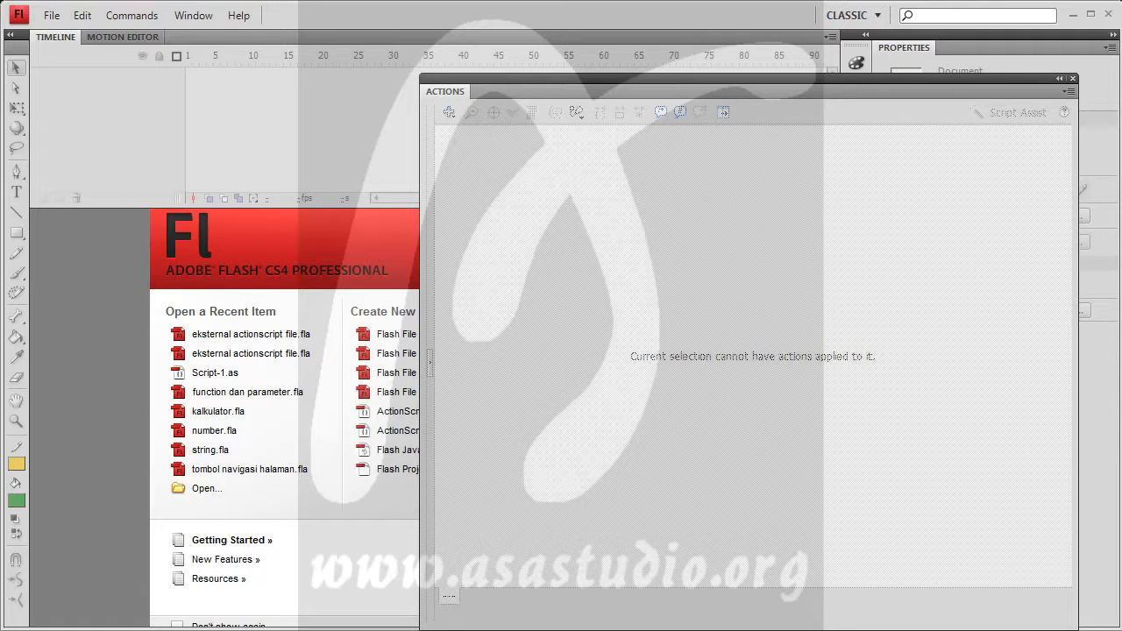
Close the floating Actions window and create a new Flash File (ActionScript 3.0) document
left_click(1072, 78)
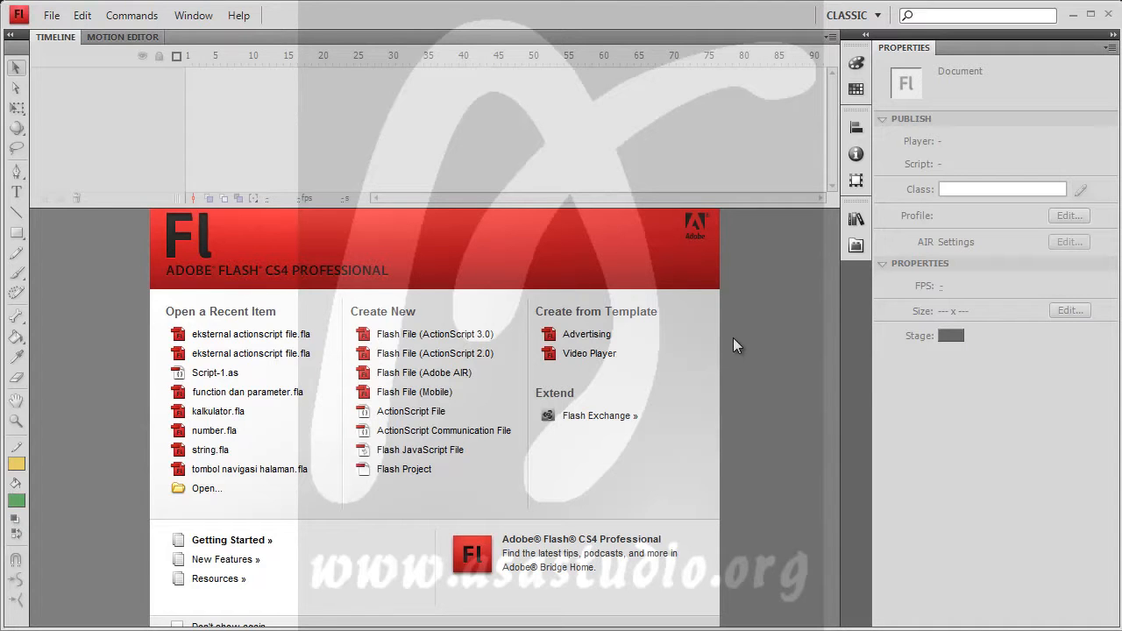
left_click(52, 20)
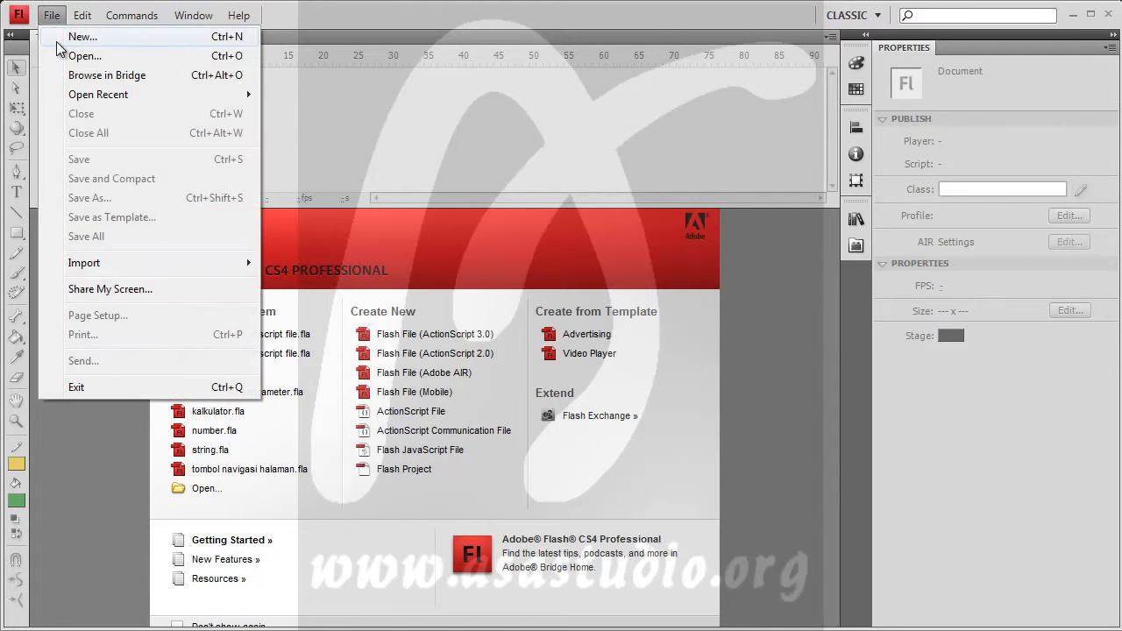
left_click(56, 41)
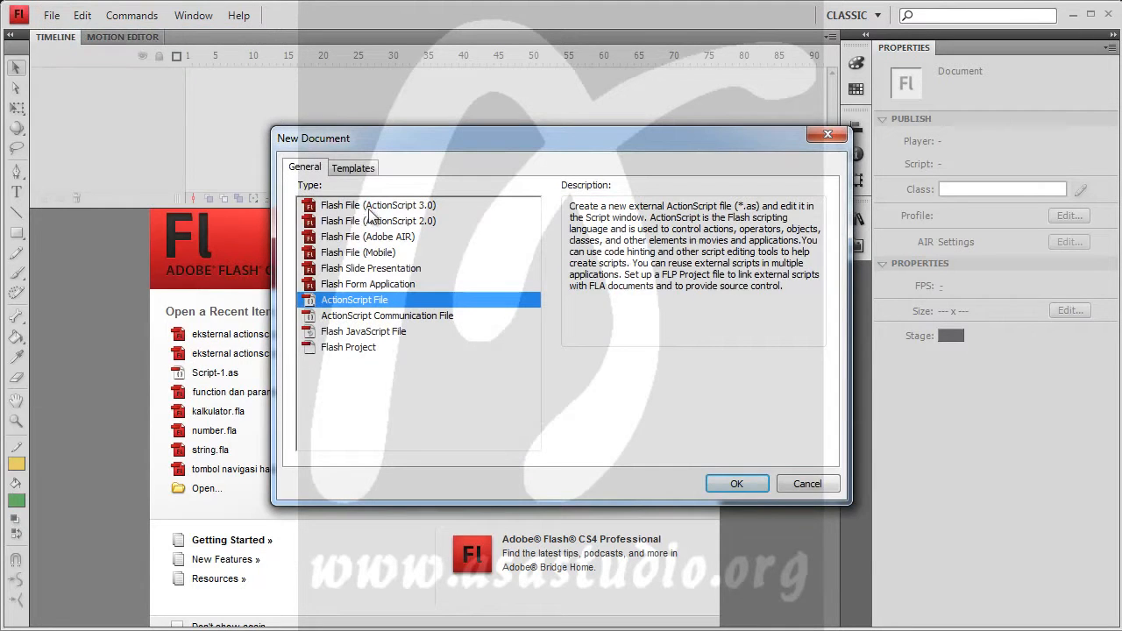
left_click(328, 206)
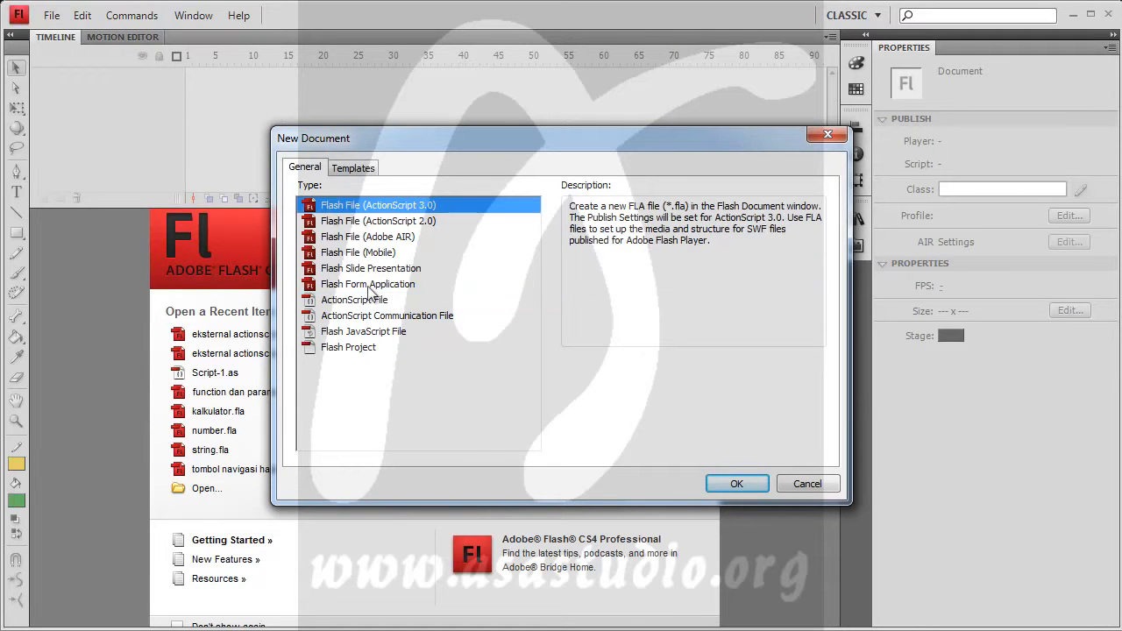
left_click(744, 484)
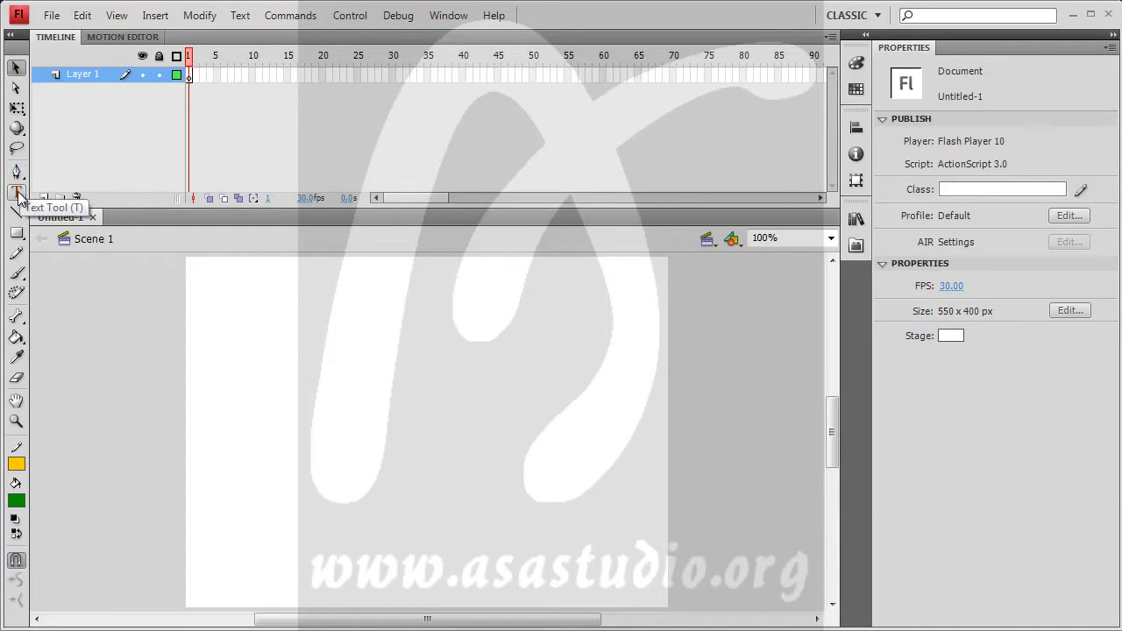
left_click(18, 213)
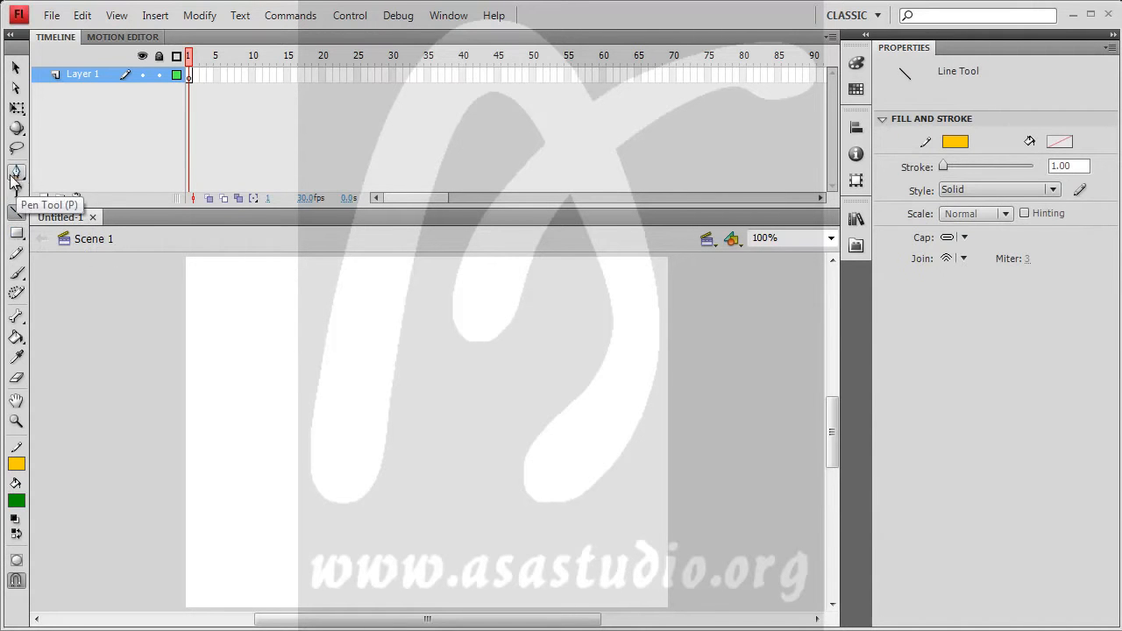
left_click(16, 173)
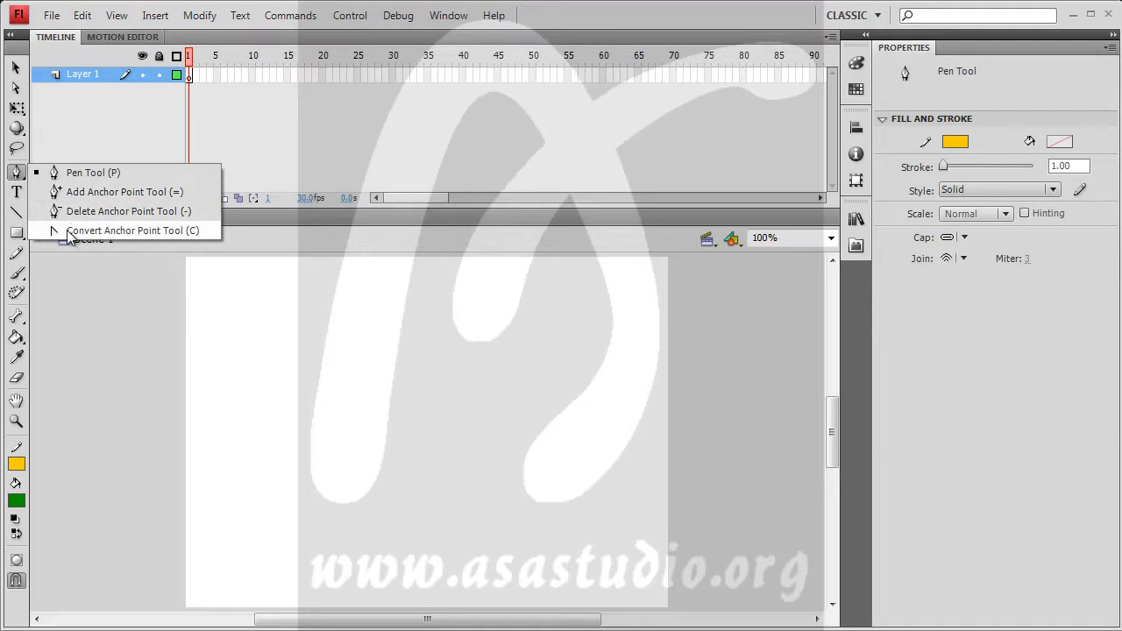
left_click(17, 233)
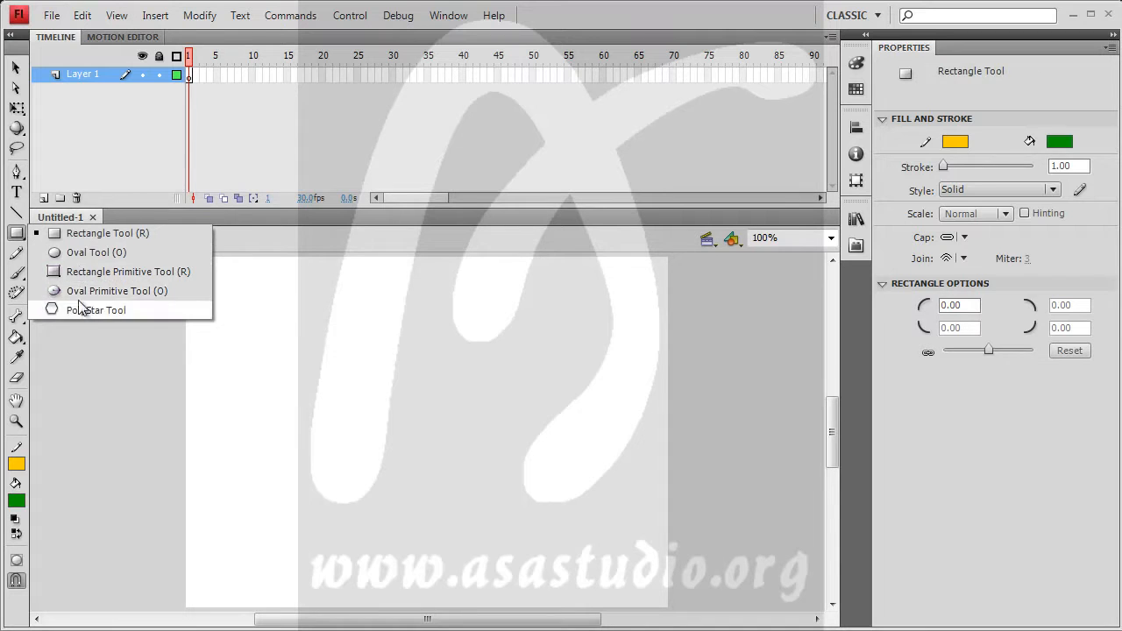
left_click(18, 254)
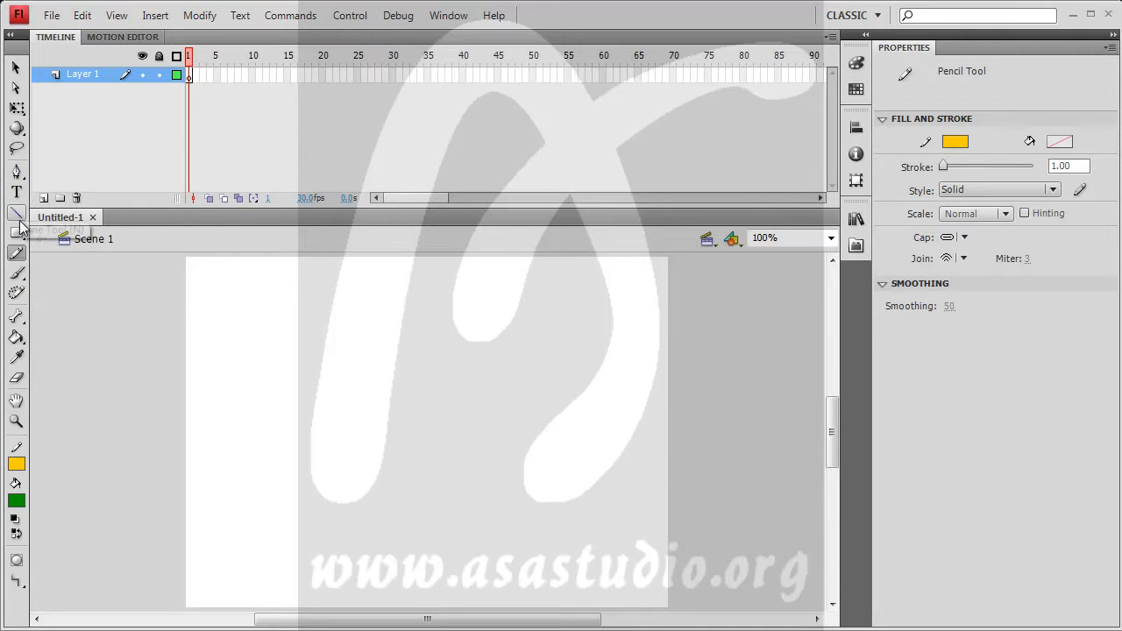
Draw a closed curved outline with four anchor points on the upper part of the stage using the Pen tool
left_click(16, 173)
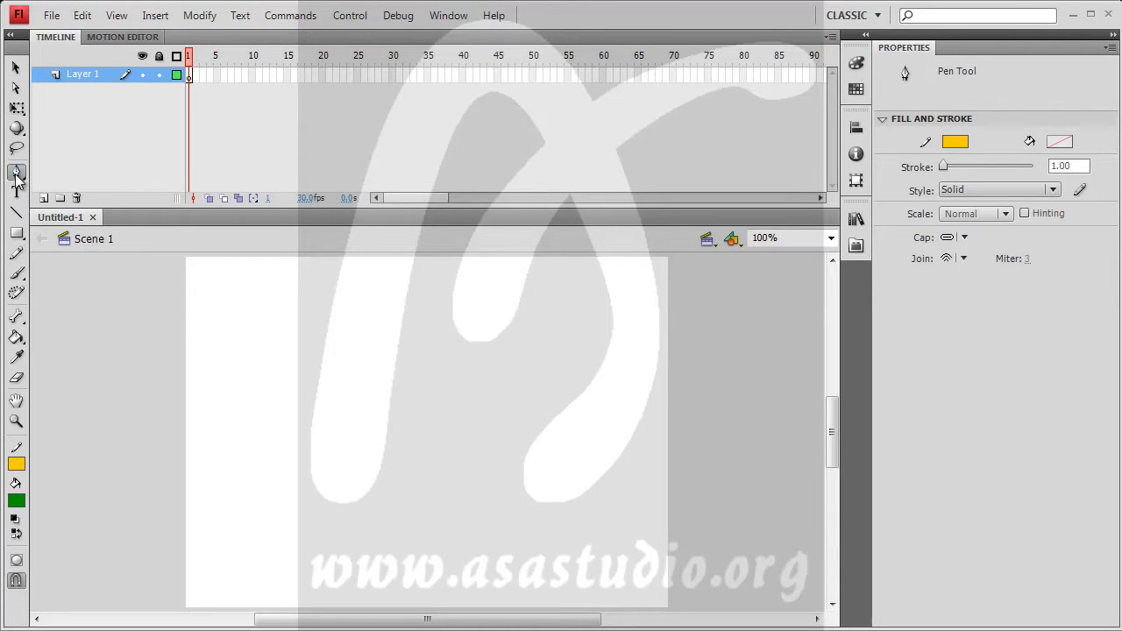
left_click(254, 348)
left_click_drag(354, 298, 399, 311)
left_click_drag(520, 382, 525, 421)
left_click_drag(412, 424, 368, 357)
left_click(254, 349)
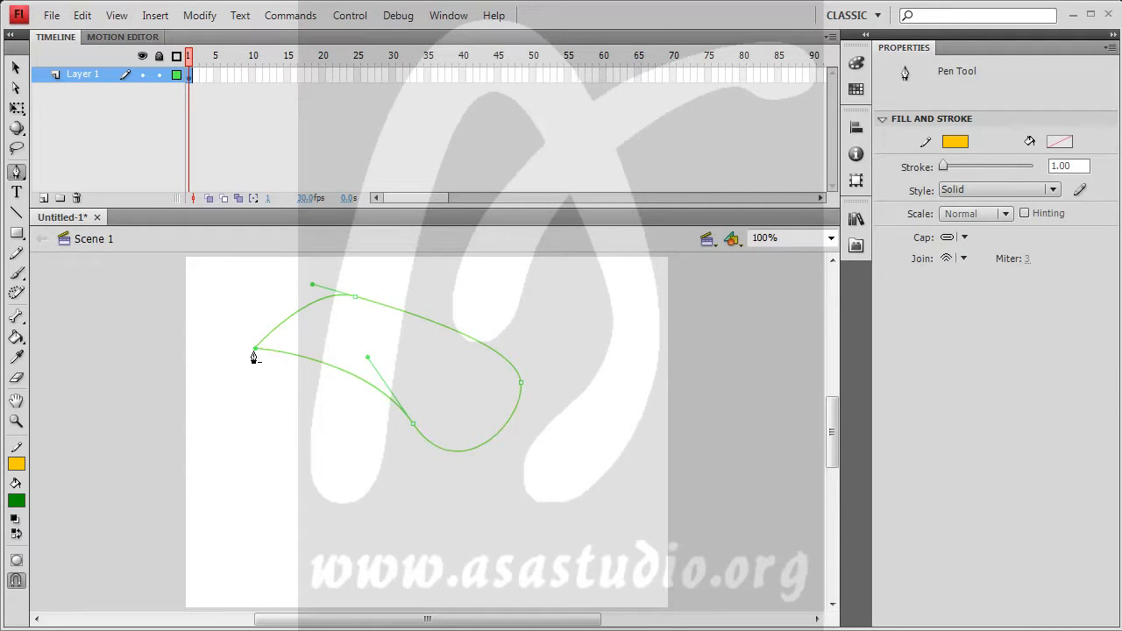
Add an anchor point on the lower-left curve and another on the upper-left curve of the outline
left_click(16, 172)
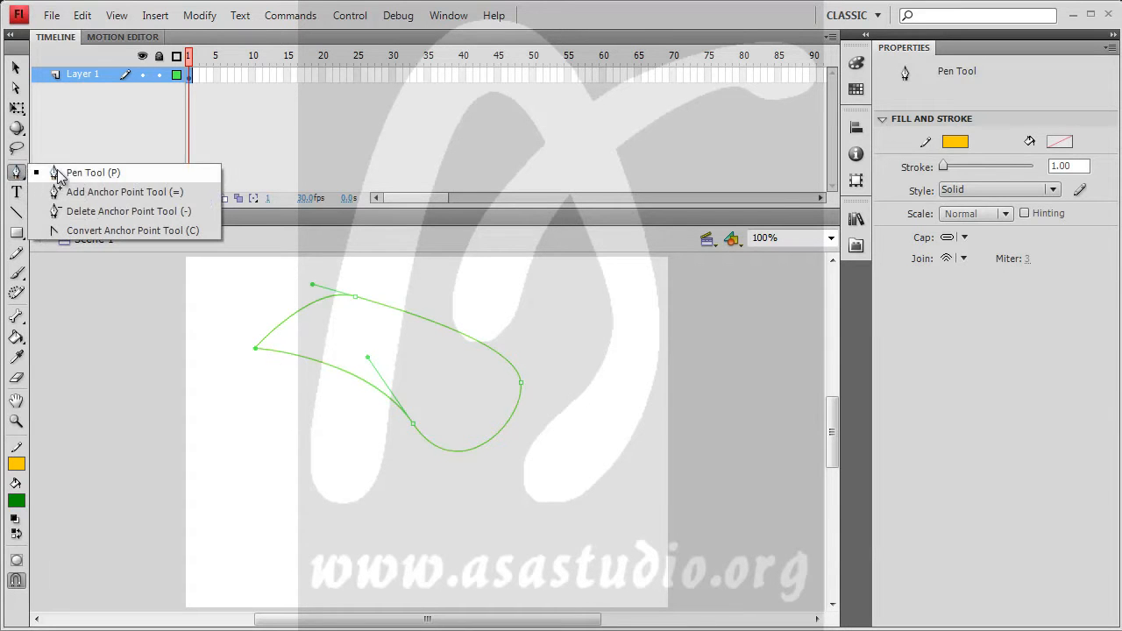
left_click(103, 192)
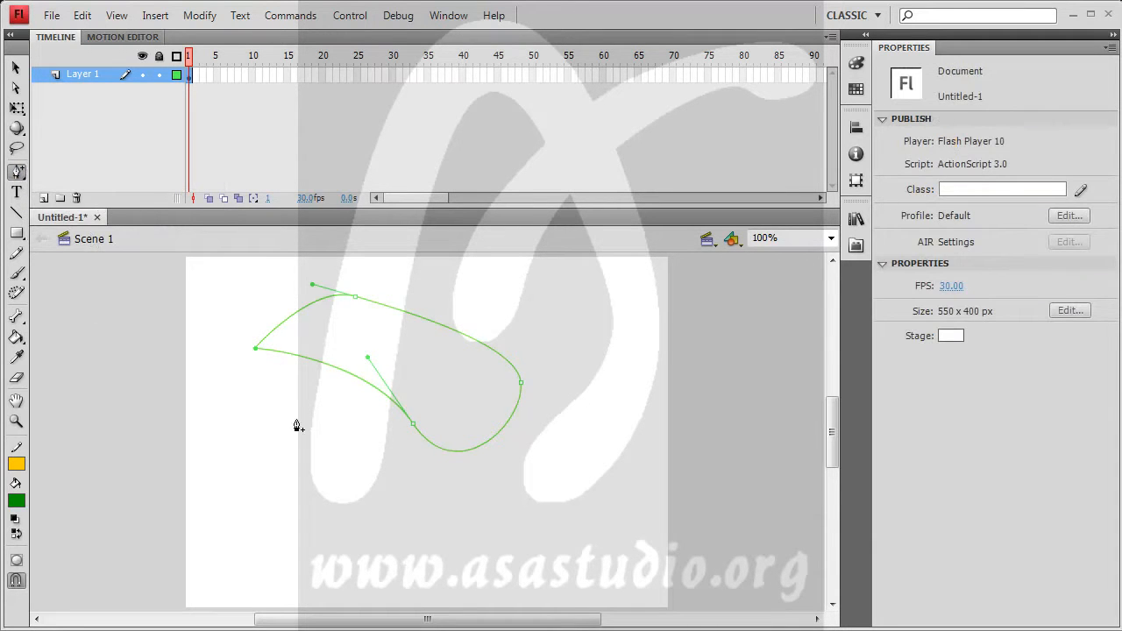
left_click(313, 366)
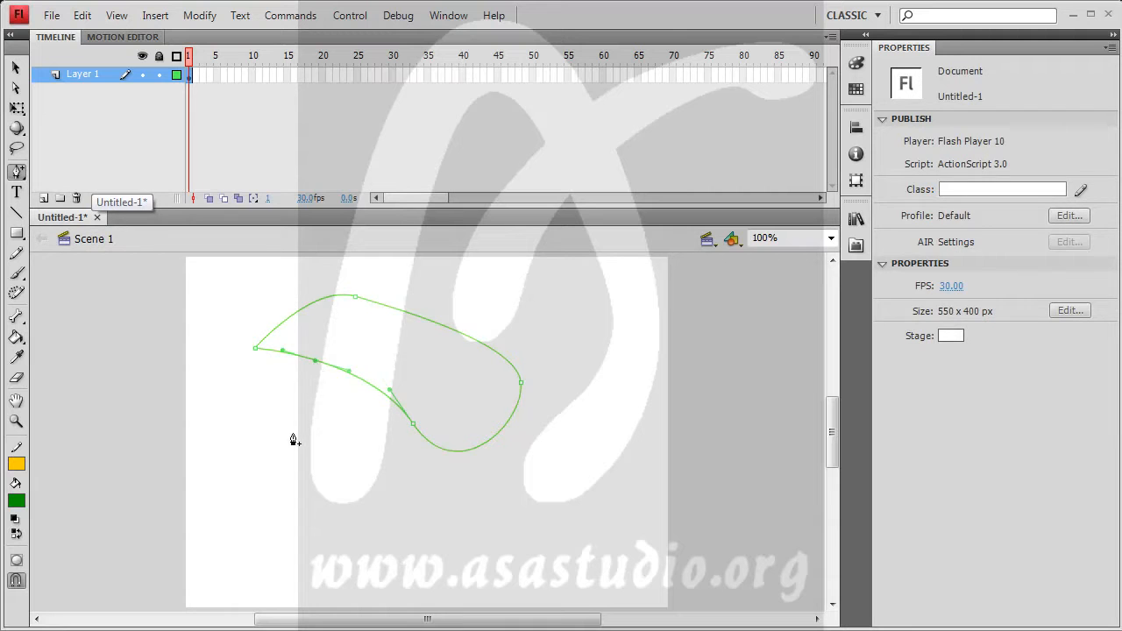
left_click(297, 314)
Delete both added anchor points and the bottom anchor point, leaving the left, top and right points of the outline
left_click(16, 172)
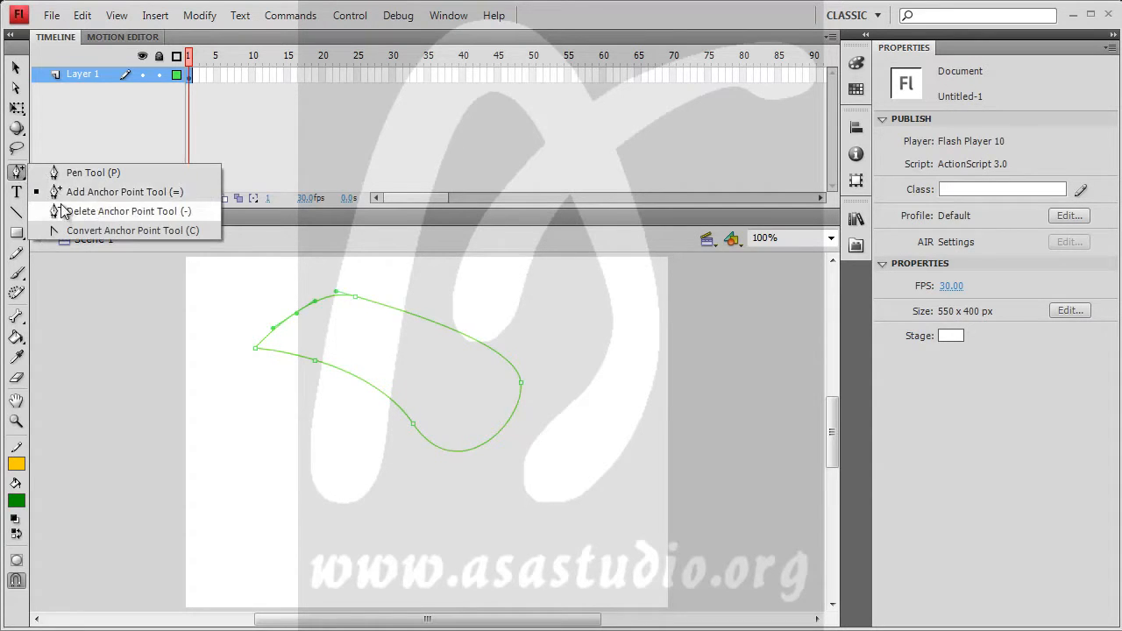
left_click(63, 214)
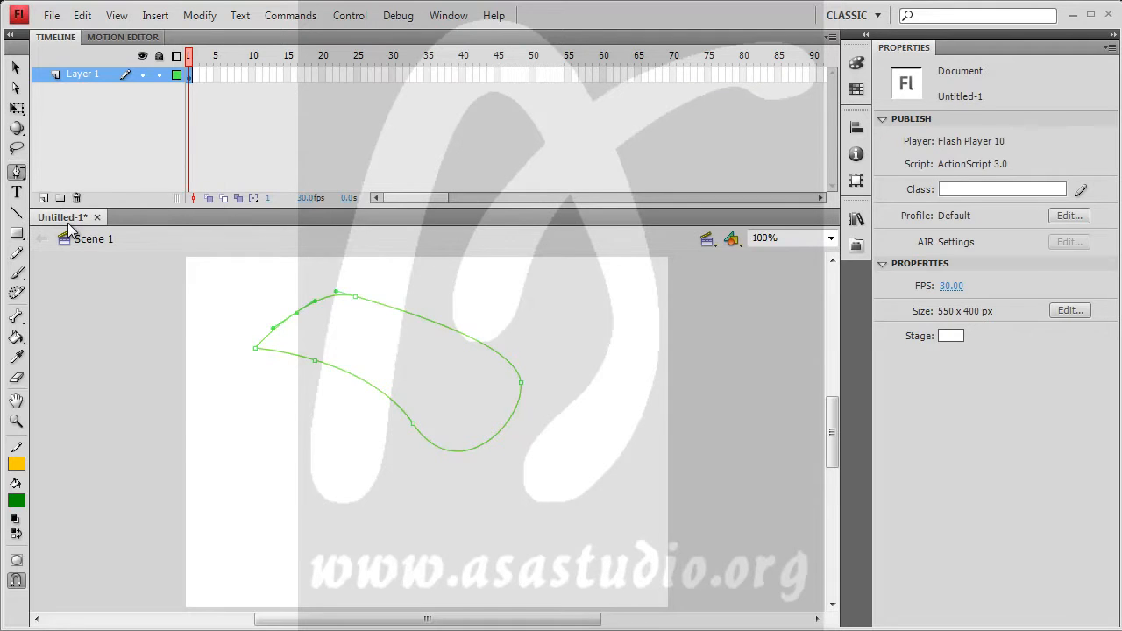
left_click(316, 363)
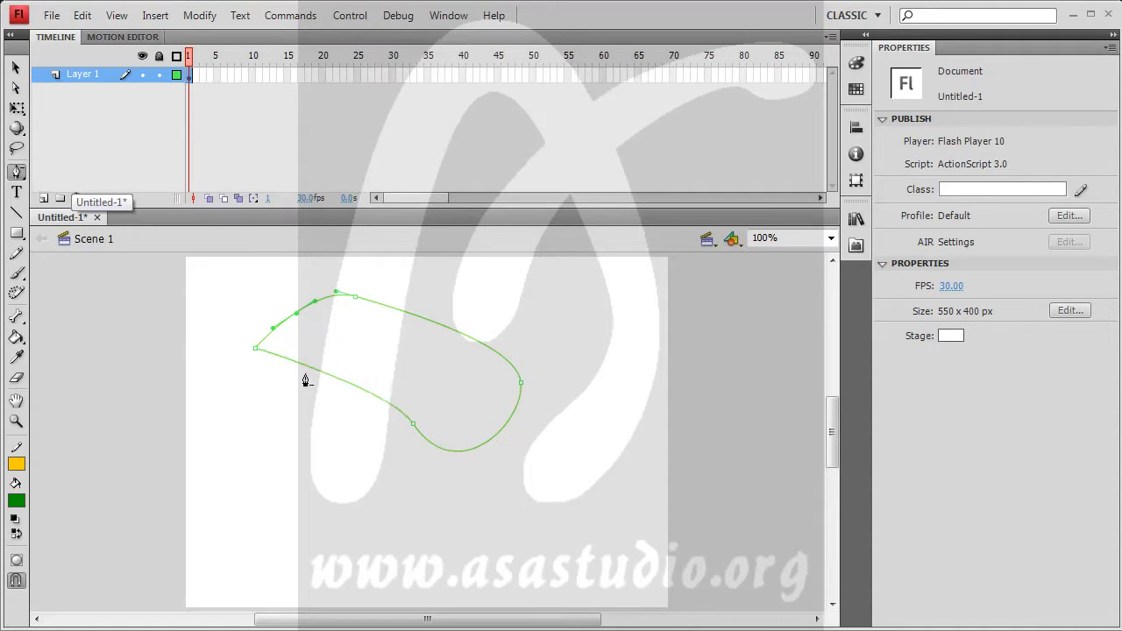
left_click(415, 429)
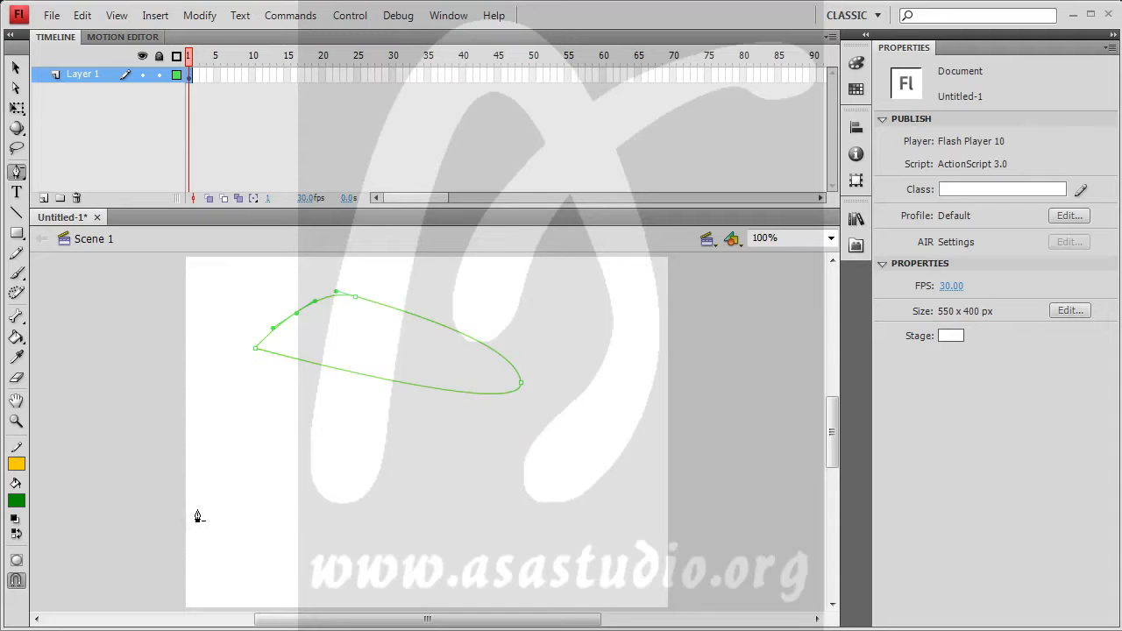
left_click(297, 313)
Use the Convert Anchor Point tool to pull smooth curve handles from the outline's top, right and left anchor points
left_click_drag(18, 173, 53, 227)
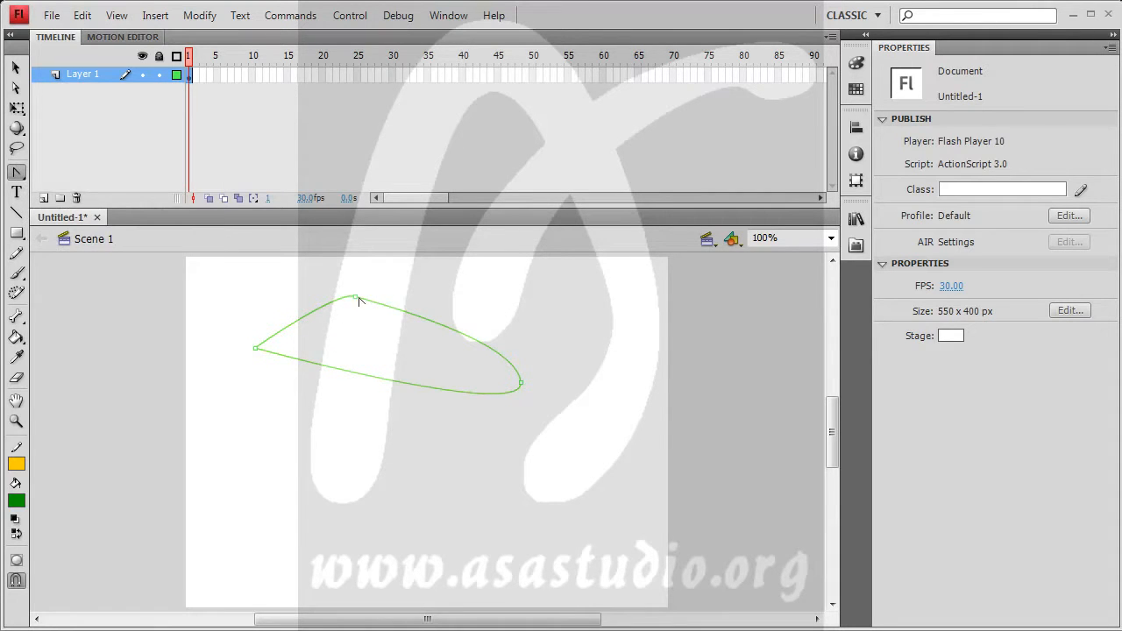
left_click_drag(355, 299, 437, 302)
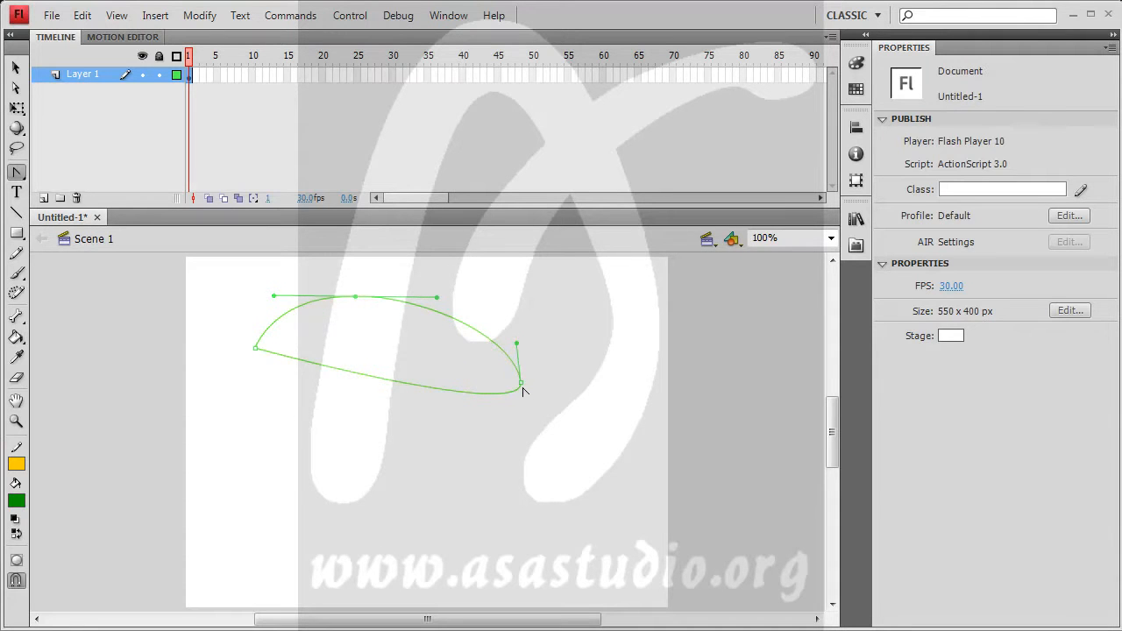
left_click_drag(520, 385, 529, 322)
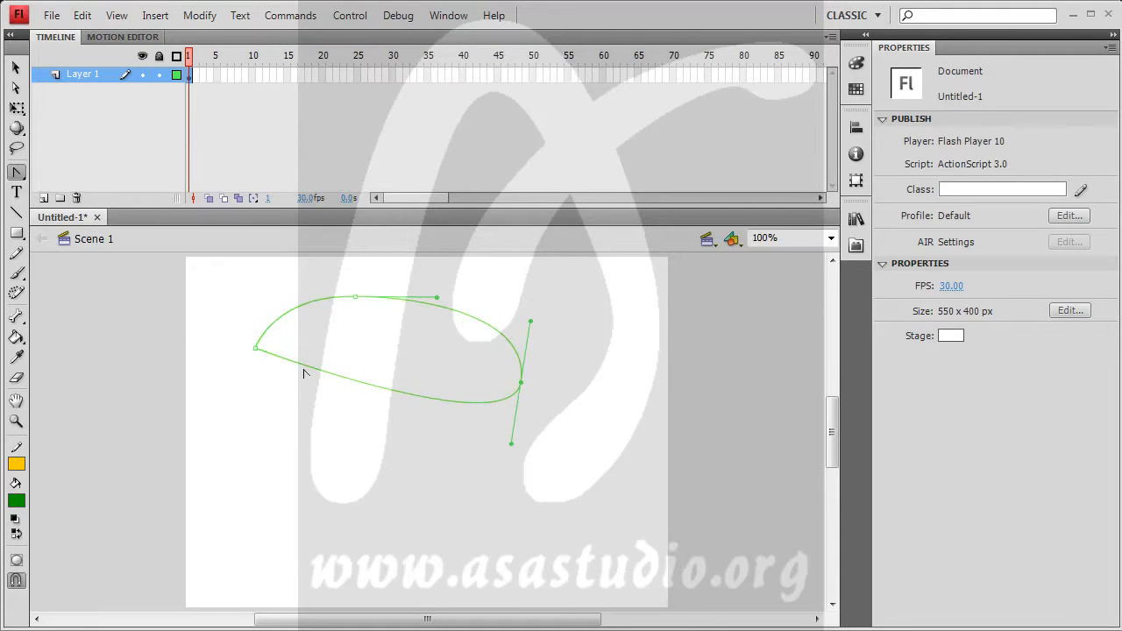
left_click_drag(256, 352, 249, 374)
left_click_drag(257, 380, 337, 395)
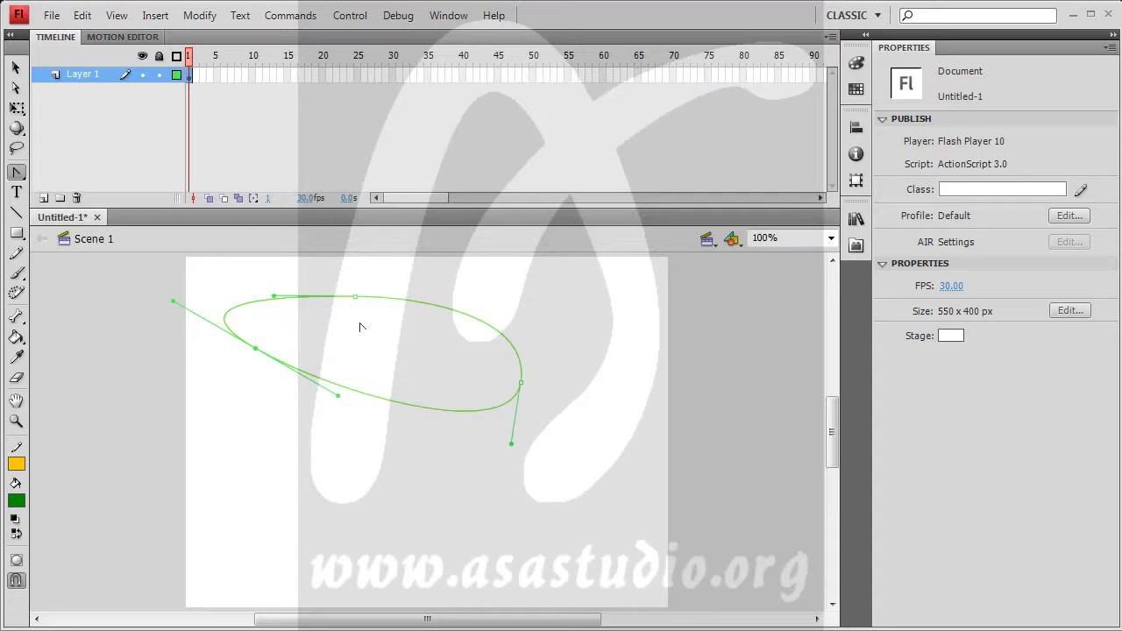
Reshape the outline into a fuller oval by moving the top anchor up, the left anchor down and rotating the left anchor's handles
left_click(17, 172)
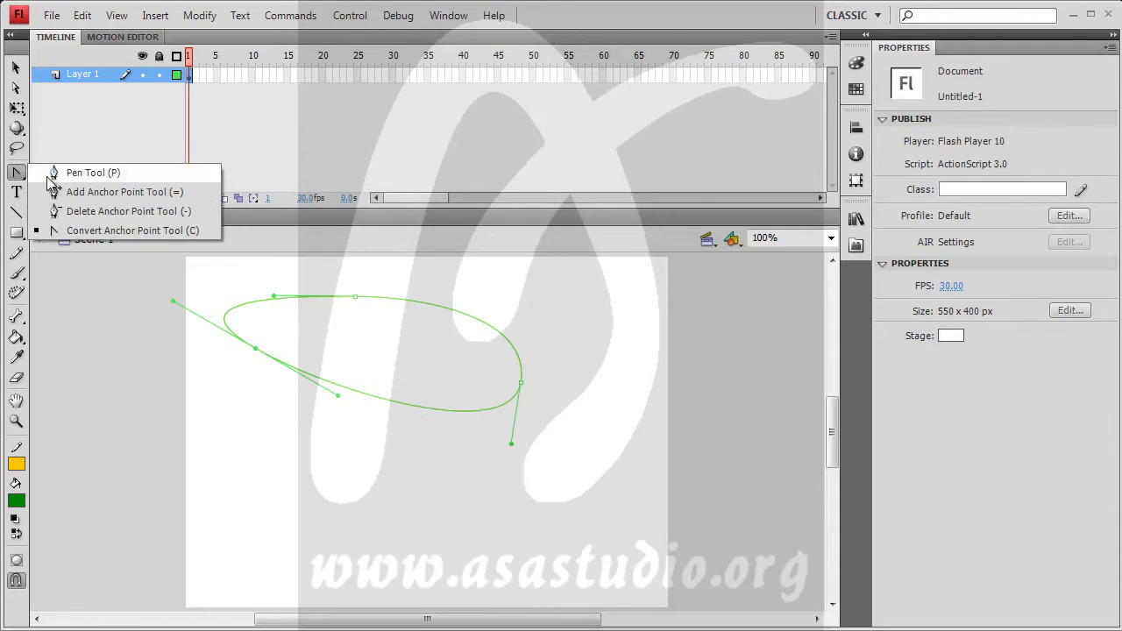
left_click(55, 176)
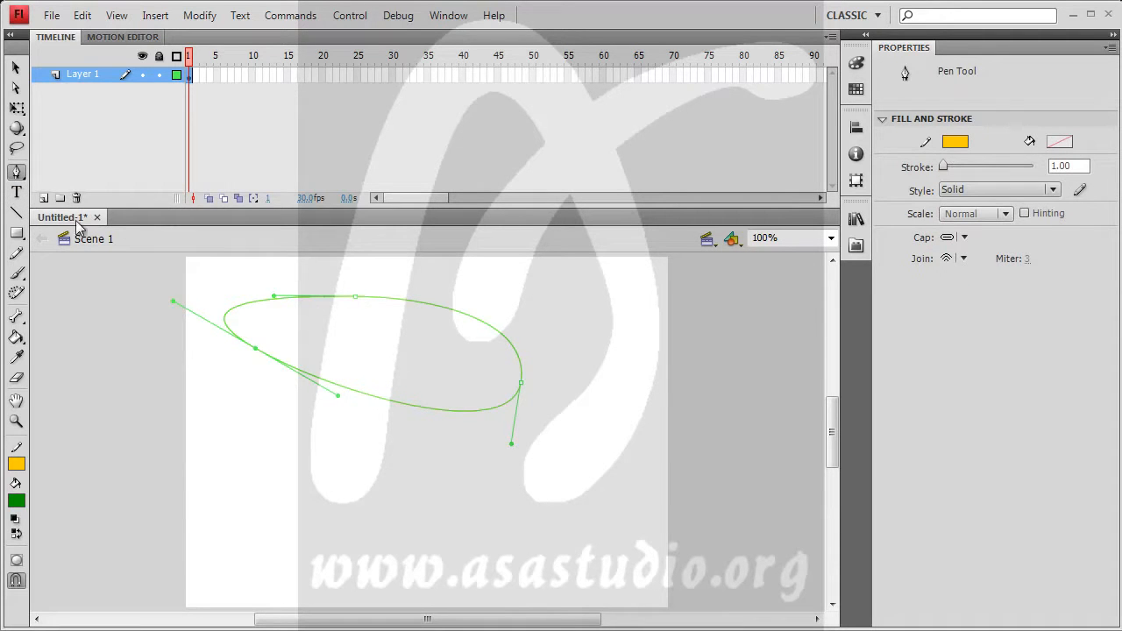
left_click(16, 87)
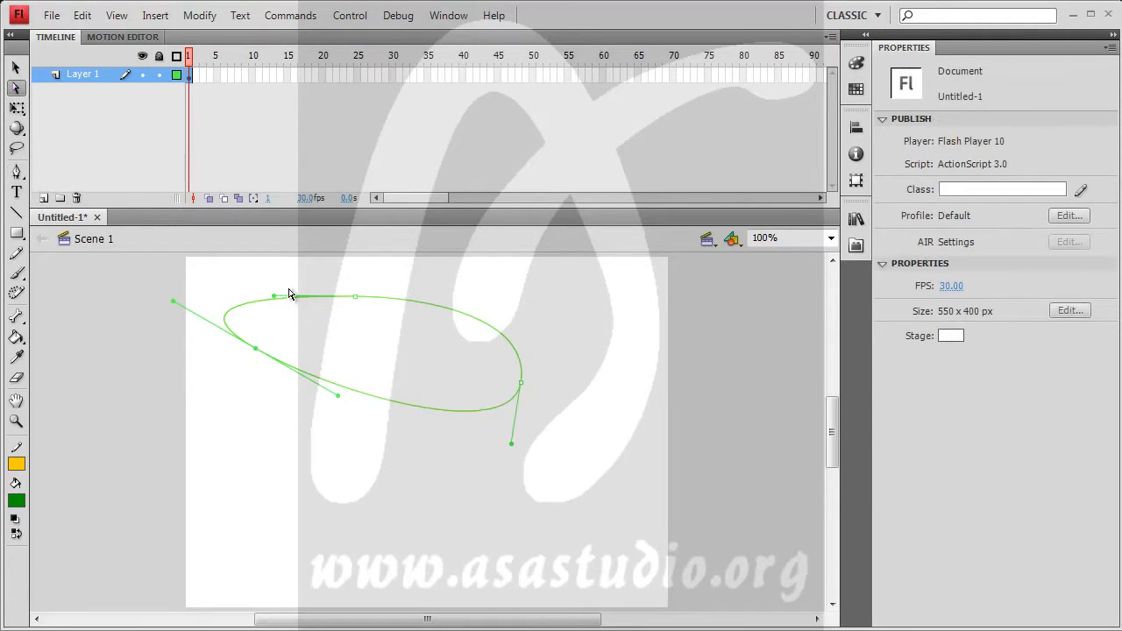
left_click_drag(357, 300, 371, 273)
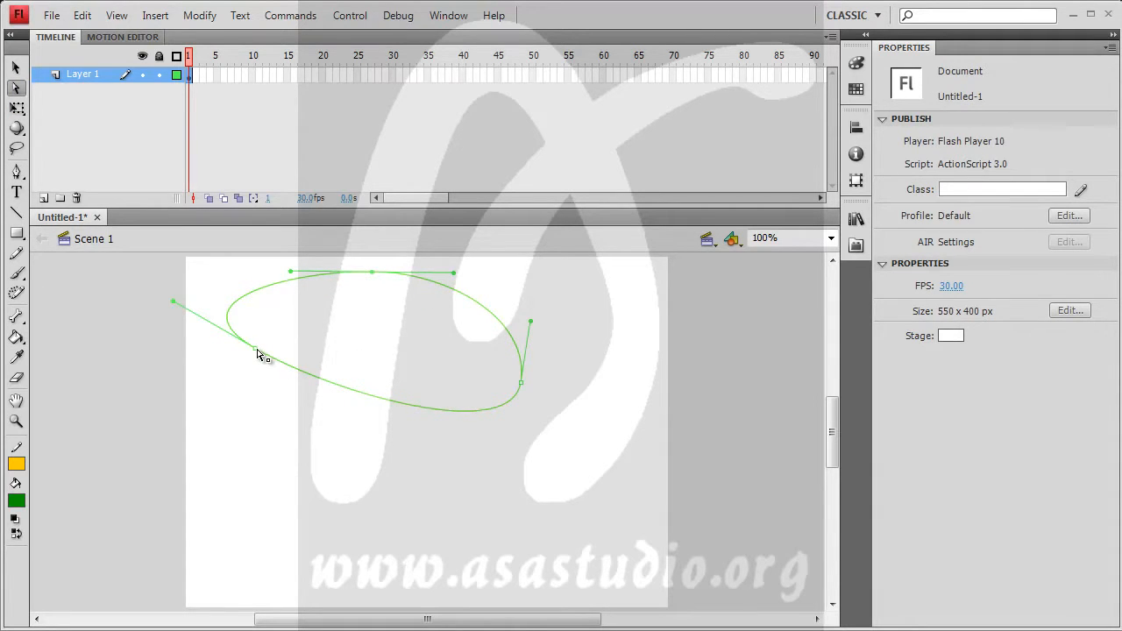
left_click_drag(255, 359, 269, 389)
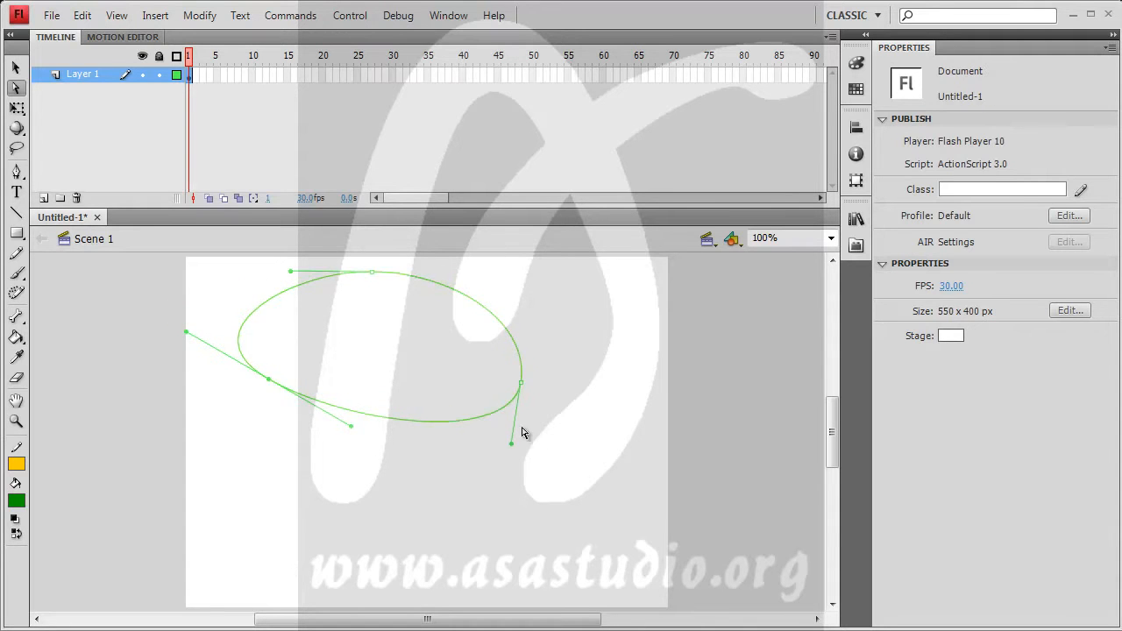
left_click_drag(351, 427, 333, 438)
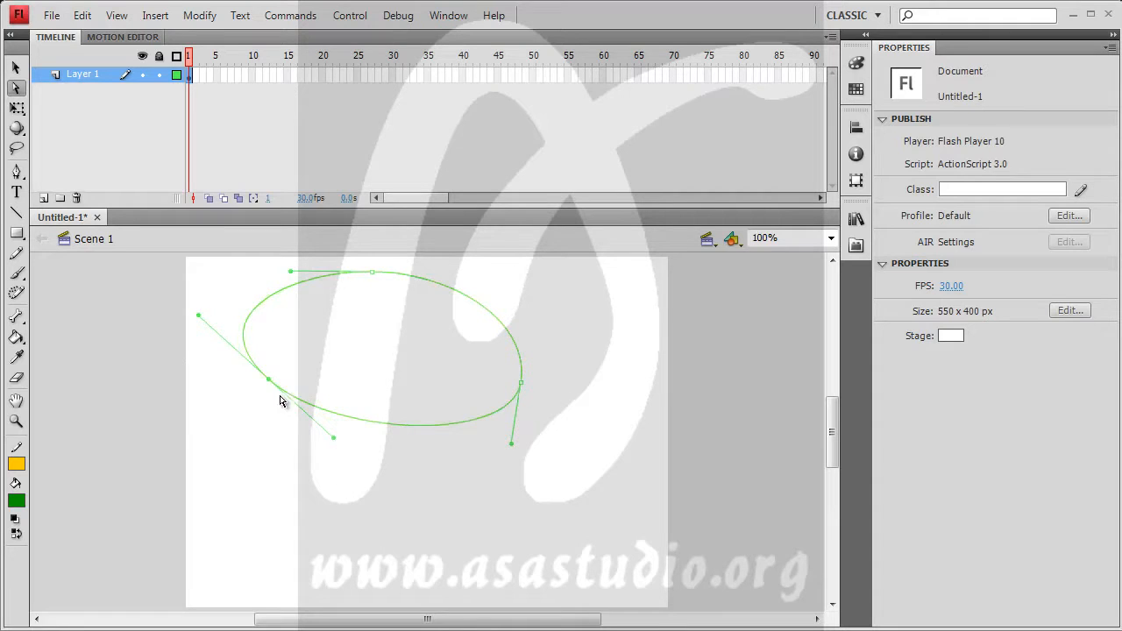
left_click(521, 383)
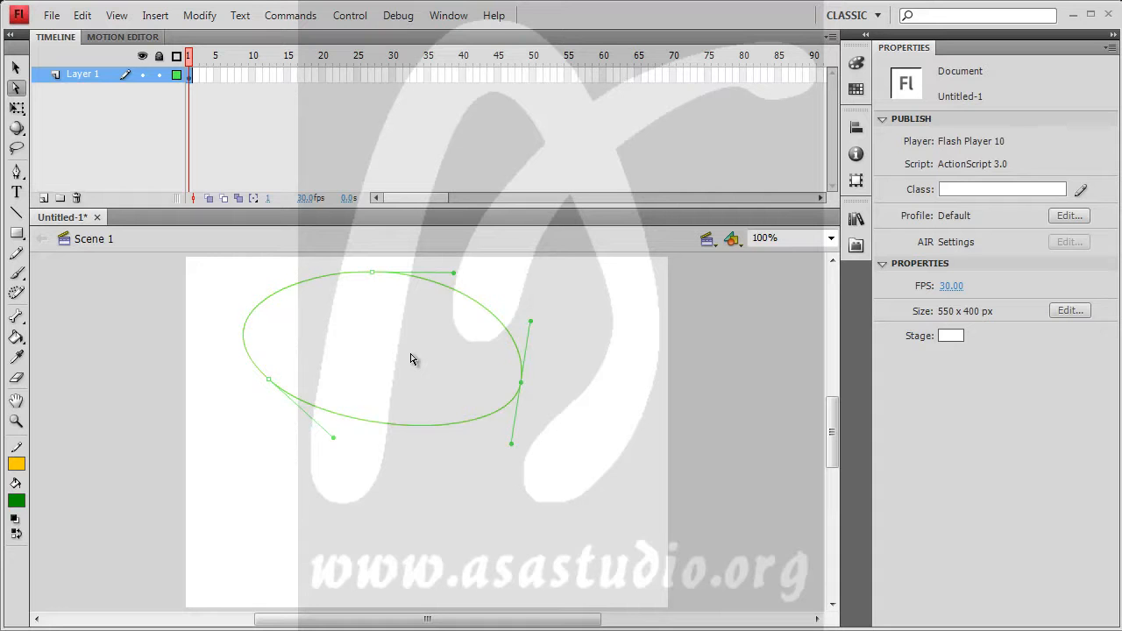
Try freehand green Brush strokes inside the oval outline, and undo them
left_click(19, 174)
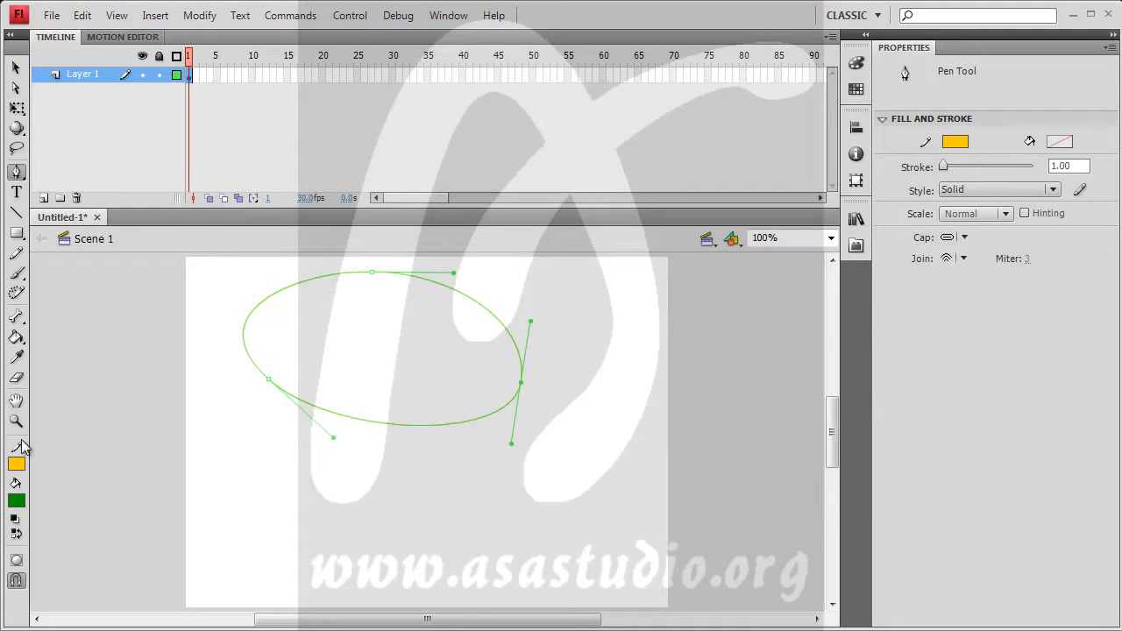
left_click(17, 340)
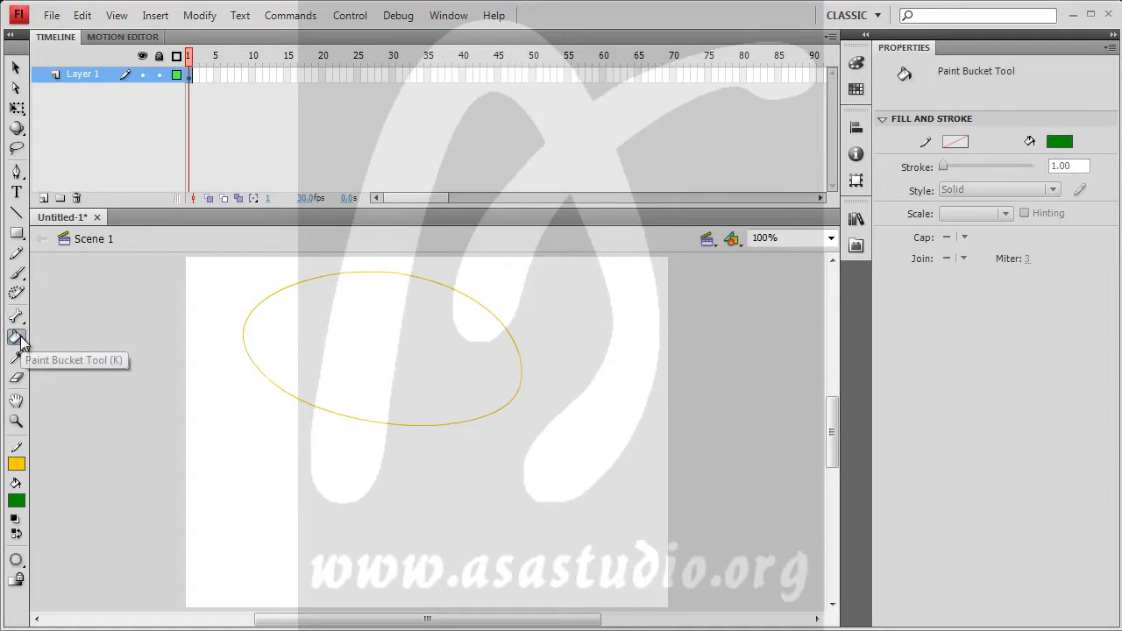
left_click(17, 272)
mouse_move(282, 318)
left_mouse_down()
mouse_move(369, 325)
mouse_move(316, 332)
mouse_move(354, 331)
left_mouse_up()
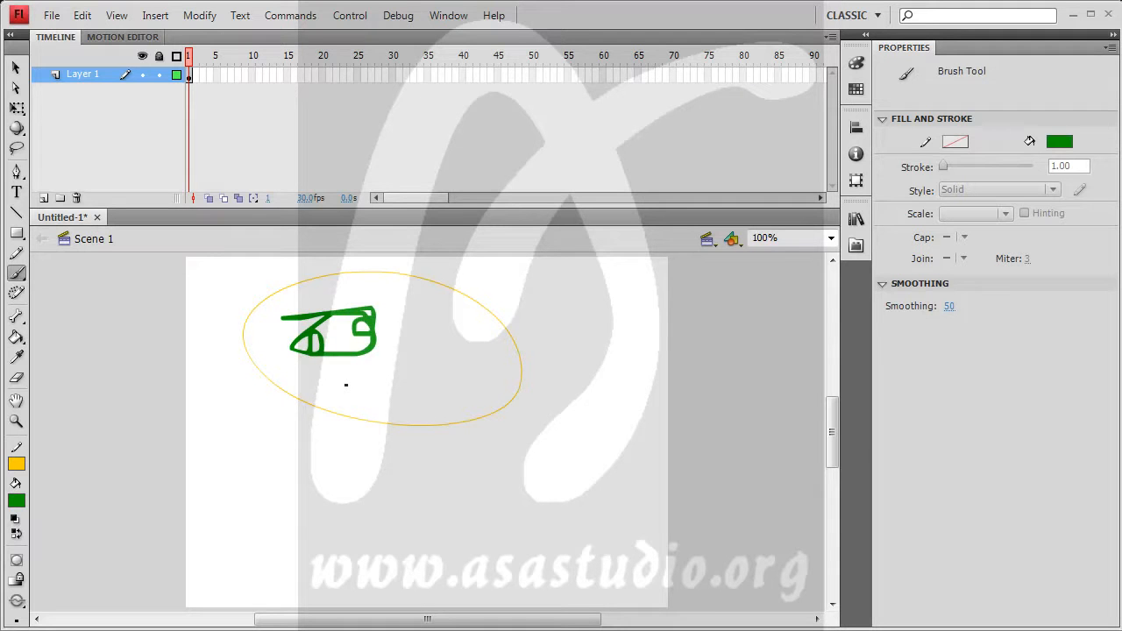
key("ctrl+z")
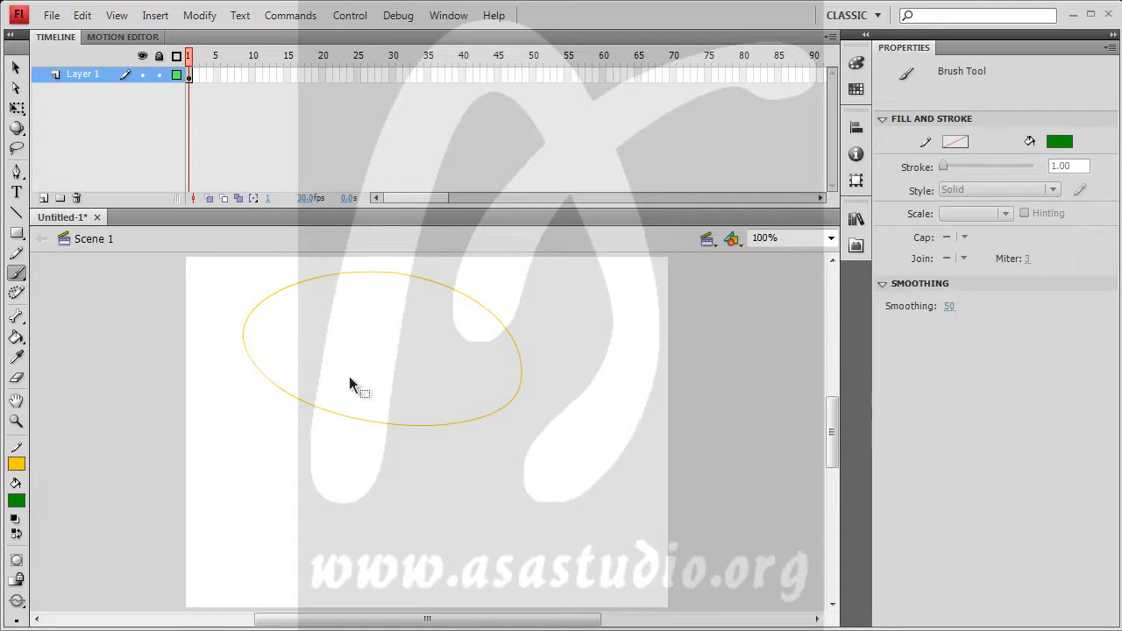
Fill the inside of the oval outline with green using the Paint Bucket, and return to the Selection tool
left_click(16, 338)
left_click(353, 327)
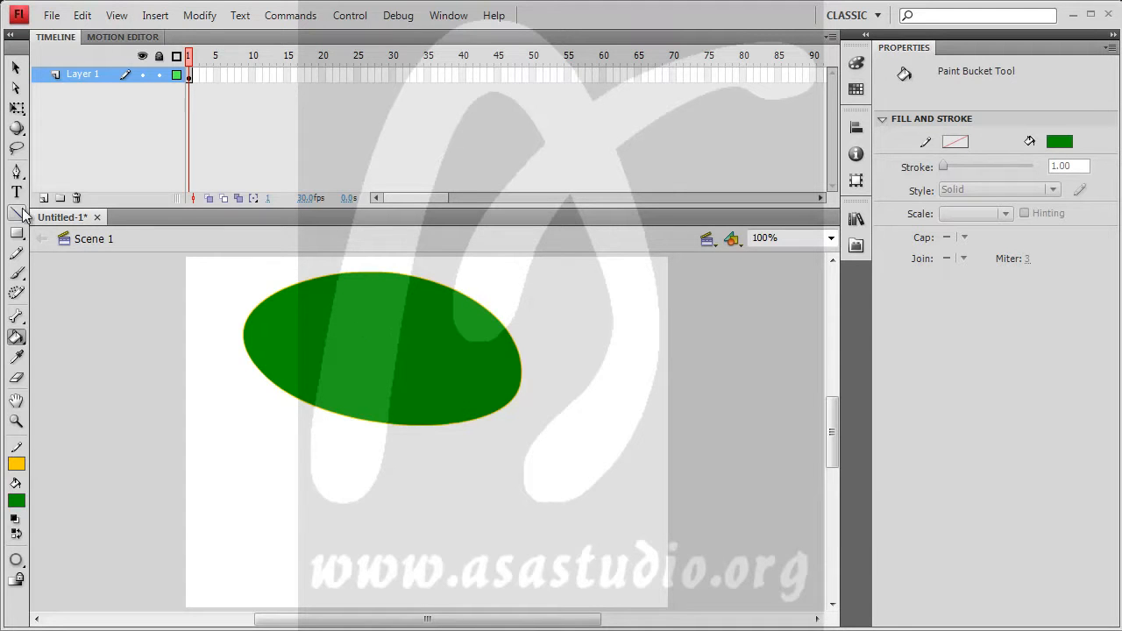
left_click(17, 68)
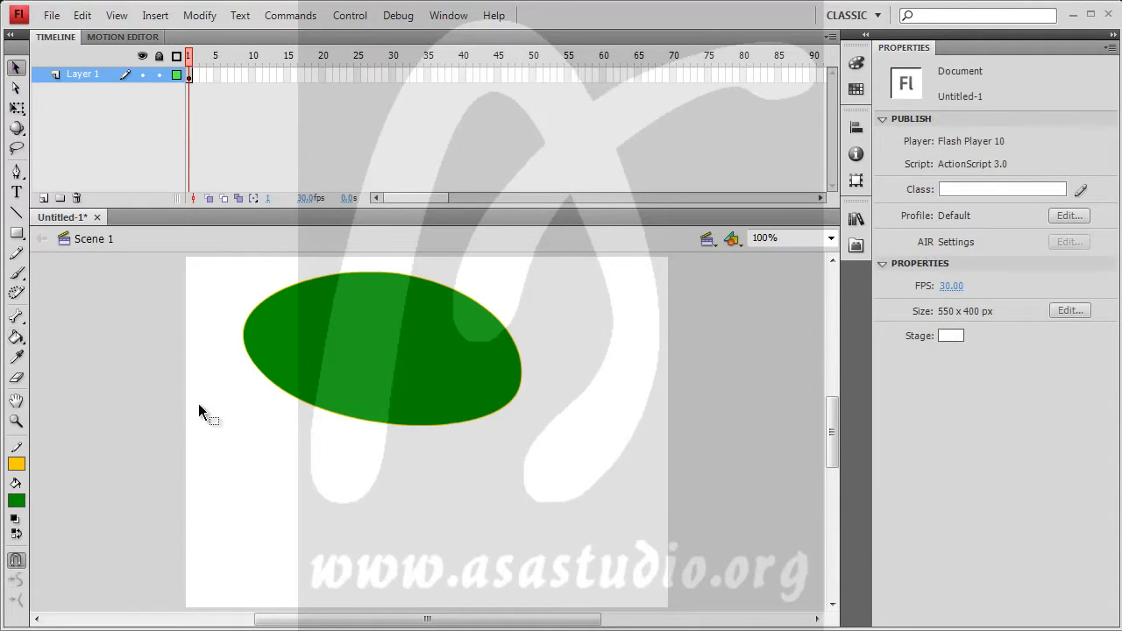
Select the oval's outline separately from its fill and change the stroke color to red
left_click(364, 345)
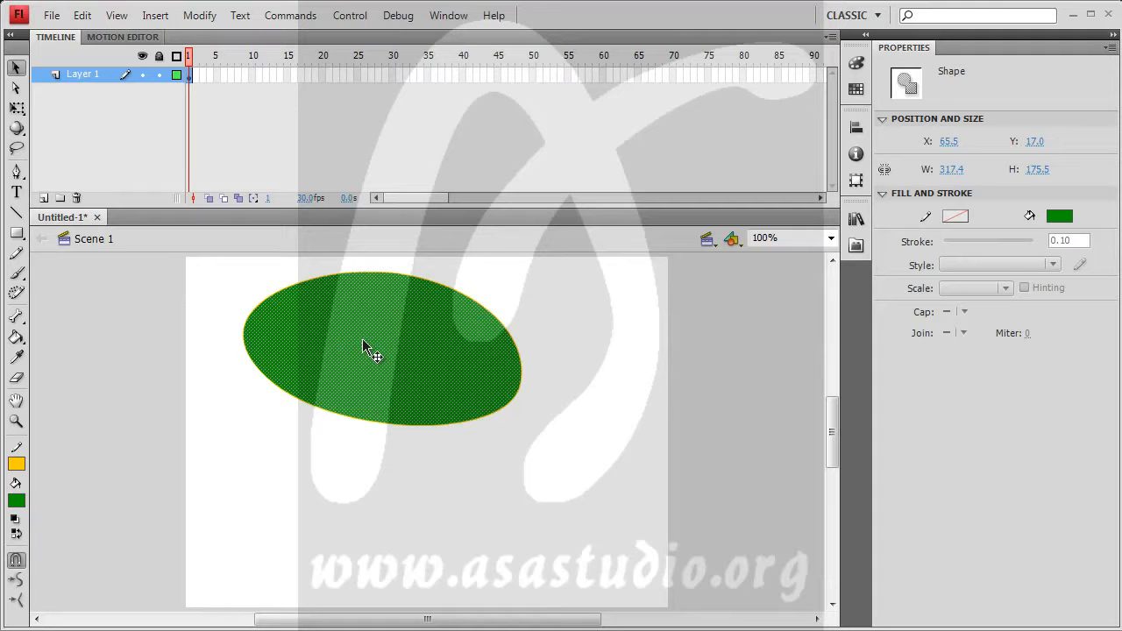
left_click(501, 428)
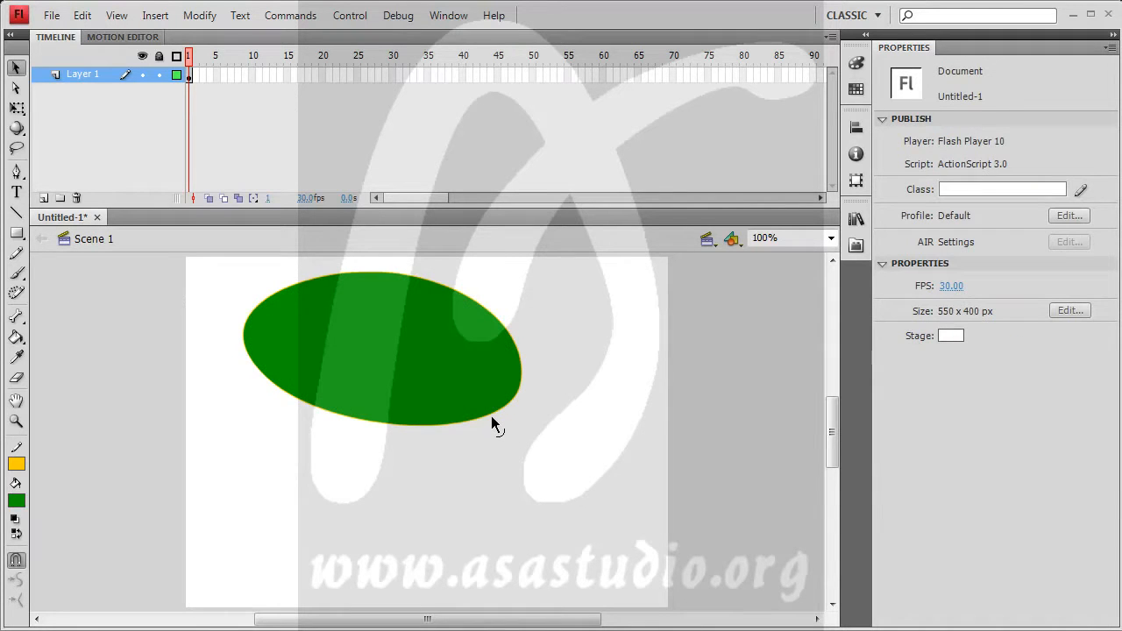
left_click(492, 417)
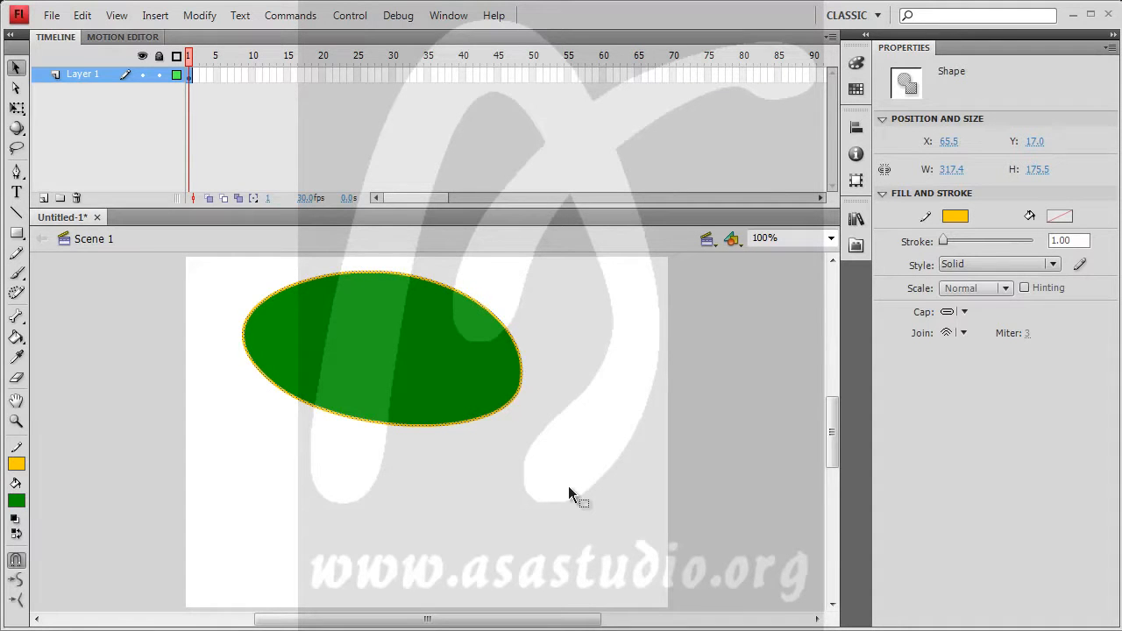
left_click(953, 218)
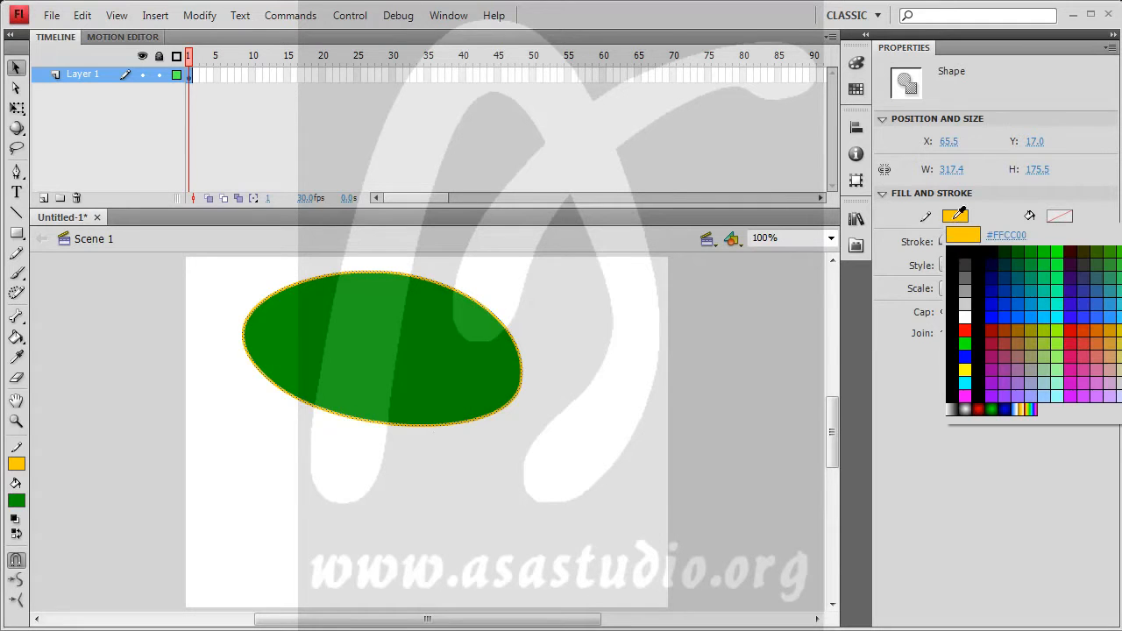
left_click(964, 330)
Change the oval's green fill to blue #0066CC and deselect the shape
left_click(413, 357)
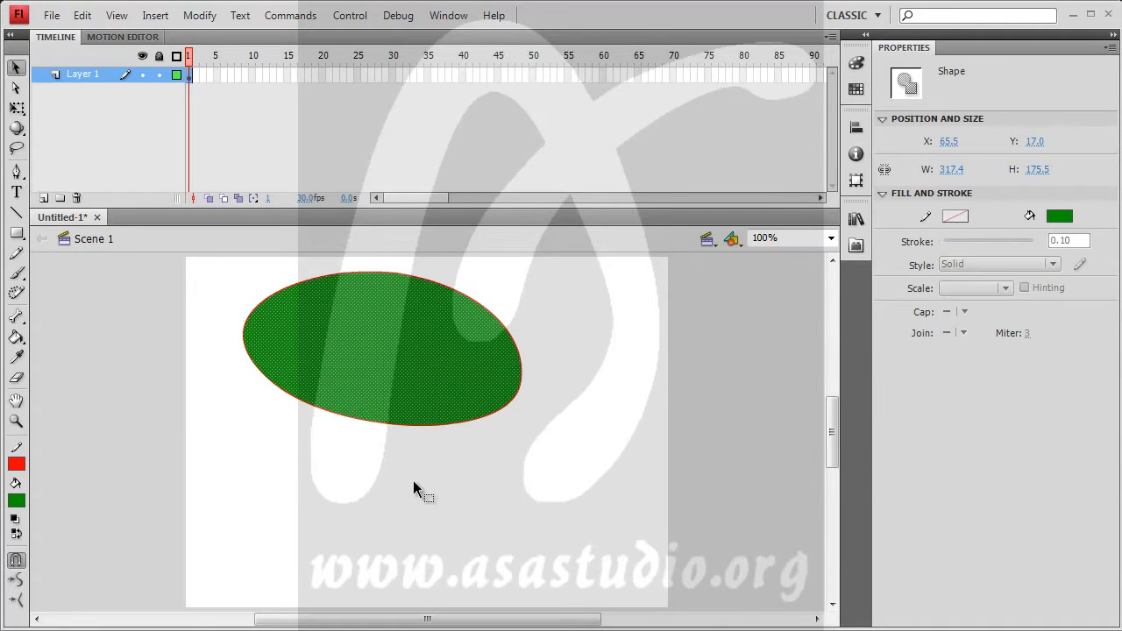
left_click(1055, 217)
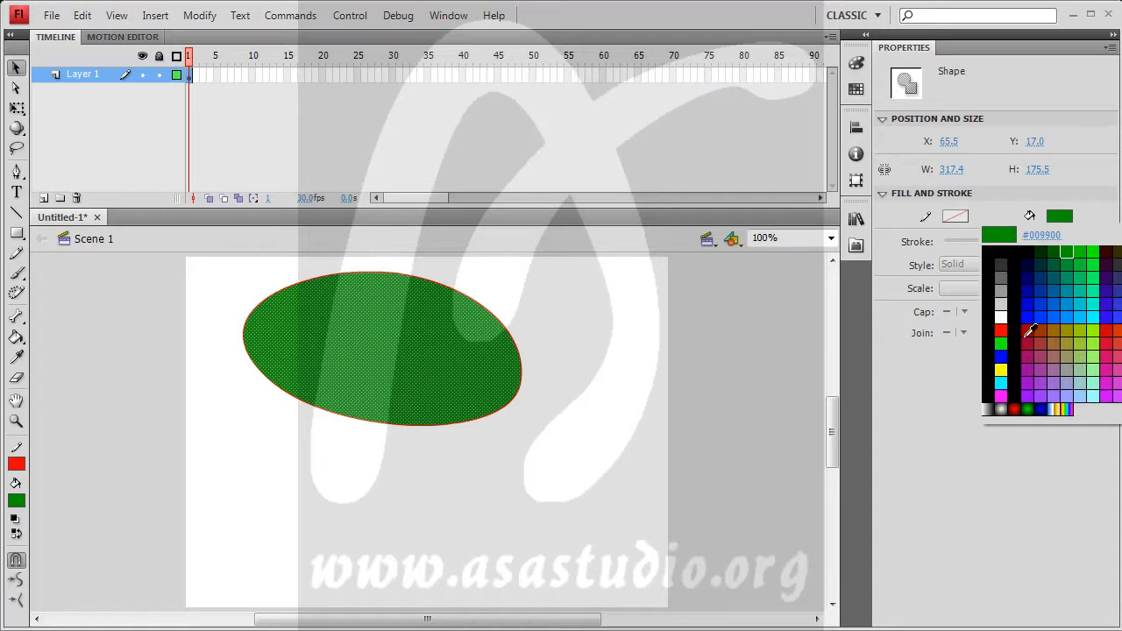
left_click(1056, 295)
left_click(480, 492)
left_click(378, 360)
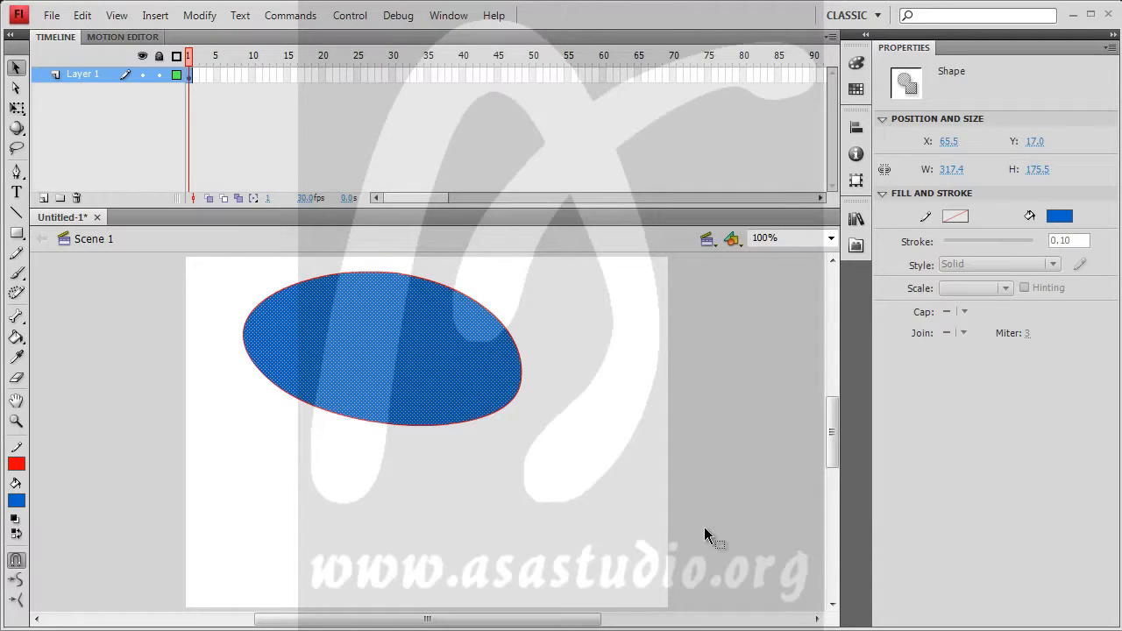
left_click(219, 474)
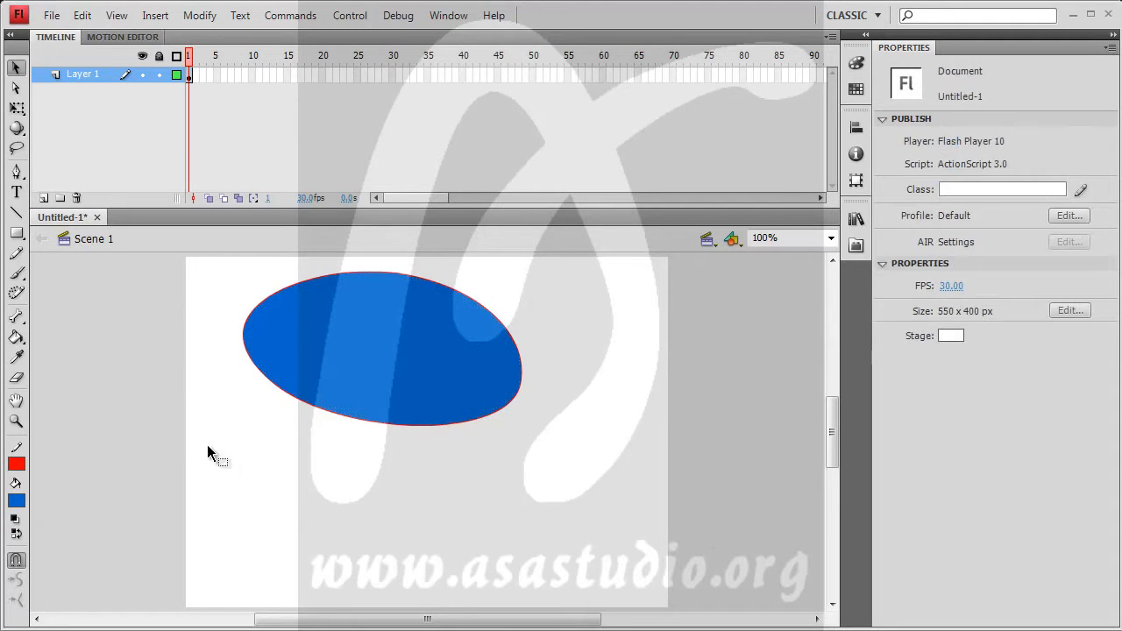
Select the oval's blue fill, activate the Free Transform tool on it, and switch to the Gradient Transform tool
left_click(327, 344)
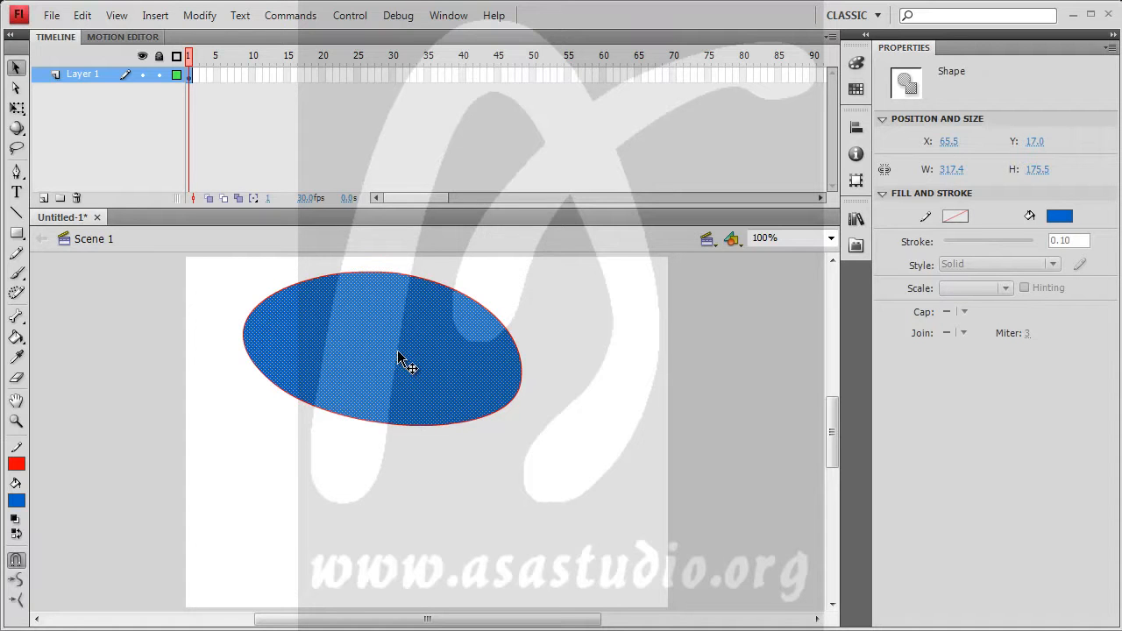
left_click(16, 110)
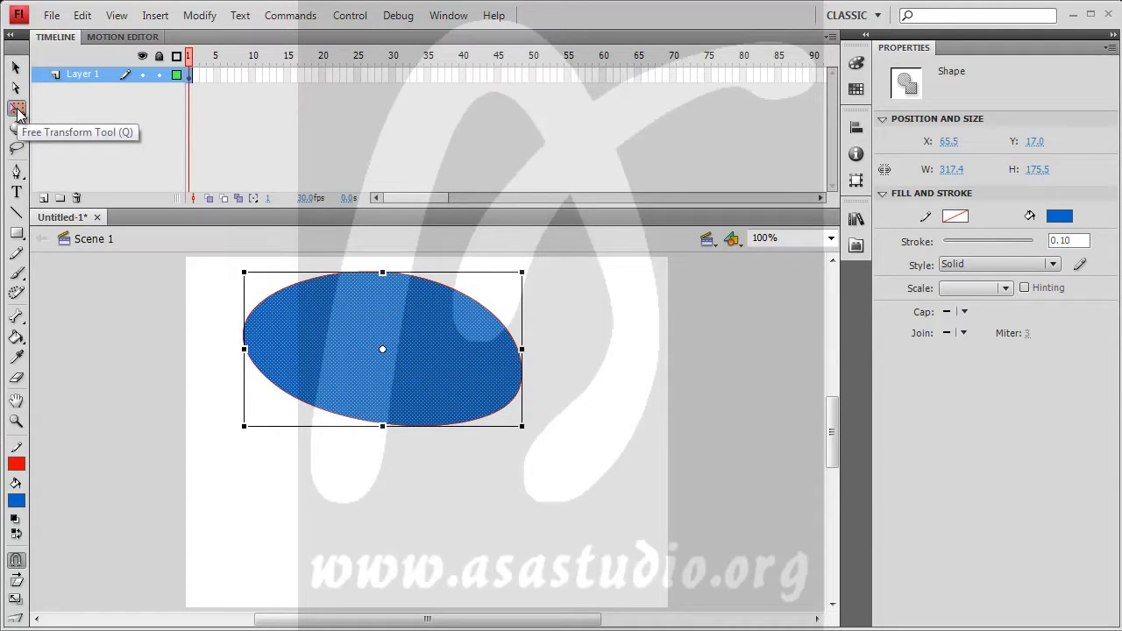
left_click(17, 109)
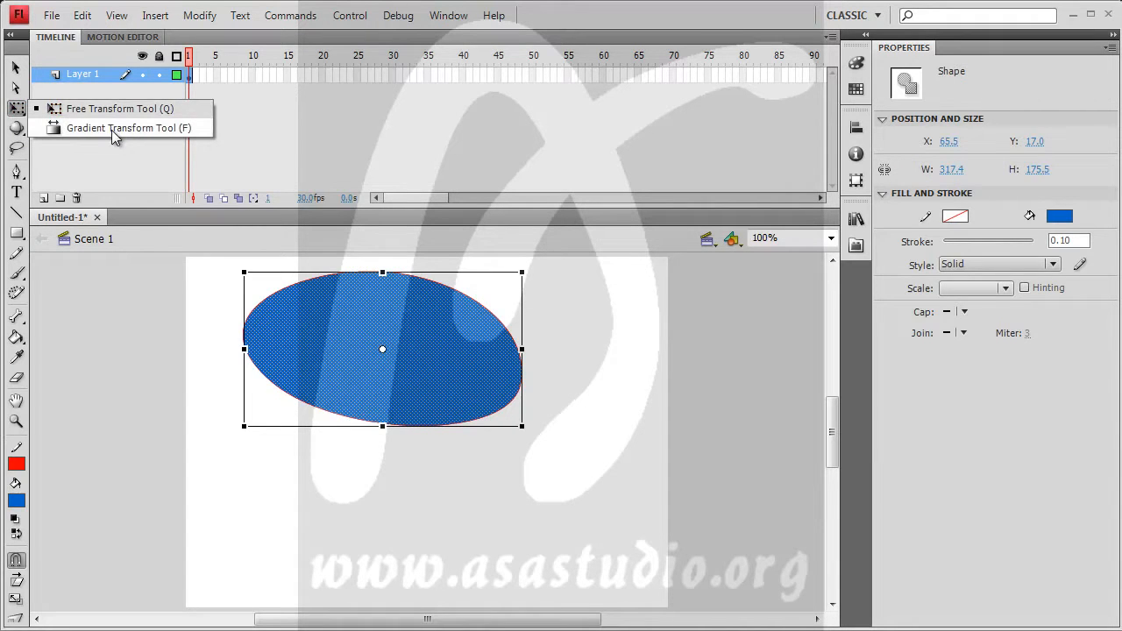
left_click(111, 130)
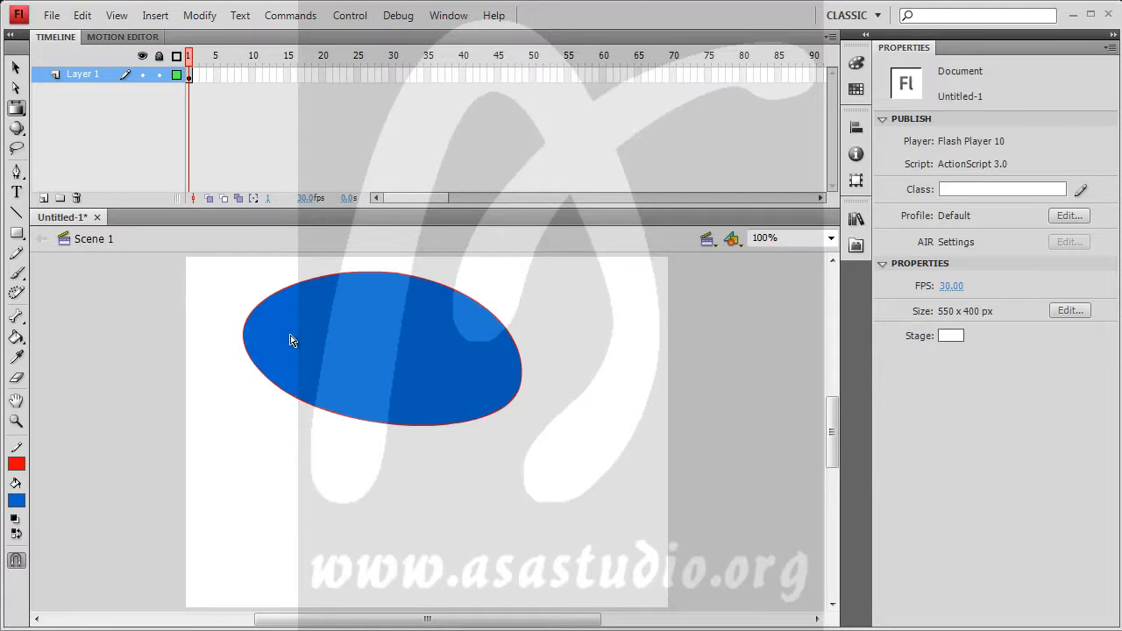
Draw a red-outlined blue square about 80 px wide below the oval's left end, and return to the Gradient Transform tool
left_click(16, 233)
mouse_move(204, 419)
left_mouse_down()
mouse_move(251, 481)
mouse_move(274, 489)
left_mouse_up()
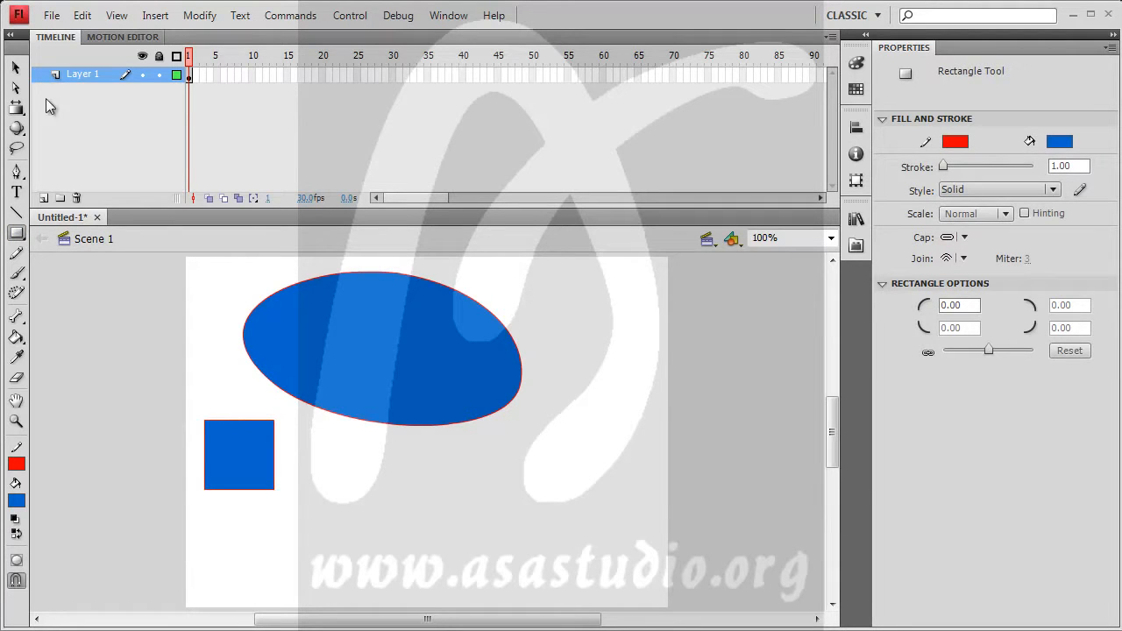
left_click(16, 107)
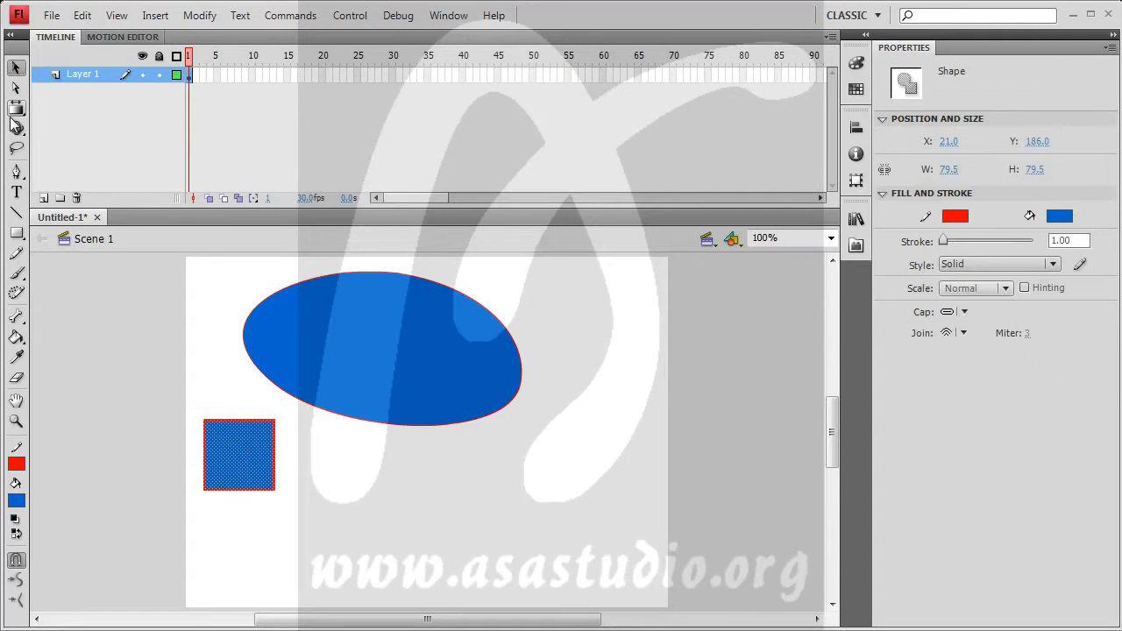
left_click(17, 108)
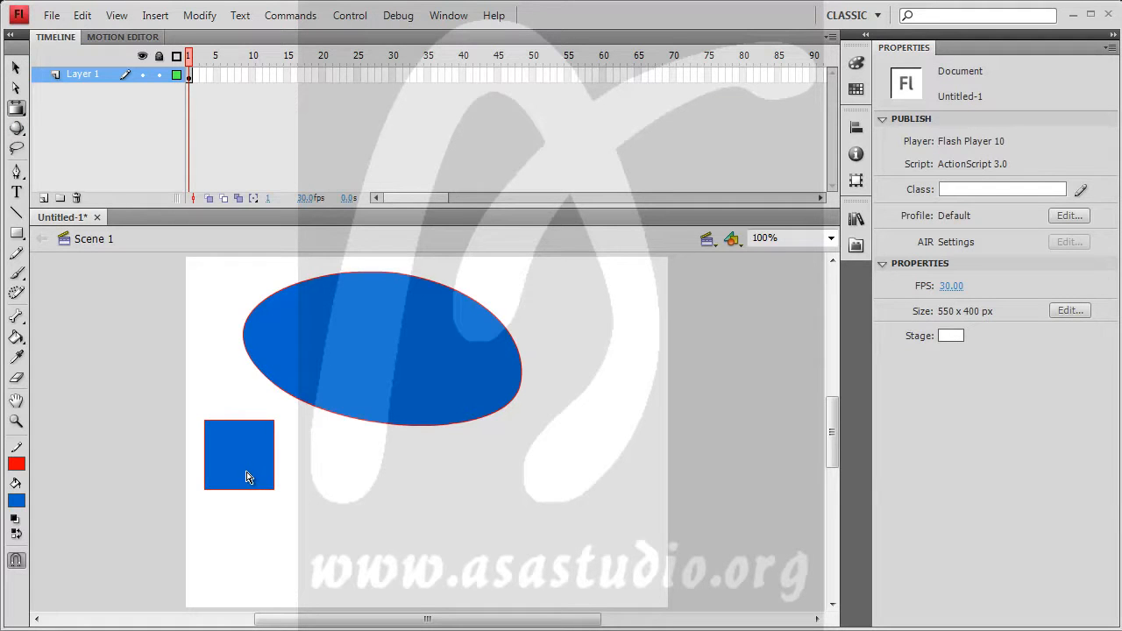
Pick the black-and-white linear gradient swatch as the fill color and try the Gradient Transform tool on the blue square
left_click(856, 181)
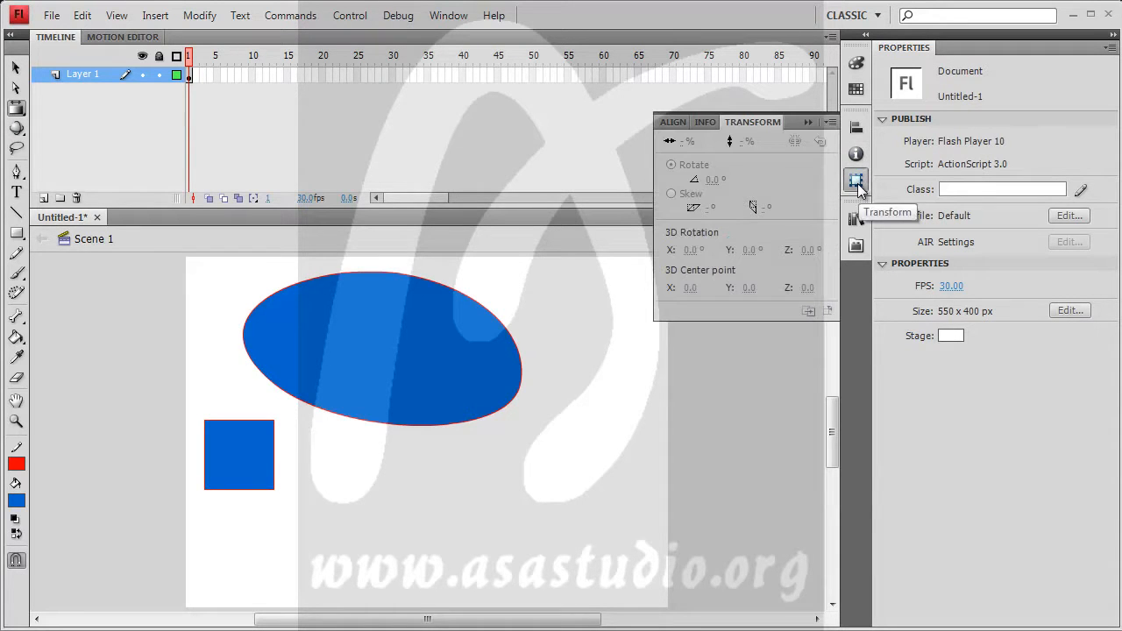
left_click(854, 90)
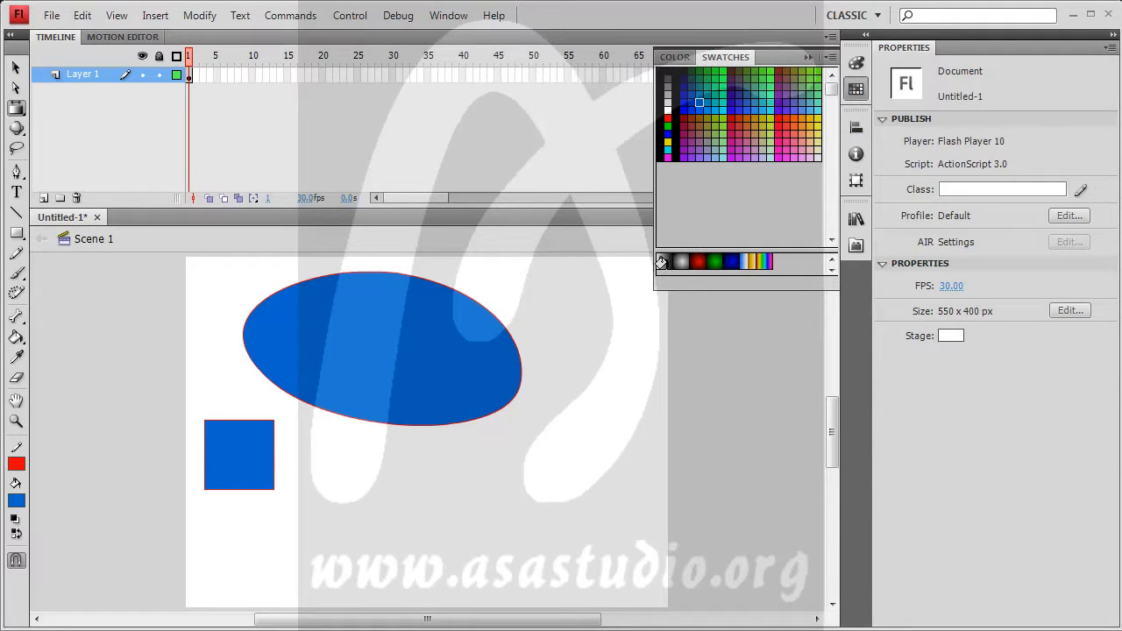
left_click(16, 68)
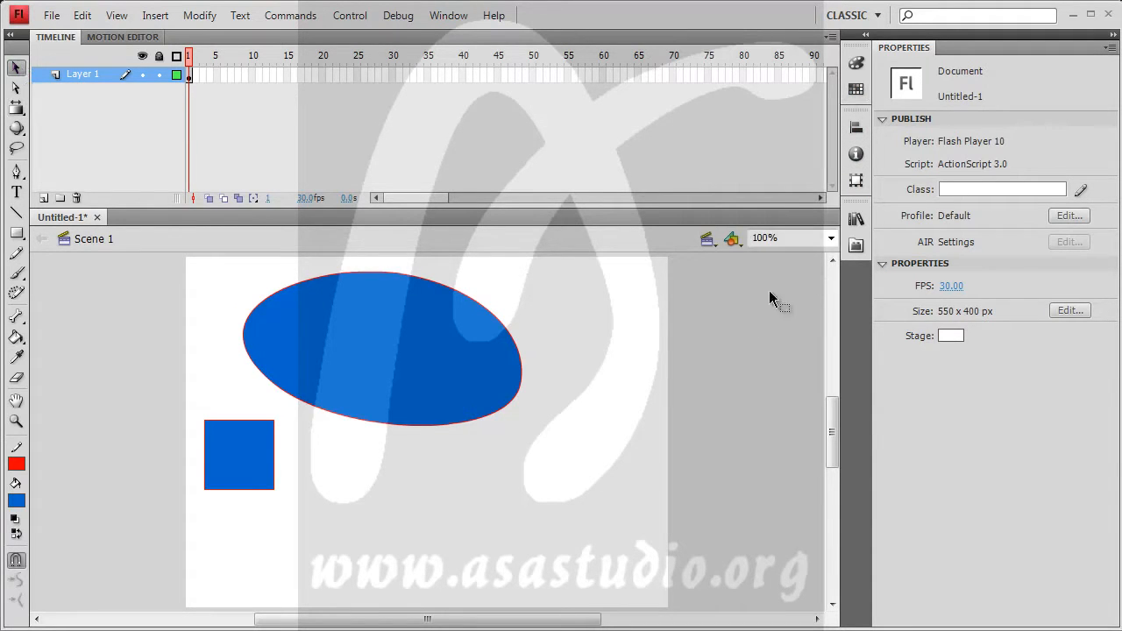
left_click(855, 63)
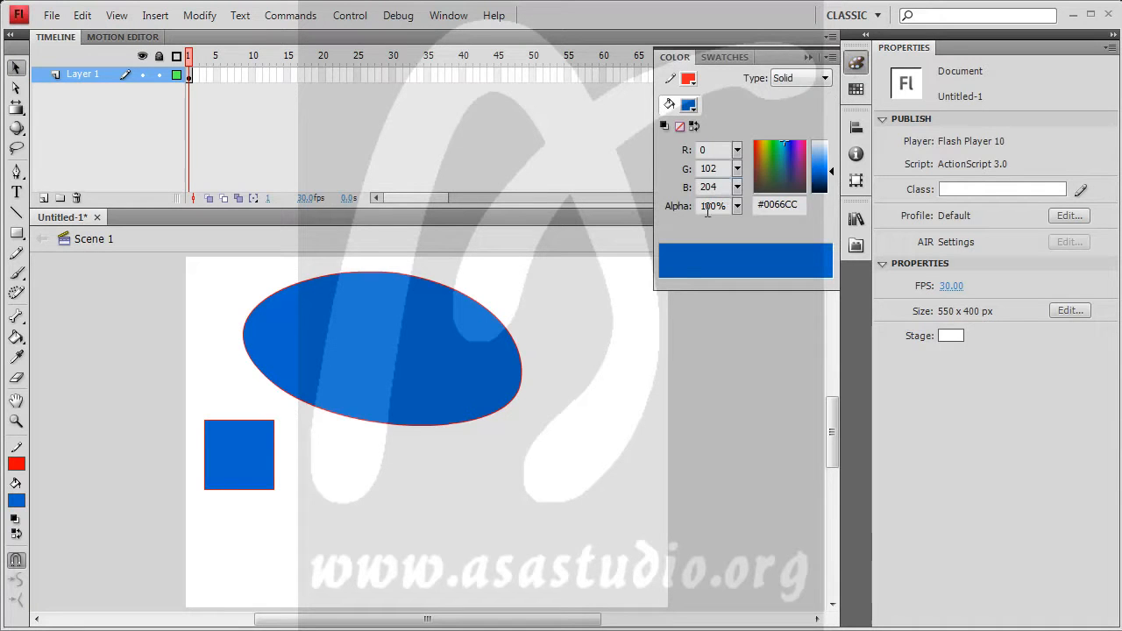
left_click(861, 88)
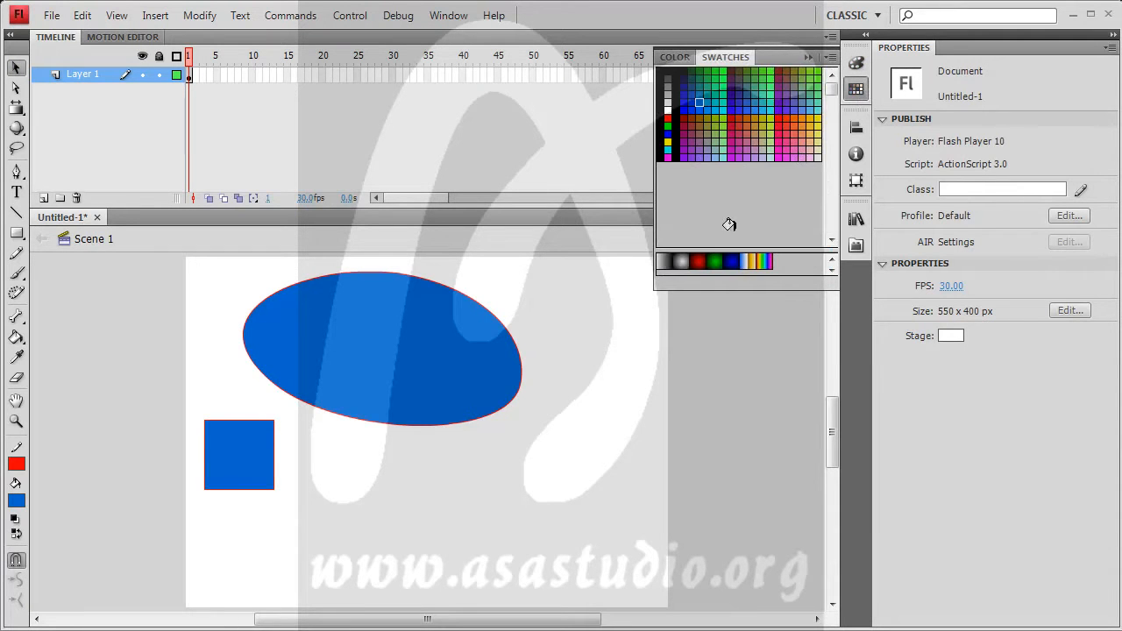
left_click(665, 272)
left_click(668, 262)
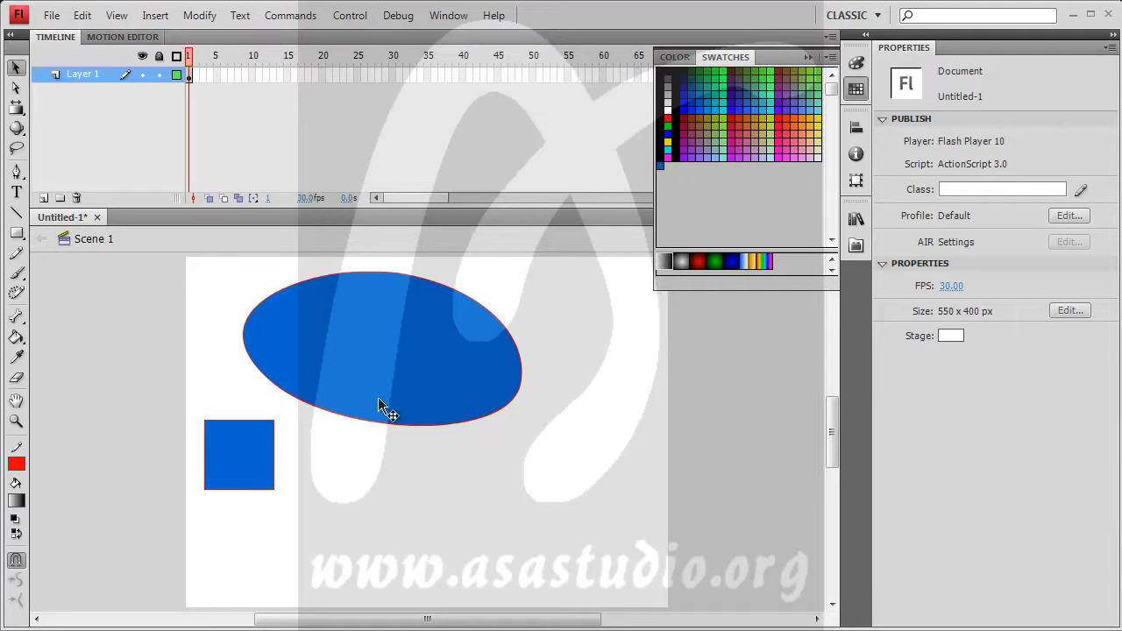
left_click(16, 107)
left_click(18, 109)
left_click(232, 464)
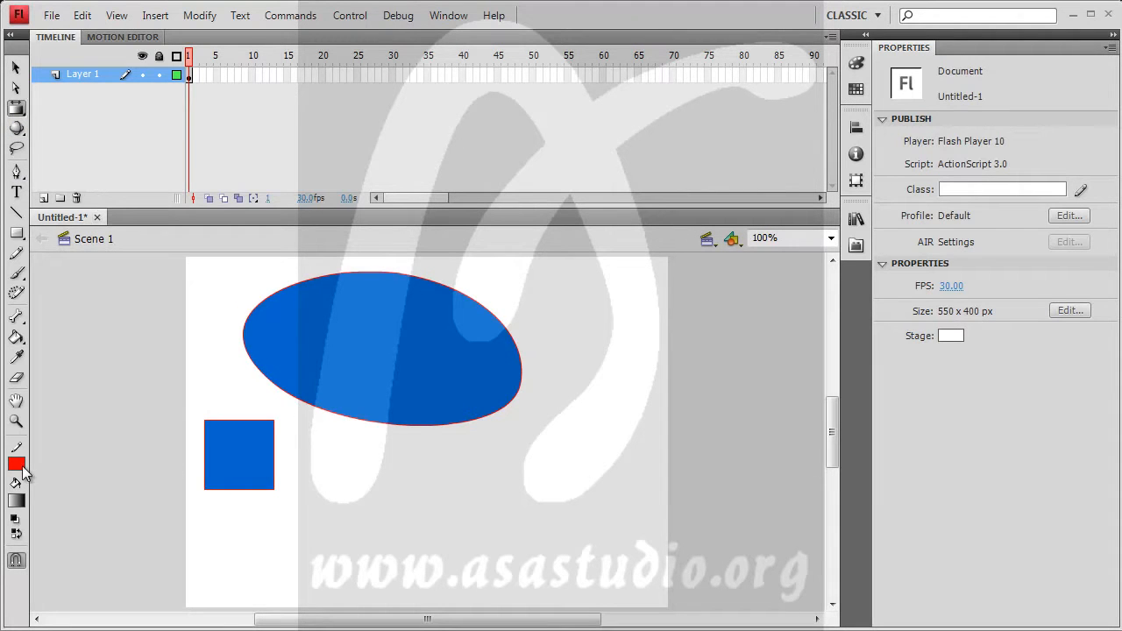
Draw a rectangle about 99 by 78 px below the oval with a linear gradient stroke and a black-and-white radial gradient fill
left_click(20, 466)
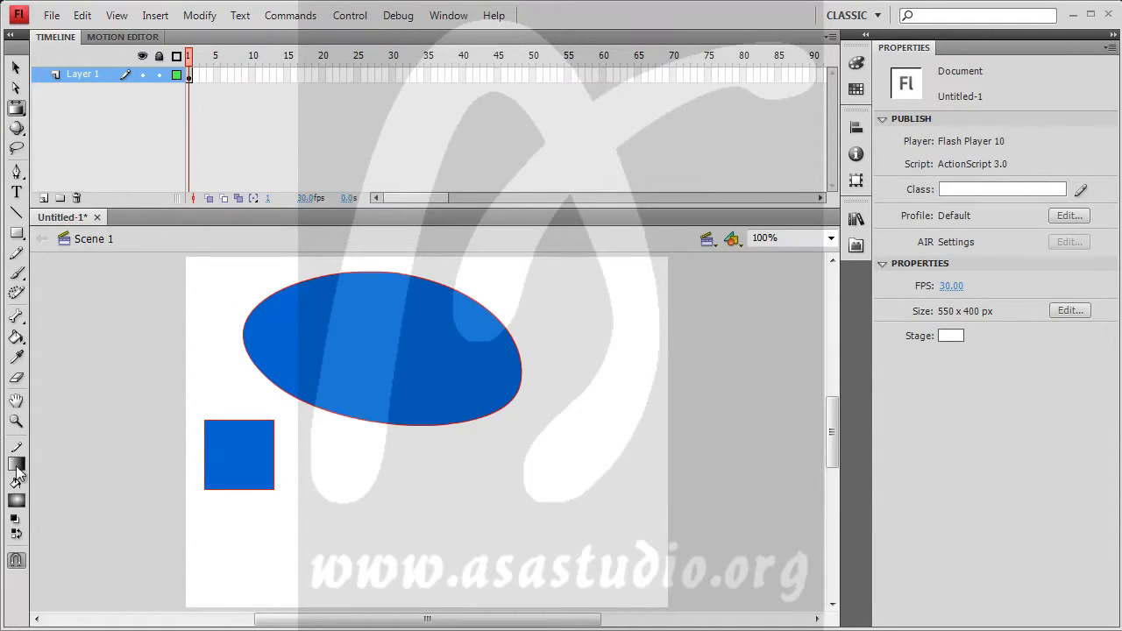
left_click(17, 233)
left_click_drag(360, 479, 447, 547)
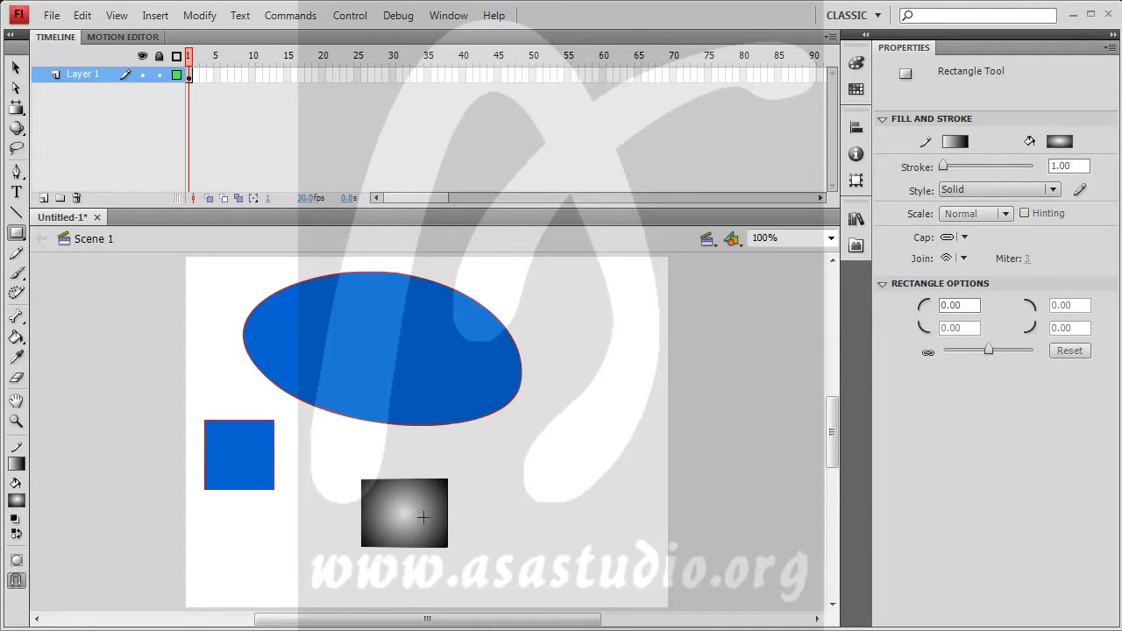
Display the Gradient Transform handles on the gradient rectangle, and try the same tool on the solid blue square
left_click(17, 109)
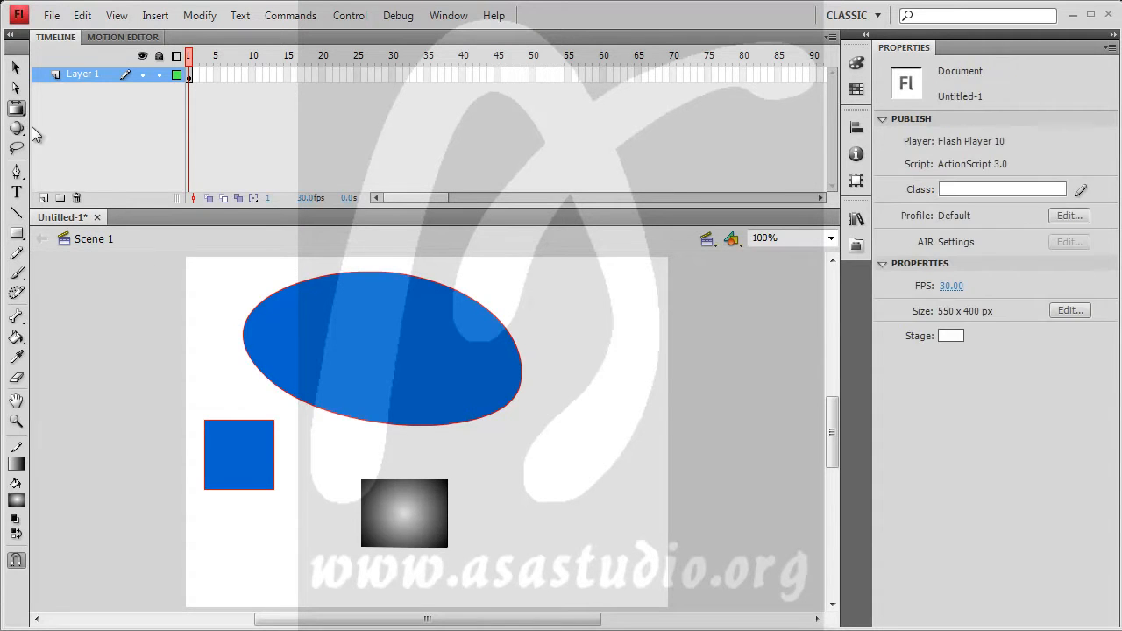
left_click(422, 495)
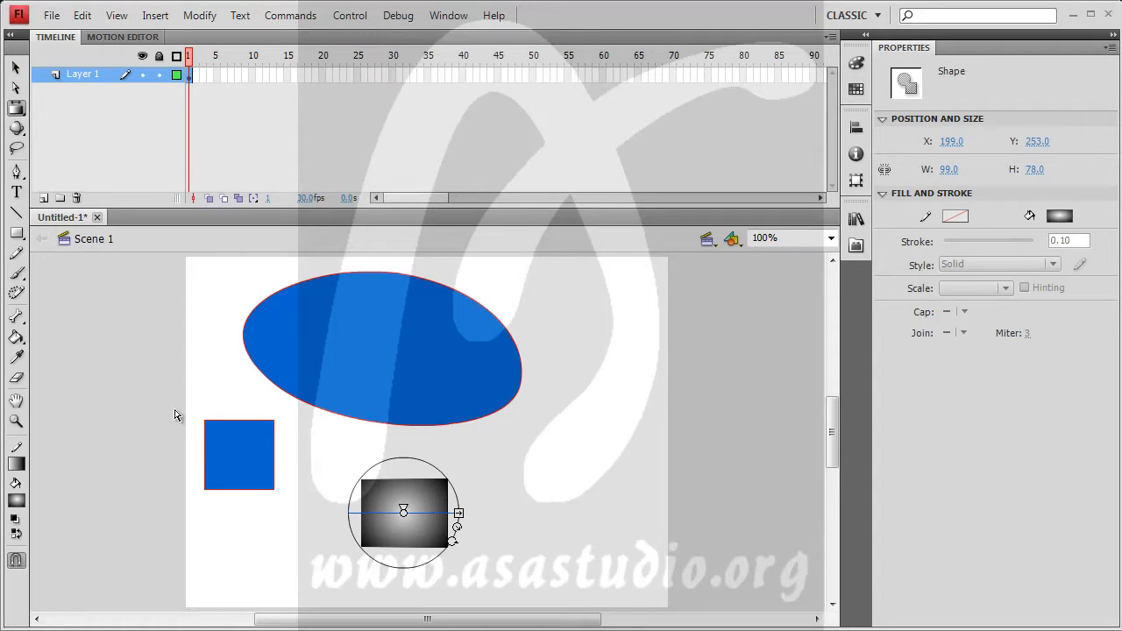
left_click(236, 465)
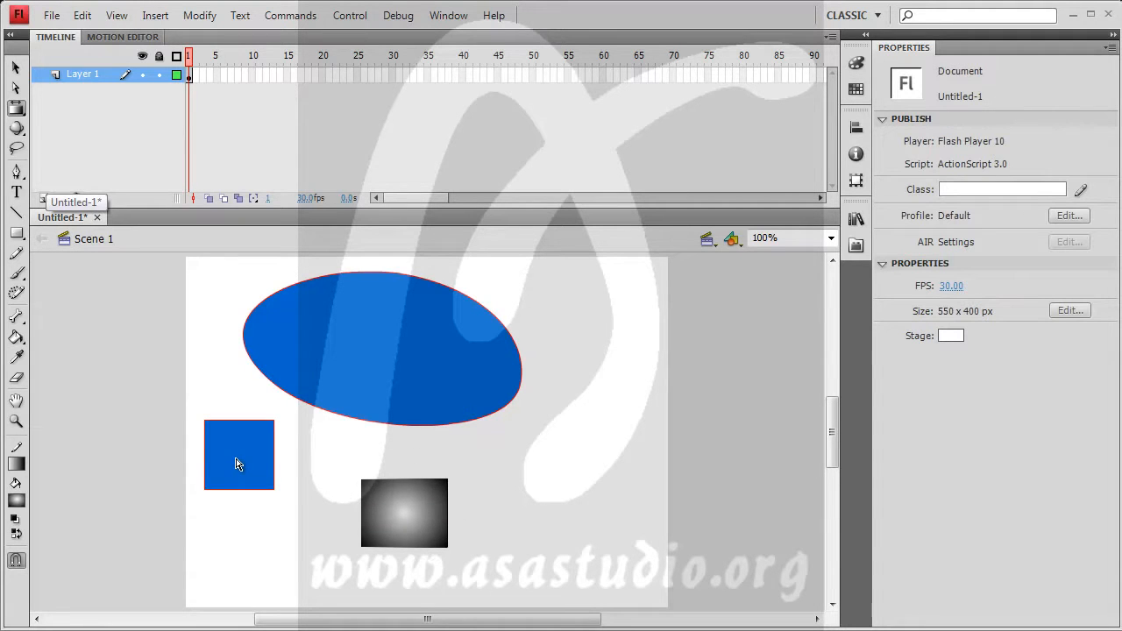
Select the blue square's fill and change it to the black-and-white radial gradient
key("v")
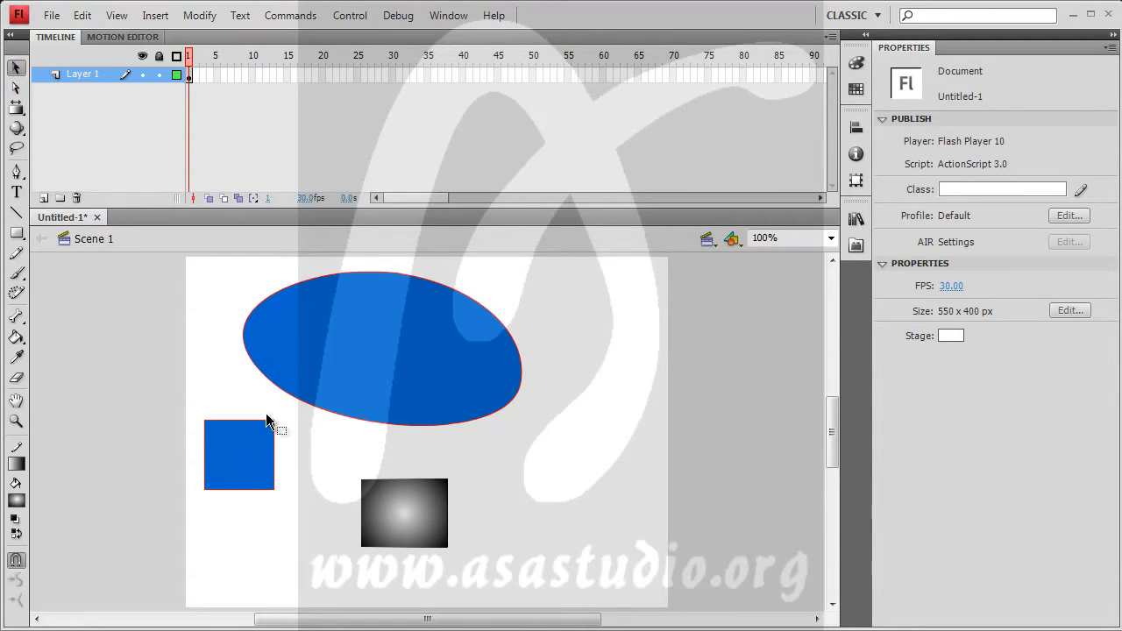
left_click(238, 451)
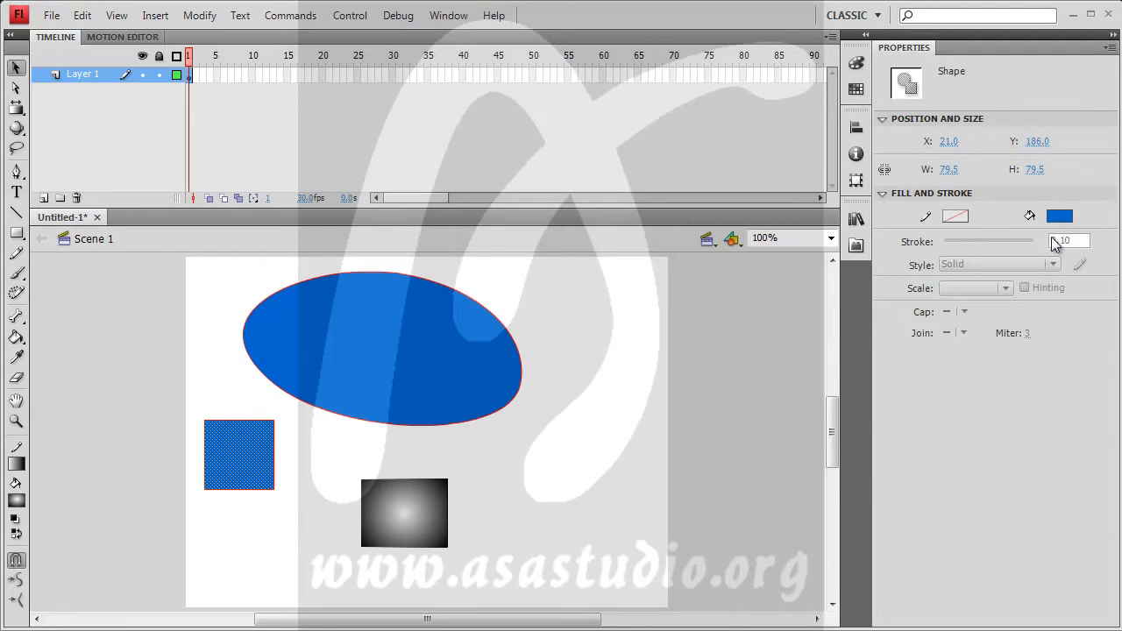
left_click(1061, 217)
left_click(1022, 400)
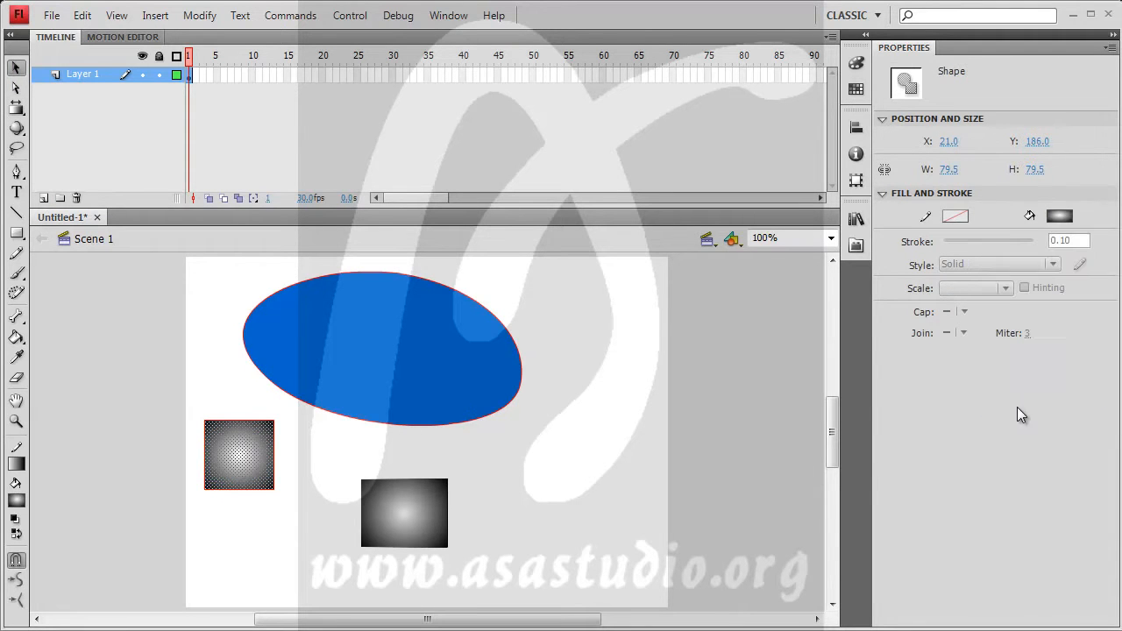
Stretch the square's radial gradient horizontally into a wide ellipse with the Gradient Transform tool, and return to the Selection tool
key("f")
left_click(18, 110)
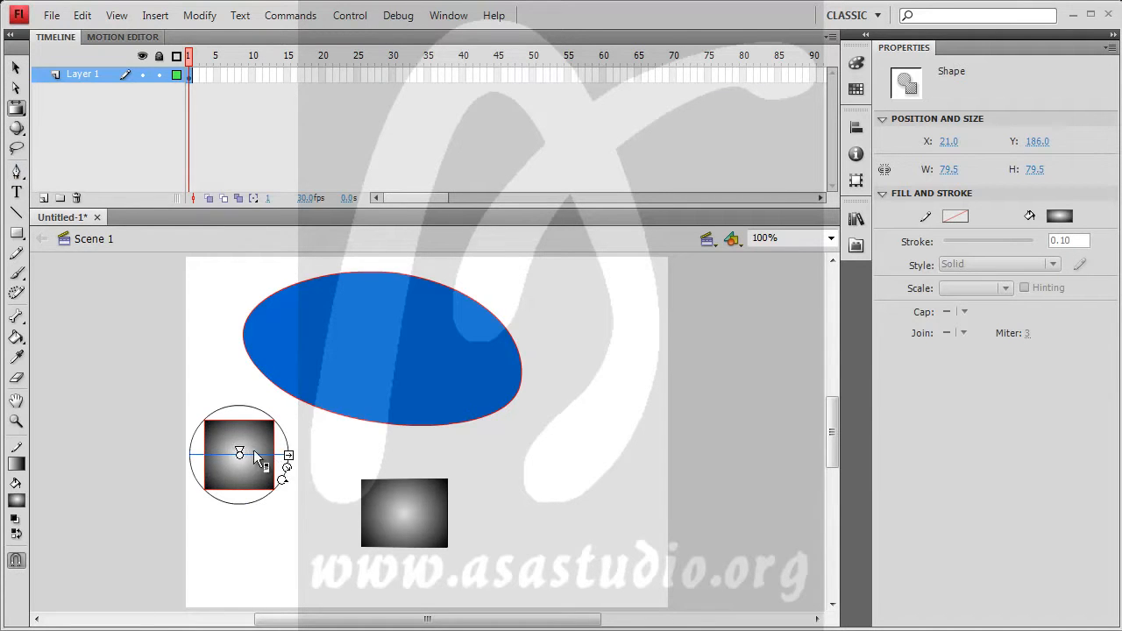
left_click_drag(289, 456, 421, 454)
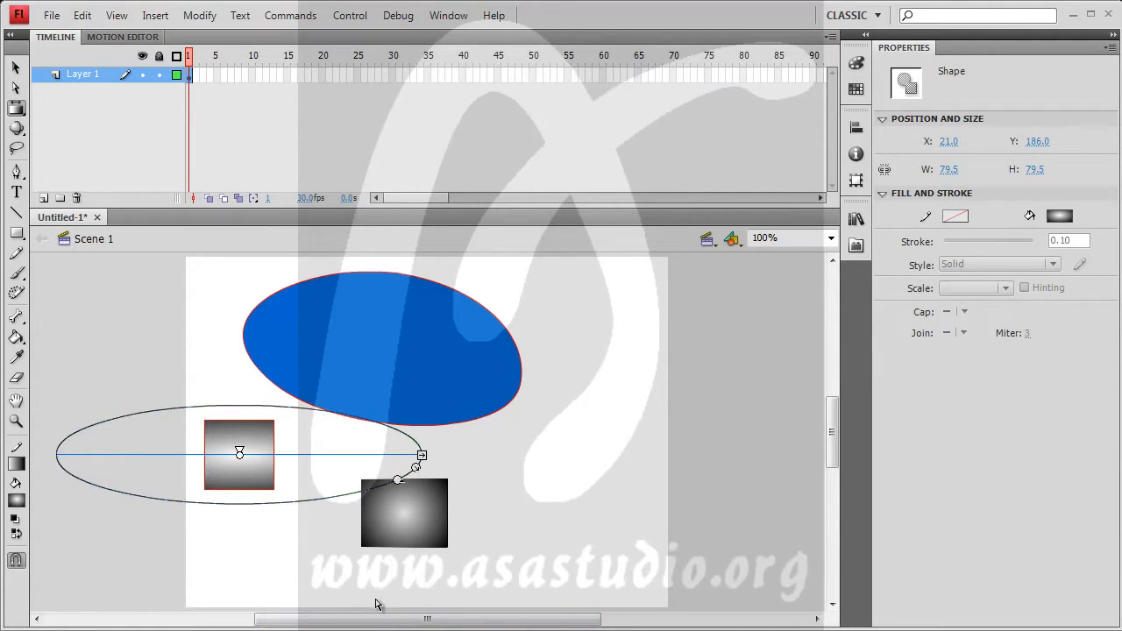
left_click(15, 67)
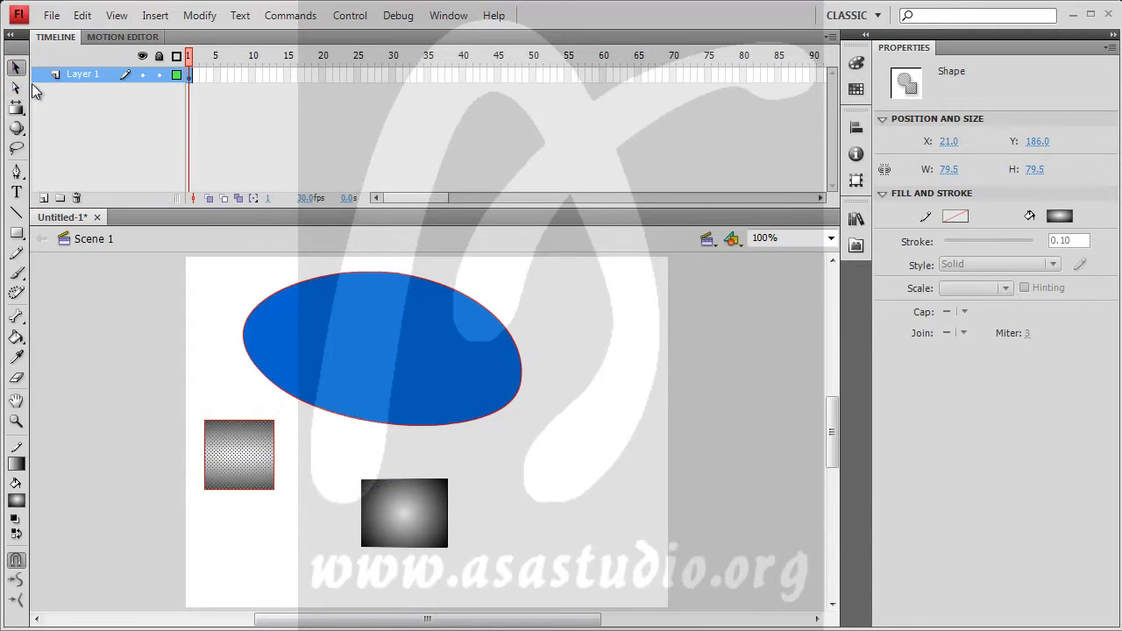
Select the large oval's blue fill and change it to the black-and-white linear gradient
left_click(356, 345)
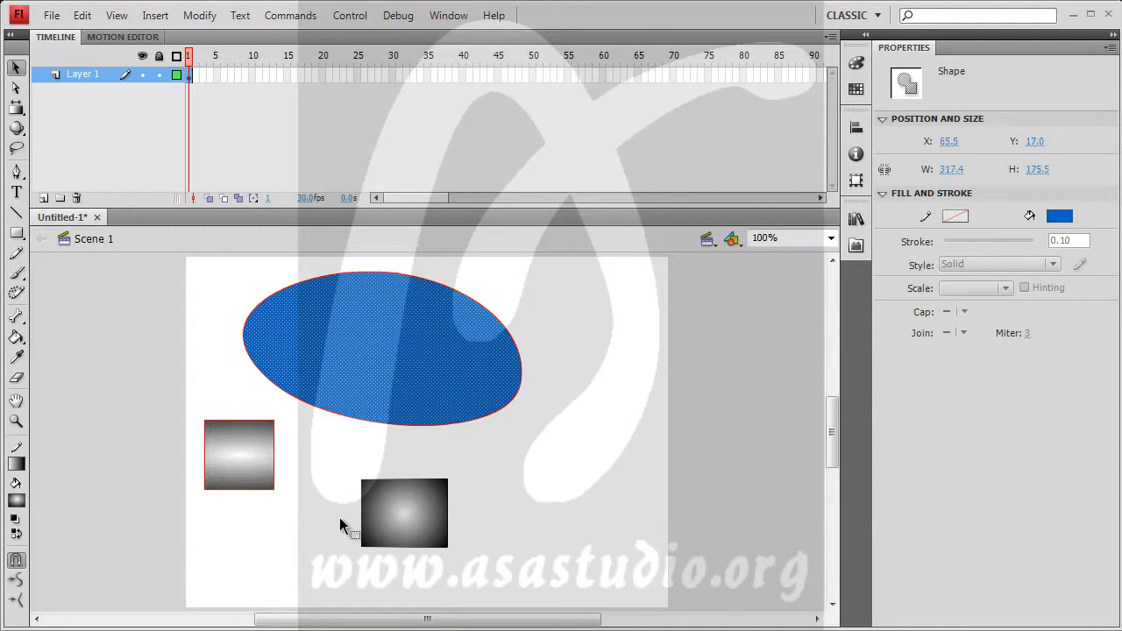
left_click(1062, 217)
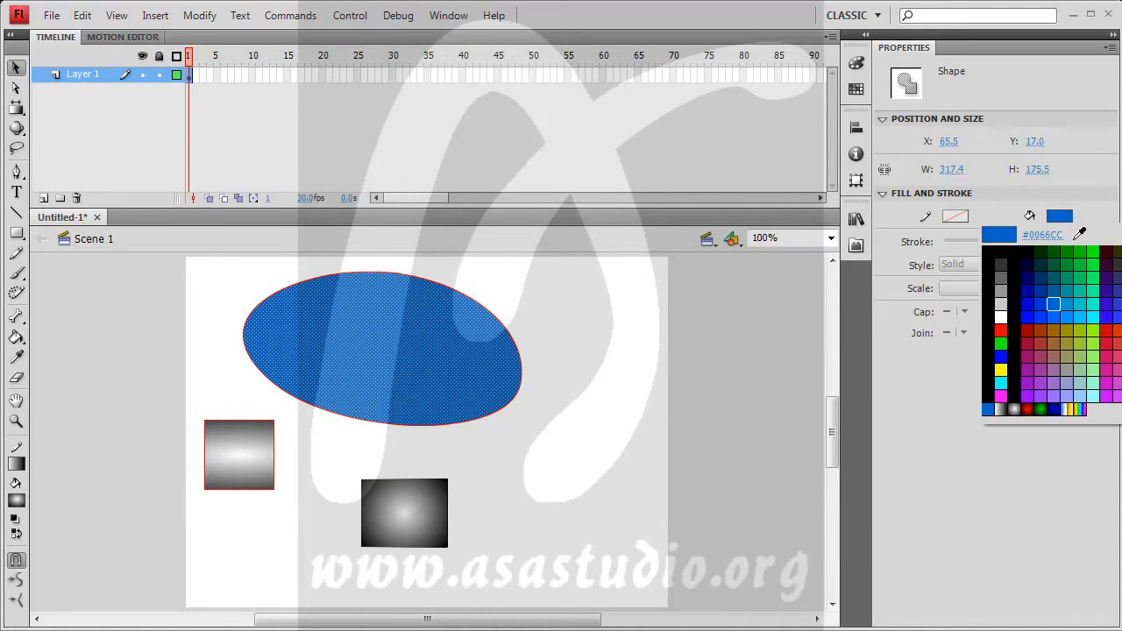
left_click(1009, 409)
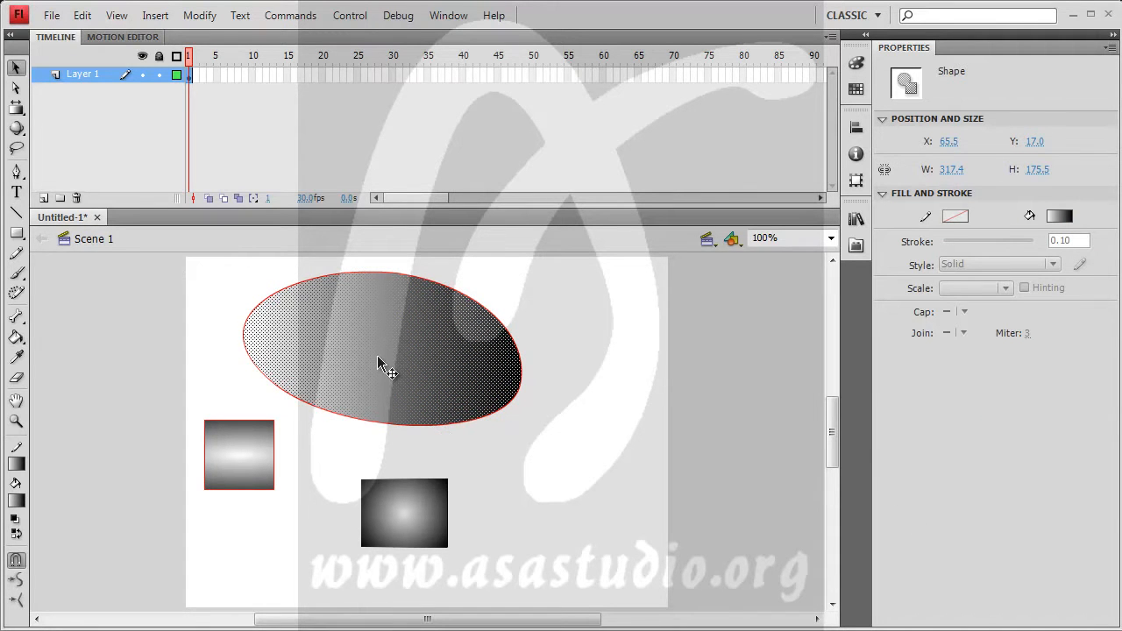
Rotate the oval's linear gradient to a diagonal with the Gradient Transform tool and shorten its span to fit inside the oval
left_click_drag(16, 107, 78, 135)
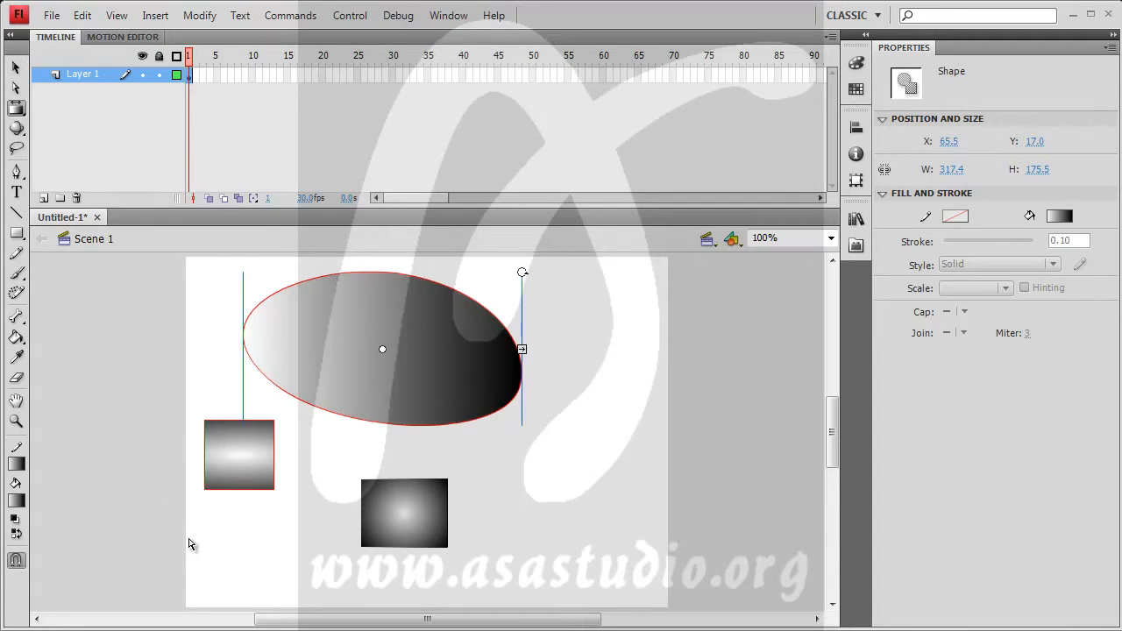
left_click_drag(523, 349, 602, 349)
left_click_drag(602, 272, 590, 477)
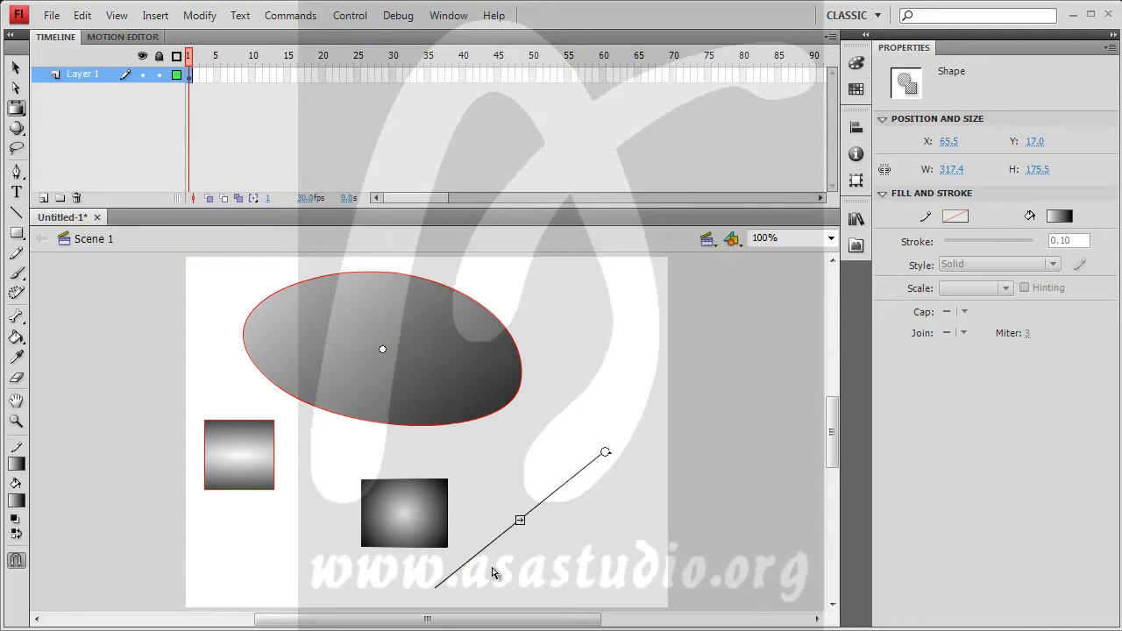
left_click_drag(521, 520, 415, 420)
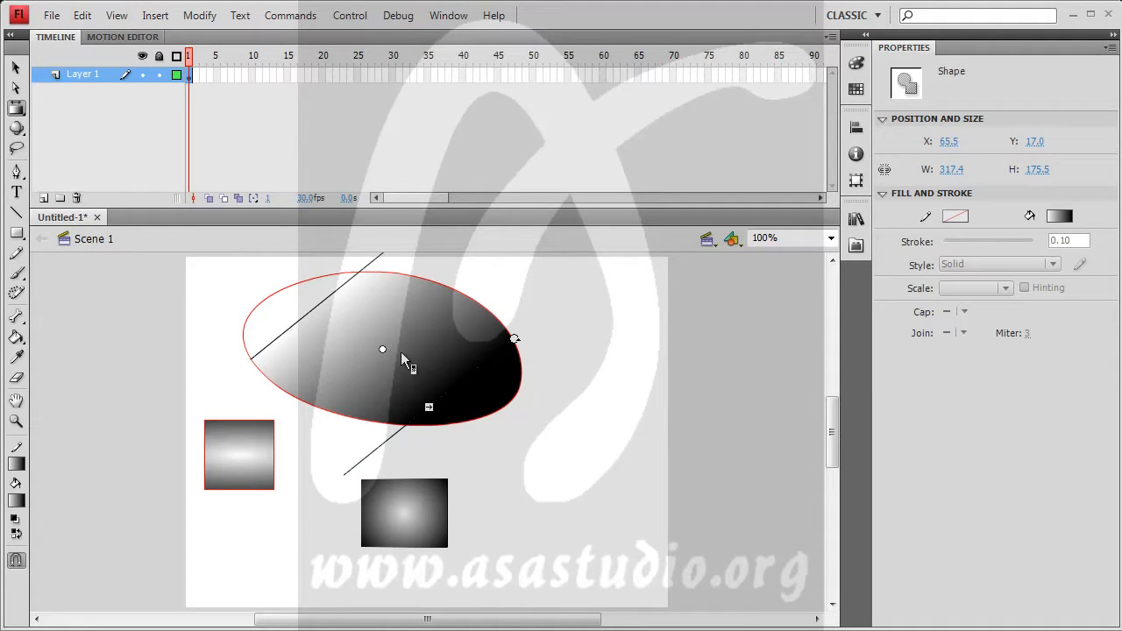
Change the oval's fill to the black-and-white radial gradient, and stretch and rotate that gradient with the Gradient Transform handles
left_click(1062, 215)
left_click(1013, 408)
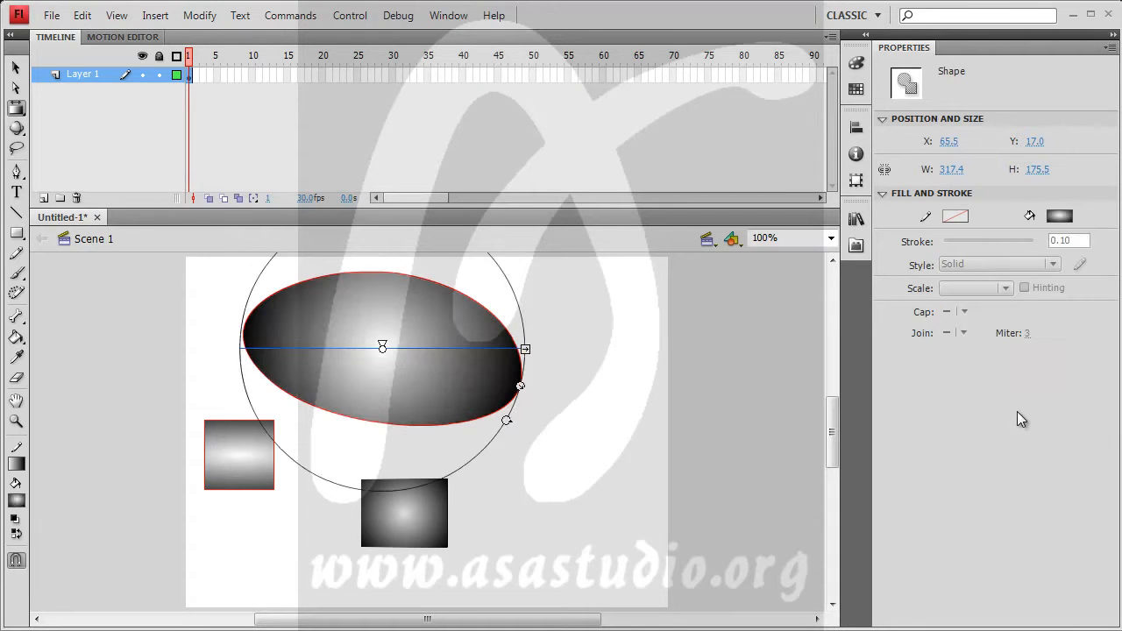
left_click_drag(525, 349, 549, 349)
left_click_drag(526, 420, 458, 448)
left_click(465, 461)
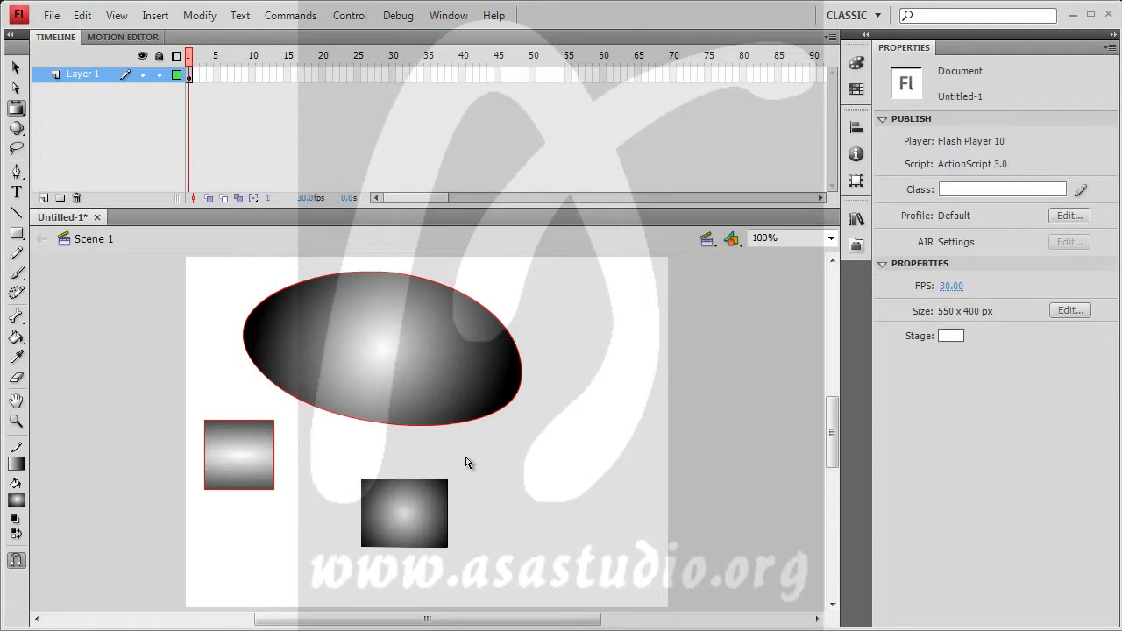
left_click(429, 380)
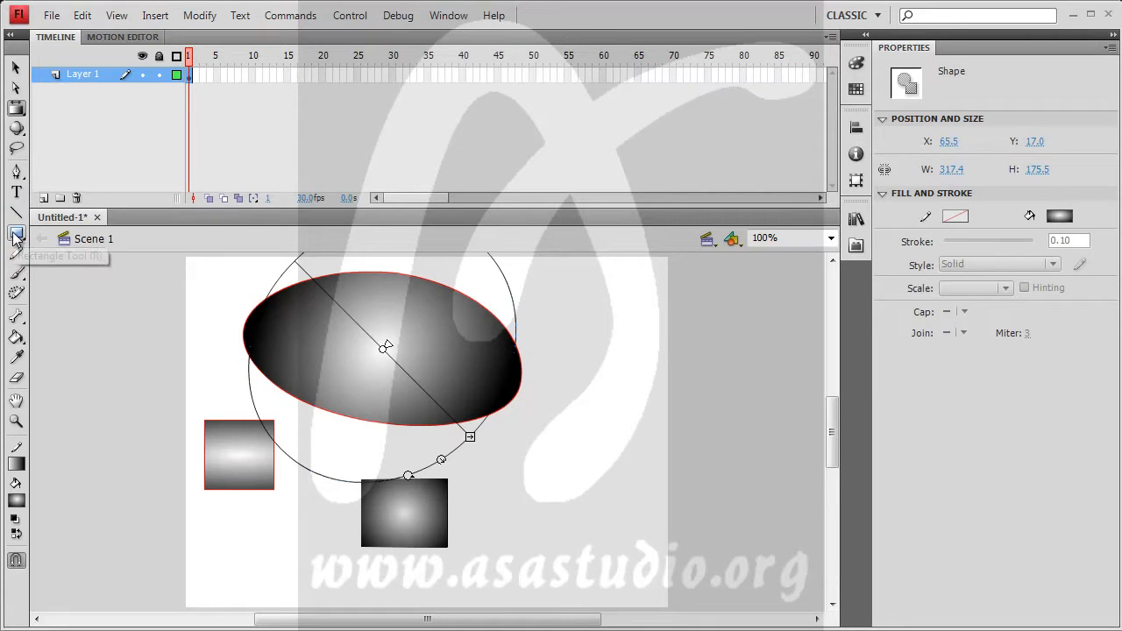
Draw a circle about 140 px wide in the stage's lower-right area with no stroke and a black-and-white radial gradient fill
left_click_drag(16, 232, 71, 263)
left_click(68, 258)
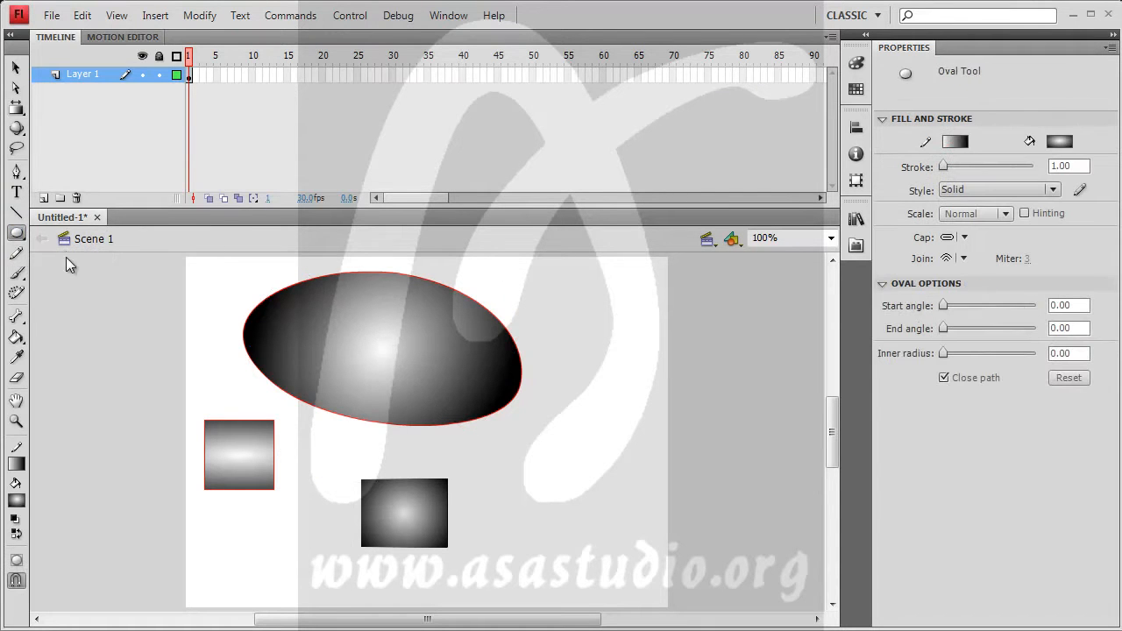
left_click(21, 507)
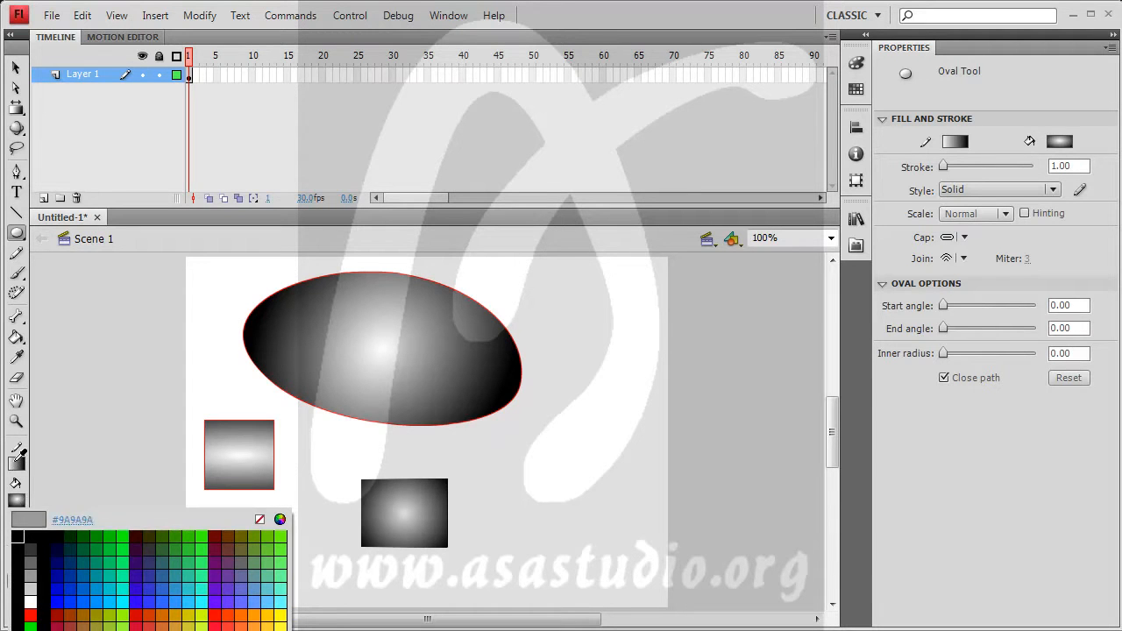
left_click(13, 565)
left_click(16, 465)
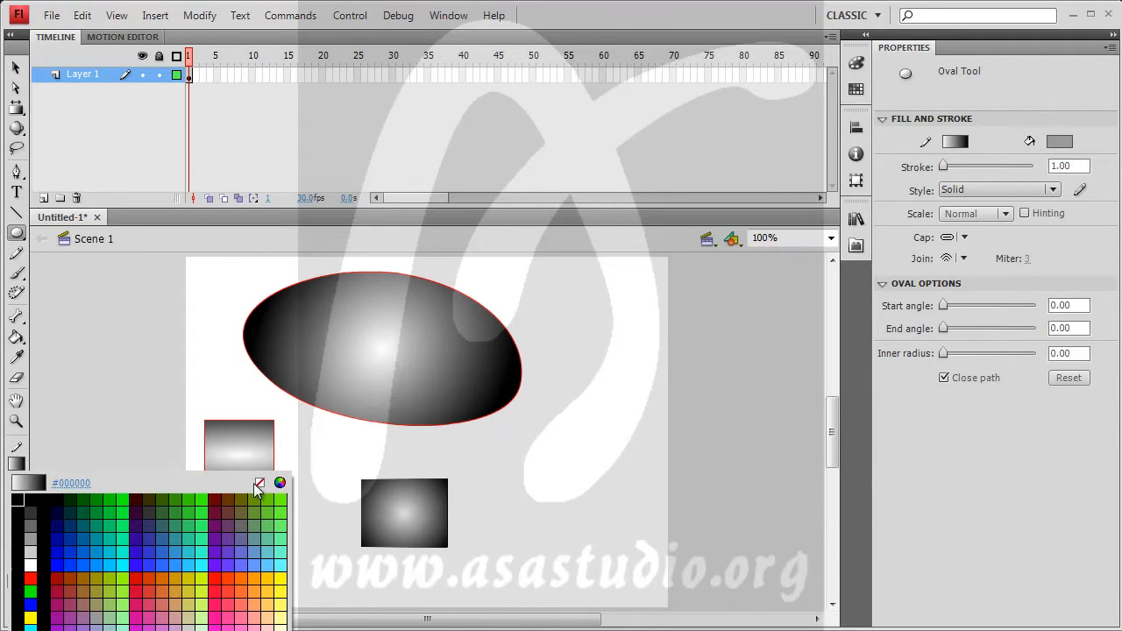
left_click(263, 483)
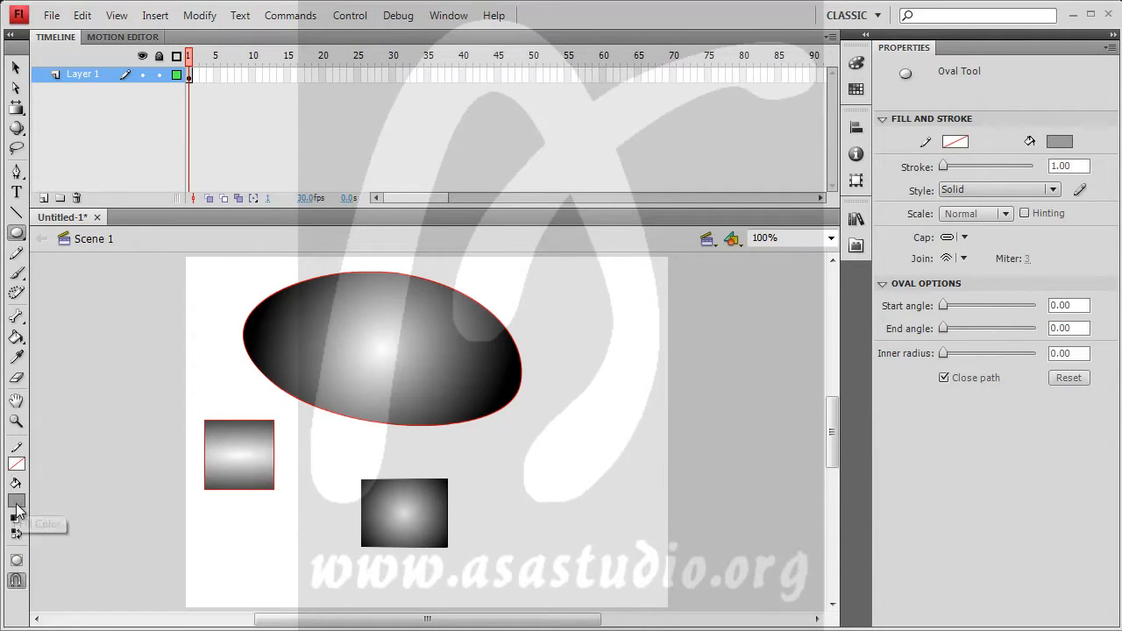
left_click(16, 503)
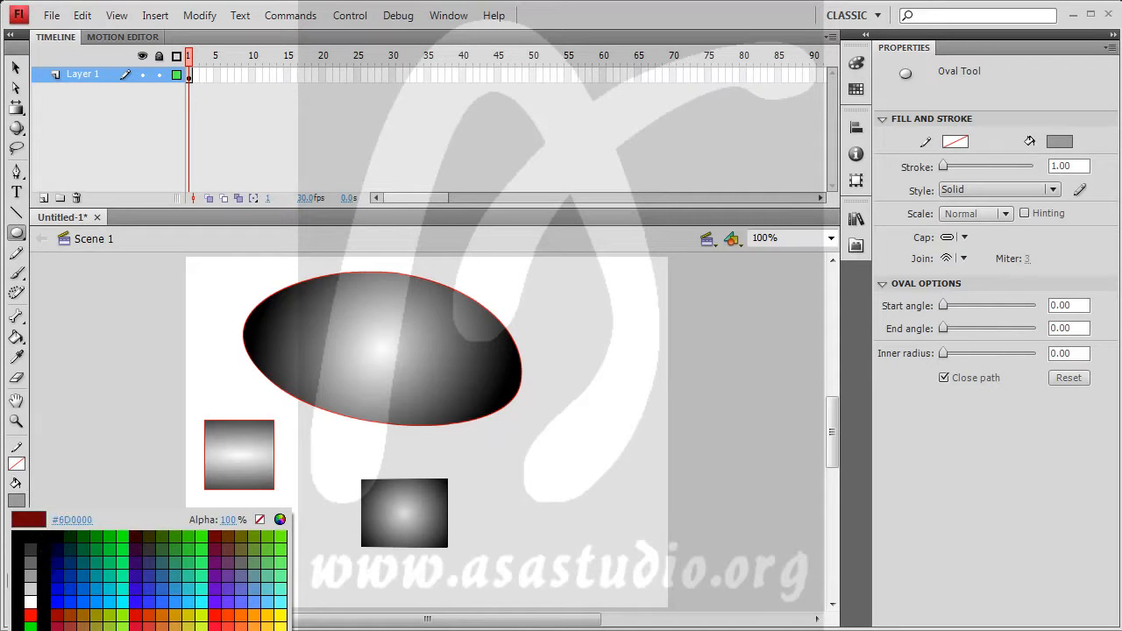
left_click(31, 630)
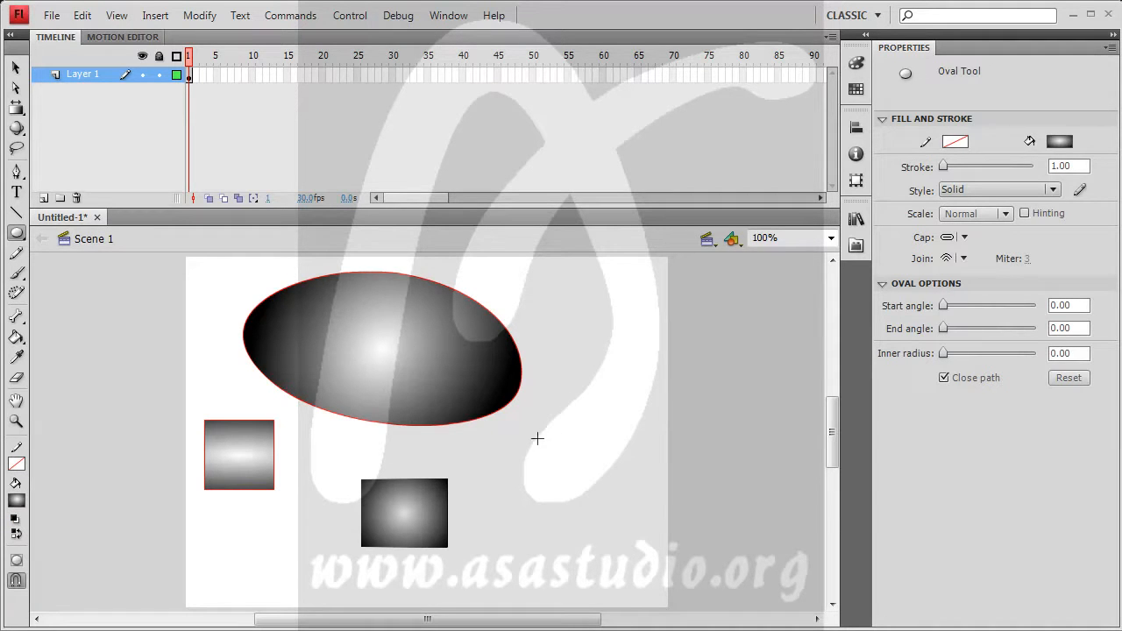
left_click_drag(517, 436, 645, 554)
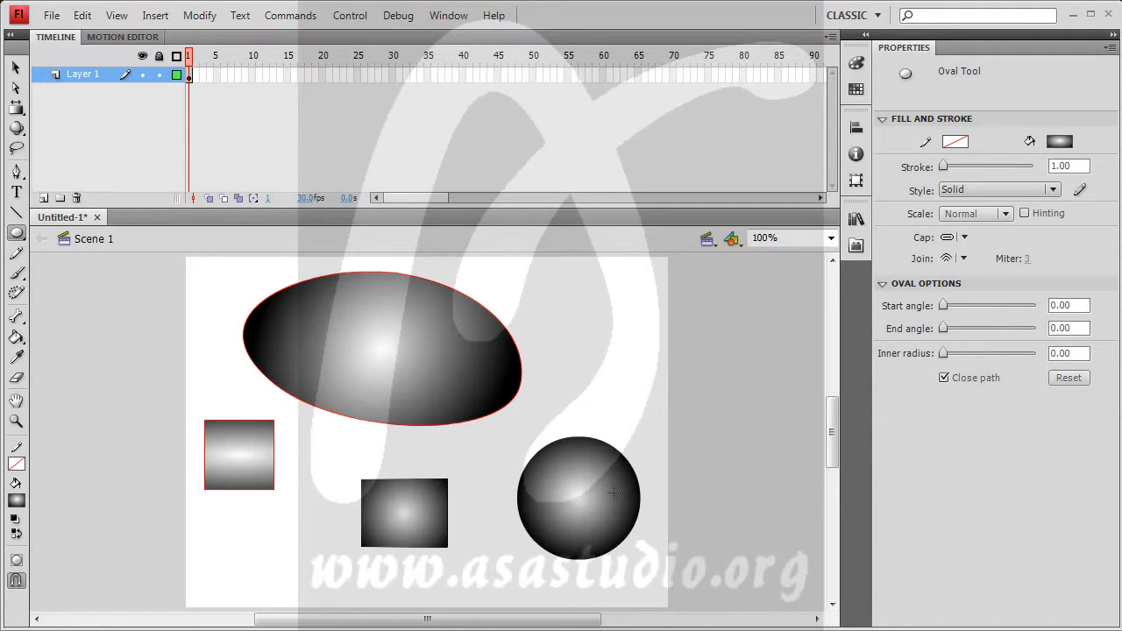
Enlarge the circle's radial gradient evenly past its edge with the Gradient Transform tool, undoing a trial horizontal stretch
left_click(15, 107)
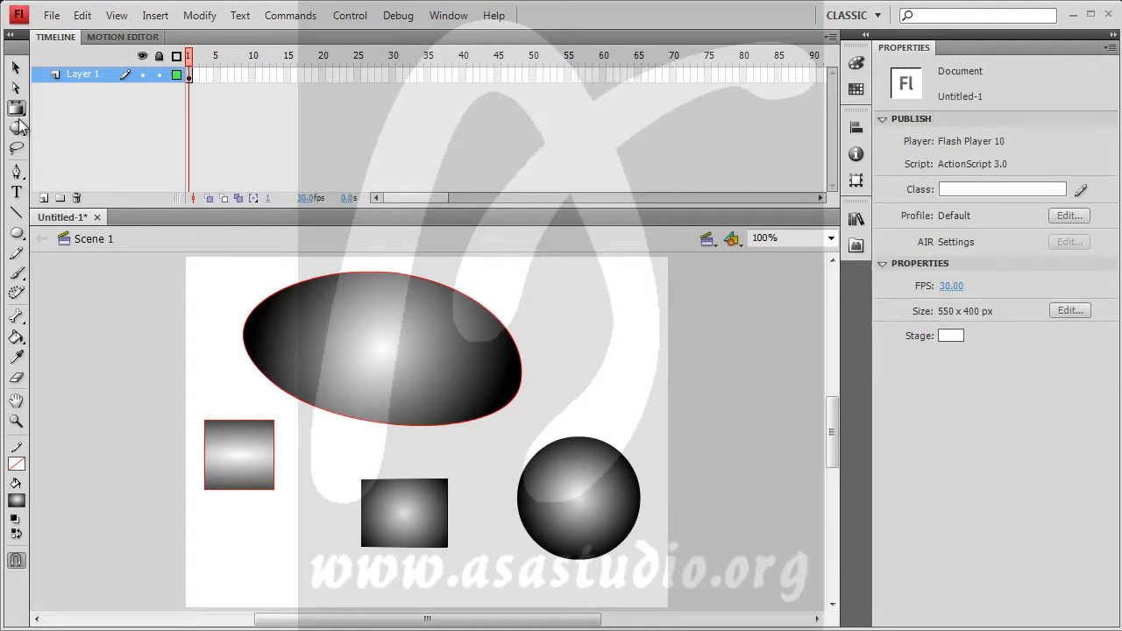
left_click(567, 515)
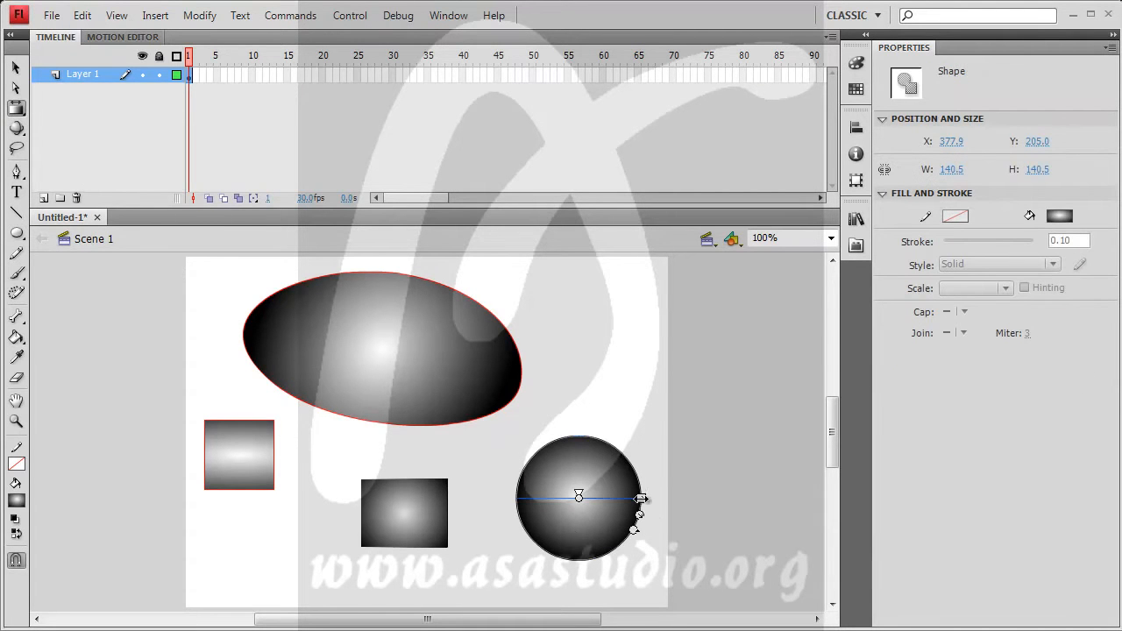
left_click_drag(640, 498, 667, 500)
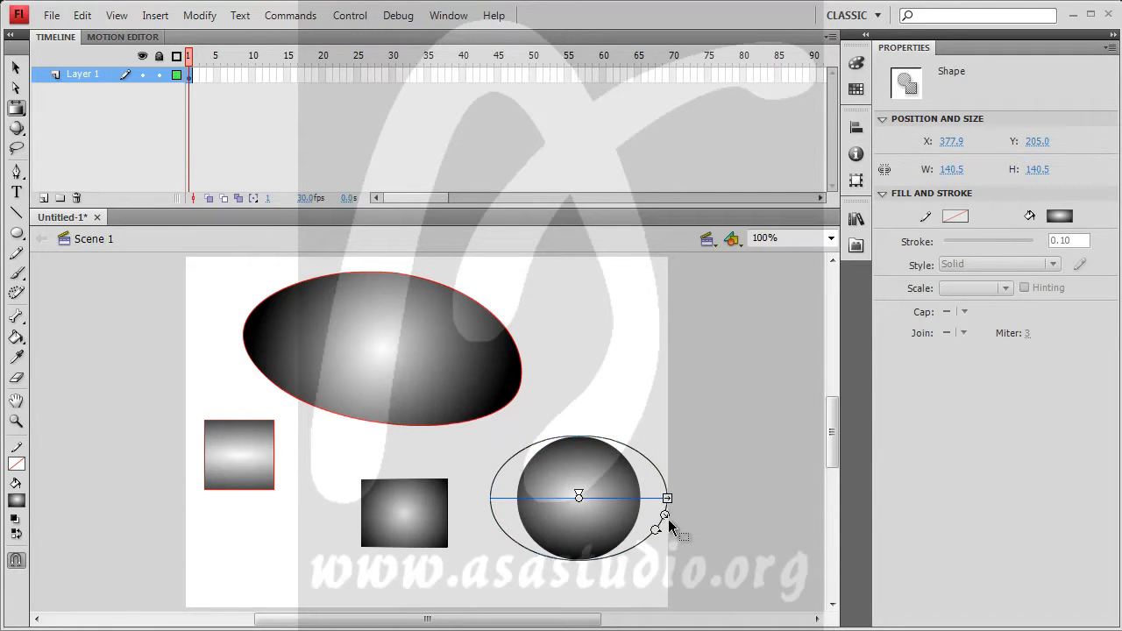
key("ctrl+z")
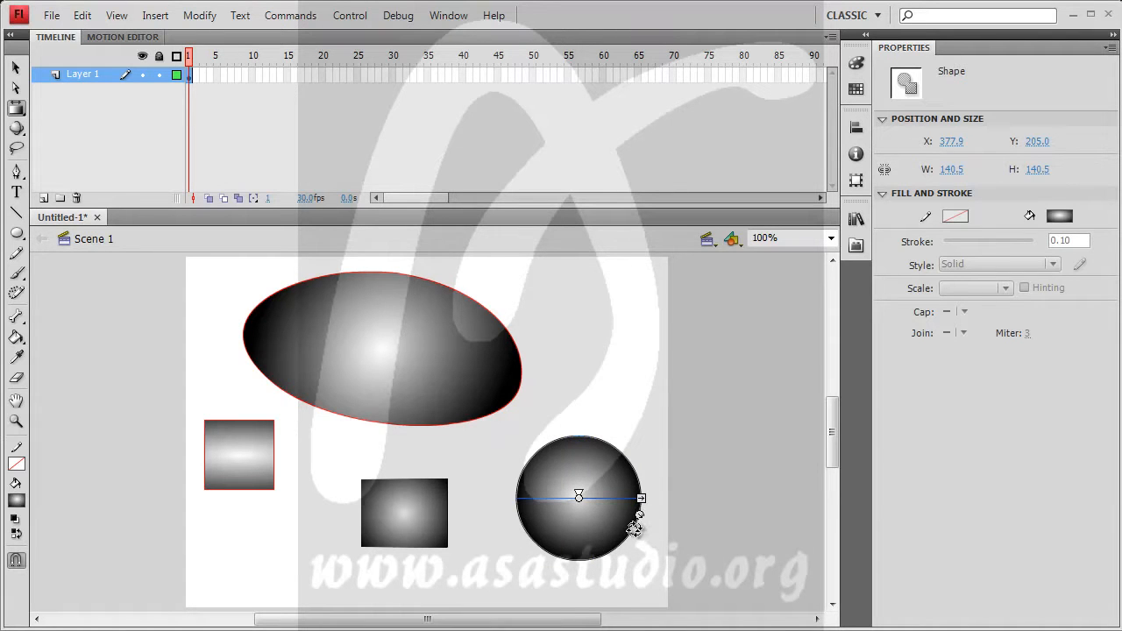
left_click_drag(639, 515, 663, 524)
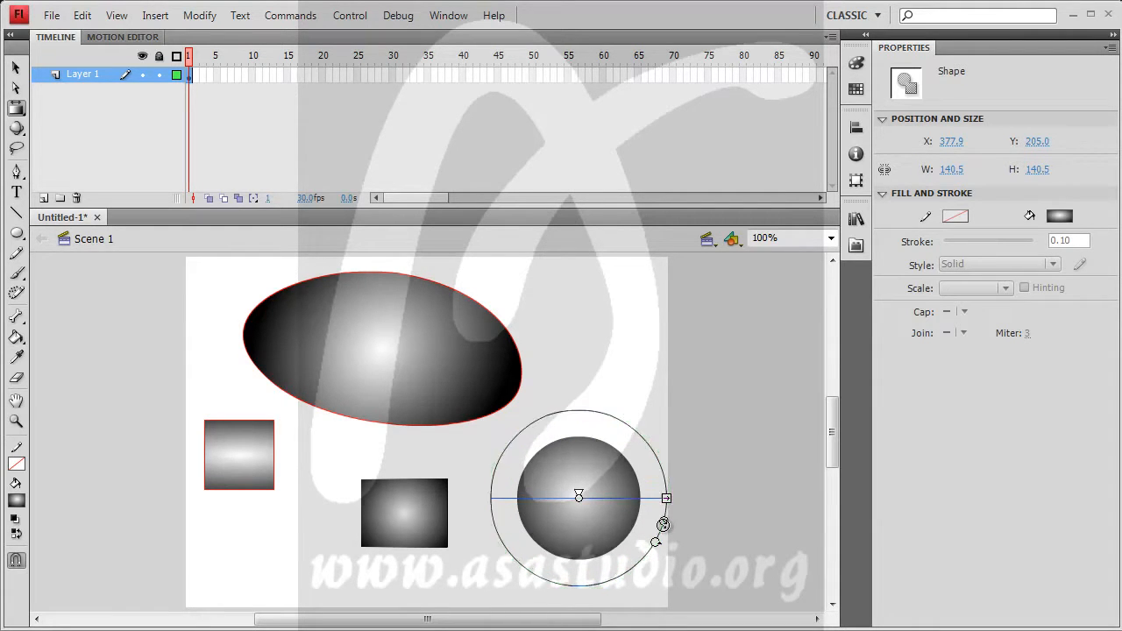
left_click(571, 566)
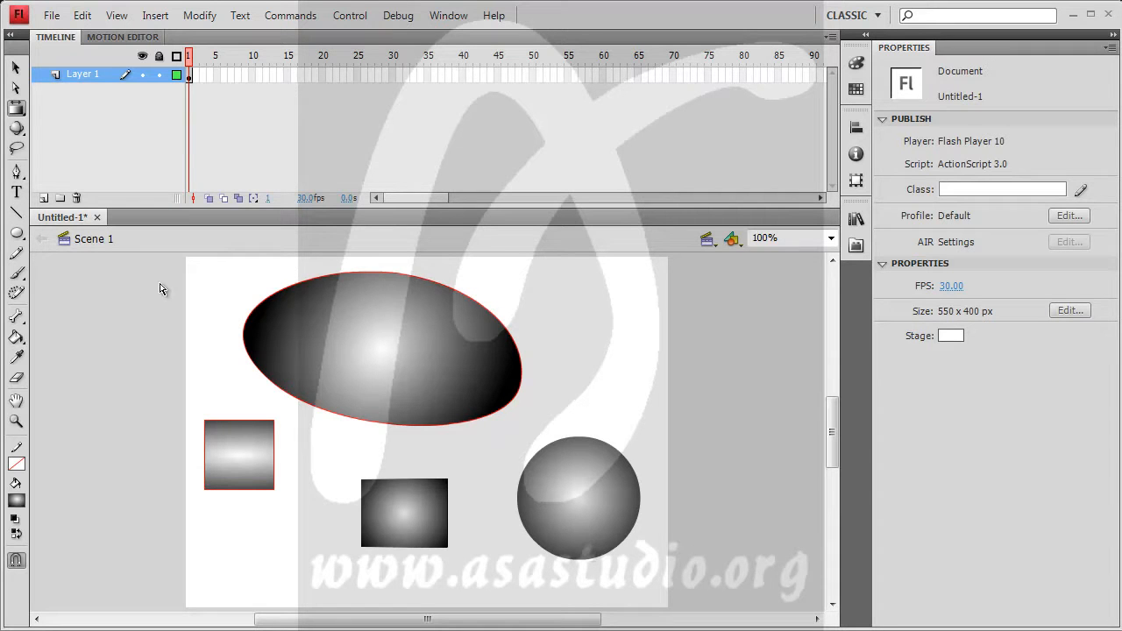
left_click_drag(15, 232, 61, 235)
left_click_drag(486, 428, 669, 578)
left_click_drag(674, 587, 664, 592)
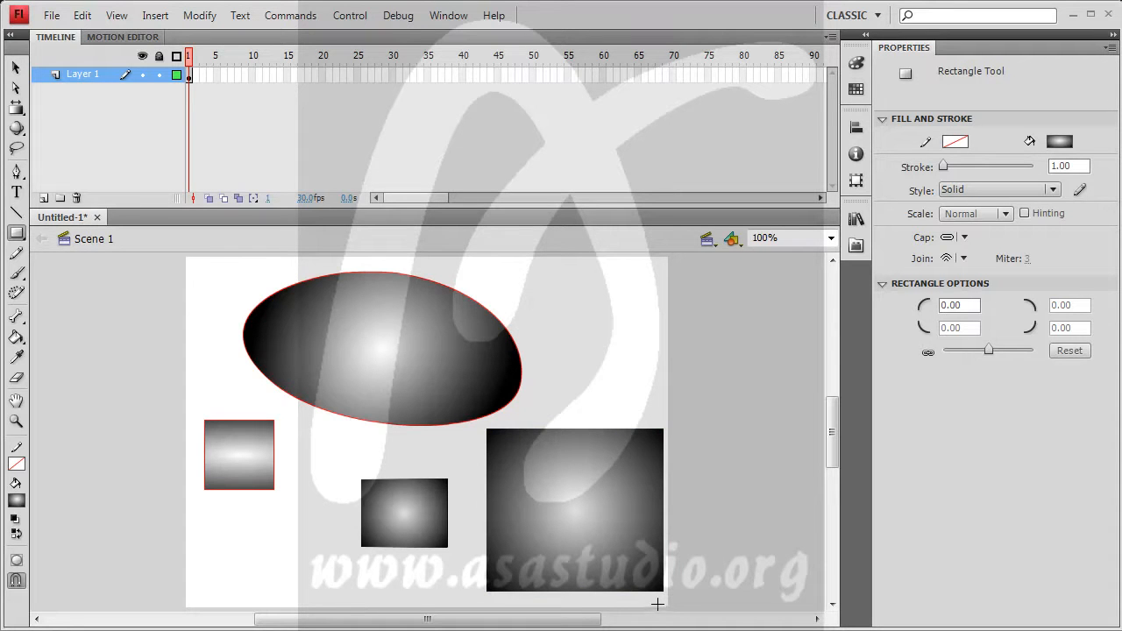
key("ctrl+z")
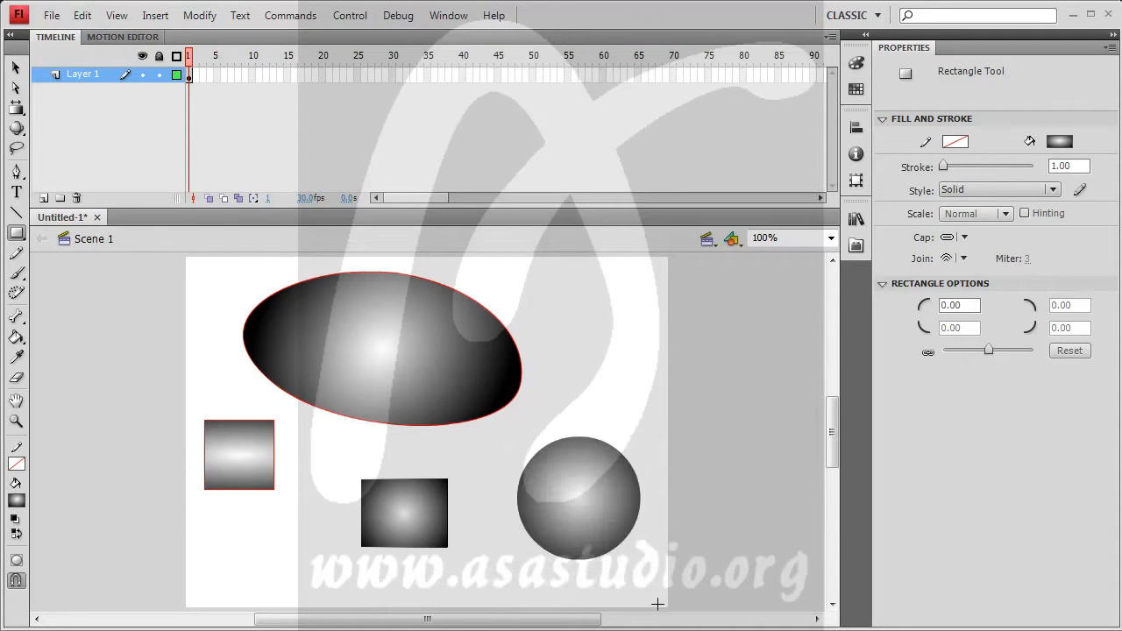
Set the fill to dark gray, draw a square about 197 px wide covering the whole circle, and undo the square
left_click(16, 501)
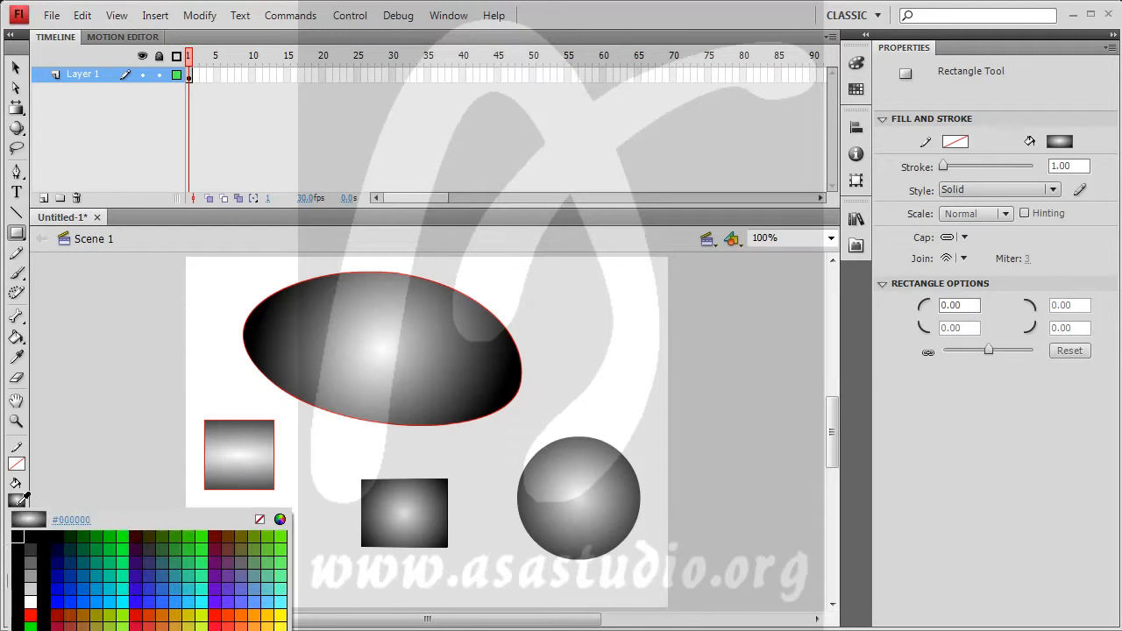
left_click(30, 549)
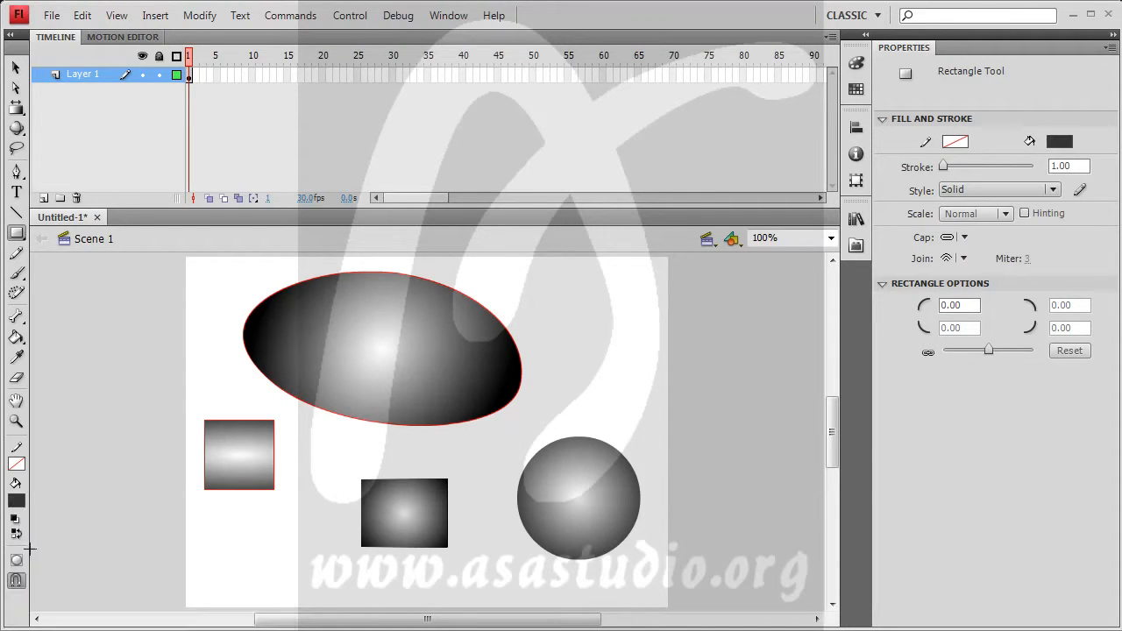
left_click_drag(489, 426, 662, 596)
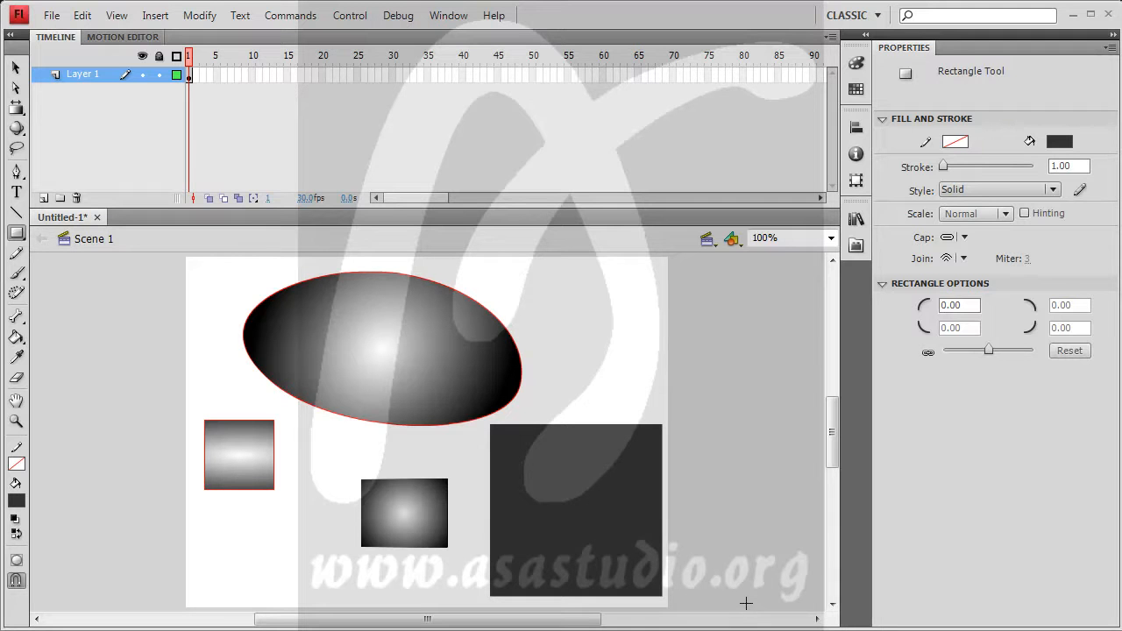
left_click(15, 67)
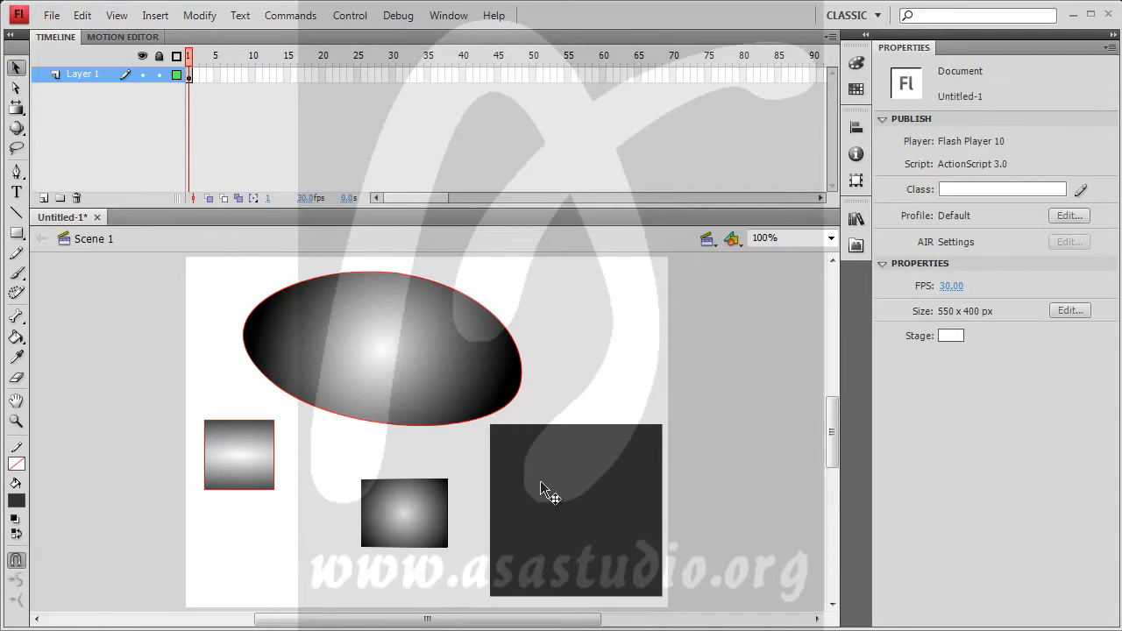
left_click(588, 518)
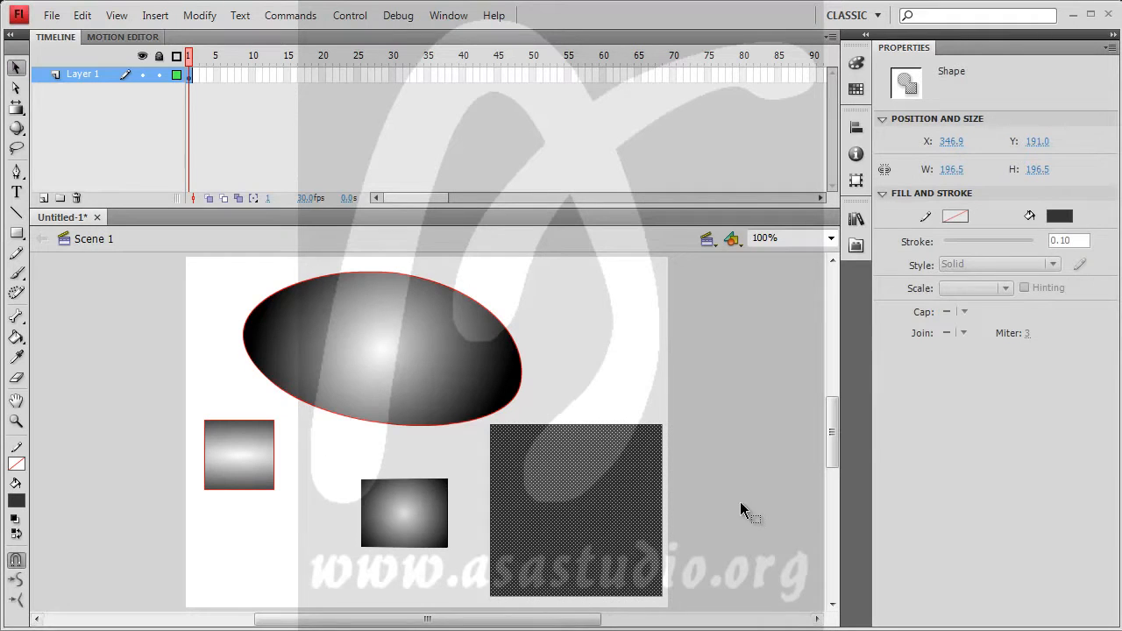
left_click(667, 498)
key("ctrl+z")
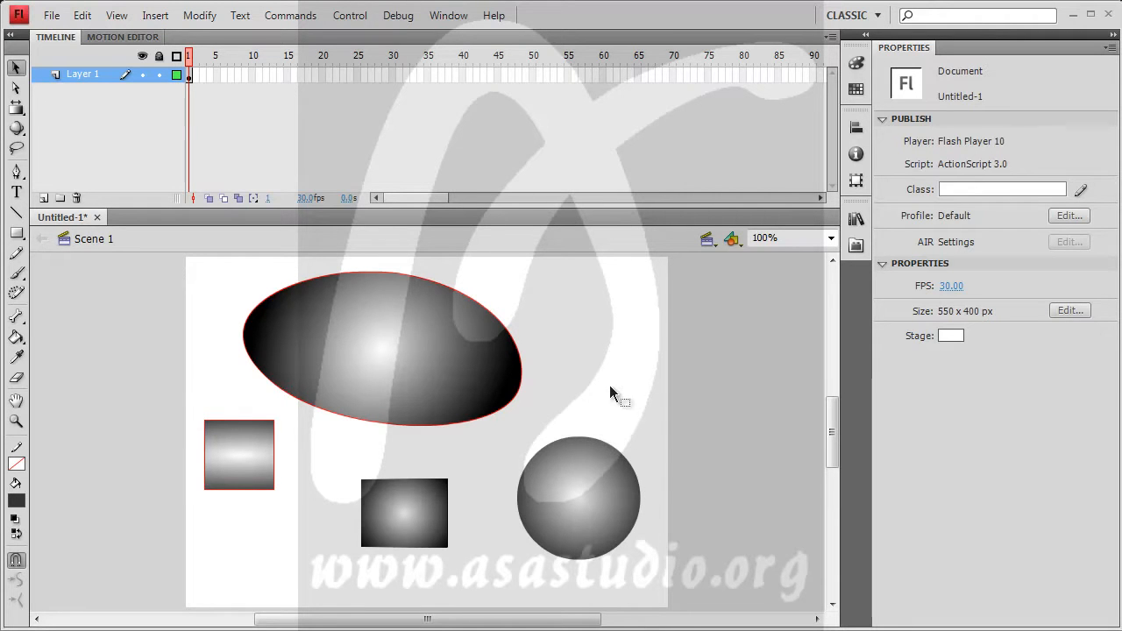
Cut off the circle's right side by drawing a dark gray rectangle over it and deleting that rectangle, and select the remaining shape
left_click(16, 233)
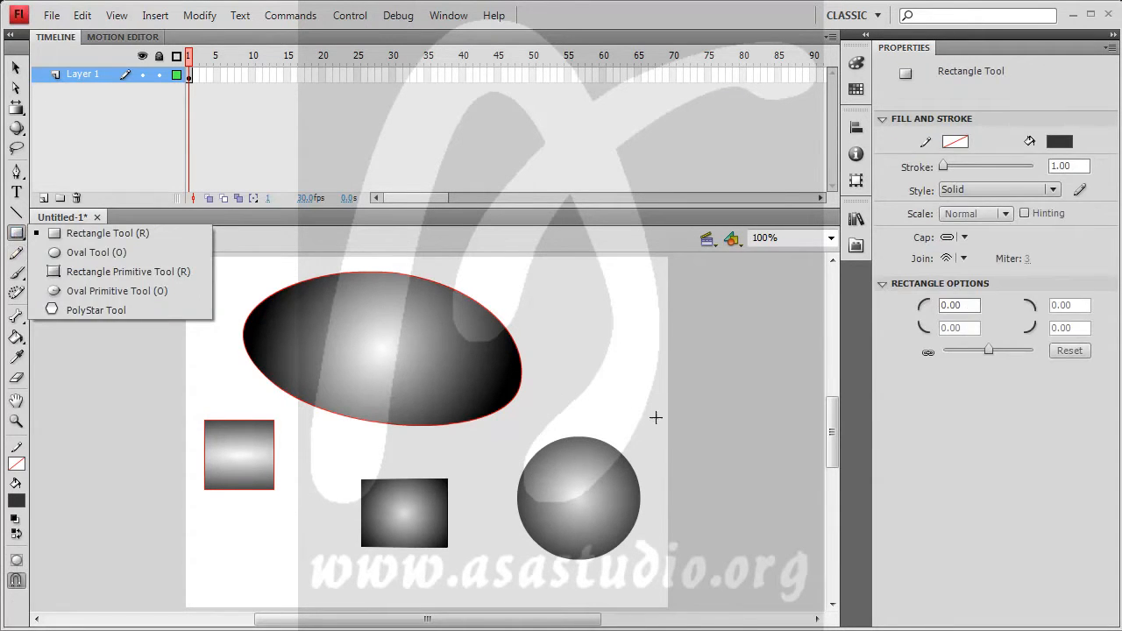
left_click_drag(602, 400, 696, 593)
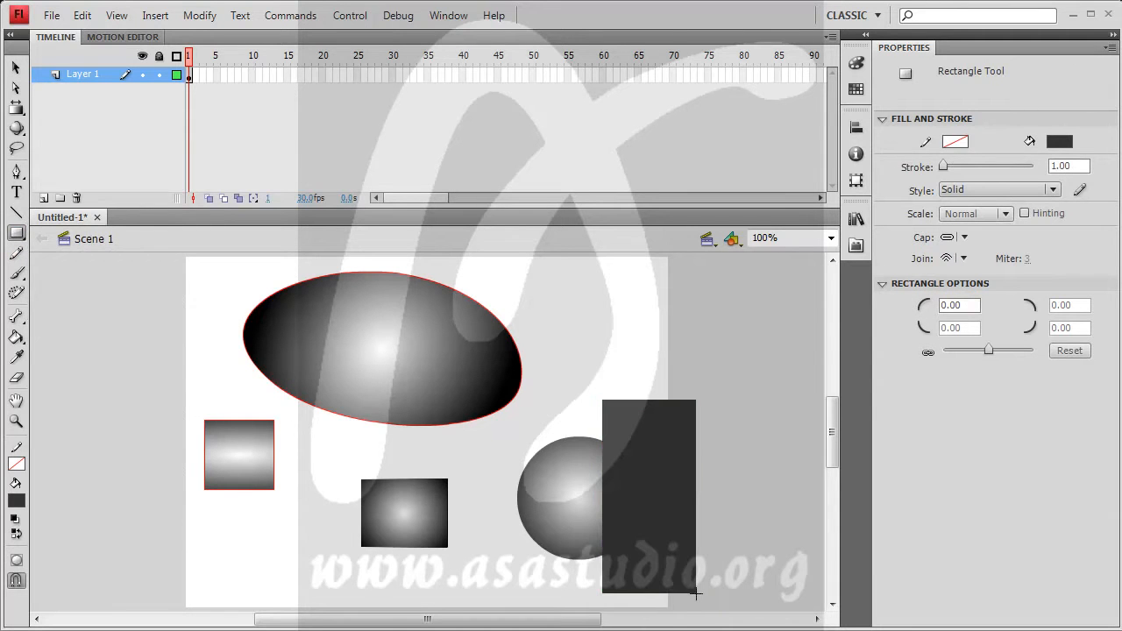
left_click(16, 70)
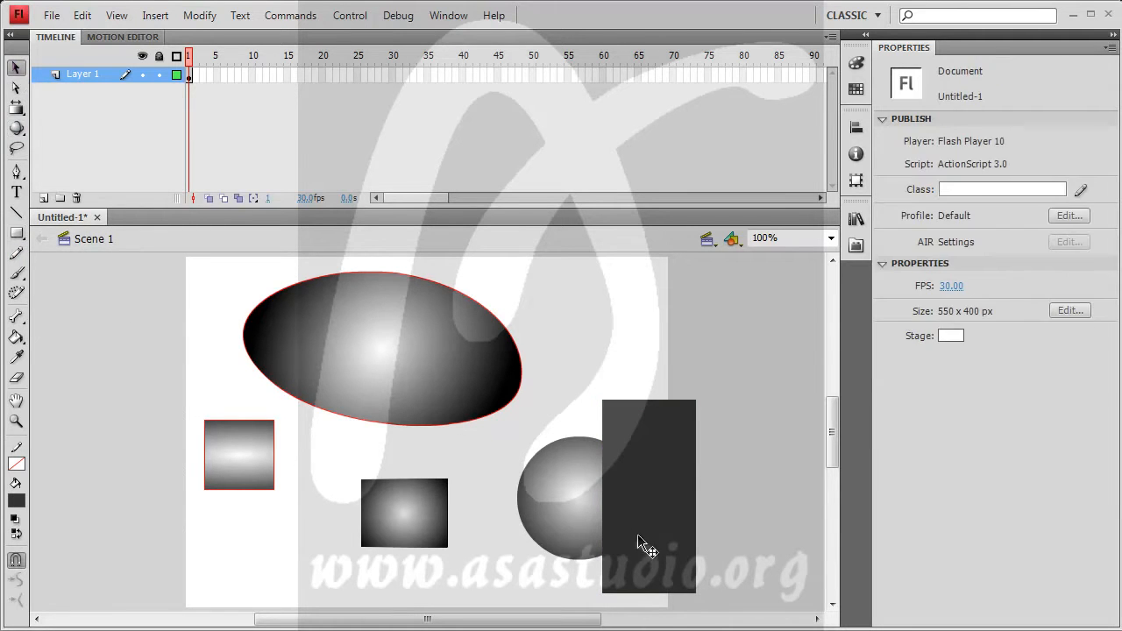
left_click(645, 541)
key("Delete")
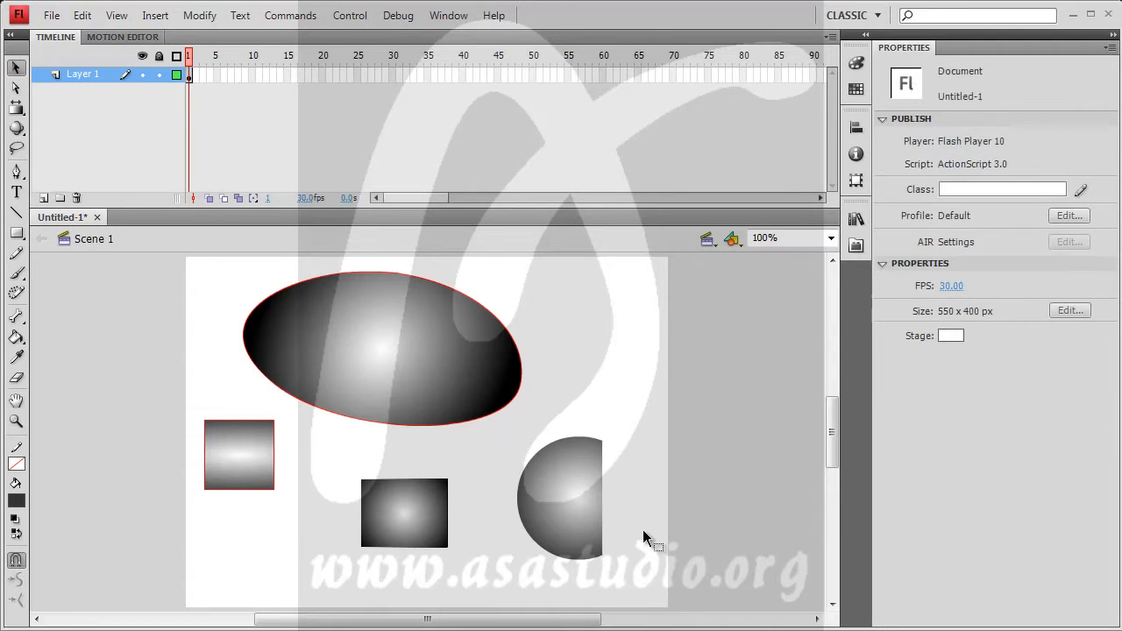
left_click_drag(499, 417, 656, 624)
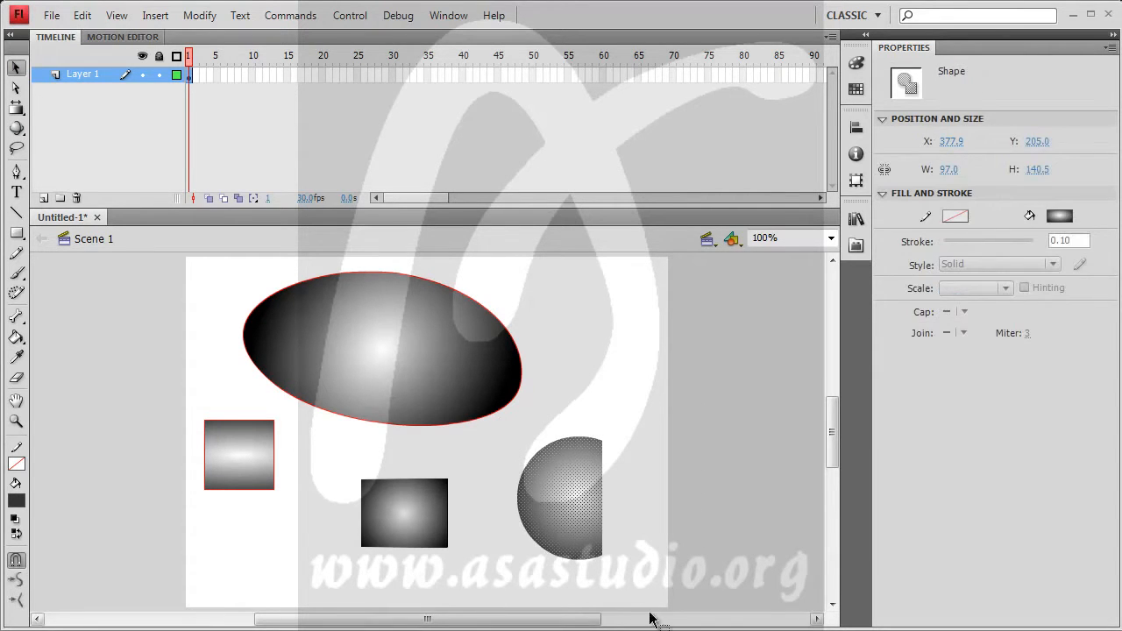
Draw a closed five-sided outline of 1 px lines with the Line tool, overlapping the right part of the large ellipse
left_click(633, 539)
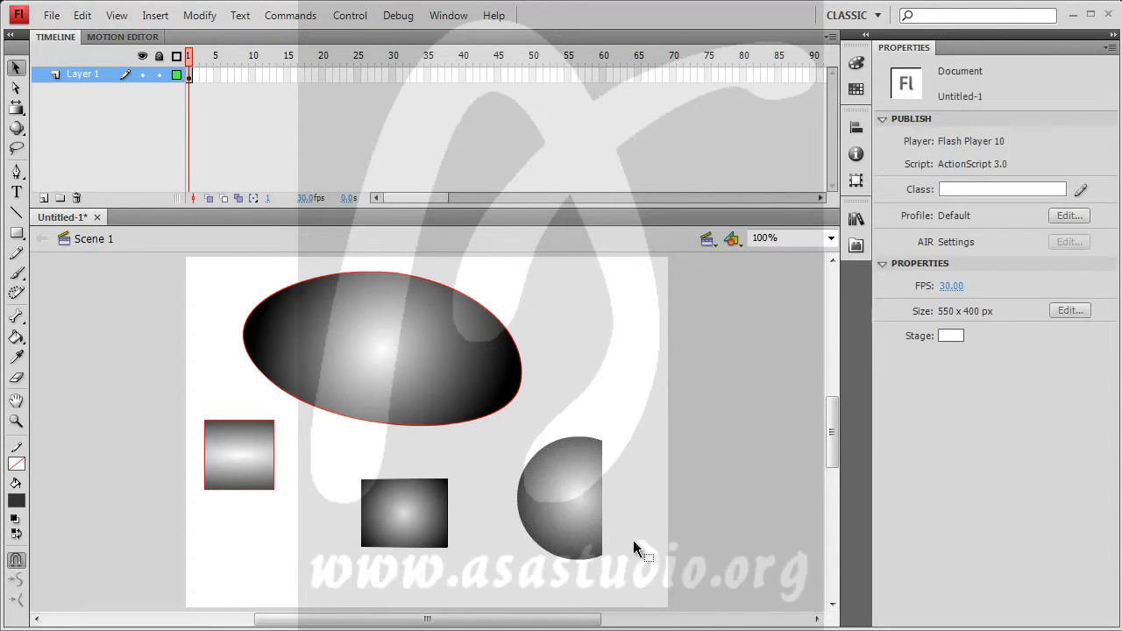
left_click(17, 213)
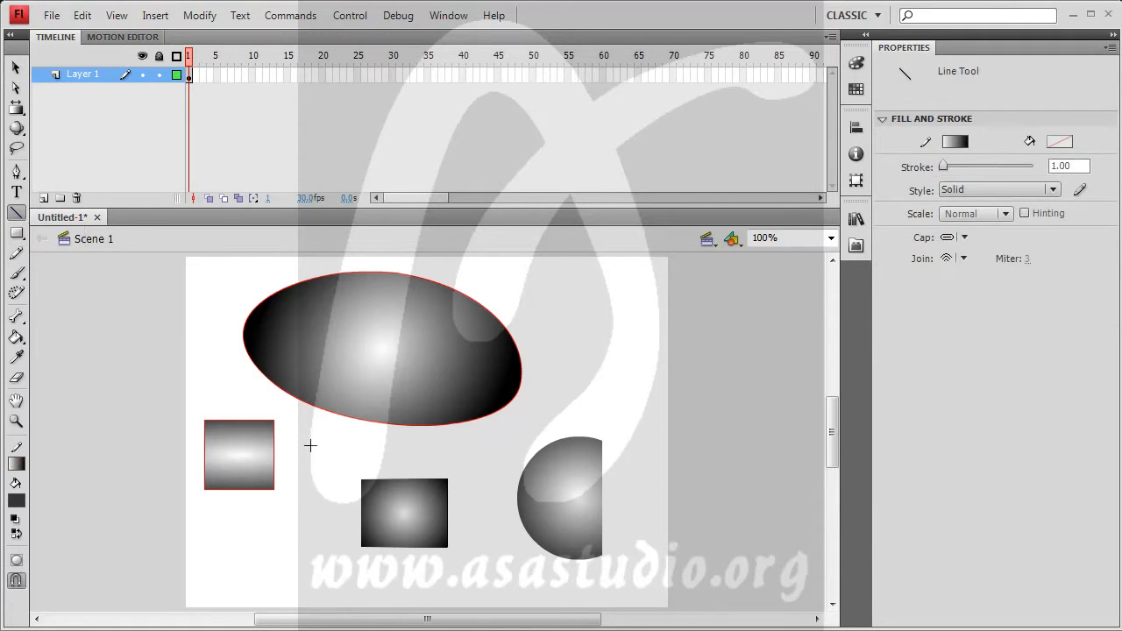
left_click_drag(310, 452, 480, 274)
left_click_drag(579, 302, 618, 365)
left_click_drag(481, 273, 579, 301)
left_click_drag(628, 348, 322, 441)
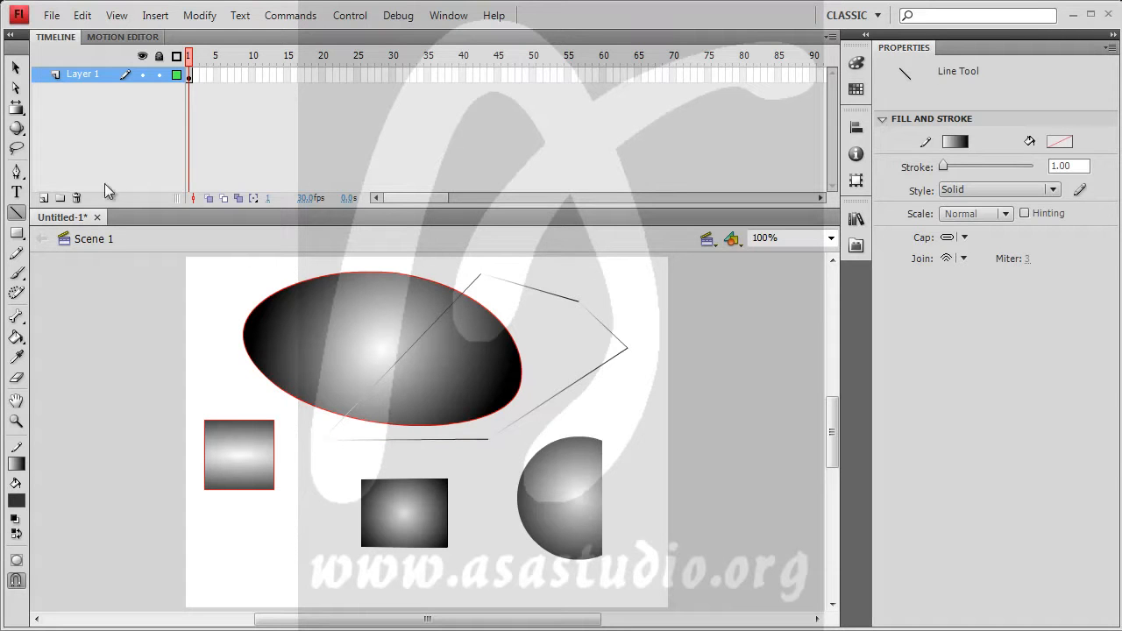
Select the outline's segments outside the ellipse, along its right, upper and lower sides, and set their stroke color to solid black
left_click(15, 67)
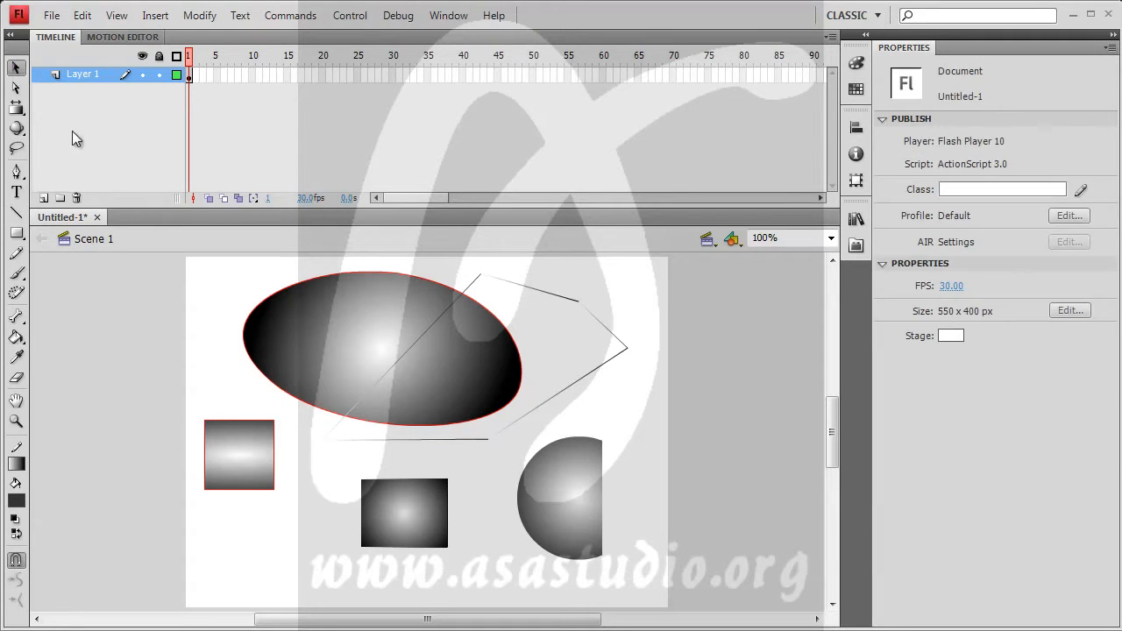
left_click(441, 440)
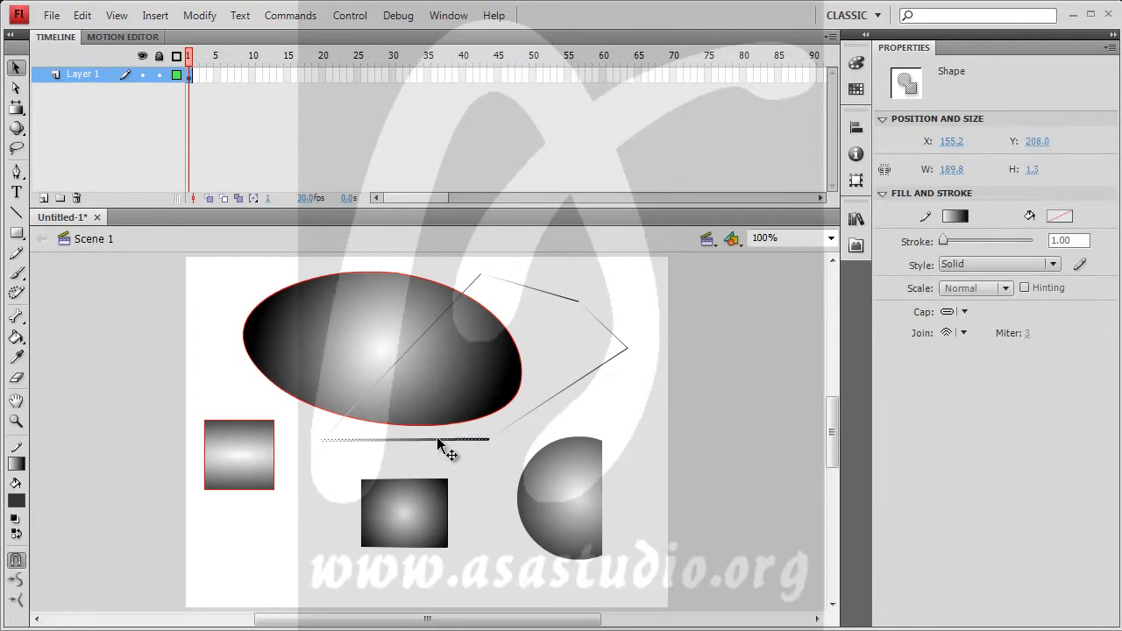
left_click(548, 397)
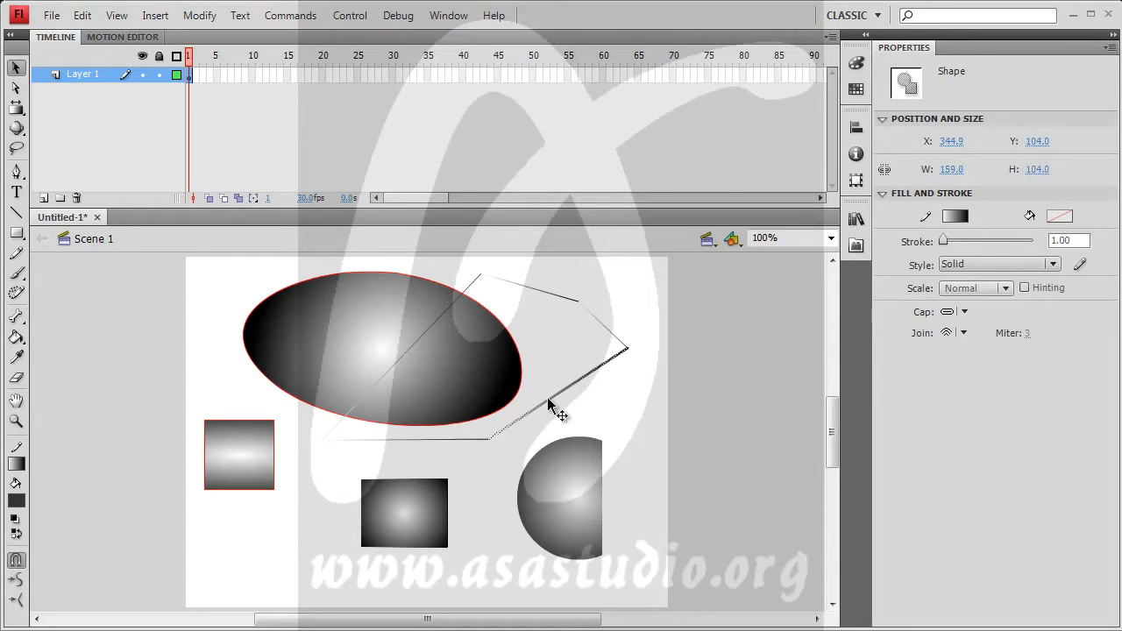
left_click(603, 322, "shift")
left_click(539, 290, "shift")
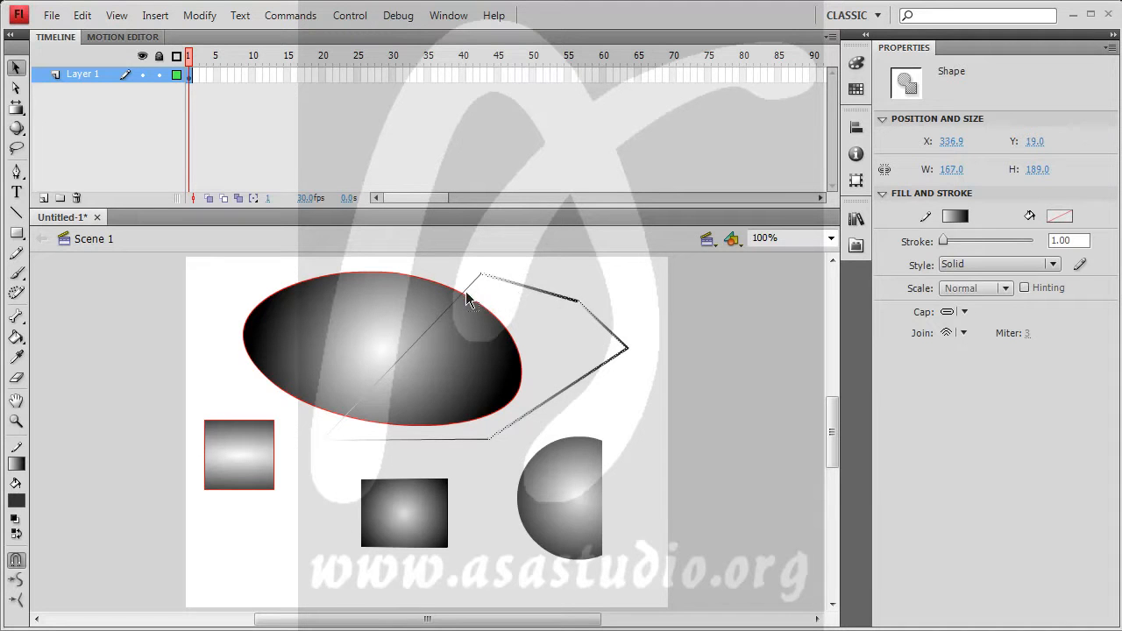
left_click(464, 291, "shift")
left_click(353, 439, "shift")
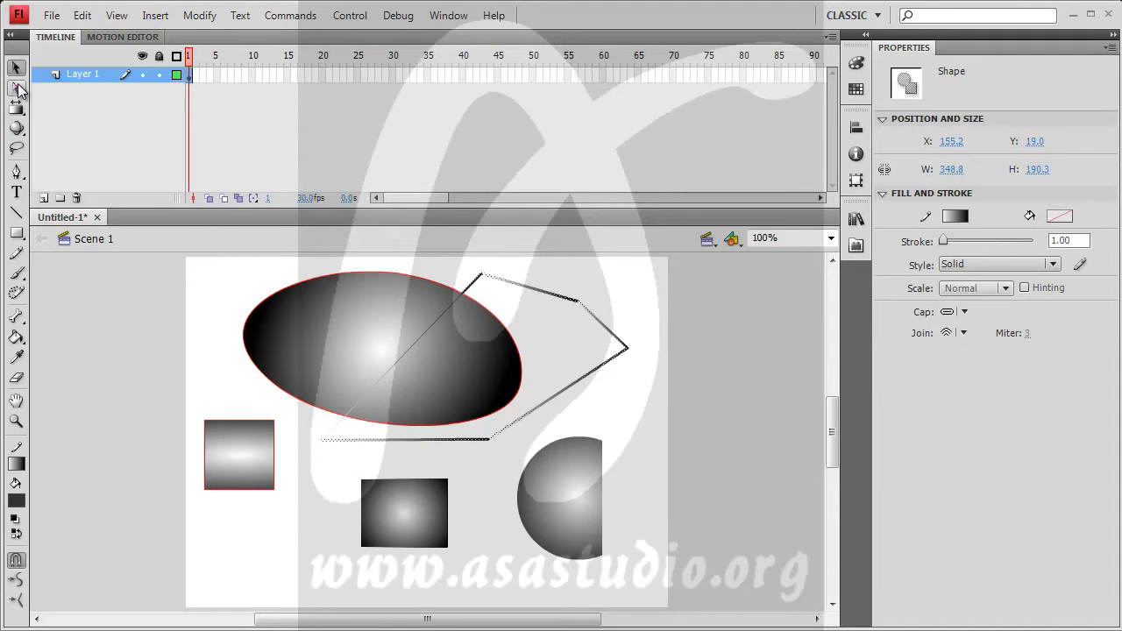
left_click(16, 464)
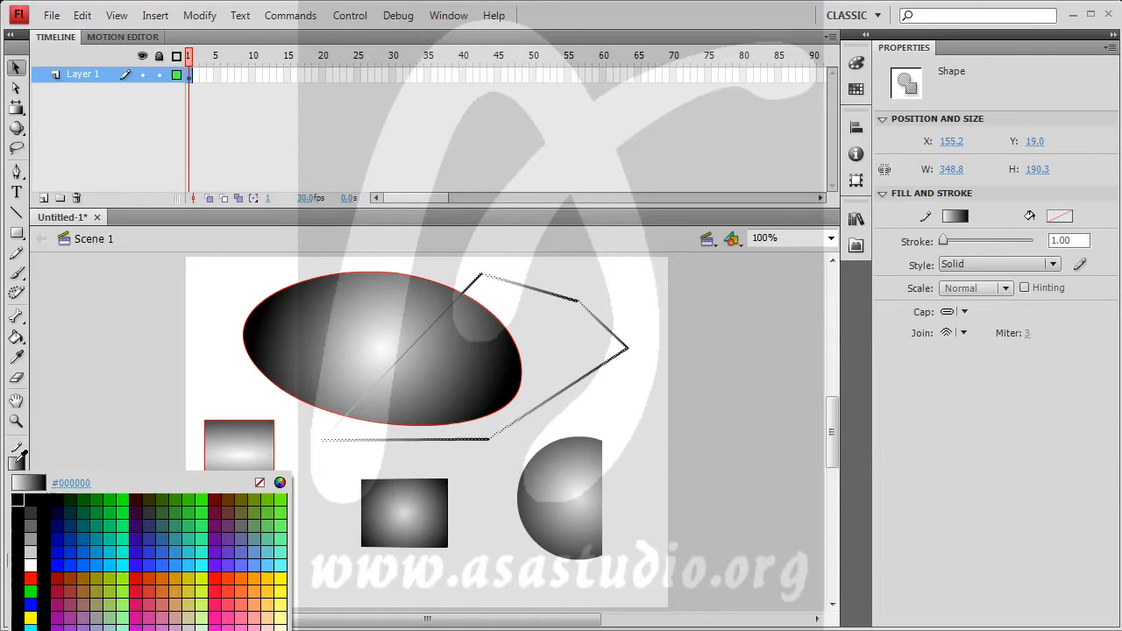
left_click(31, 515)
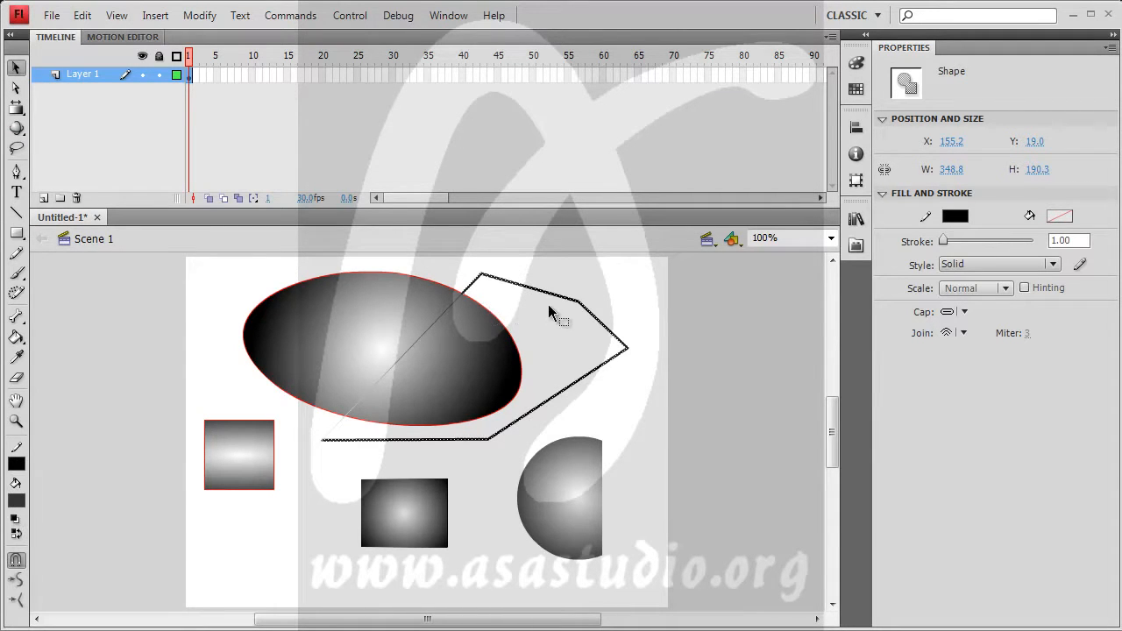
Set the stroke of the outline segment crossing the ellipse to dark gray and deselect it
left_click(392, 364)
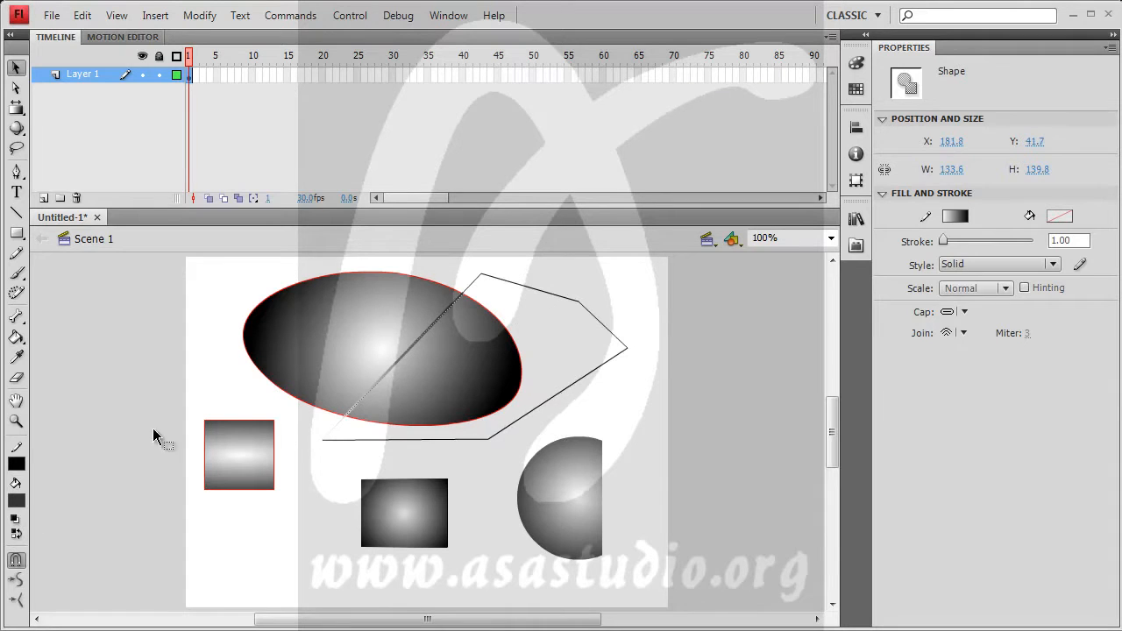
left_click(17, 500)
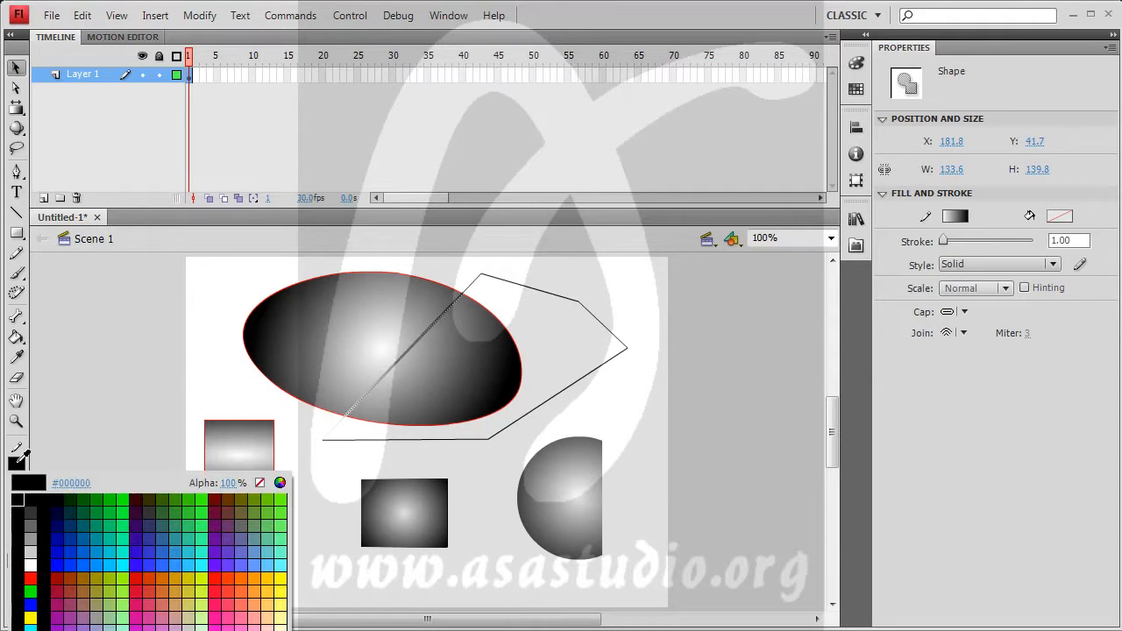
left_click(30, 514)
left_click(326, 462)
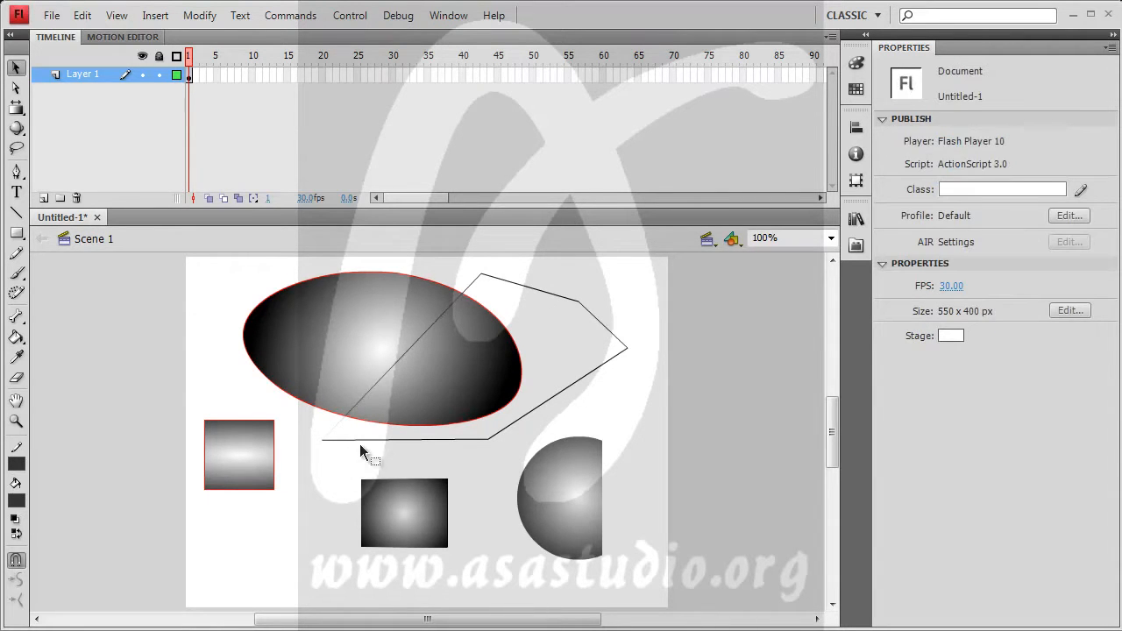
Select all segments of the five-sided outline together, including those inside the ellipse, and set their stroke color to solid black
left_click(337, 427)
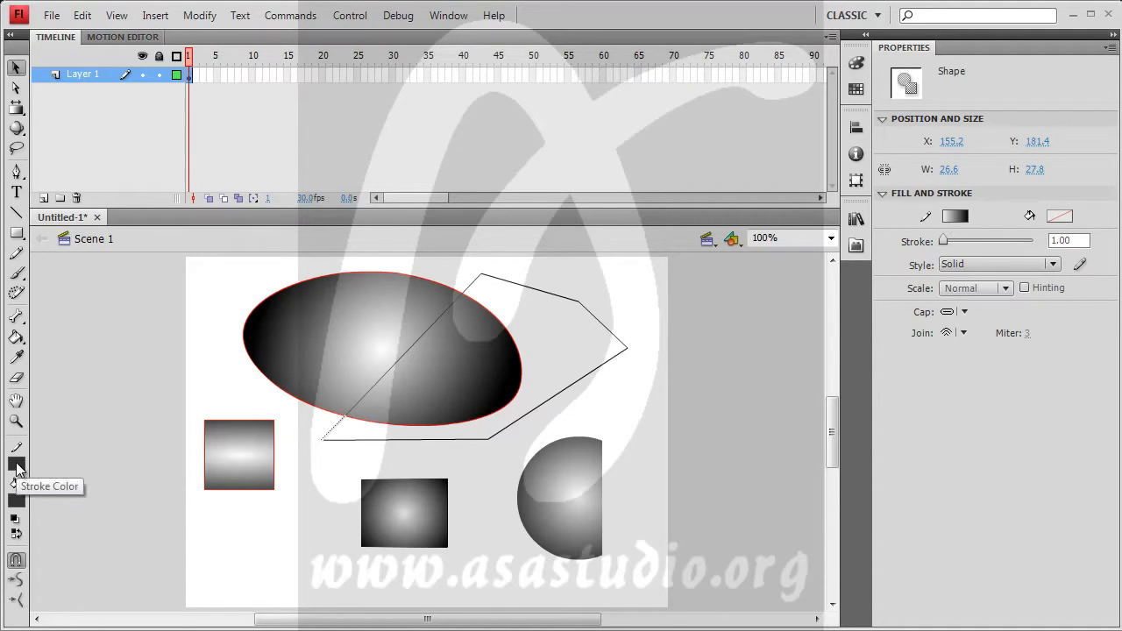
left_click(348, 439)
left_click(527, 414, "shift")
left_click(598, 323, "shift")
left_click(527, 289, "shift")
left_click(426, 325, "shift")
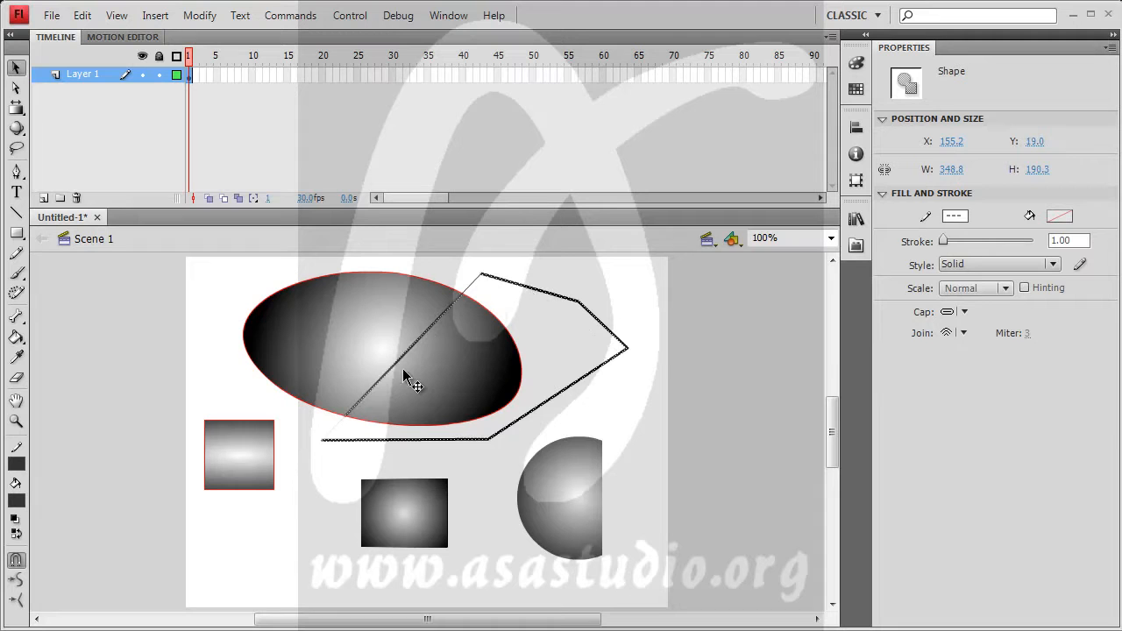
left_click(339, 427, "shift")
left_click(16, 464)
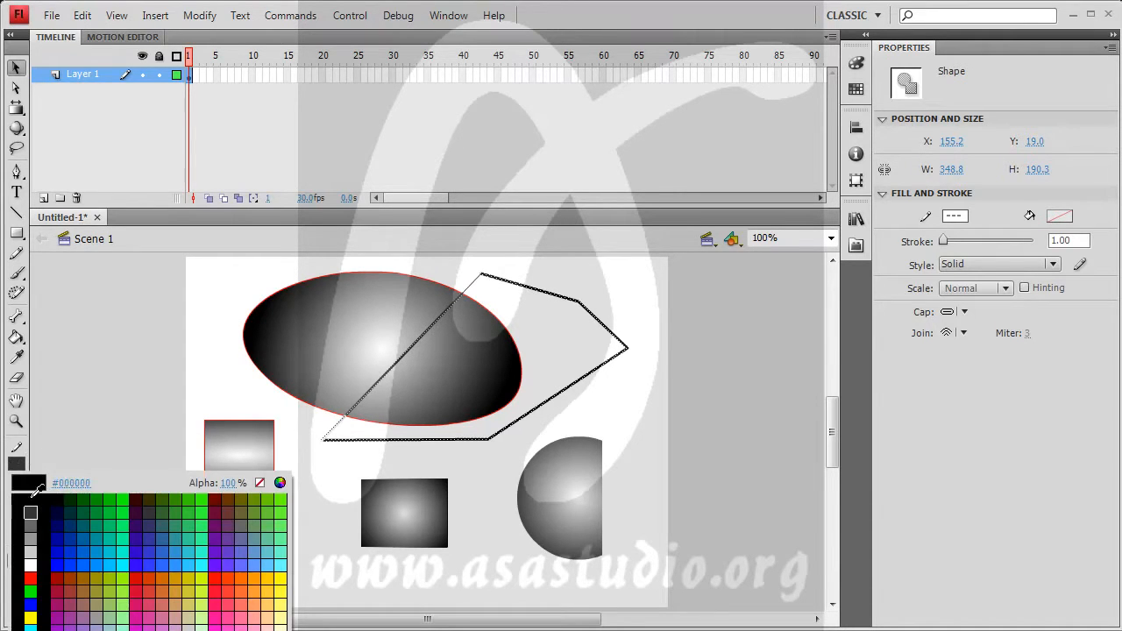
left_click(32, 499)
left_click(322, 458)
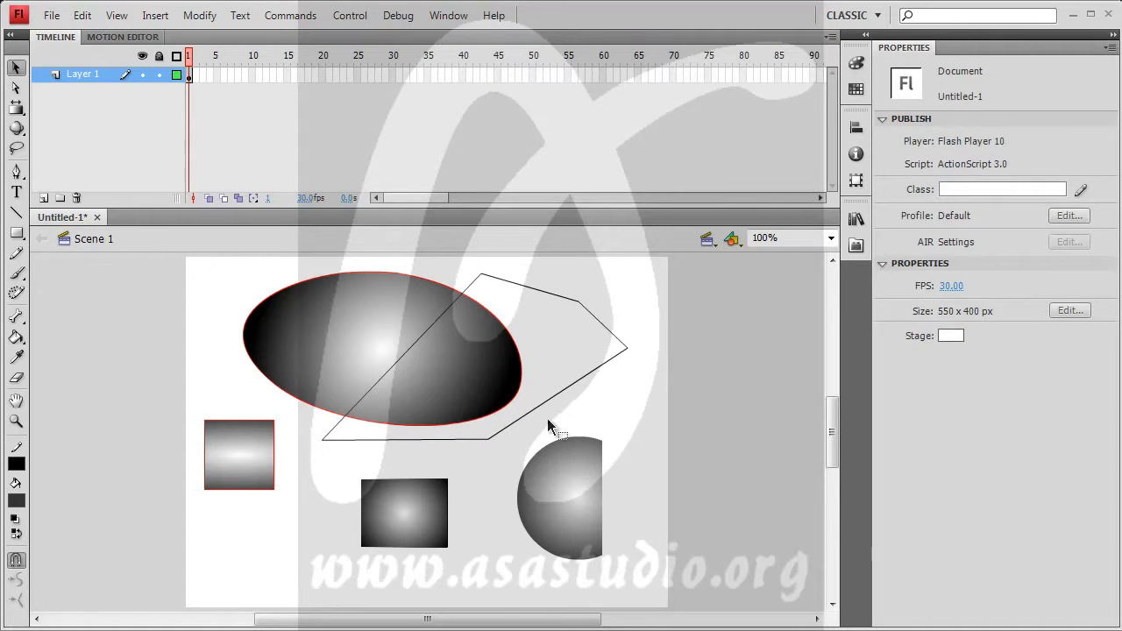
Select the whole five-sided outline and fill its interior with red, both inside and outside the ellipse, using the Paint Bucket tool
double_click(542, 402)
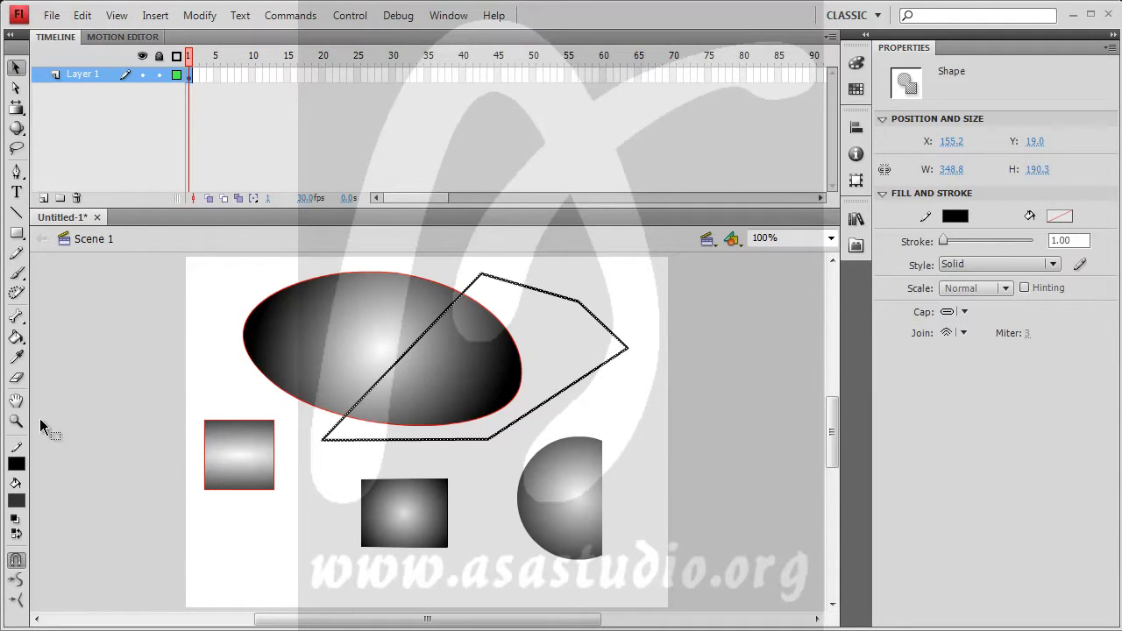
left_click(12, 340)
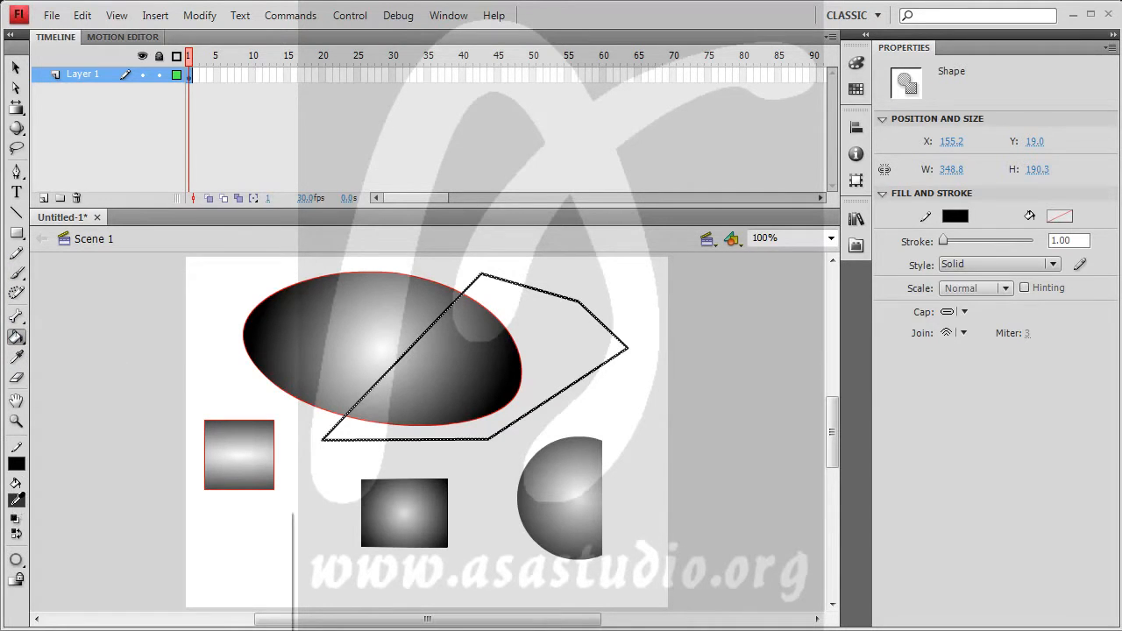
left_click(16, 502)
left_click(30, 615)
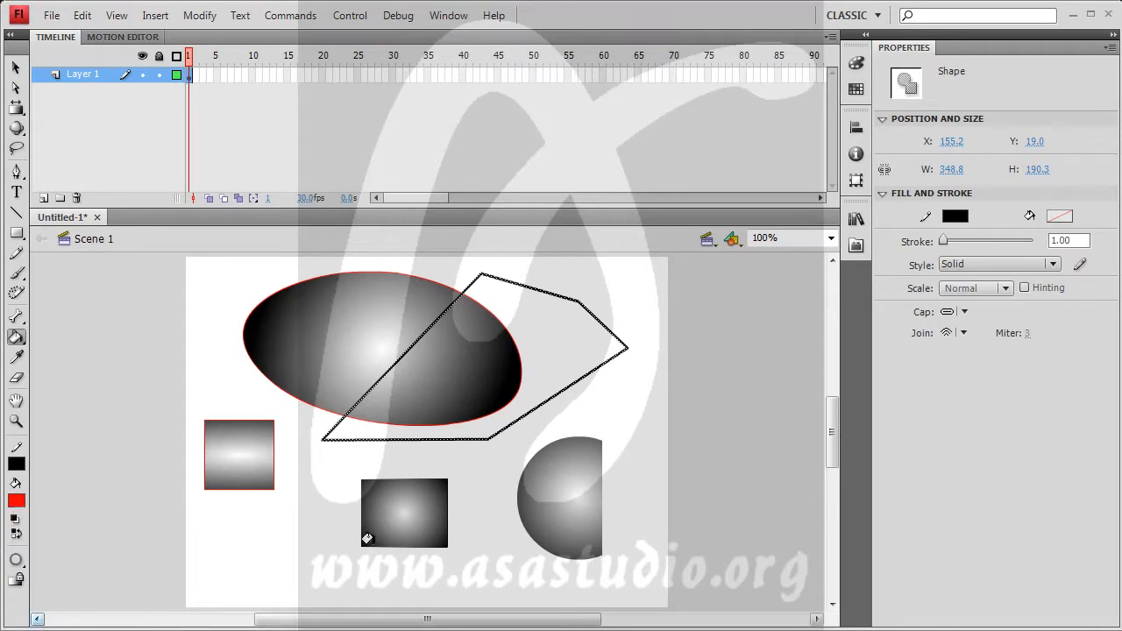
left_click(428, 398)
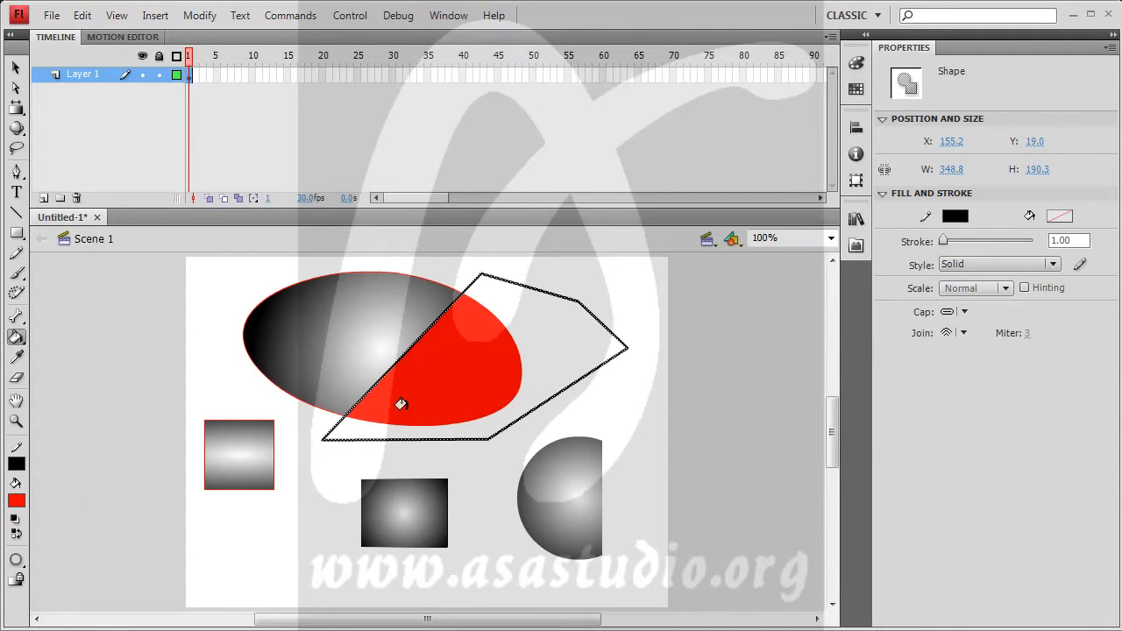
left_click(540, 326)
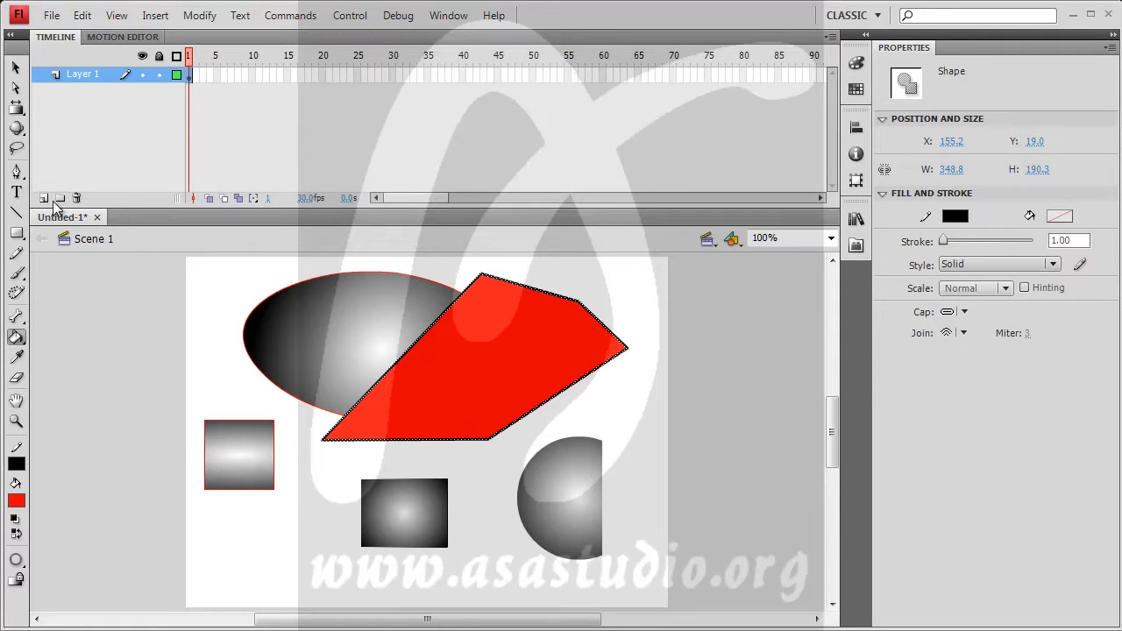
Select the red fill lying outside the ellipse within the five-sided outline and delete it
left_click(16, 69)
left_click(478, 364)
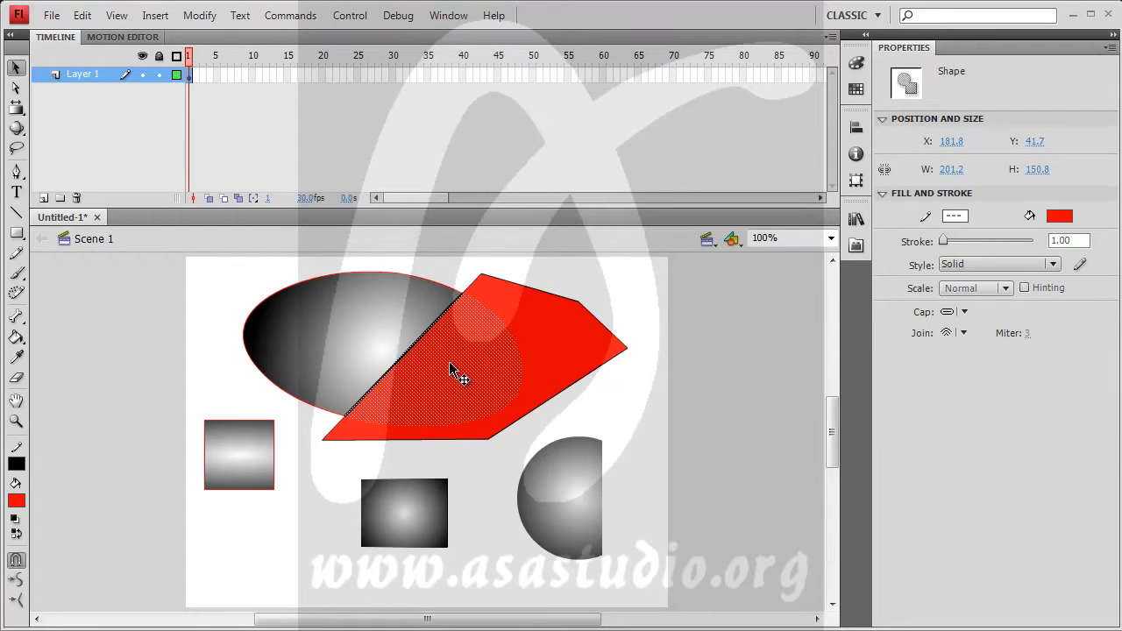
left_click(548, 344)
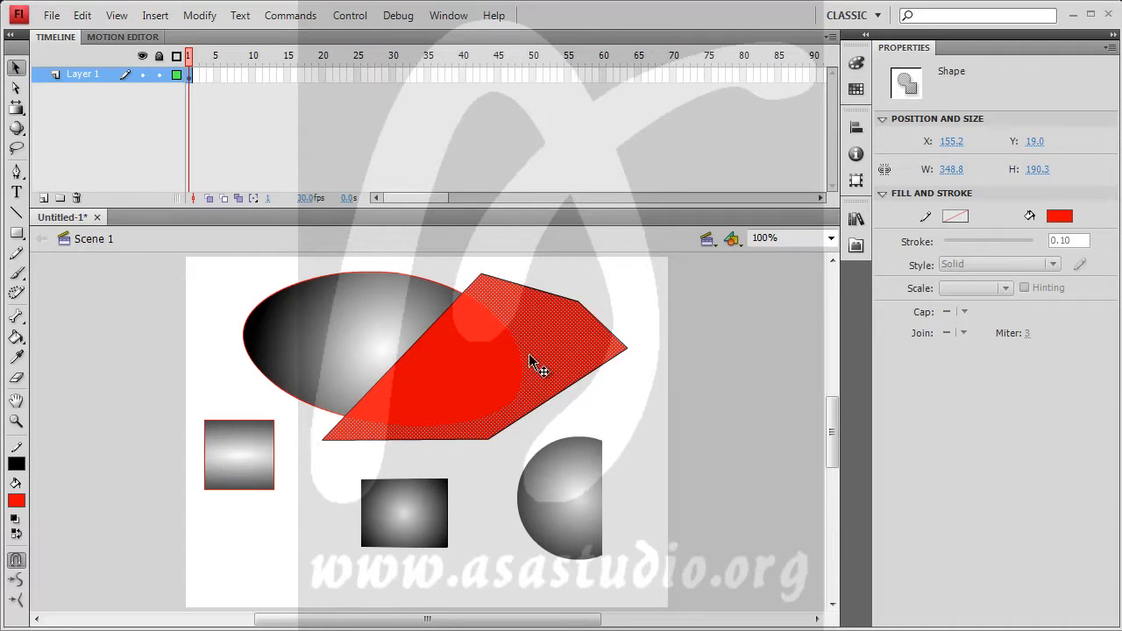
key("Delete")
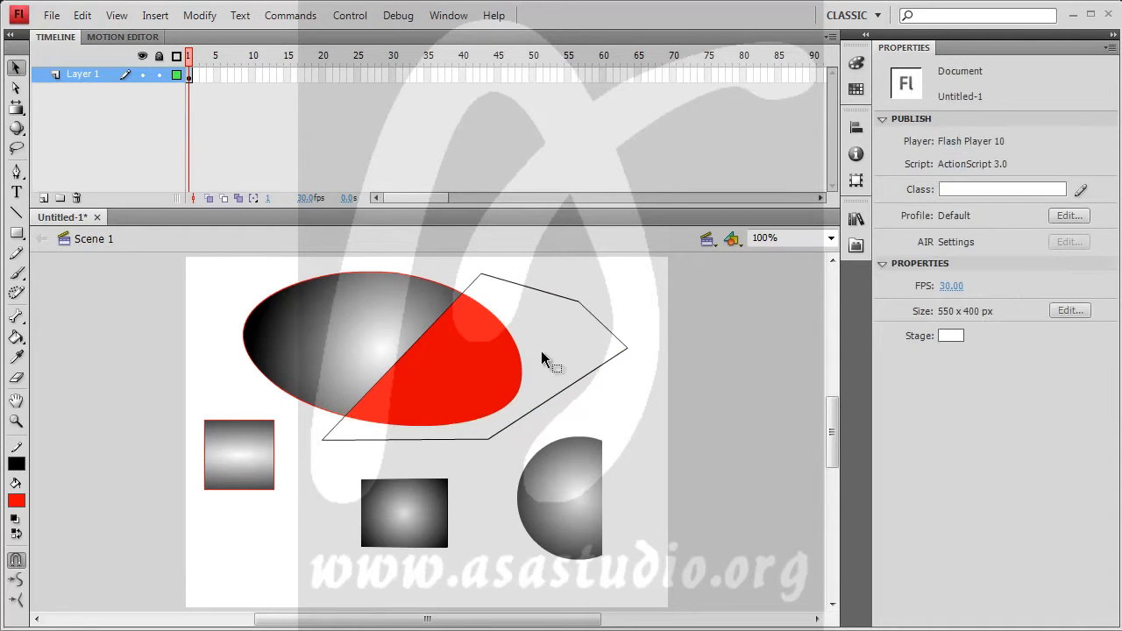
Delete the red part of the ellipse with its edge, and remove the black five-sided outline
left_click(521, 360)
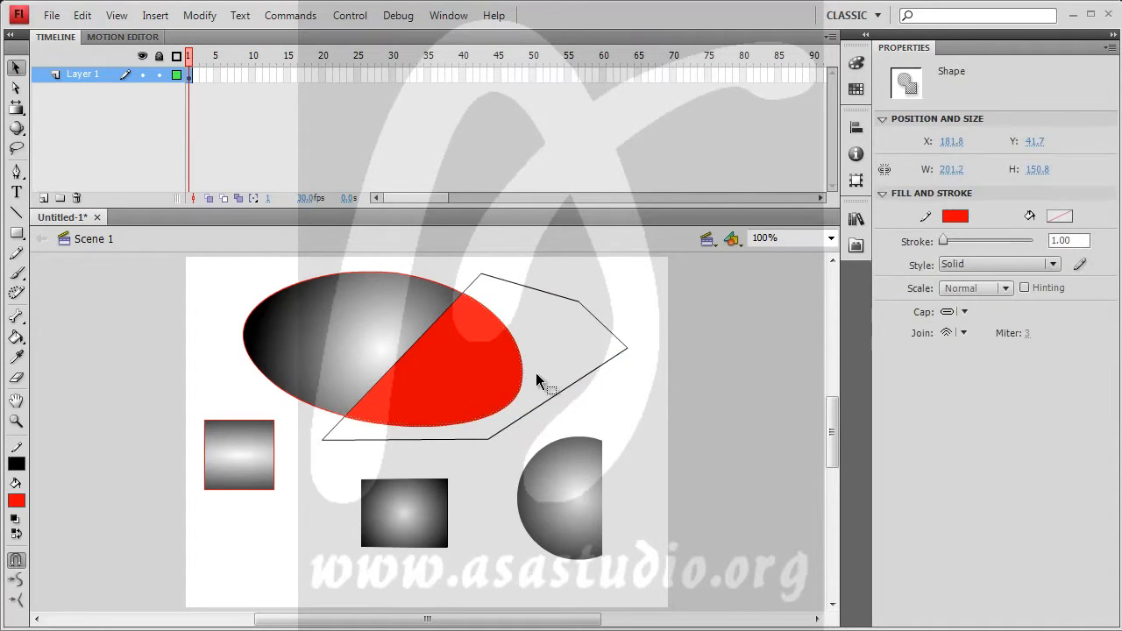
left_click(538, 370)
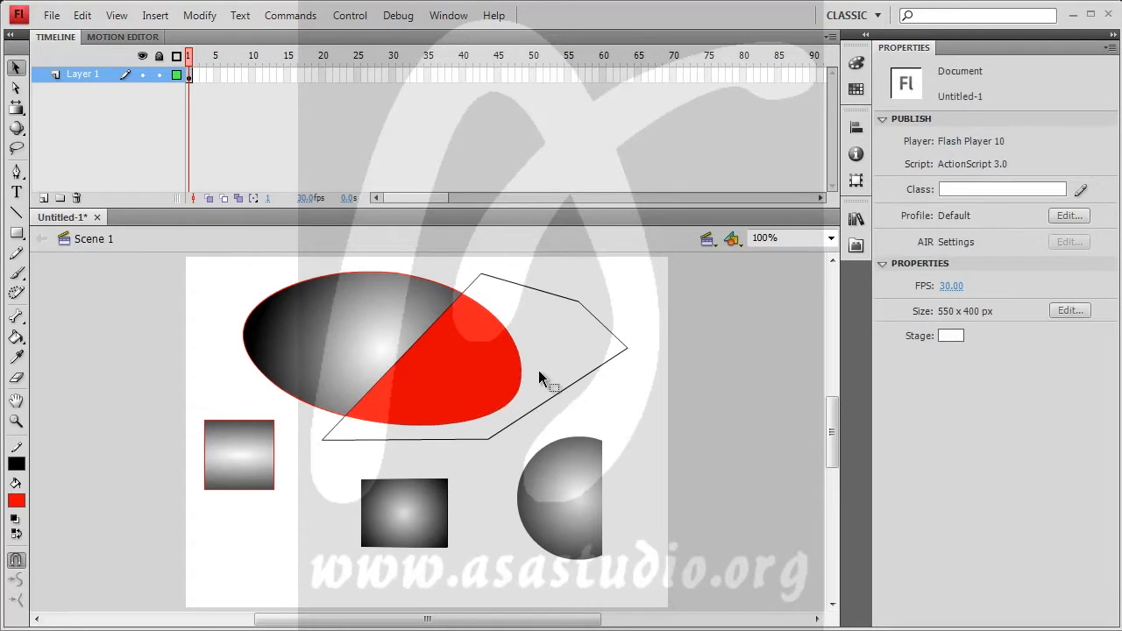
left_click(493, 376)
key("Delete")
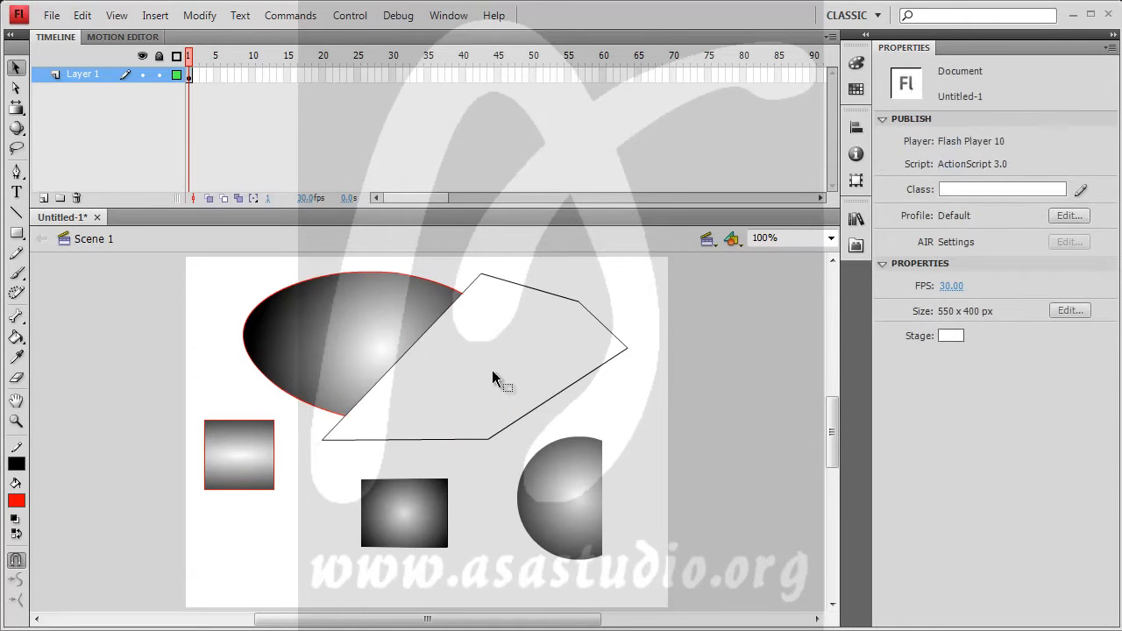
left_click(573, 384)
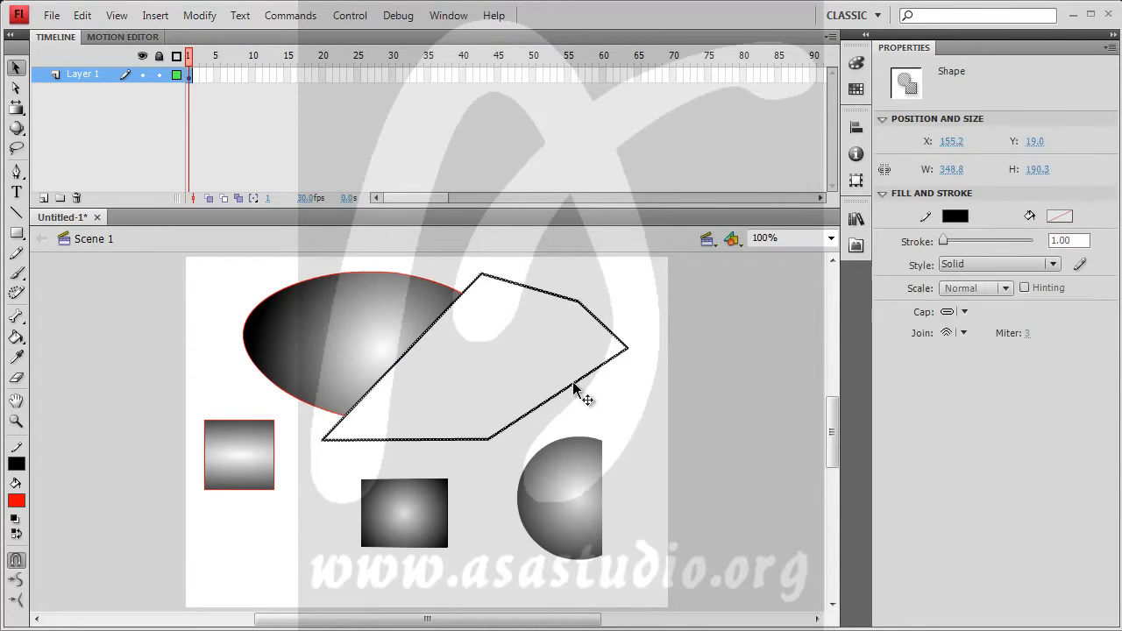
key("Delete")
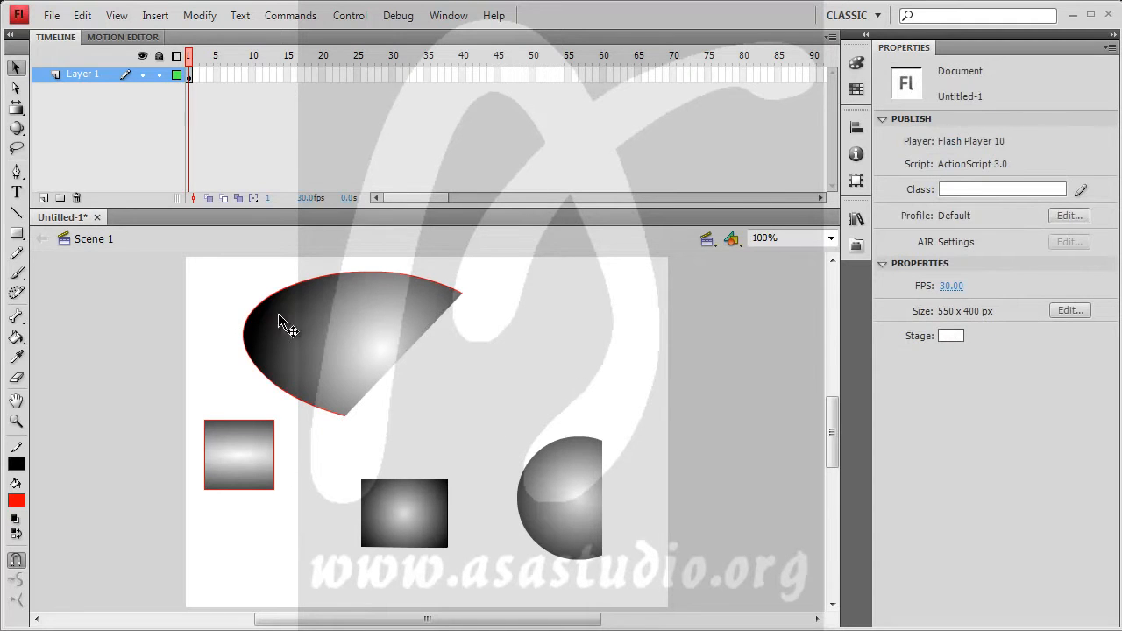
Clear all shapes from the stage, undoing a first deletion and reselecting the artwork through frame 1 of Layer 1
mouse_move(204, 261)
left_mouse_down()
mouse_move(492, 344)
mouse_move(545, 418)
left_mouse_up()
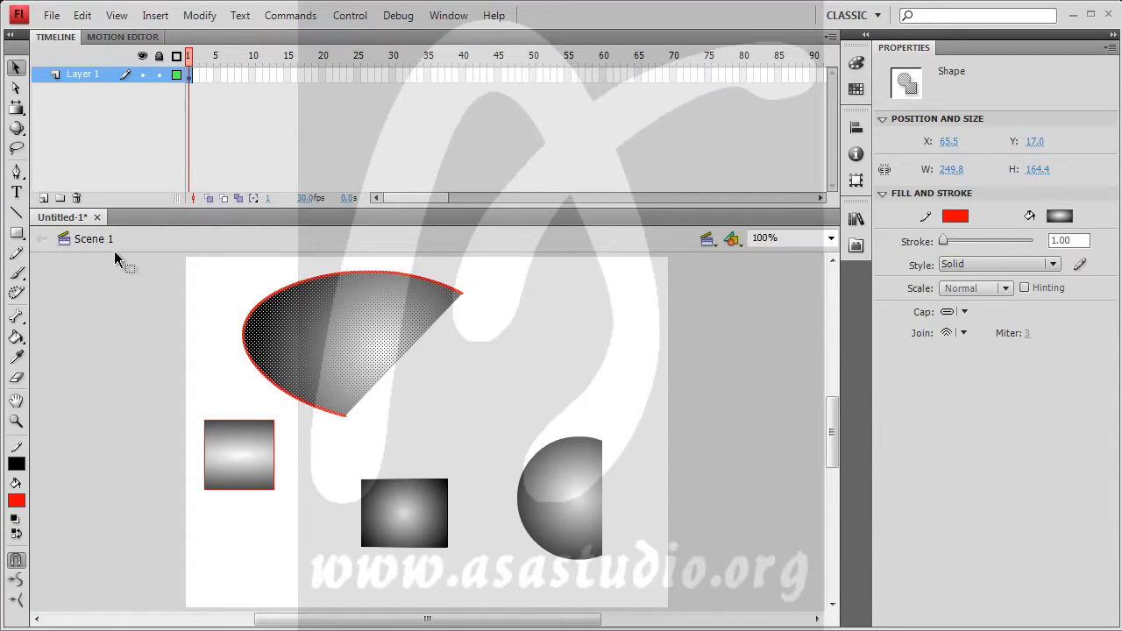
left_click_drag(107, 258, 701, 605)
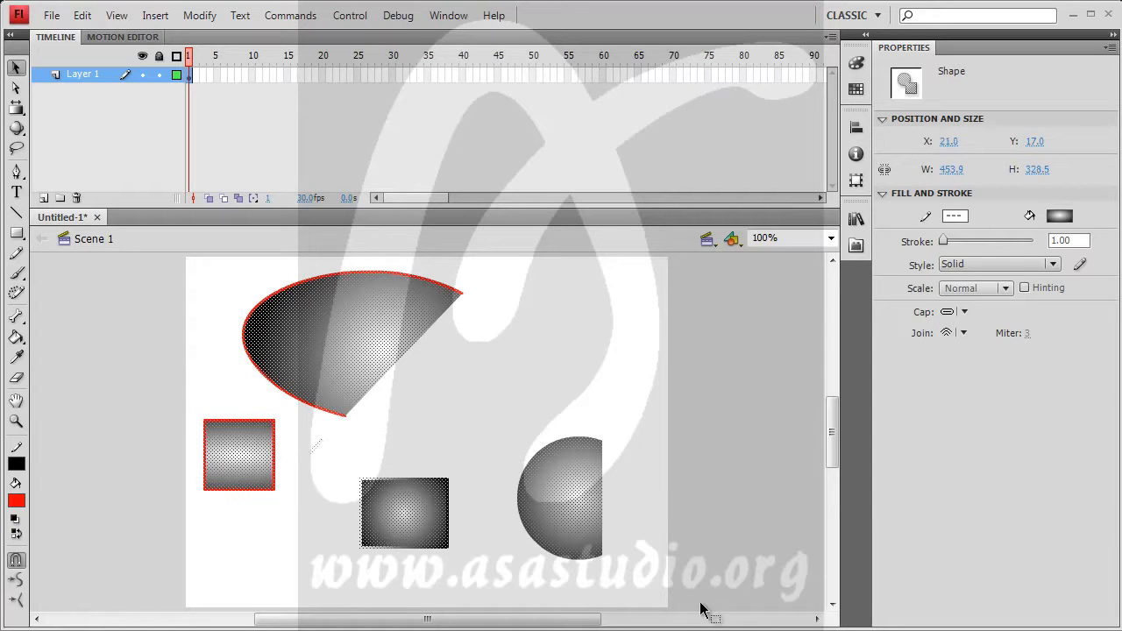
key("Delete")
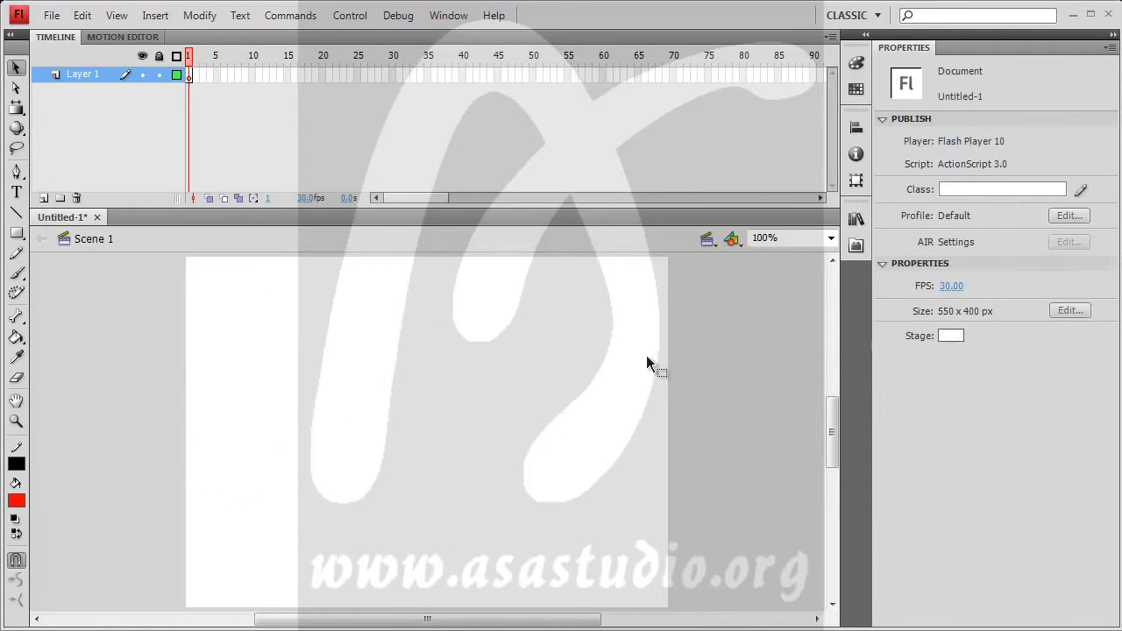
key("ctrl+z")
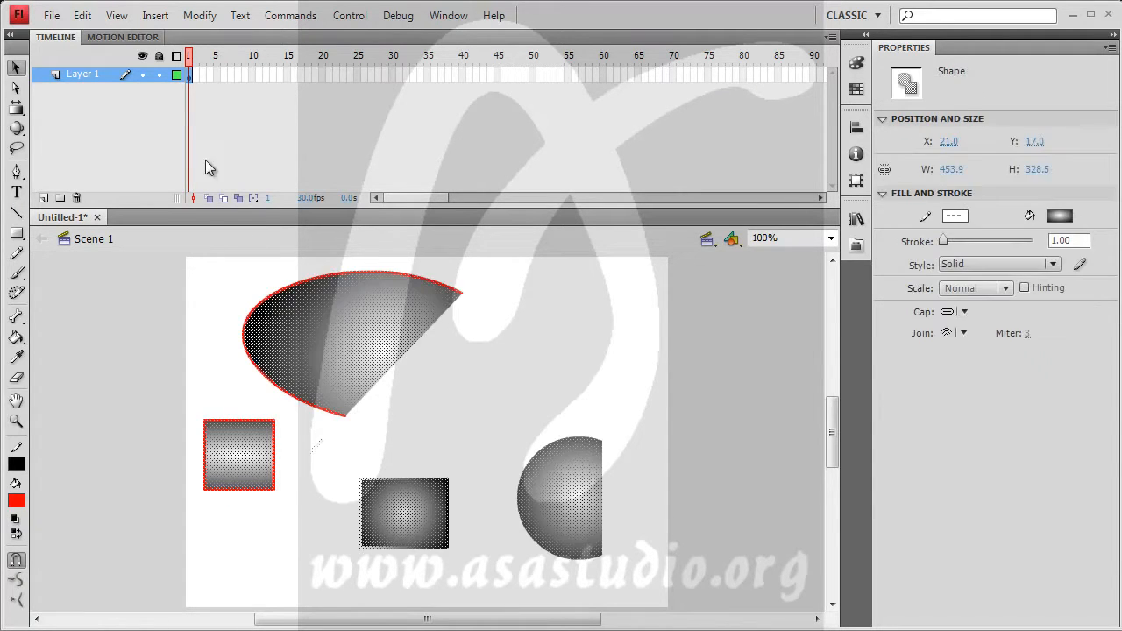
left_click(189, 75)
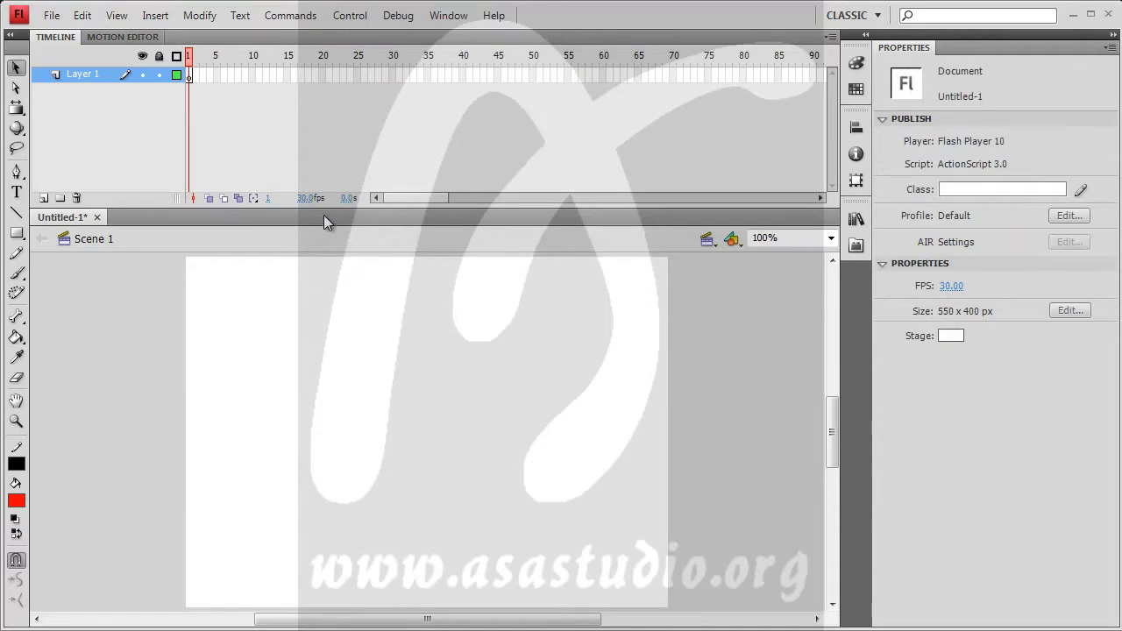
Shorten the timeline area and draw a black-outlined red rectangle, about 125 by 86 px, near the stage's upper-left corner
left_click_drag(325, 203, 326, 125)
left_click_drag(834, 418, 838, 414)
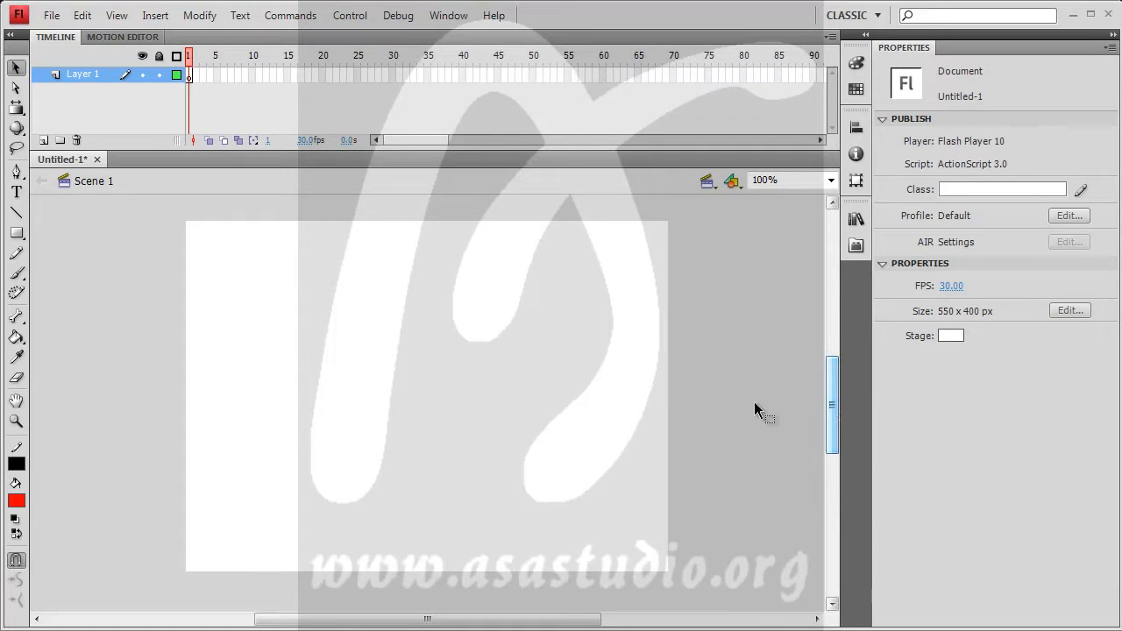
left_click(18, 237)
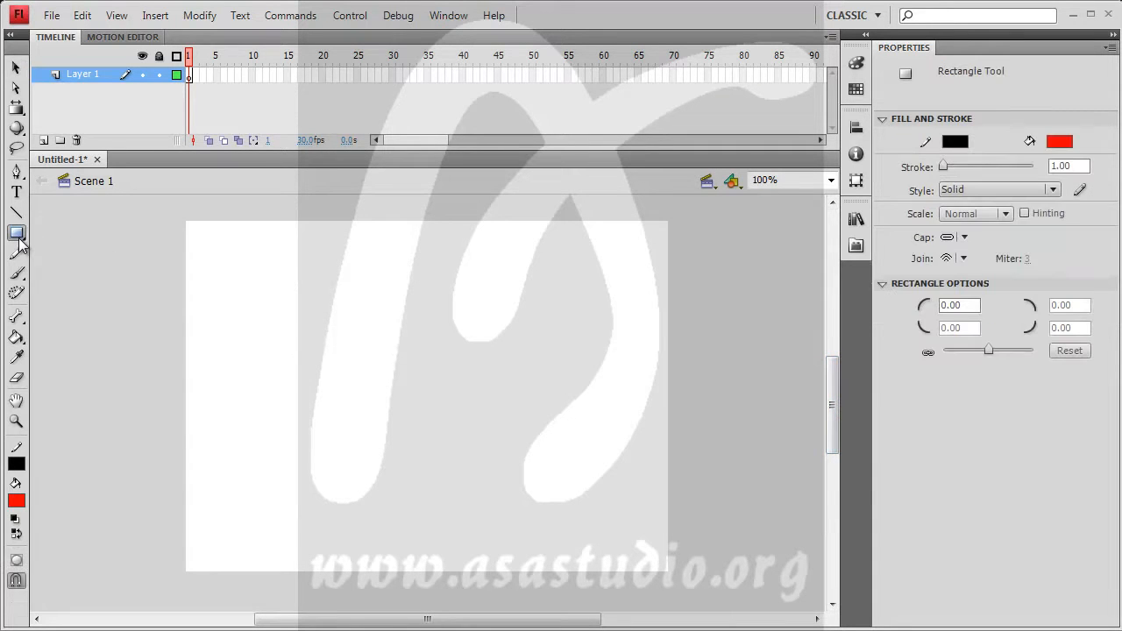
left_click_drag(207, 248, 317, 323)
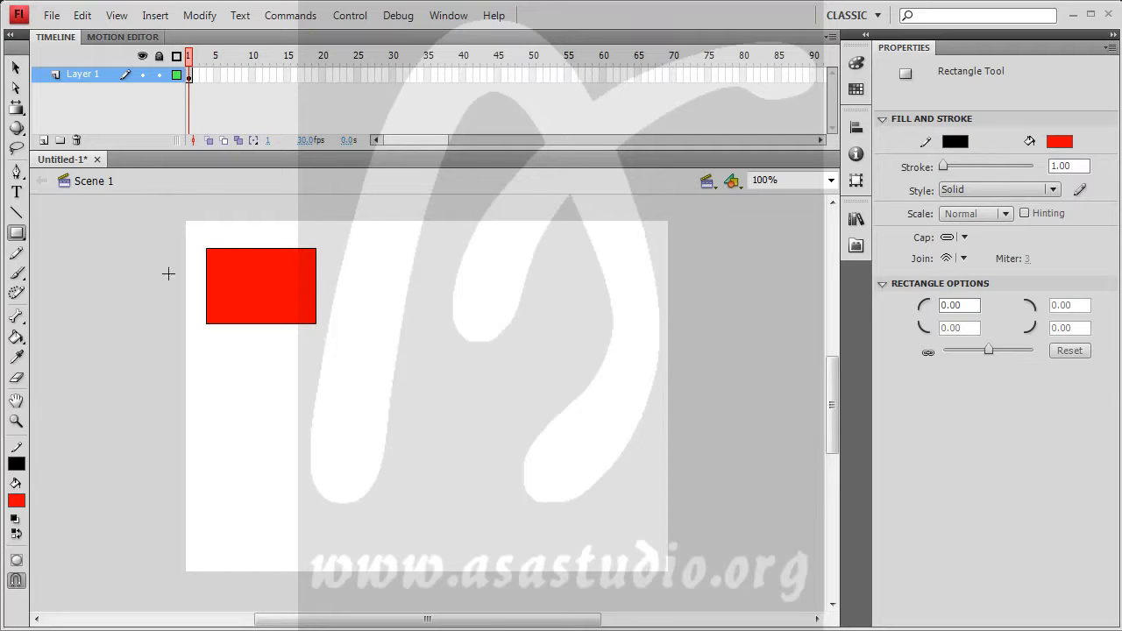
Draw a red circle overlapping the rectangle's right edge and a small red pentagon over its bottom edge
left_click(16, 233)
left_click(83, 252)
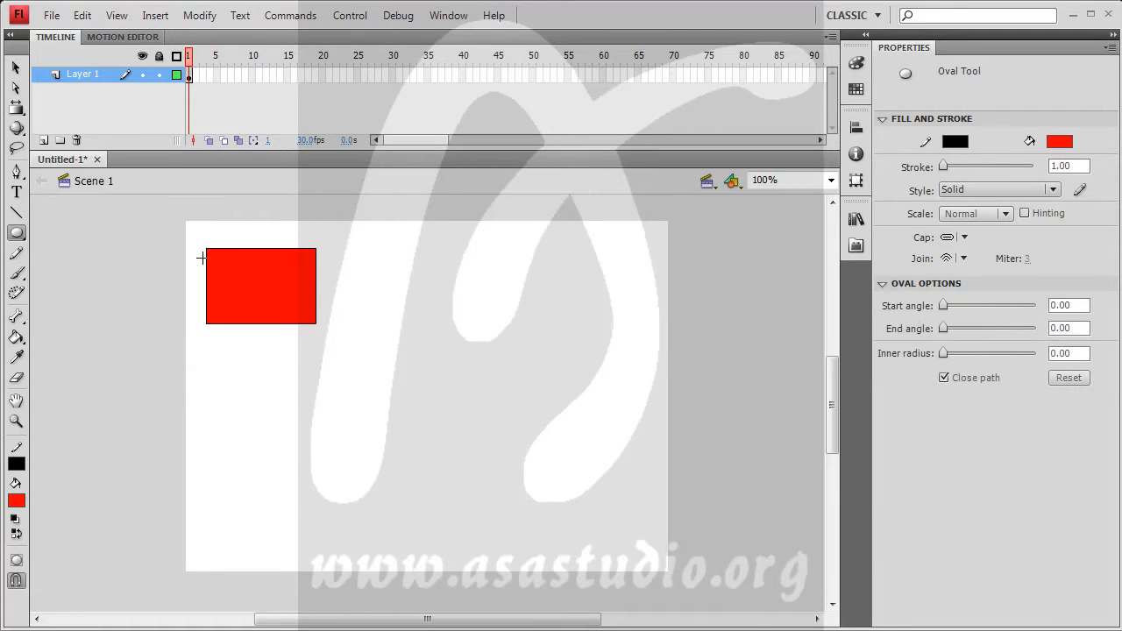
left_click_drag(301, 259, 362, 310)
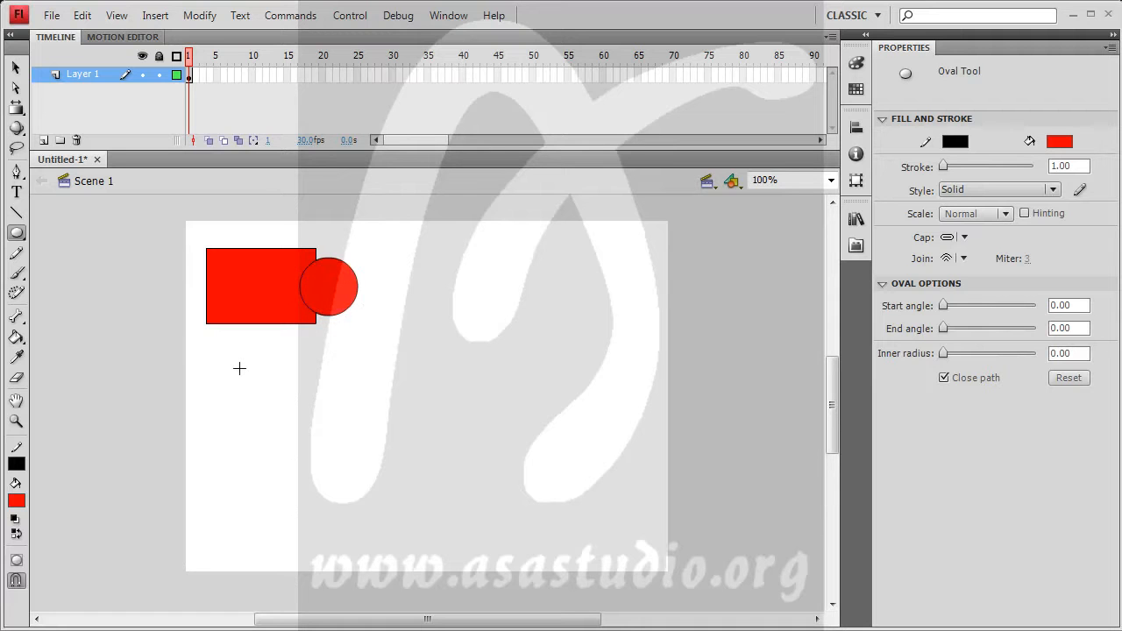
left_click(17, 233)
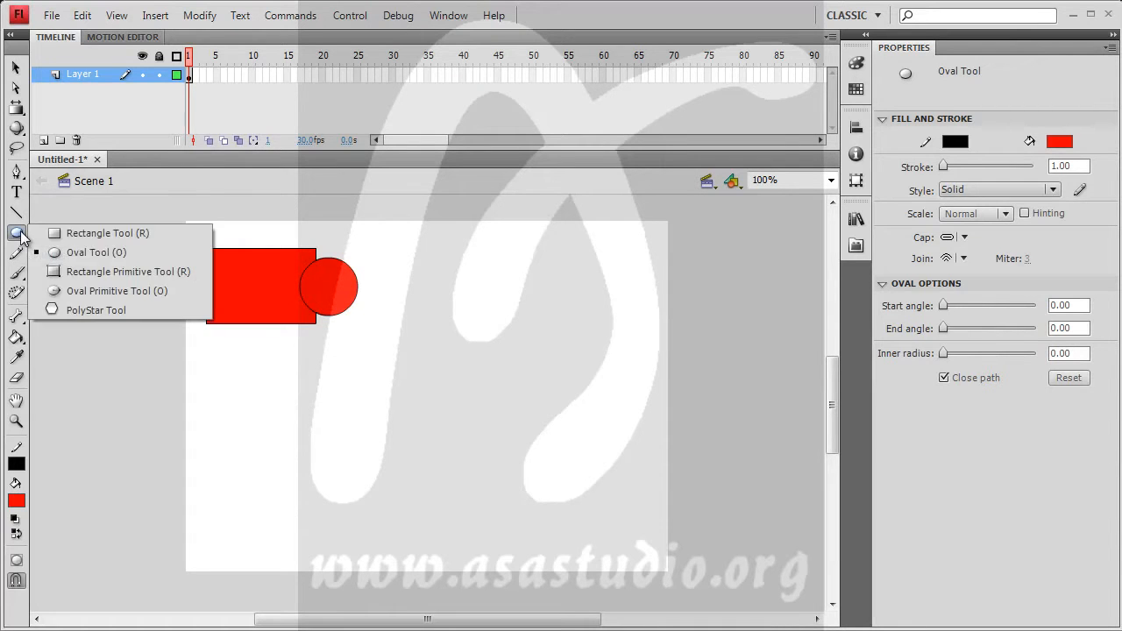
left_click(76, 308)
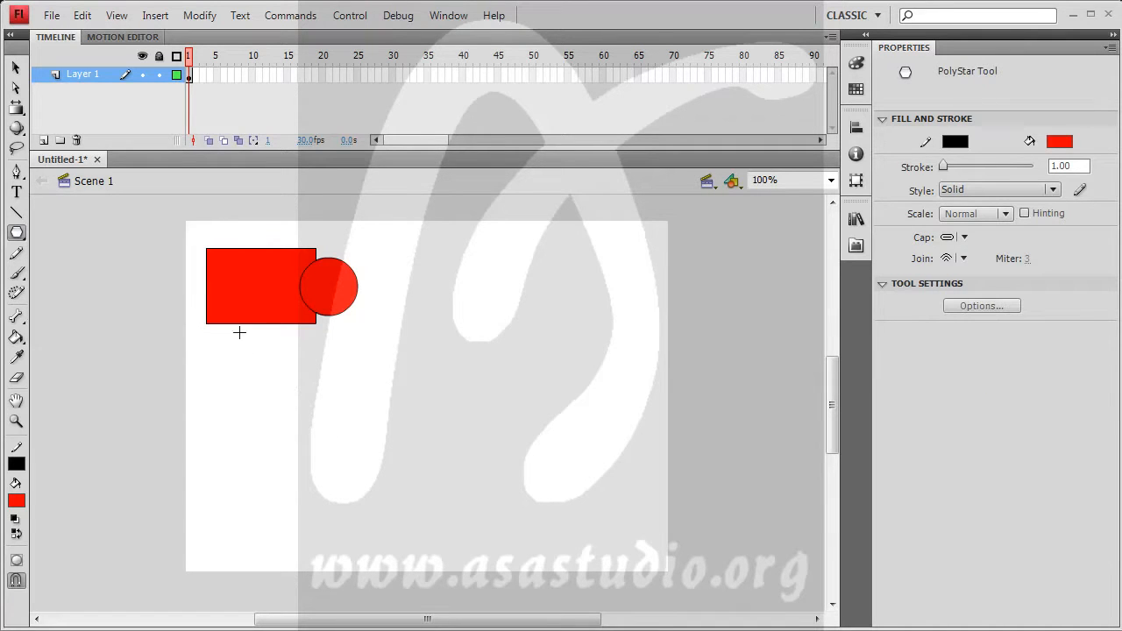
mouse_move(228, 319)
left_mouse_down()
mouse_move(283, 371)
mouse_move(251, 328)
mouse_move(240, 334)
left_mouse_up()
Delete the red fills of the circle, pentagon and rectangle, leaving only their black outlines
left_click(16, 68)
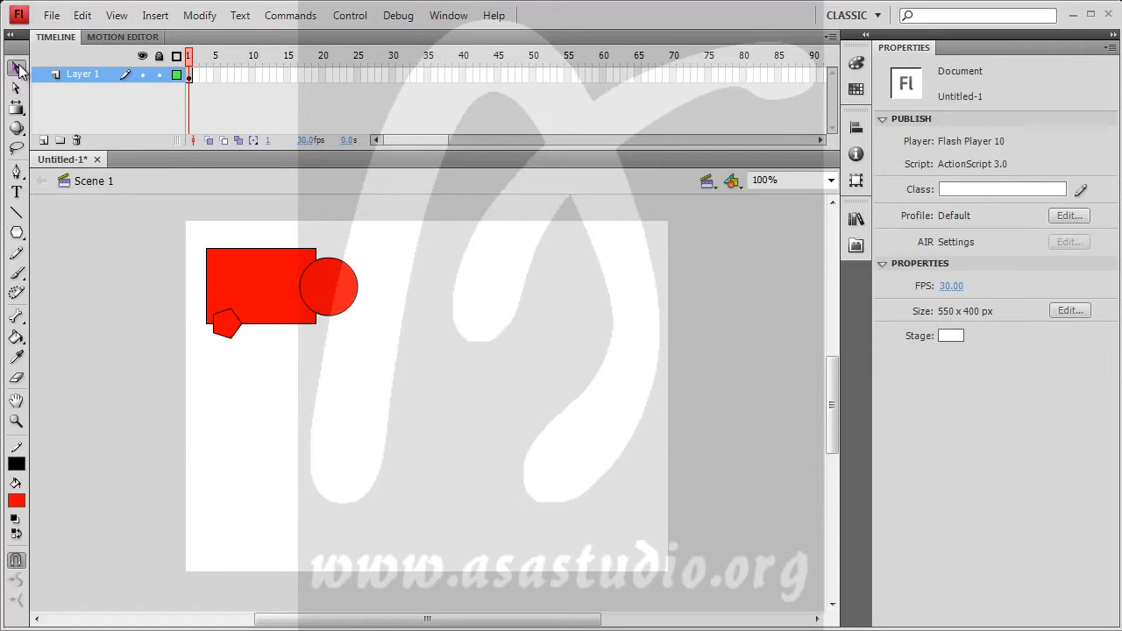
left_click(226, 328)
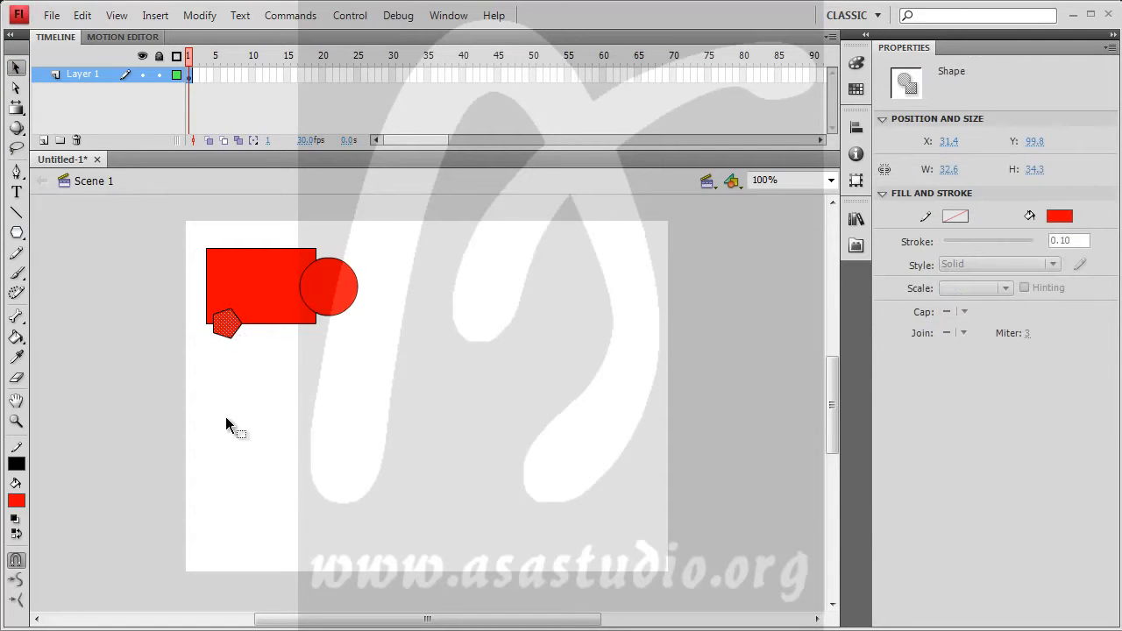
left_click(340, 290)
left_click(274, 301)
left_click(333, 295)
key("Delete")
left_click(232, 329)
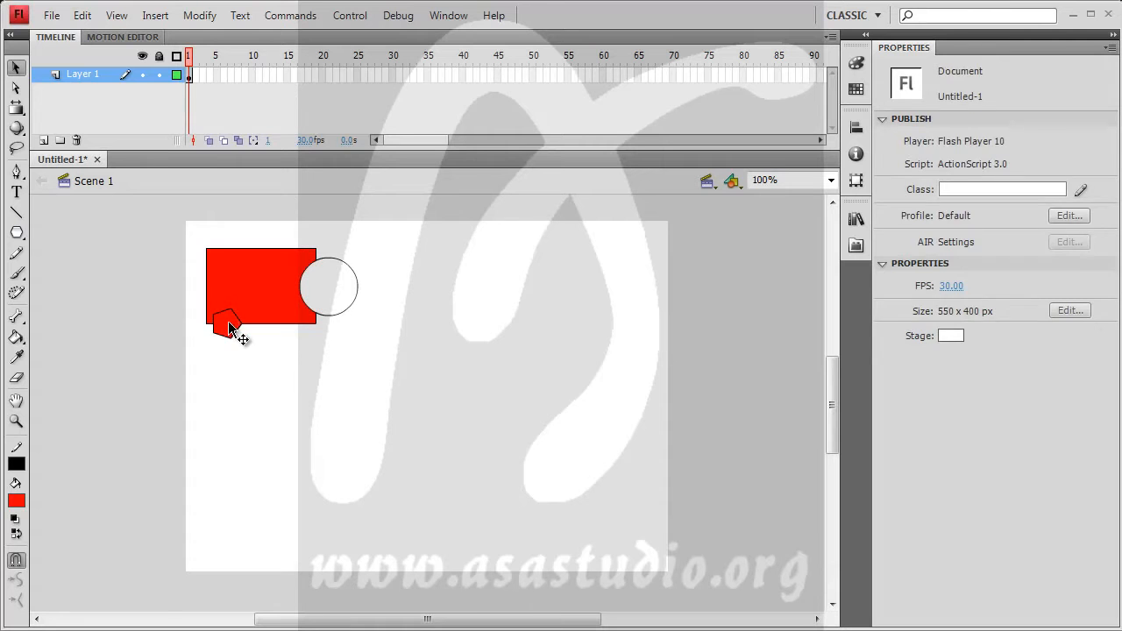
key("Delete")
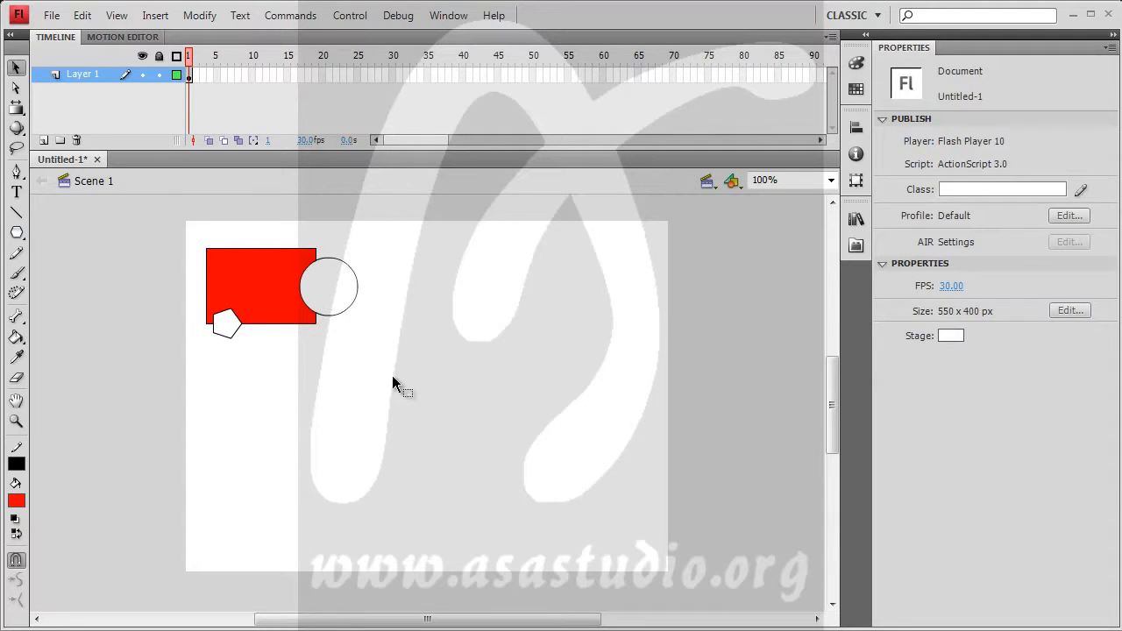
left_click(249, 299)
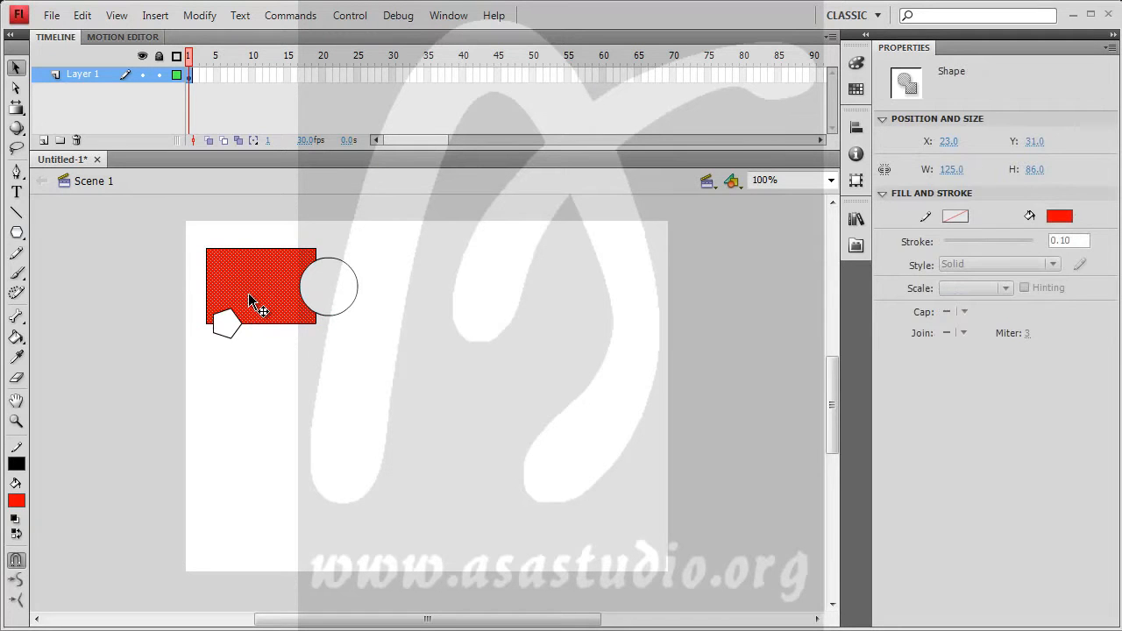
key("Delete")
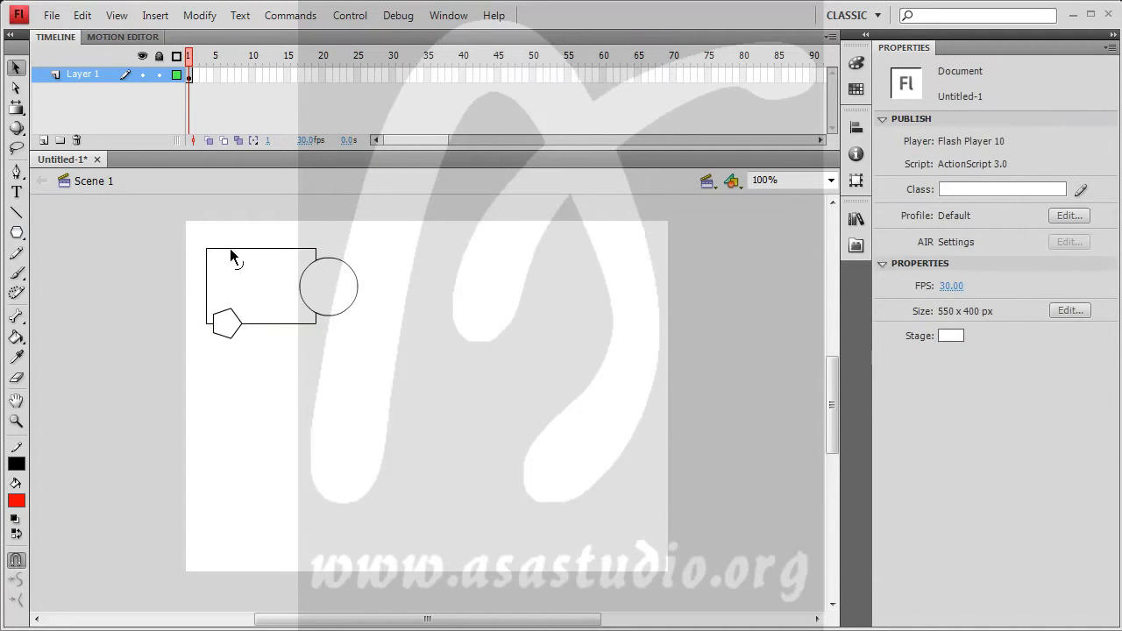
Fill the pentagon with red, the circle with dark blue and the rectangle with green using the Paint Bucket tool
left_click_drag(189, 229, 434, 391)
left_click(434, 391)
left_click(16, 337)
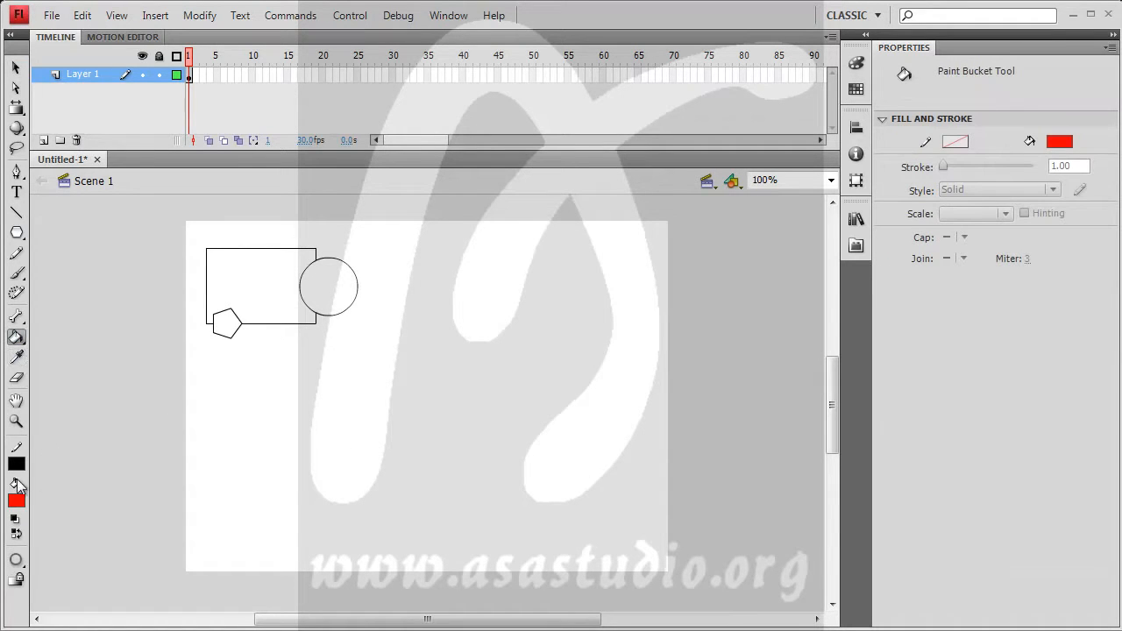
left_click(219, 322)
left_click(21, 500)
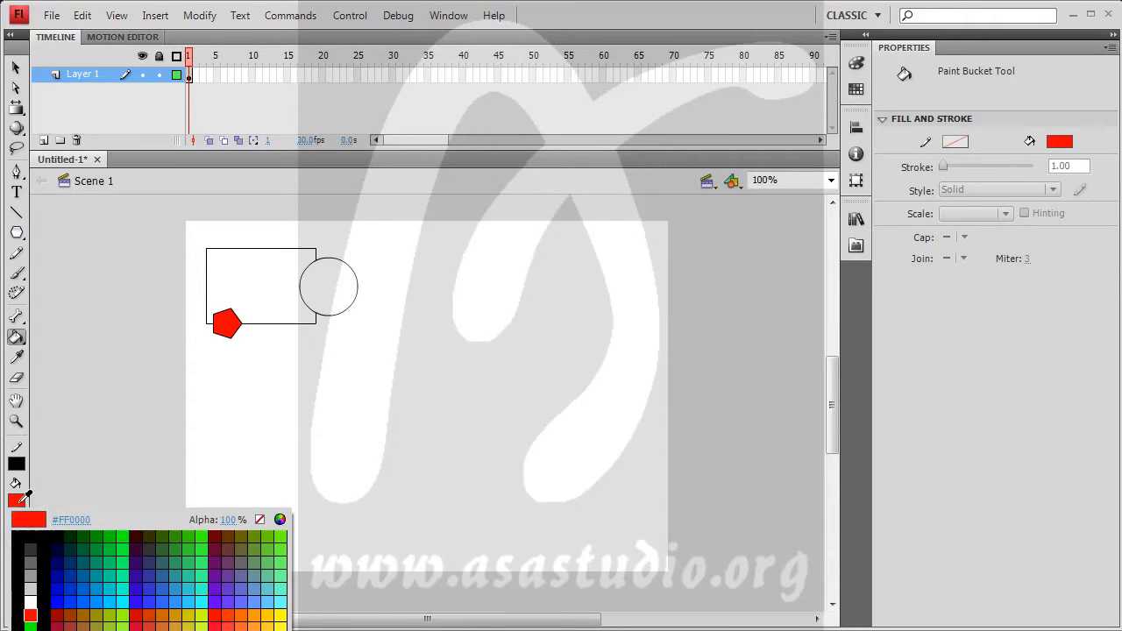
left_click(67, 565)
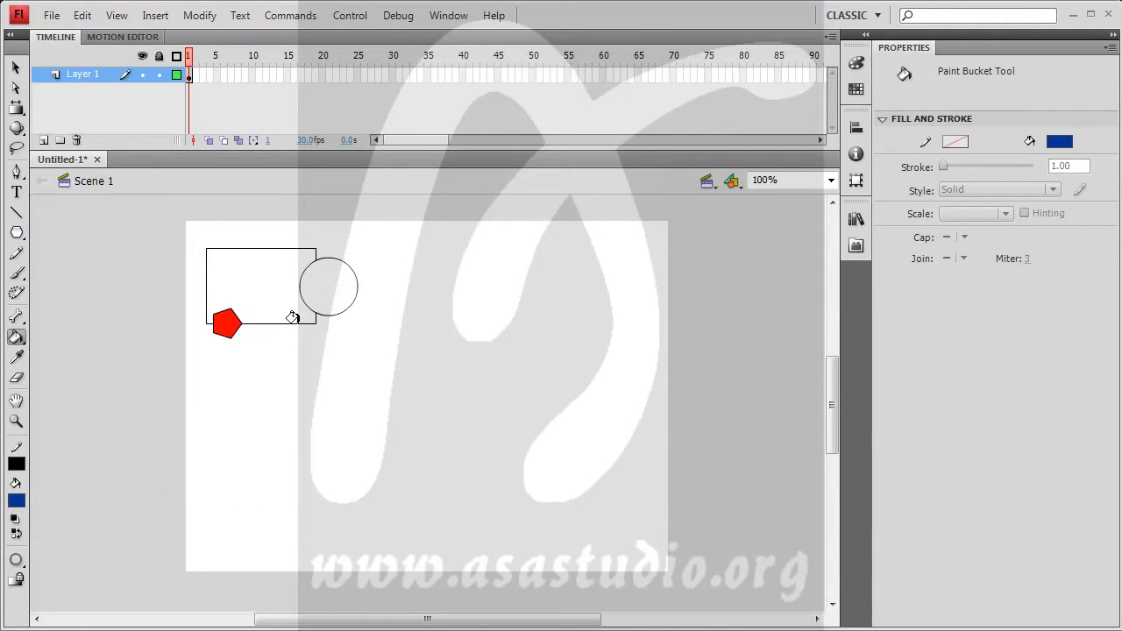
left_click(332, 278)
left_click(19, 502)
left_click(116, 535)
left_click(238, 296)
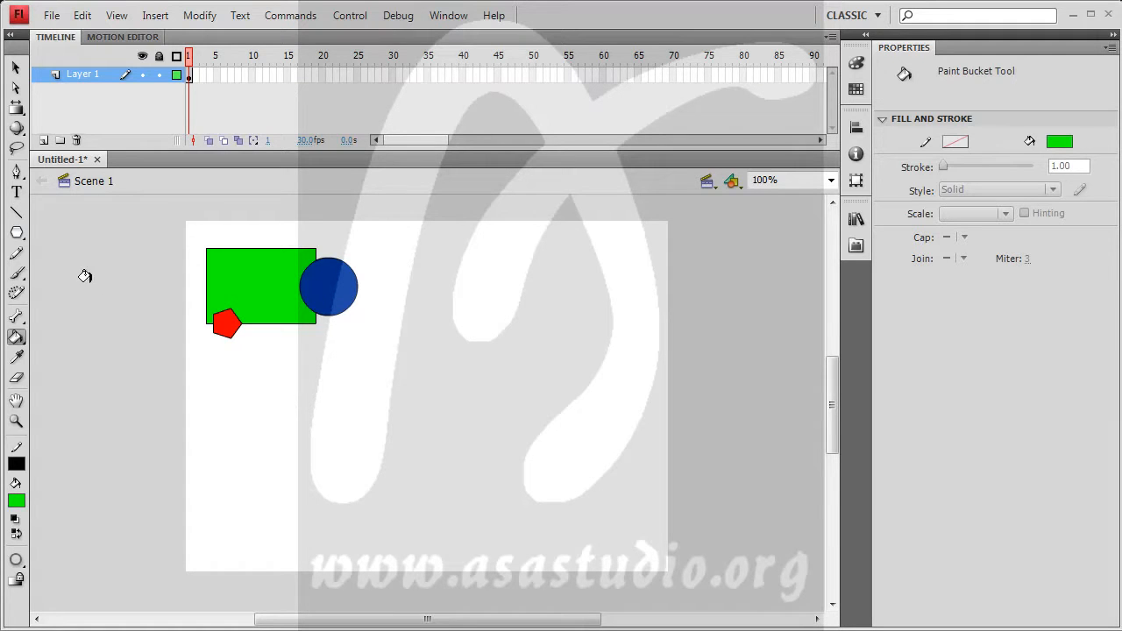
Draw a second green rectangle with a black outline, about 239 by 117 px, in the stage's upper-right area
left_click(19, 235)
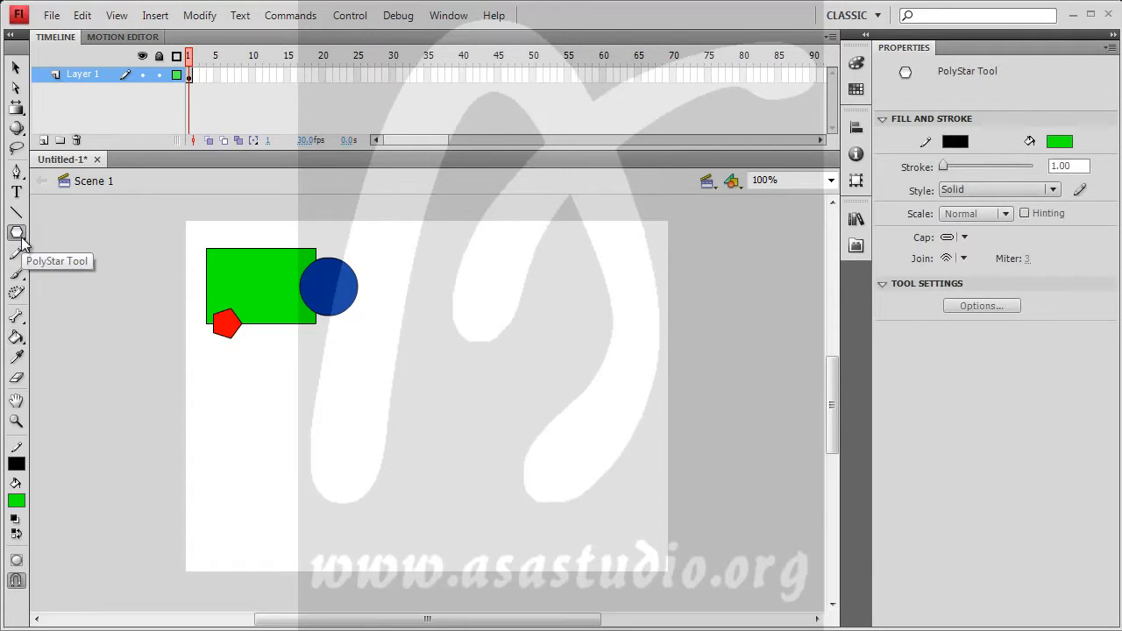
left_click(18, 234)
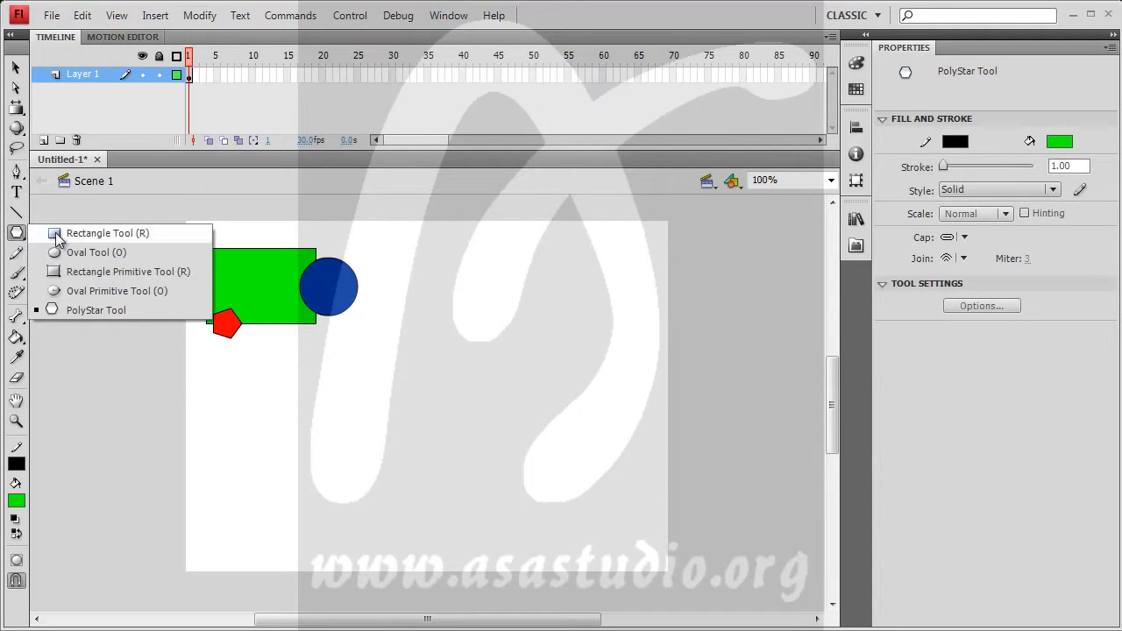
left_click(74, 233)
left_click(19, 234)
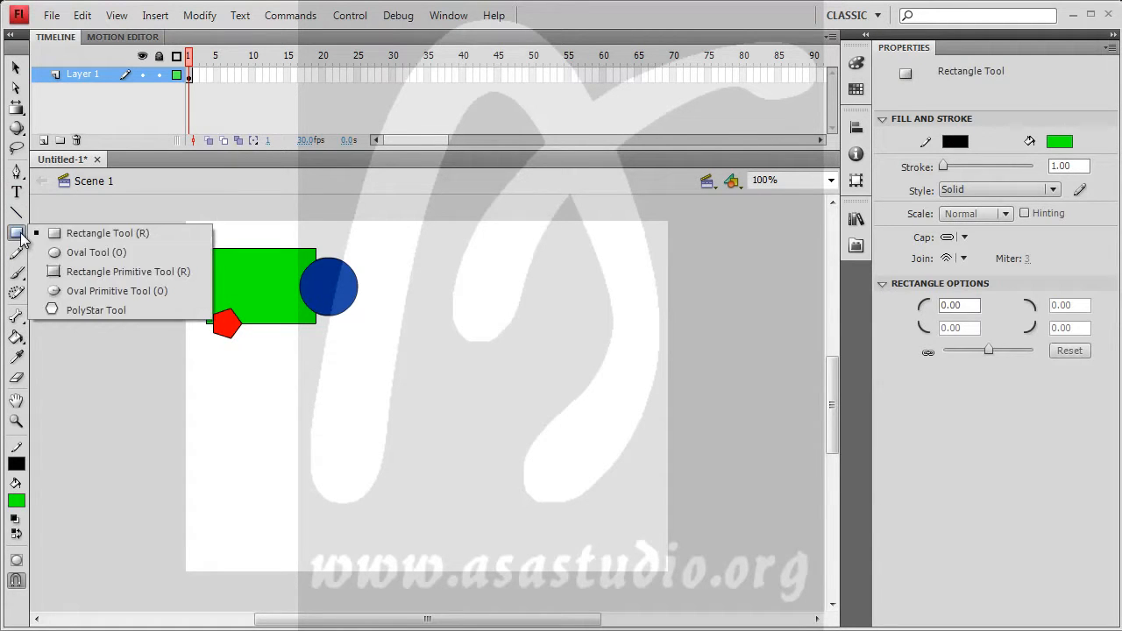
left_click(119, 234)
mouse_move(426, 258)
left_mouse_down()
mouse_move(526, 362)
mouse_move(636, 361)
left_mouse_up()
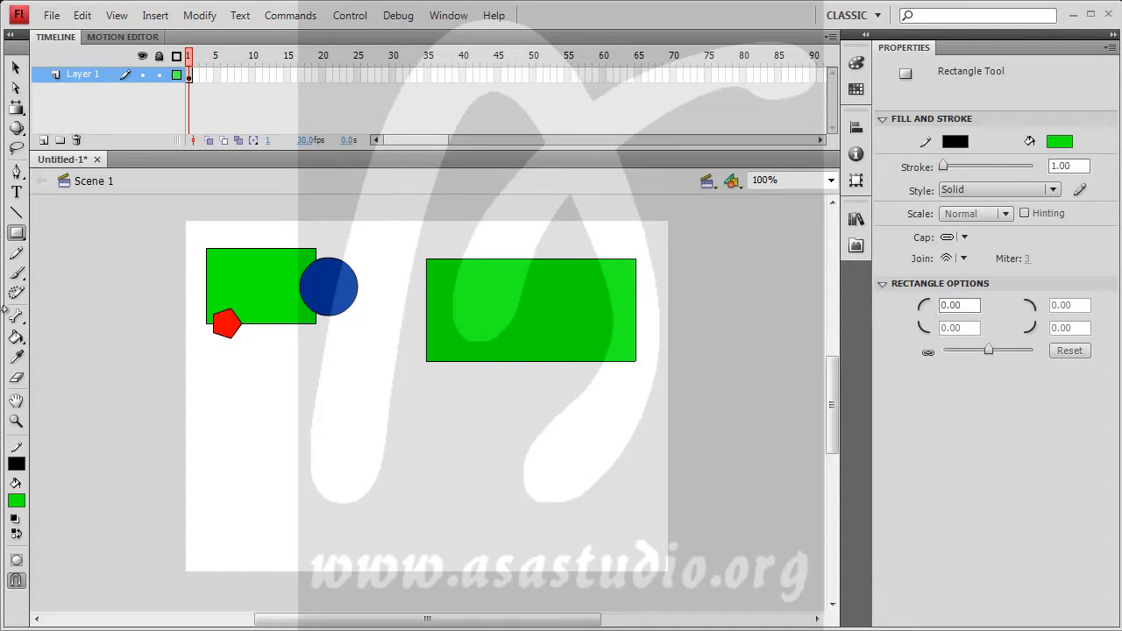
Select the whole outline of the large green rectangle and thicken its stroke to 28.15
left_click(15, 67)
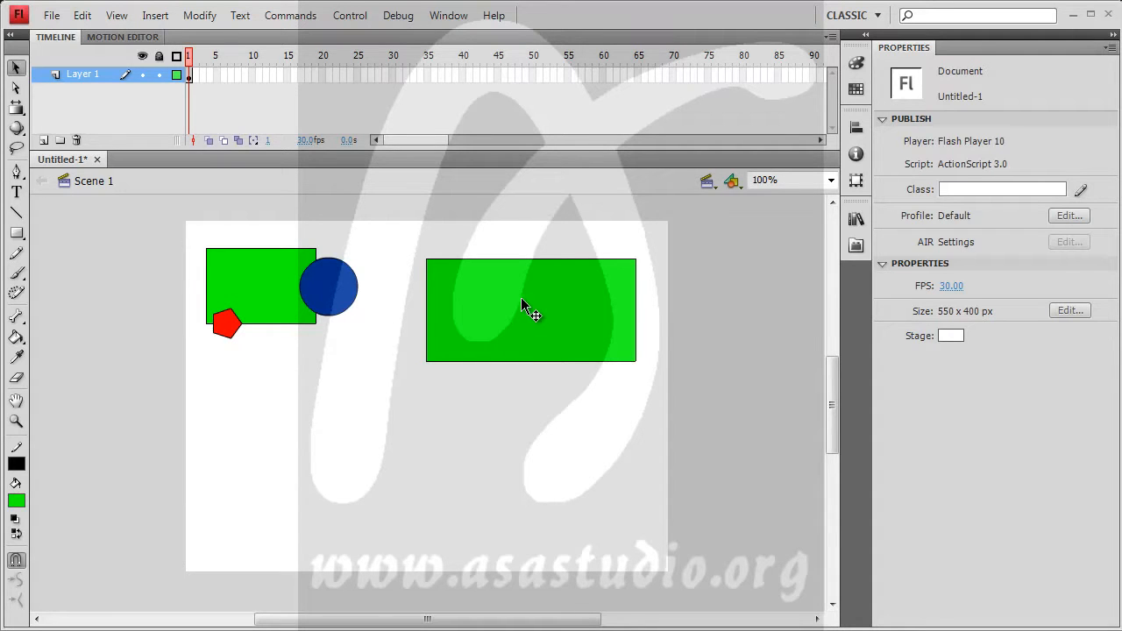
double_click(492, 361)
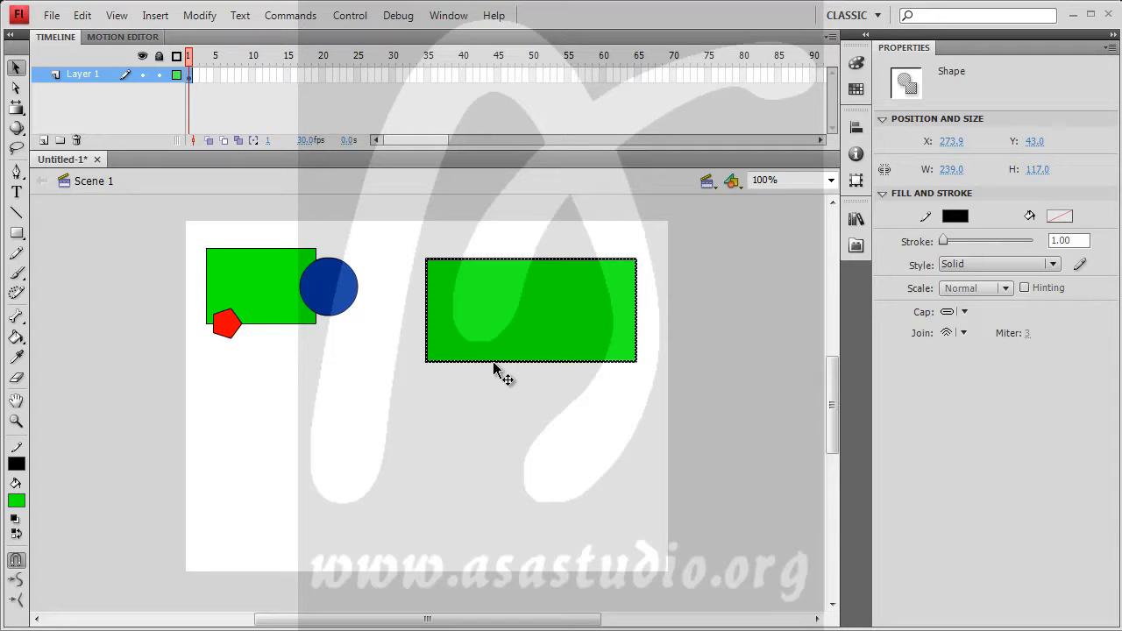
left_click_drag(944, 245, 955, 242)
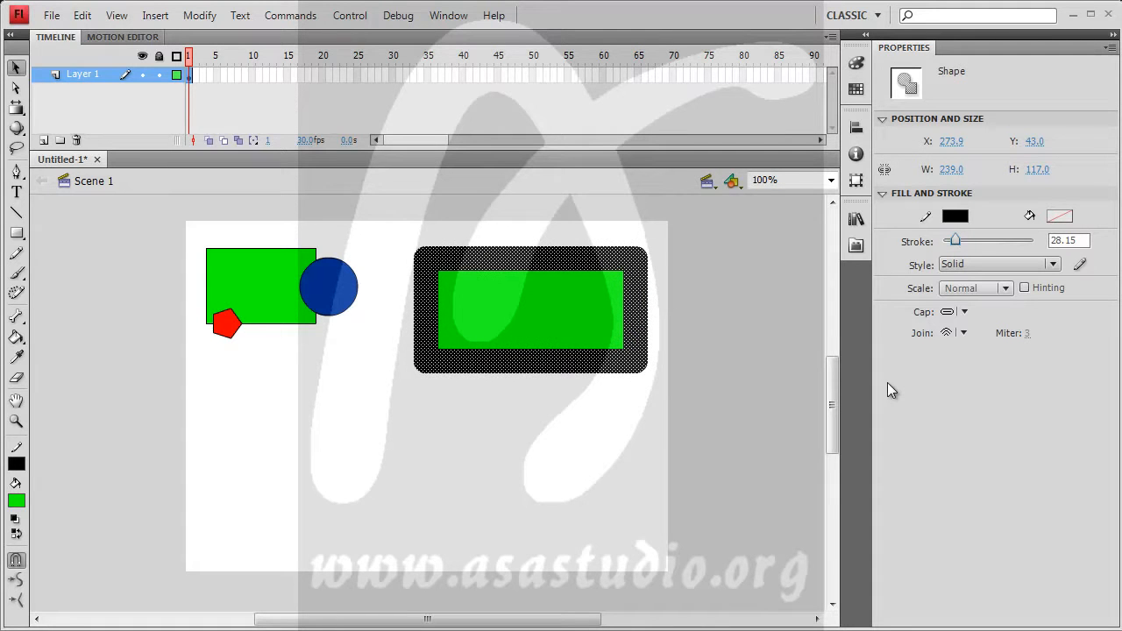
Try the Hairline style on the large rectangle's outline and raise its stroke to about 40.86
left_click(1008, 264)
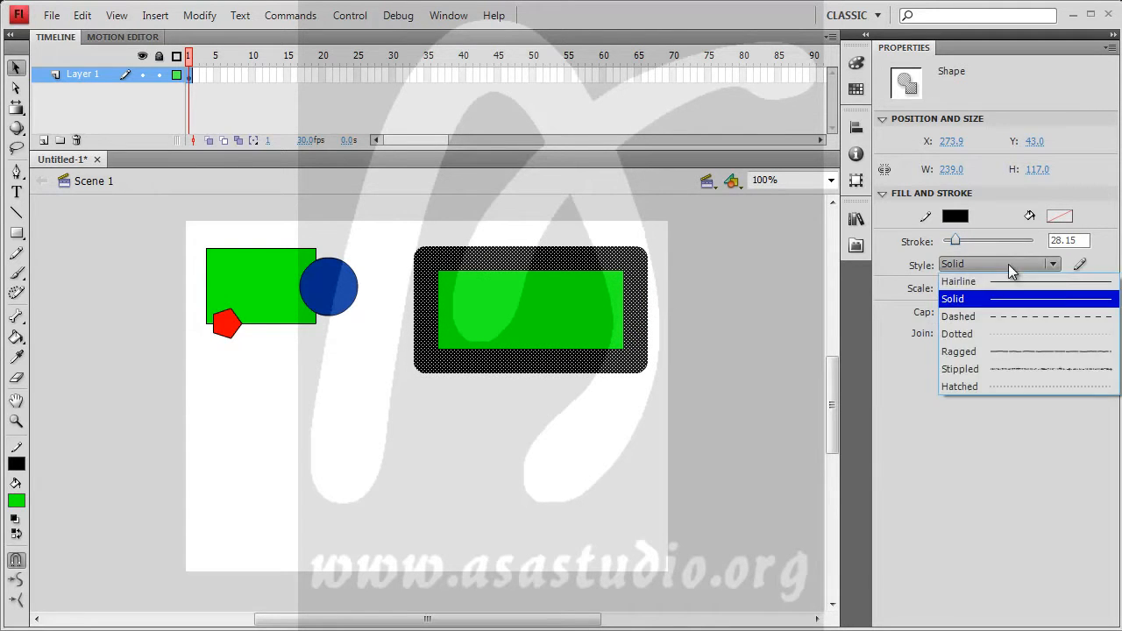
left_click(1007, 282)
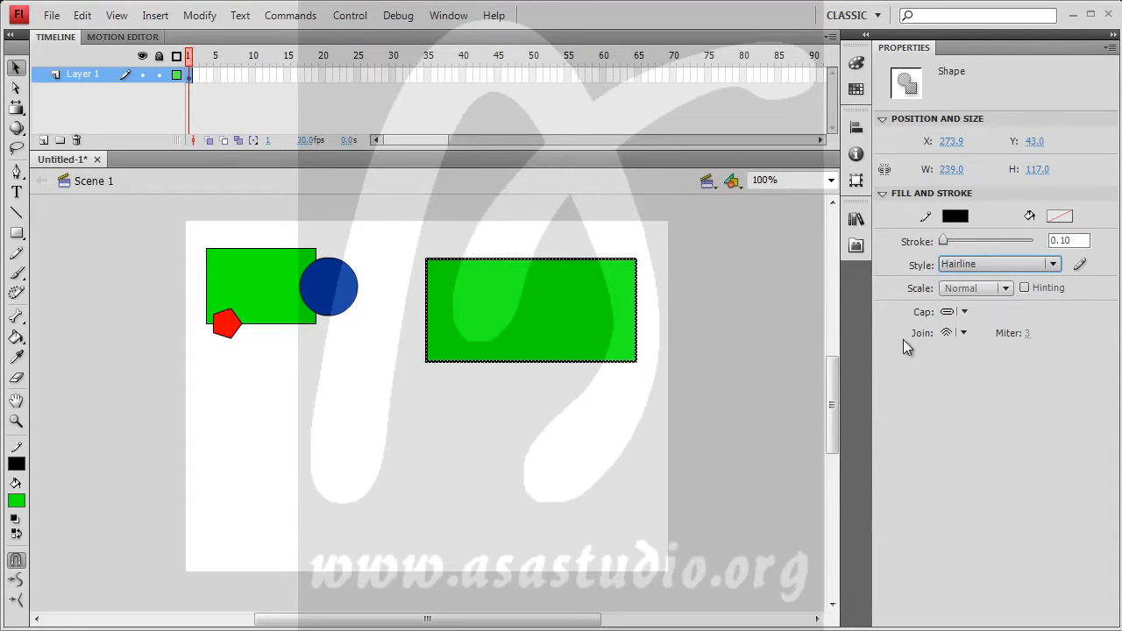
left_click_drag(944, 241, 960, 242)
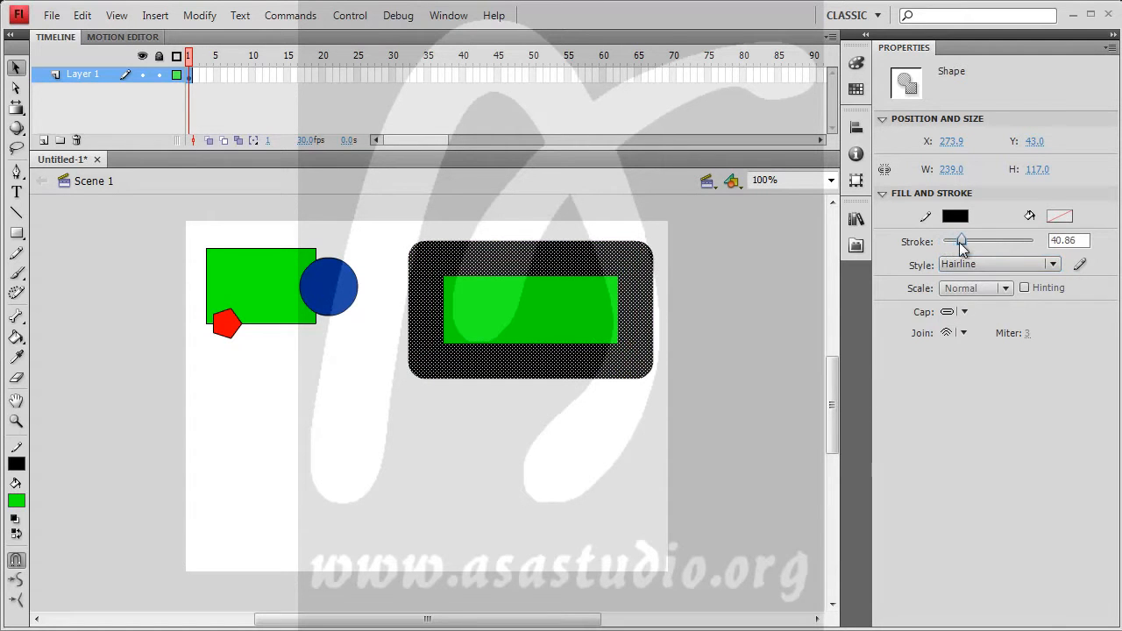
Try the Dotted style on the large rectangle's outline with a stroke of 23.35
left_click(975, 257)
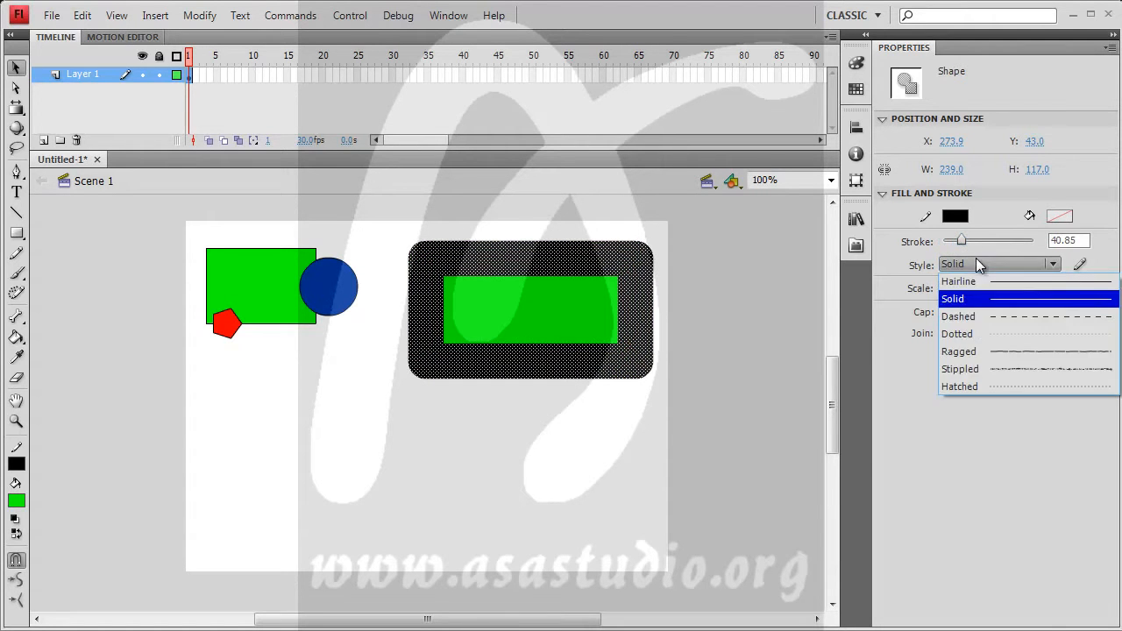
left_click(979, 334)
mouse_move(961, 244)
left_mouse_down()
mouse_move(981, 242)
mouse_move(944, 242)
mouse_move(955, 243)
left_mouse_up()
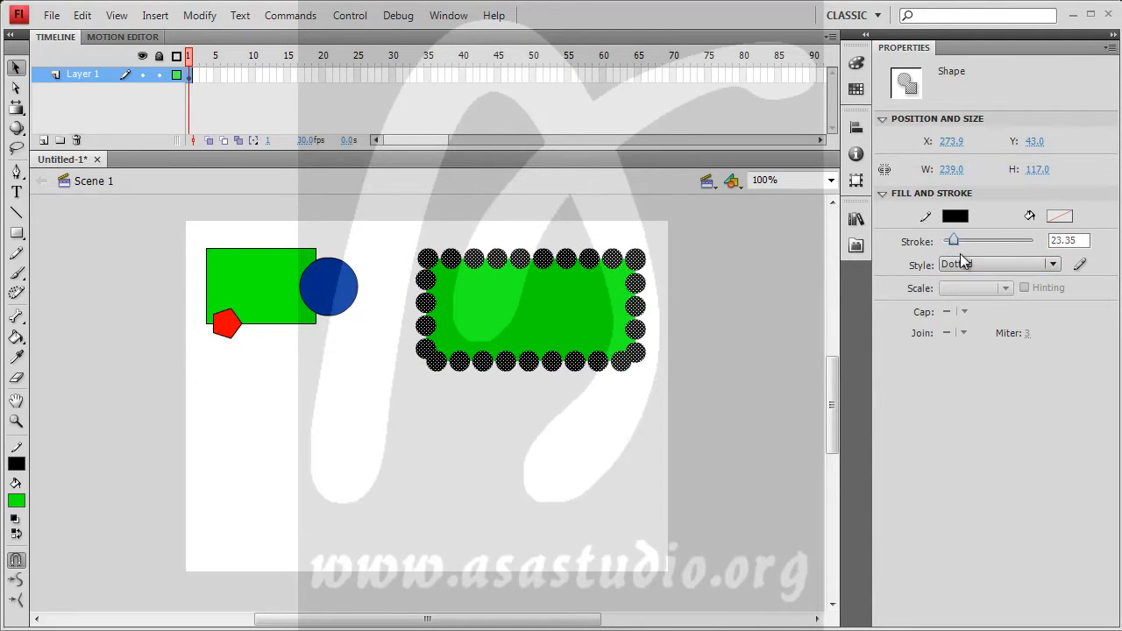
Try the Dashed style on the large rectangle's outline with a stroke of 31.10
left_click(960, 256)
left_click(965, 317)
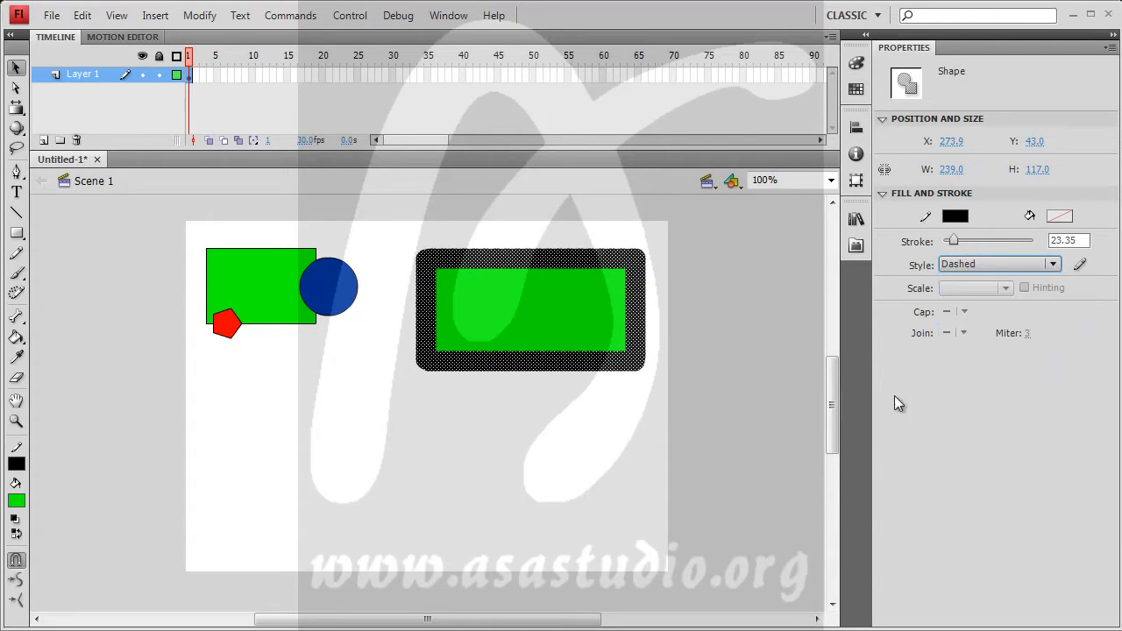
mouse_move(955, 242)
left_mouse_down()
mouse_move(944, 243)
mouse_move(959, 242)
left_mouse_up()
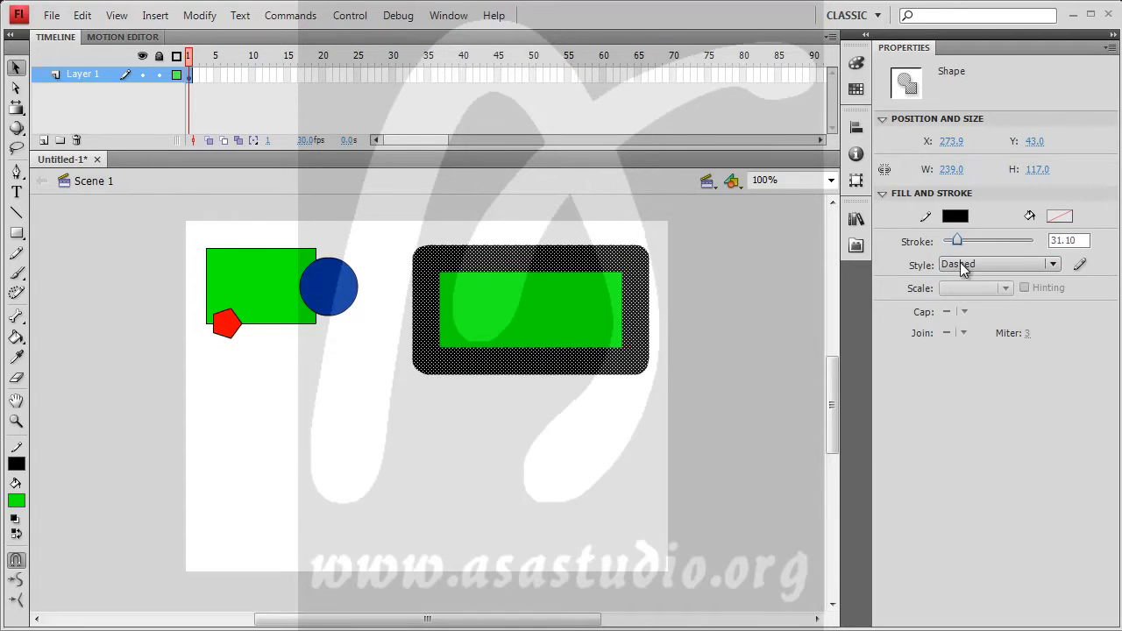
Give the large rectangle's outline the Ragged style with a stroke of about 7.80, and switch the style to Stippled
left_click(962, 266)
left_click(963, 351)
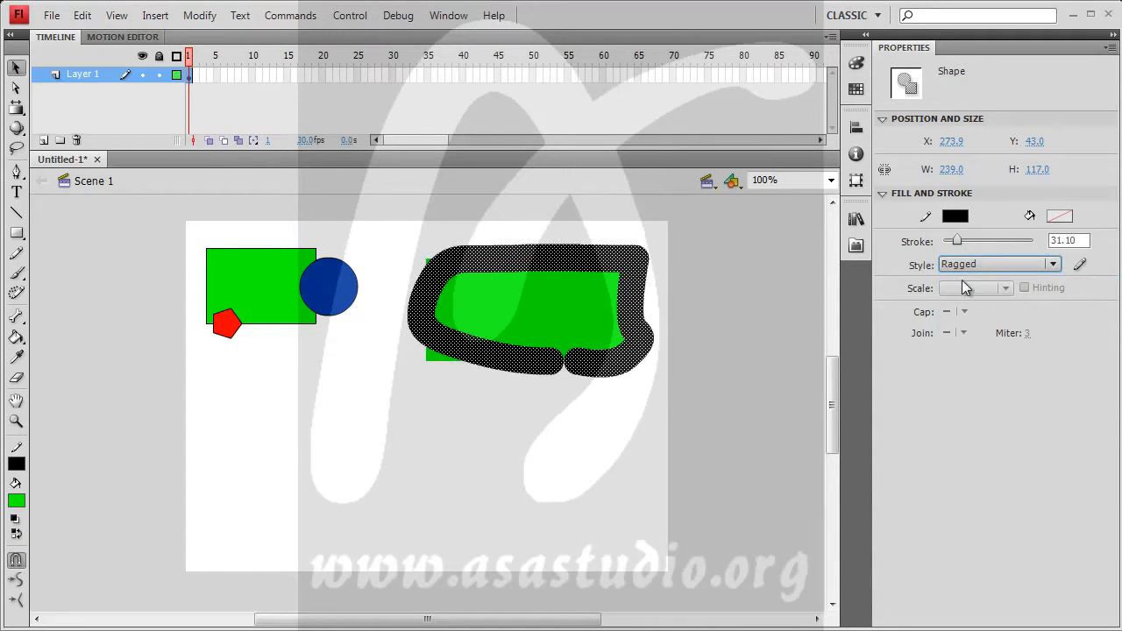
mouse_move(955, 242)
left_mouse_down()
mouse_move(979, 240)
mouse_move(951, 247)
left_mouse_up()
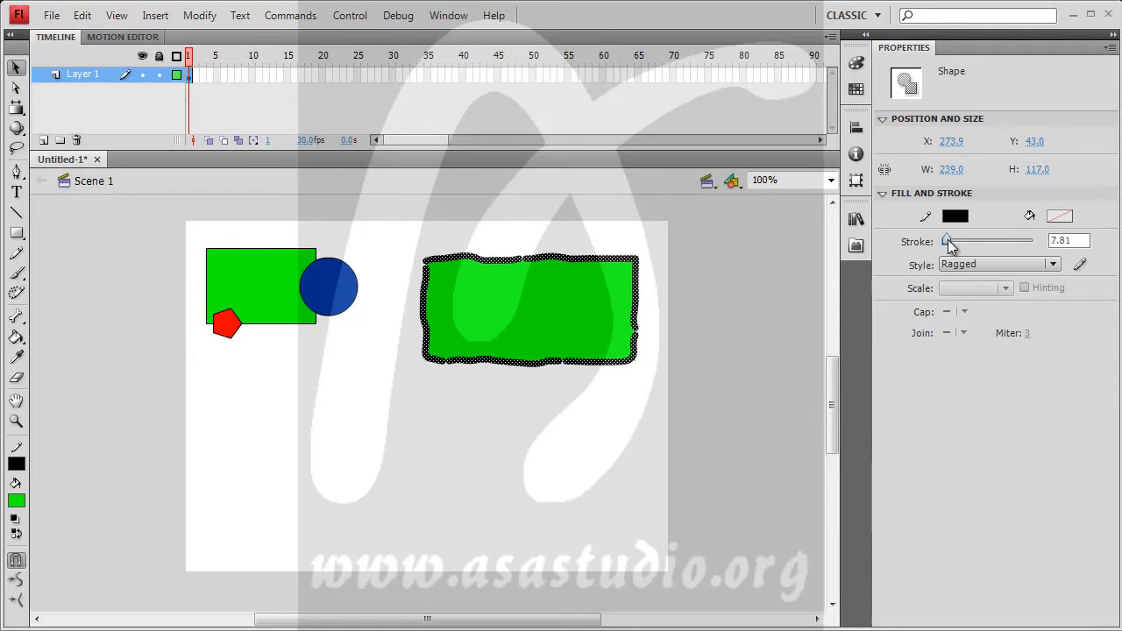
left_click(955, 264)
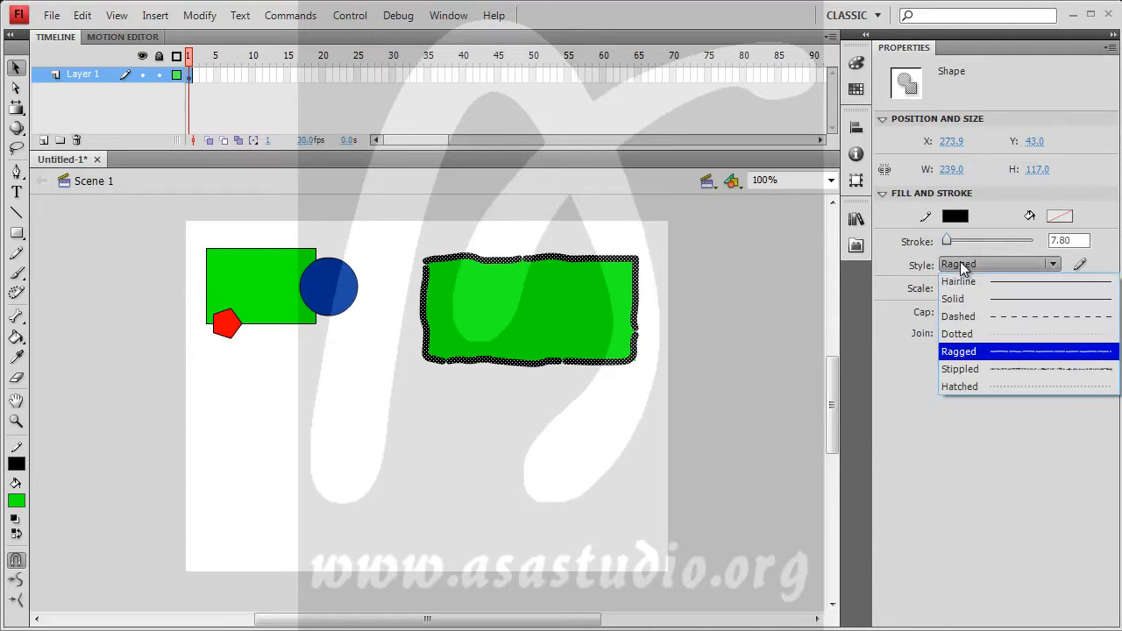
left_click(973, 371)
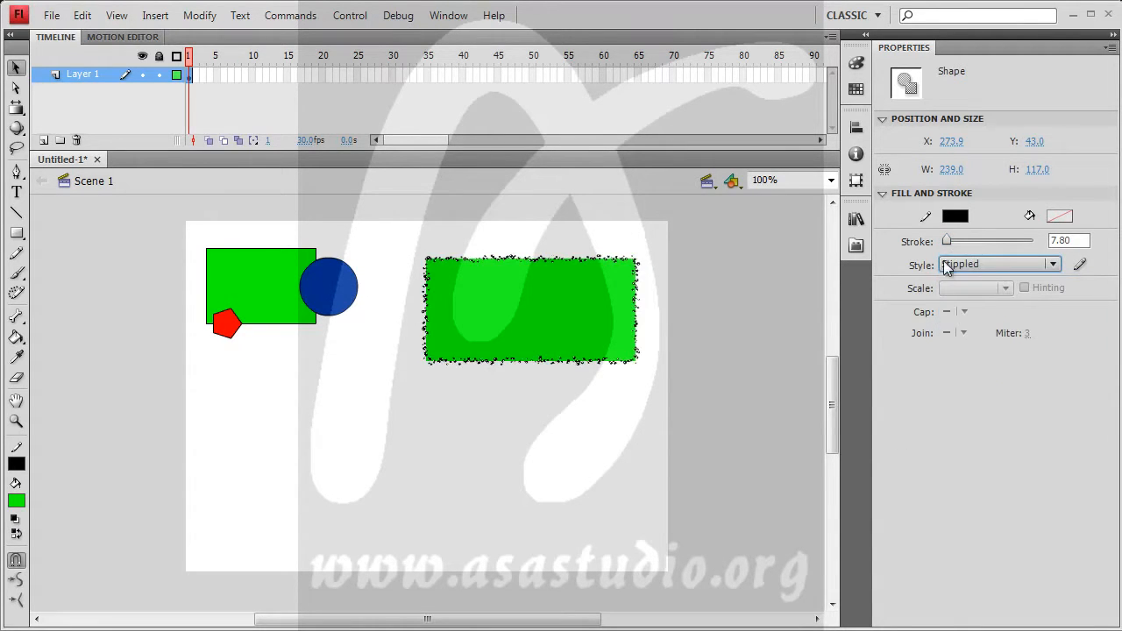
Thicken the large rectangle's Stippled outline to about 33, and try the Hatched style with a stroke of 17.45
left_click_drag(950, 244, 960, 243)
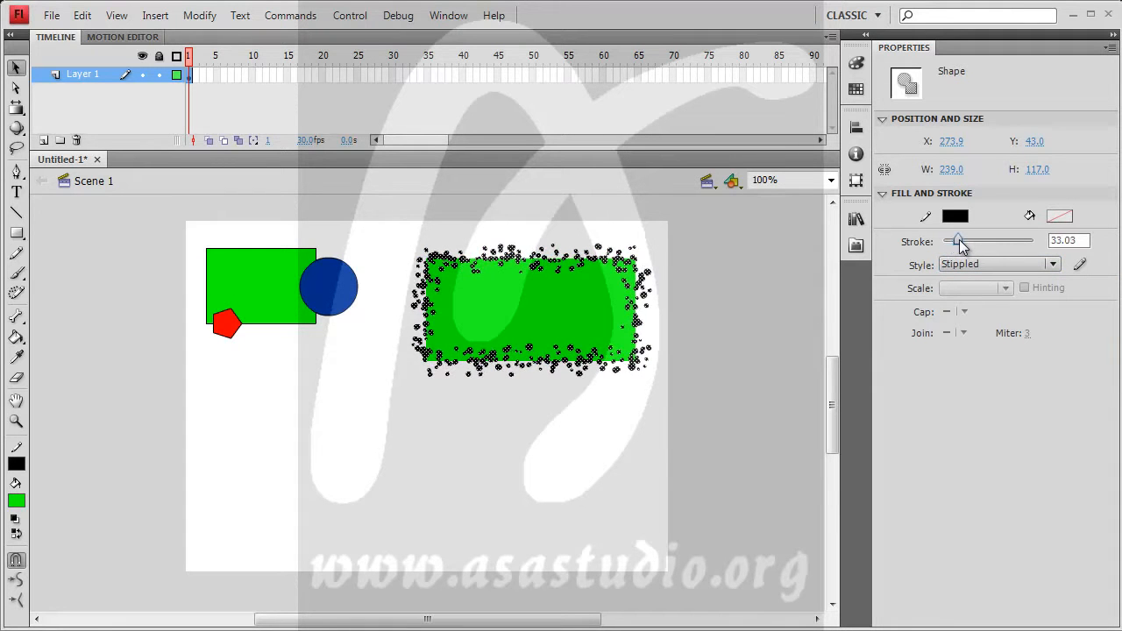
left_click(965, 264)
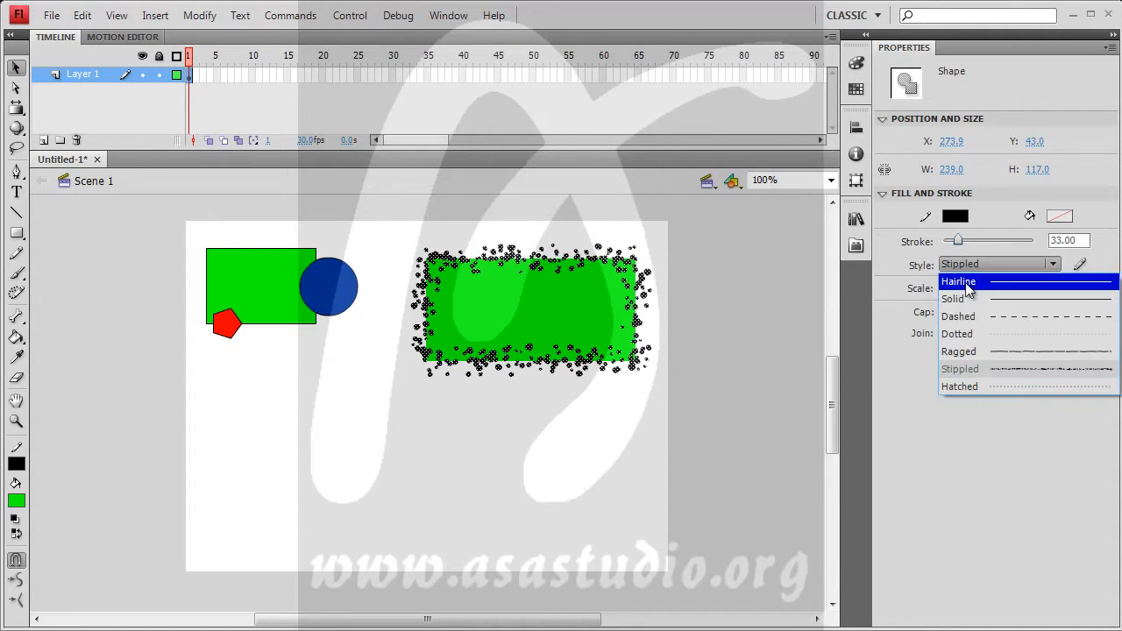
left_click(971, 387)
left_click_drag(957, 244, 954, 246)
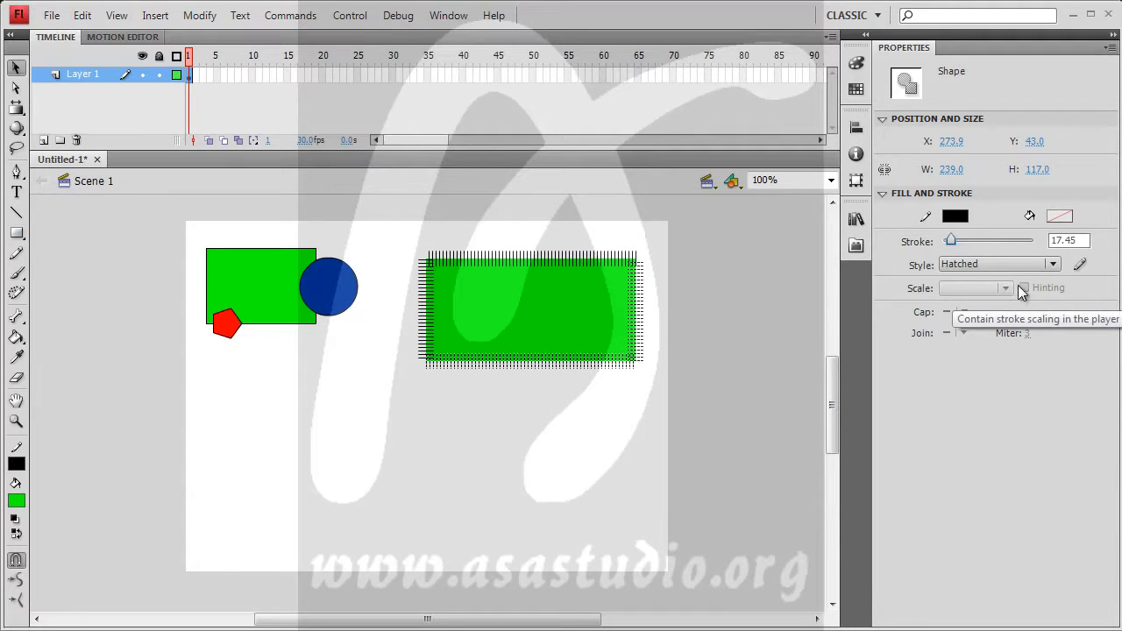
Reselect the large rectangle's outline without its fill and set its stroke style to Hairline
left_click(528, 286)
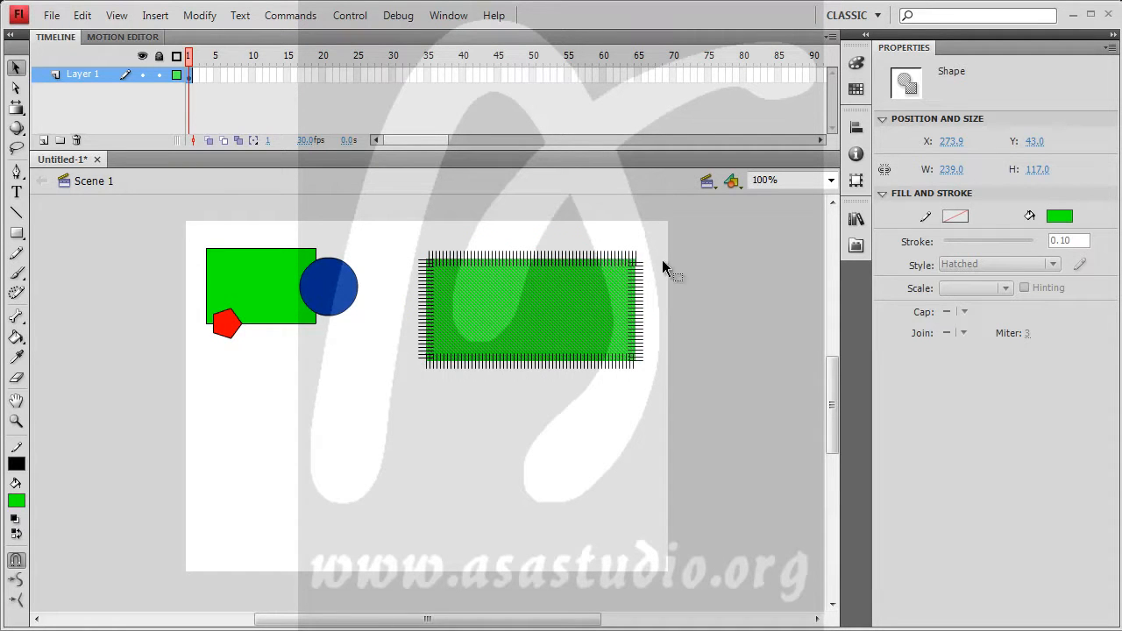
left_click(598, 391)
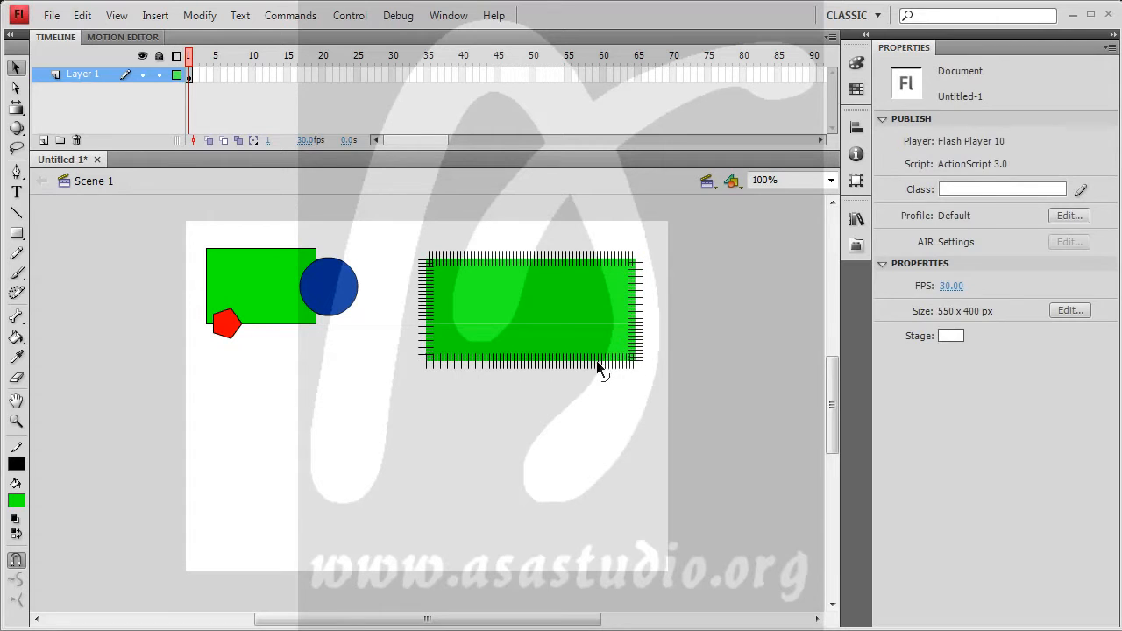
left_click(597, 367)
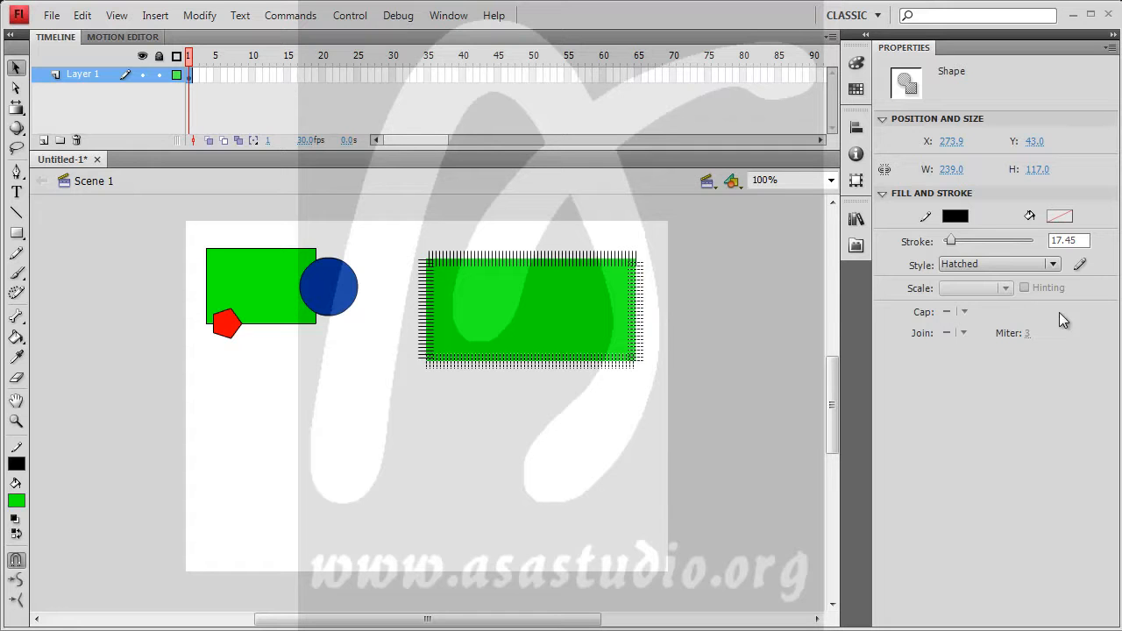
left_click(1053, 262)
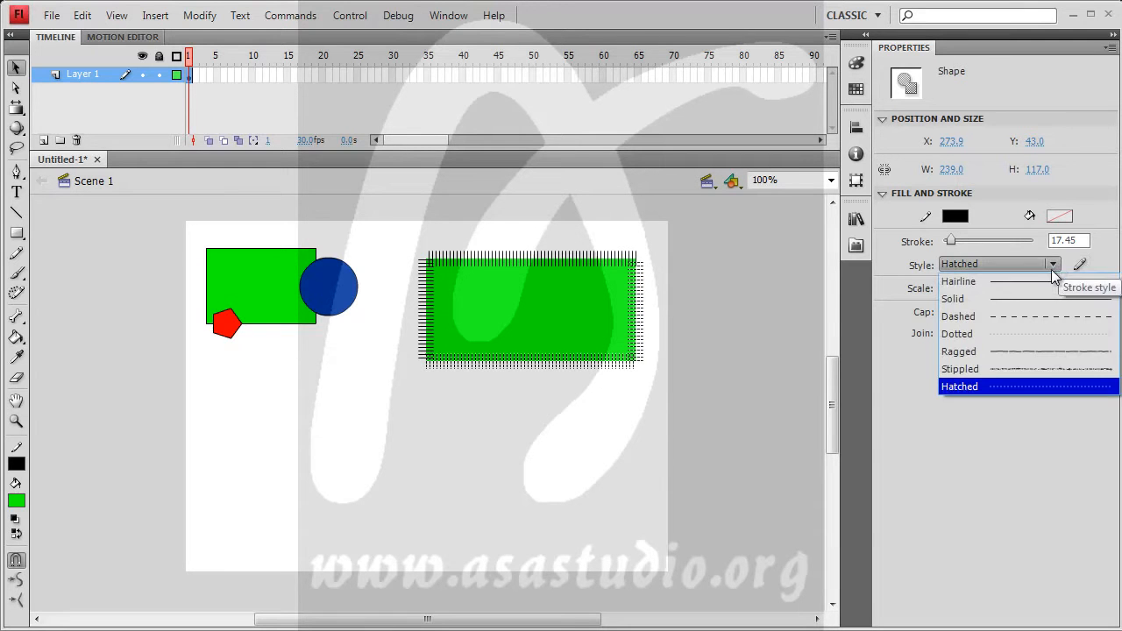
left_click(1050, 282)
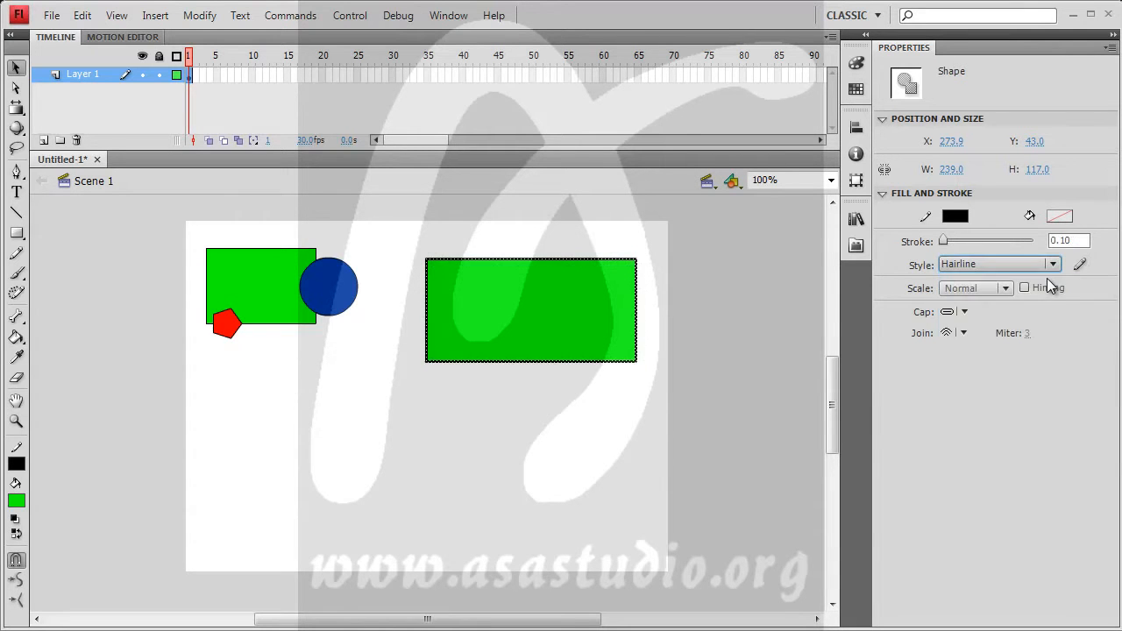
Set the outline's cap to Square and try the Miter join before choosing Bevel
left_click(965, 313)
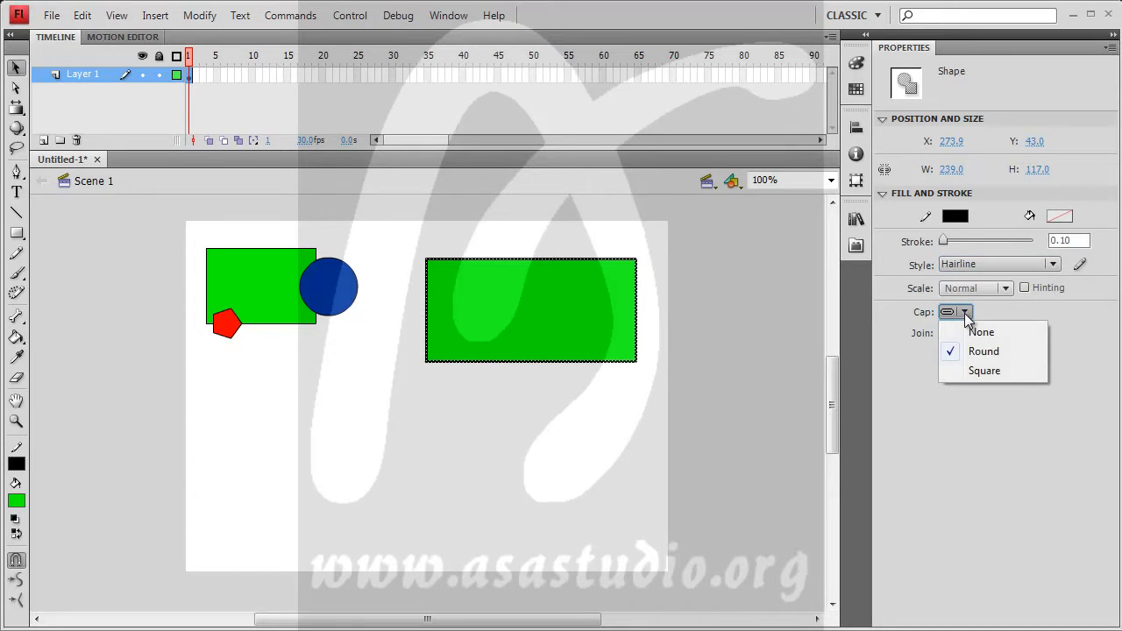
left_click(975, 372)
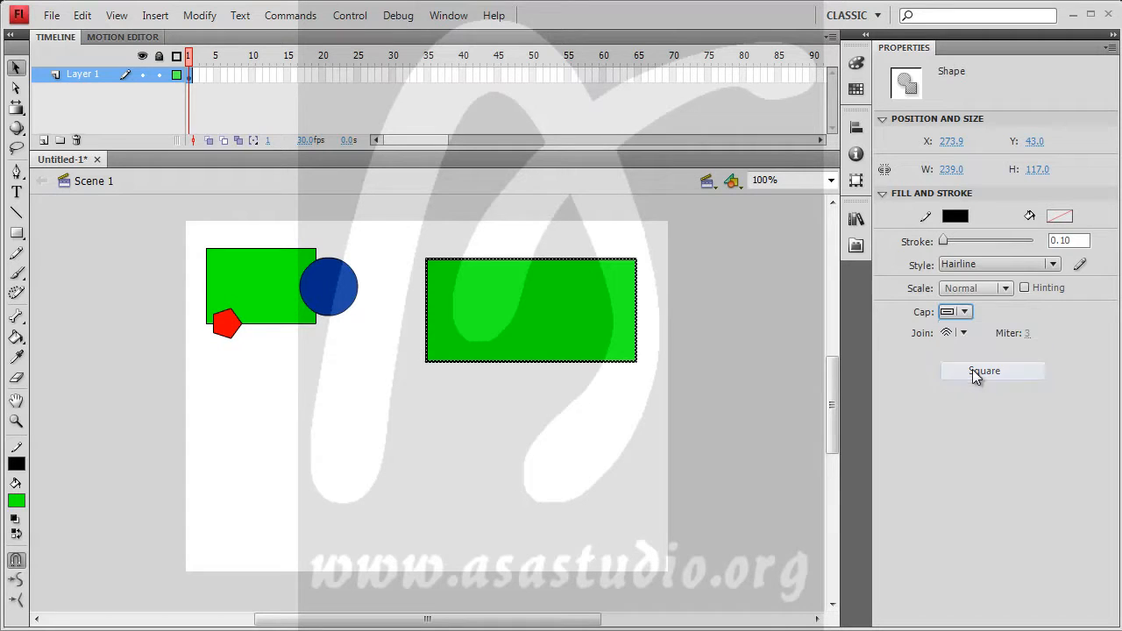
left_click(966, 332)
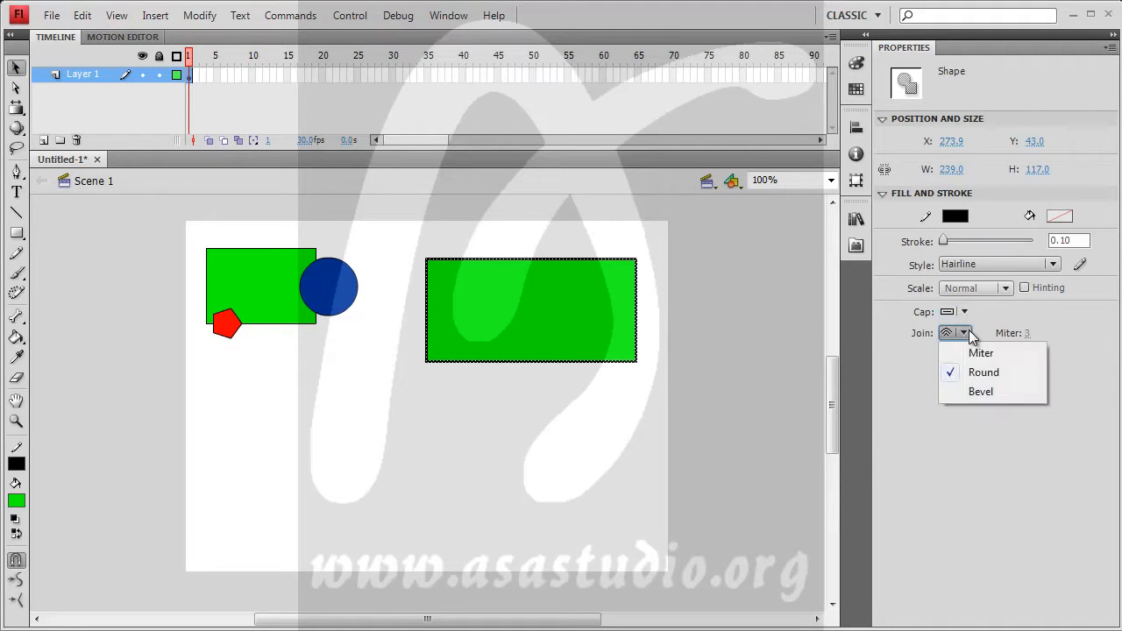
left_click(976, 351)
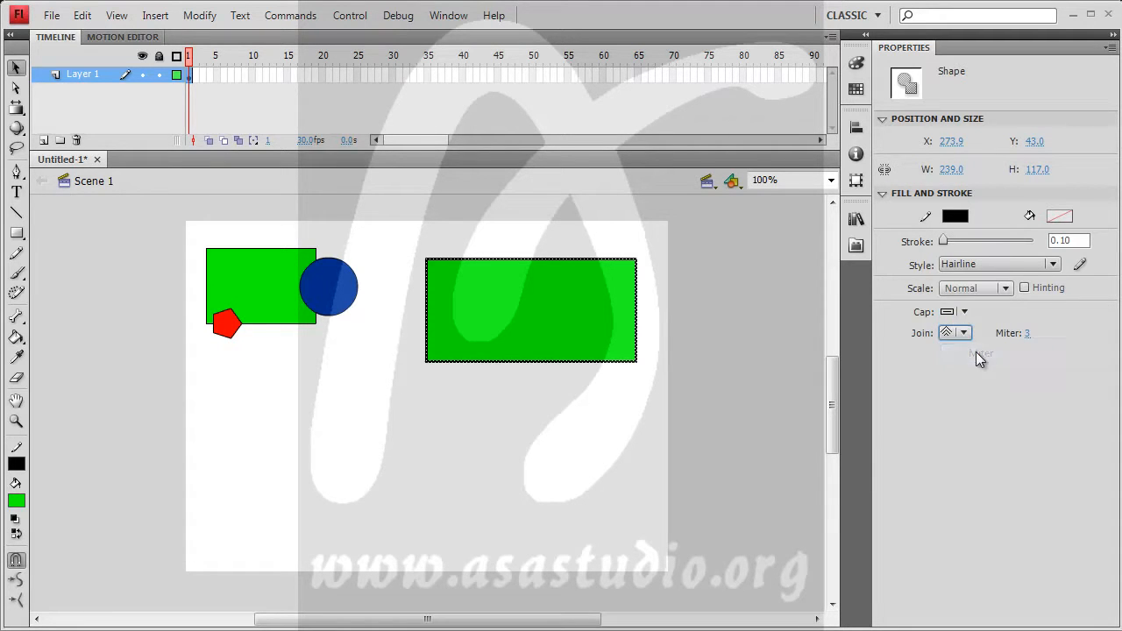
left_click(963, 333)
left_click(974, 390)
Turn on the outline's stroke hinting, try Horizontal scale before choosing Vertical, and thicken the stroke to 44.70
left_click(1024, 289)
left_click(1003, 288)
left_click(1005, 327)
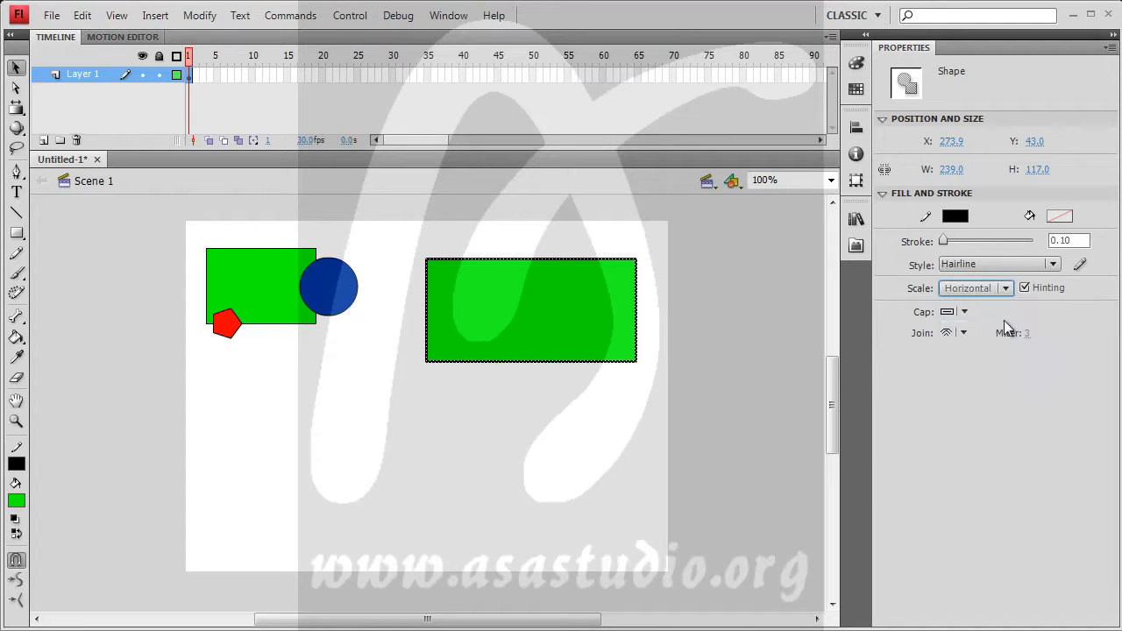
left_click(1004, 290)
left_click(1006, 352)
mouse_move(943, 239)
left_mouse_down()
mouse_move(984, 244)
mouse_move(964, 246)
left_mouse_up()
Try the Dashed and Dotted styles on the thick outline, and return it to Solid
left_click(985, 266)
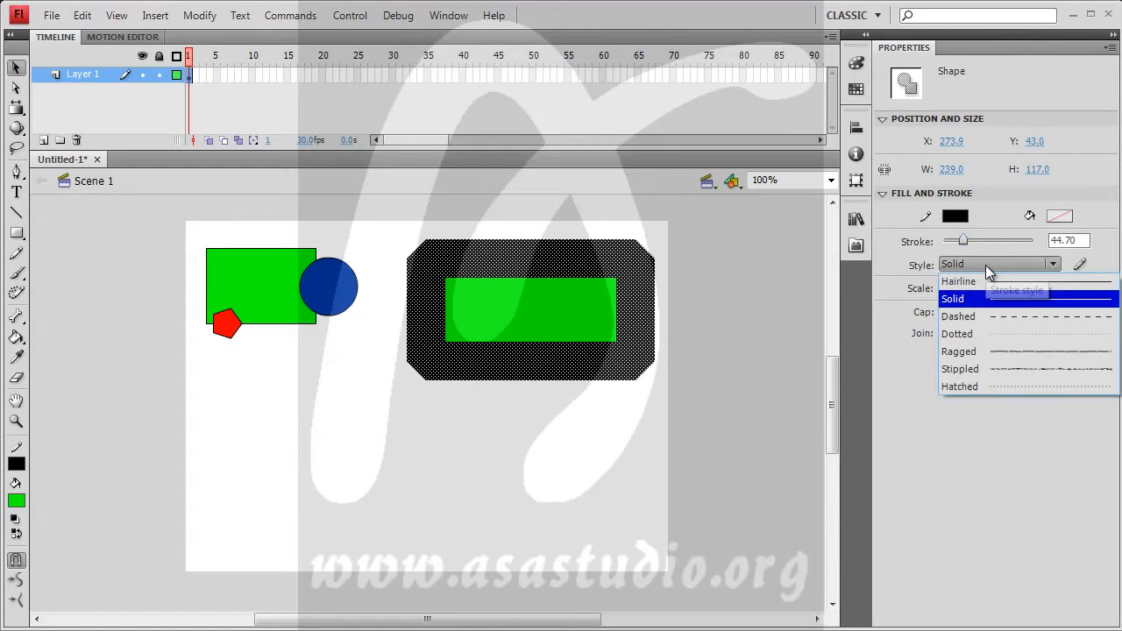
left_click(984, 317)
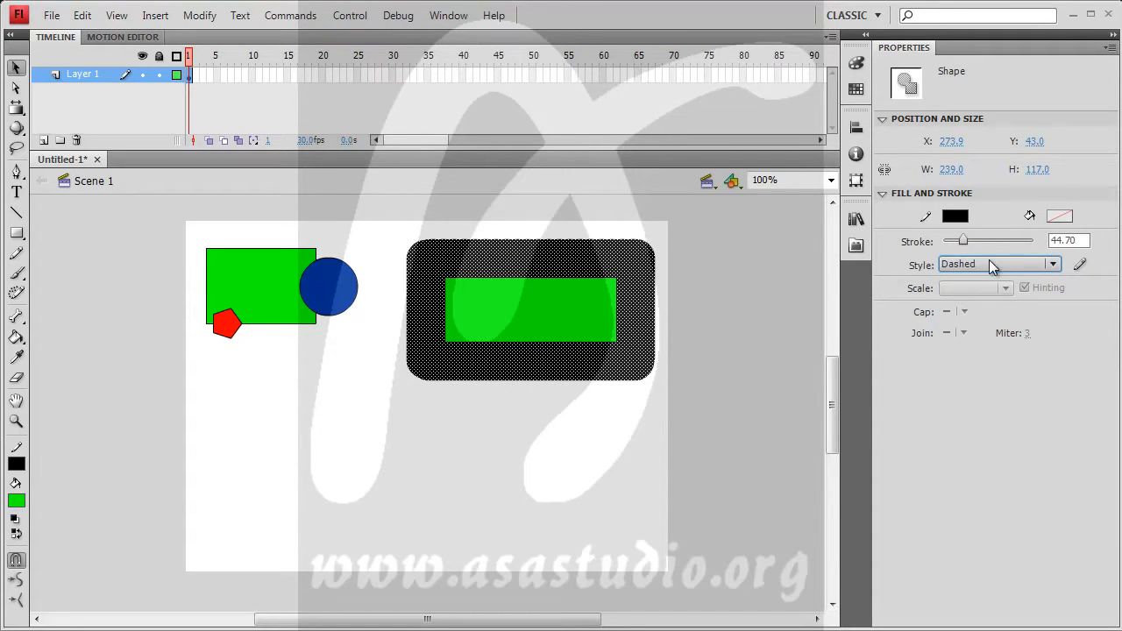
left_click(989, 262)
left_click(990, 332)
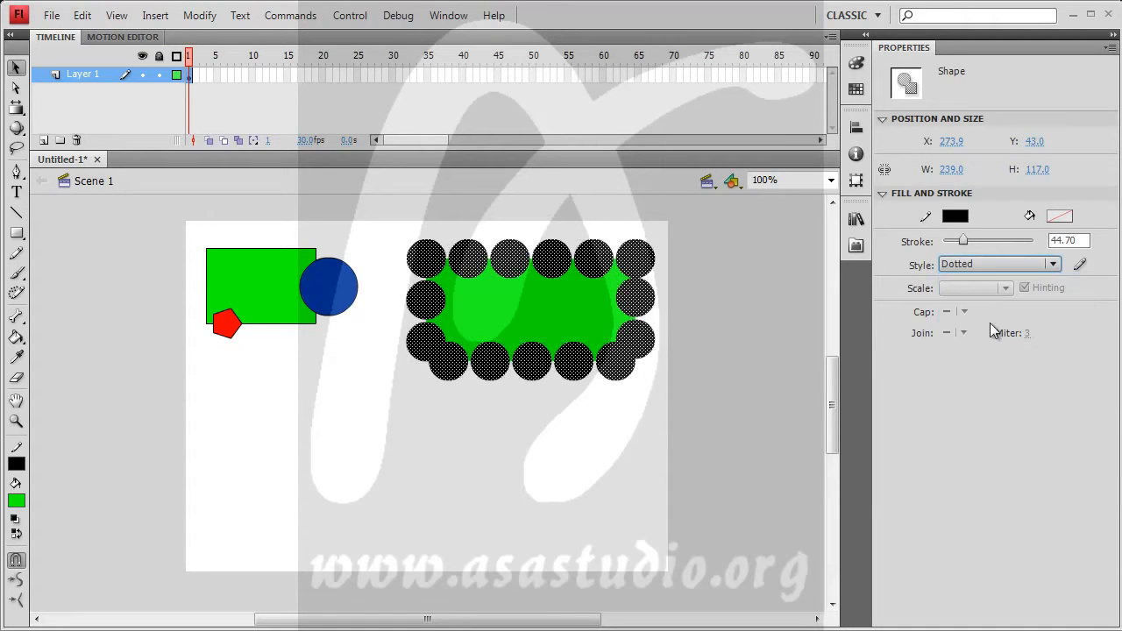
left_click(987, 265)
left_click(990, 314)
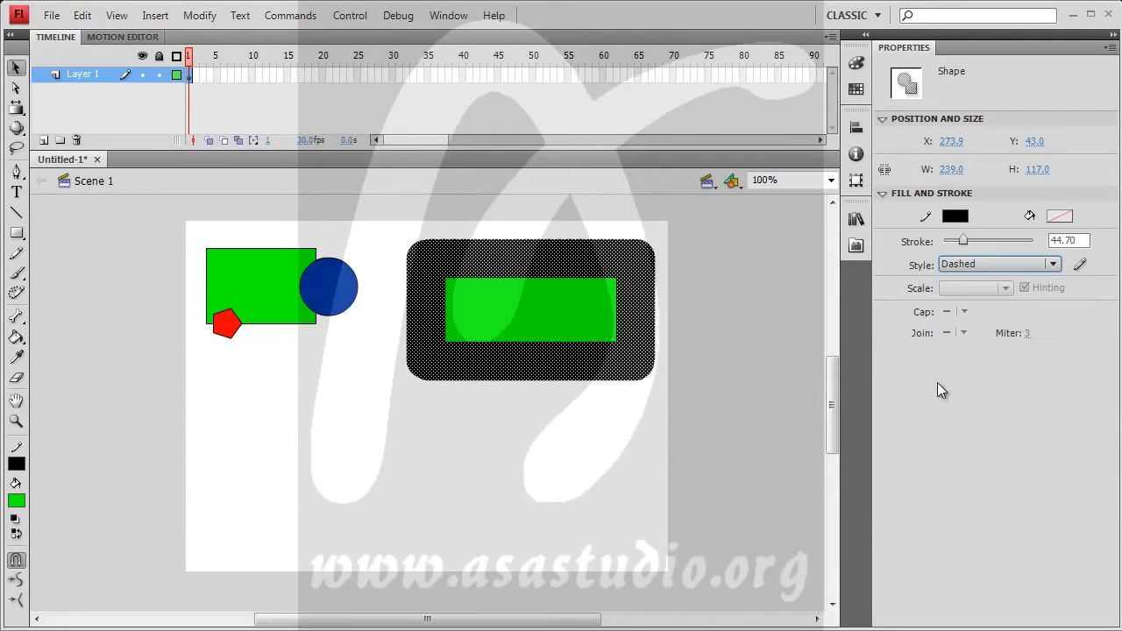
left_click(983, 261)
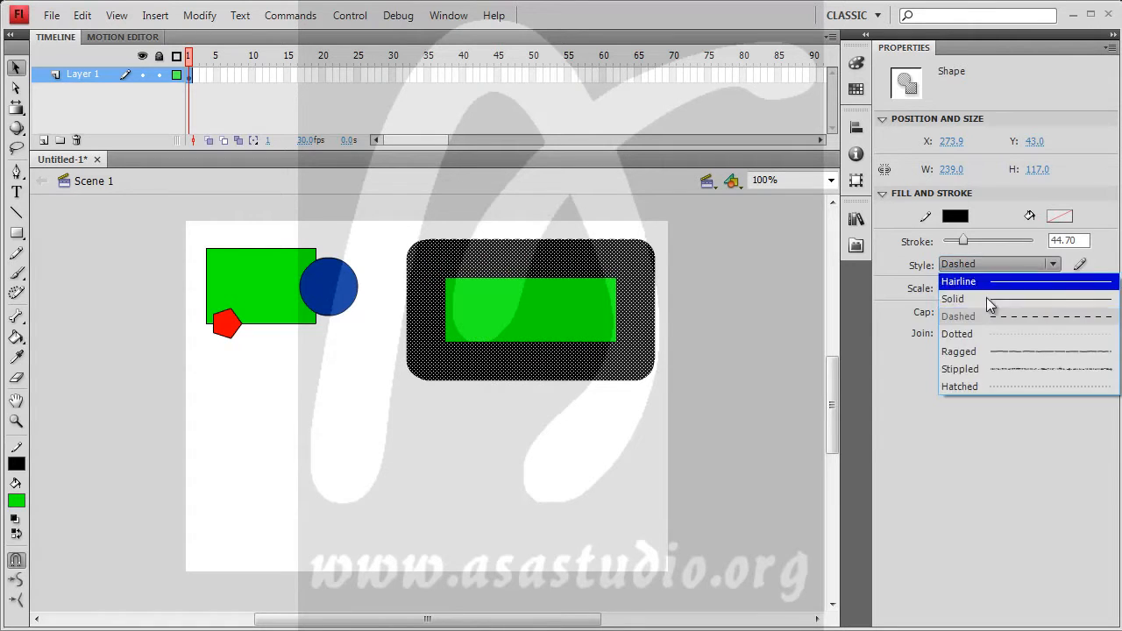
left_click(986, 297)
Set both the cap and the join of the large rectangle's solid outline to Round
left_click(965, 313)
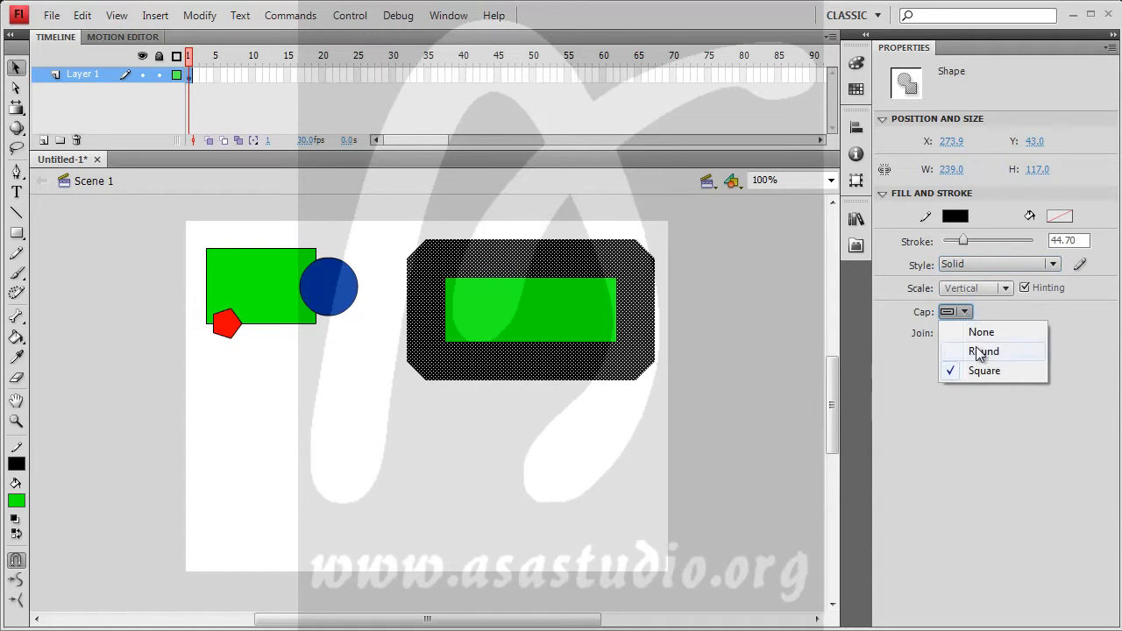
left_click(976, 350)
left_click(963, 334)
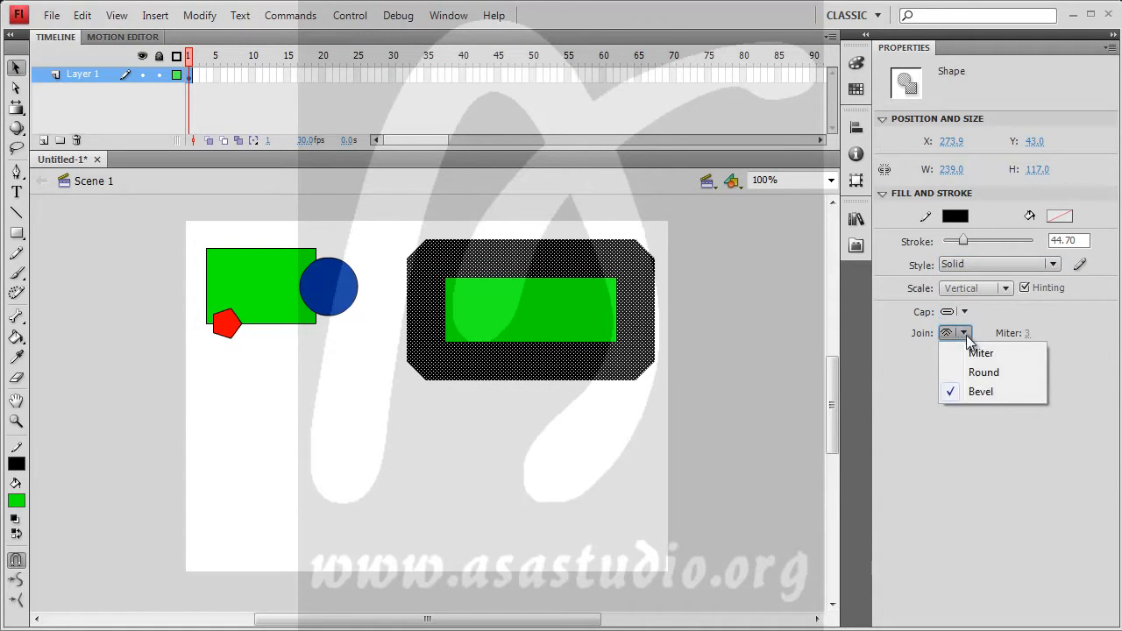
left_click(977, 370)
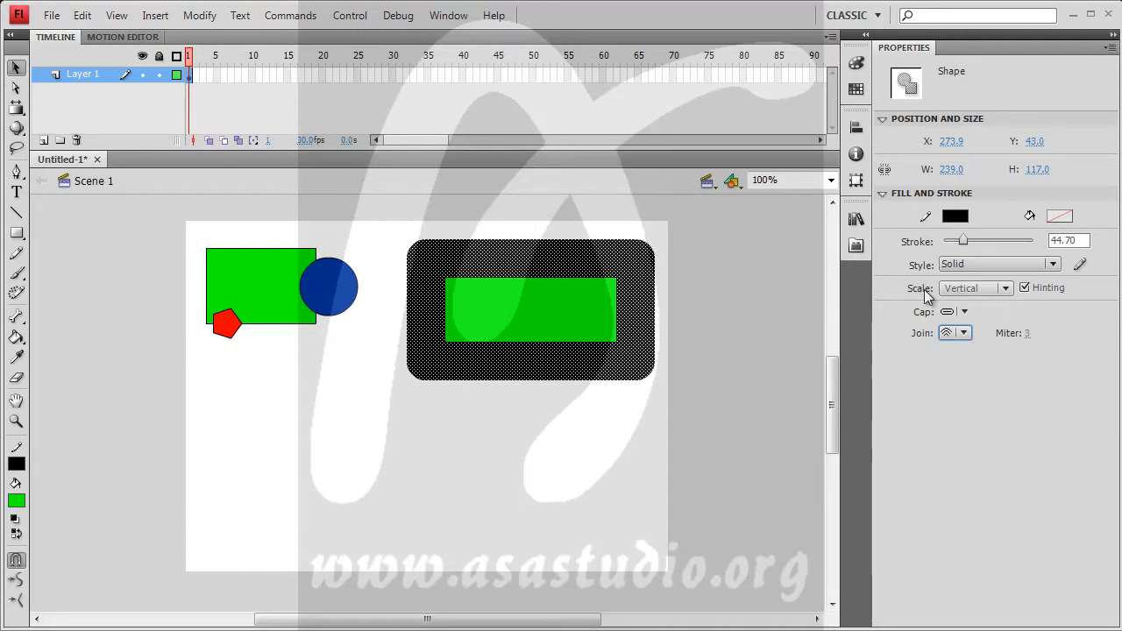
Compare the Miter and Round joins on the large rectangle's outline, choose Bevel, and deselect it
left_click(962, 333)
left_click(971, 352)
left_click(956, 335)
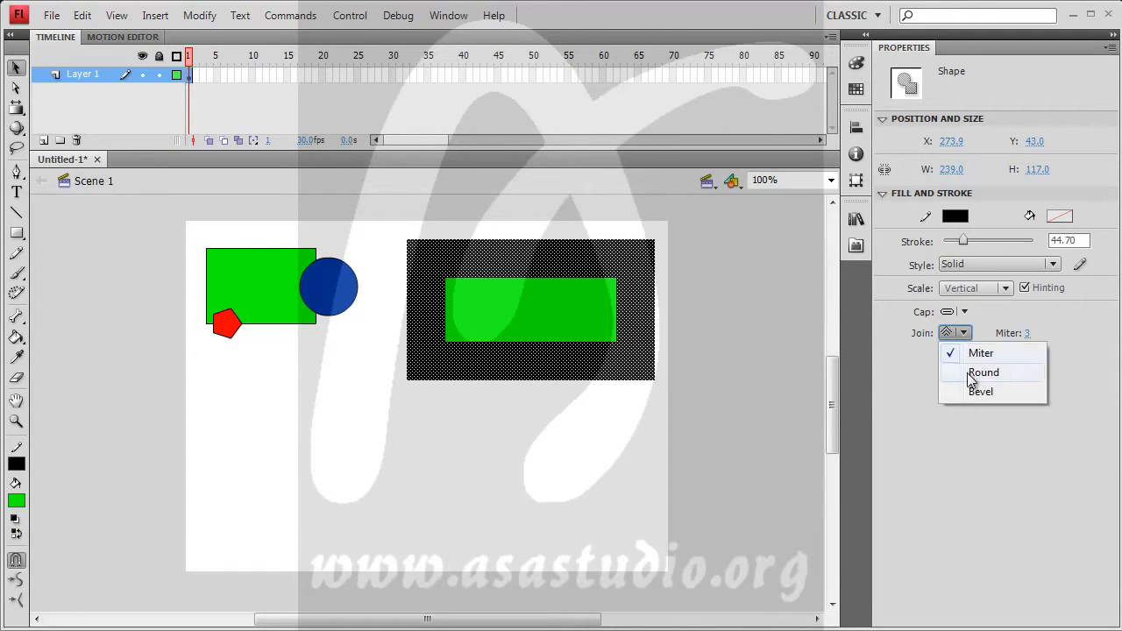
left_click(948, 373)
left_click(968, 332)
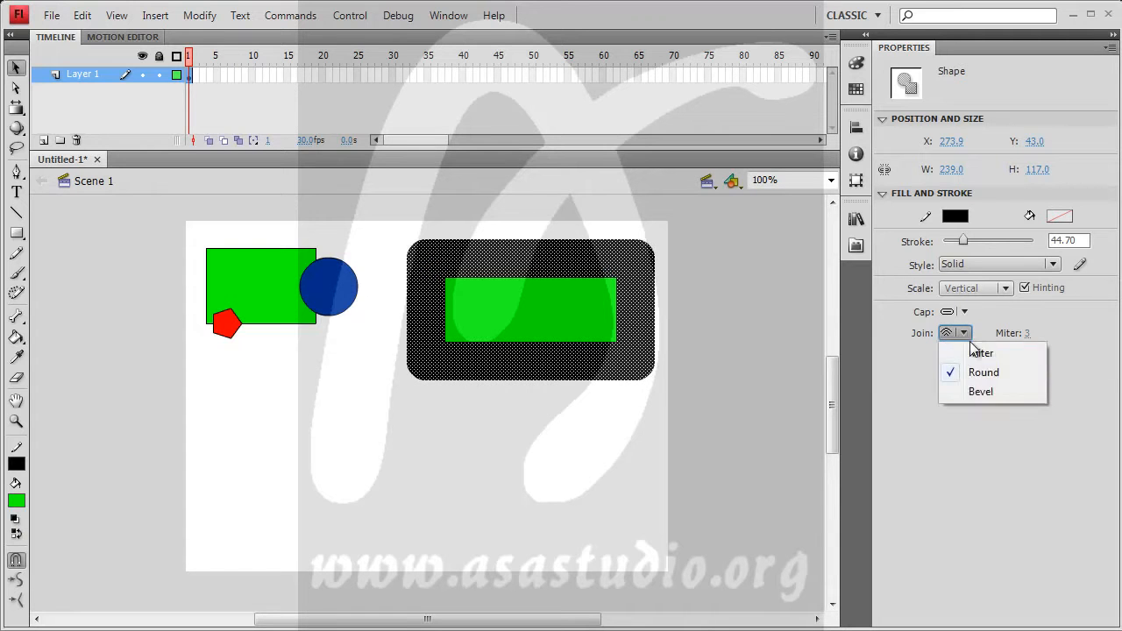
left_click(978, 389)
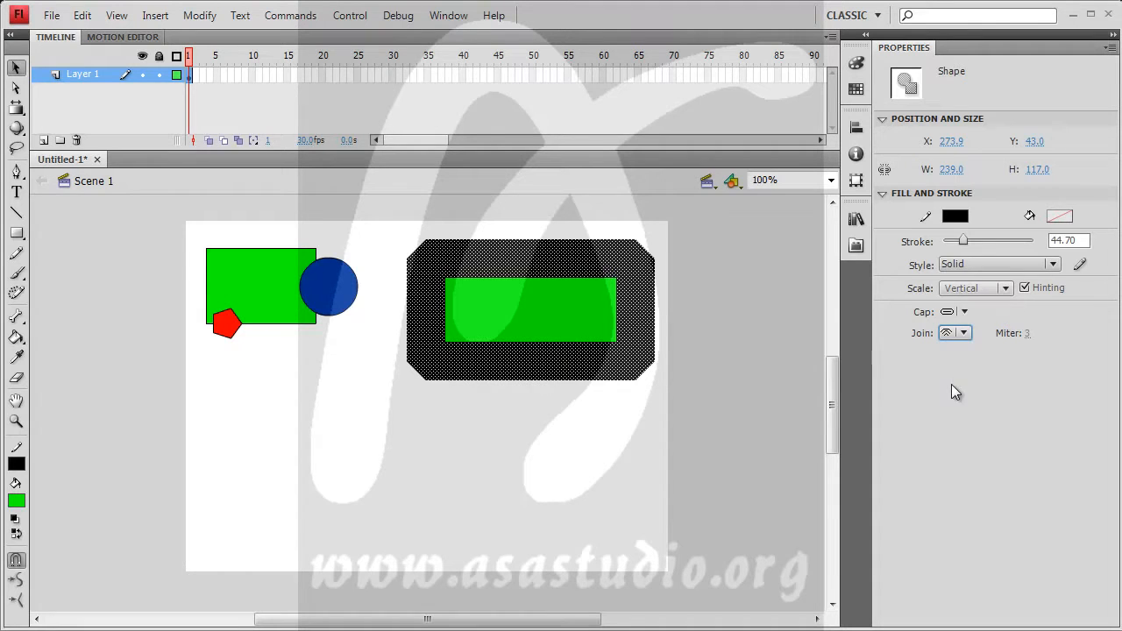
left_click(258, 375)
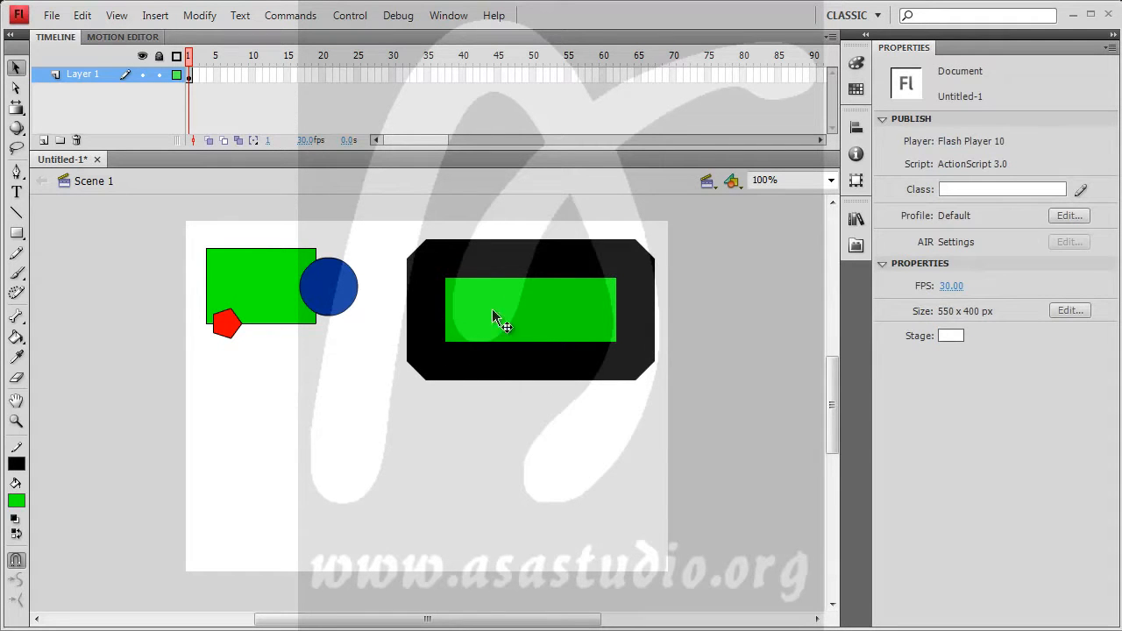
Select the large rectangle's fill and outline, try Sharp corners and another type in its custom stroke style settings, and cancel
left_click(513, 301)
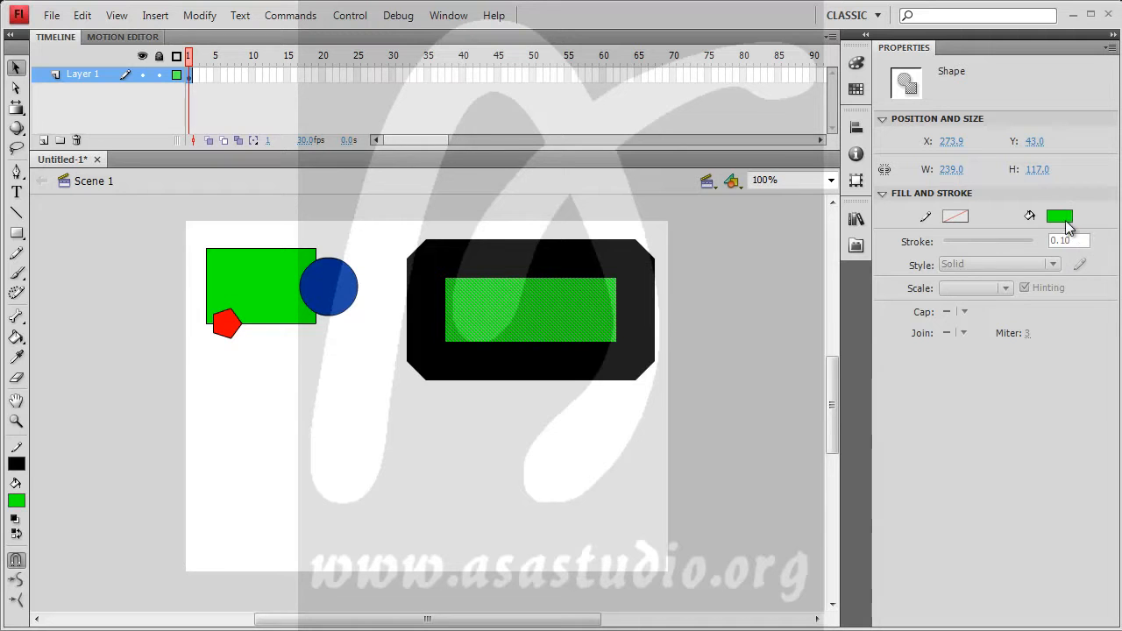
double_click(541, 300)
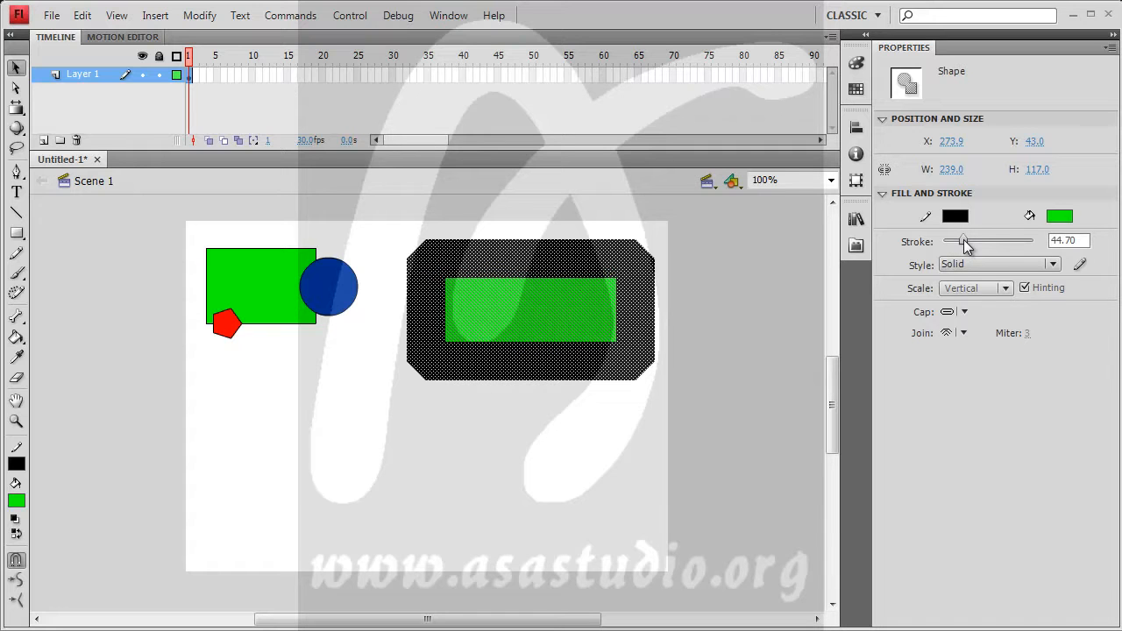
left_click(1023, 288)
left_click(1081, 265)
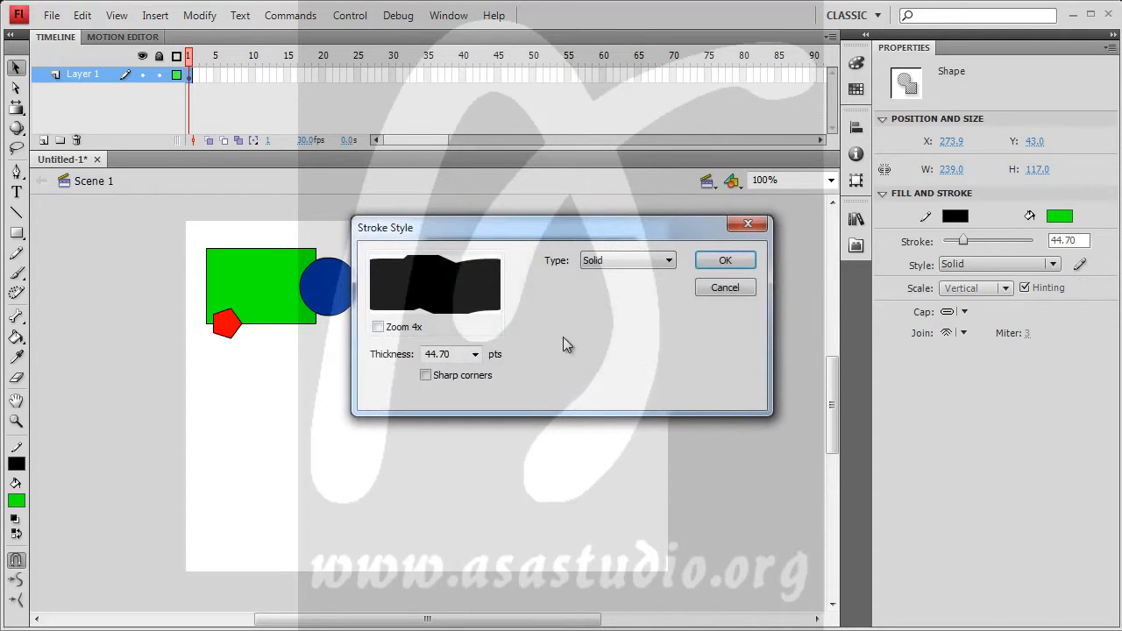
left_click_drag(562, 235, 516, 353)
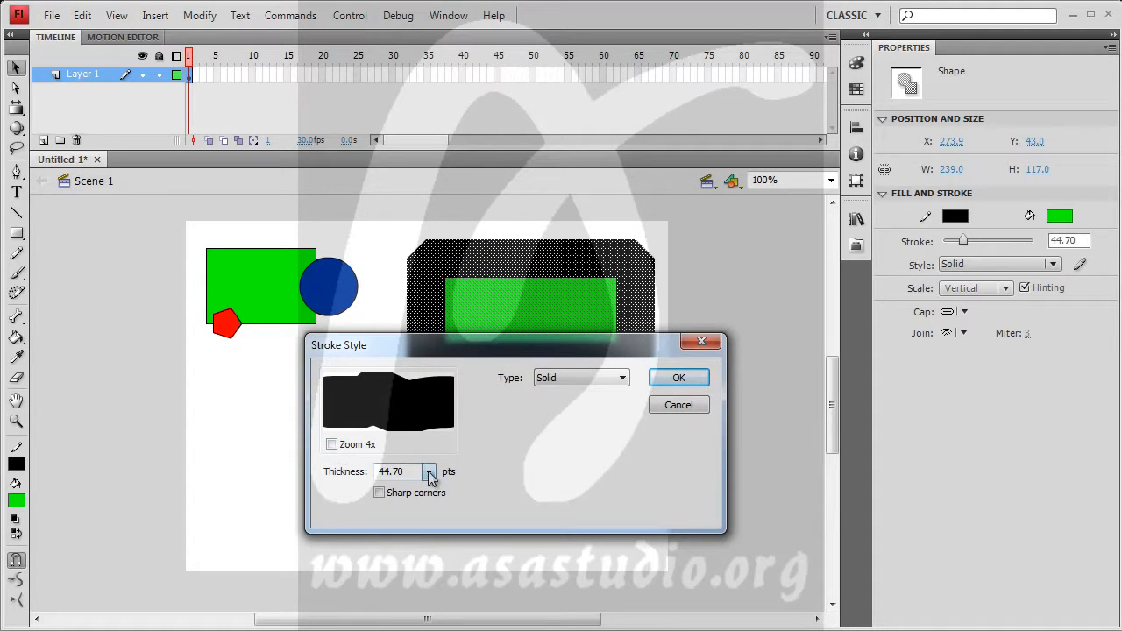
left_click(379, 493)
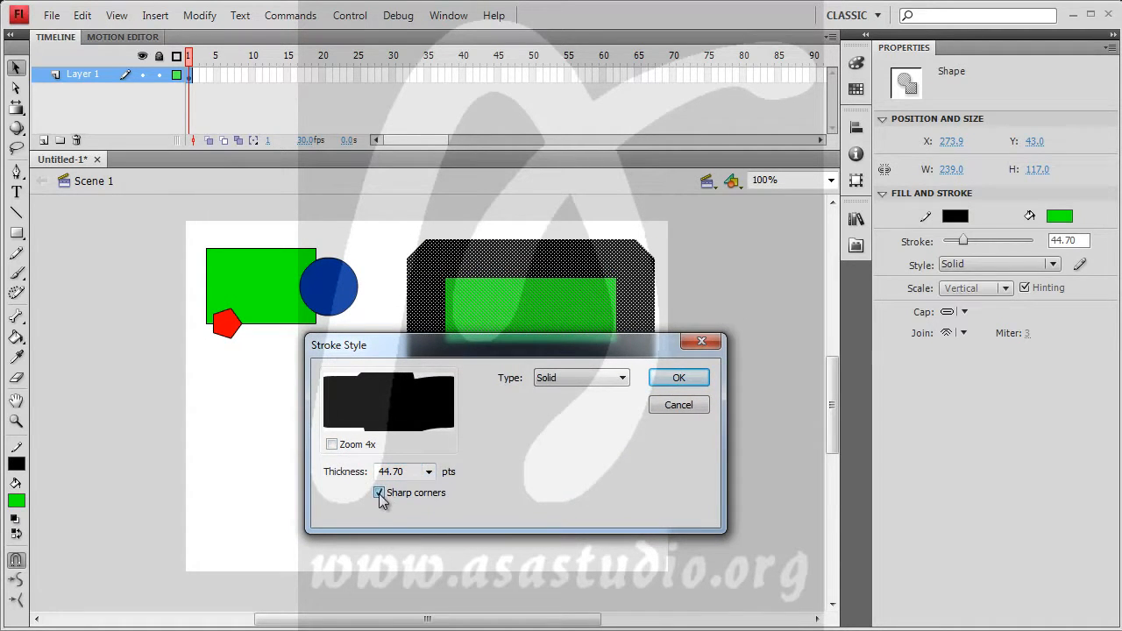
left_click(379, 494)
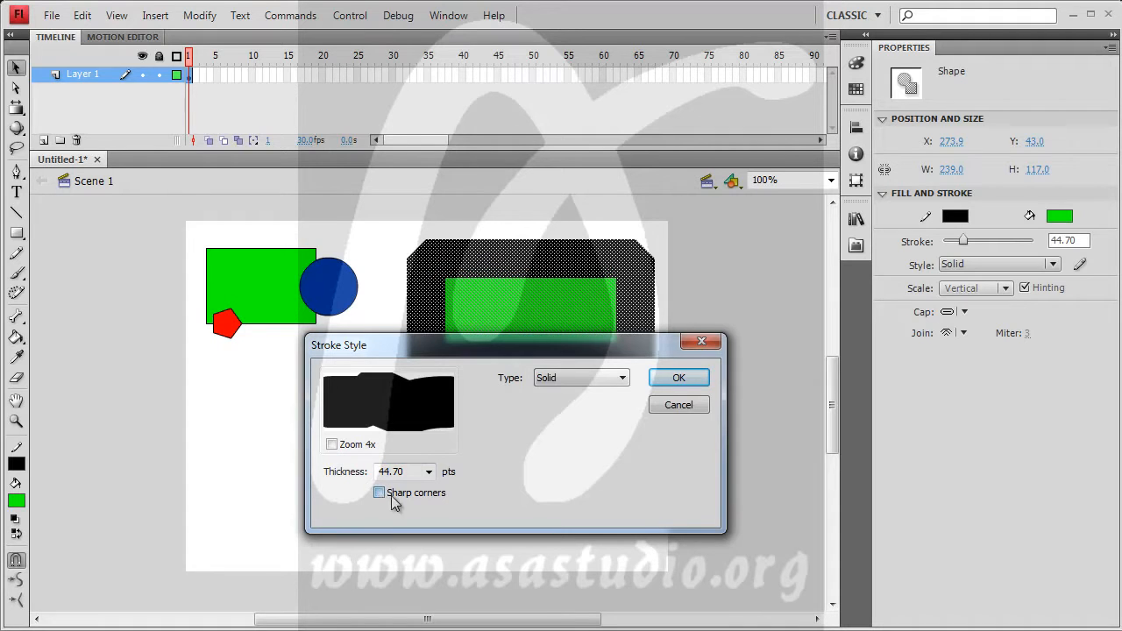
left_click(618, 377)
left_click(640, 456)
left_click(679, 406)
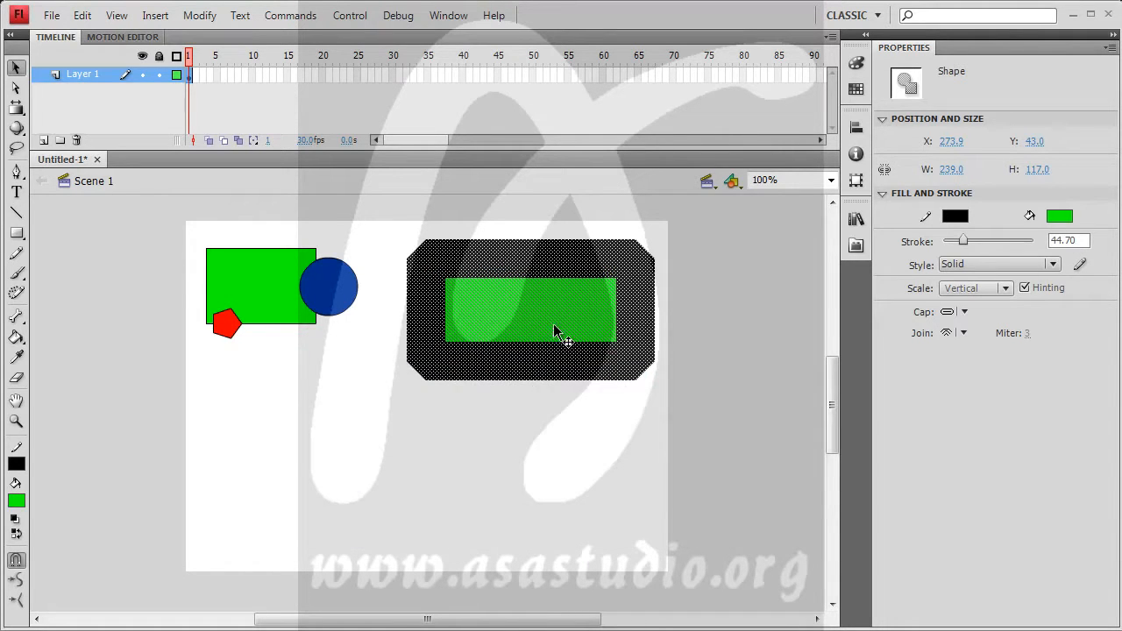
Draw a rectangle primitive about 244 by 120 px in the empty stage area below the small green rectangle
left_click(376, 397)
left_click_drag(367, 218, 788, 465)
left_click(15, 233)
left_click(18, 235)
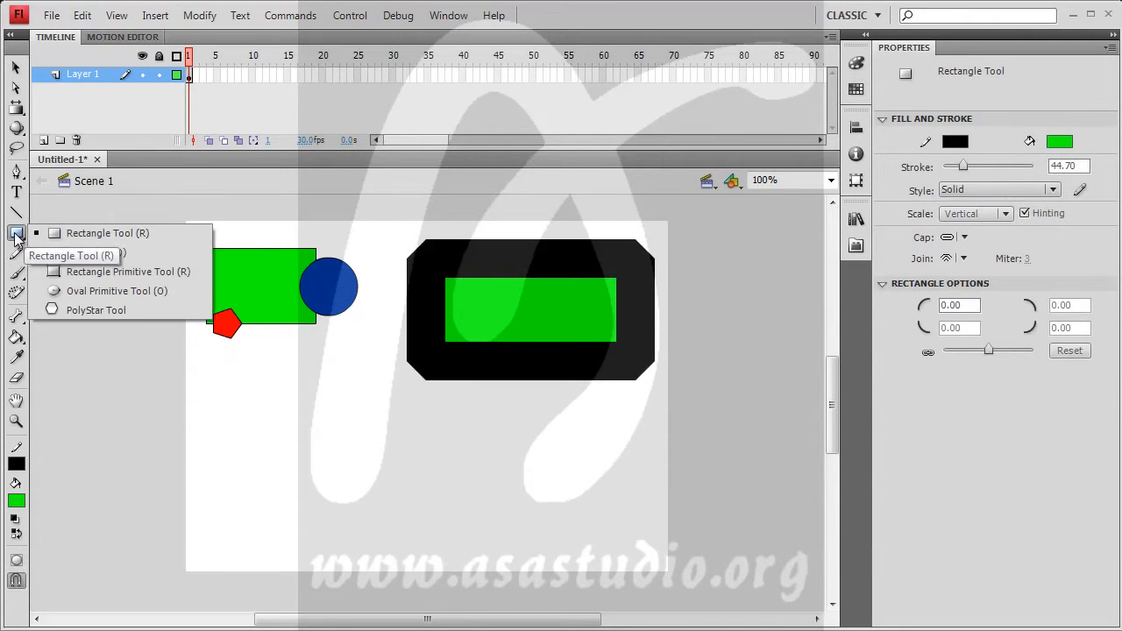
left_click(128, 272)
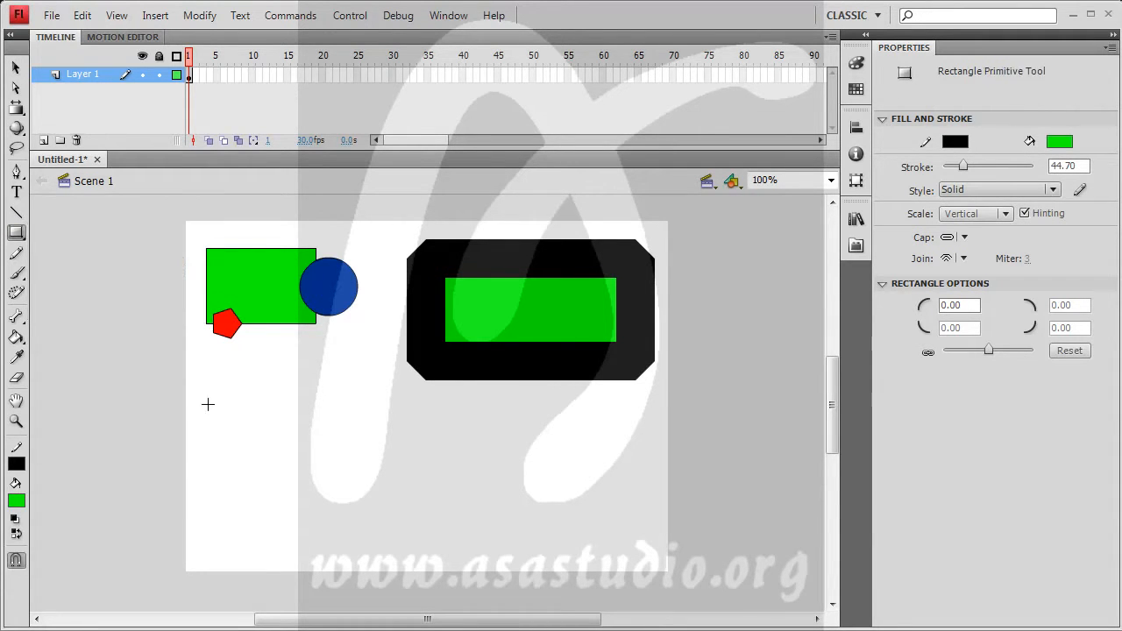
left_click_drag(209, 412, 424, 517)
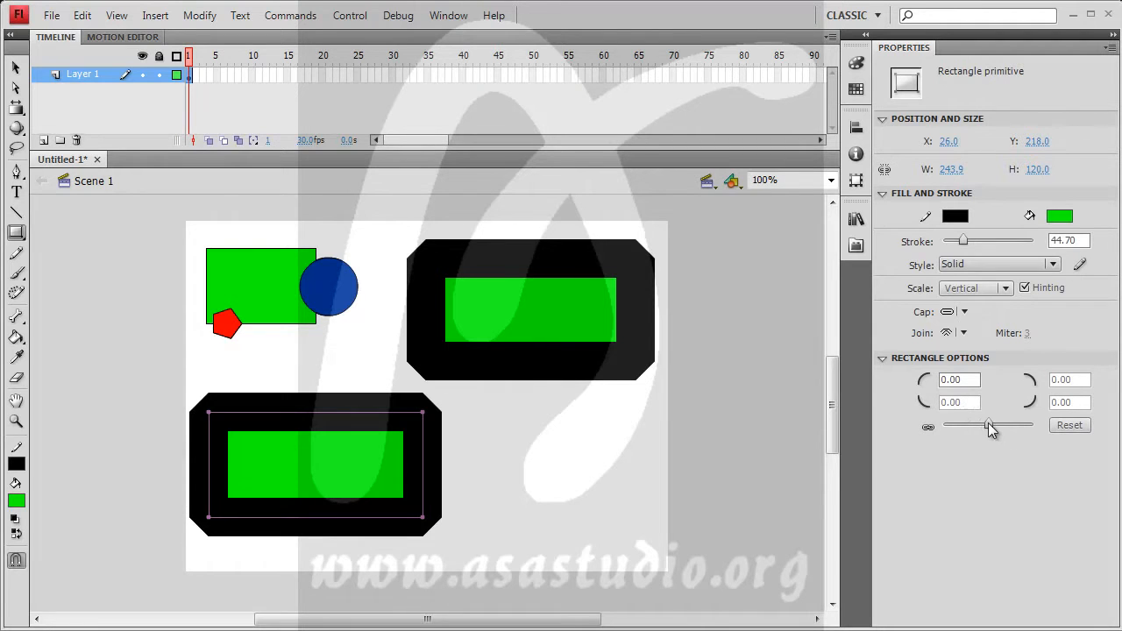
Try linked corner radii of 4 and then 12 on the new rectangle primitive
left_click(967, 381)
type("4")
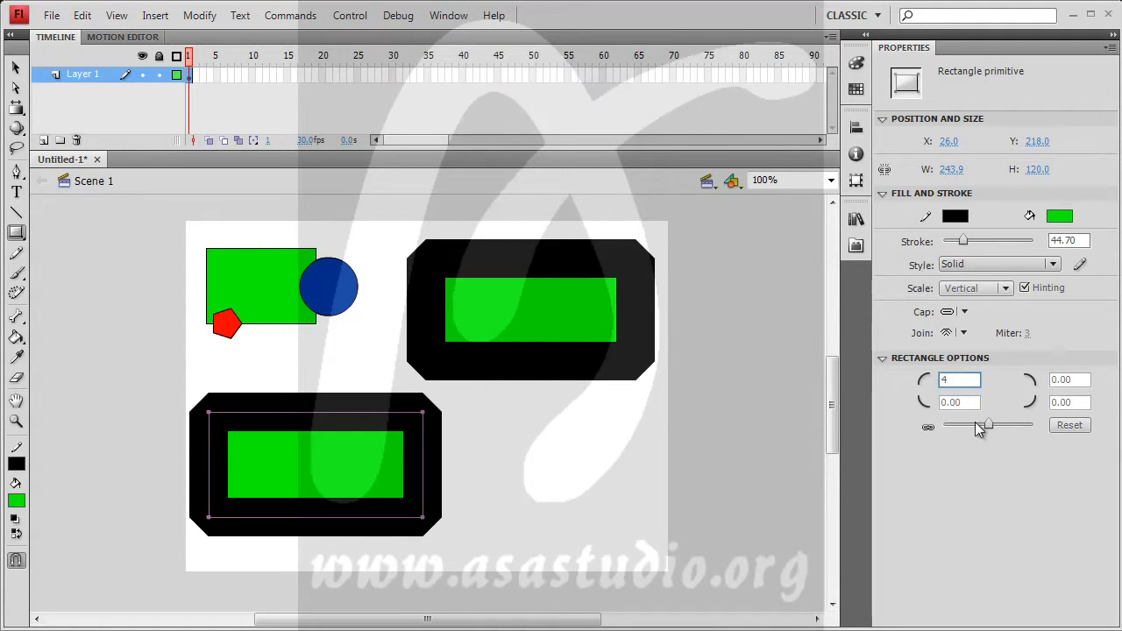
key("Return")
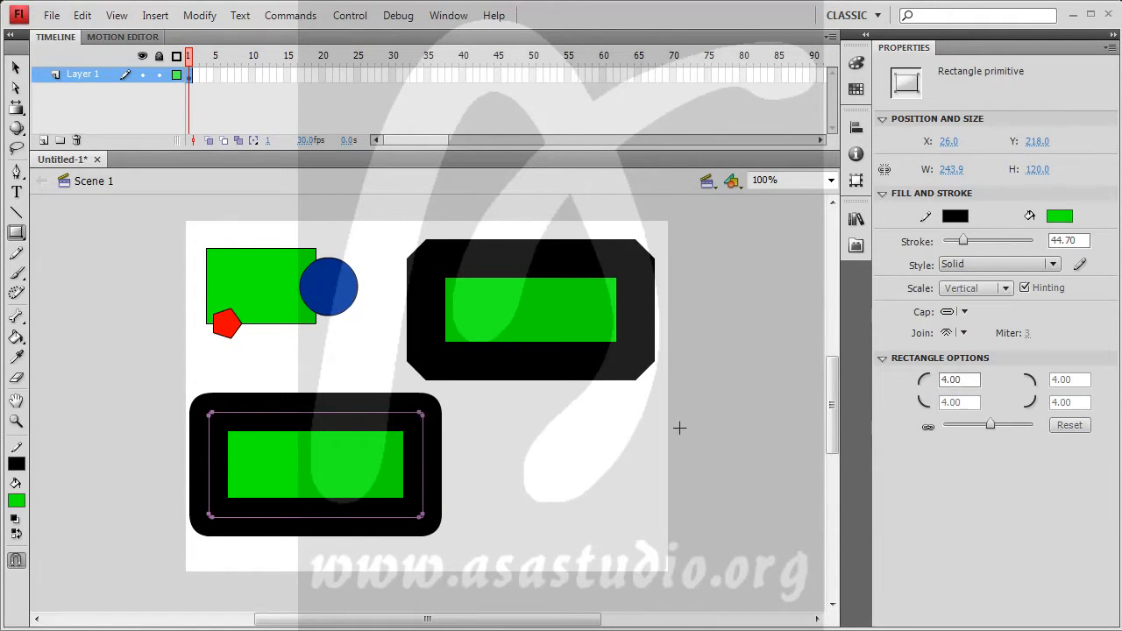
left_click(965, 379)
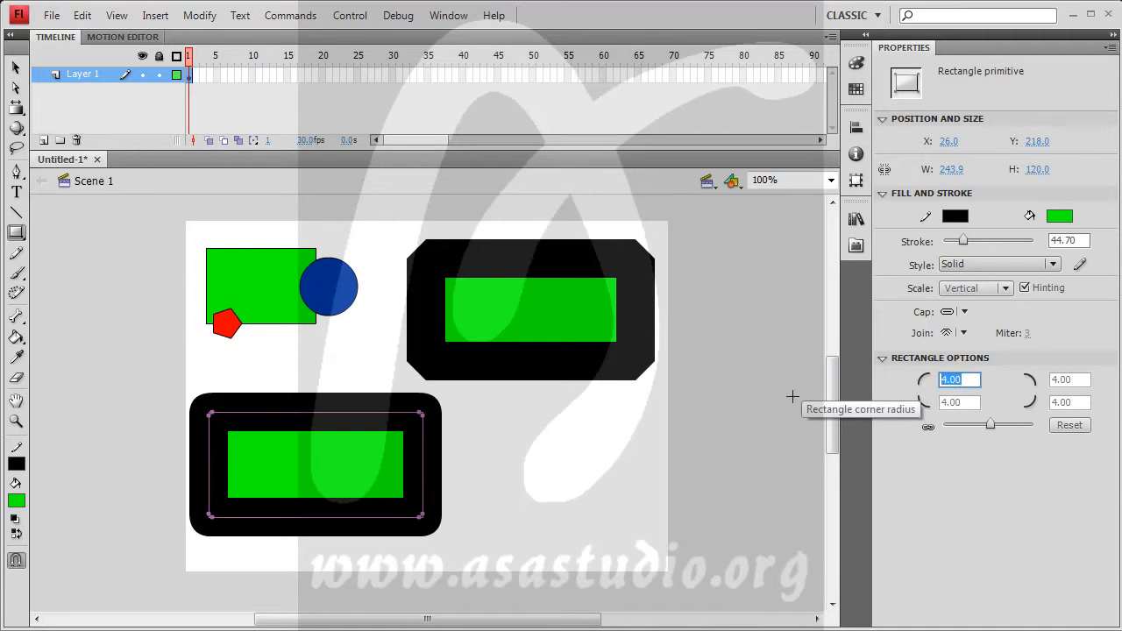
type("12")
key("Return")
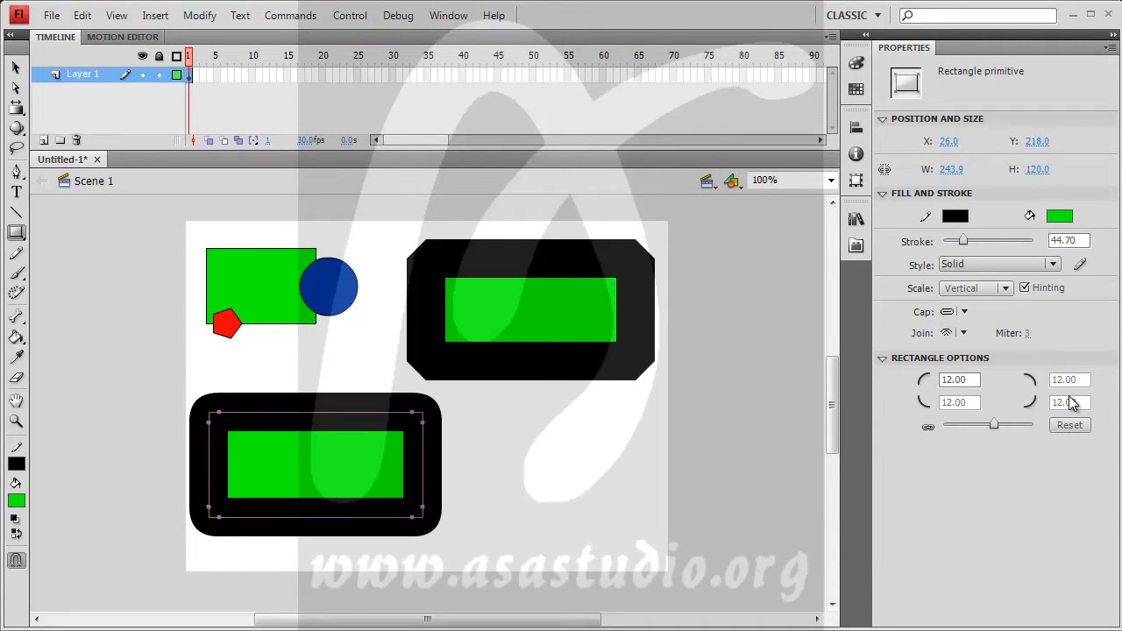
Unlink the rectangle primitive's corner radii and set both left corners to 4
left_click(928, 429)
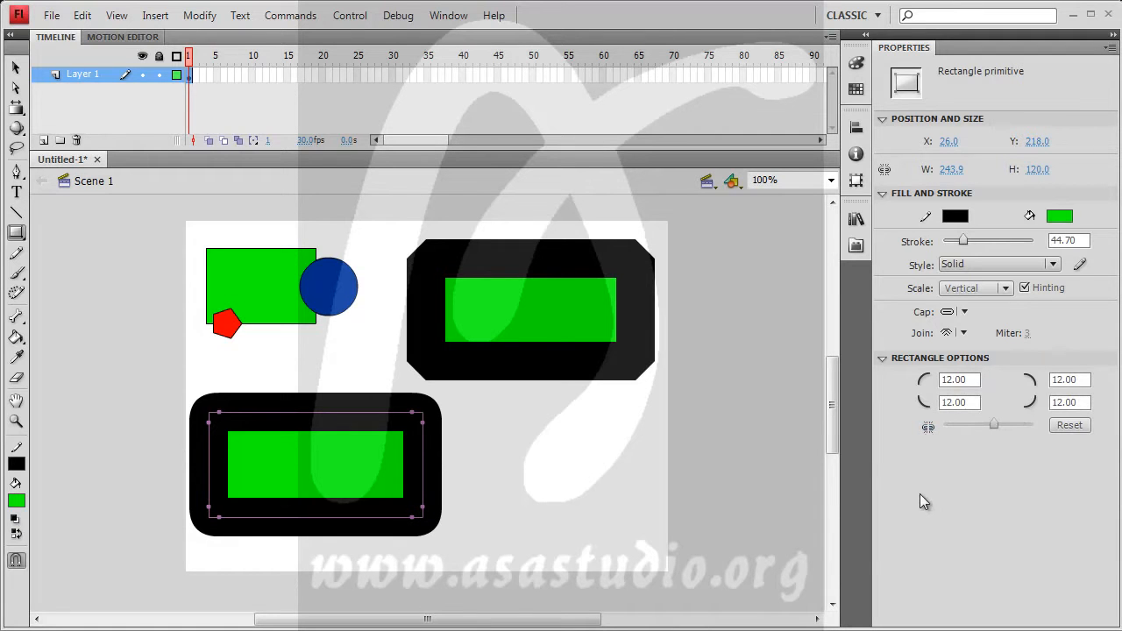
left_click(974, 379)
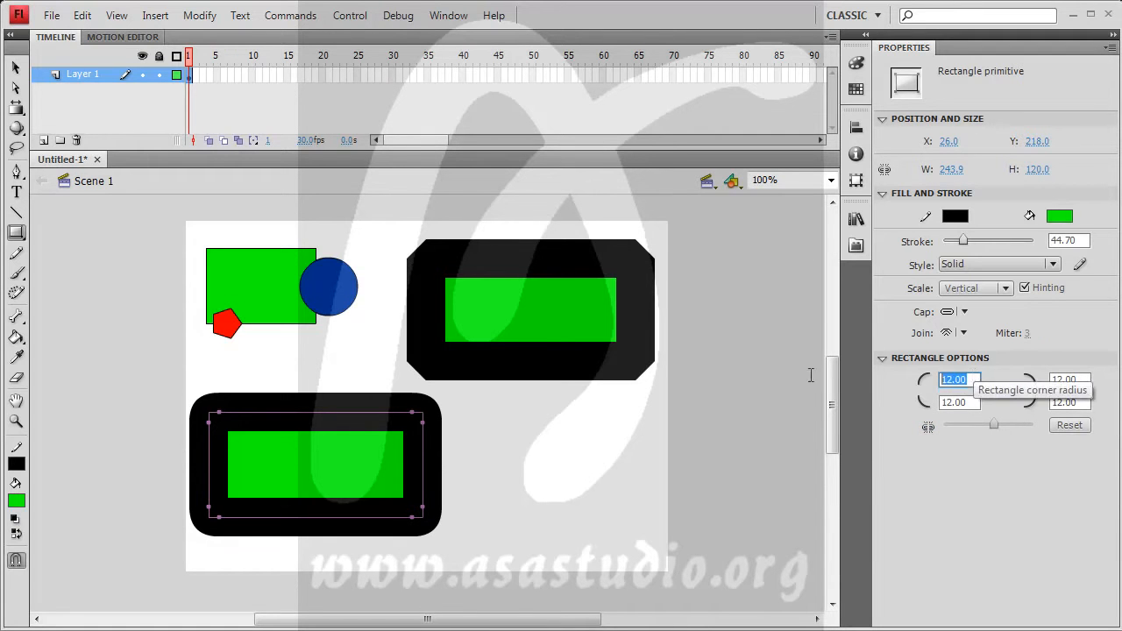
type("4")
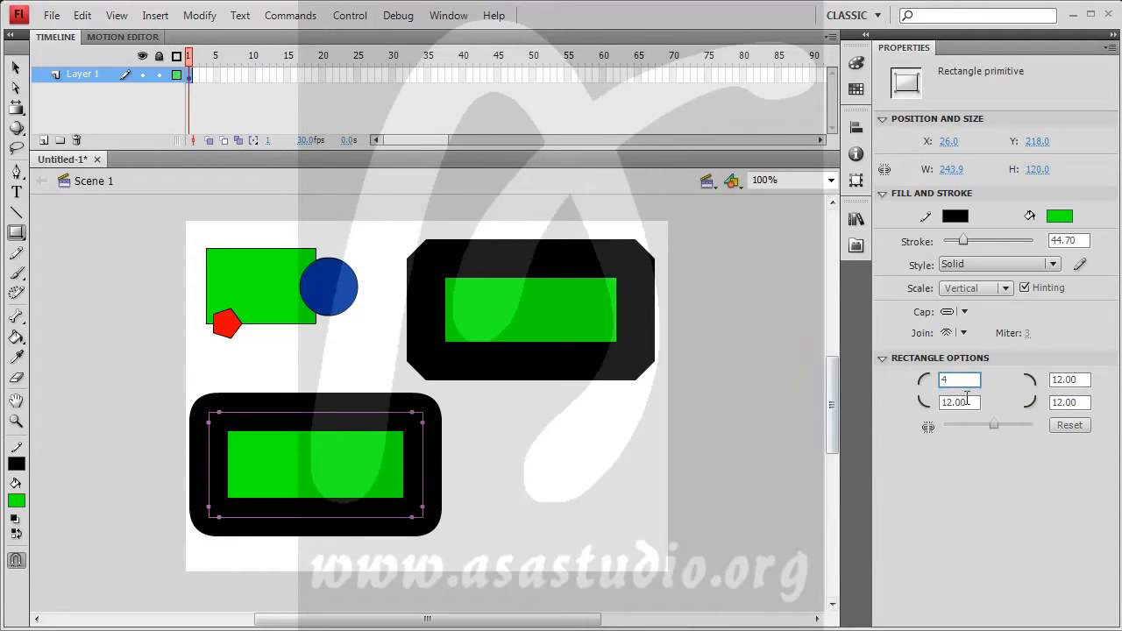
left_click(969, 403)
type("4")
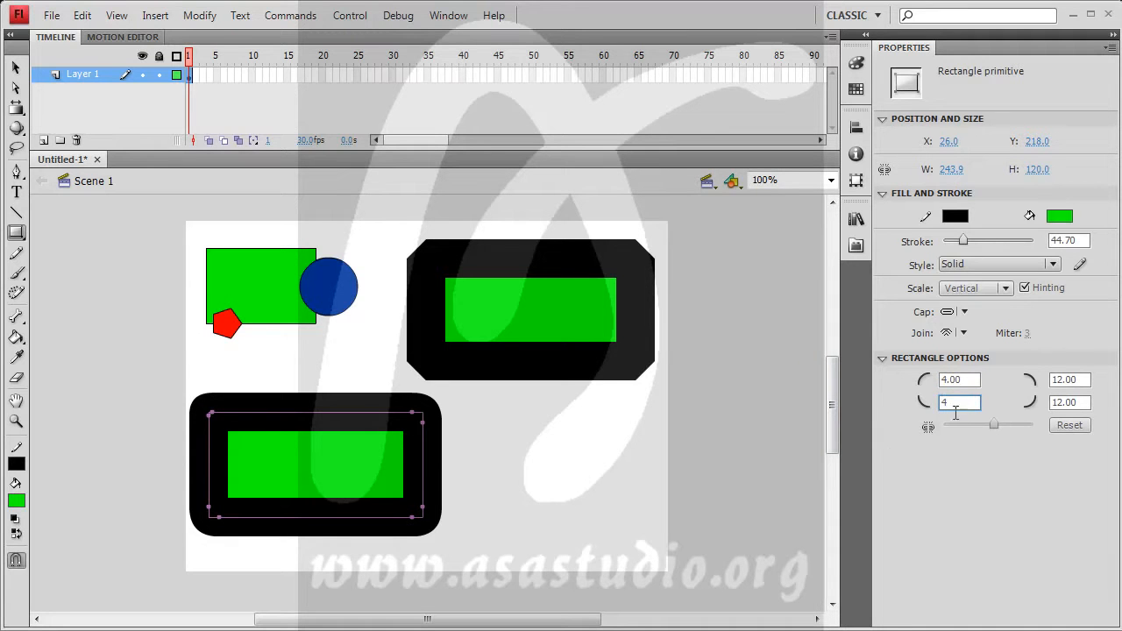
left_click(969, 378)
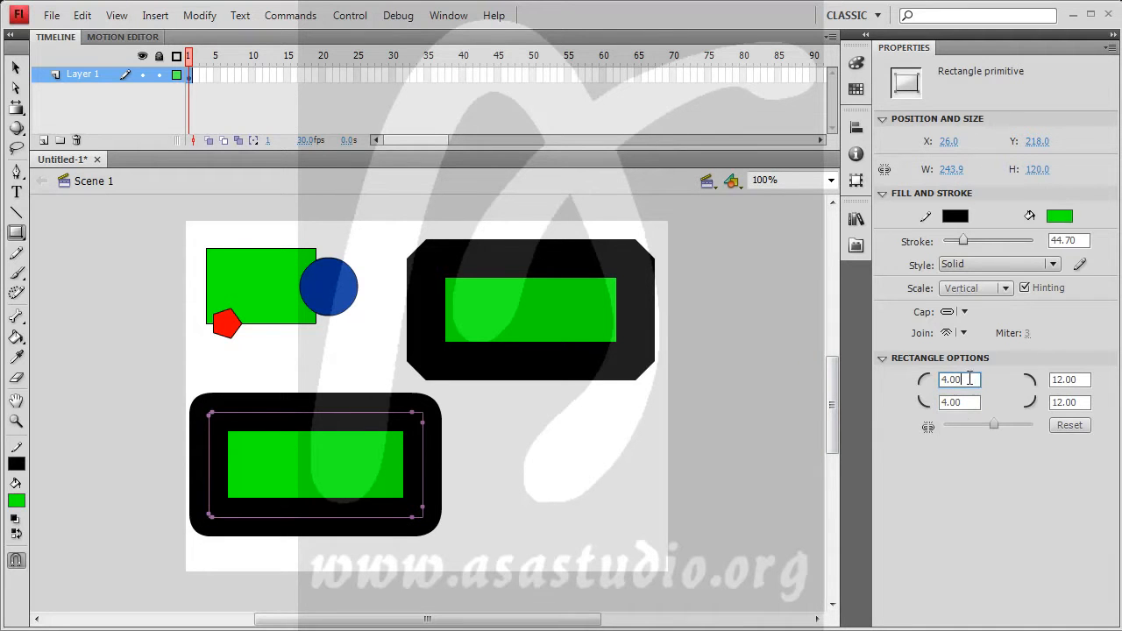
Set both right corners of the rectangle primitive to a radius of 40 and reduce its stroke to 3.90
left_click(1083, 379)
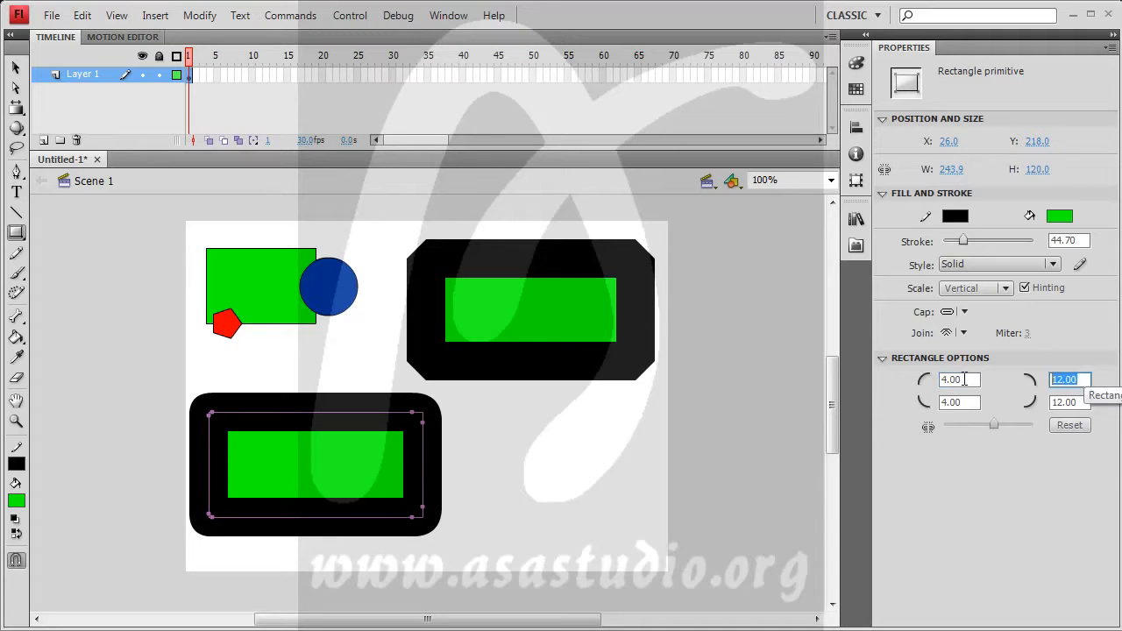
type("40")
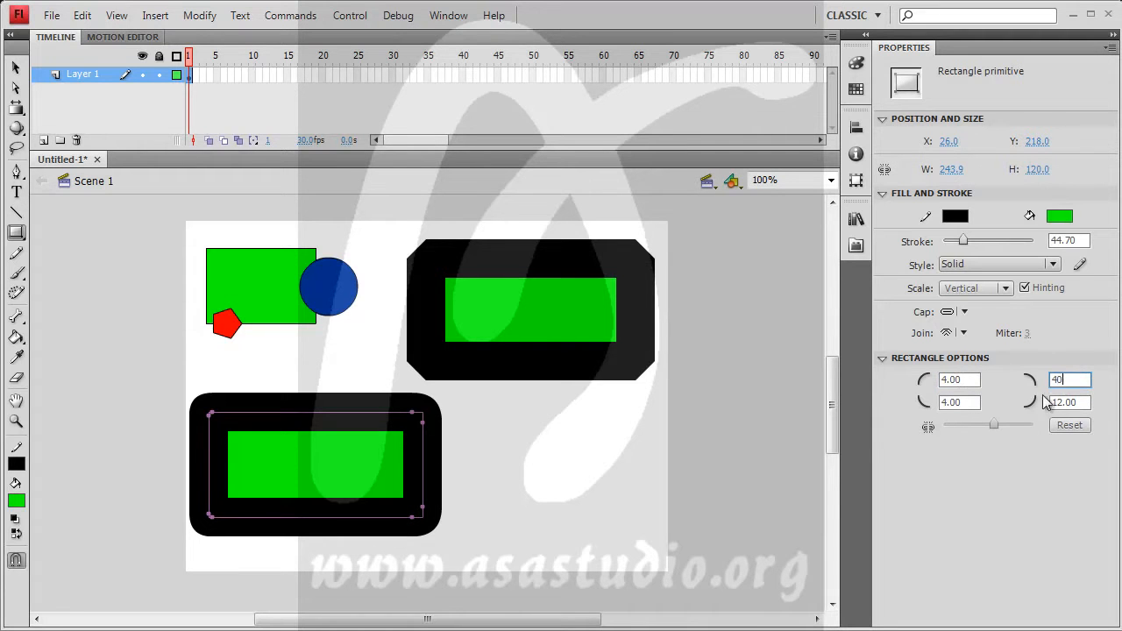
key("Tab")
type("4")
type("00")
key("Tab")
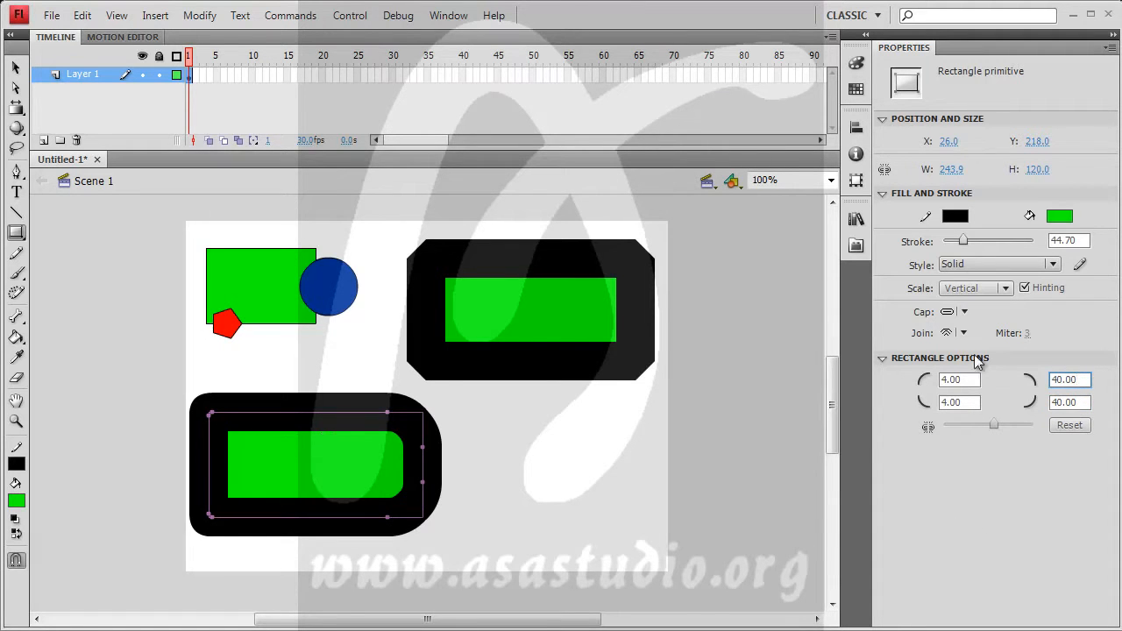
left_click_drag(968, 243, 944, 249)
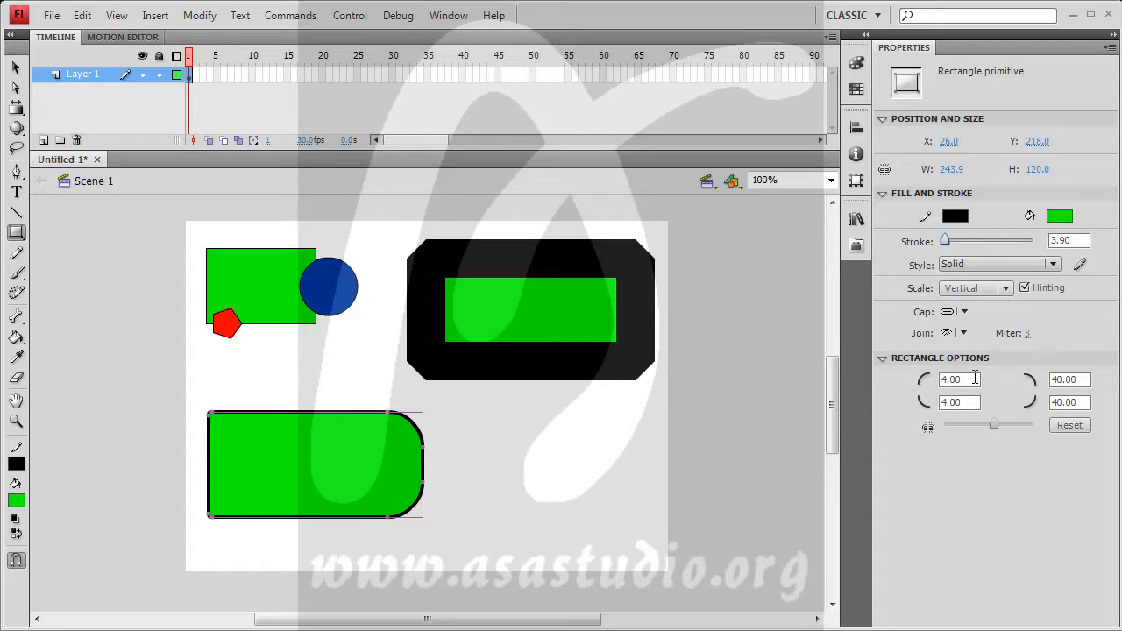
Add a new layer above Layer 1, and lock and hide Layer 1
left_click(44, 140)
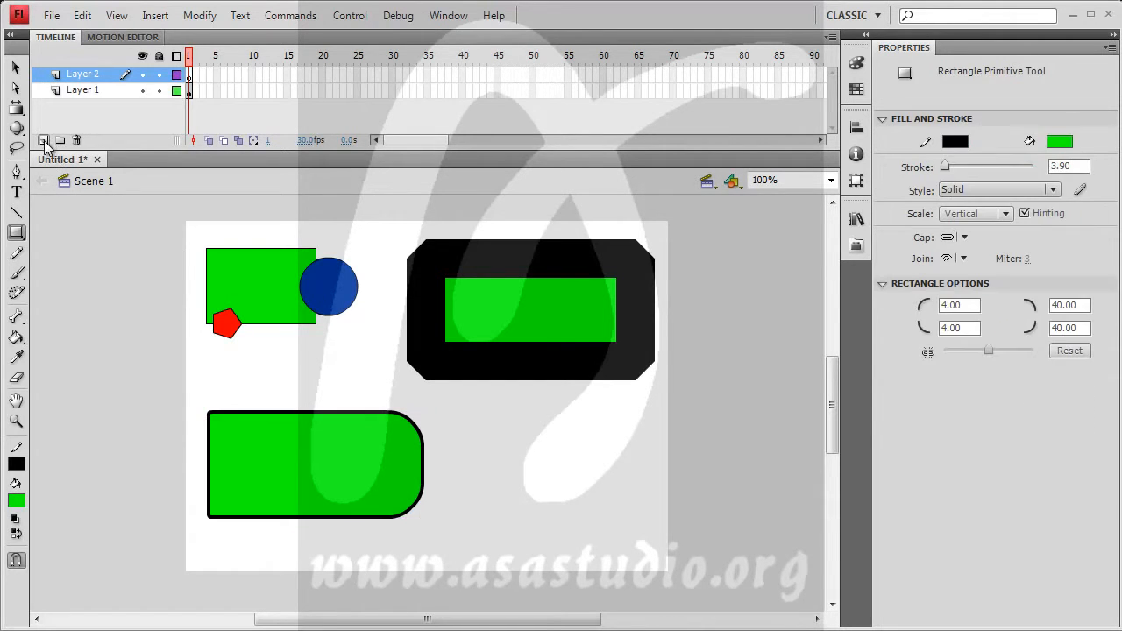
left_click(158, 90)
left_click(142, 91)
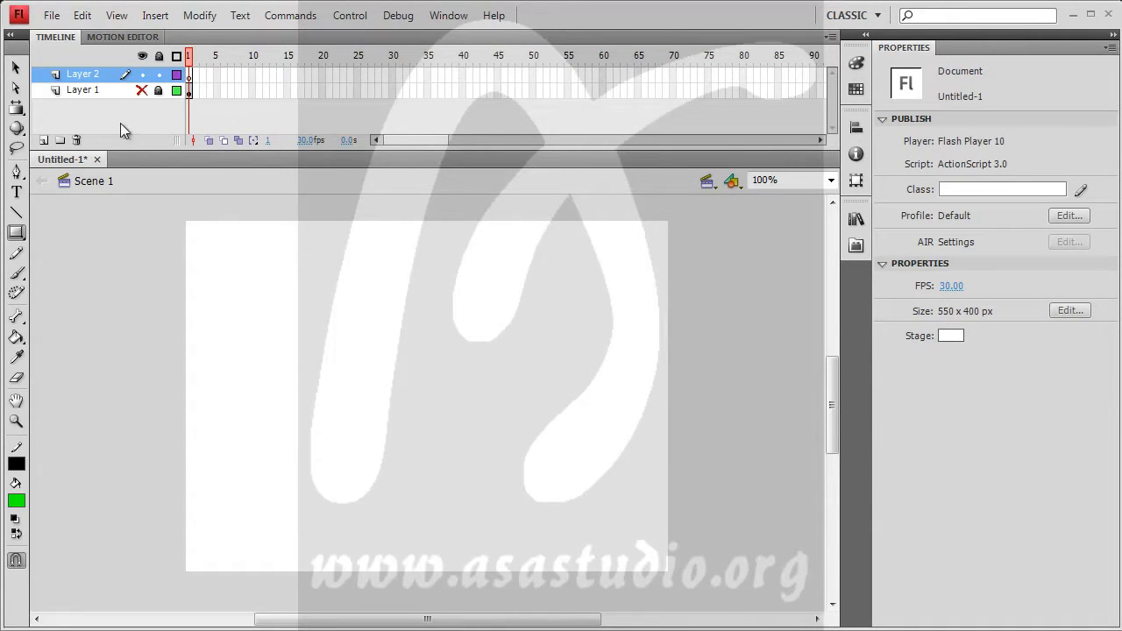
Draw a green oval with a black outline in the upper-left half of the stage using the Oval tool
left_click(16, 232)
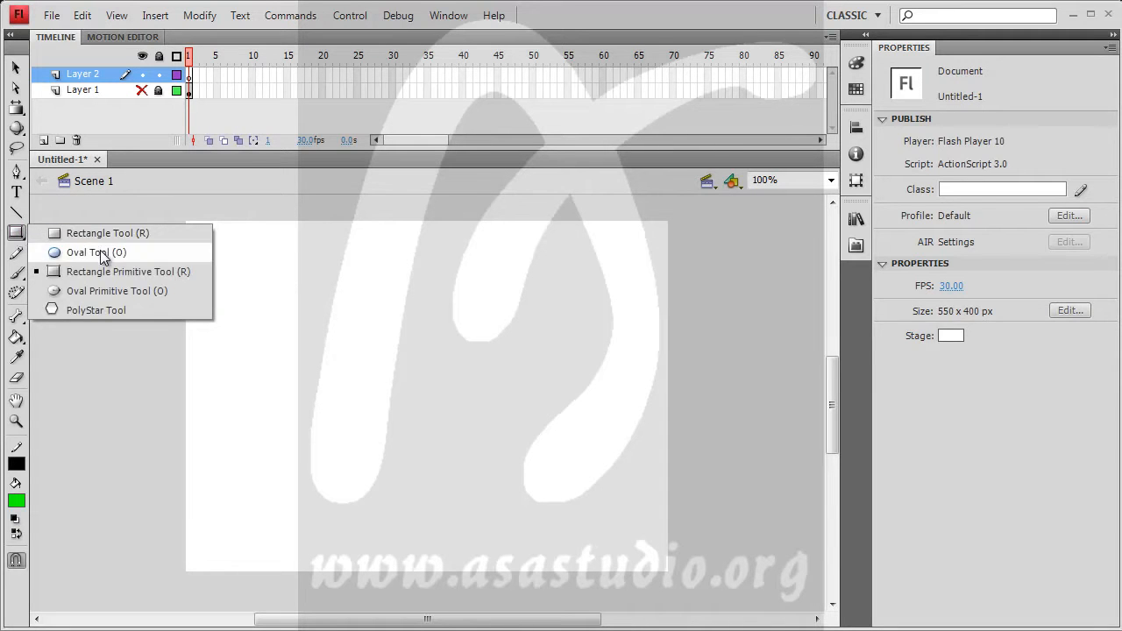
left_click(77, 250)
left_click_drag(263, 261, 443, 402)
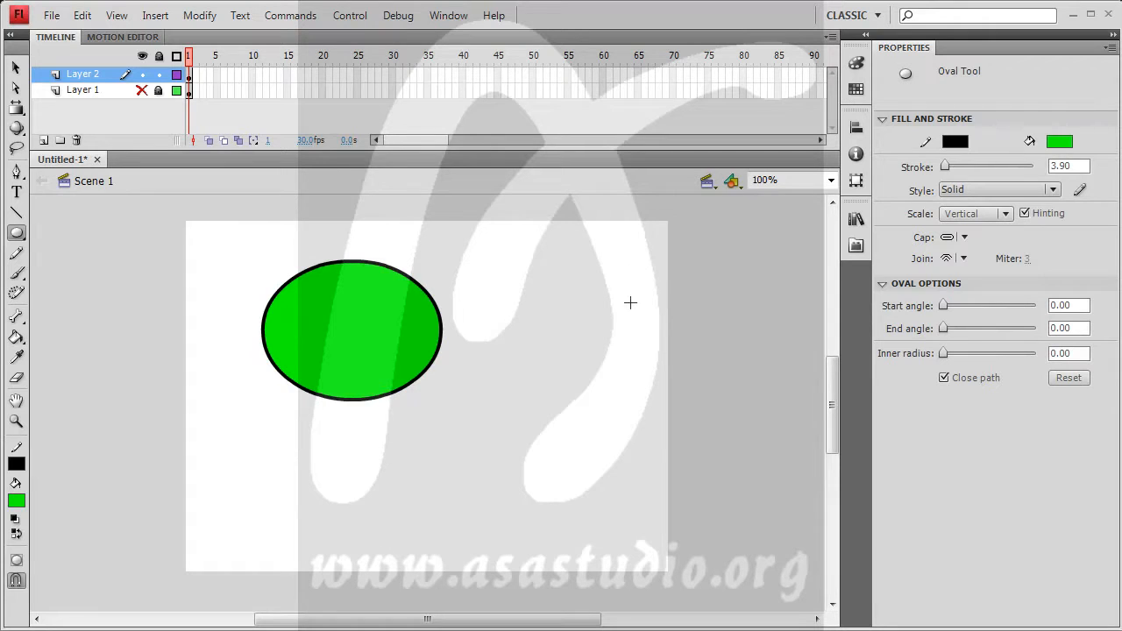
Try a start angle of about 156, end angle of about 245 and inner radius of about 77, then reset the oval options
left_click_drag(946, 303, 1006, 327)
left_click_drag(942, 353, 1014, 353)
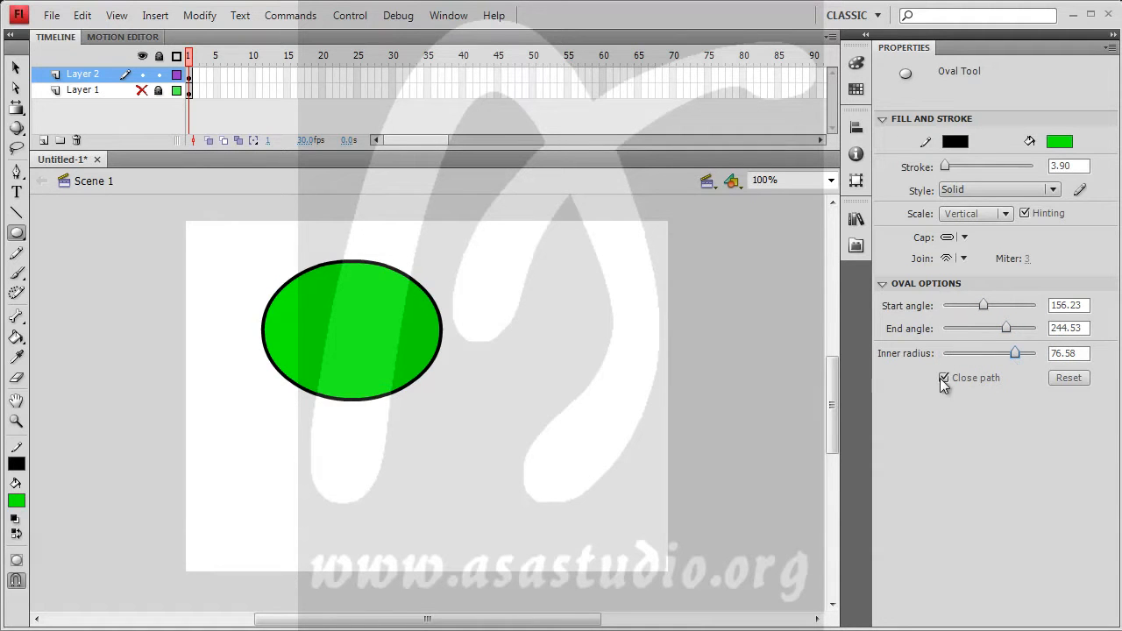
left_click(1068, 378)
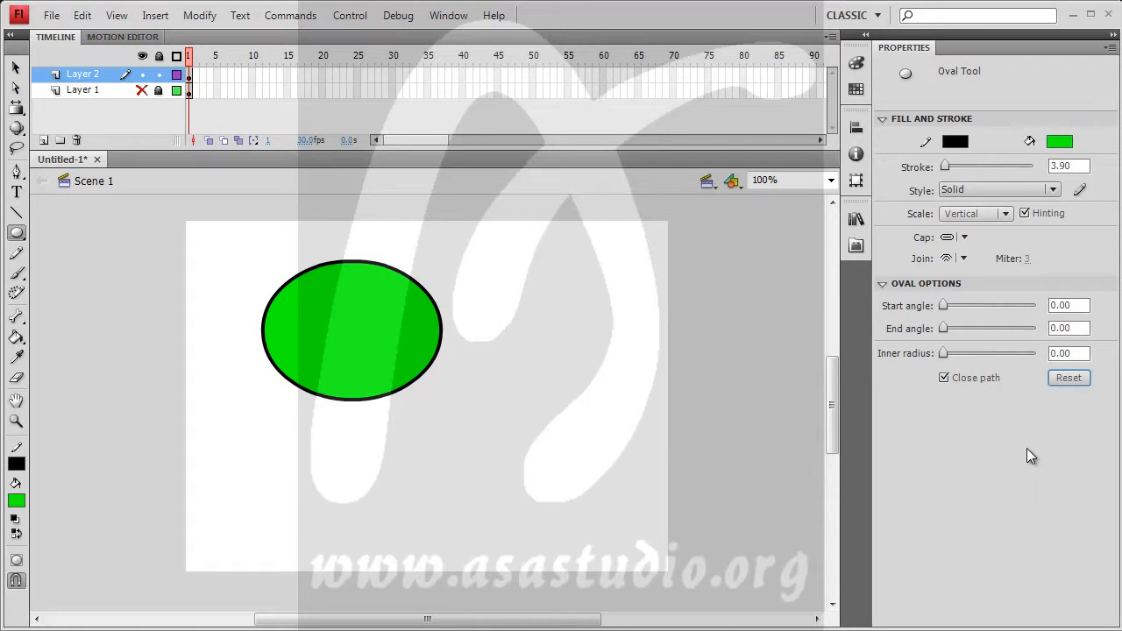
Try the Dashed stroke style, switch to Hairline, and set the oval's start angle to about 163, end angle about 173 and inner radius about 55
left_click(1012, 191)
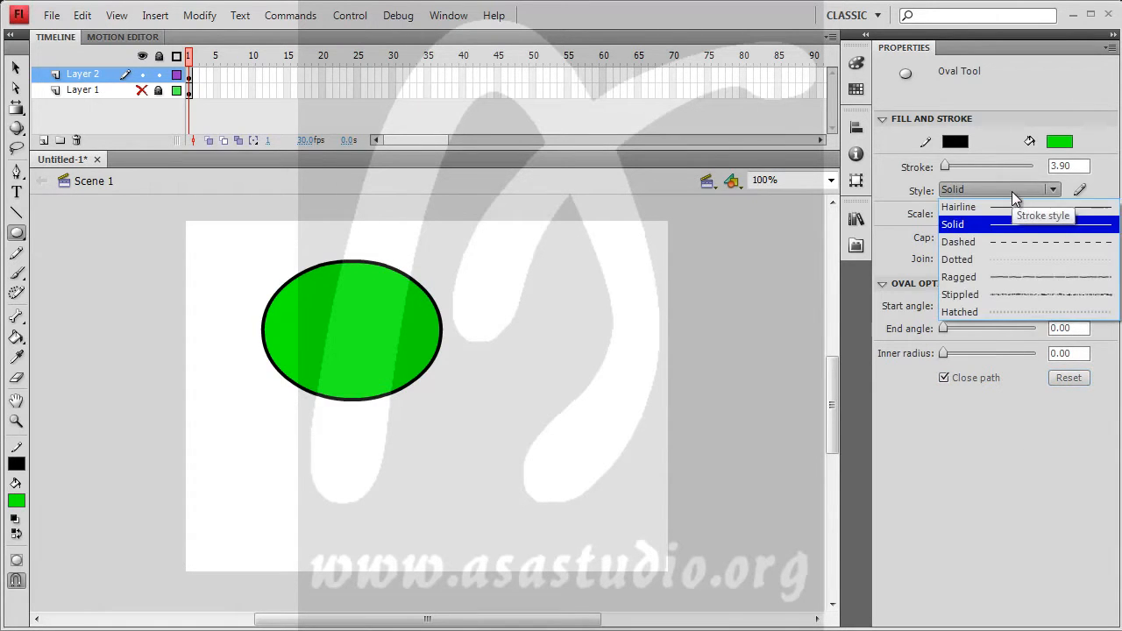
left_click(1014, 252)
left_click_drag(942, 316, 994, 354)
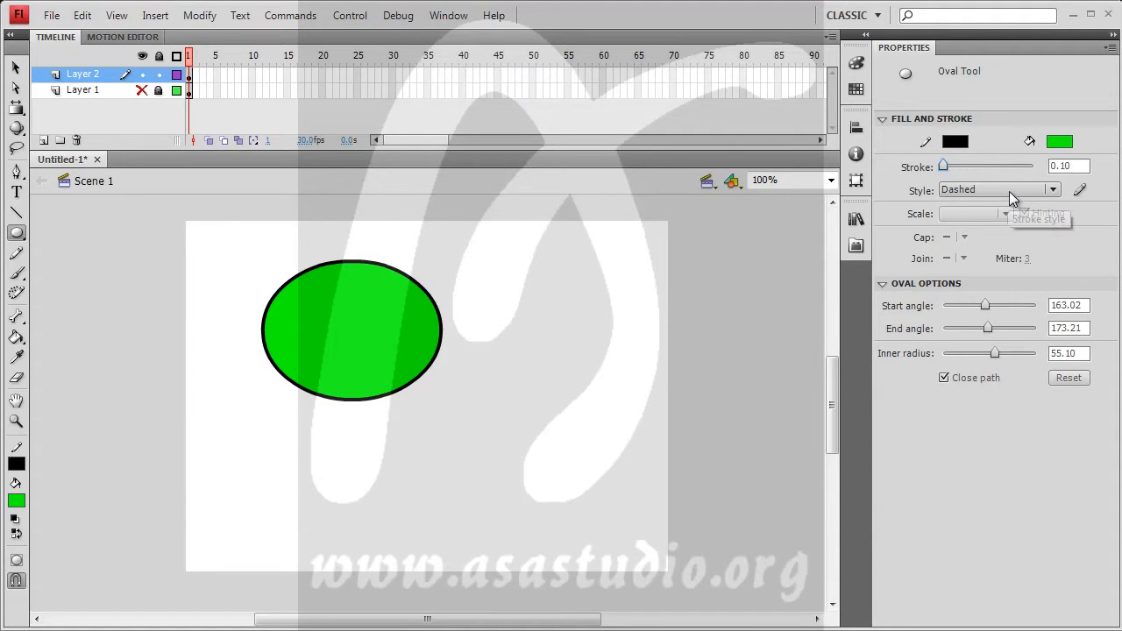
left_click(1008, 190)
left_click(1011, 211)
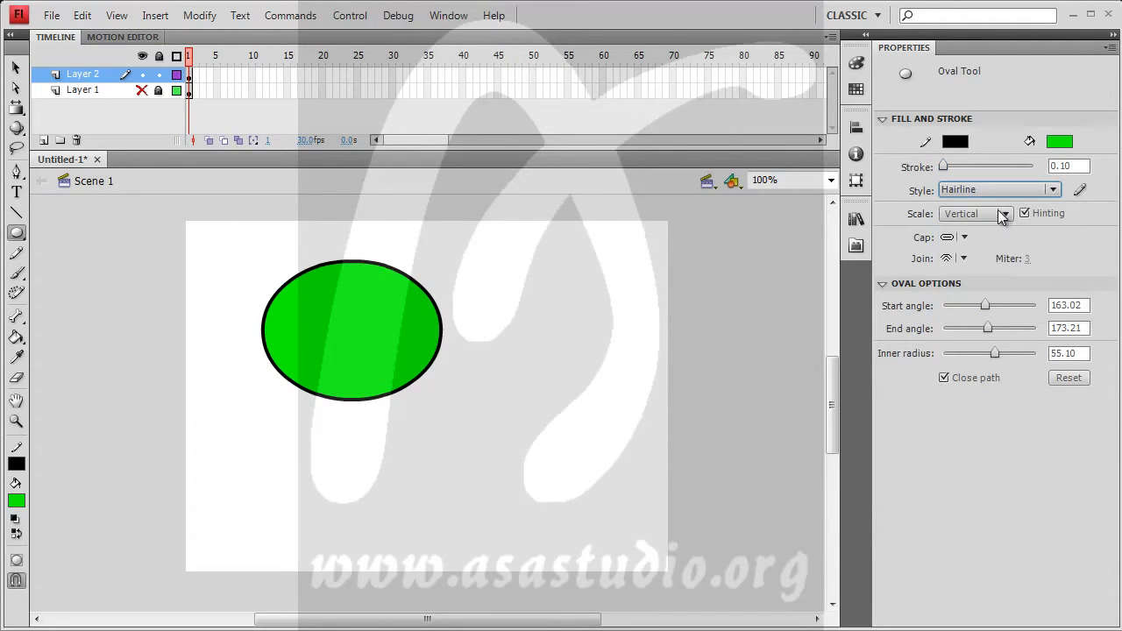
left_click(1004, 216)
left_click(998, 235)
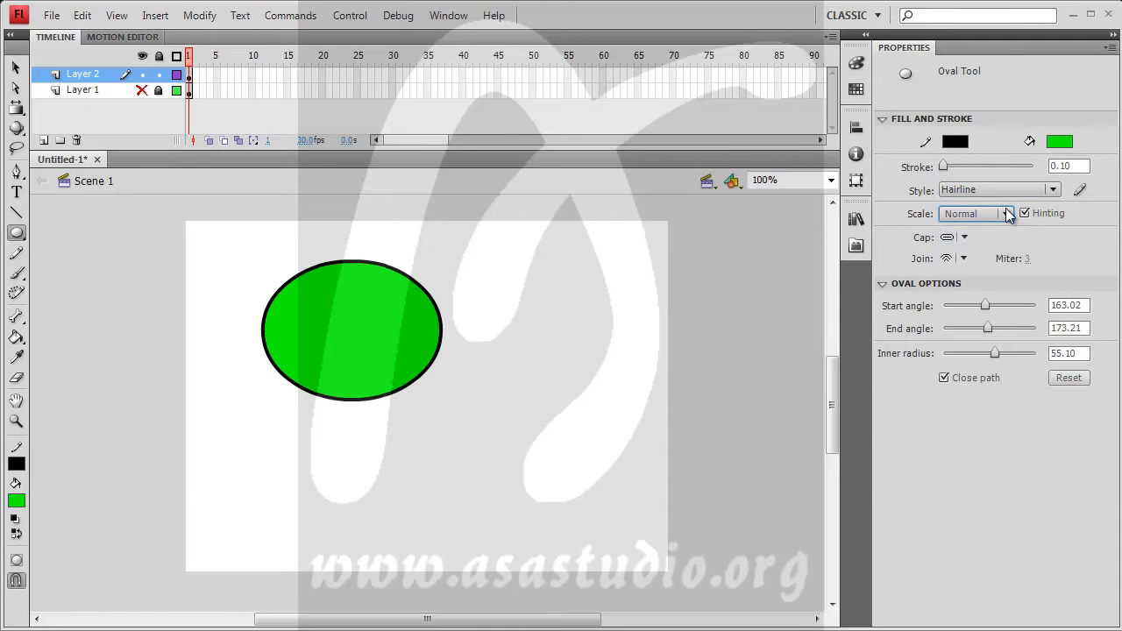
Reduce the oval's start angle to about 88 and draw a ring segment in the lower-right area of the stage
mouse_move(984, 305)
left_mouse_down()
mouse_move(955, 305)
mouse_move(973, 305)
left_mouse_up()
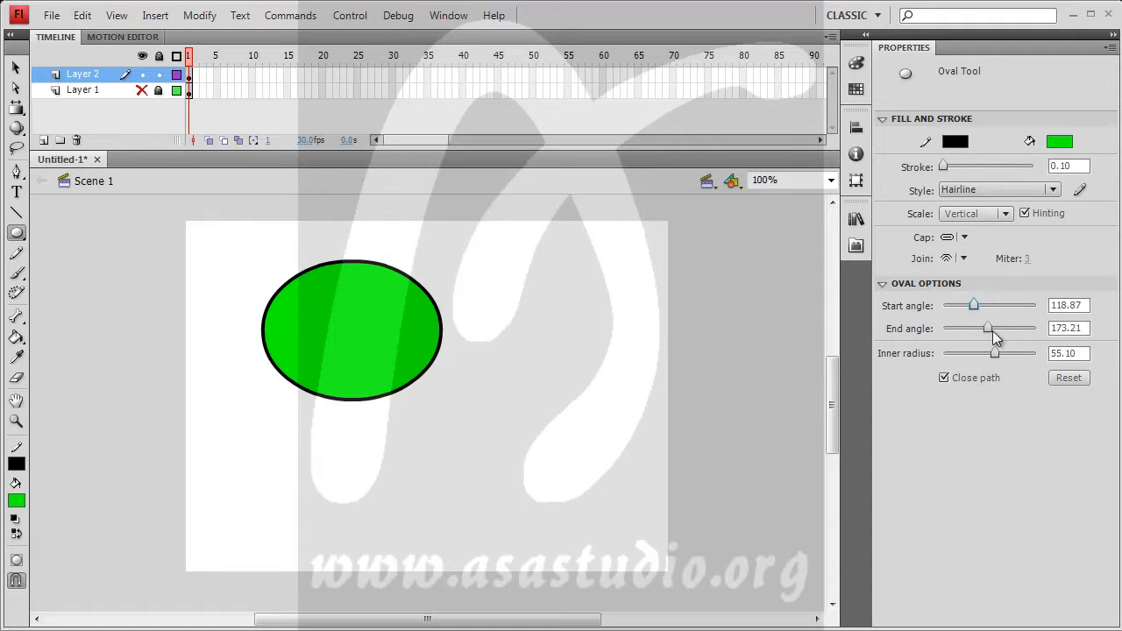
left_click_drag(975, 311, 967, 311)
left_click_drag(534, 296, 682, 483)
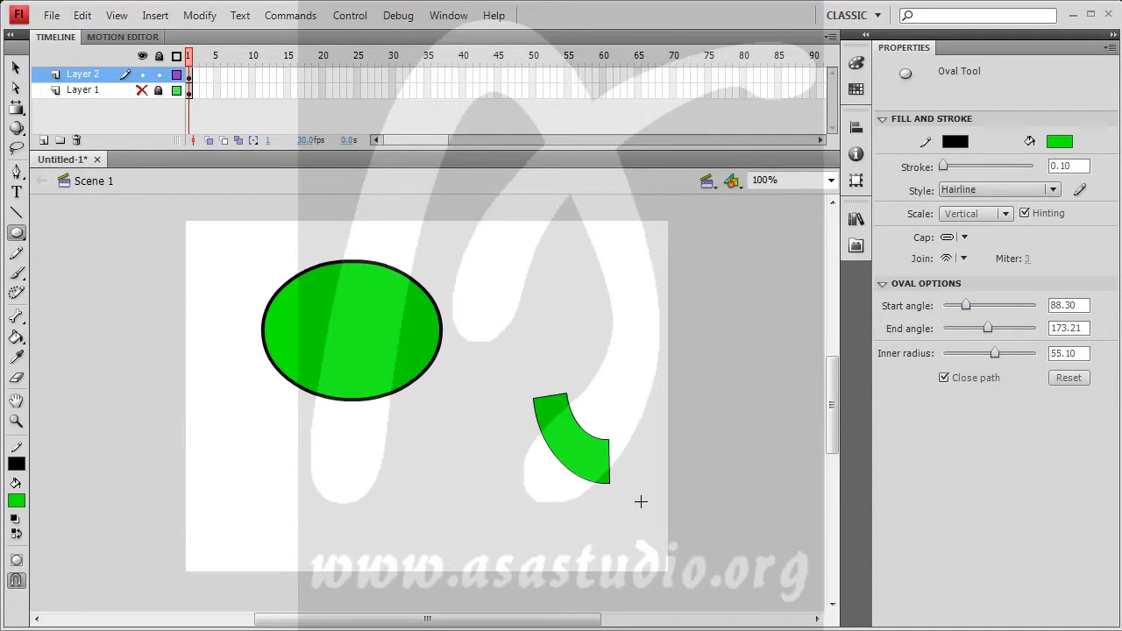
Set the oval's start angle to 0 and its end angle to 90
left_click_drag(967, 306, 943, 306)
left_click(1077, 305)
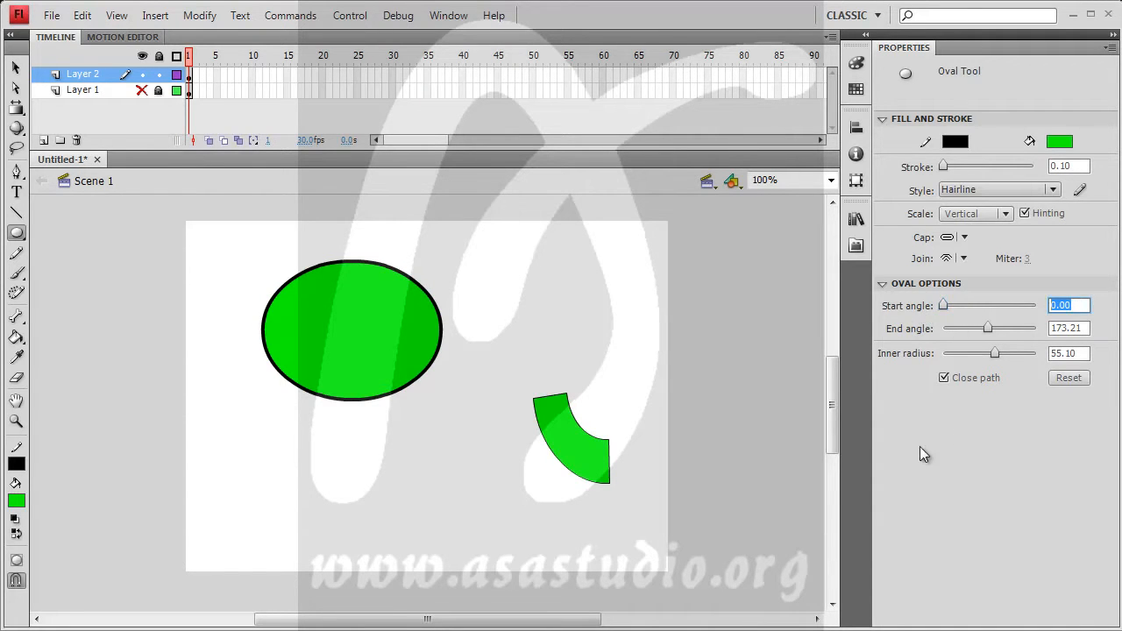
left_click(1084, 327)
key("Return")
type("99")
key("BackSpace")
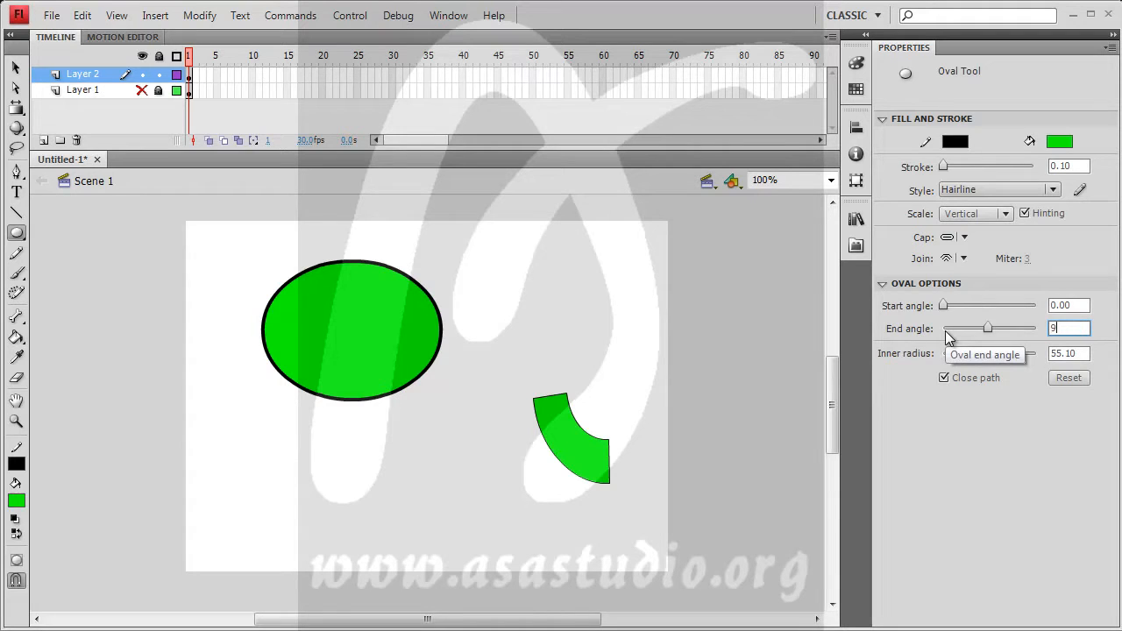
type("0")
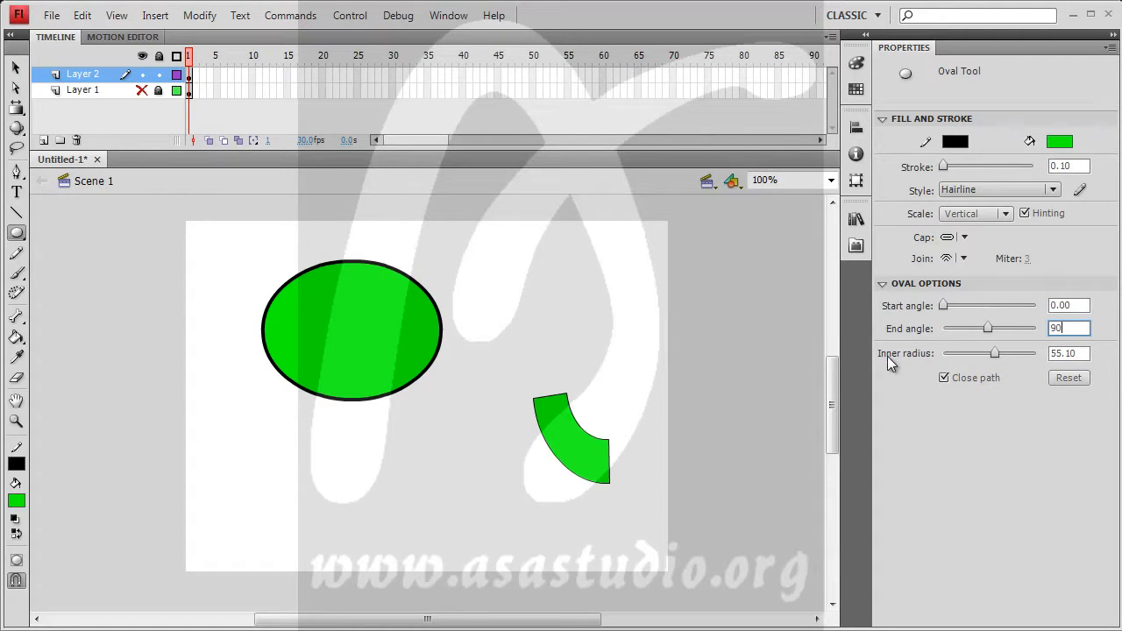
Set the oval's inner radius to 50 and draw a quarter ring below the large green oval
left_click(1083, 354)
key("Return")
left_click_drag(263, 462, 373, 433)
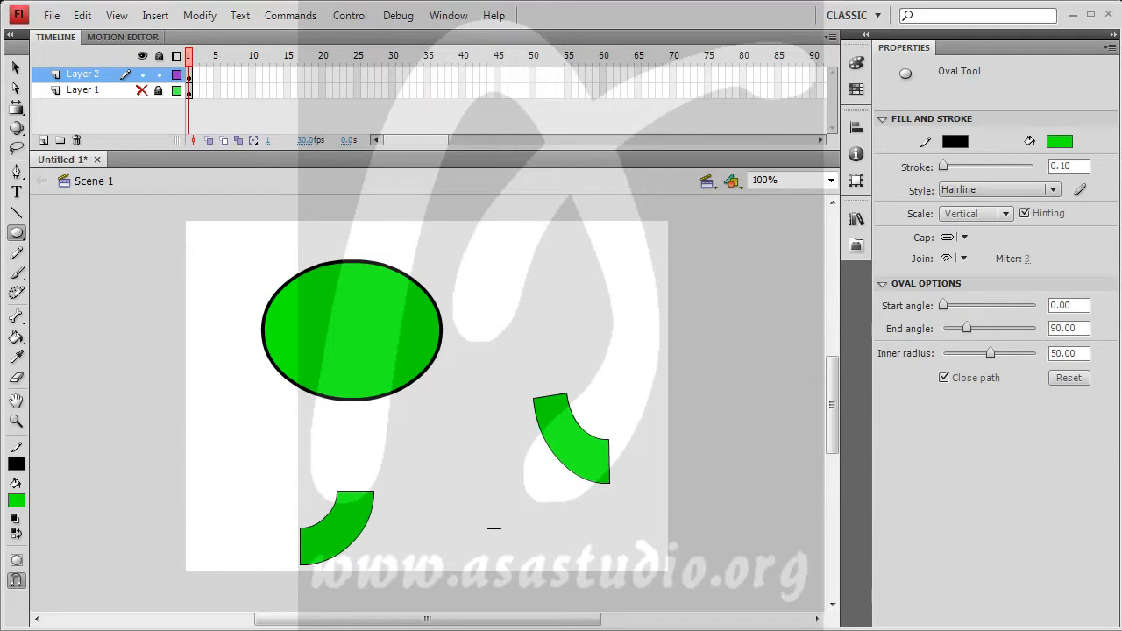
Turn off Close path and draw an open quarter ring from 0 to 90 degrees above the right ring segment
left_click(944, 379)
left_click_drag(1080, 304, 1027, 306)
key("Tab")
key("Tab")
left_click(1083, 355)
left_click_drag(503, 241, 624, 383)
Change the stroke style to Dashed and draw a smaller open quarter ring to the right of the green oval
left_click(1053, 190)
left_click(1037, 239)
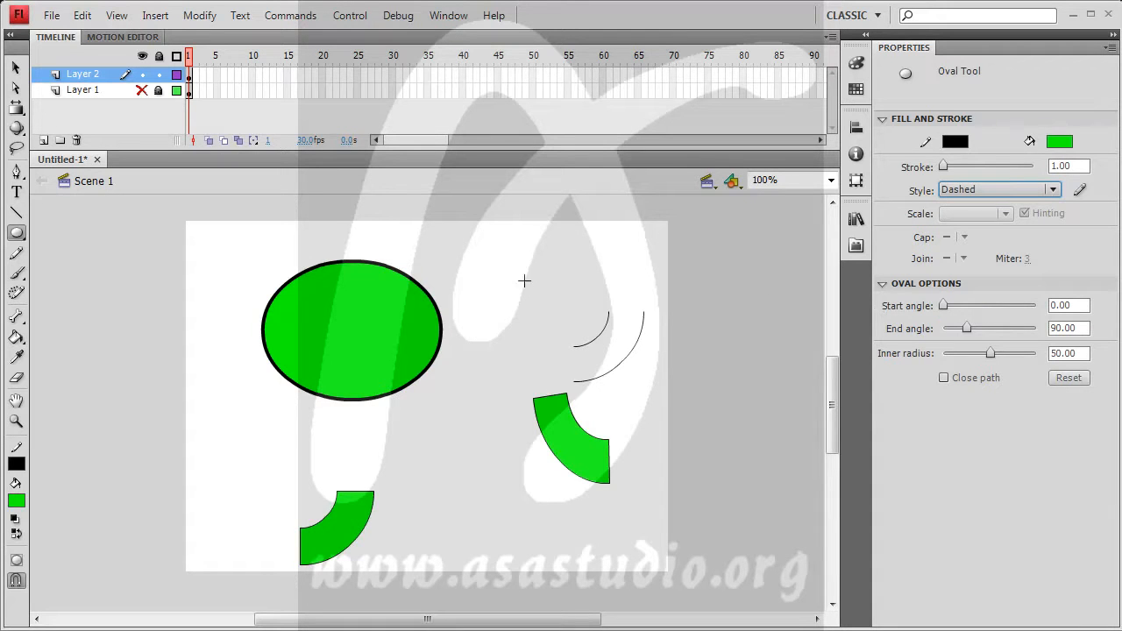
left_click_drag(455, 233, 533, 307)
Set the end angle to 360, draw a large dashed full ring over the green oval, and switch to the Selection tool
left_click(1086, 327)
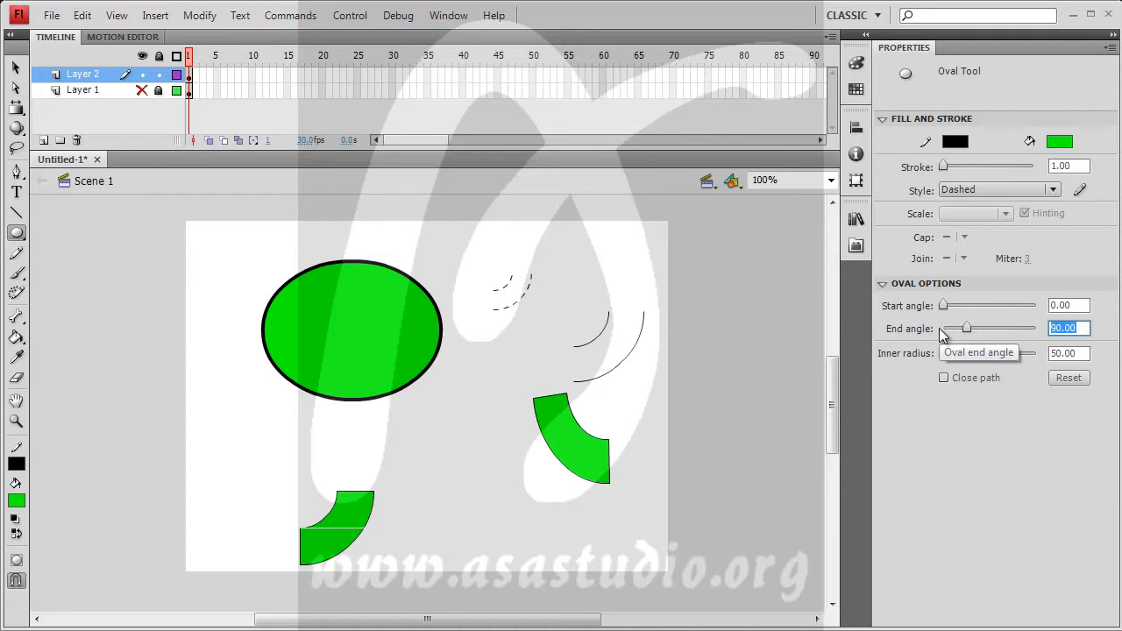
type("360")
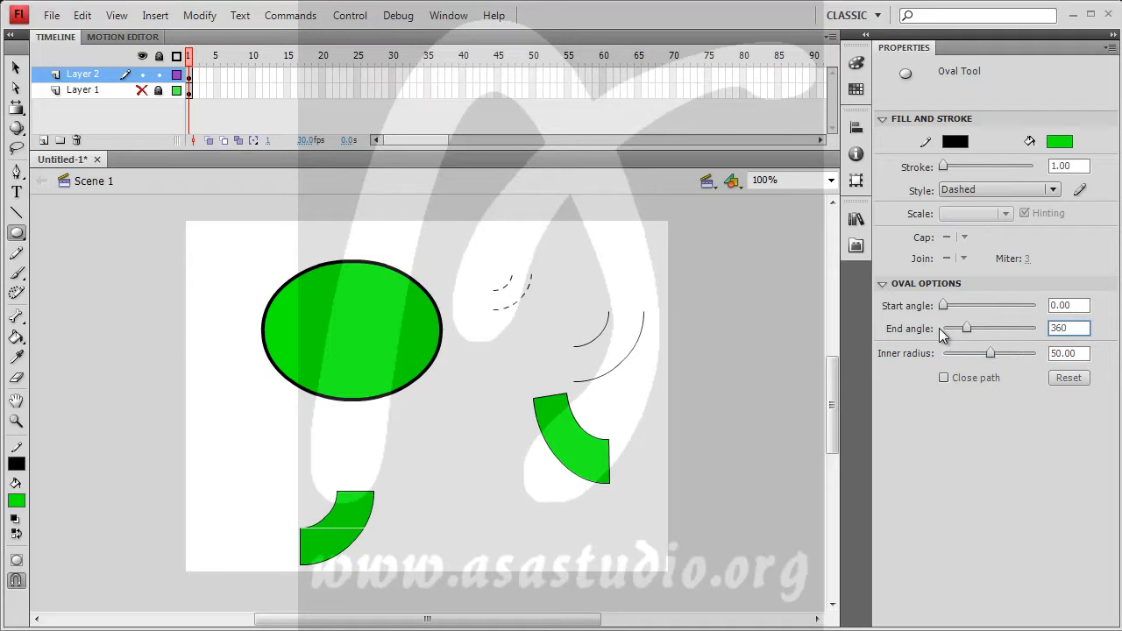
left_click(1065, 352)
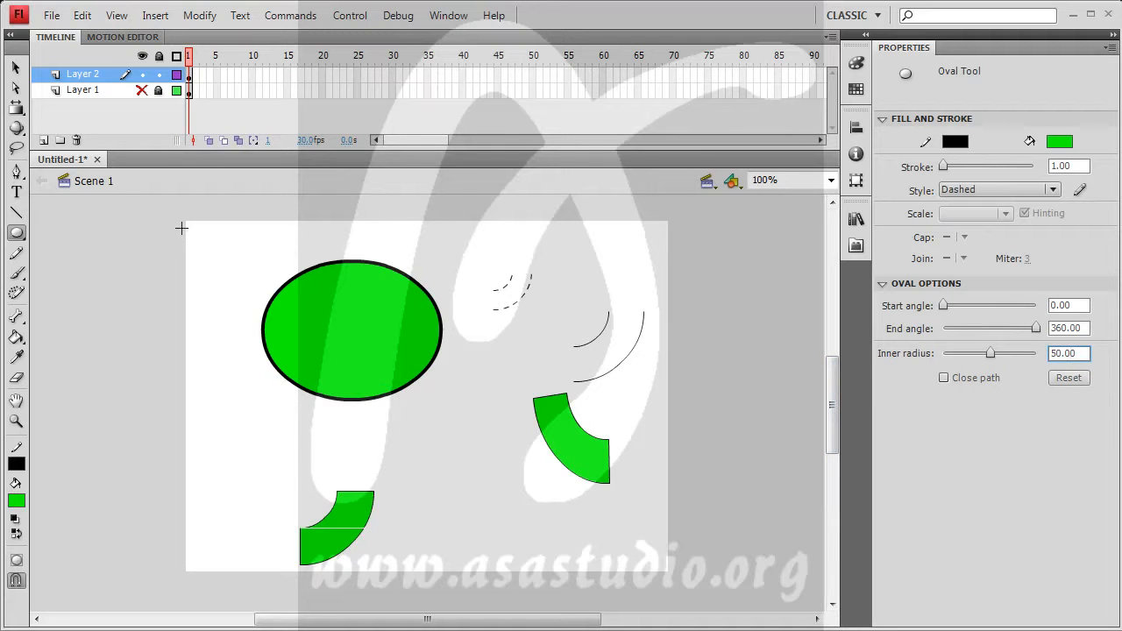
left_click_drag(185, 219, 445, 430)
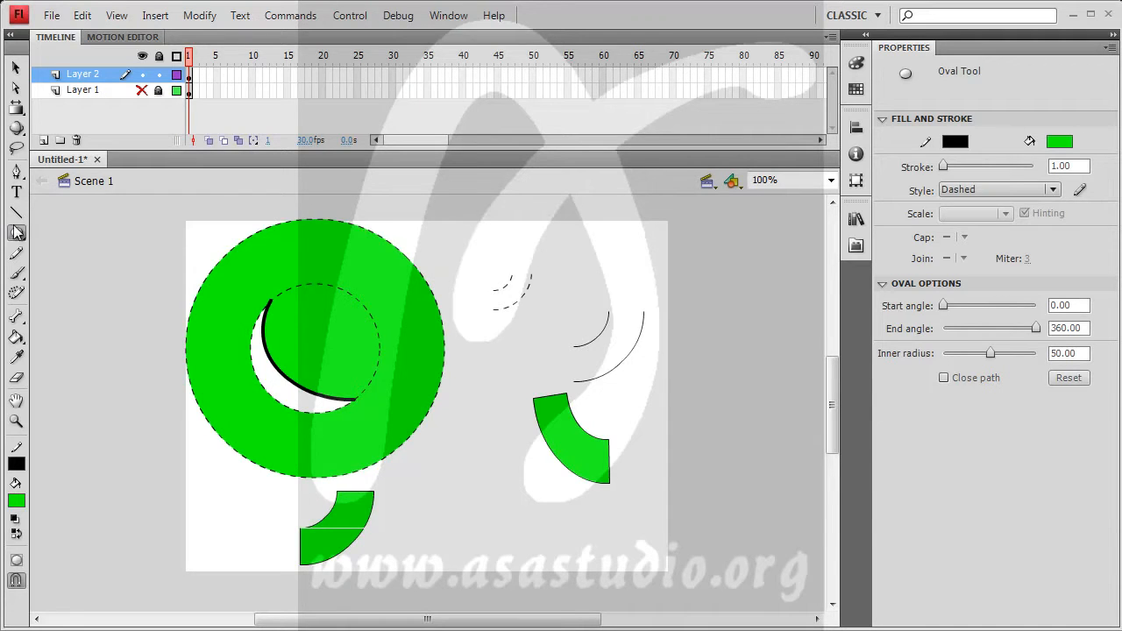
left_click(15, 68)
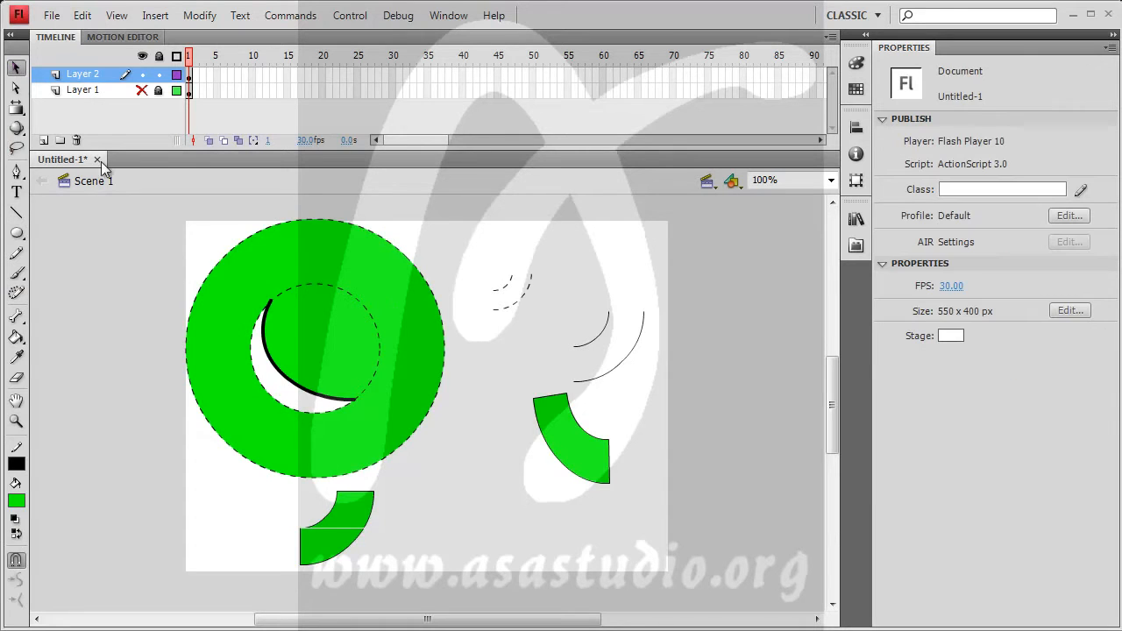
Delete the thick black arc and the green fill inside the hole of the large dashed ring
left_click(281, 373)
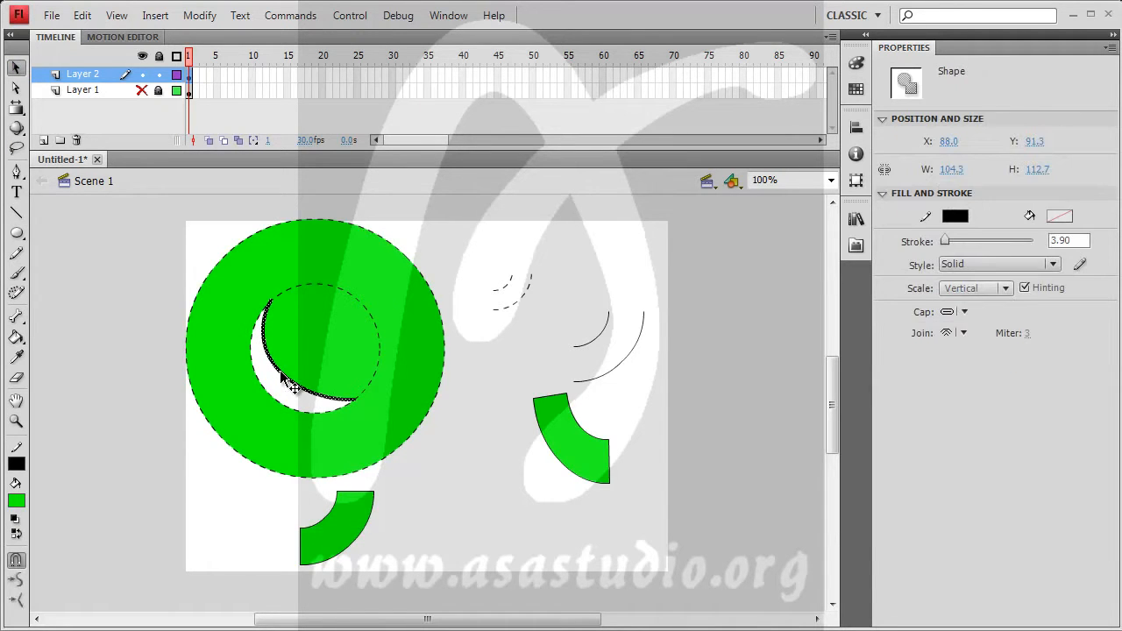
left_click(281, 377)
left_click(312, 345)
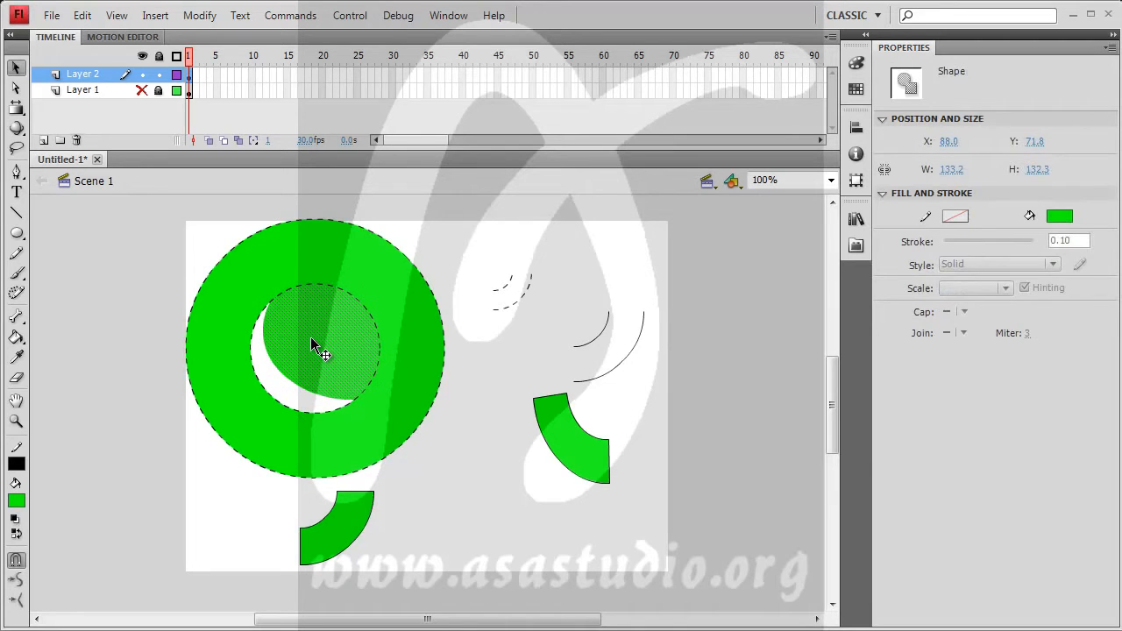
key("Delete")
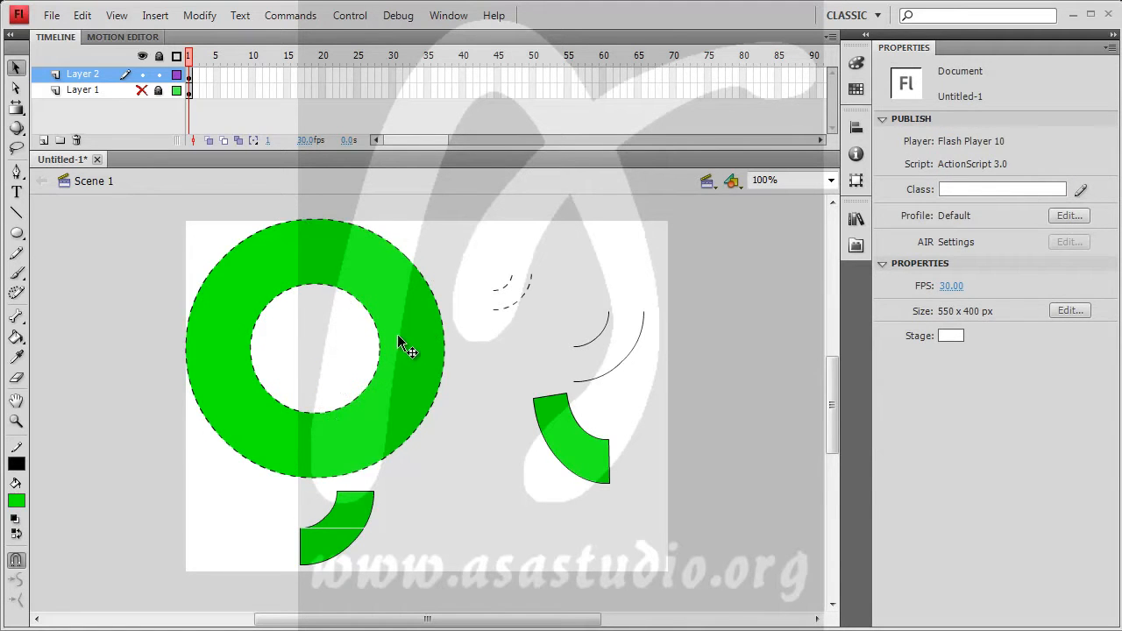
Recolour the green fill of the large ring to dark red
left_click(263, 379)
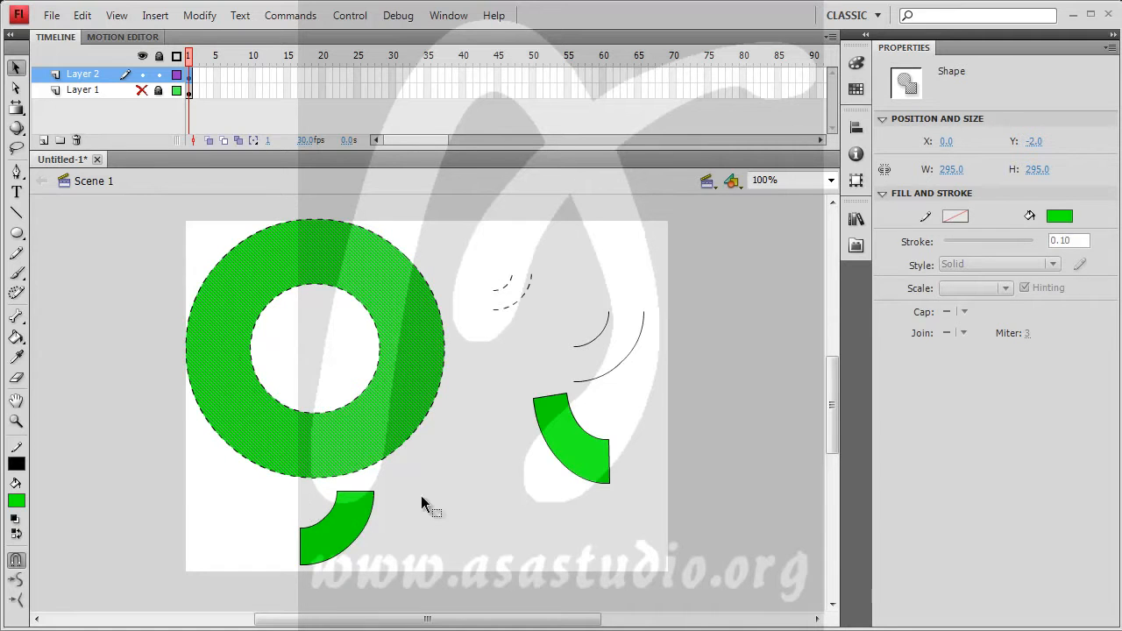
left_click(15, 501)
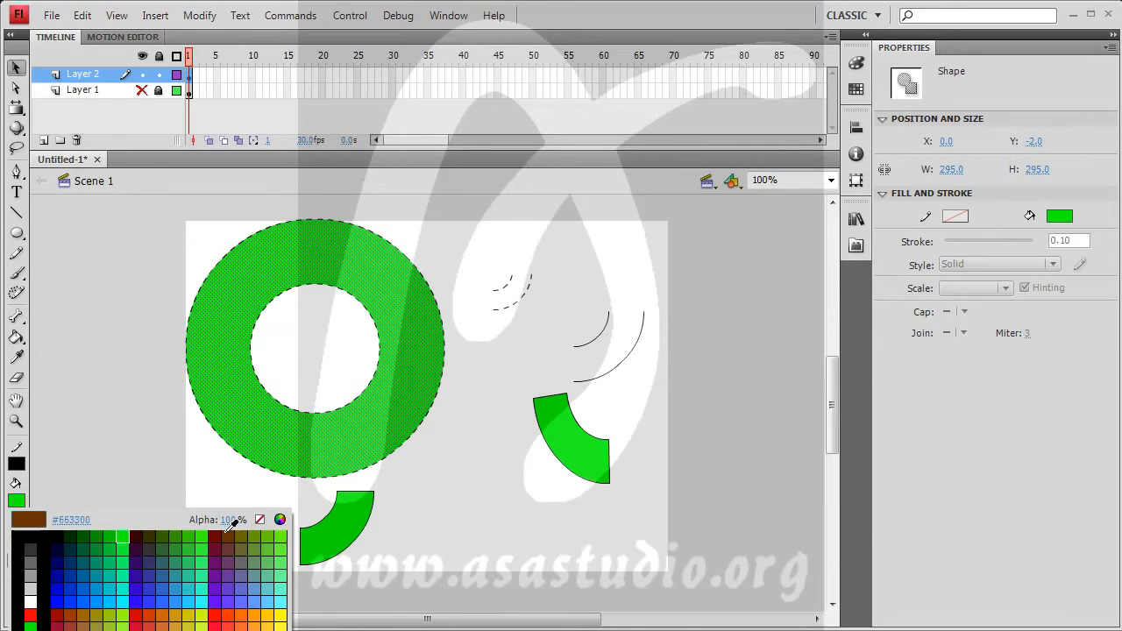
left_click(219, 534)
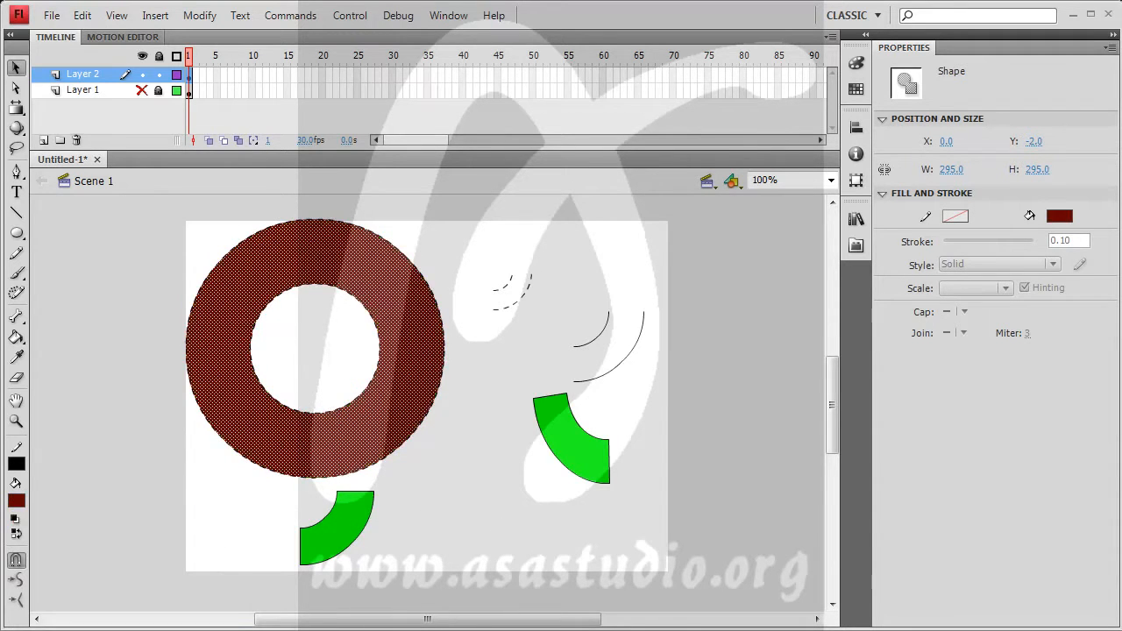
left_click(243, 503)
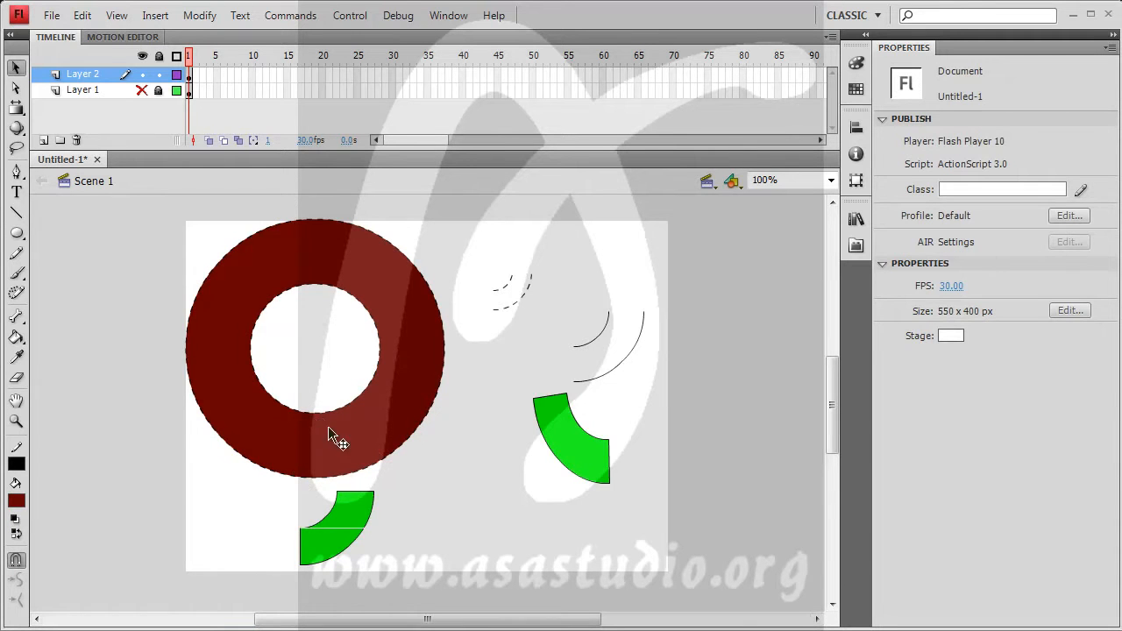
Pick orange #FF9900 as the fill colour and thicken the ring's outer dashed outline to about 26.20
left_click(366, 473)
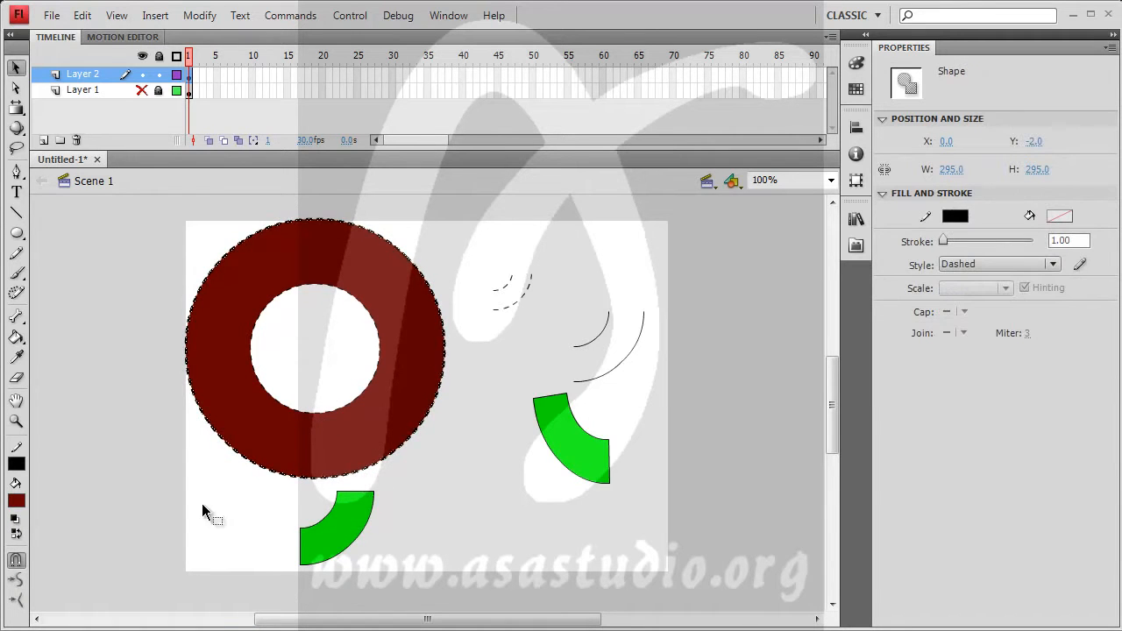
left_click(16, 500)
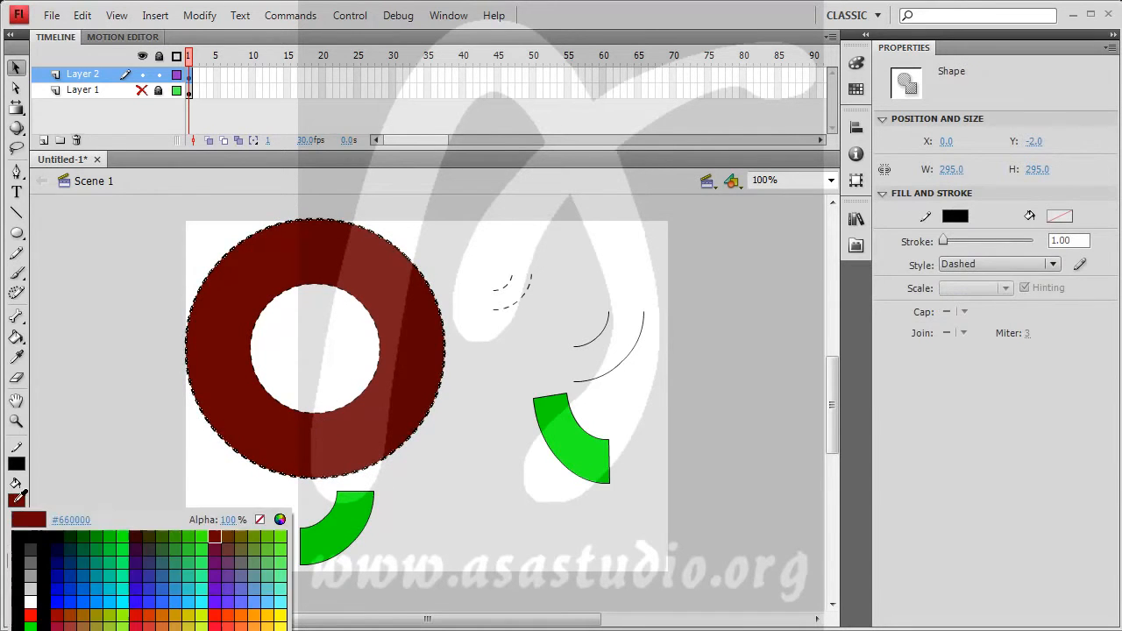
left_click(252, 612)
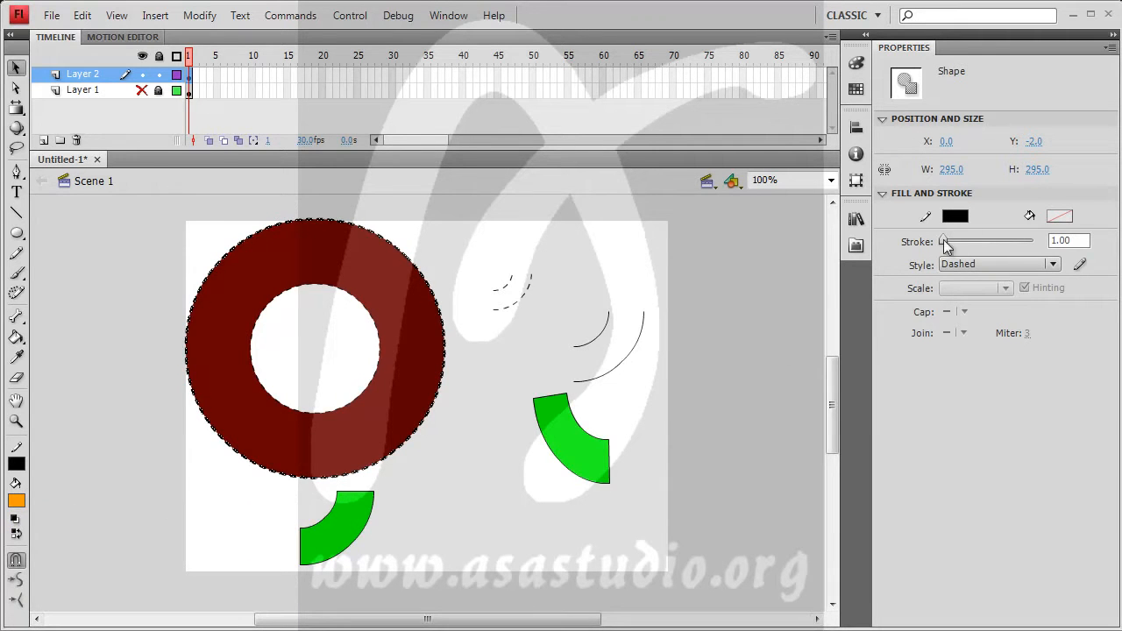
left_click_drag(943, 240, 954, 241)
left_click(530, 229)
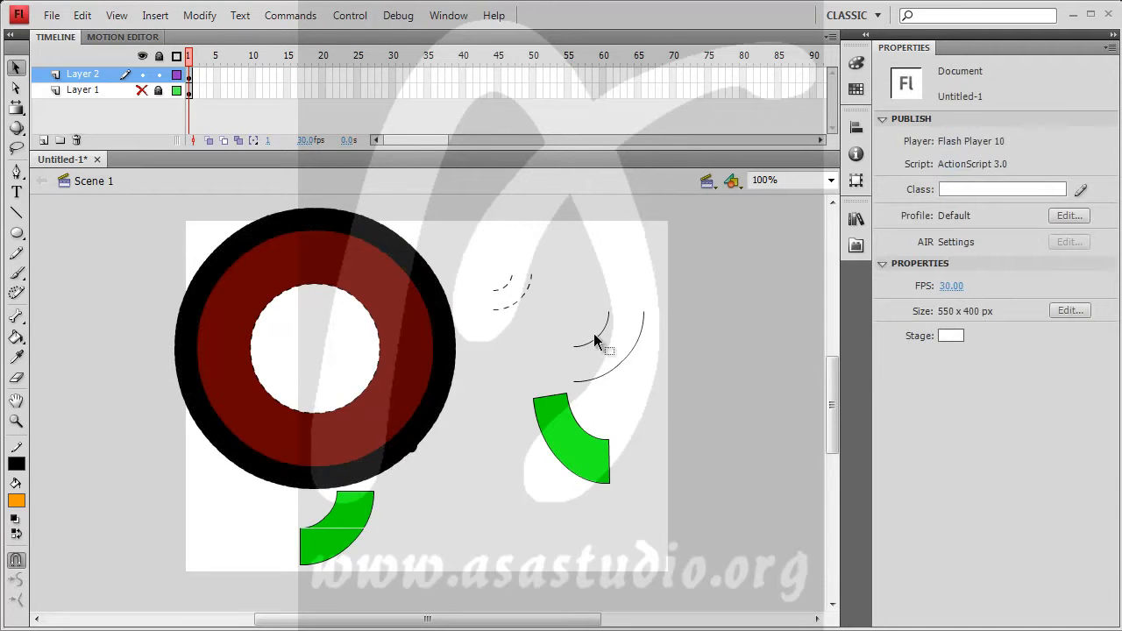
Choose a darker orange fill colour, then make the ring's inner outline golden yellow with a stroke of about 24.25
left_click(372, 323)
left_click(16, 501)
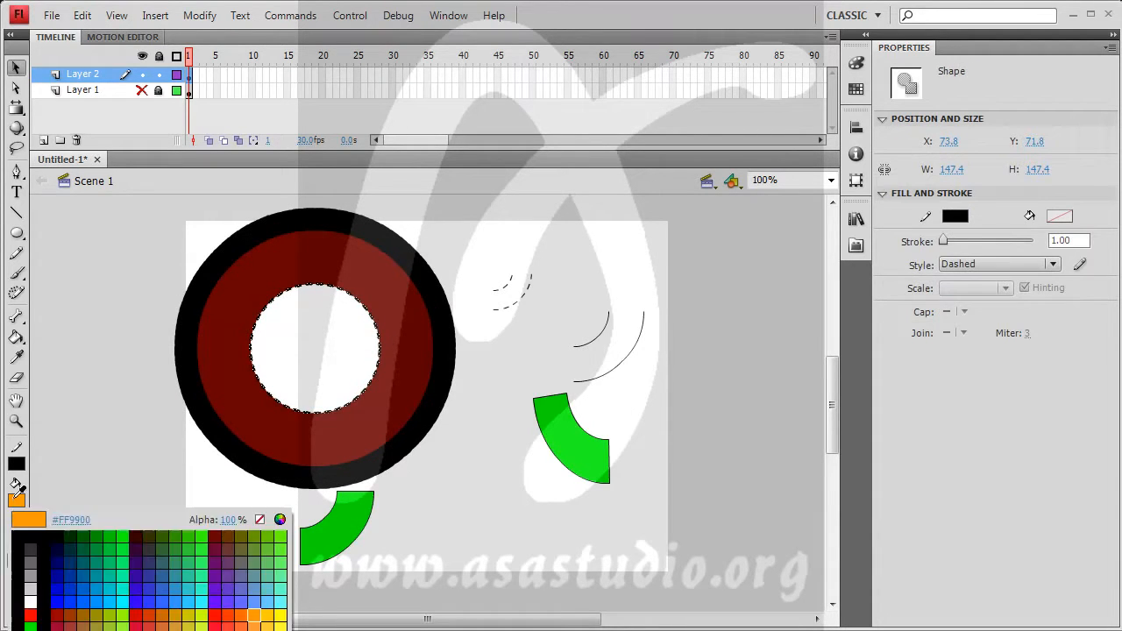
left_click(240, 616)
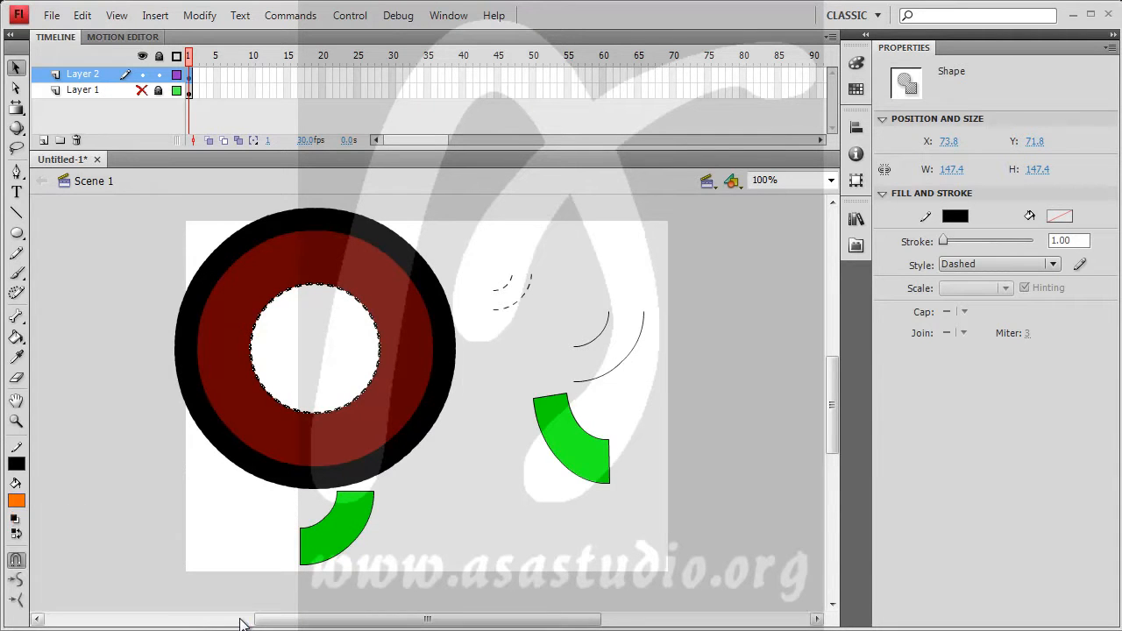
left_click(963, 216)
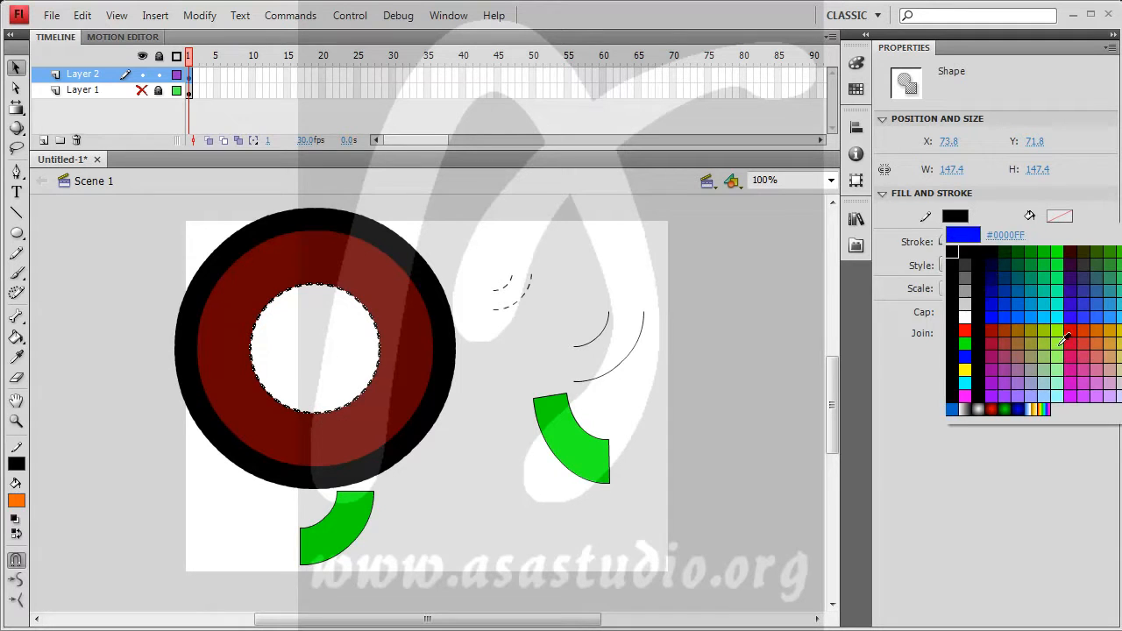
left_click(1112, 331)
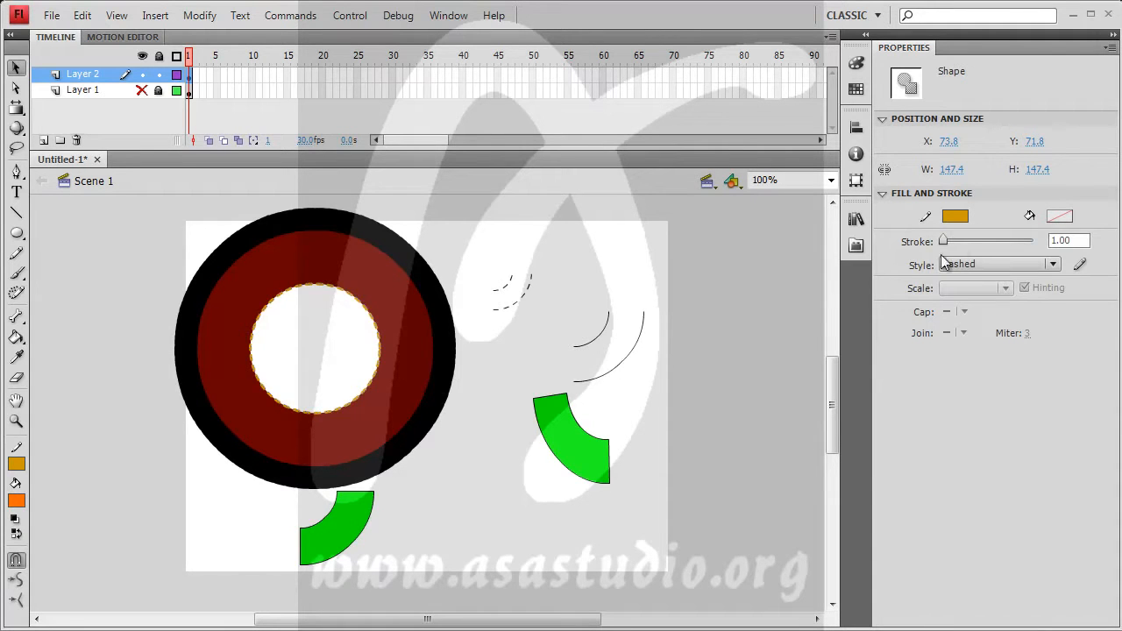
left_click_drag(945, 241, 956, 241)
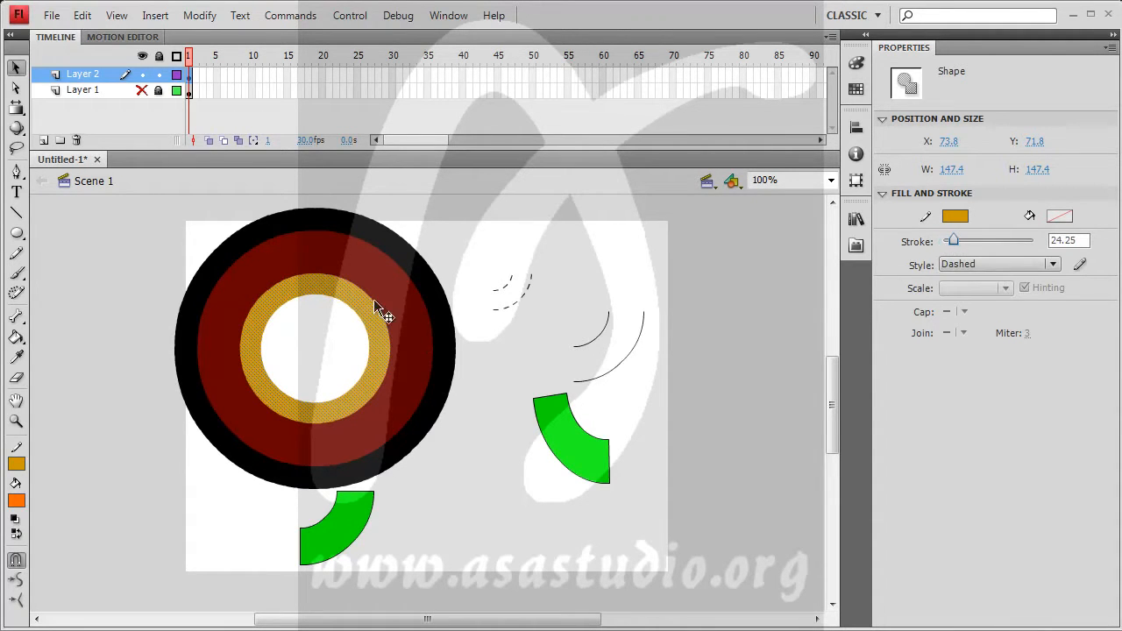
Recolour the ring's outer outline to brown and reduce its stroke to about 10.65
left_click(427, 289)
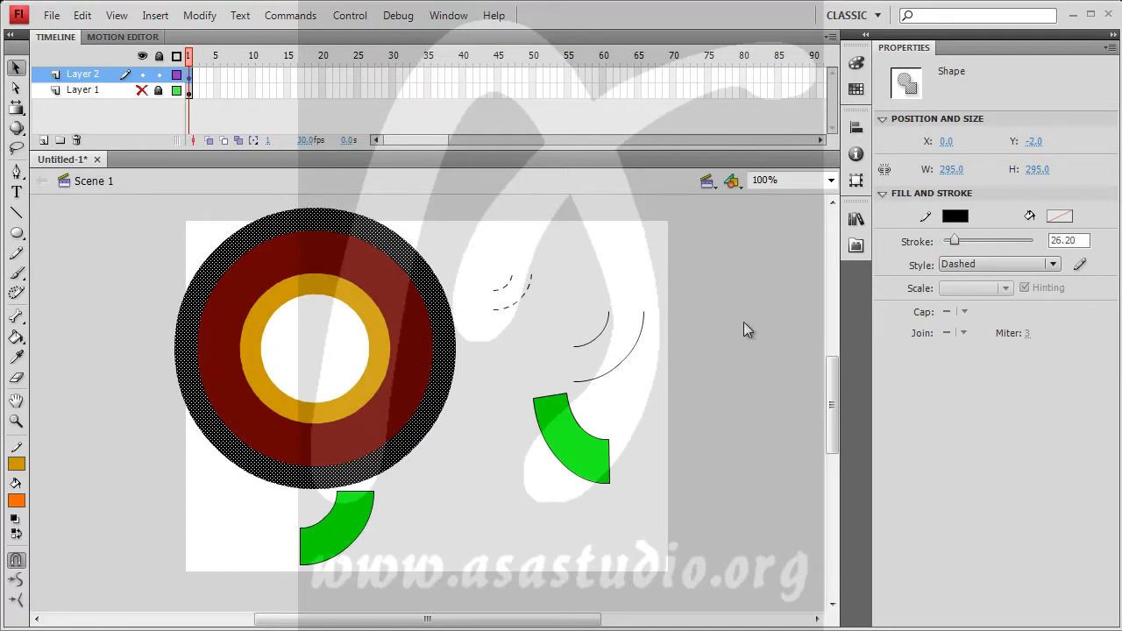
left_click(956, 216)
left_click(1005, 331)
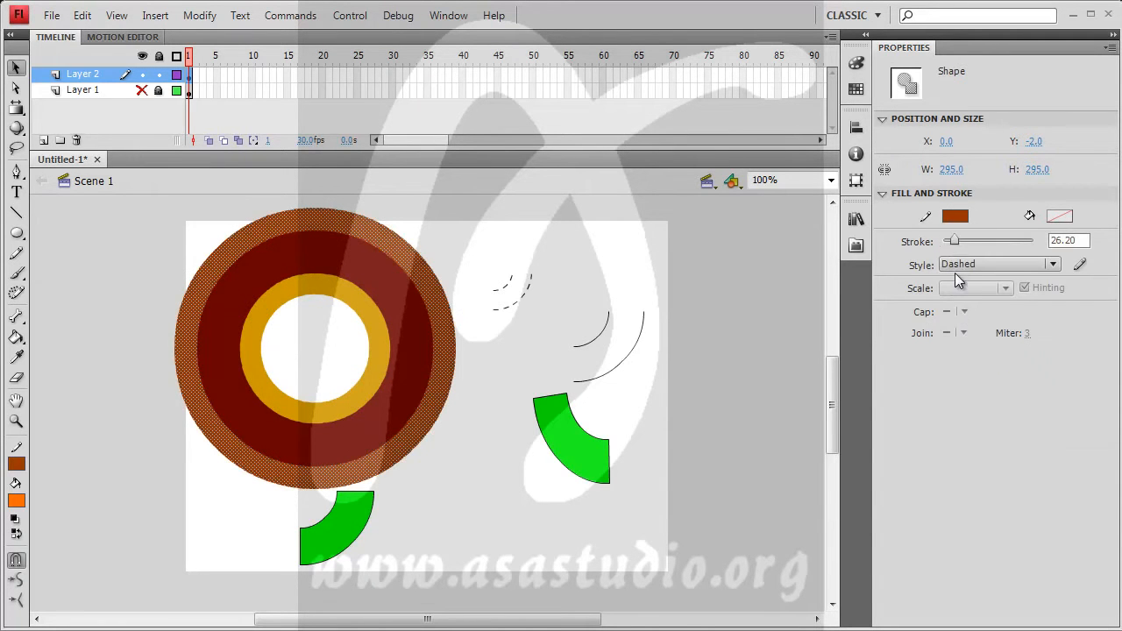
left_click_drag(954, 243, 948, 243)
left_click(471, 270)
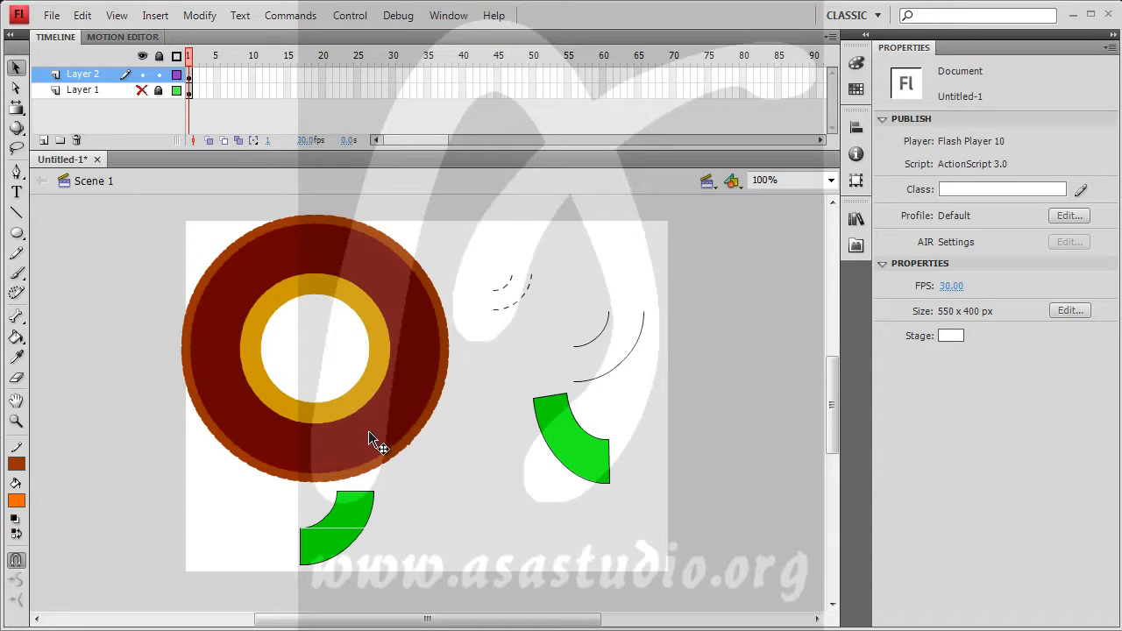
Choose the Oval Primitive tool, add a new layer above Layer 2, and hide and lock Layer 2
left_click(18, 236)
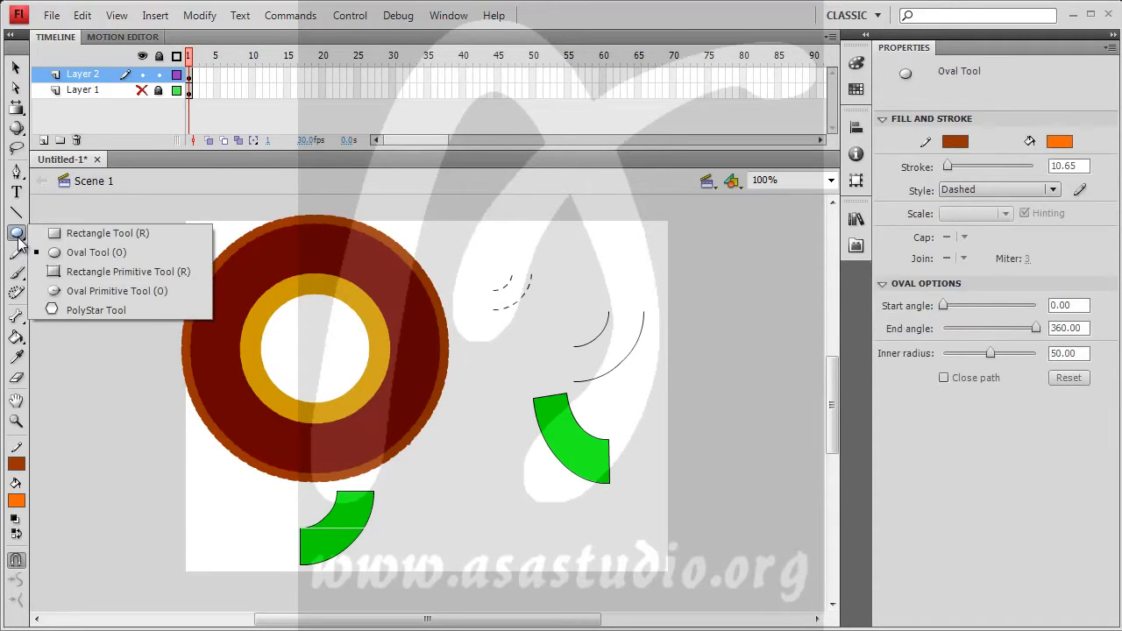
left_click(130, 290)
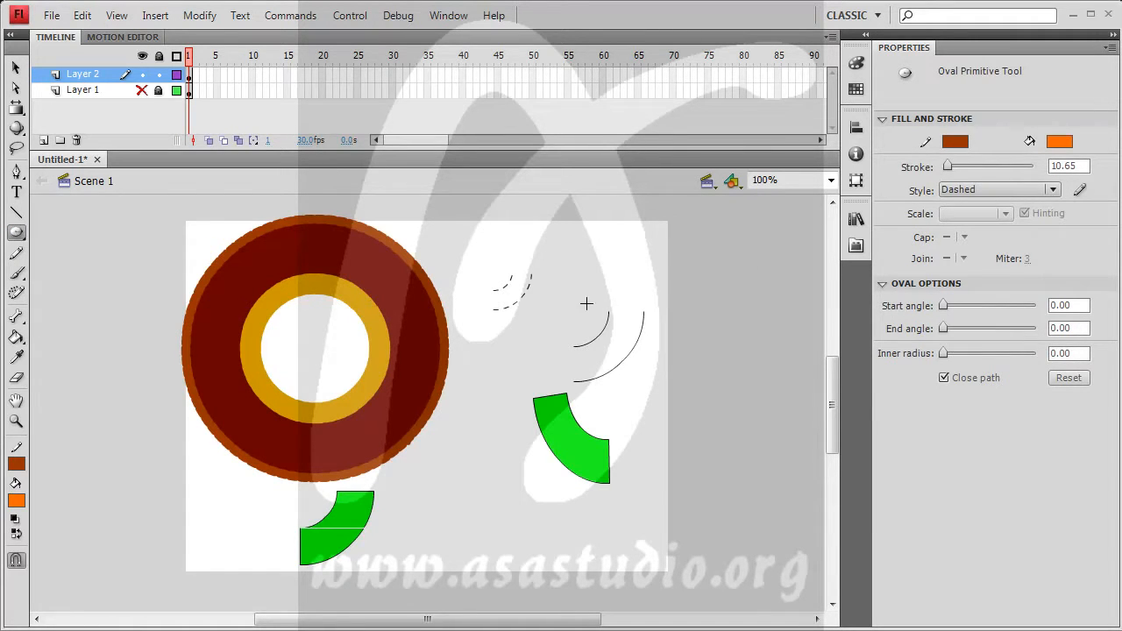
left_click(42, 140)
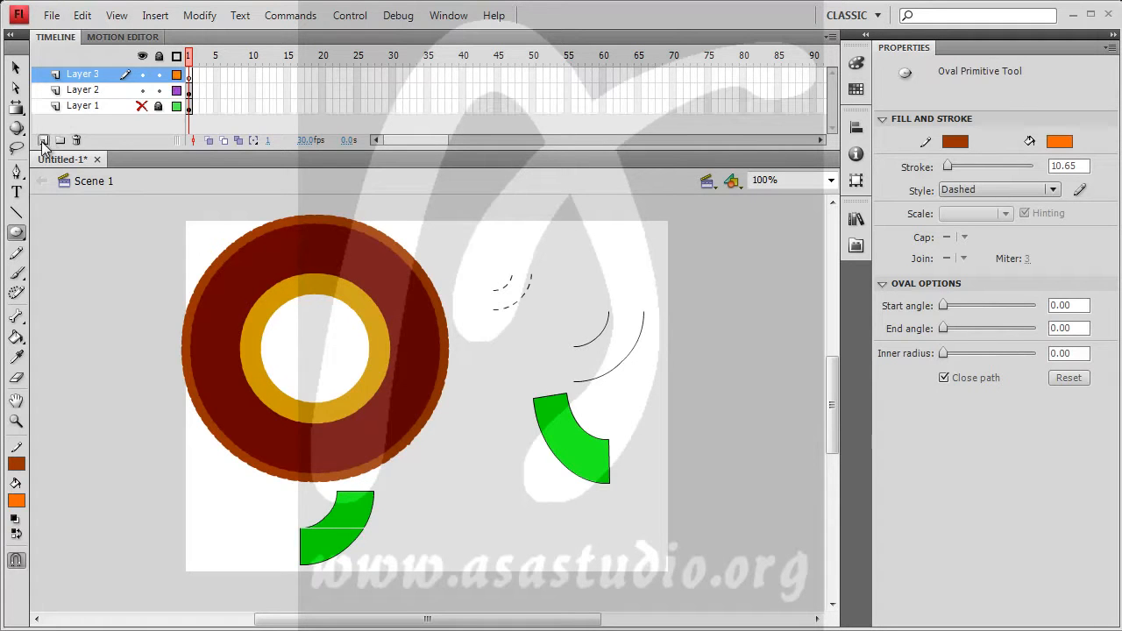
left_click(142, 89)
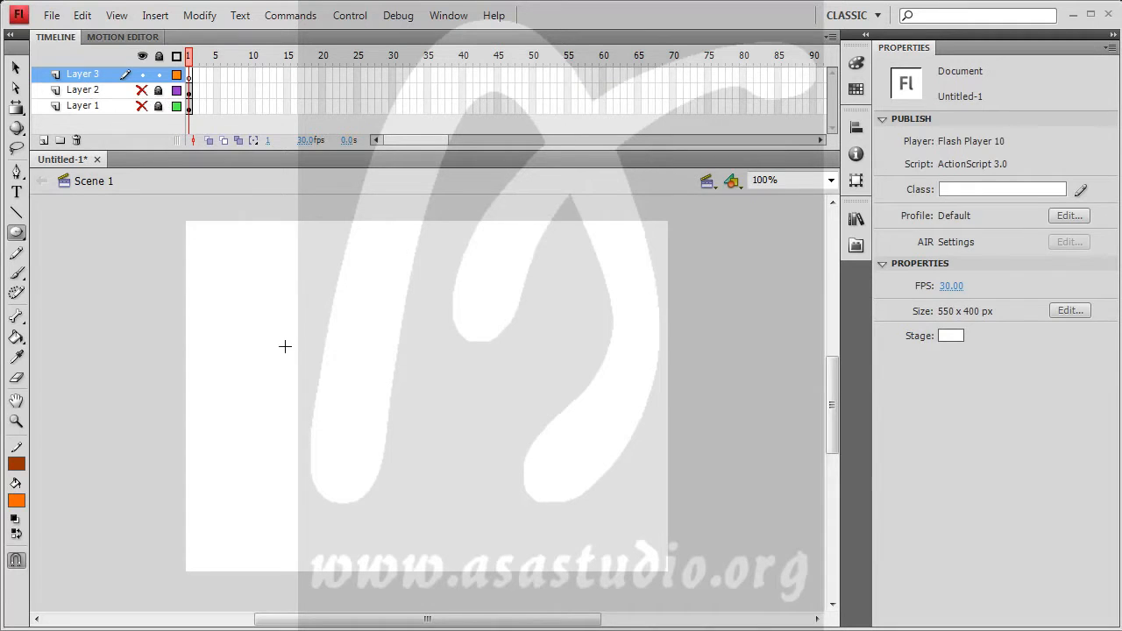
Draw an oval primitive about 58 × 37 px near the stage's upper-left corner and a 62 × 62 px circle beside it with inner radius 50.43
left_click_drag(210, 247, 261, 278)
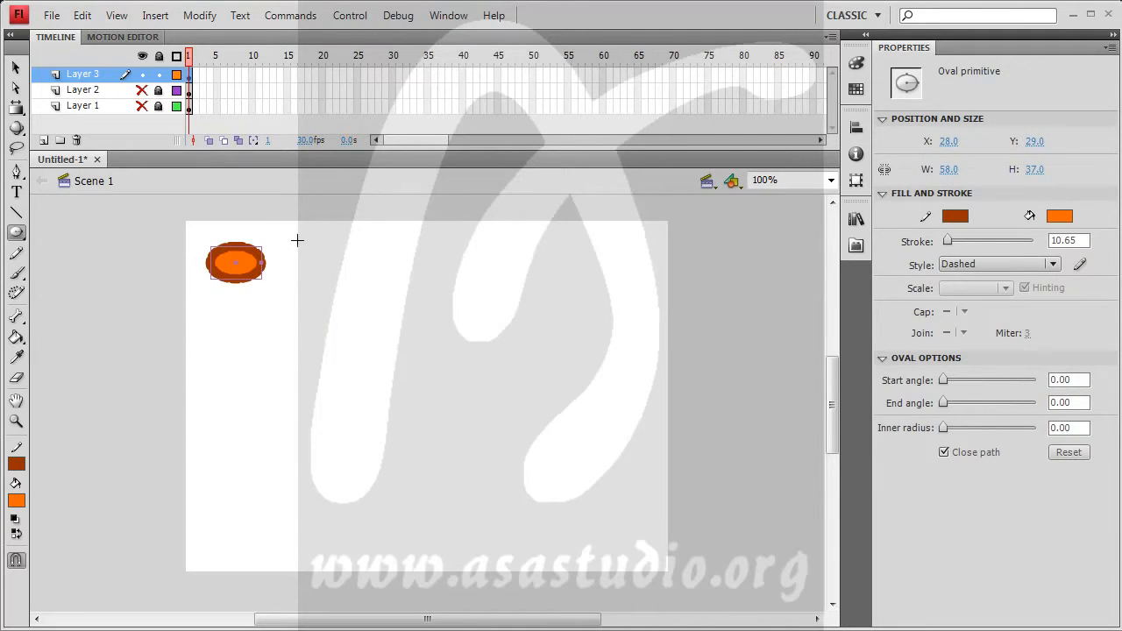
left_click_drag(330, 237, 385, 290)
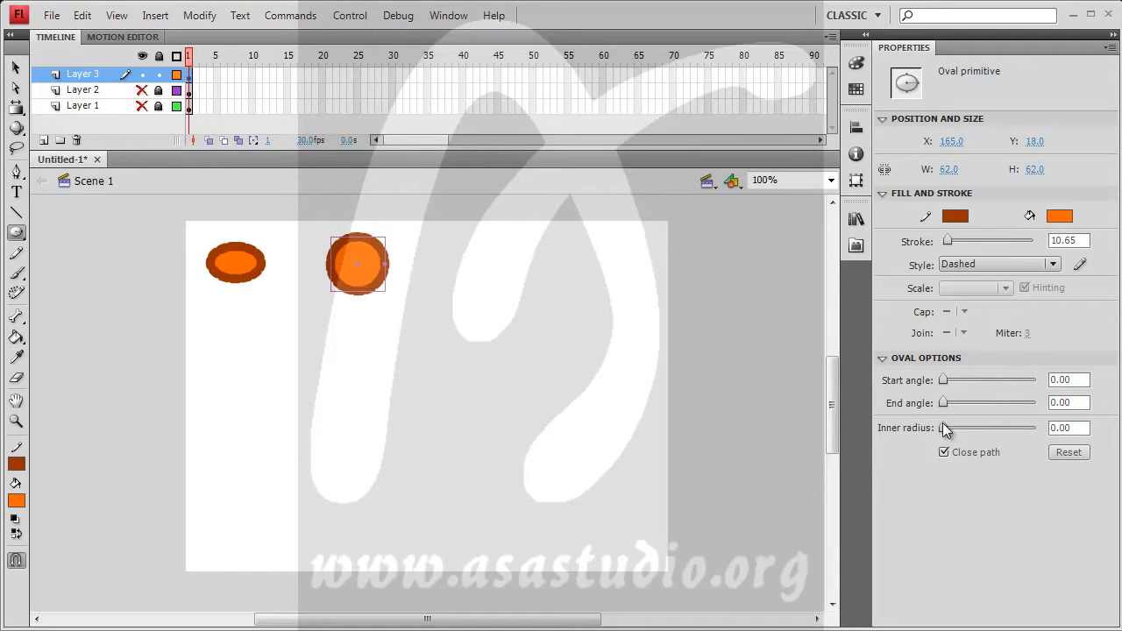
left_click_drag(944, 429, 989, 433)
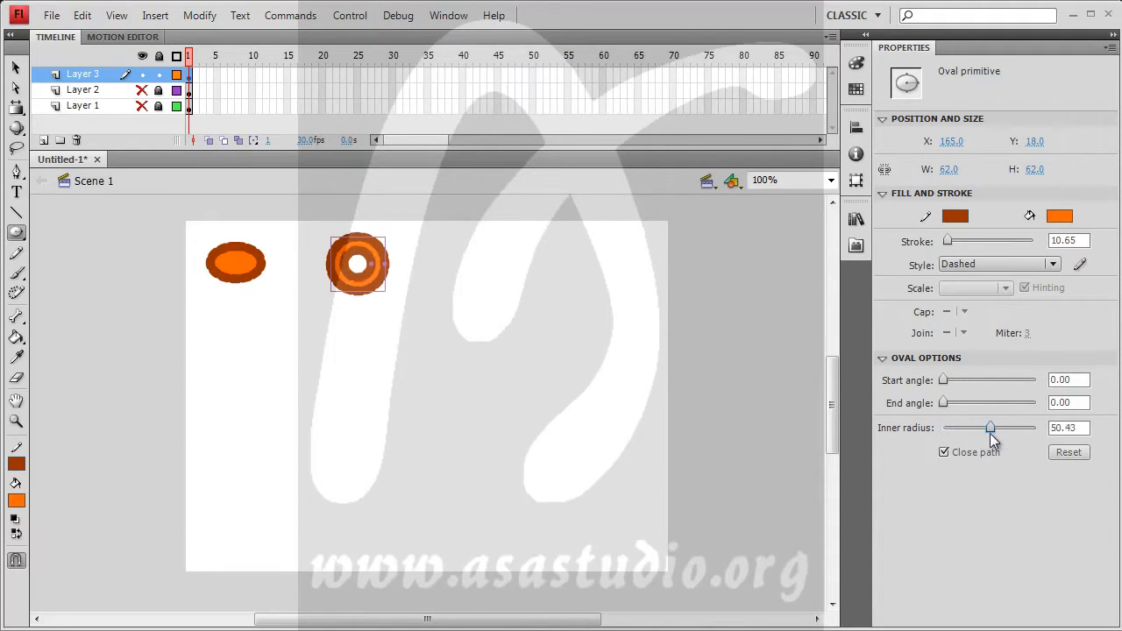
Set the stroke thickness of the ring-shaped oval primitive to 2
left_click(1081, 241)
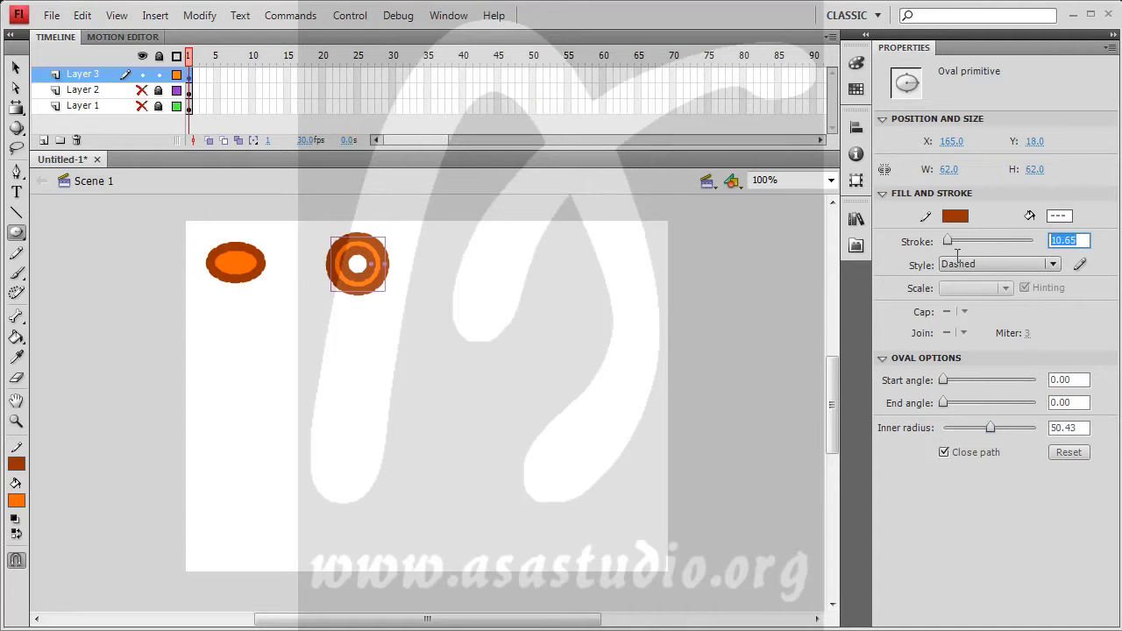
type("2")
key("Return")
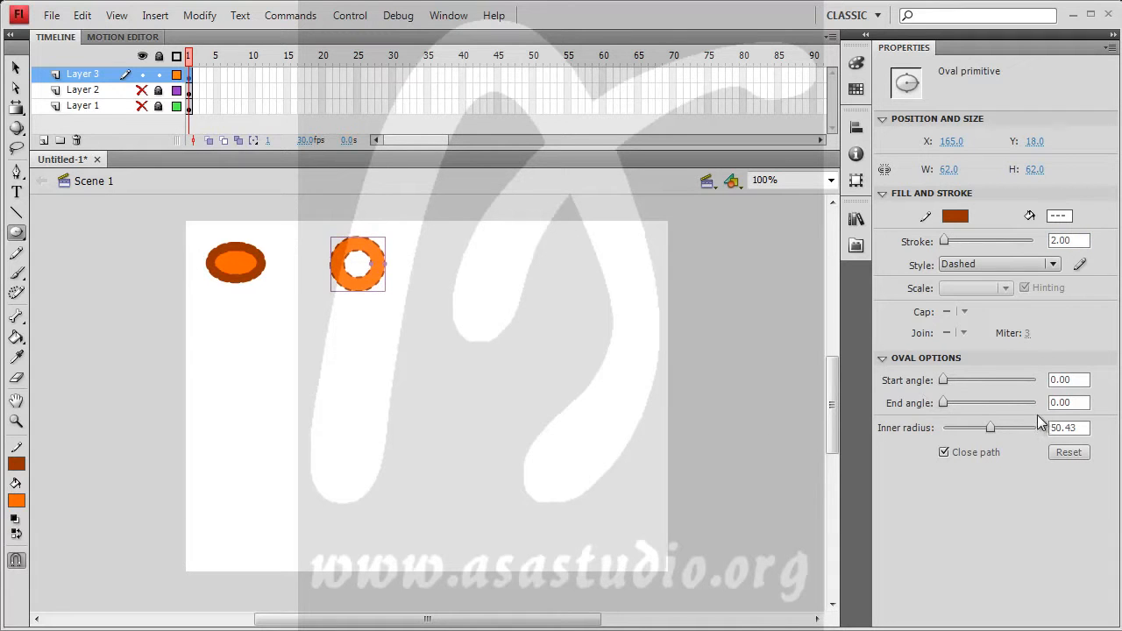
Try end angles of 142.64 and 360 on the ring primitive, and return the end angle to 0
left_click_drag(944, 405, 983, 425)
left_click_drag(945, 382, 914, 391)
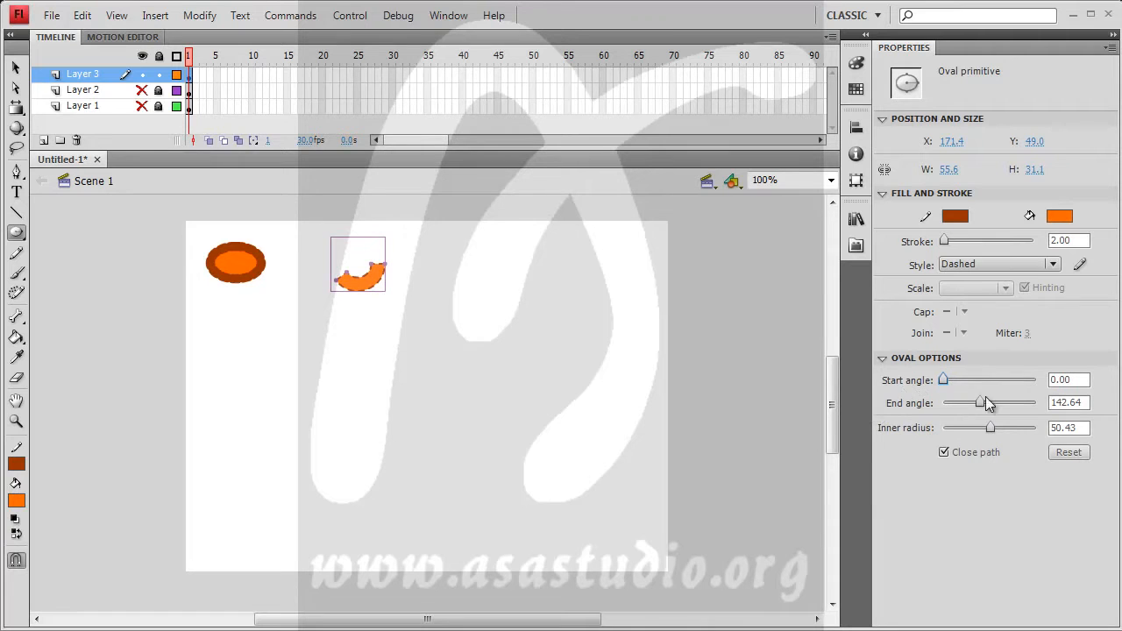
left_click_drag(979, 401, 1046, 404)
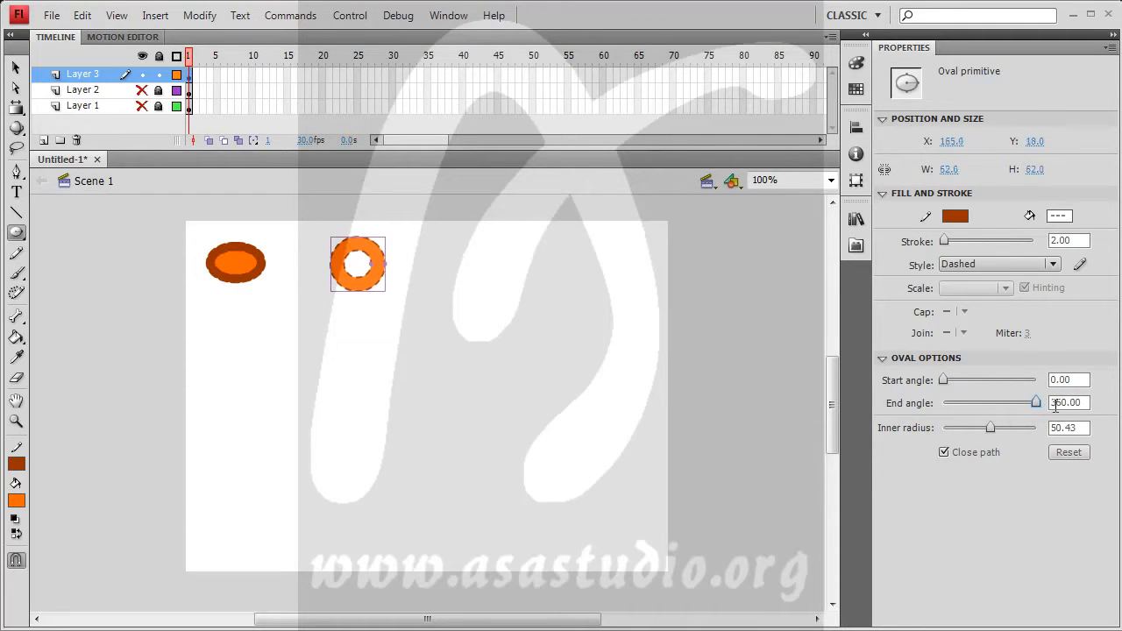
left_click_drag(1037, 398, 835, 408)
Bring the circle primitive's inner radius to 0, trying 45.76 in between, and change its stroke style to Ragged
left_click_drag(990, 426, 903, 435)
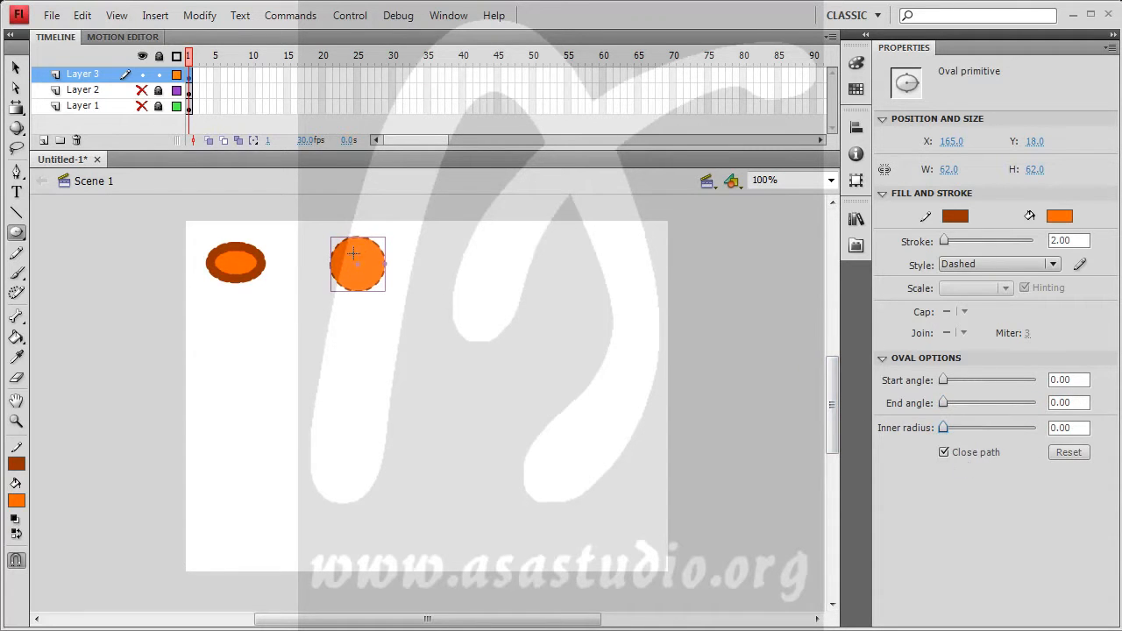
left_click_drag(945, 429, 985, 430)
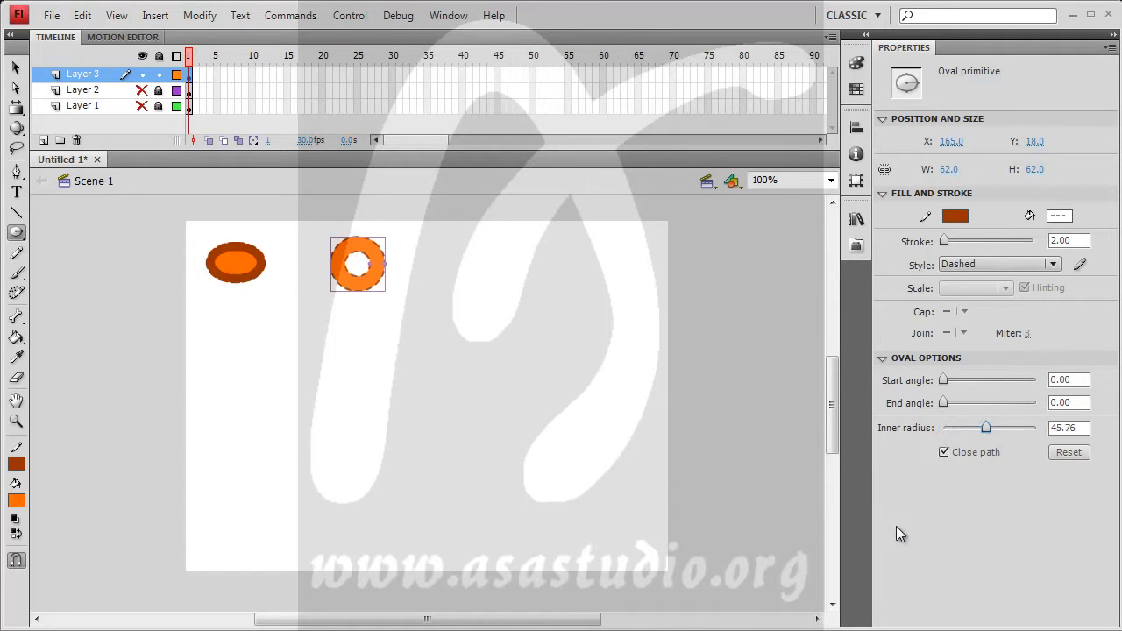
left_click_drag(981, 426, 909, 433)
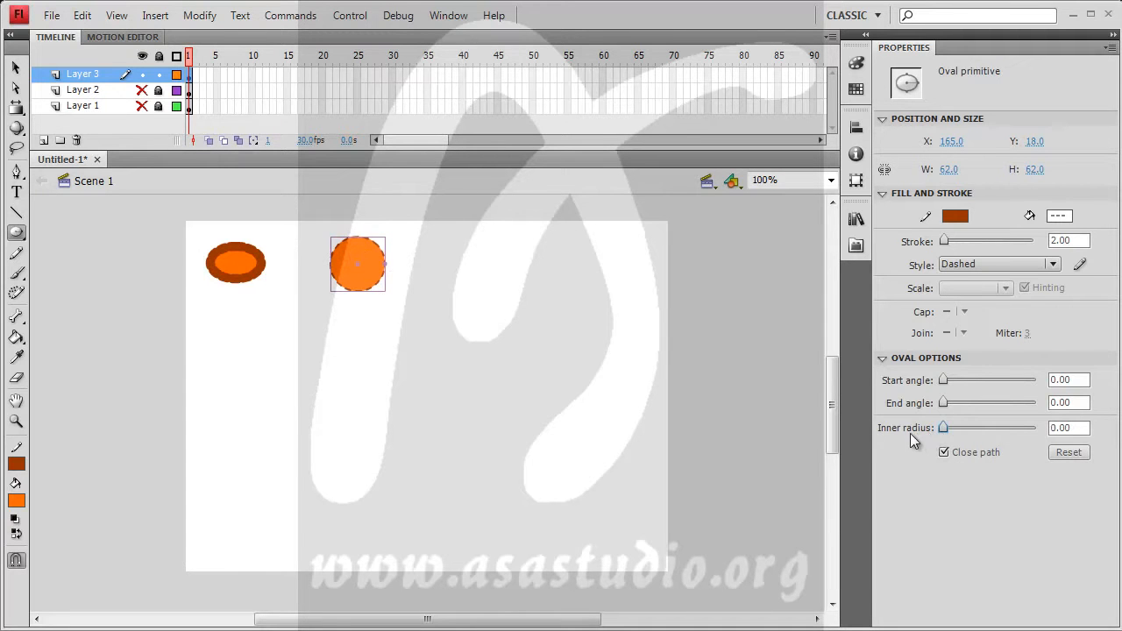
left_click(1017, 260)
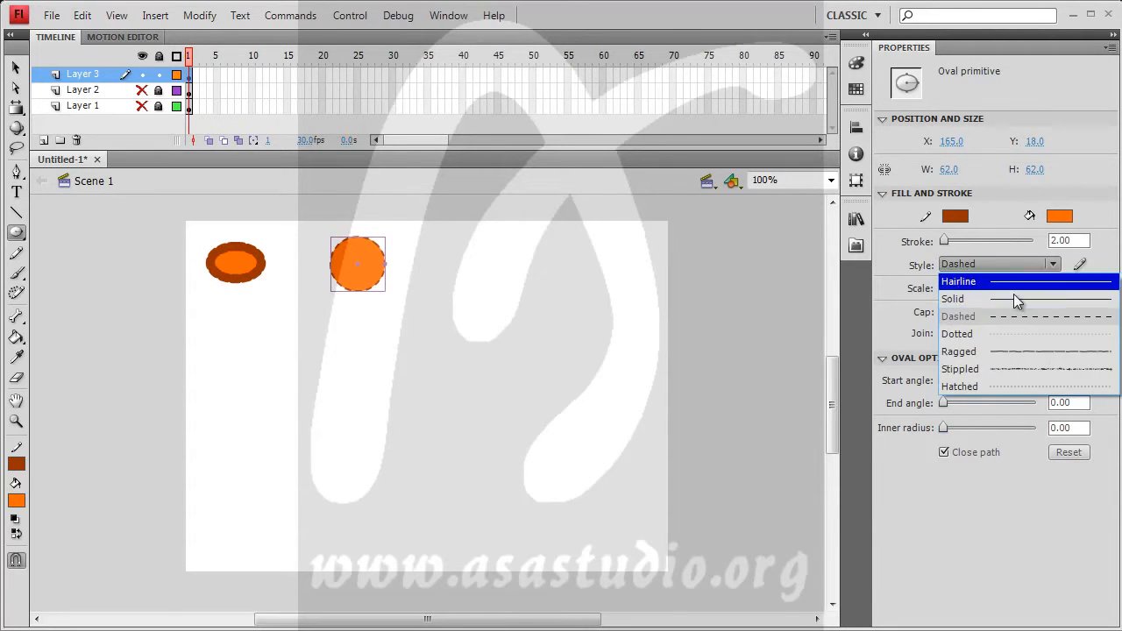
left_click(1008, 352)
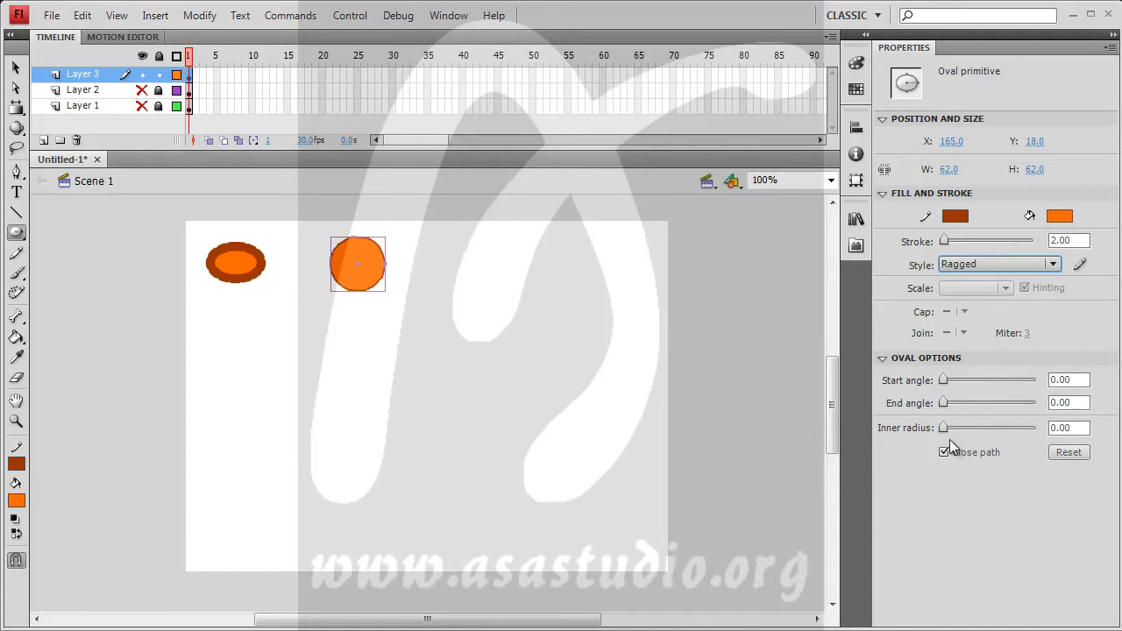
Set the ring primitive's inner radius to 42.96 and its Ragged stroke's thickness to 7.80
left_click_drag(944, 429, 983, 429)
mouse_move(945, 240)
left_mouse_down()
mouse_move(957, 244)
mouse_move(947, 249)
left_mouse_up()
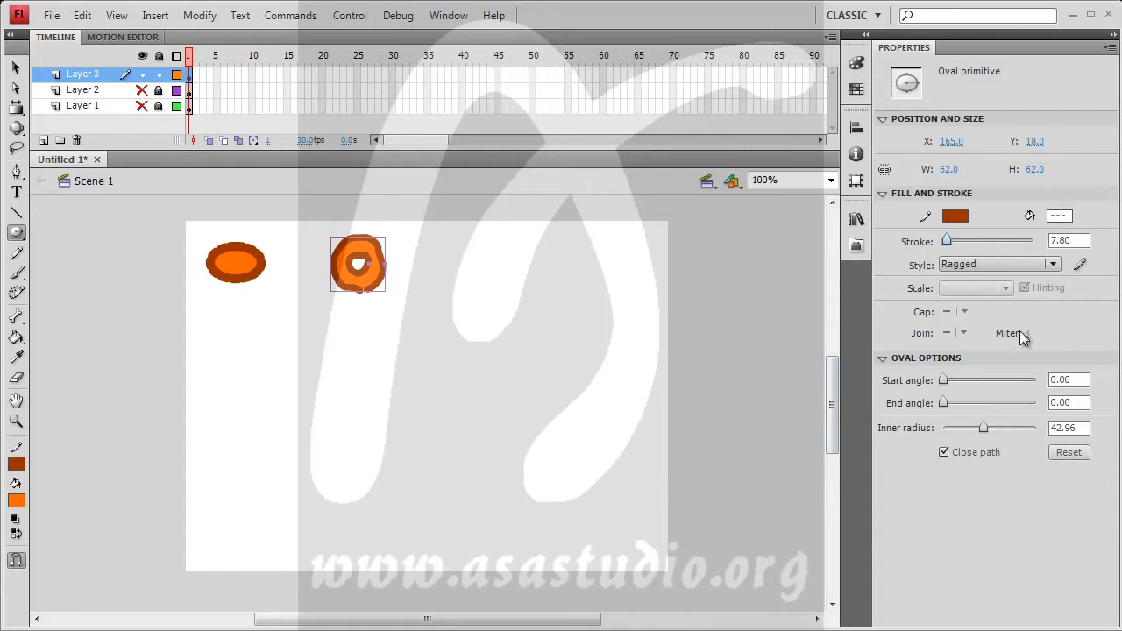
left_click(1001, 268)
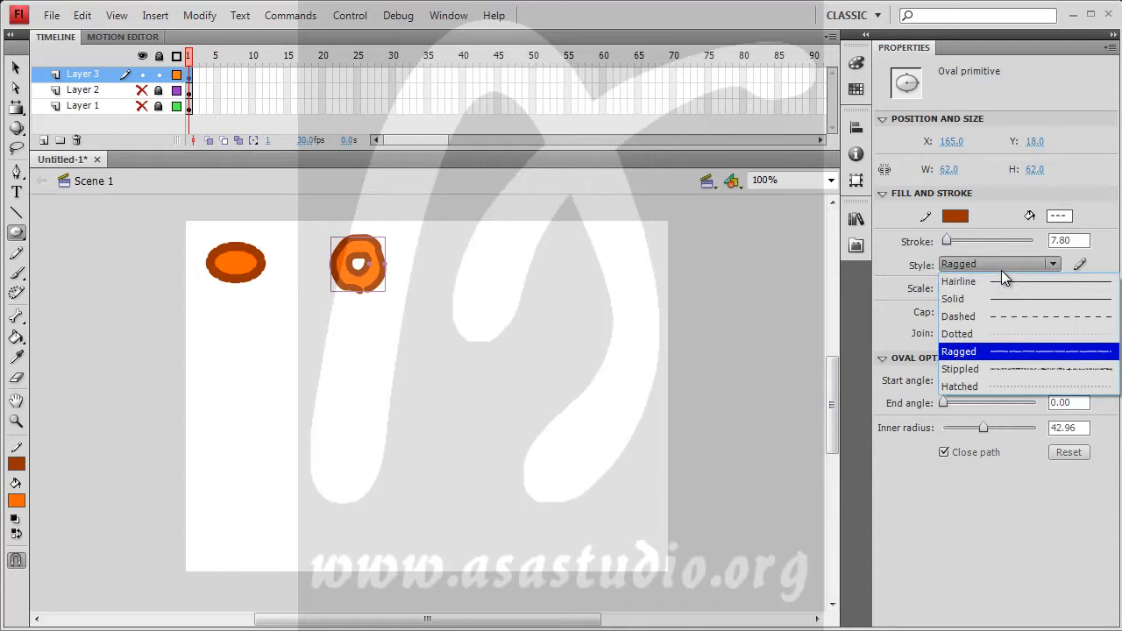
left_click(909, 291)
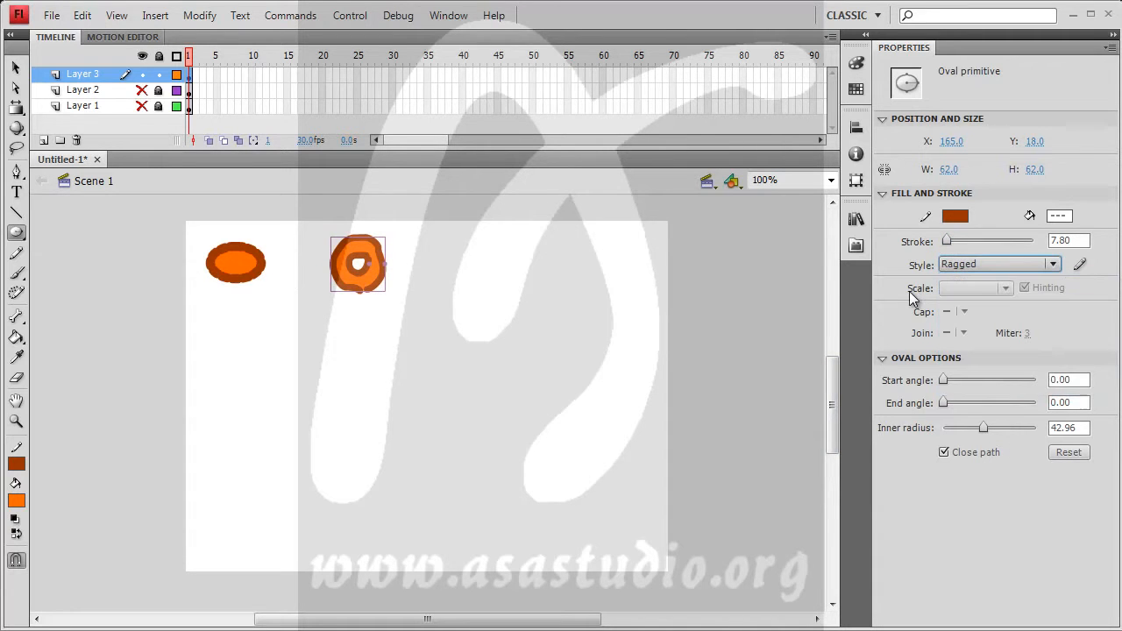
Change the ring primitive's stroke to Hairline style with a Miter join and a miter limit of 60
left_click(1011, 267)
left_click(1013, 282)
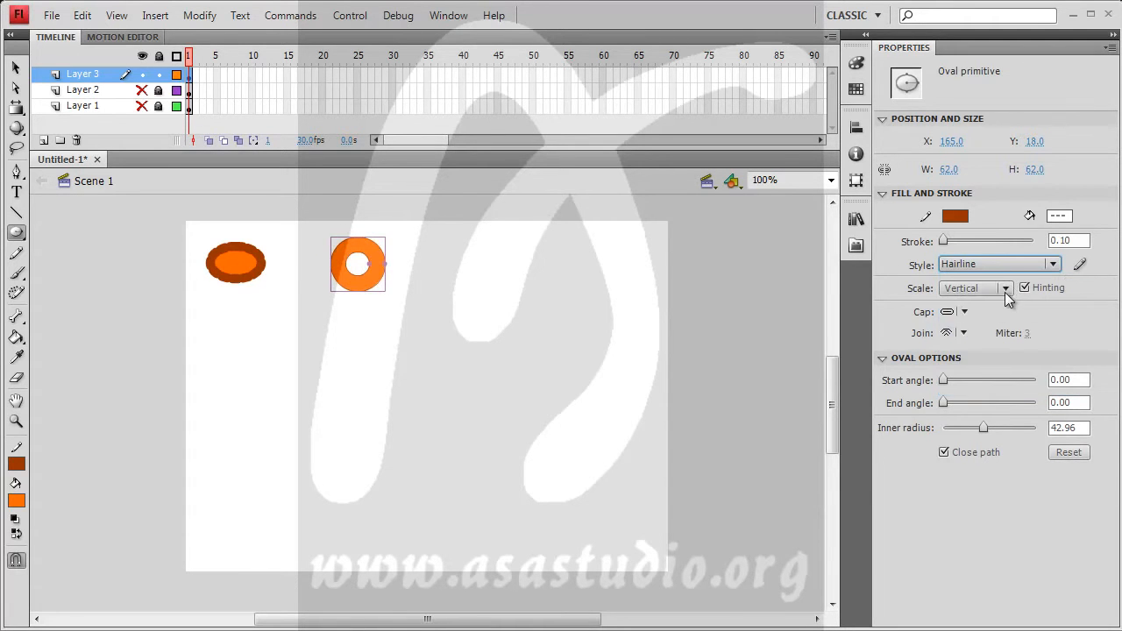
left_click(962, 312)
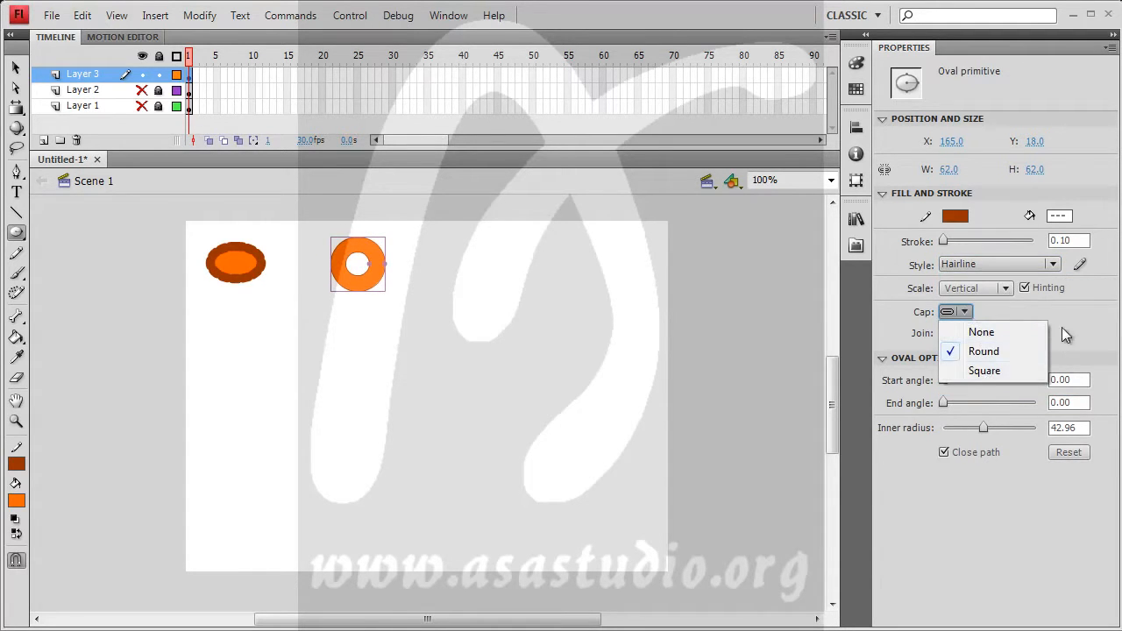
left_click(1044, 336)
left_click(968, 329)
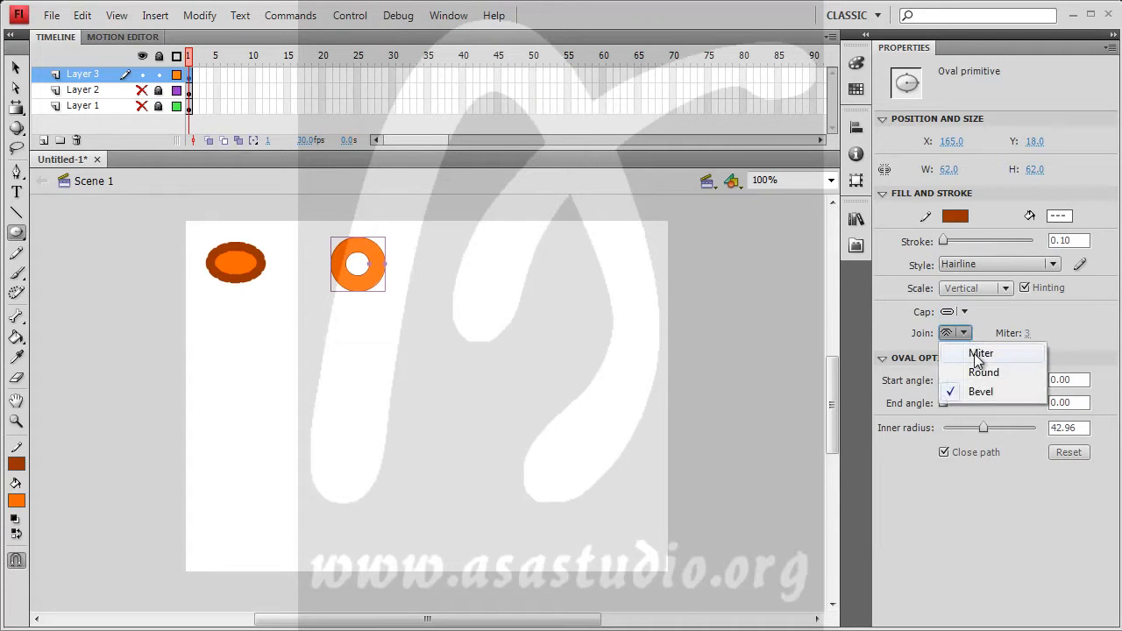
left_click(990, 354)
left_click_drag(1025, 335, 1115, 336)
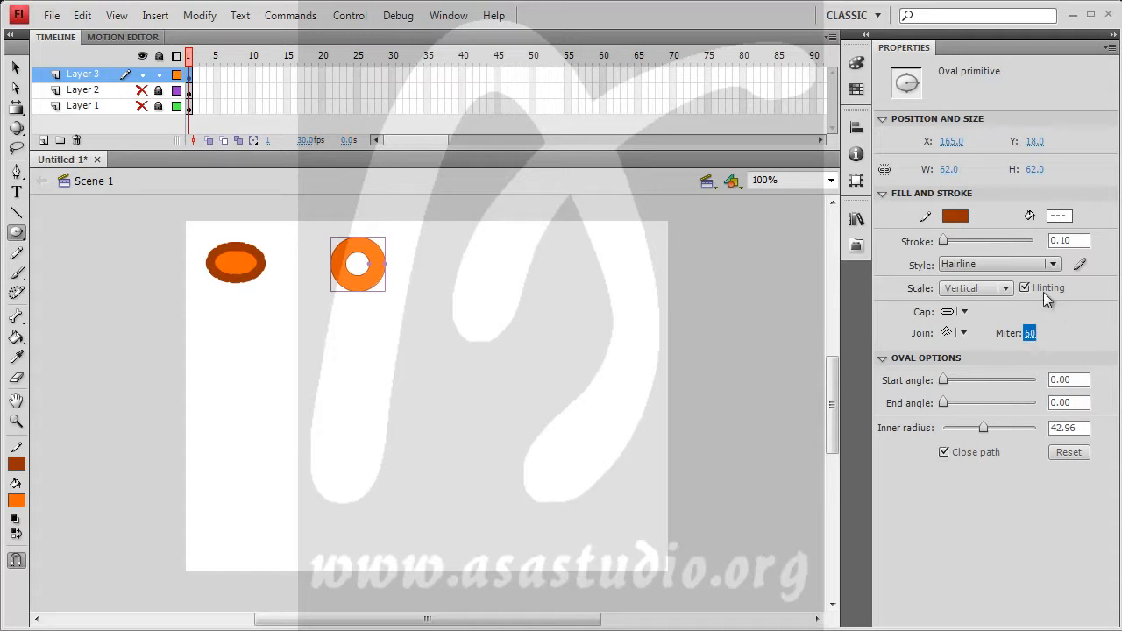
Set the ring primitive's stroke thickness to 11.70 and its cap to Square, trying None in between
left_click_drag(945, 242, 949, 241)
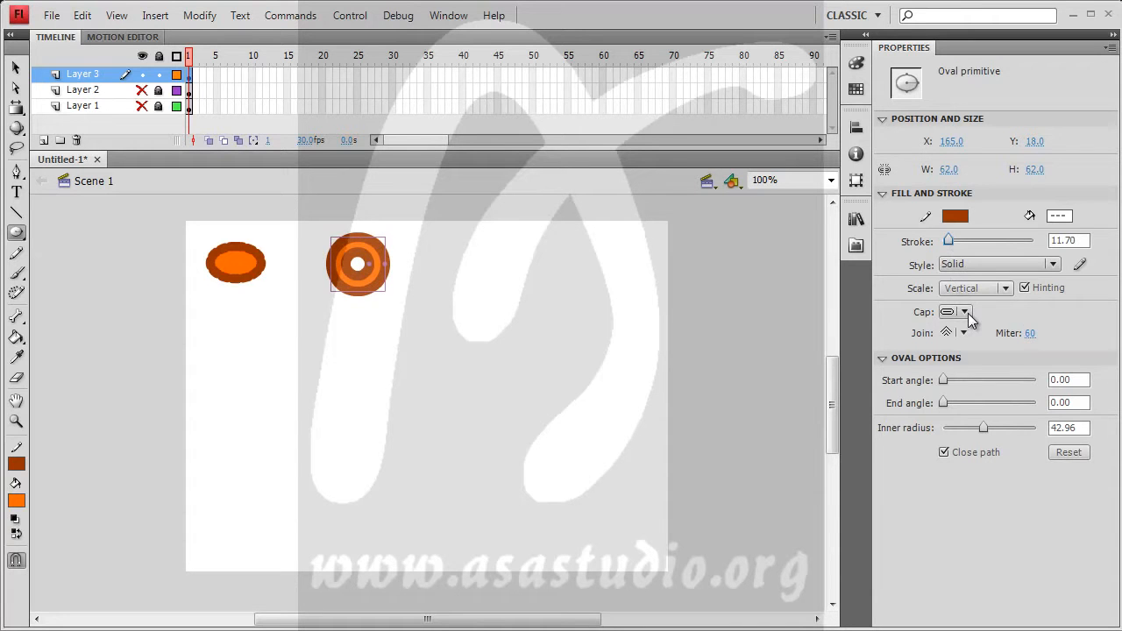
left_click(965, 312)
left_click(978, 332)
left_click(966, 312)
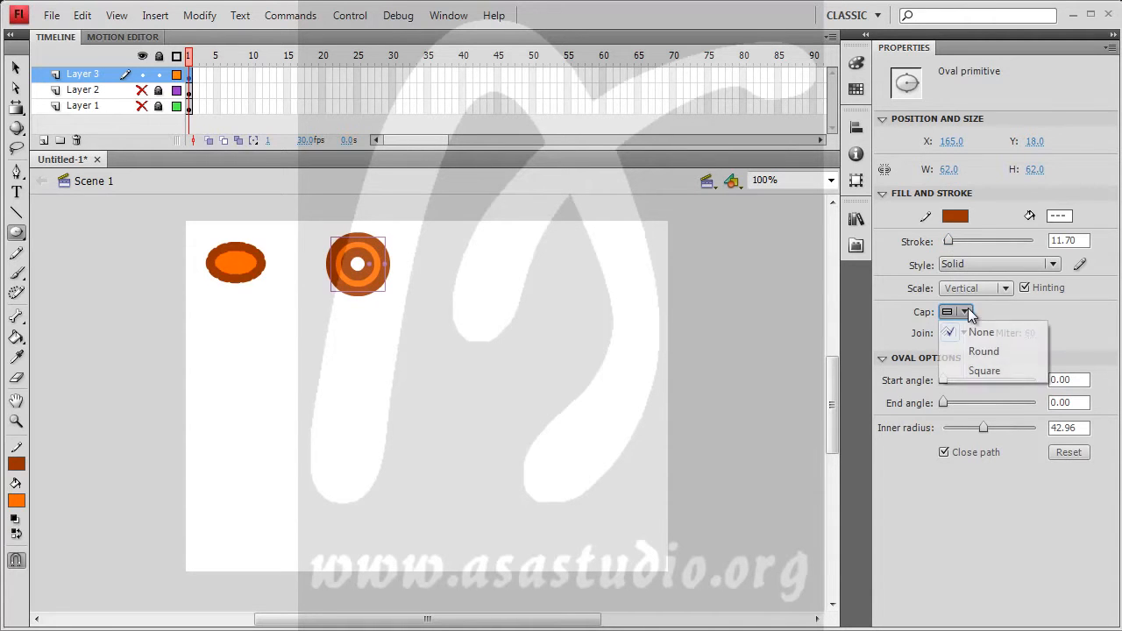
left_click(976, 371)
Set the ring stroke's miter limit to 1 and its join to Bevel, trying Round in between
left_click(1027, 333)
left_click_drag(1027, 333, 908, 395)
left_click(961, 330)
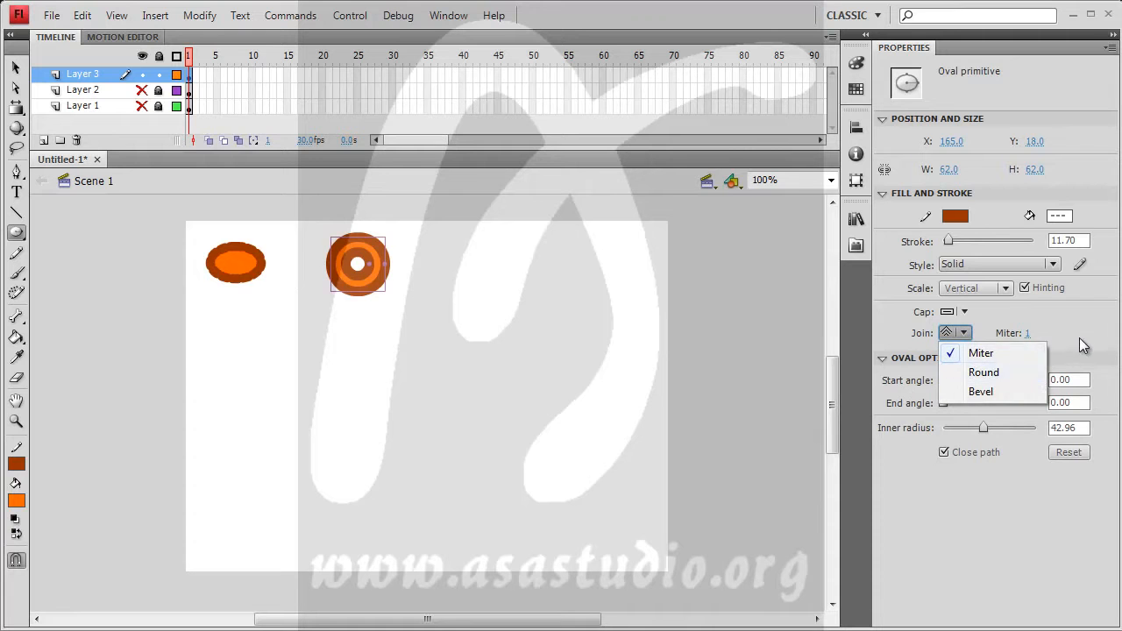
left_click(983, 371)
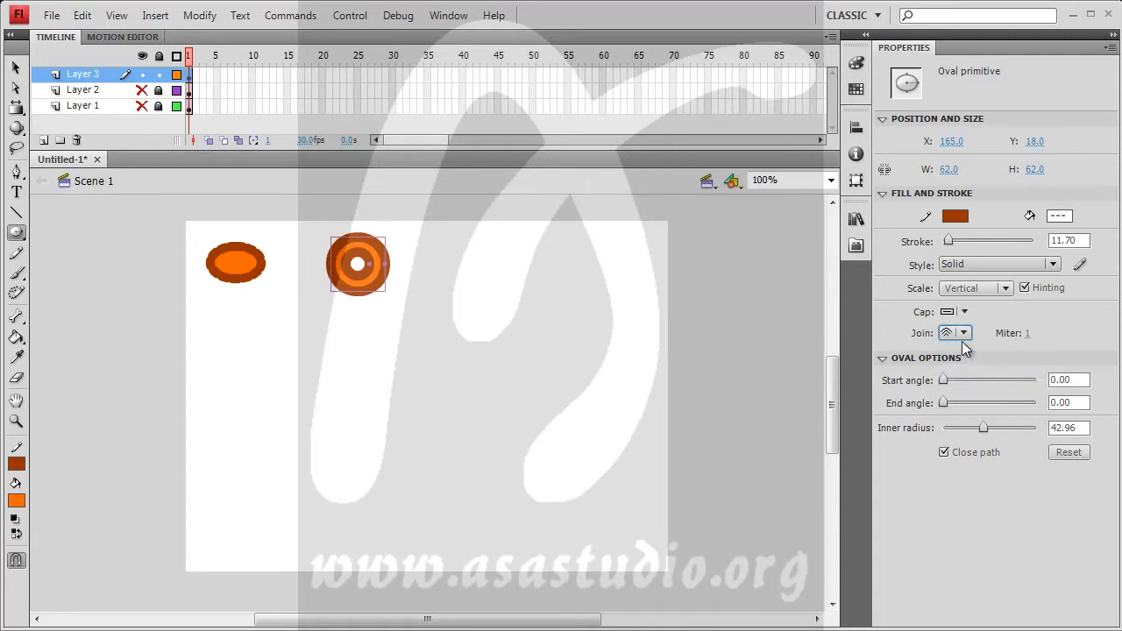
left_click(963, 336)
left_click(969, 390)
Draw a pentagon about 73 × 71 px below the small oval with the PolyStar tool
left_click_drag(16, 232, 127, 252)
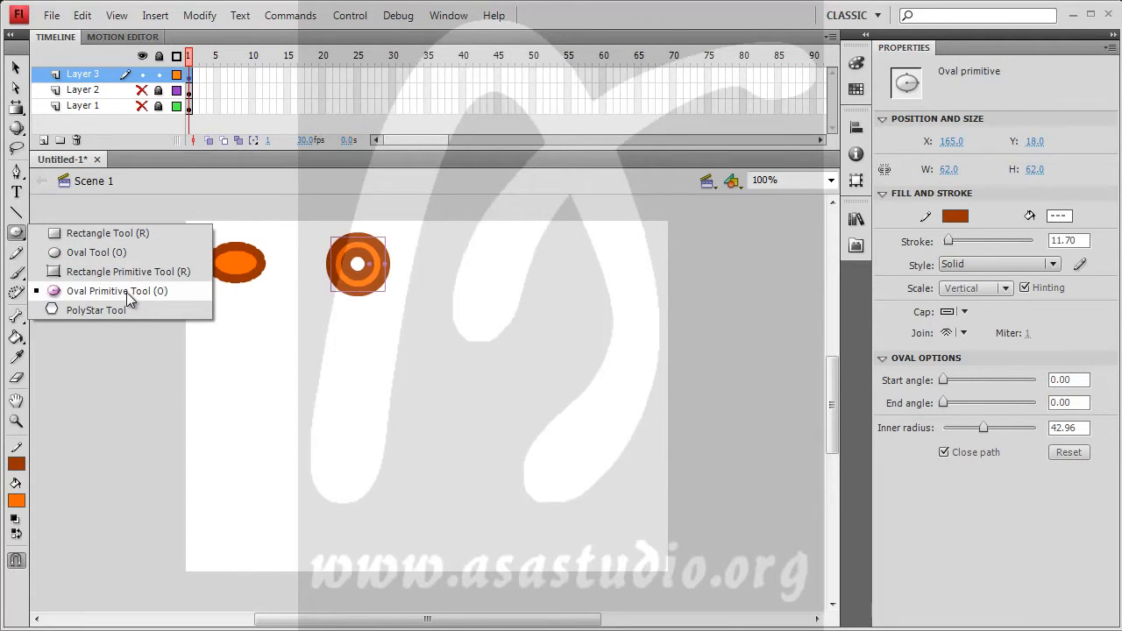
left_click(126, 292)
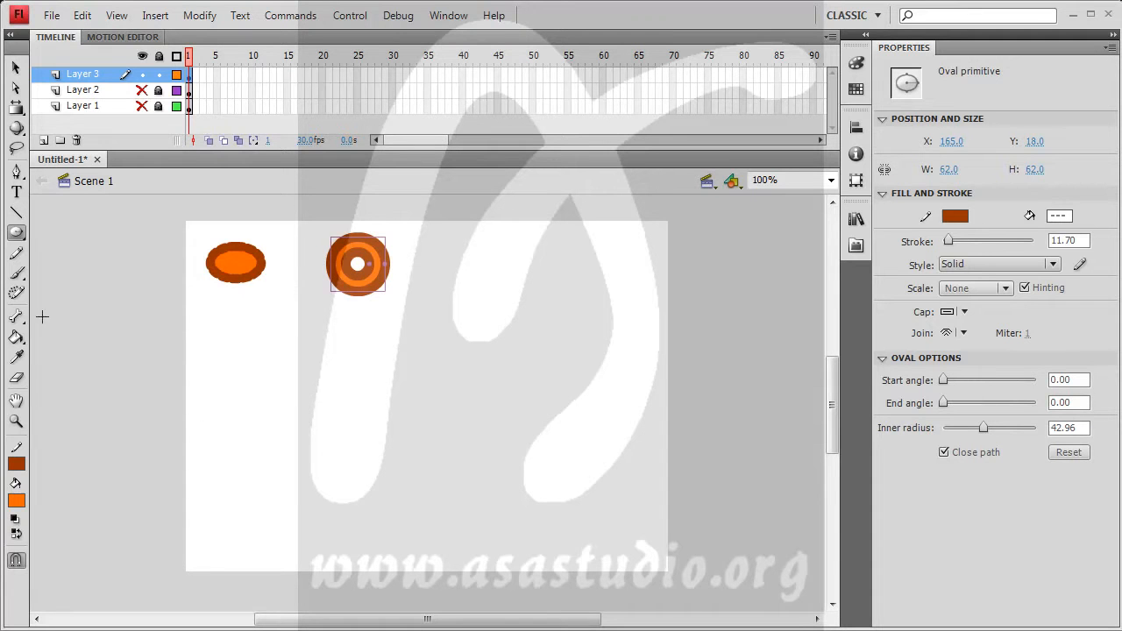
left_click(18, 234)
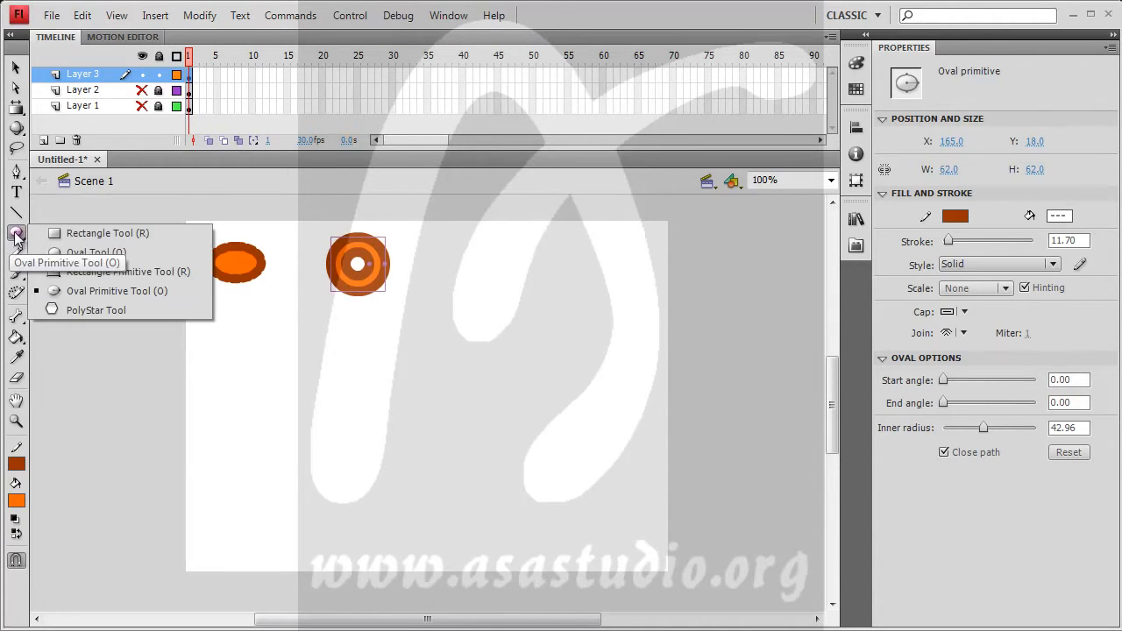
left_click(88, 310)
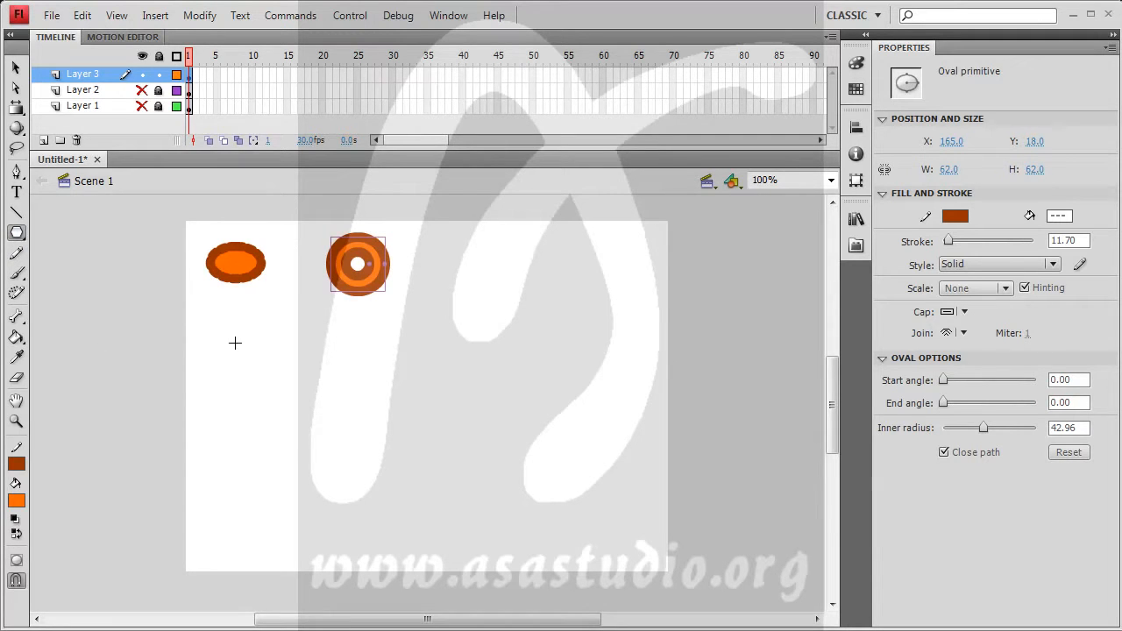
left_click_drag(234, 343, 257, 370)
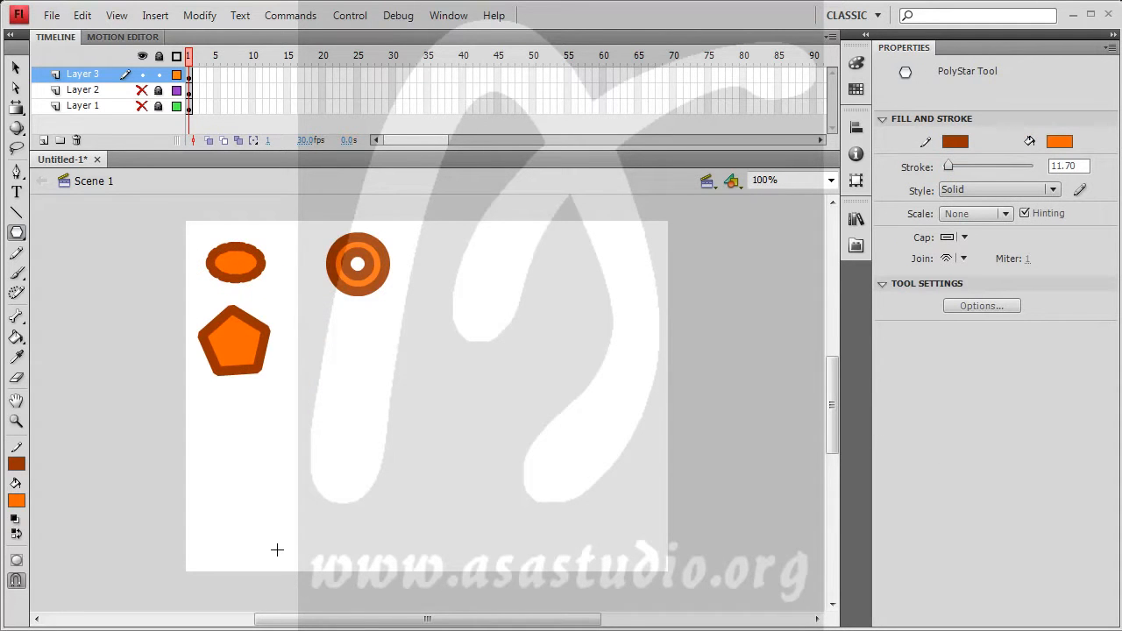
Set the PolyStar tool's shape style to star in its tool settings
left_click(996, 305)
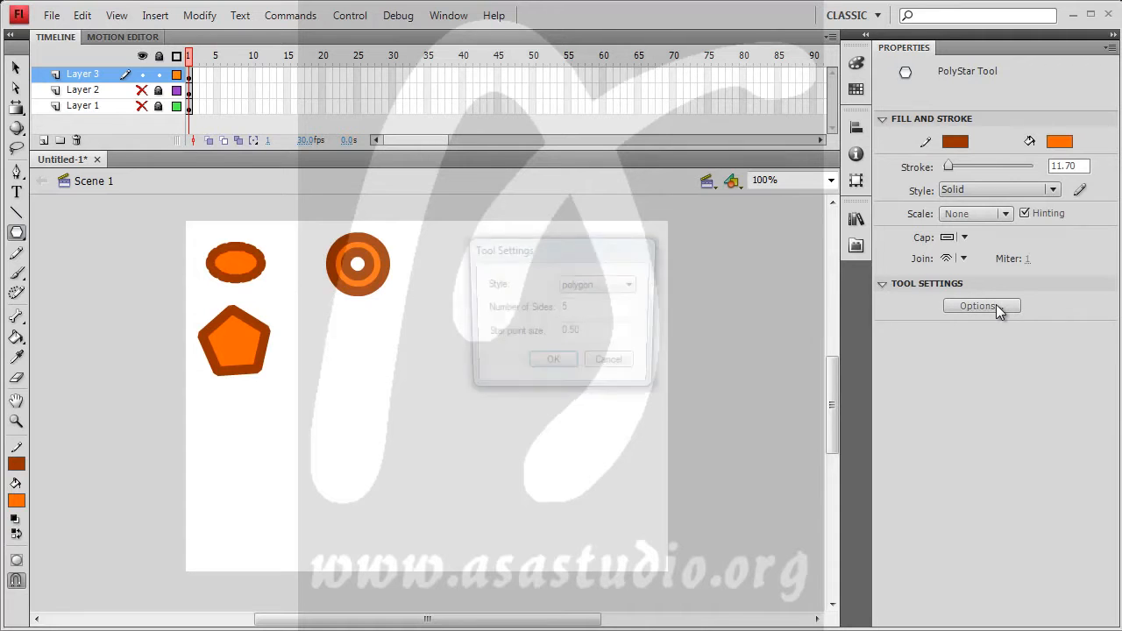
left_click(602, 286)
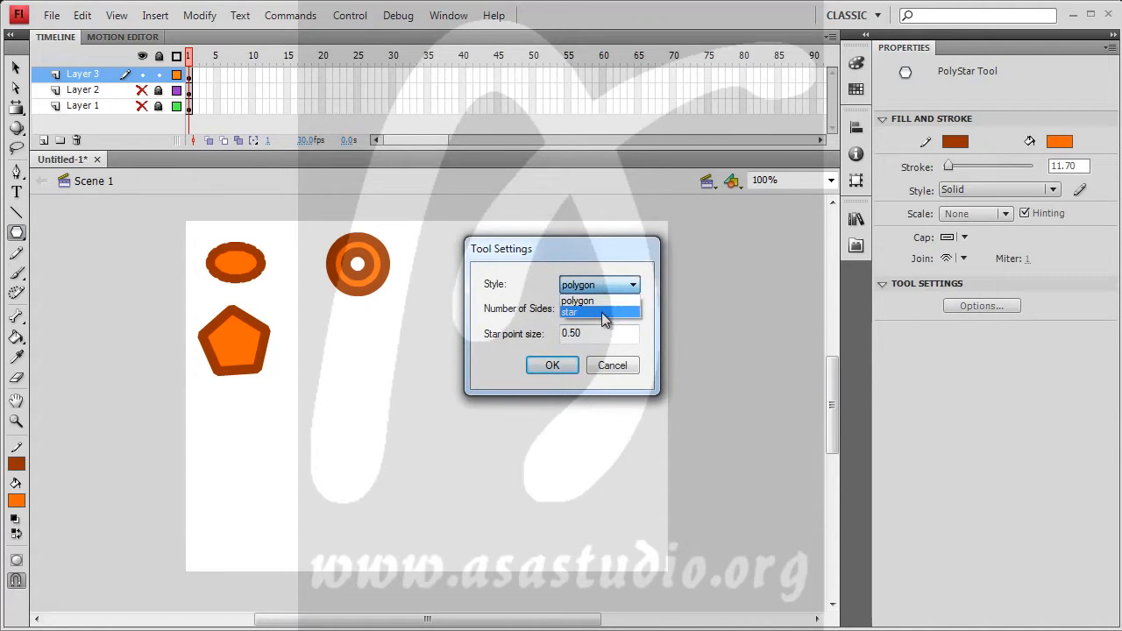
left_click(601, 311)
left_click(552, 367)
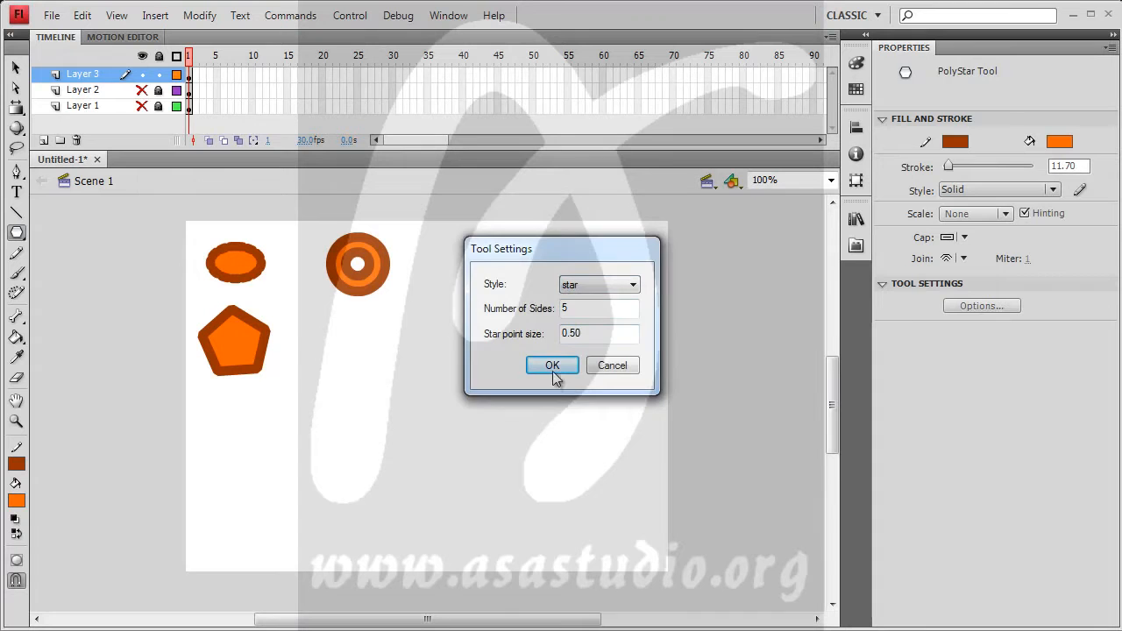
Select the whole pentagon, including its fill and stroke, and clear the selection
left_click(15, 68)
left_click_drag(158, 410, 295, 306)
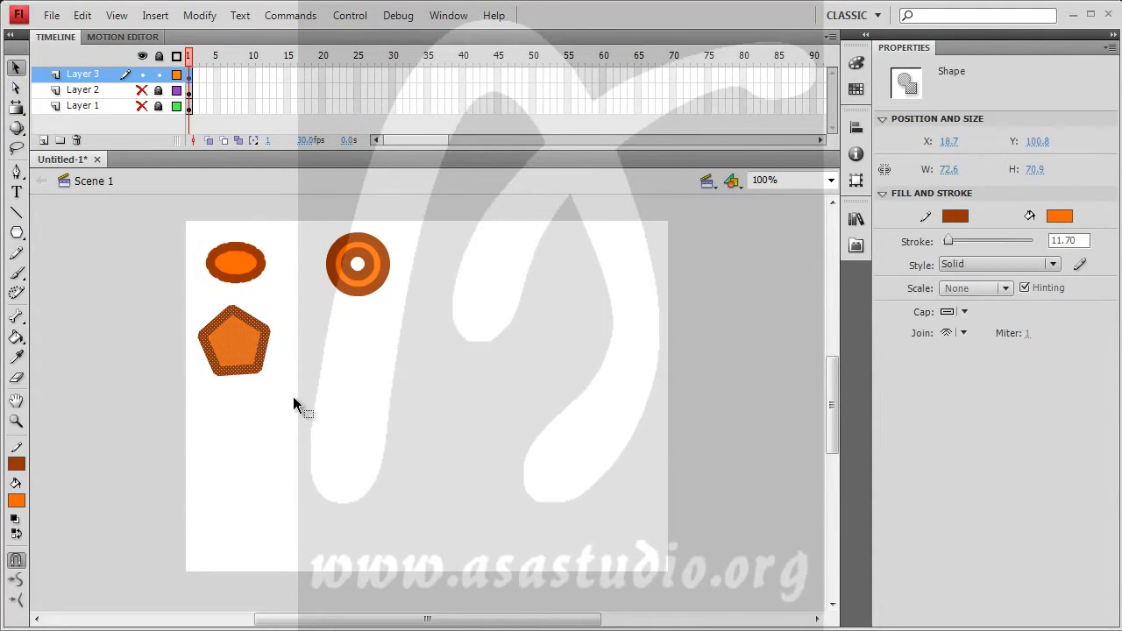
left_click(343, 379)
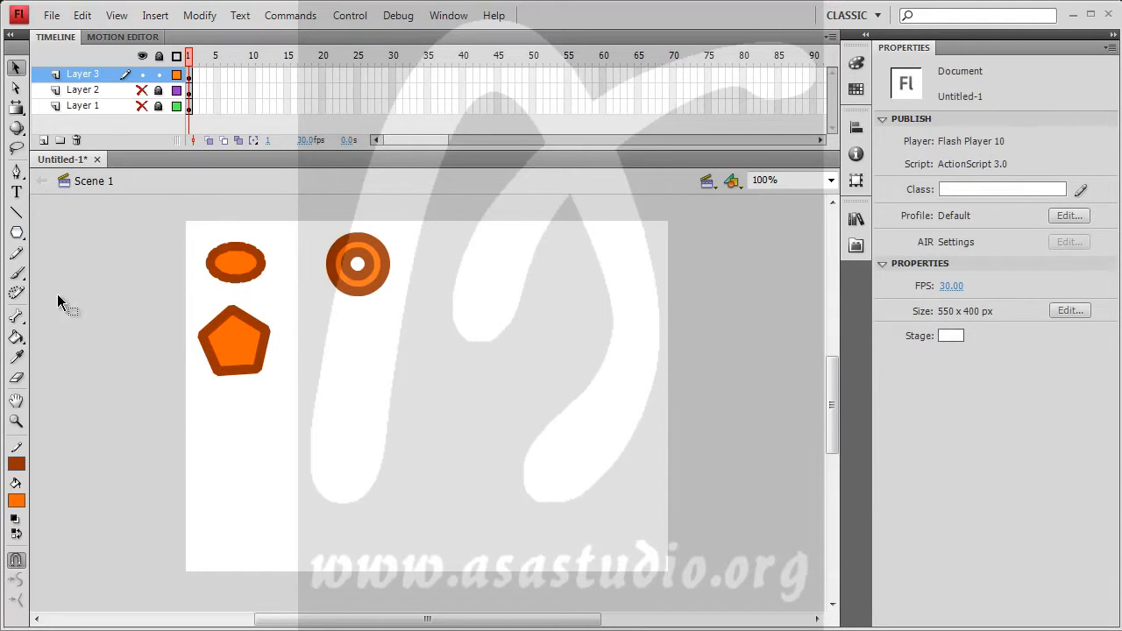
Draw a star below the ringed circle with the PolyStar tool, using star style, 5 sides and star point size 0.50
left_click(15, 232)
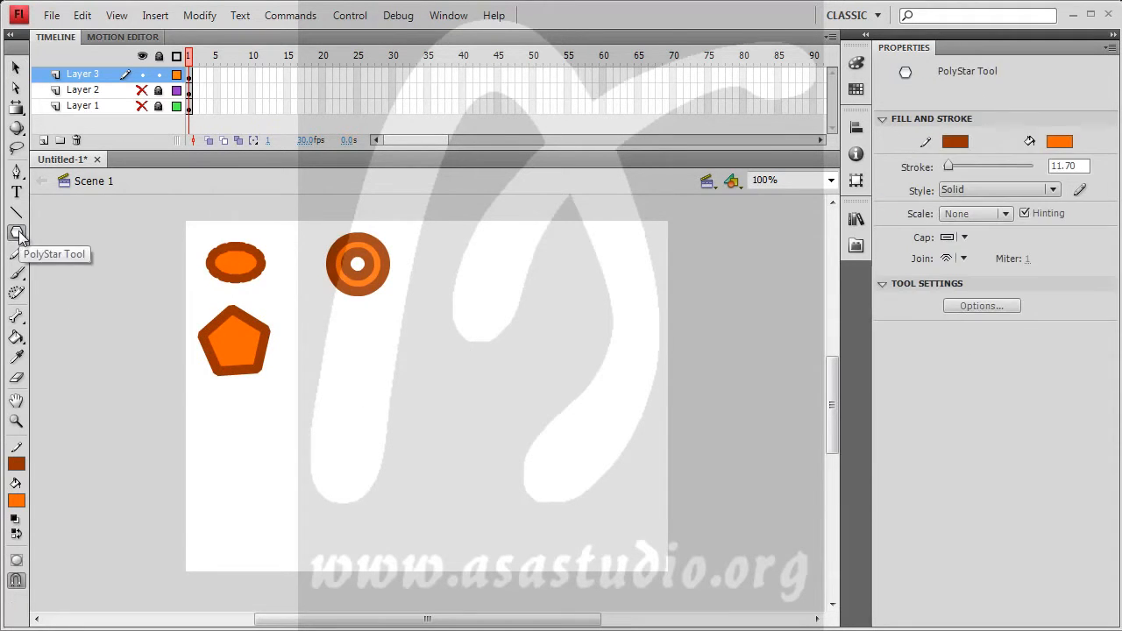
left_click(1002, 308)
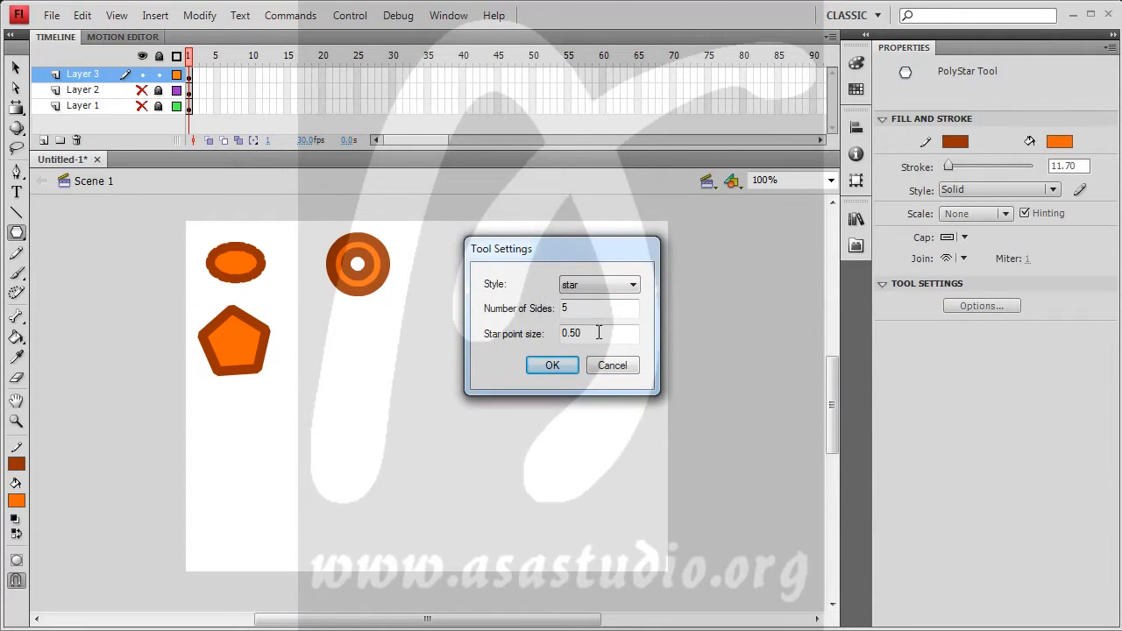
left_click(552, 365)
mouse_move(388, 345)
left_mouse_down()
mouse_move(497, 436)
mouse_move(403, 356)
mouse_move(427, 369)
left_mouse_up()
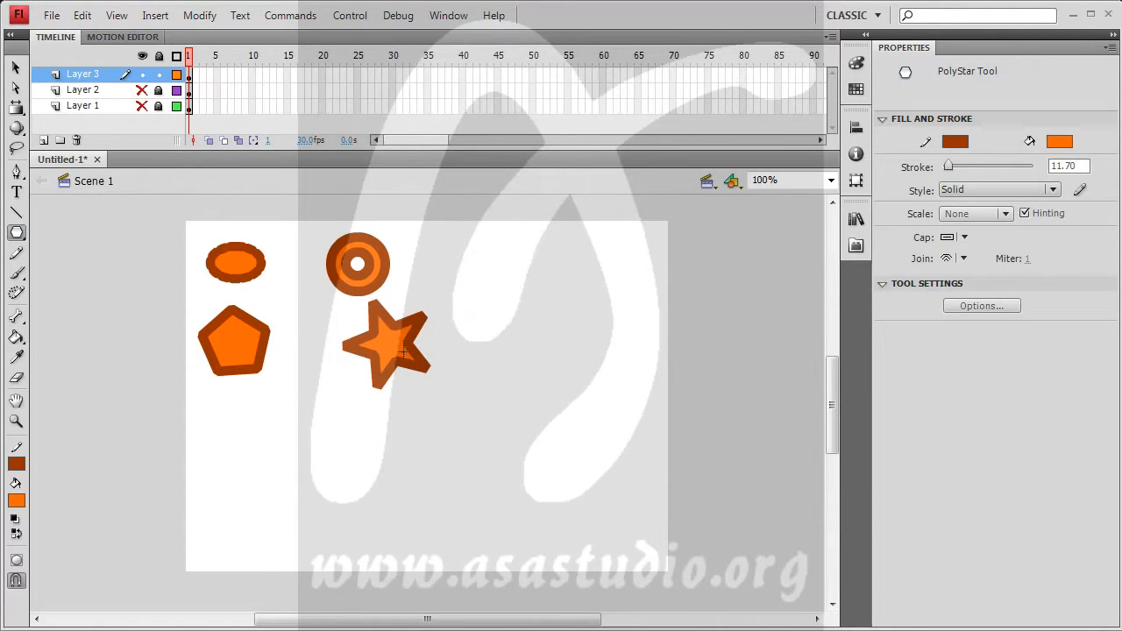
Keep the stroke cap Square and try the Miter, Round and Bevel joins, including adjusting the miter value
left_click(964, 237)
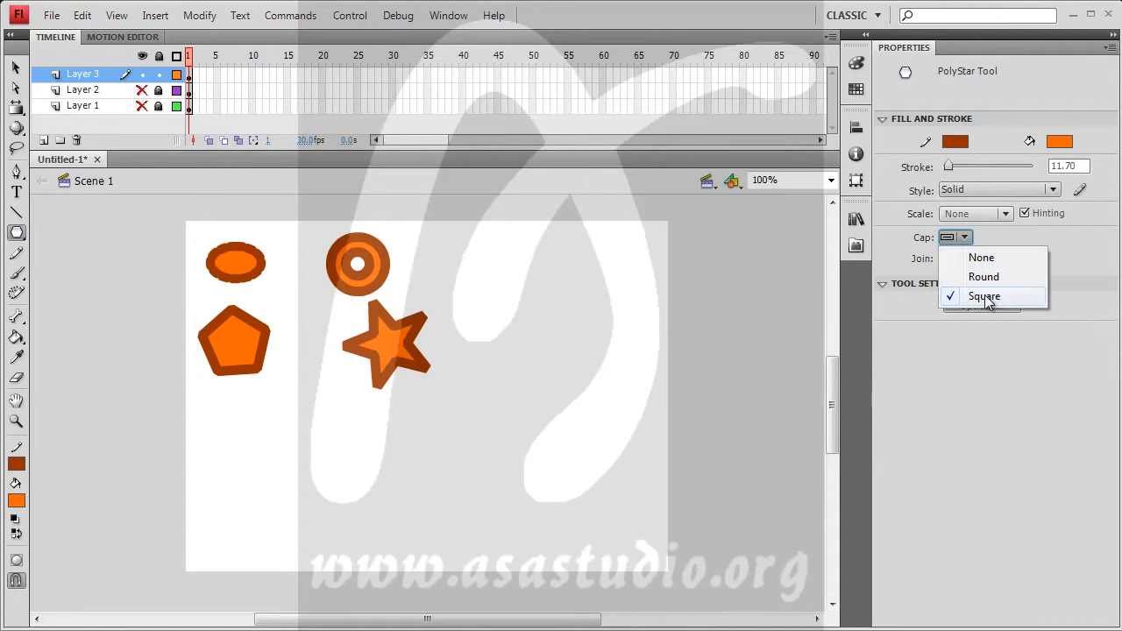
left_click(984, 298)
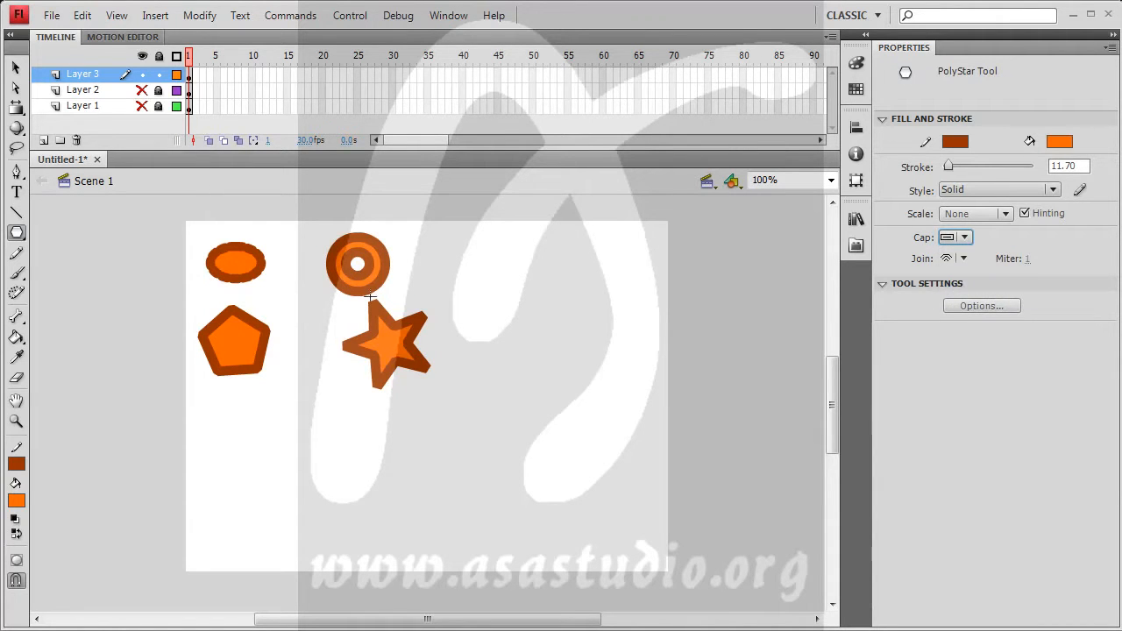
left_click(964, 260)
left_click(995, 280)
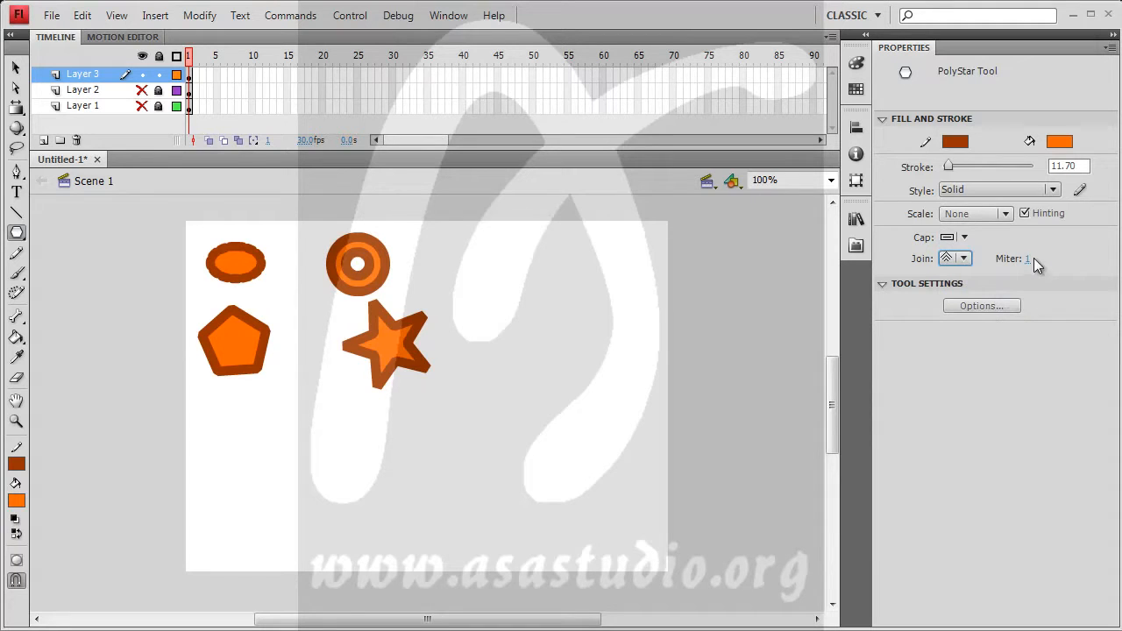
left_click_drag(1033, 259, 1071, 258)
left_click_drag(1030, 260, 975, 263)
left_click(964, 259)
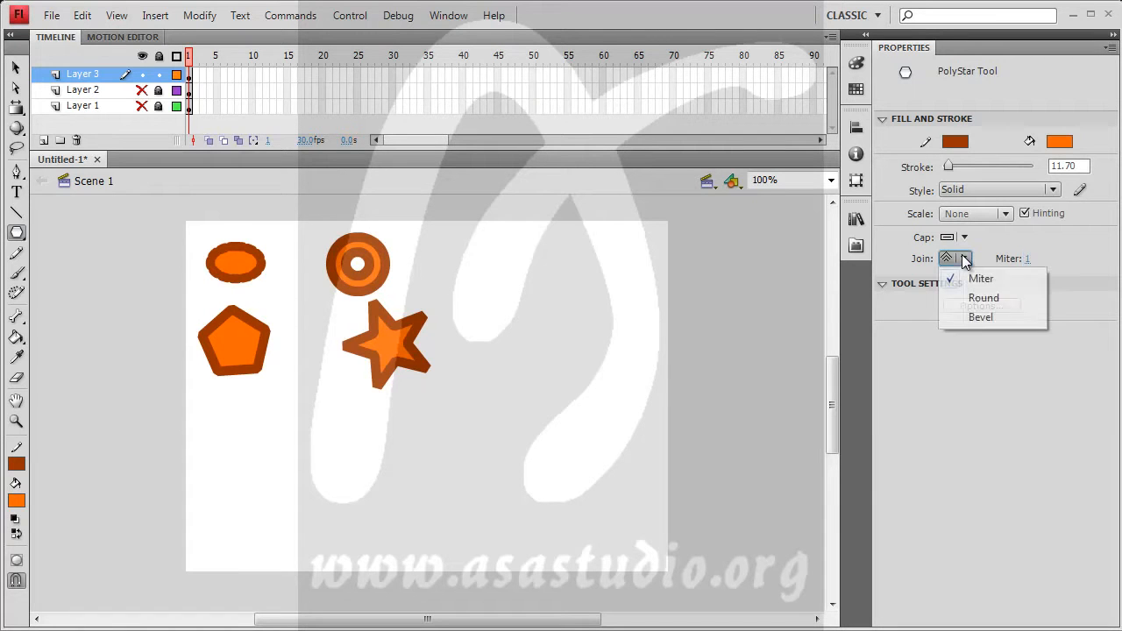
left_click(972, 298)
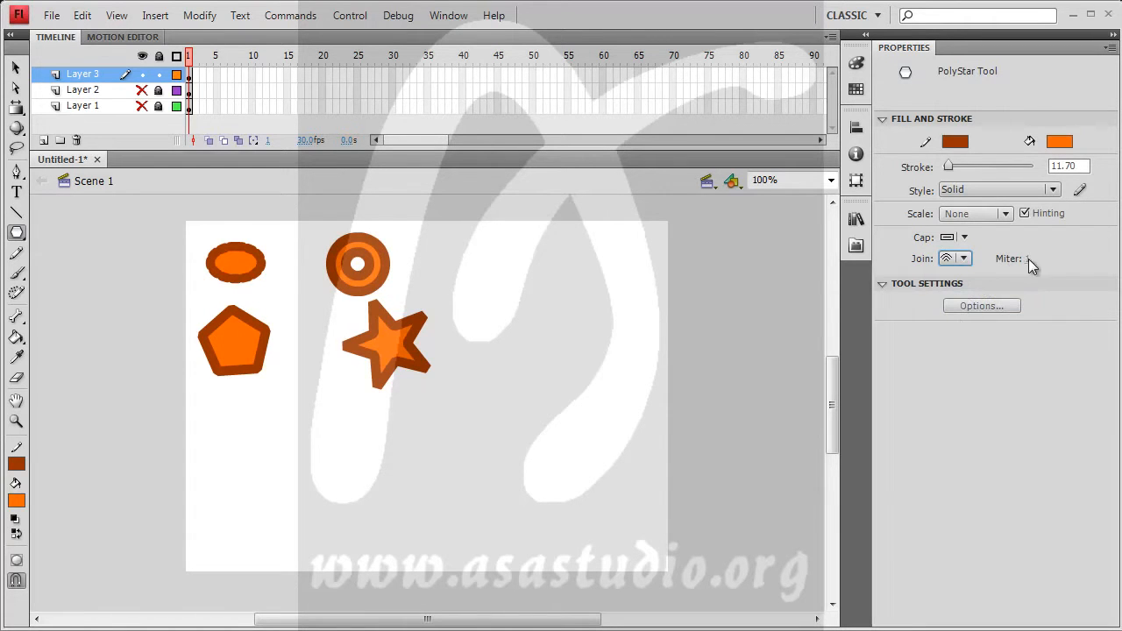
left_click(964, 258)
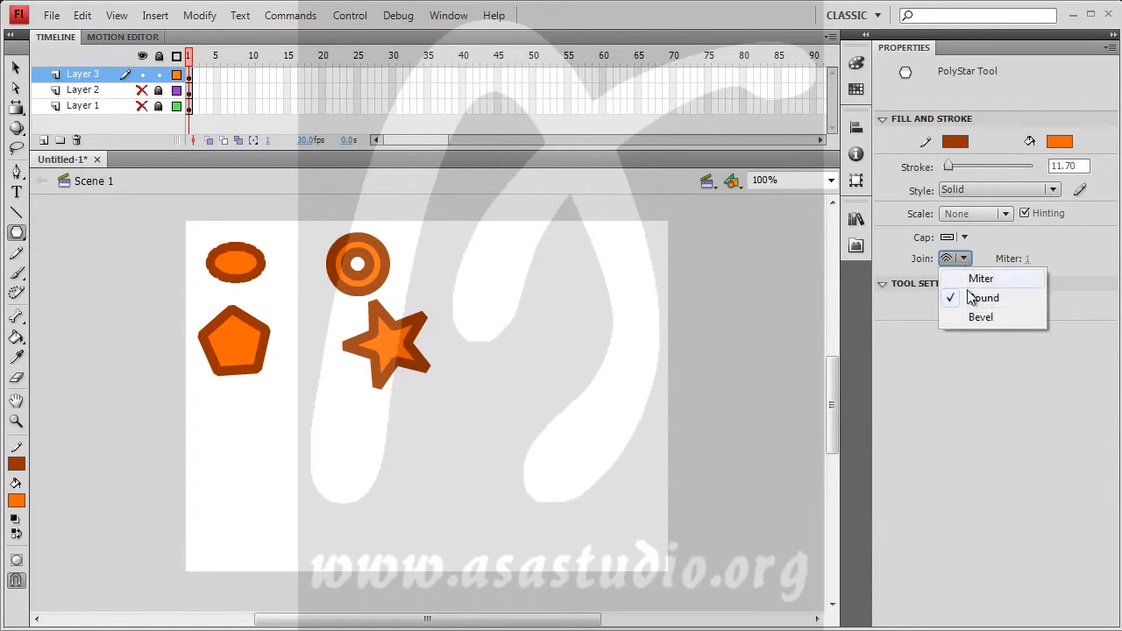
left_click(963, 319)
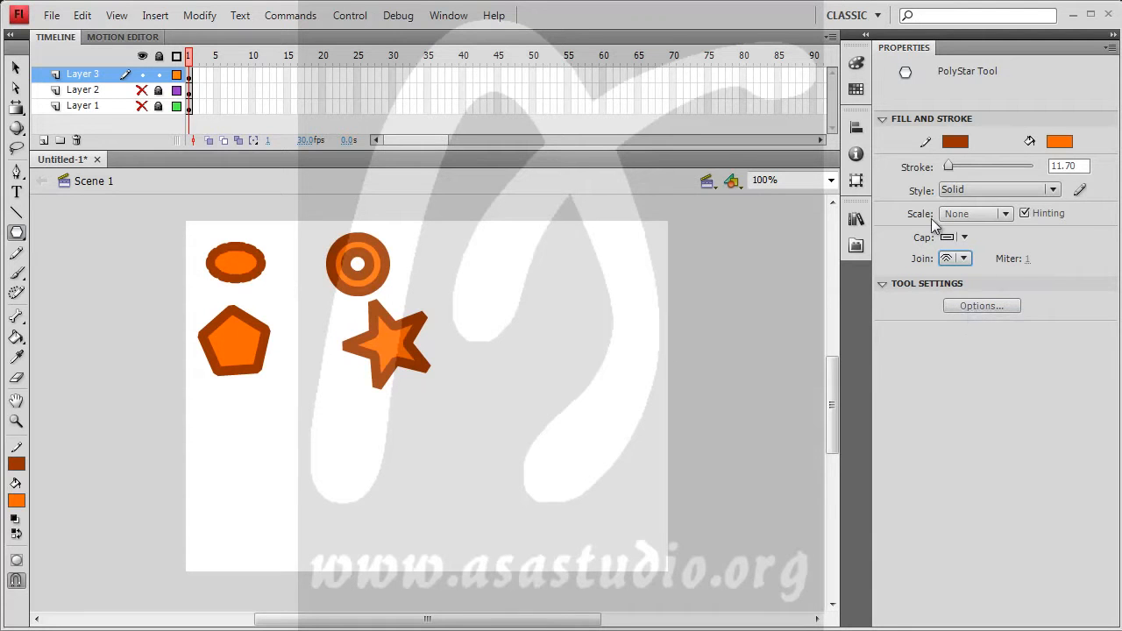
Try the Normal and None stroke scale options, set the scale to Horizontal and turn off stroke hinting
left_click(1003, 213)
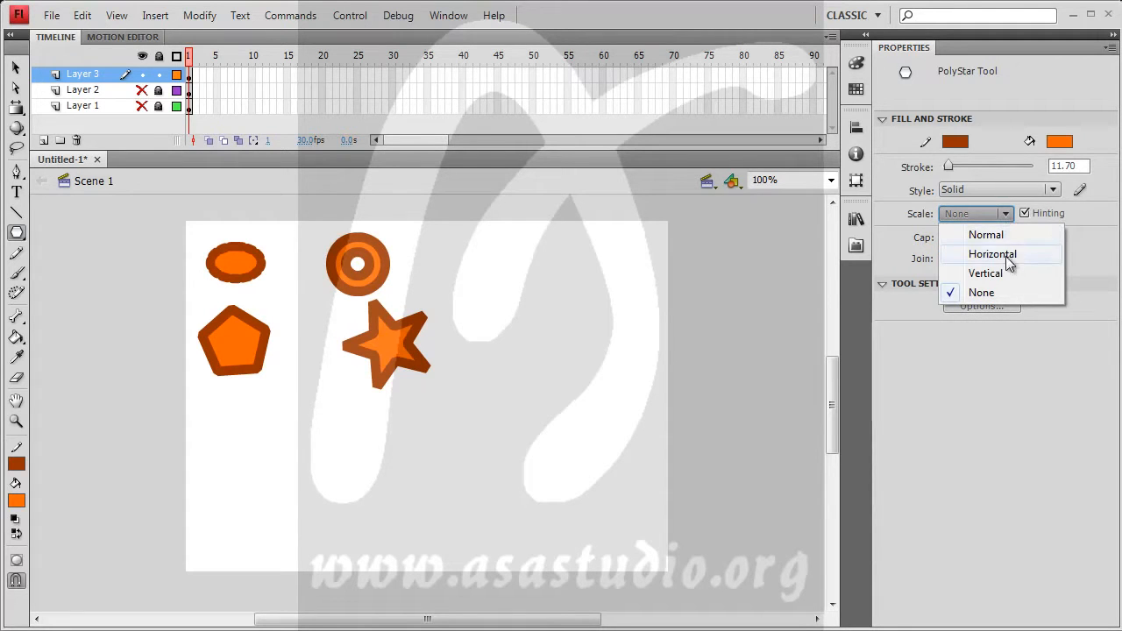
left_click(1004, 234)
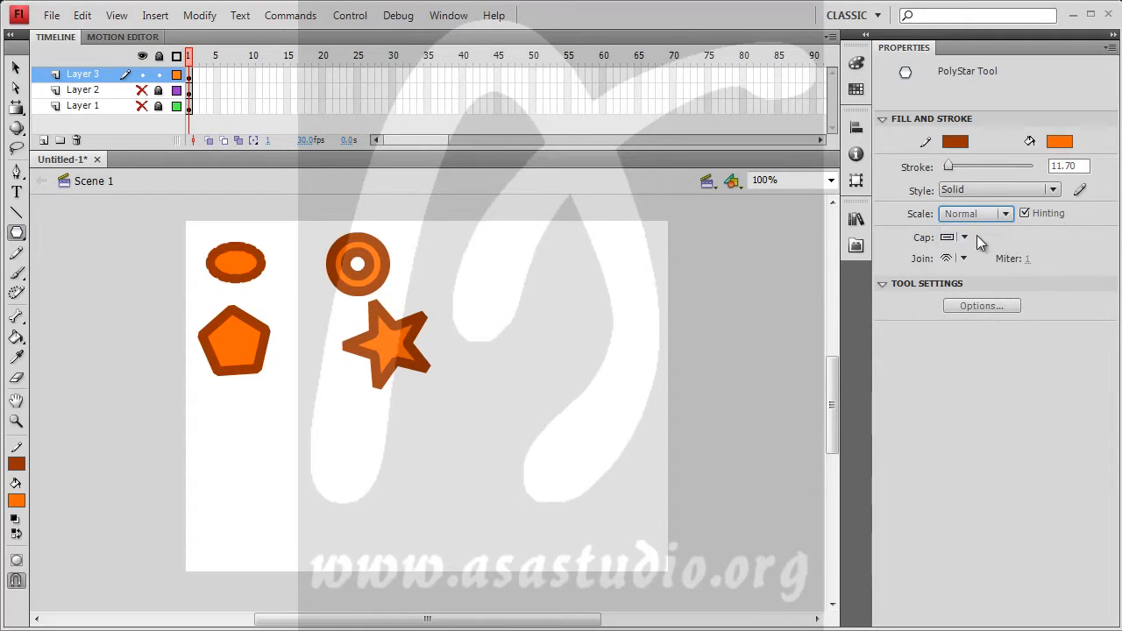
left_click(1006, 214)
left_click(998, 276)
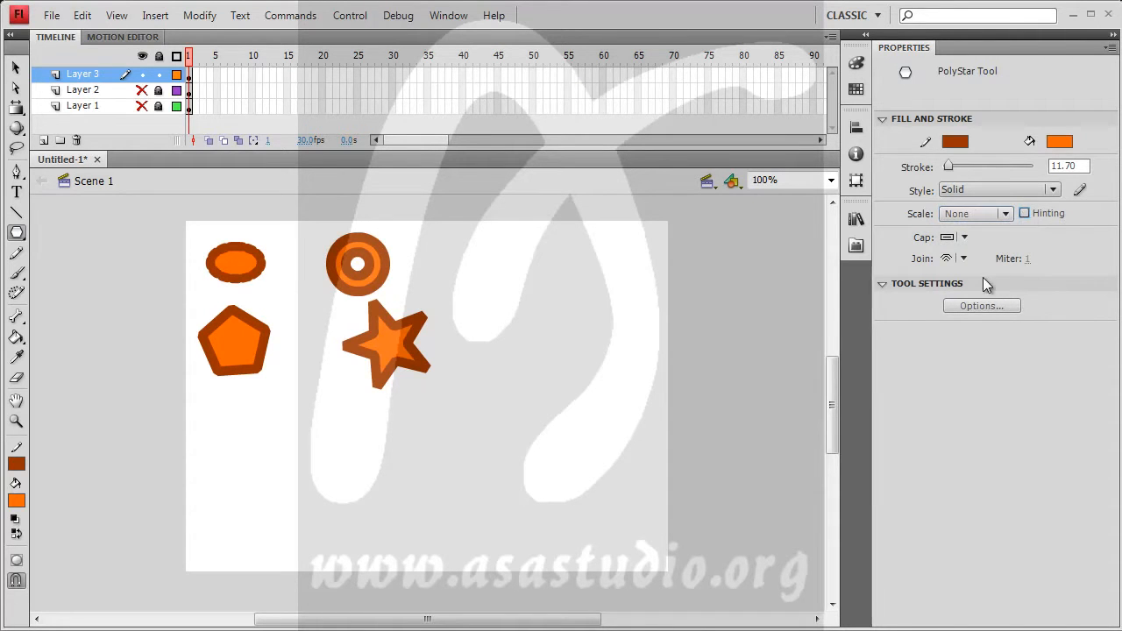
left_click(996, 218)
left_click(991, 252)
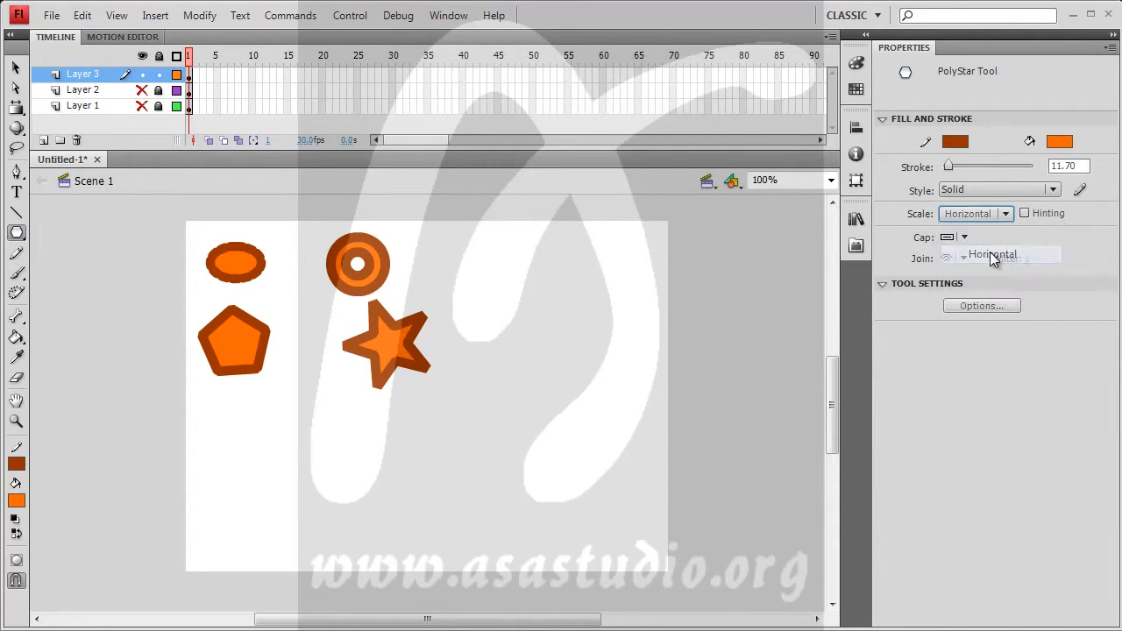
Switch the PolyStar stroke cap to Round and back to Square
left_click(964, 238)
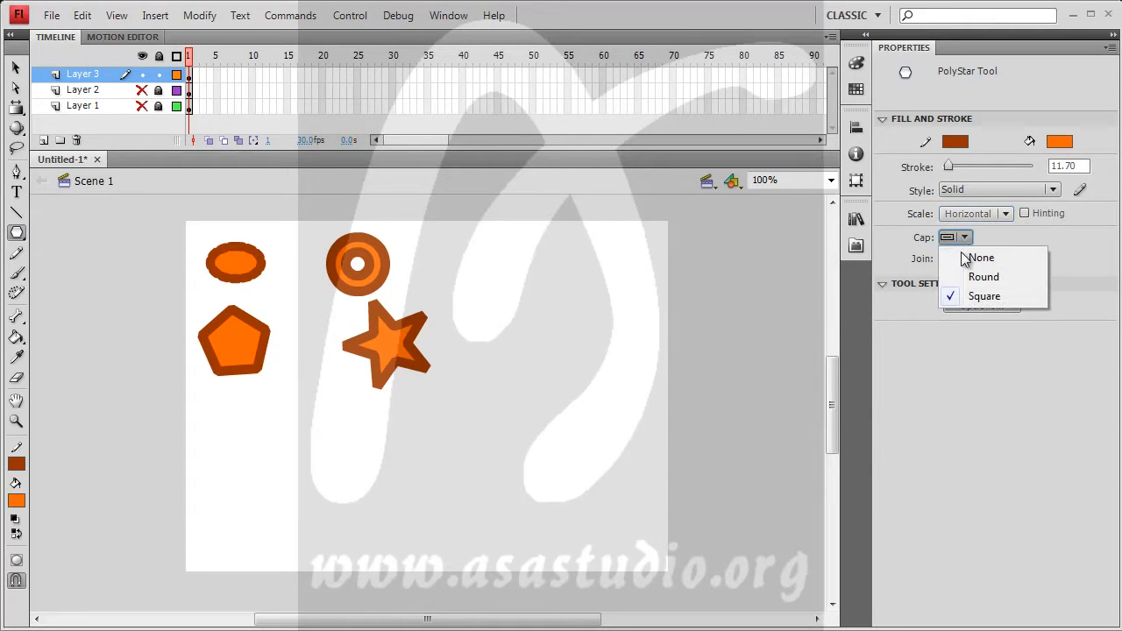
left_click(975, 276)
left_click(971, 236)
left_click(975, 296)
Set the PolyStar stroke to Round join, Normal scale and Round cap
left_click(961, 259)
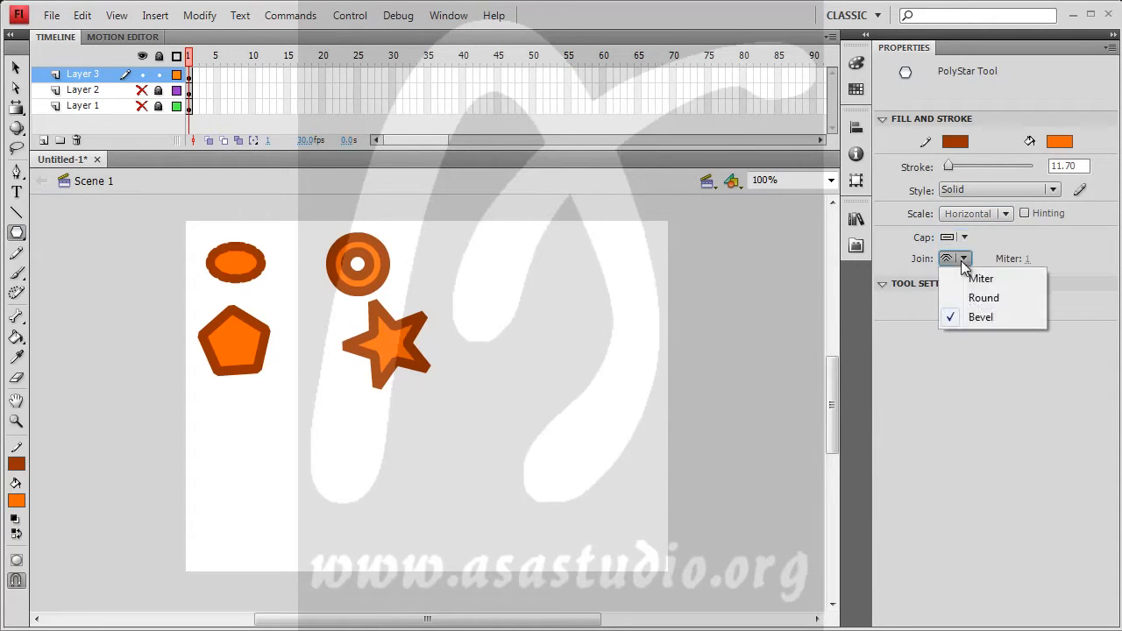
left_click(974, 299)
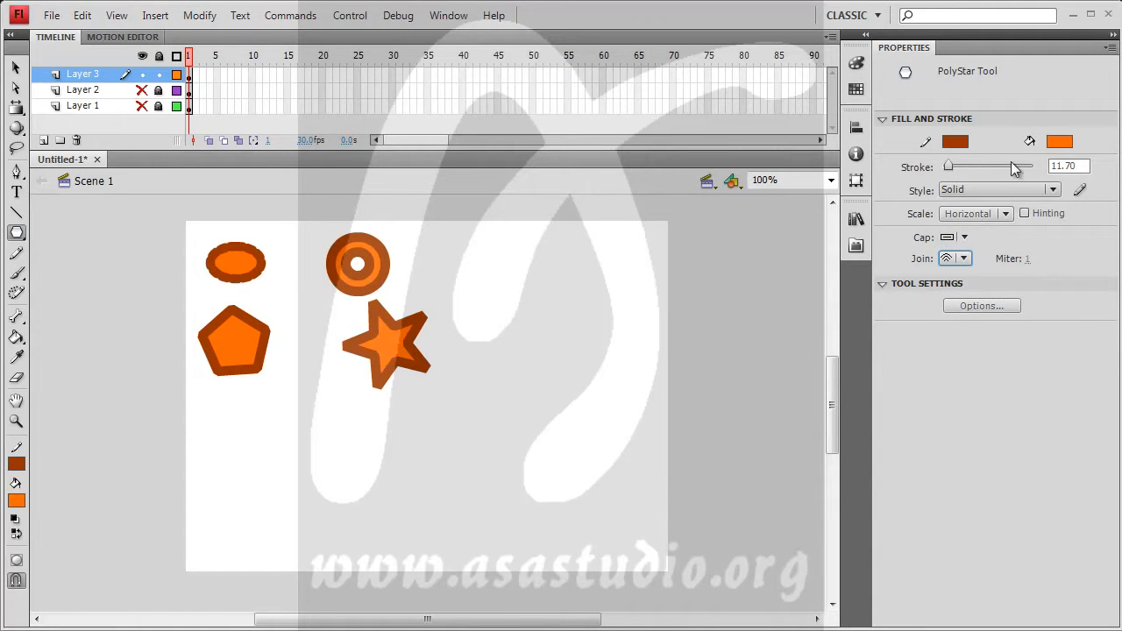
left_click(992, 215)
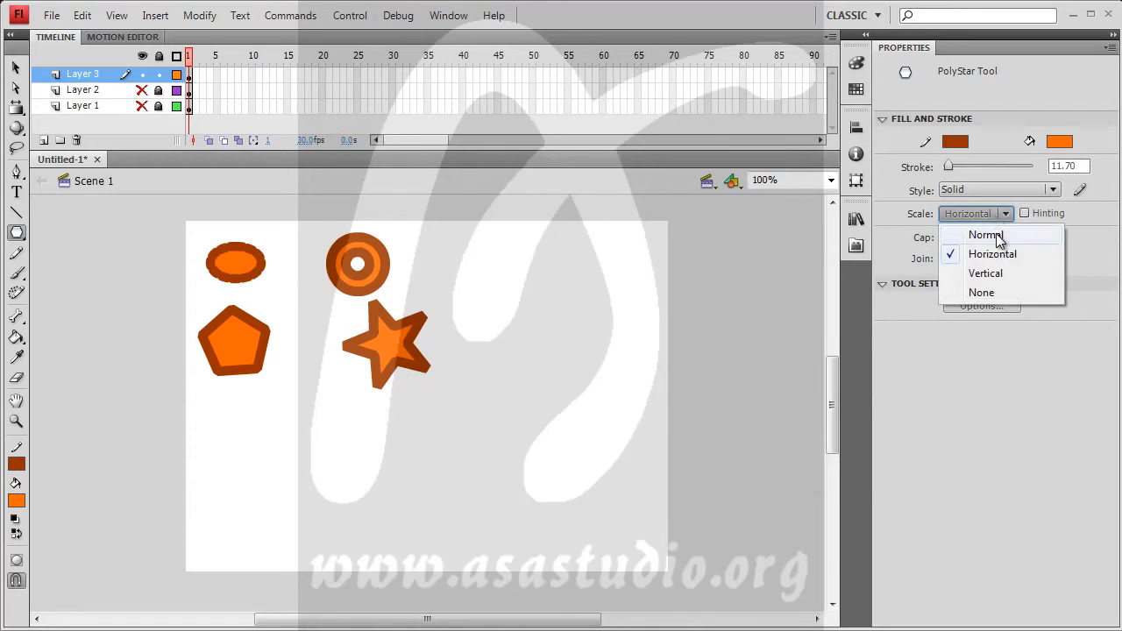
left_click(995, 233)
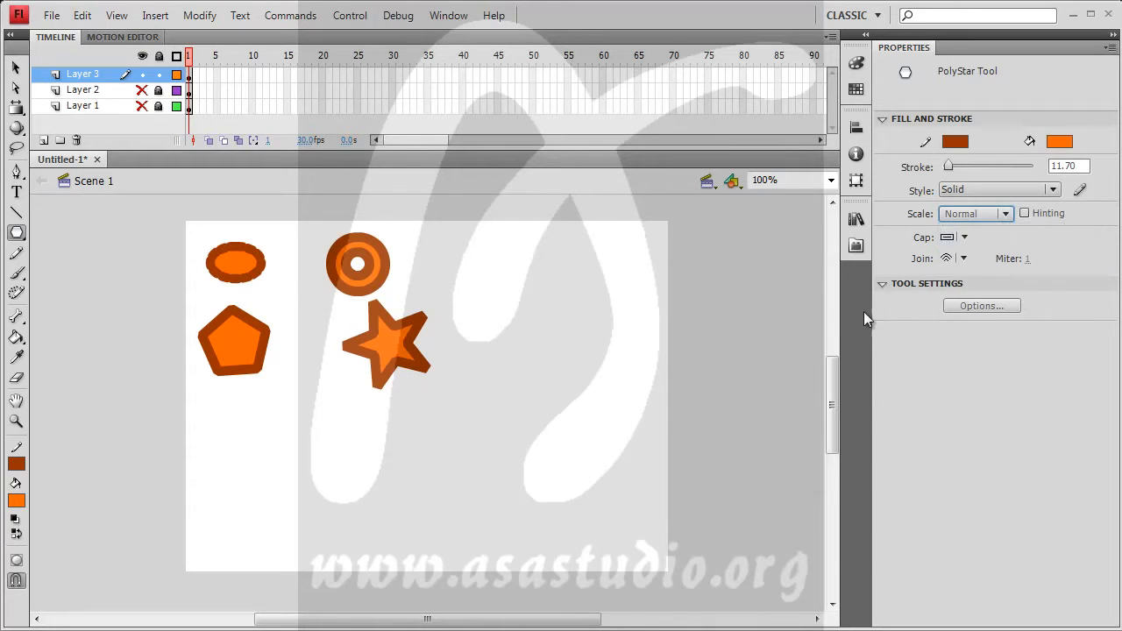
left_click(965, 238)
left_click(982, 275)
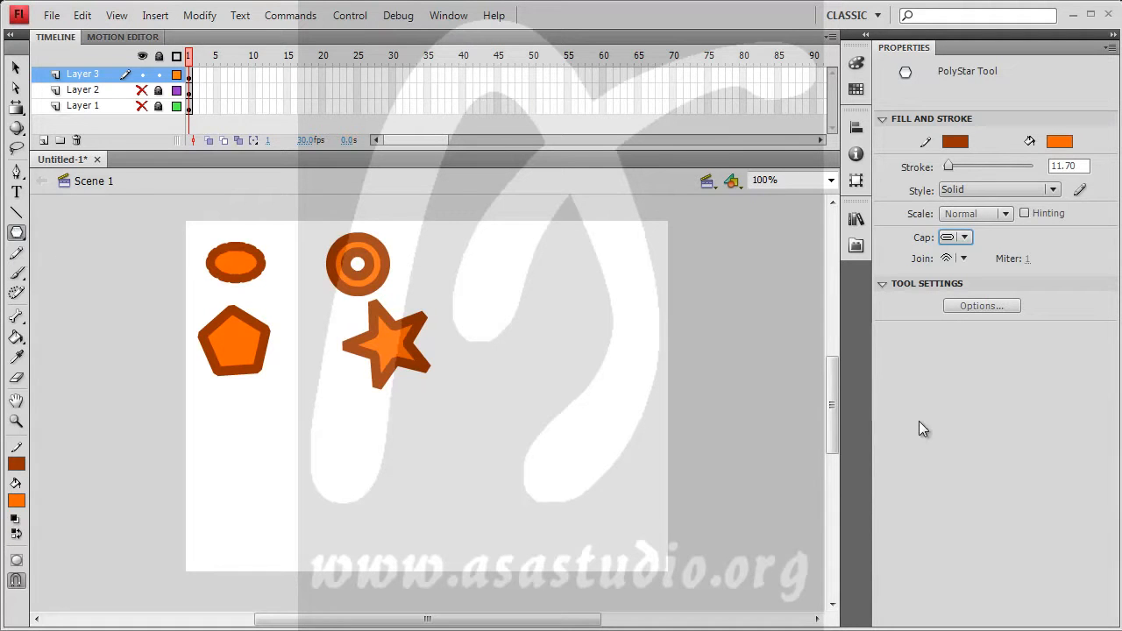
Draw a star about 126 px wide beside the ringed circle, using 25 sides and star point size 0.20
left_click(962, 305)
left_click_drag(558, 252, 719, 234)
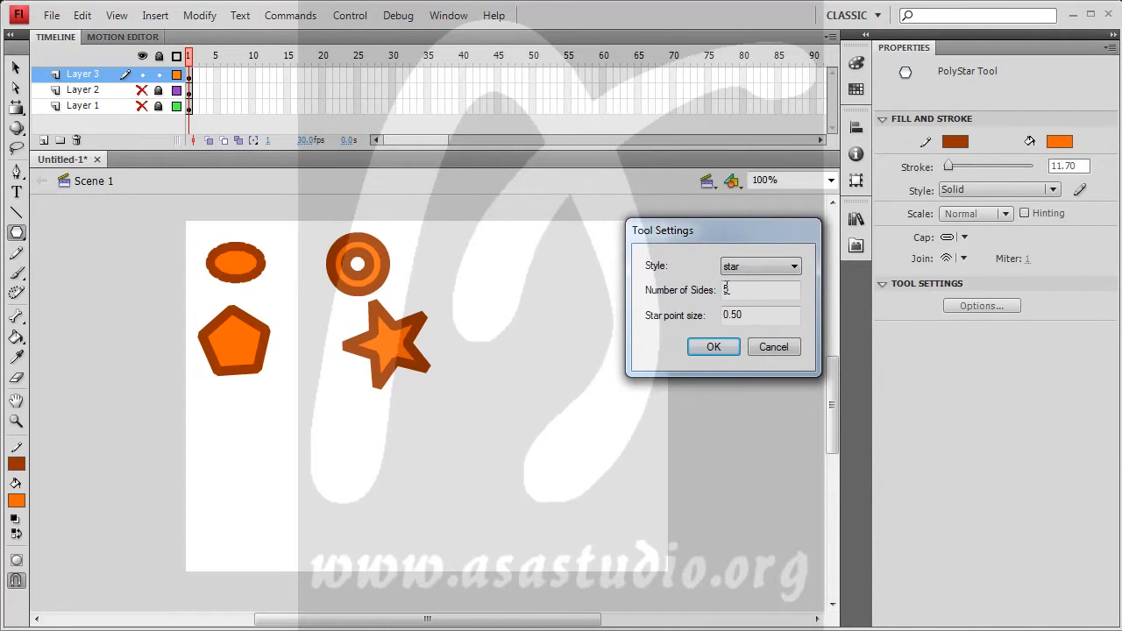
left_click(792, 269)
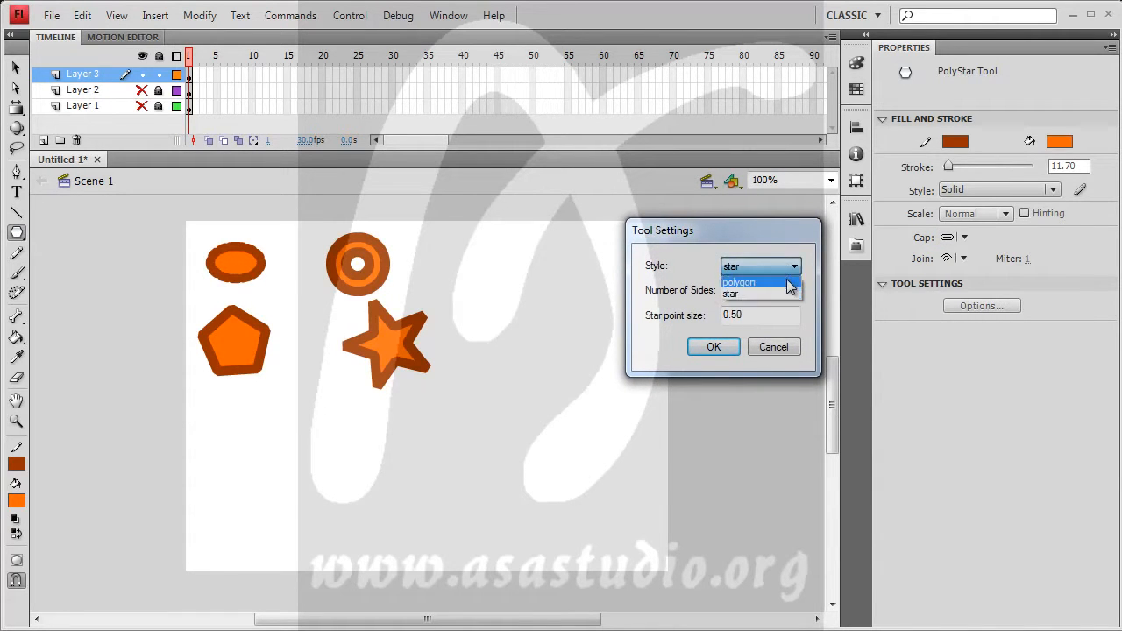
left_click(785, 296)
left_click_drag(743, 293, 627, 300)
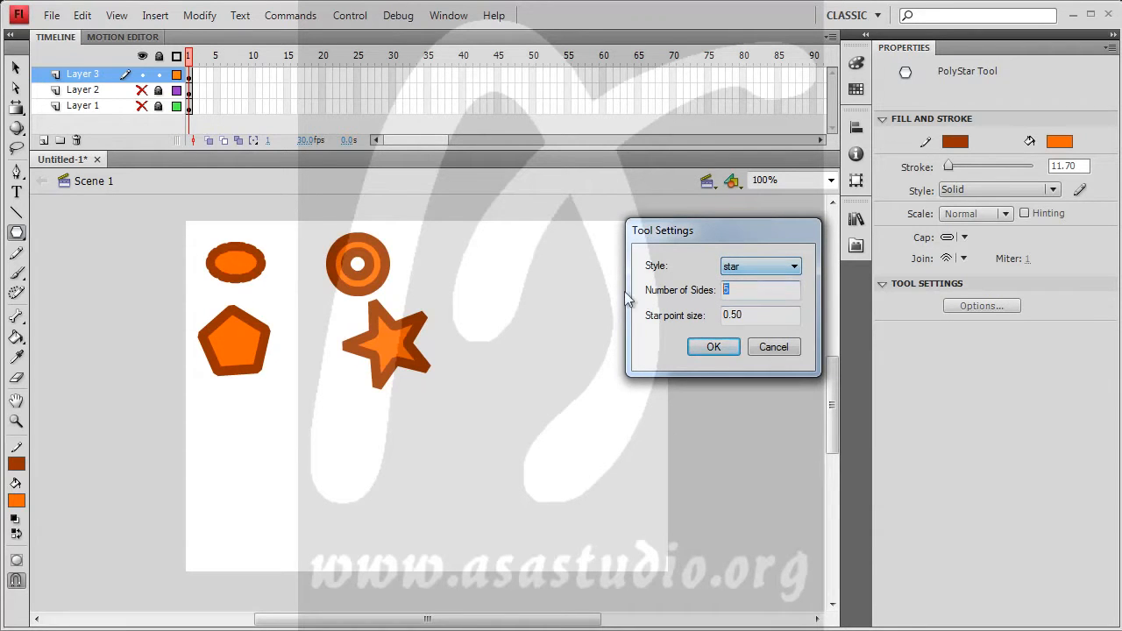
type("25")
left_click(746, 319)
left_click_drag(731, 318, 735, 317)
type("2")
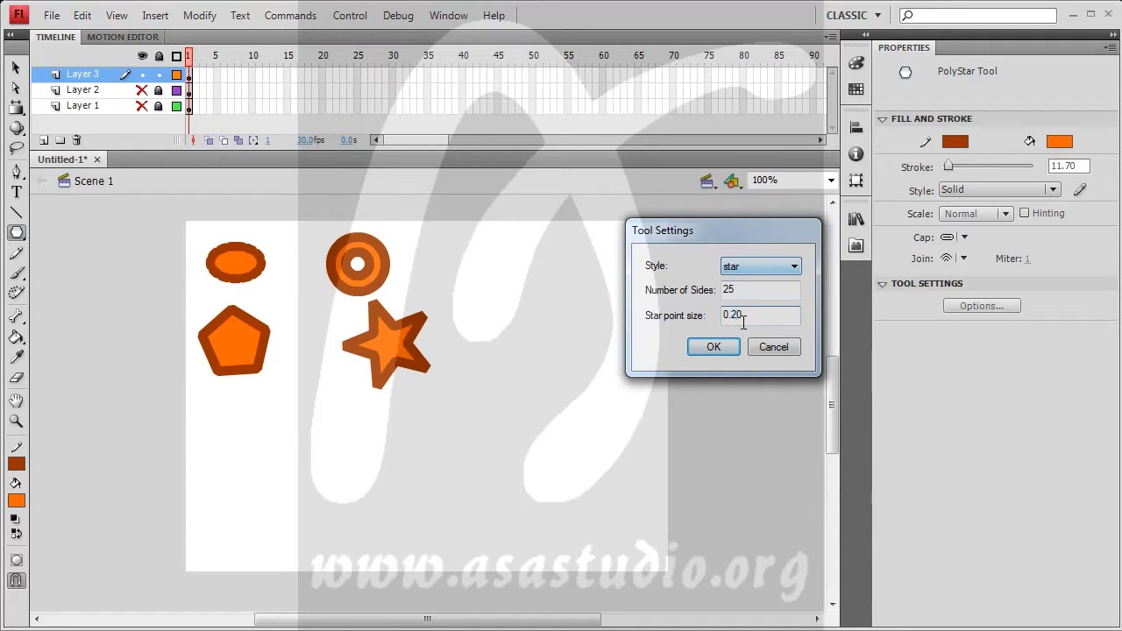
left_click(728, 346)
mouse_move(474, 282)
left_mouse_down()
mouse_move(578, 487)
mouse_move(496, 300)
mouse_move(538, 263)
mouse_move(546, 271)
mouse_move(530, 289)
left_mouse_up()
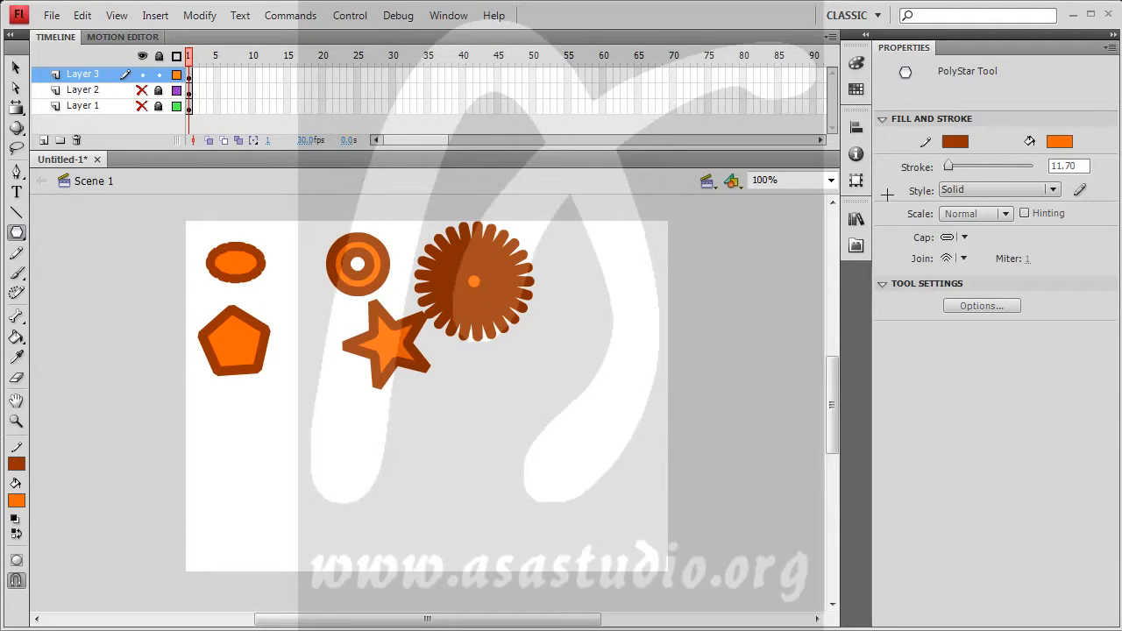
Reduce the stroke thickness of the 25-pointed star to 0.10 and deselect it
left_click(15, 67)
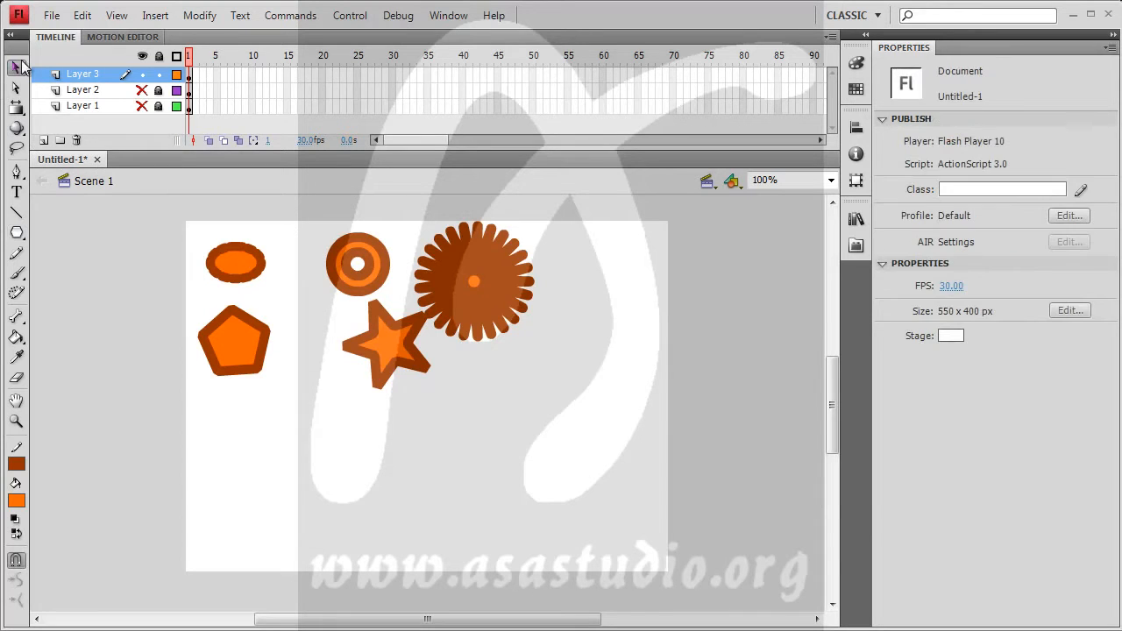
left_click(470, 280)
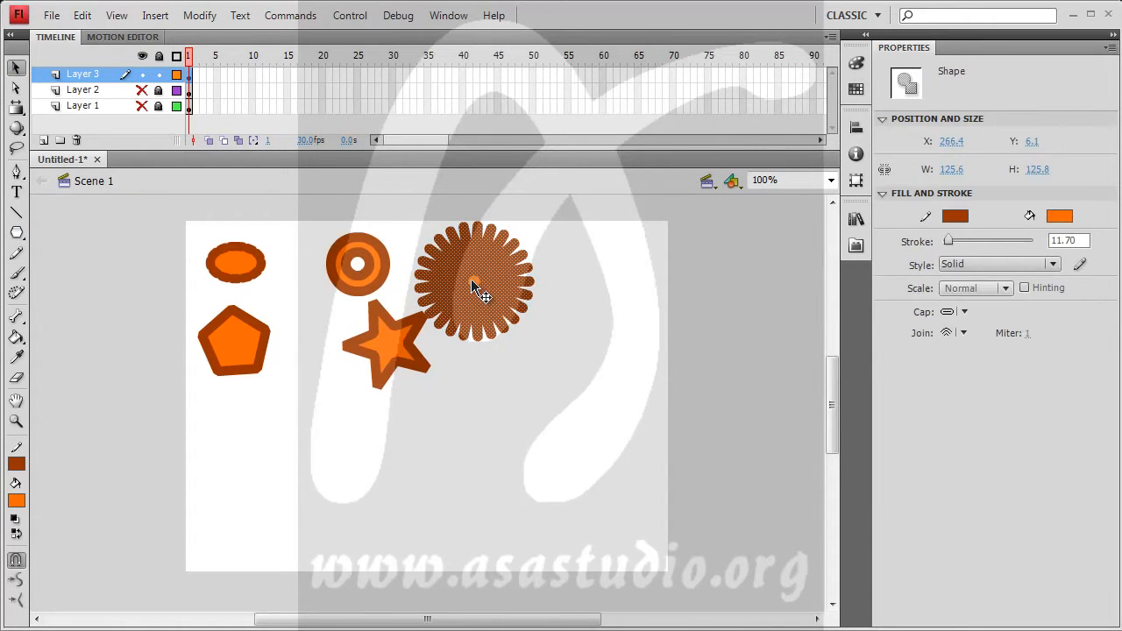
left_click_drag(946, 241, 926, 240)
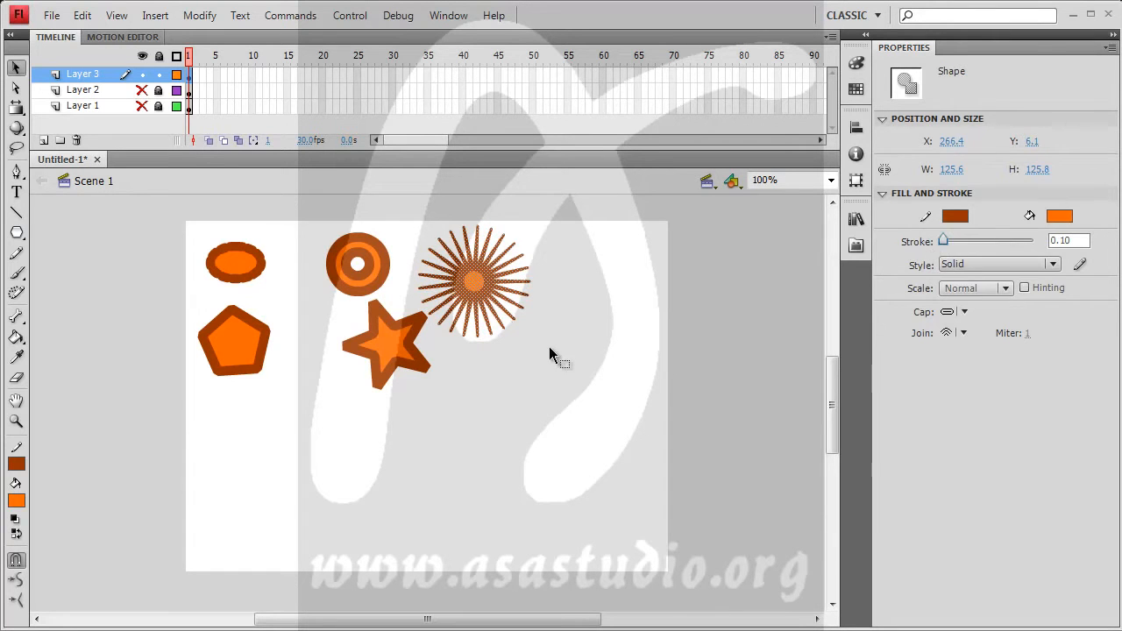
left_click(461, 473)
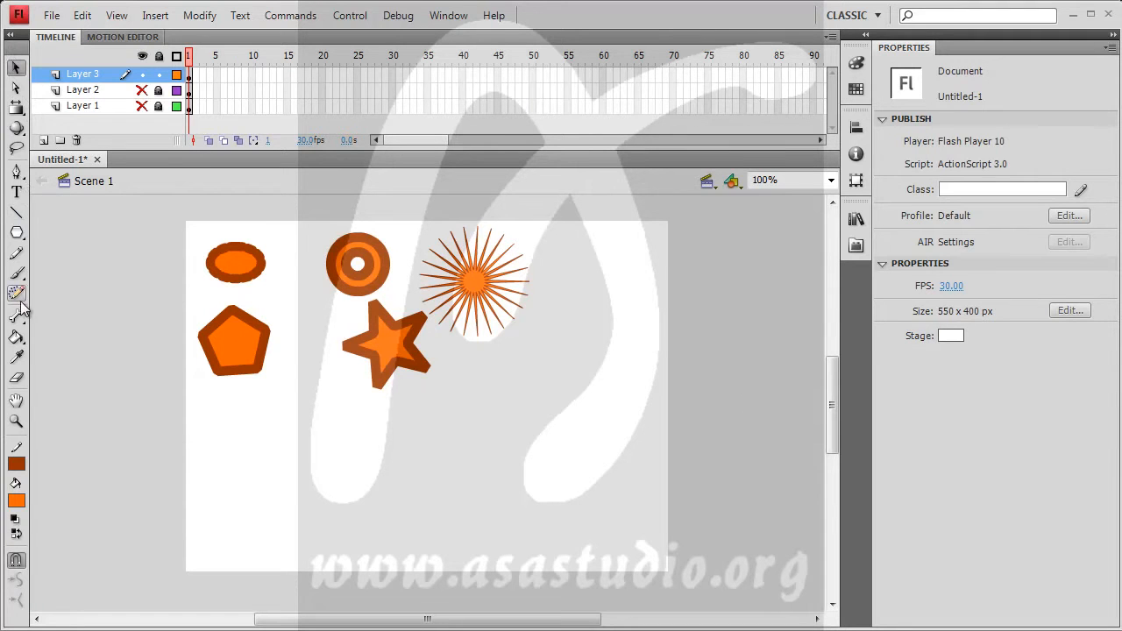
Draw a polygon with 25 sides in the empty area below the many-pointed star using the PolyStar tool
left_click(15, 232)
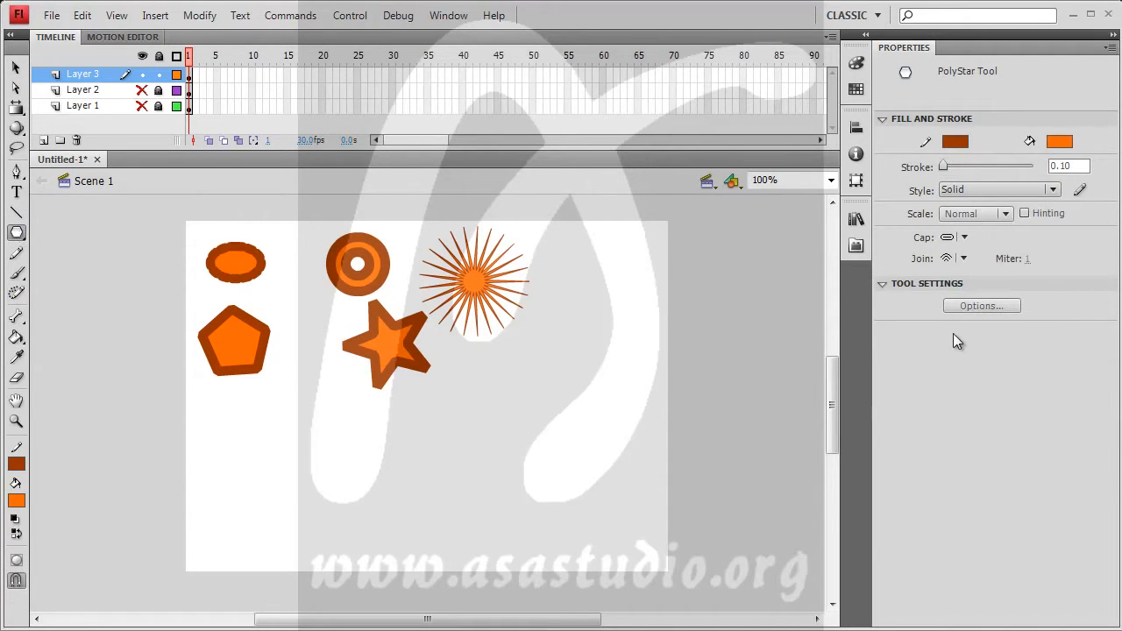
left_click(981, 307)
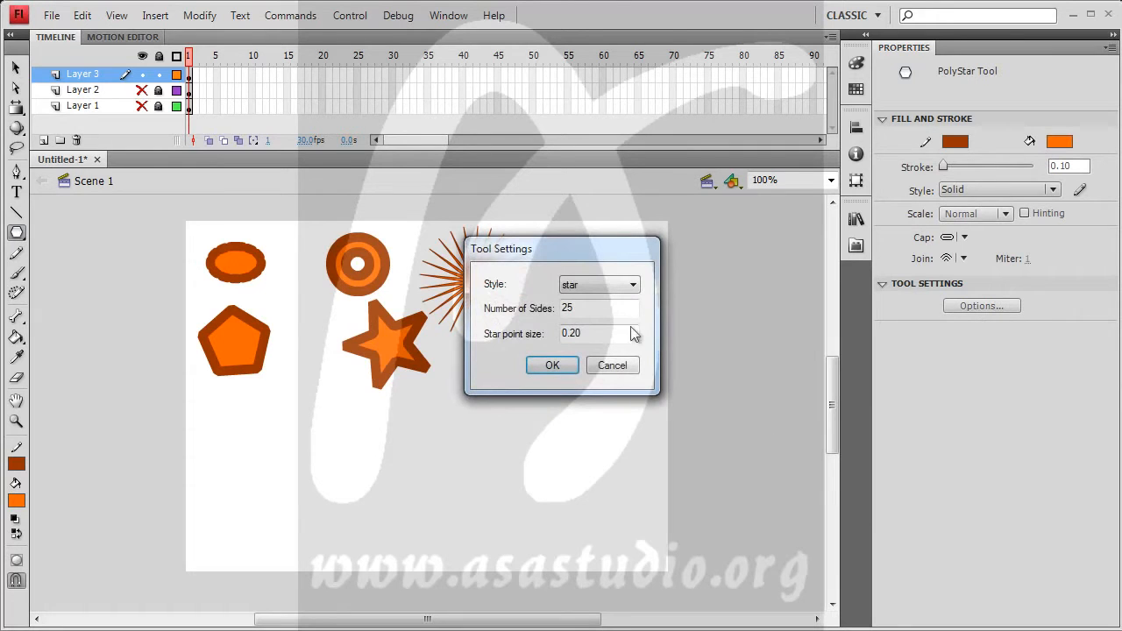
left_click(624, 286)
left_click(637, 301)
left_click_drag(585, 308, 520, 313)
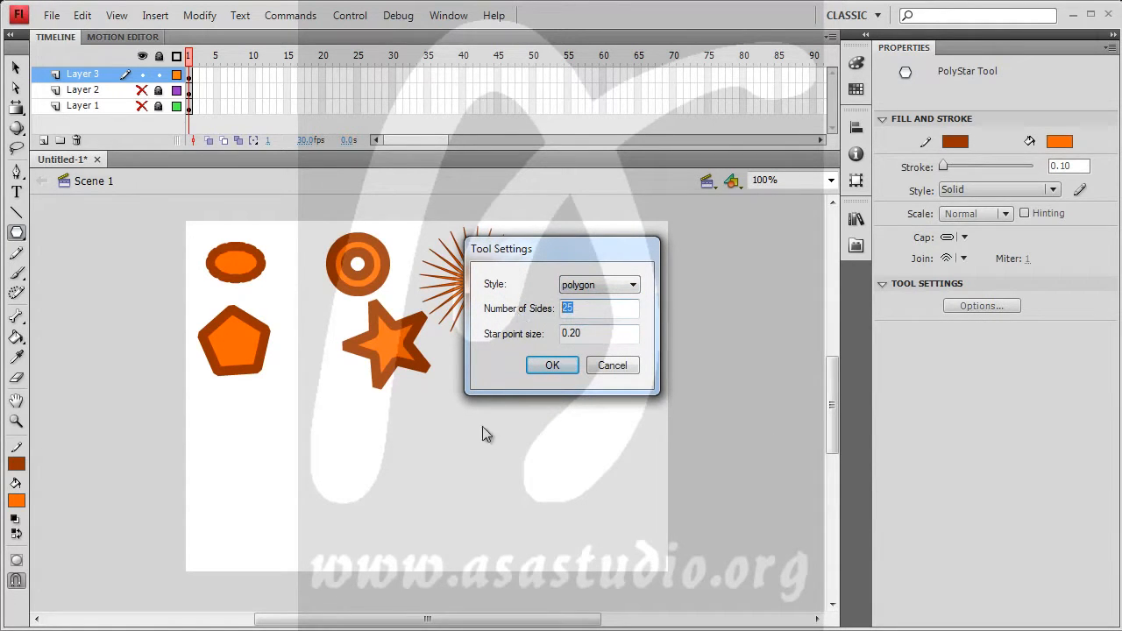
left_click(552, 366)
left_click_drag(493, 441, 540, 473)
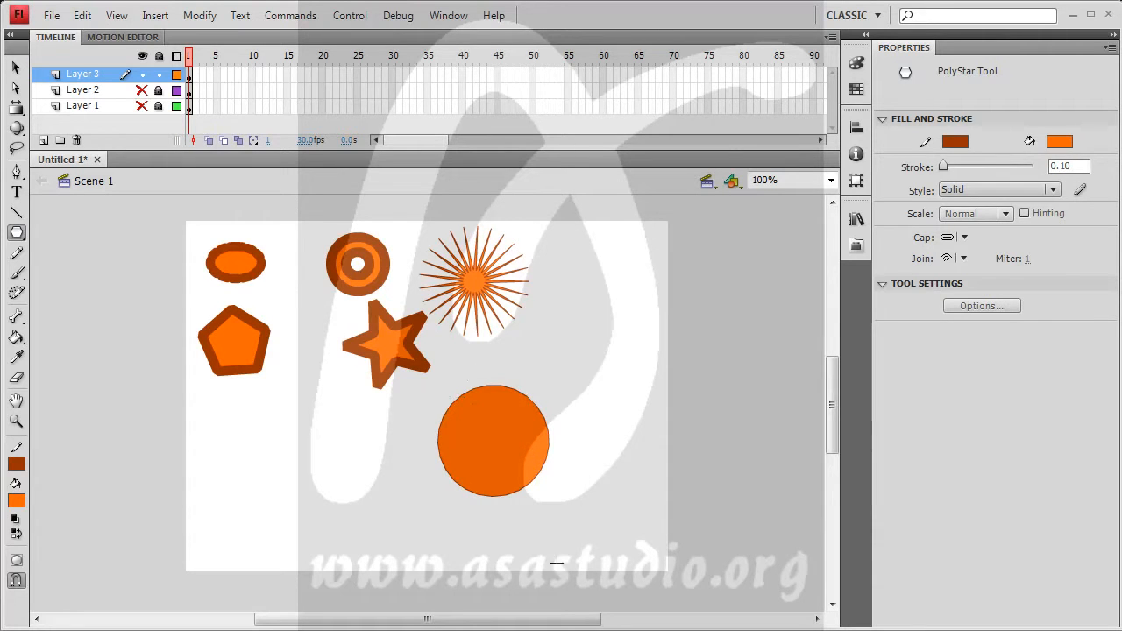
Set the star point size to 0.70 and draw a small 25-sided polygon below the thick-outlined pentagon
left_click(982, 305)
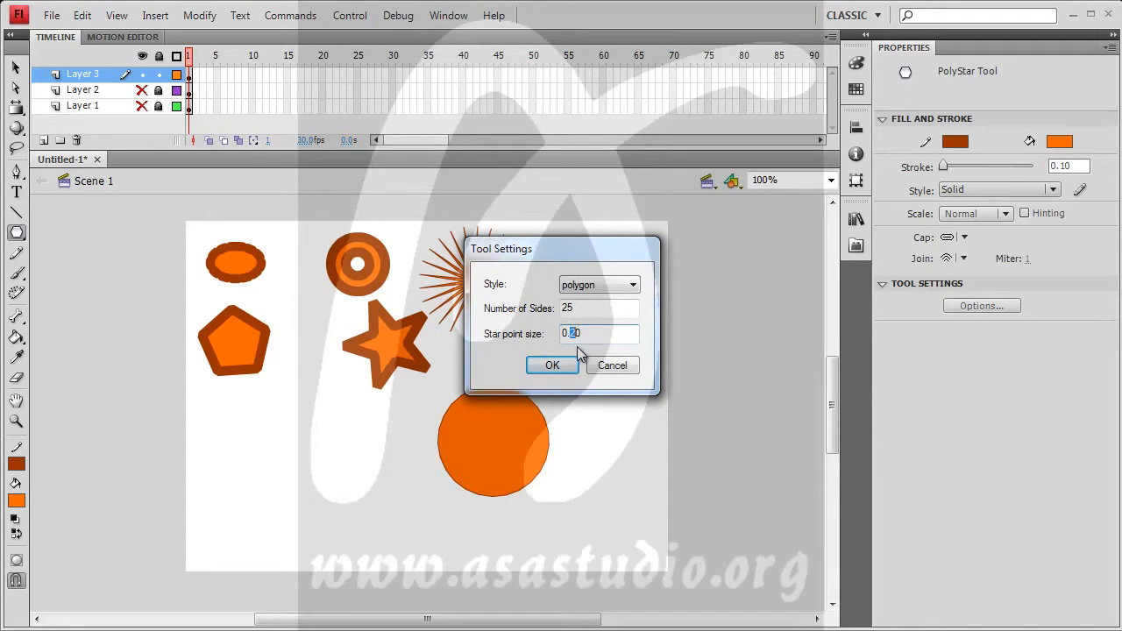
left_click(566, 365)
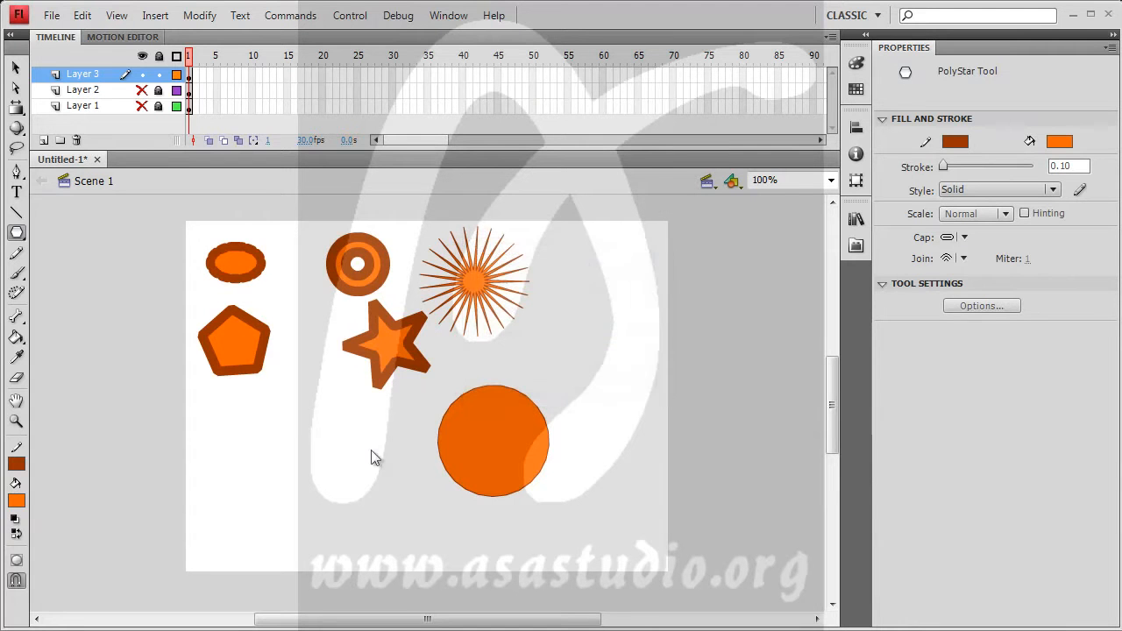
mouse_move(233, 415)
left_mouse_down()
mouse_move(309, 605)
mouse_move(394, 623)
mouse_move(582, 630)
mouse_move(286, 533)
mouse_move(244, 426)
left_mouse_up()
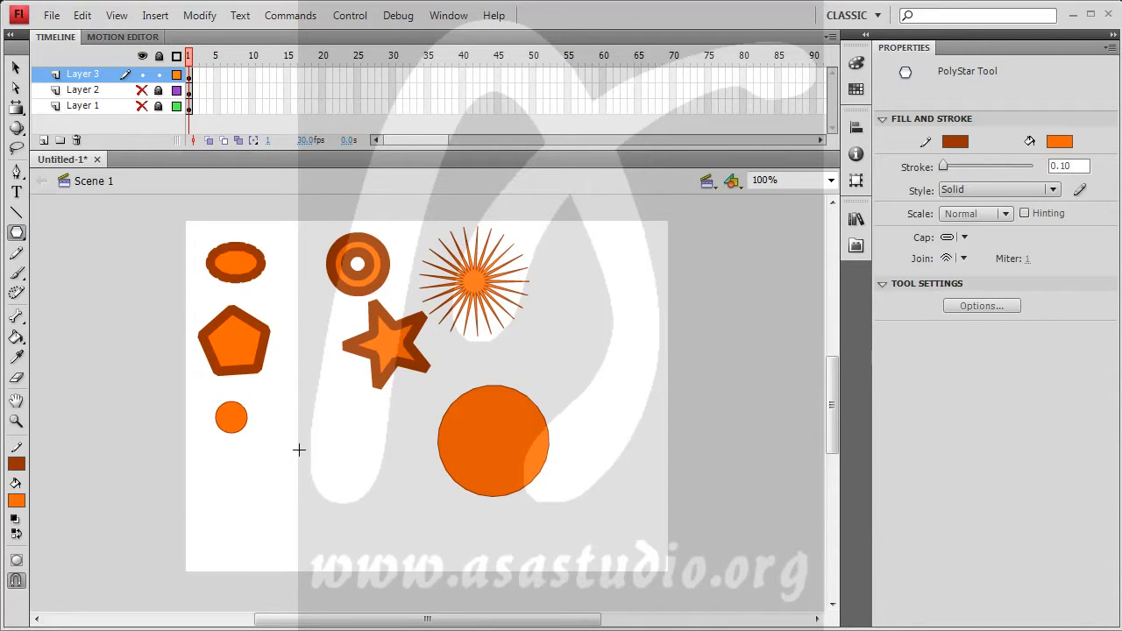
Set the number of sides to 3 and draw a triangle below the small 25-sided polygon
left_click(980, 305)
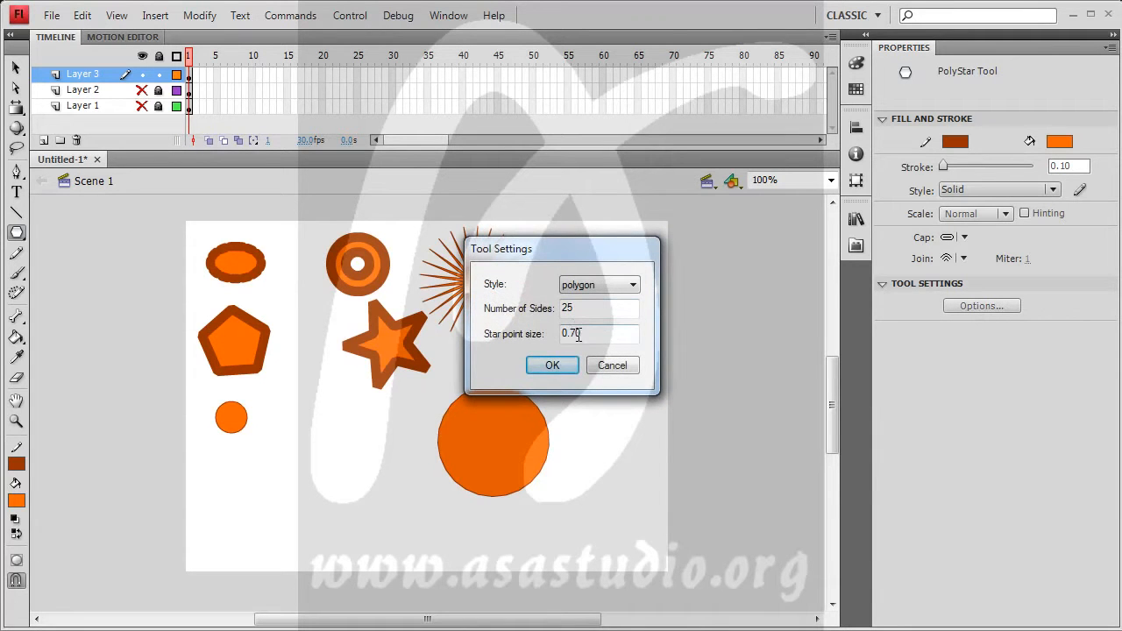
left_click_drag(603, 333, 435, 337)
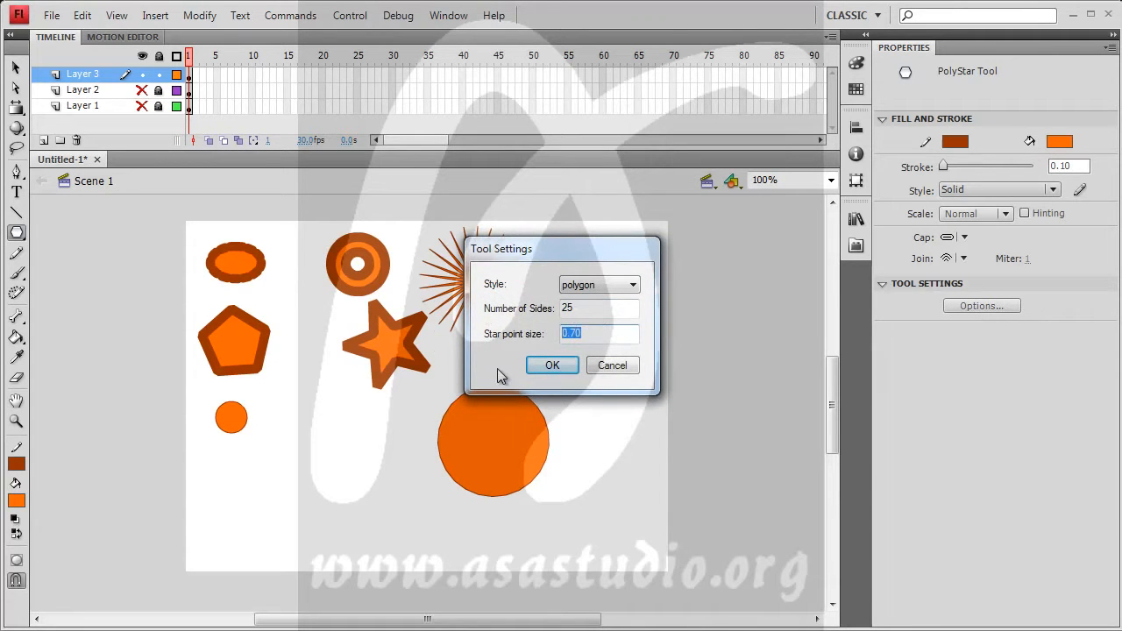
left_click_drag(597, 333, 465, 354)
left_click(590, 308)
double_click(610, 307)
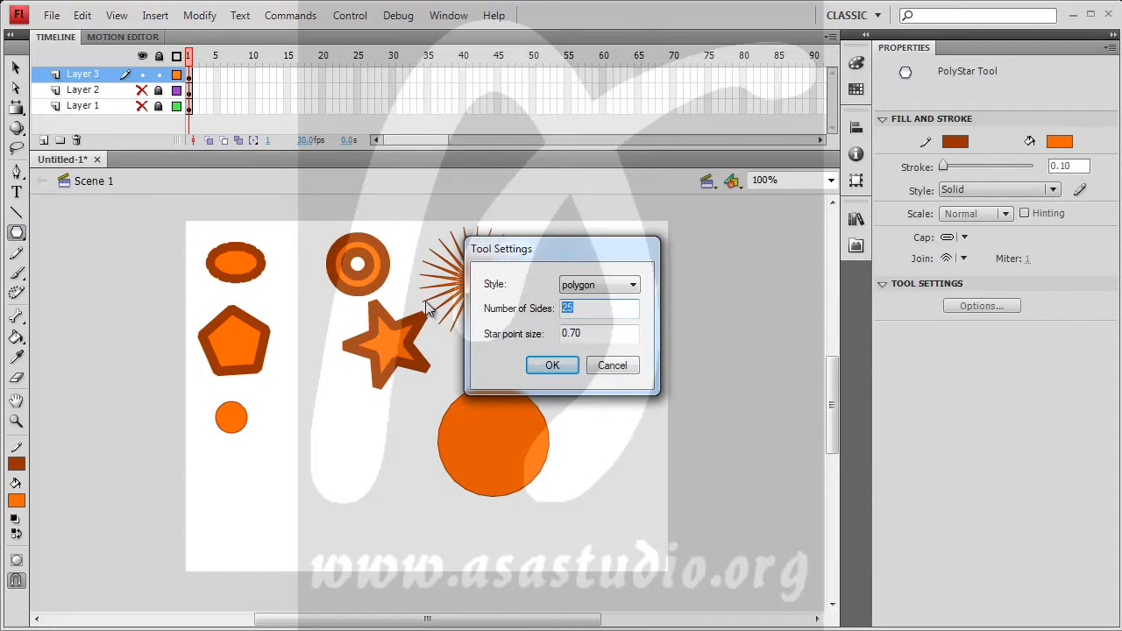
type("3")
left_click(549, 365)
mouse_move(222, 484)
left_mouse_down()
mouse_move(298, 513)
mouse_move(245, 491)
mouse_move(255, 492)
left_mouse_up()
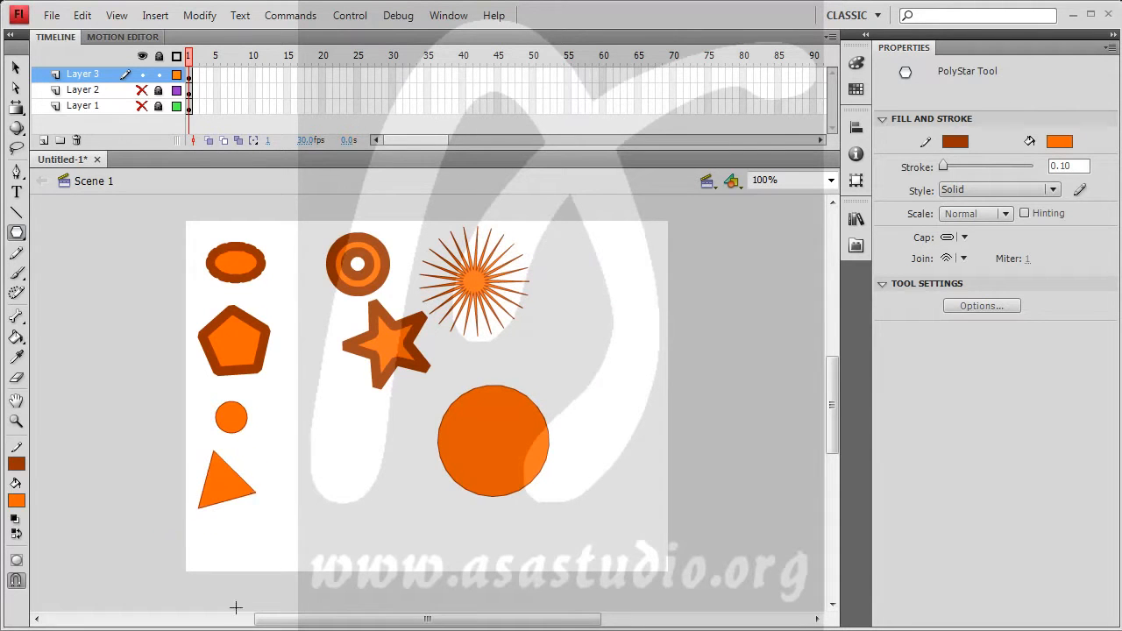
Try side counts of 2 and 1 for the polygon, drawing a test shape beside the many-pointed star
left_click(982, 306)
left_click_drag(591, 308, 440, 314)
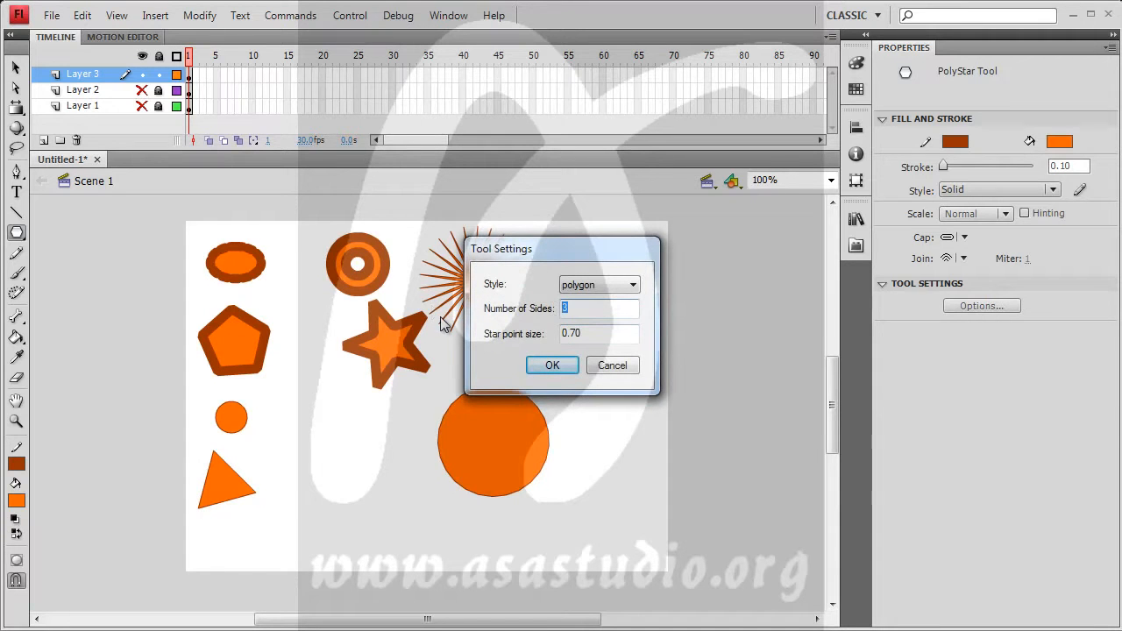
type("2")
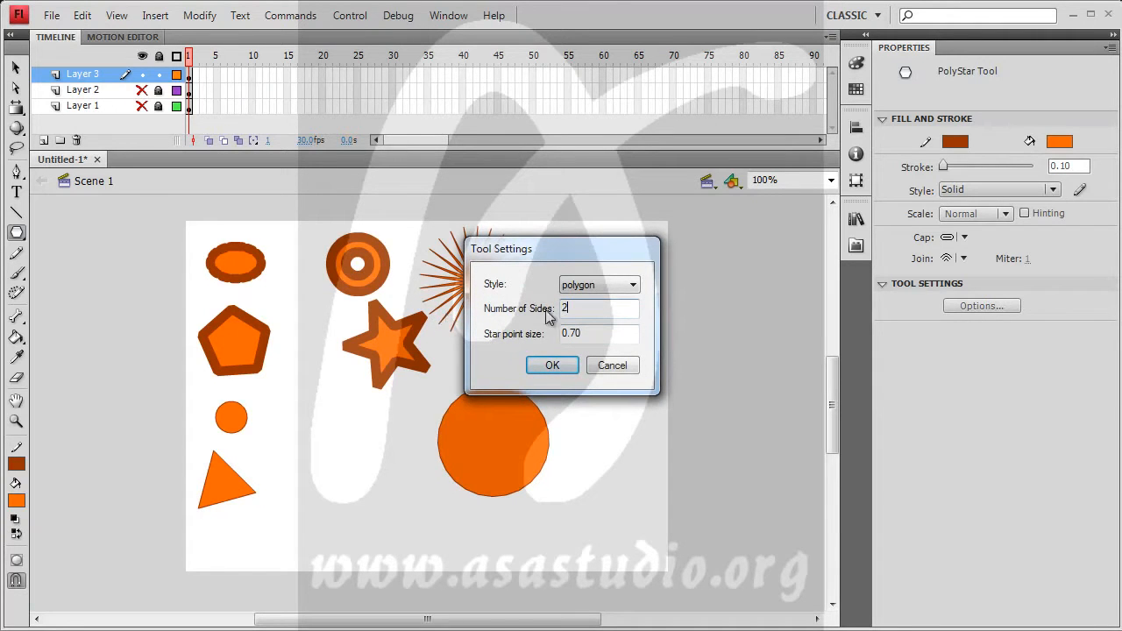
left_click_drag(568, 304, 584, 328)
type("1")
left_click(550, 366)
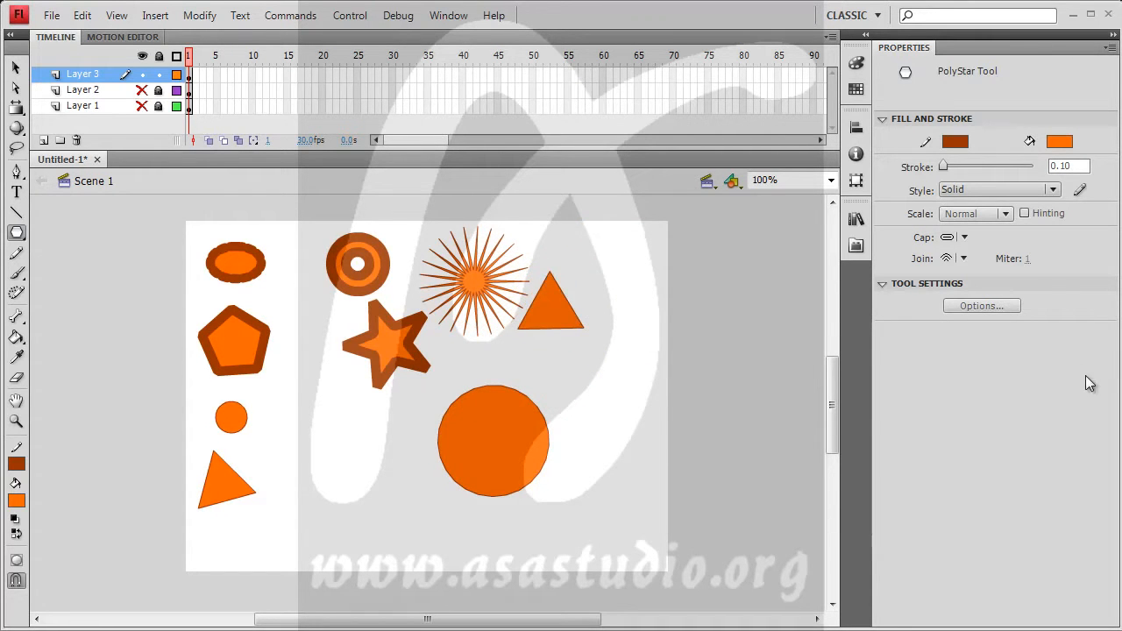
Set the polygon's number of sides to 4 and draw a tilted square beside the lower triangle
left_click(984, 303)
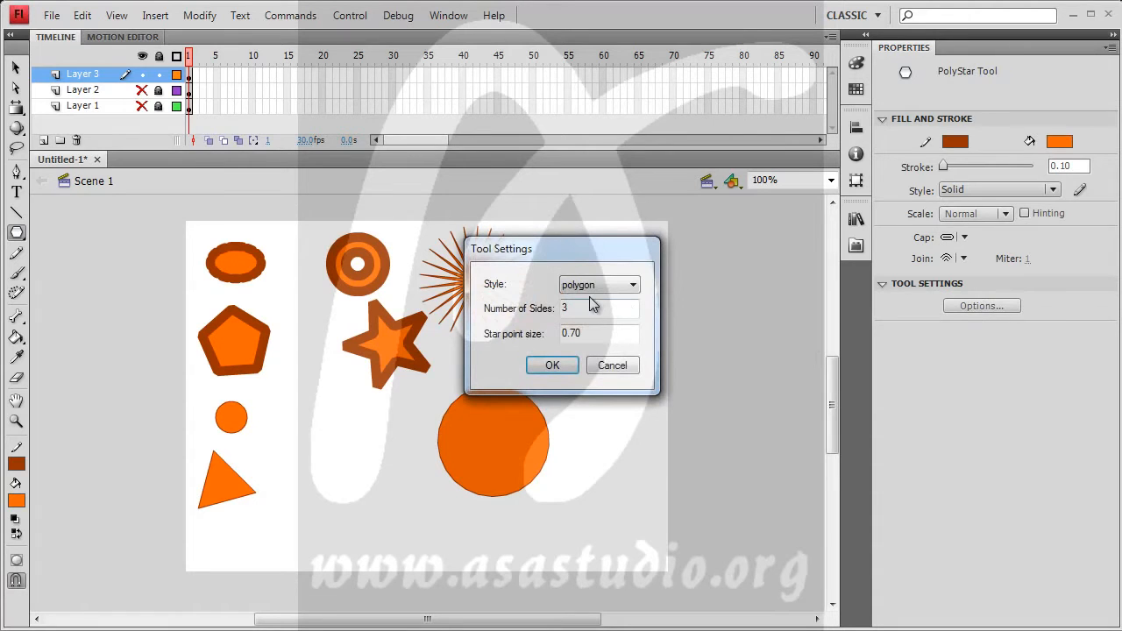
left_click_drag(567, 254, 722, 276)
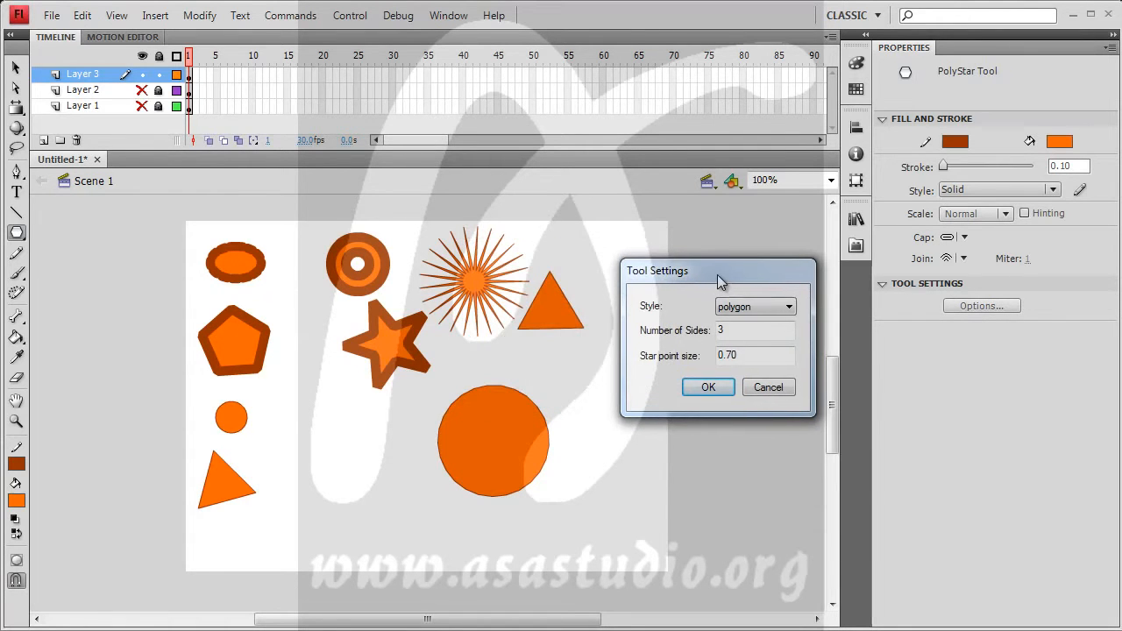
double_click(742, 331)
type("4")
left_click(708, 386)
left_click_drag(300, 454, 337, 458)
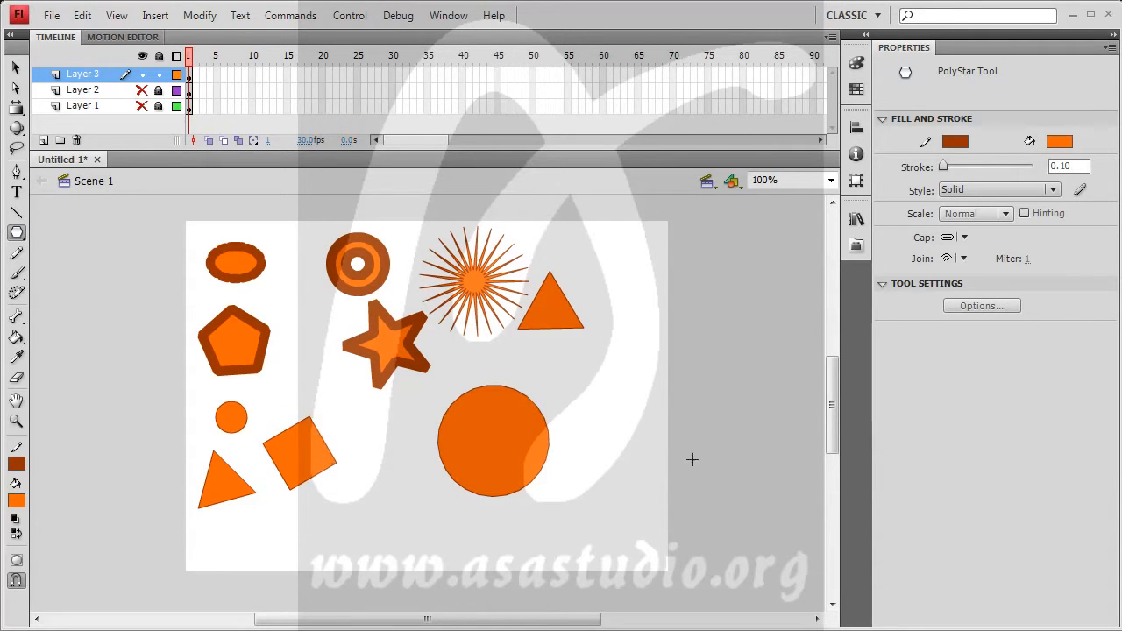
Set the number of sides to 5 and draw a small pentagon beside the large 25-sided polygon
left_click(994, 308)
double_click(589, 308)
type("3")
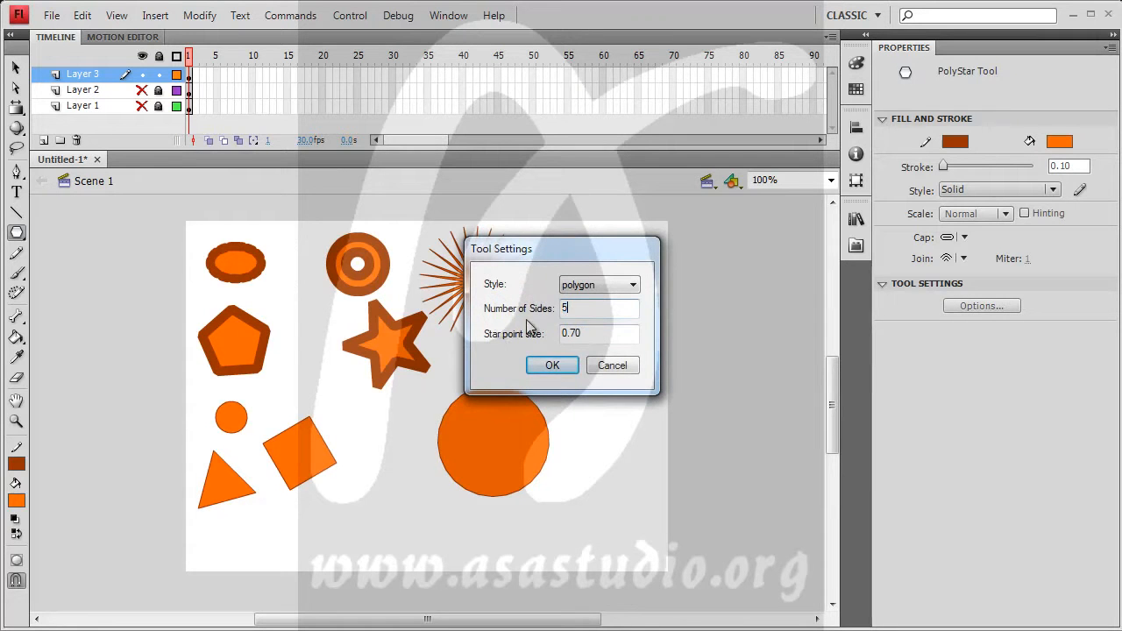
left_click(565, 368)
left_click_drag(580, 407, 604, 424)
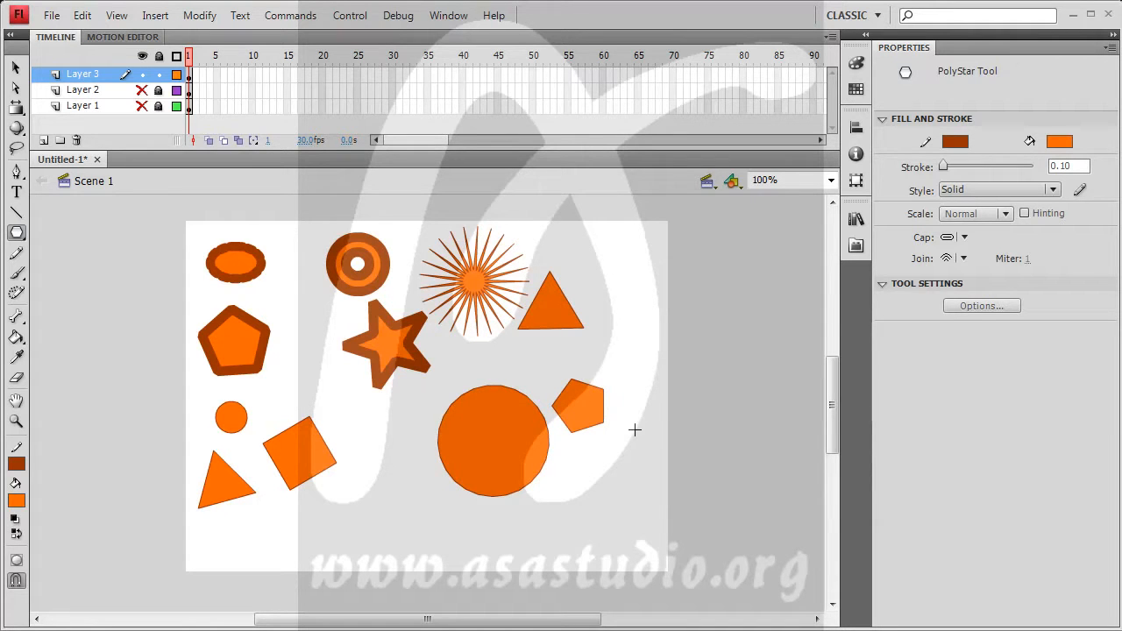
Switch the PolyStar style to star with 5 sides and draw a star between the square and the large 25-sided polygon
left_click(958, 305)
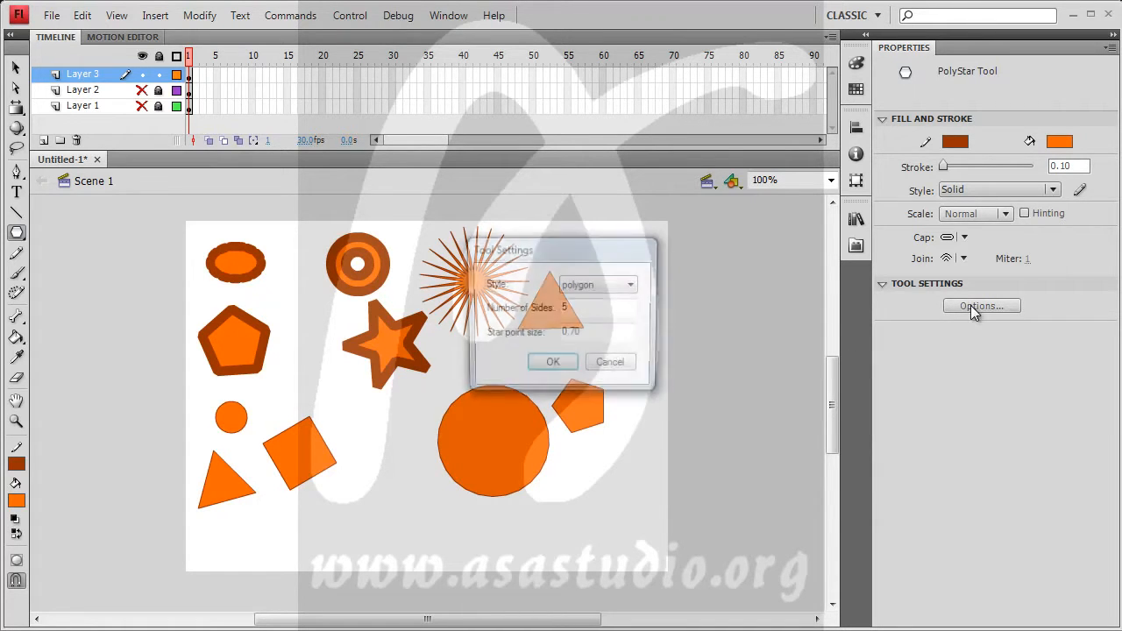
left_click(609, 291)
left_click(604, 312)
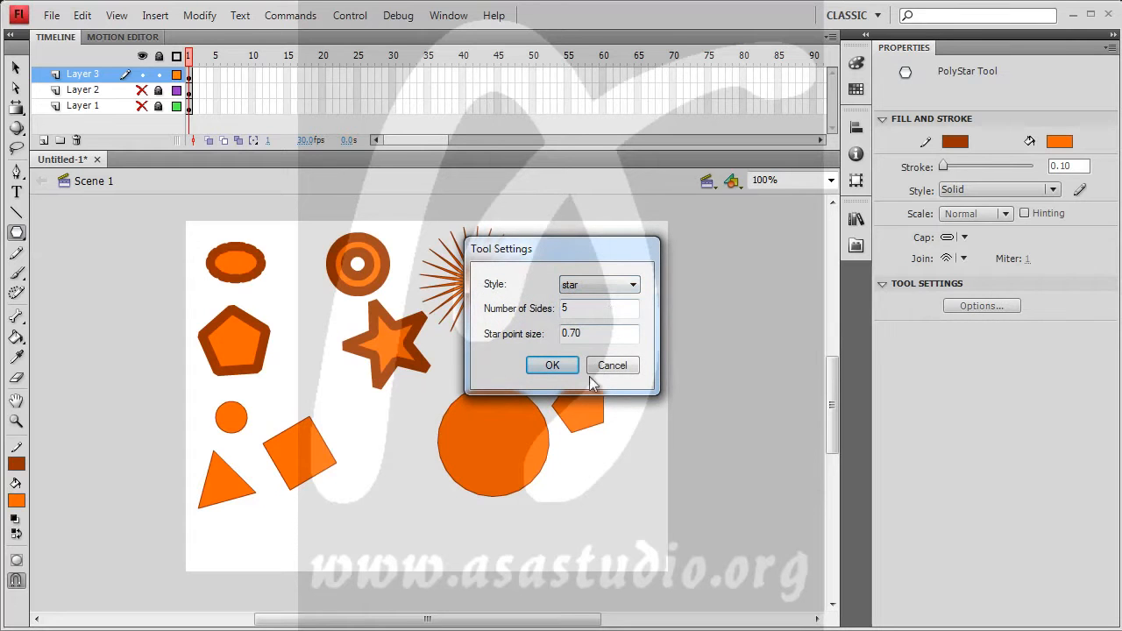
double_click(590, 332)
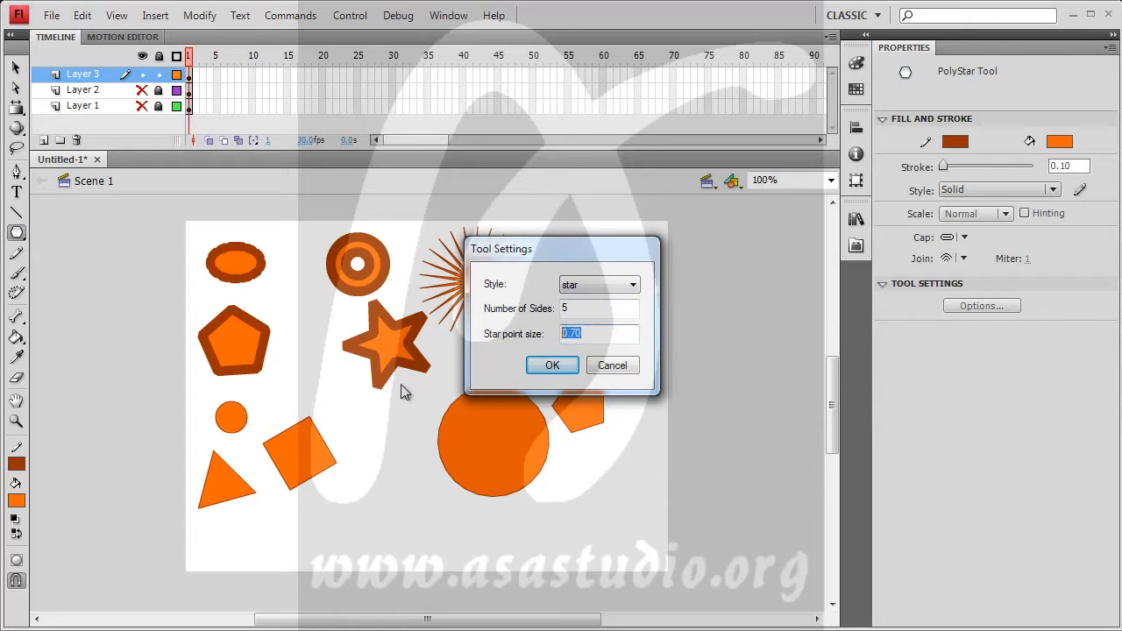
double_click(585, 309)
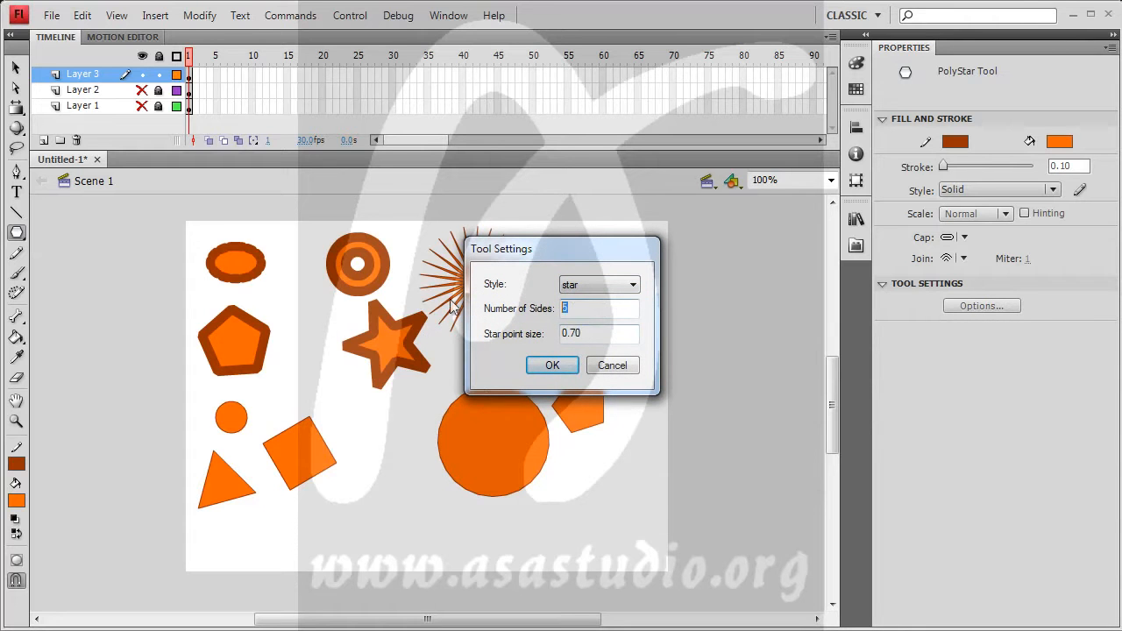
left_click(552, 366)
left_click_drag(371, 445, 397, 476)
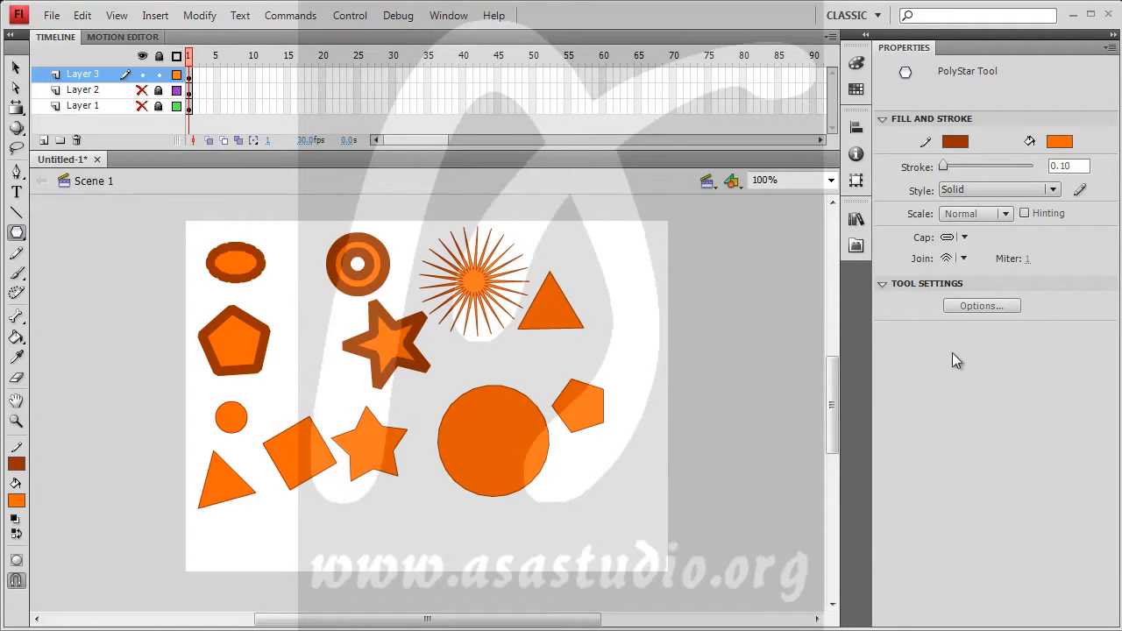
Set the number of sides to 40 and draw a large star over the shapes in the middle of the stage
left_click(982, 308)
left_click_drag(586, 309, 516, 310)
type("40")
left_click(559, 366)
left_click_drag(428, 403, 556, 537)
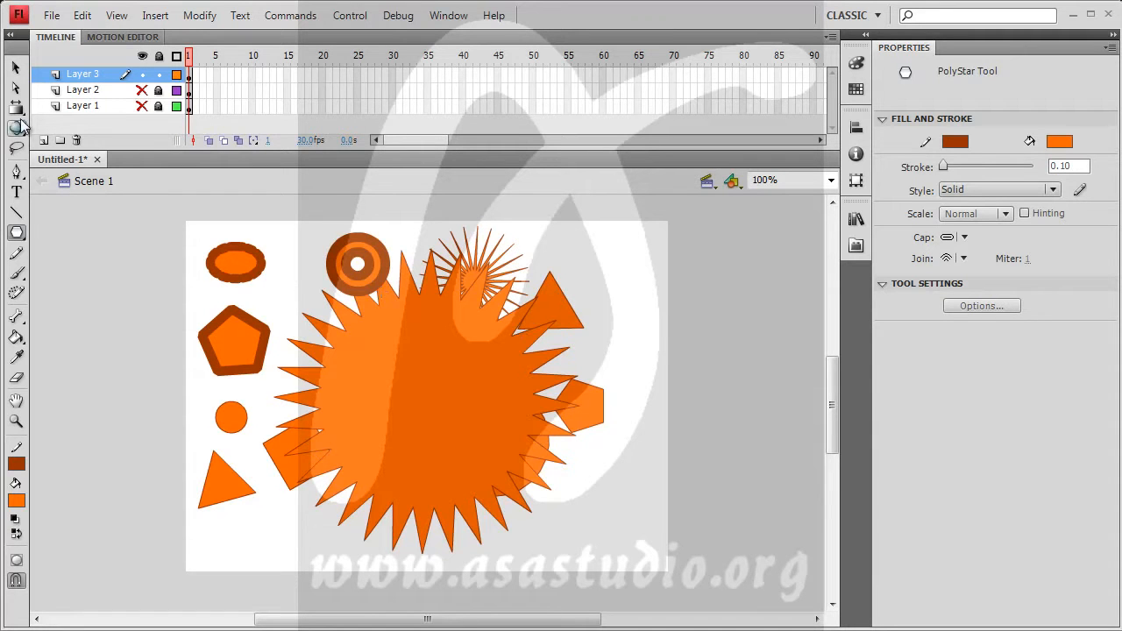
Reshape the large star with the Selection tool by bending one edge and pulling one point out toward the stage's right edge
left_click(14, 70)
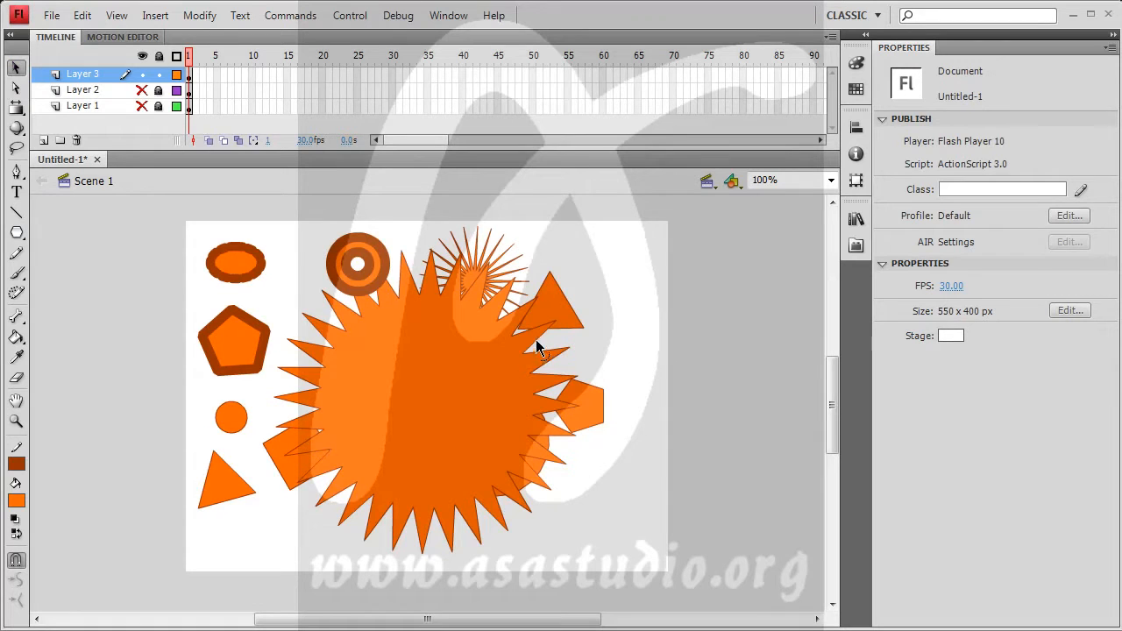
left_click_drag(536, 342, 565, 357)
left_click_drag(553, 358, 662, 333)
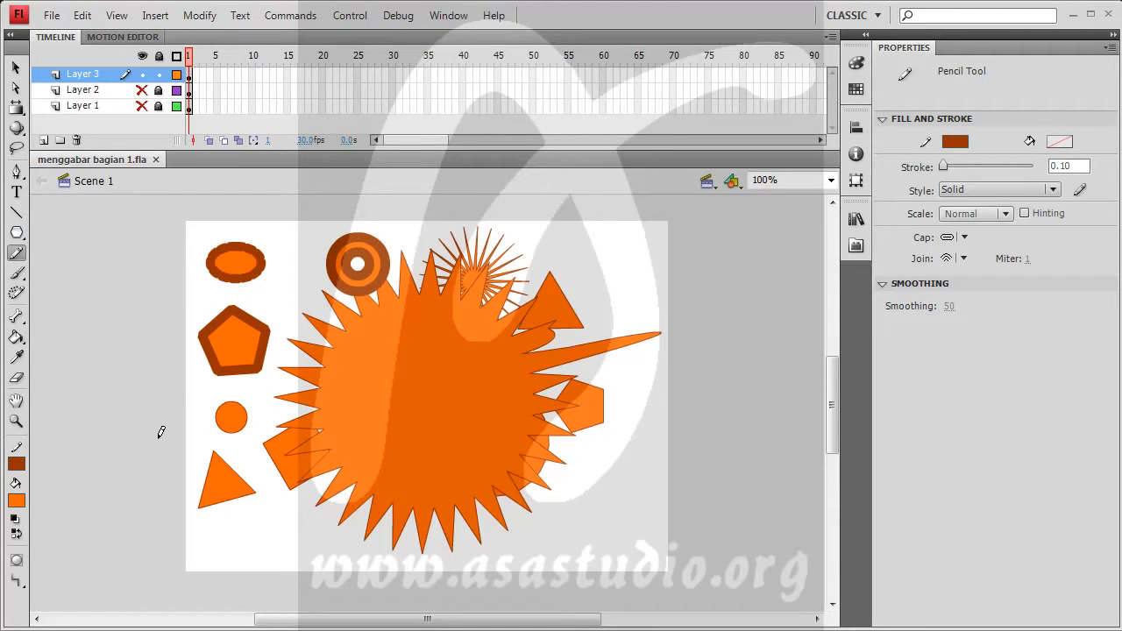
Add a new layer, hide and lock Layer 3, and draw a looping freehand Pencil line across the stage
left_click(43, 140)
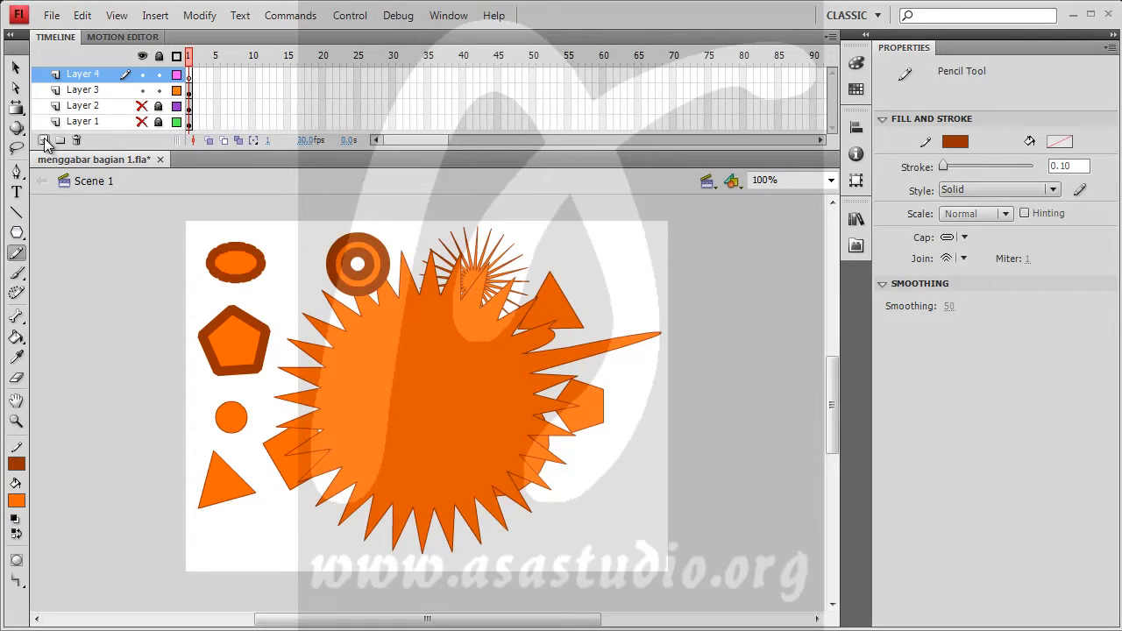
left_click(142, 89)
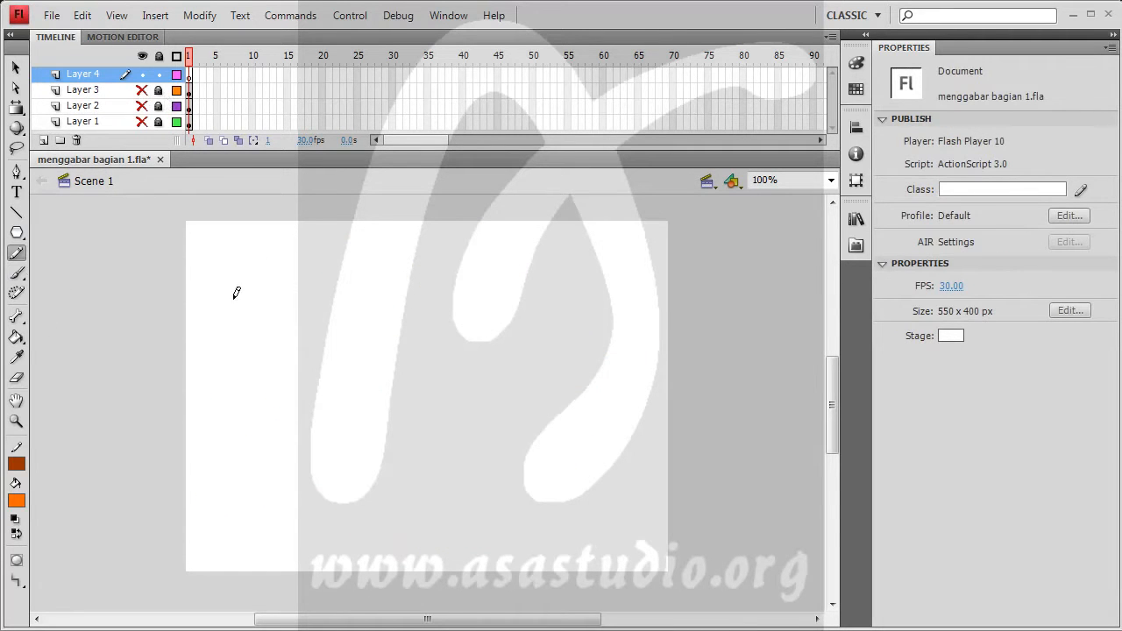
mouse_move(243, 319)
left_mouse_down()
mouse_move(317, 269)
mouse_move(428, 307)
mouse_move(369, 427)
mouse_move(311, 389)
mouse_move(370, 315)
mouse_move(438, 372)
mouse_move(361, 405)
mouse_move(335, 397)
mouse_move(409, 309)
mouse_move(610, 282)
left_mouse_up()
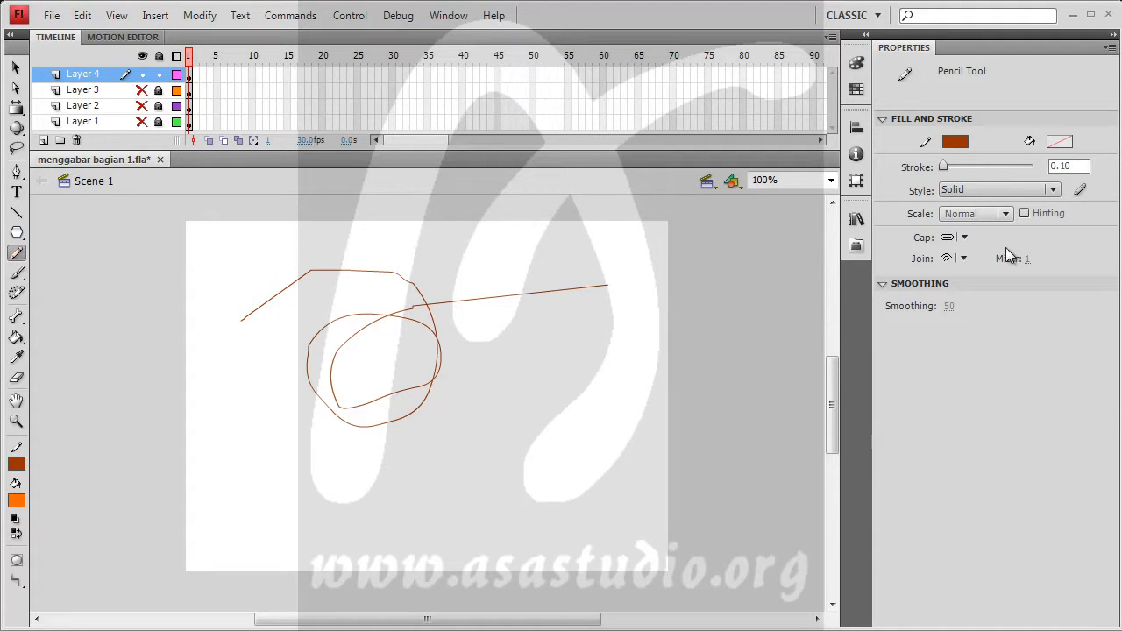
Set the Pencil stroke scale to Horizontal and draw an arched line beside the looping line
left_click(964, 258)
left_click(964, 237)
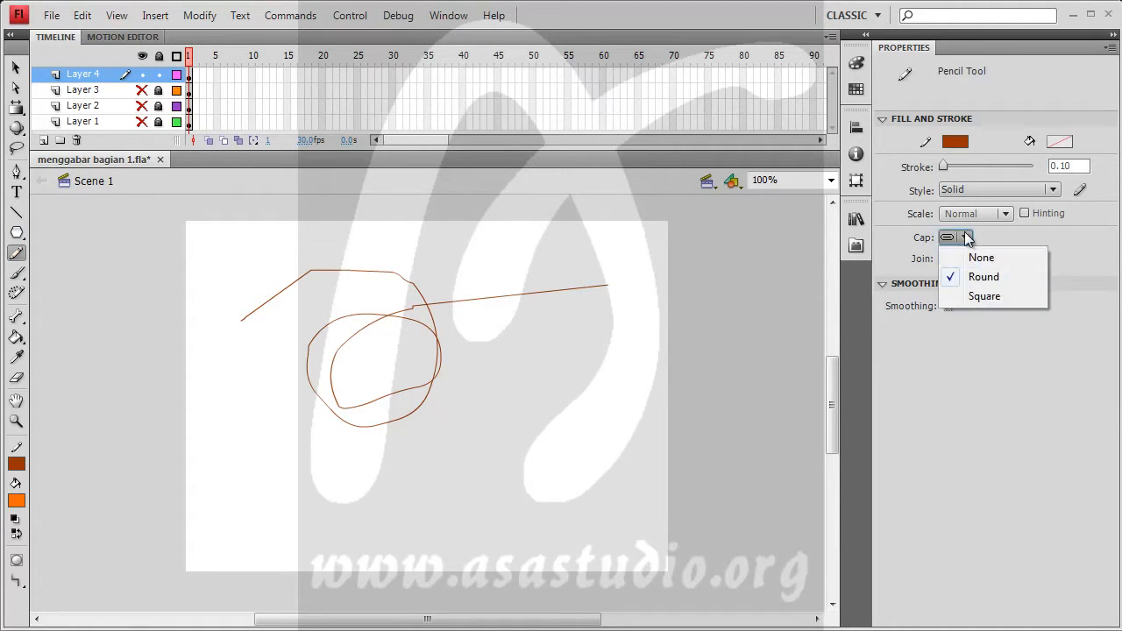
left_click(1004, 214)
left_click(1004, 214)
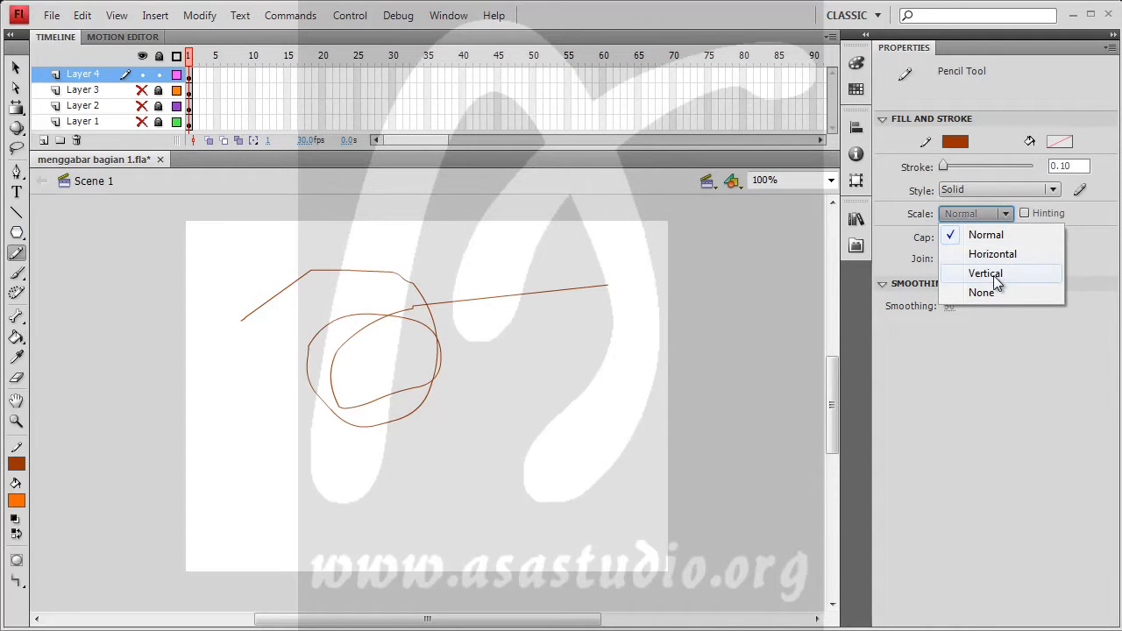
left_click(993, 255)
mouse_move(487, 349)
left_mouse_down()
mouse_move(569, 321)
mouse_move(587, 387)
left_mouse_up()
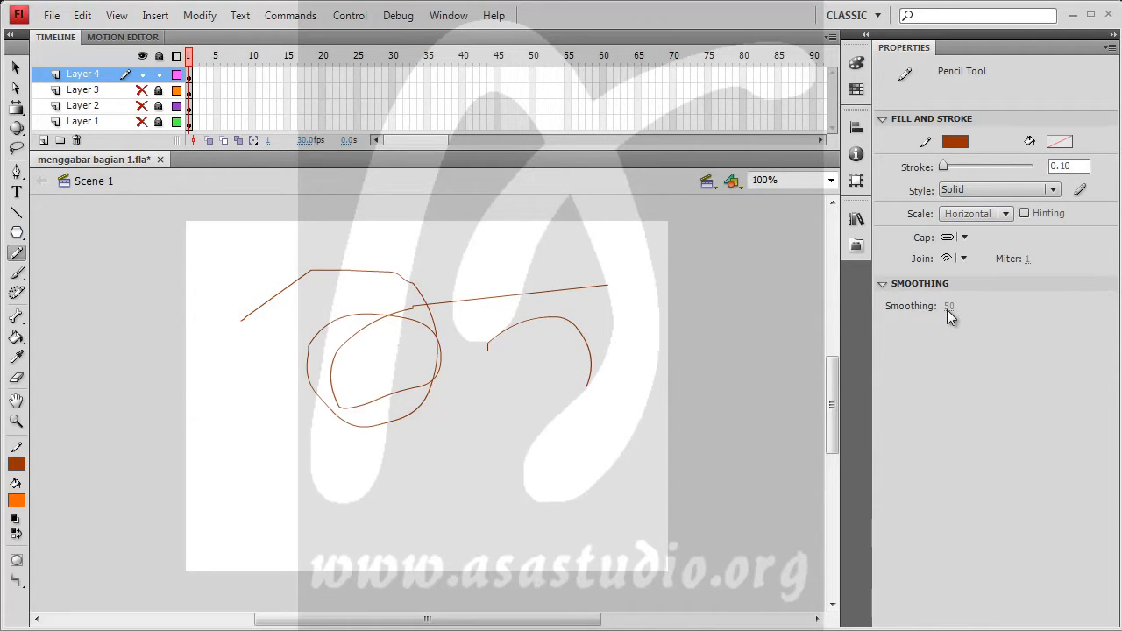
Increase the Pencil stroke thickness to 58.30 and draw four thick curved strokes around the thin lines
left_click_drag(944, 167, 970, 167)
mouse_move(506, 462)
left_mouse_down()
mouse_move(633, 471)
mouse_move(632, 504)
left_mouse_up()
mouse_move(261, 517)
left_mouse_down()
mouse_move(321, 467)
mouse_move(396, 491)
left_mouse_up()
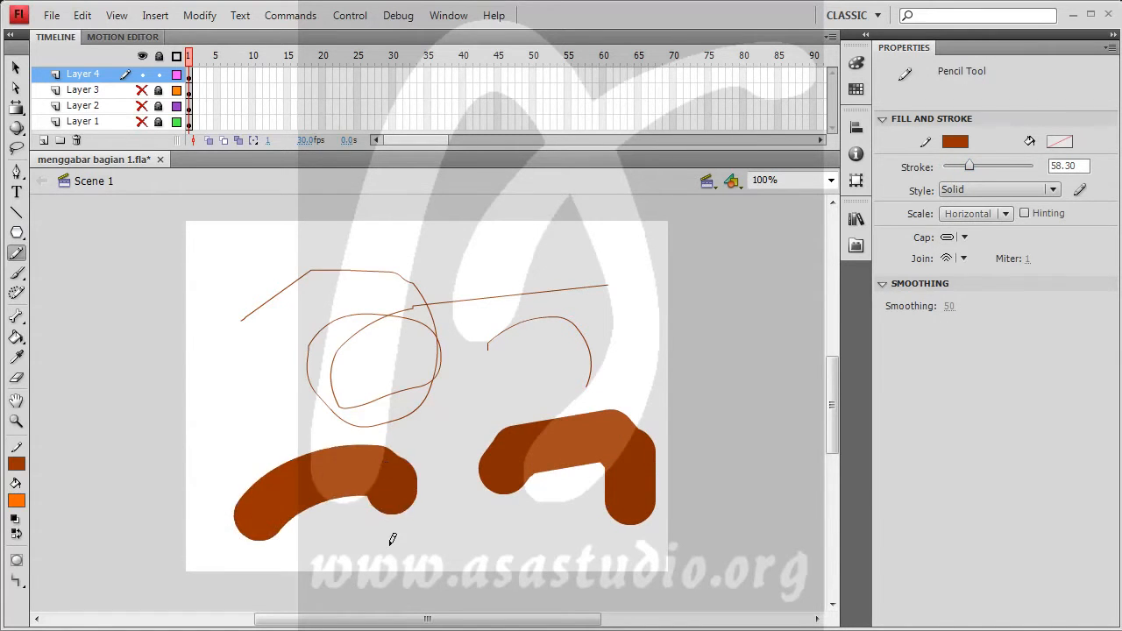
mouse_move(442, 263)
left_mouse_down()
mouse_move(461, 236)
mouse_move(580, 229)
left_mouse_up()
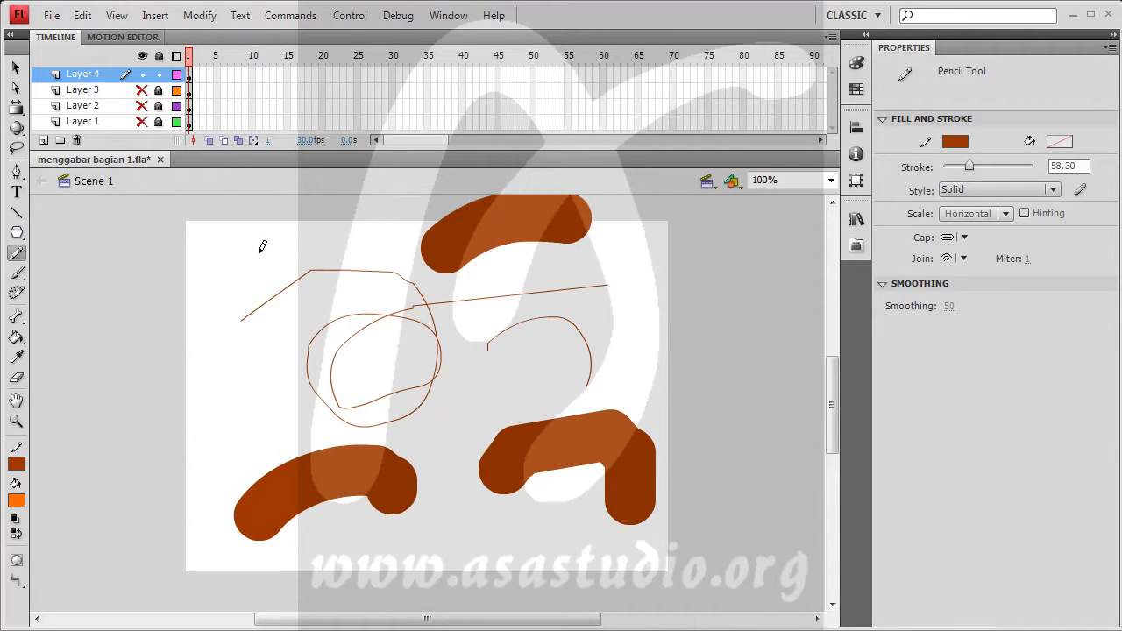
mouse_move(262, 248)
left_mouse_down()
mouse_move(214, 290)
mouse_move(175, 377)
left_mouse_up()
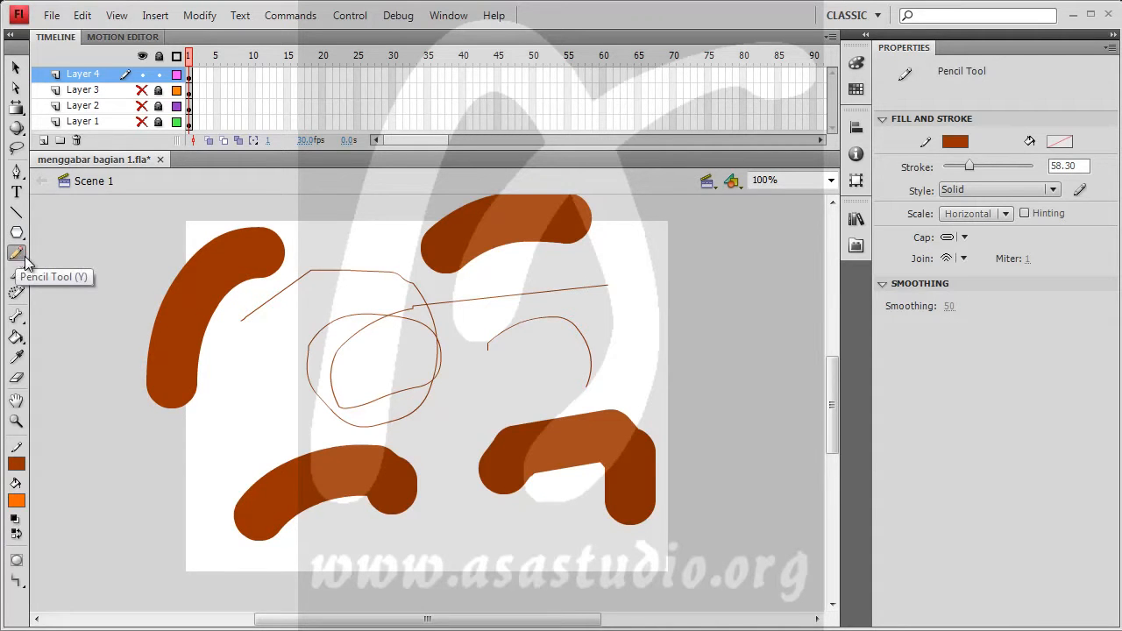
Bend the thick stroke at the stage's upper-left edge into a new shape using the Selection tool
left_click(16, 70)
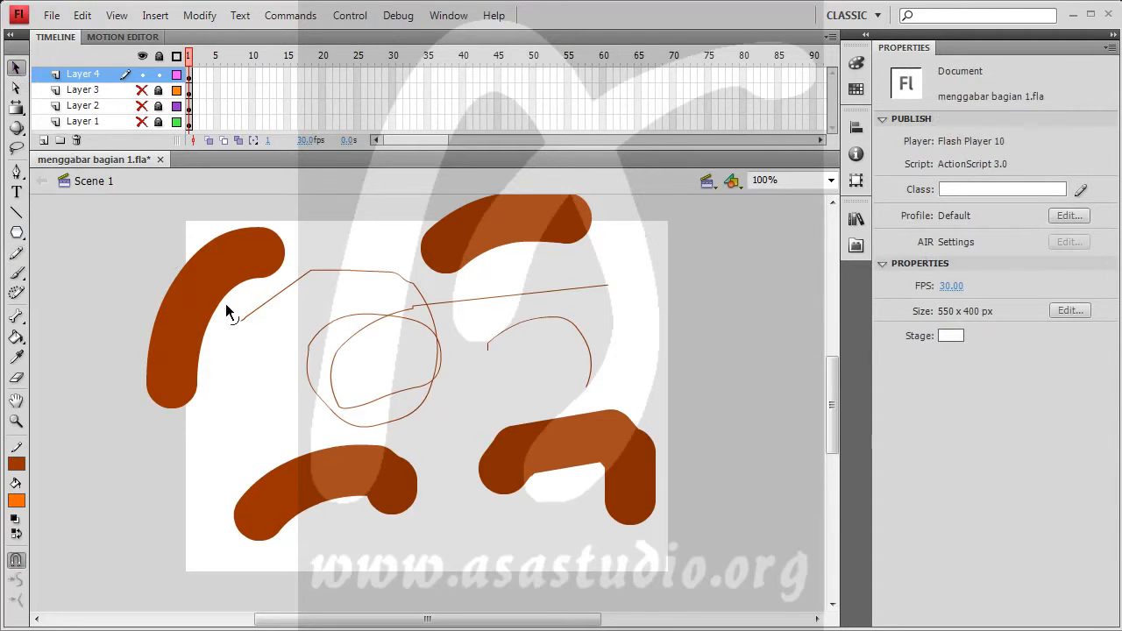
left_click_drag(217, 301, 131, 262)
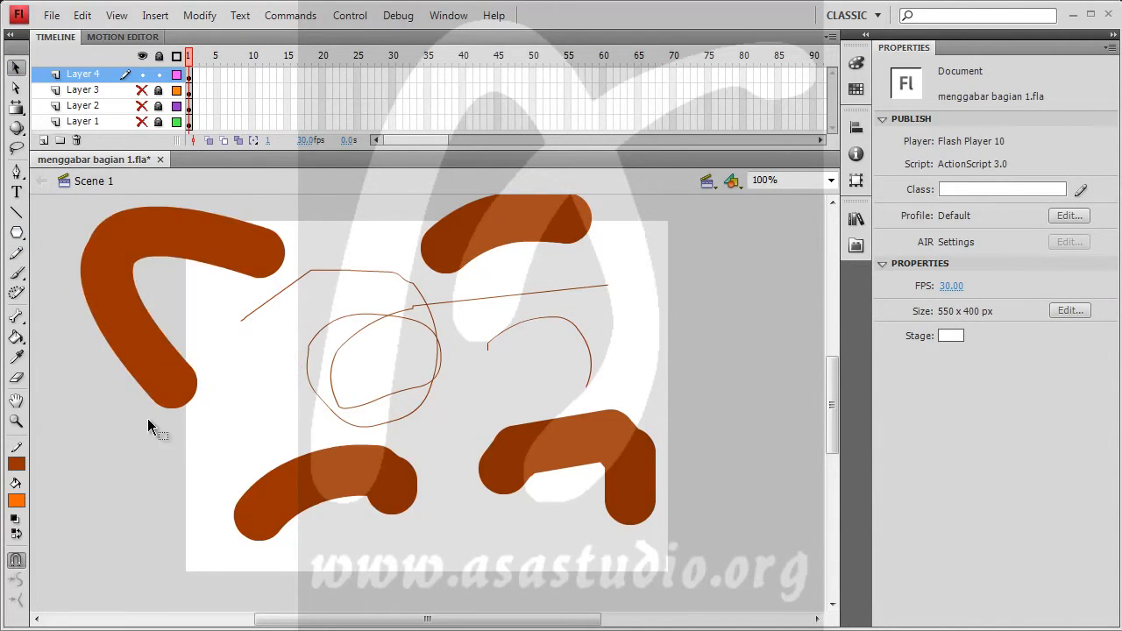
mouse_move(209, 262)
left_mouse_down()
mouse_move(205, 318)
mouse_move(255, 342)
left_mouse_up()
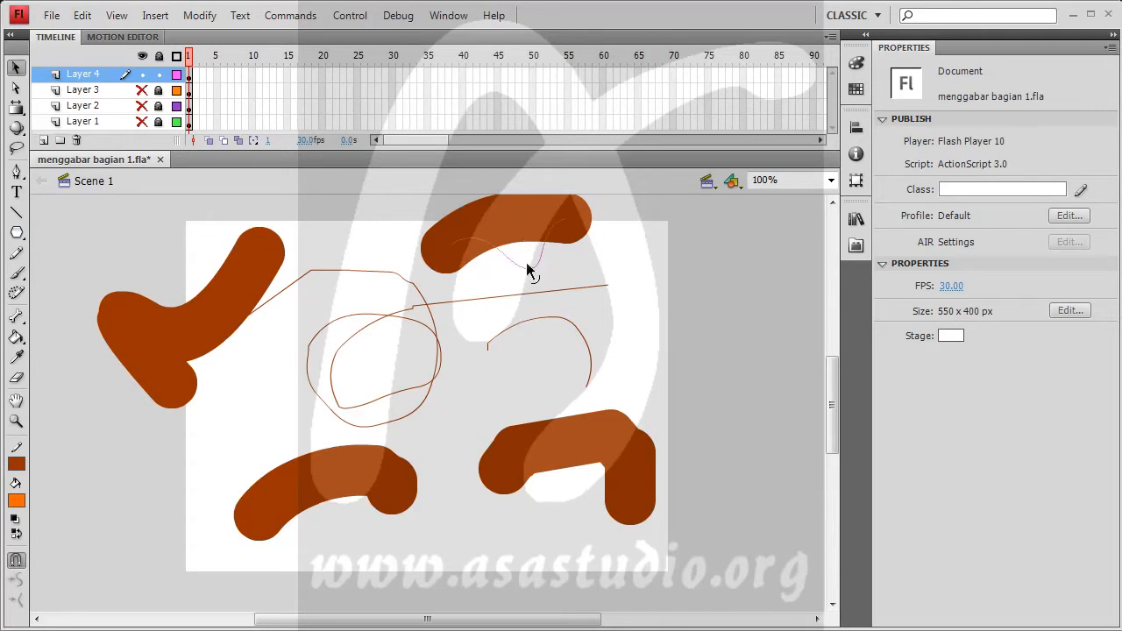
Bend the thick stroke at the stage's upper edge downward, then delete all artwork in Layer 4's first frame
left_click_drag(520, 242, 535, 328)
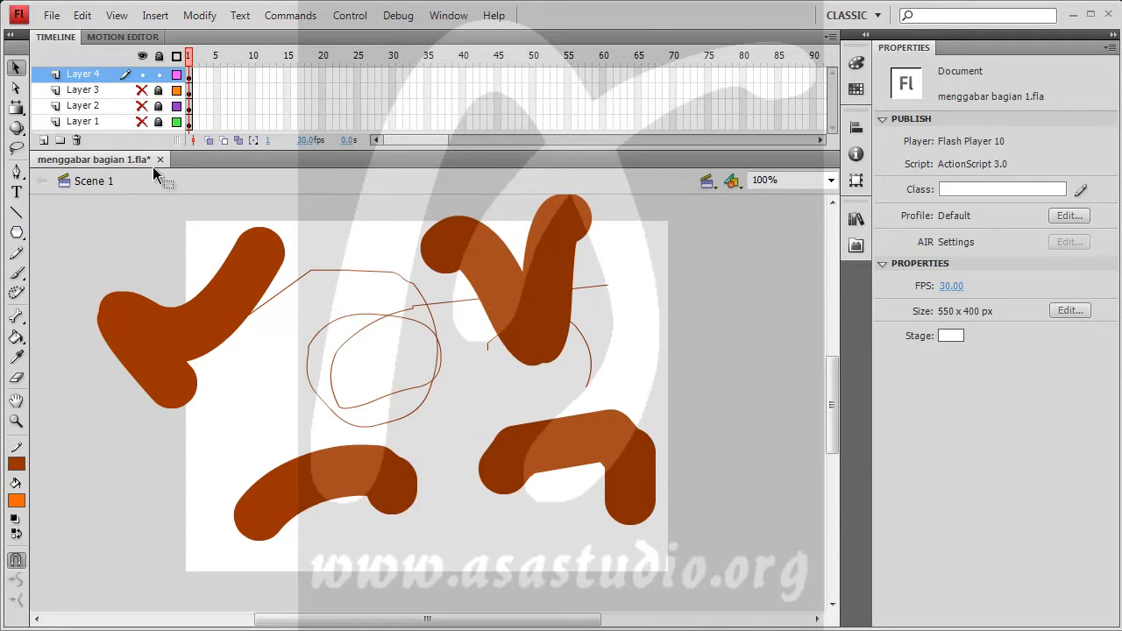
left_click(191, 74)
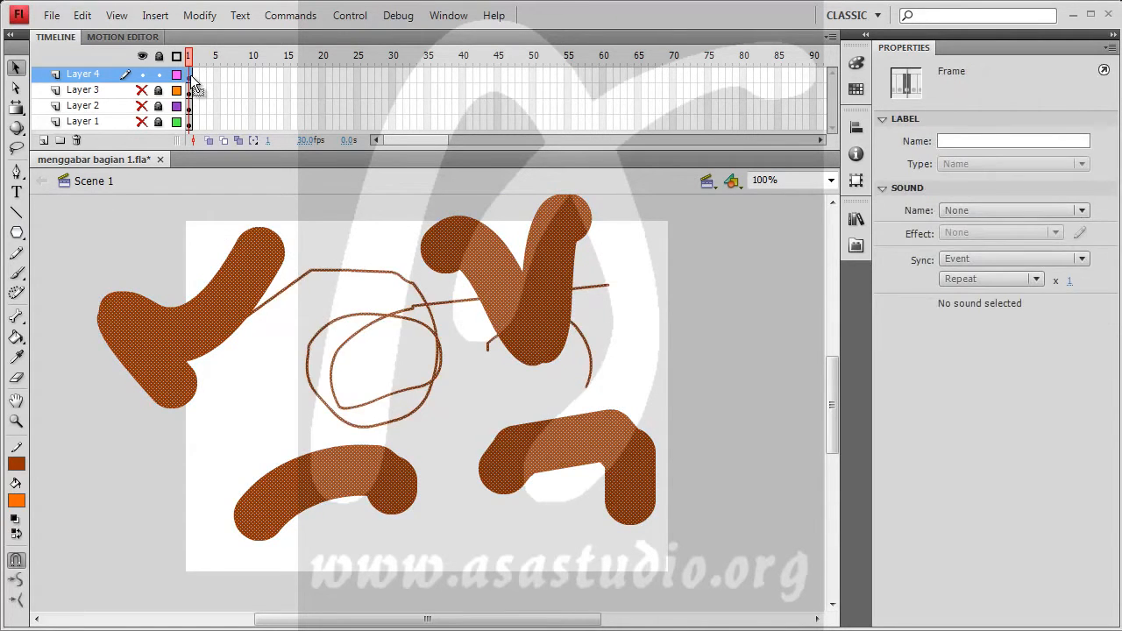
key("Delete")
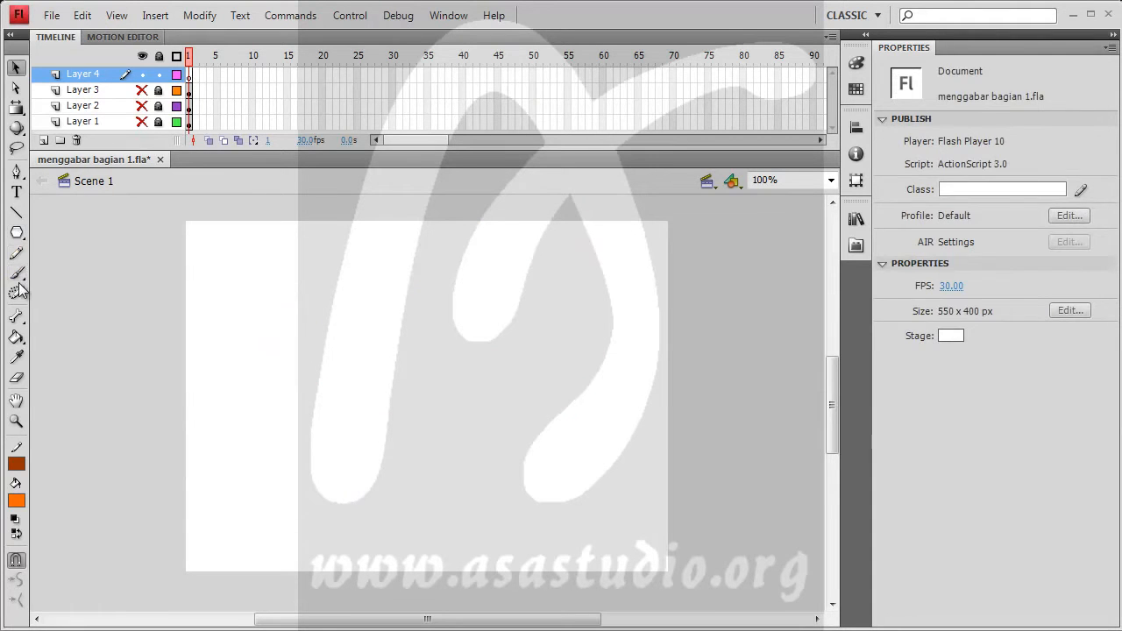
Draw three straight thick Pencil strokes: a short horizontal, a long horizontal below it, and a vertical near the stage's upper-left corner
left_click(16, 252)
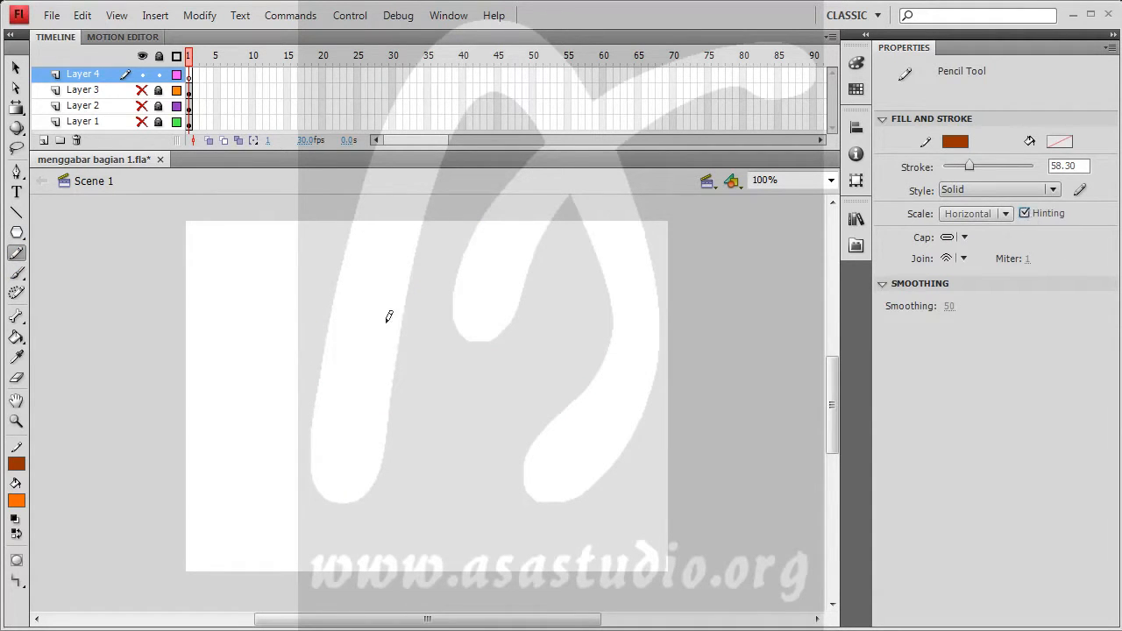
left_click_drag(389, 317, 533, 314)
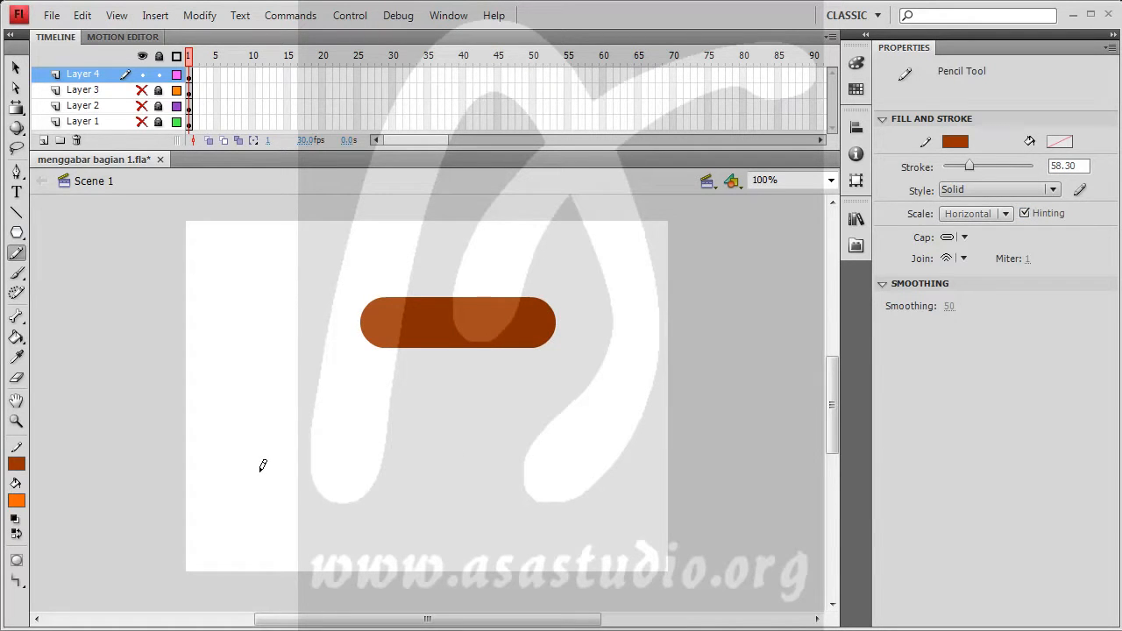
left_click_drag(210, 455, 639, 456)
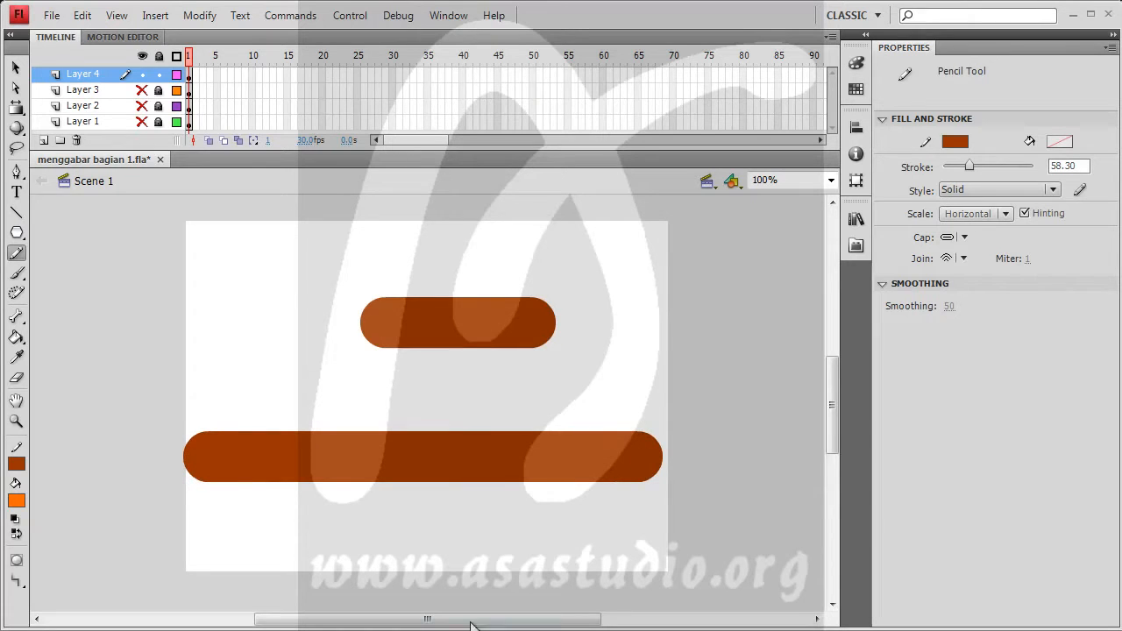
left_click_drag(282, 234, 290, 370)
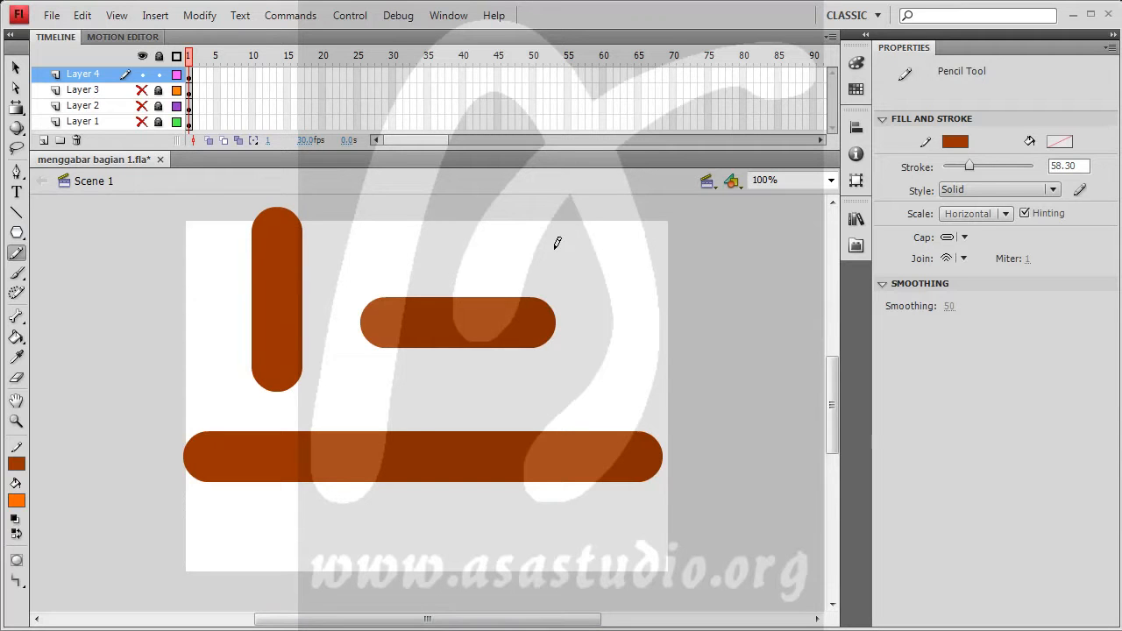
Set the Pencil stroke thickness to 4 and the stroke color to blue
left_click_drag(968, 169, 946, 170)
type("4")
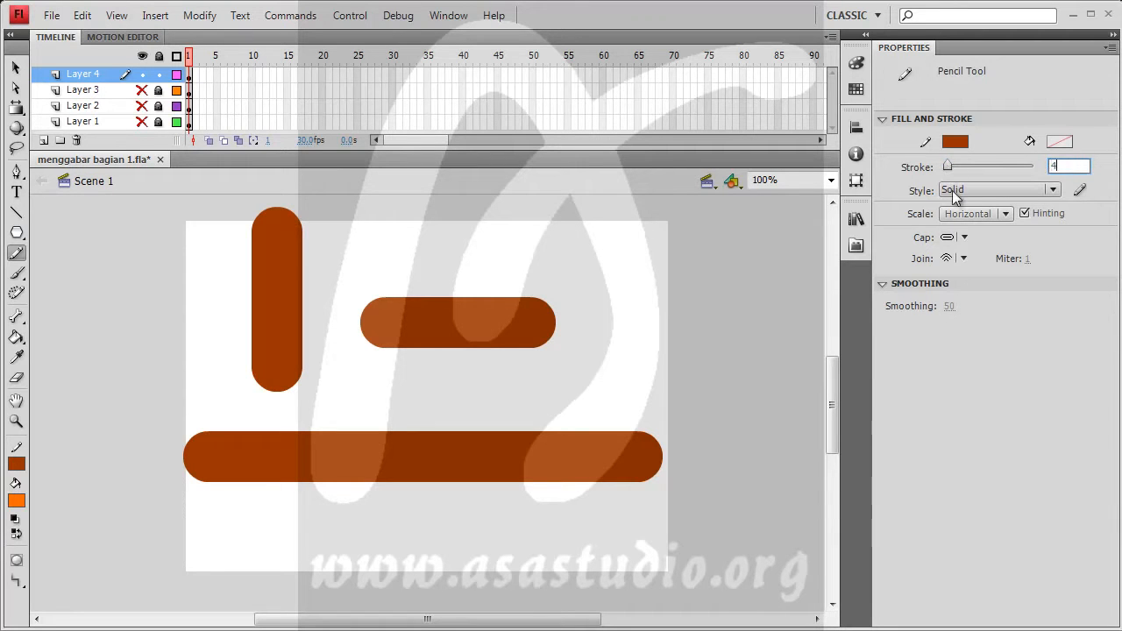
left_click(955, 145)
left_click(1012, 238)
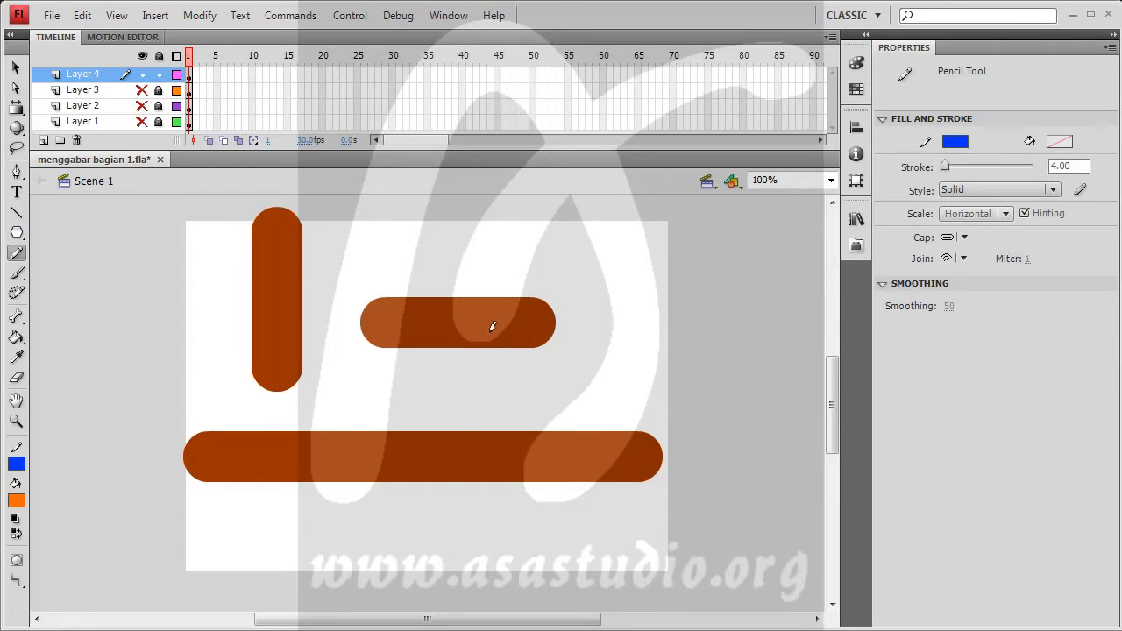
Draw thin blue lines over the thick bars: two vertical and two horizontal on the short bar, and one across each other bar
left_click_drag(457, 262, 456, 375)
left_click_drag(341, 322, 671, 323)
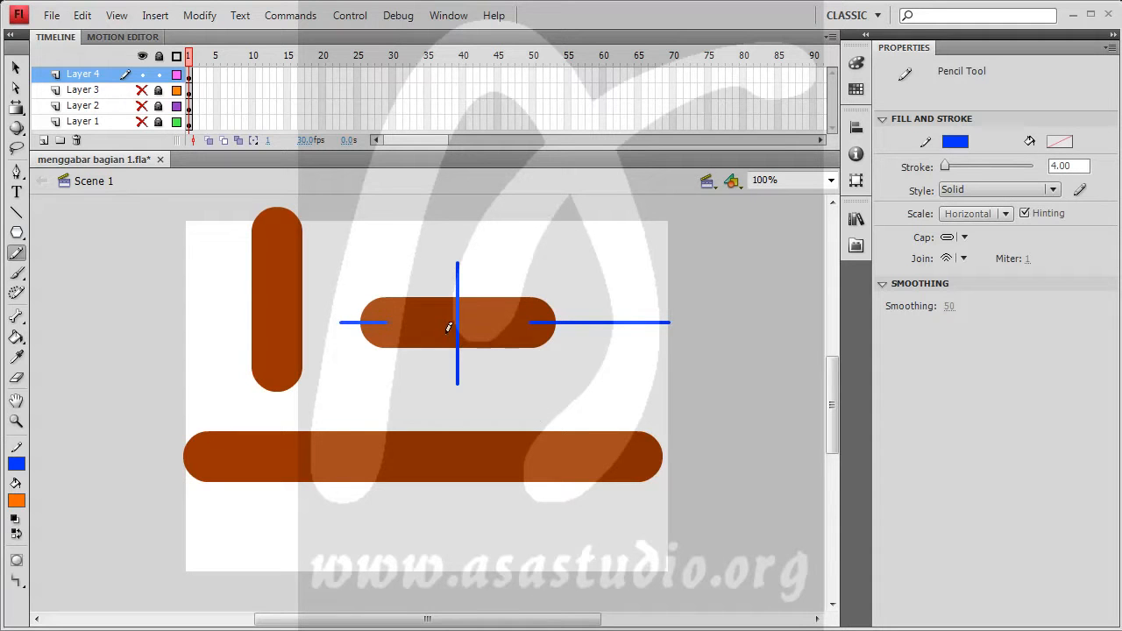
left_click_drag(488, 269, 489, 397)
left_click_drag(348, 334, 656, 336)
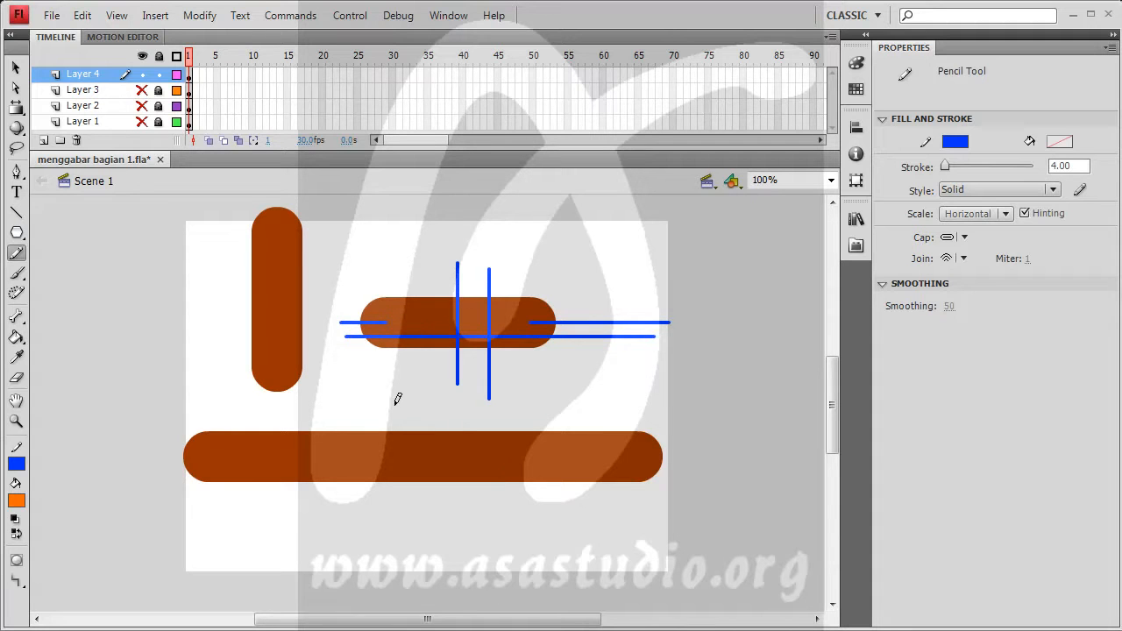
left_click_drag(395, 404, 394, 505)
left_click_drag(239, 252, 385, 251)
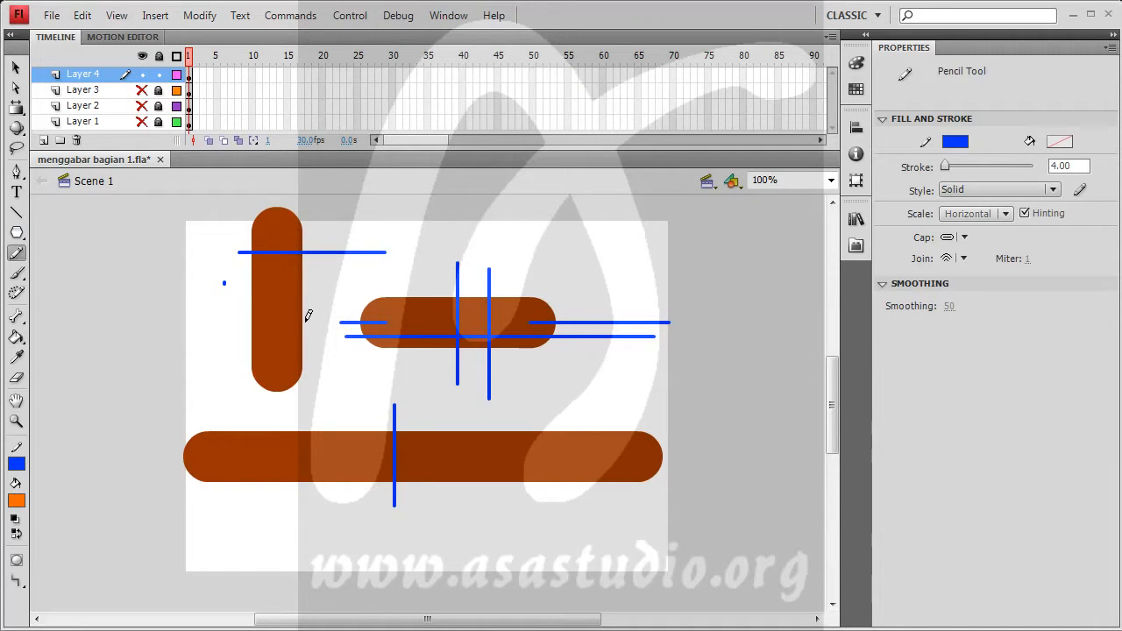
Bend the ends of the two vertical blue lines above and below the short bar into curves with the Selection tool
left_click(15, 67)
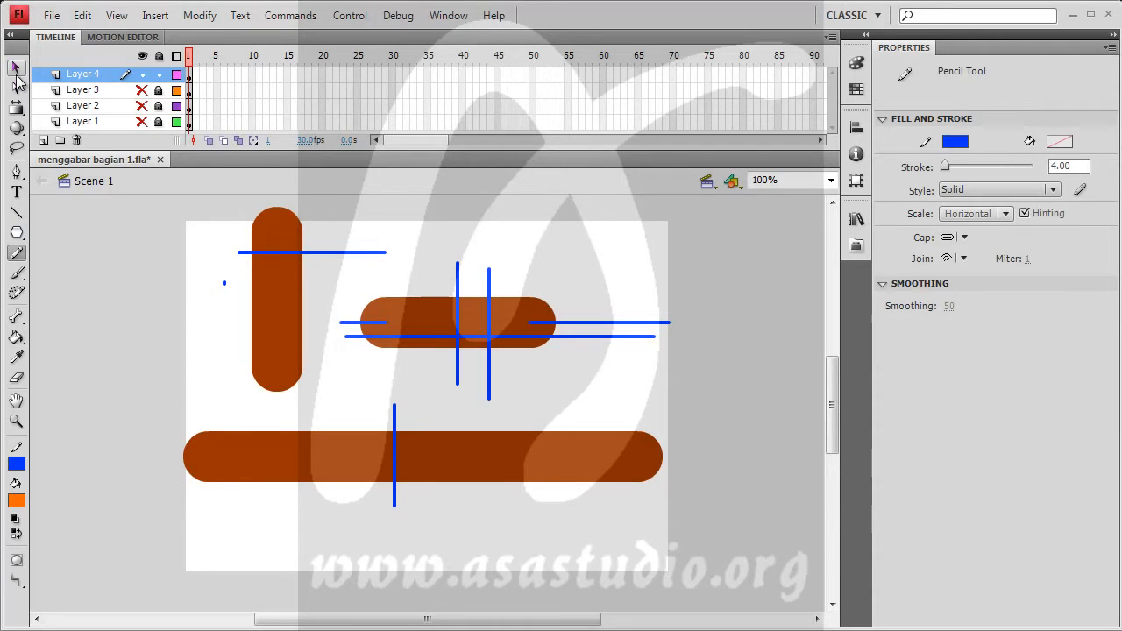
left_click(354, 253)
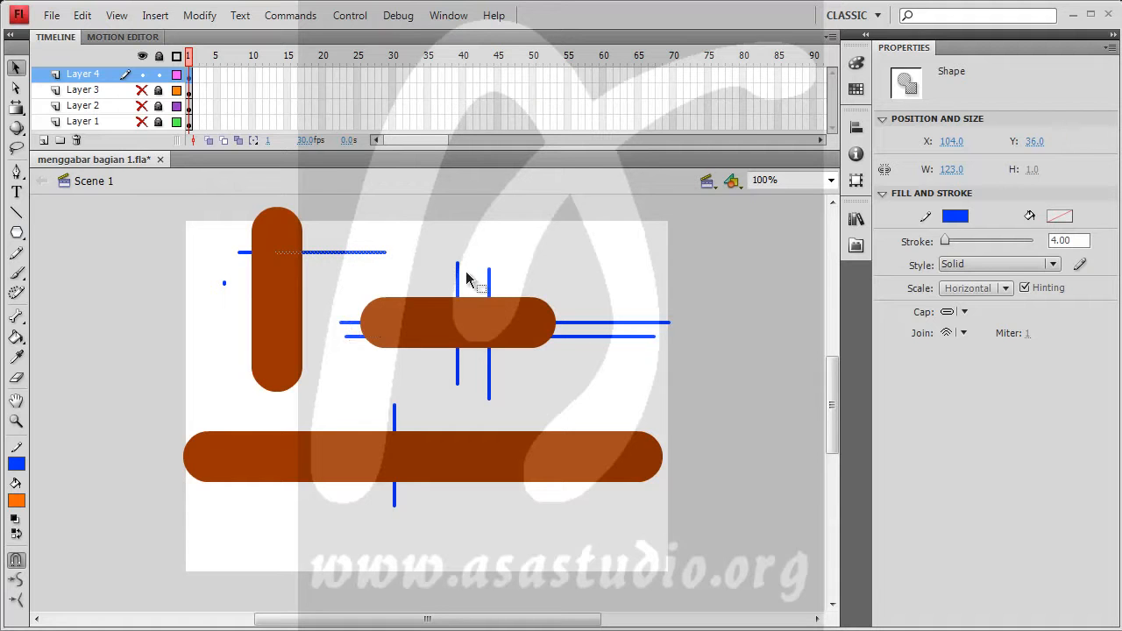
left_click_drag(460, 280, 488, 283)
left_click_drag(460, 366, 409, 374)
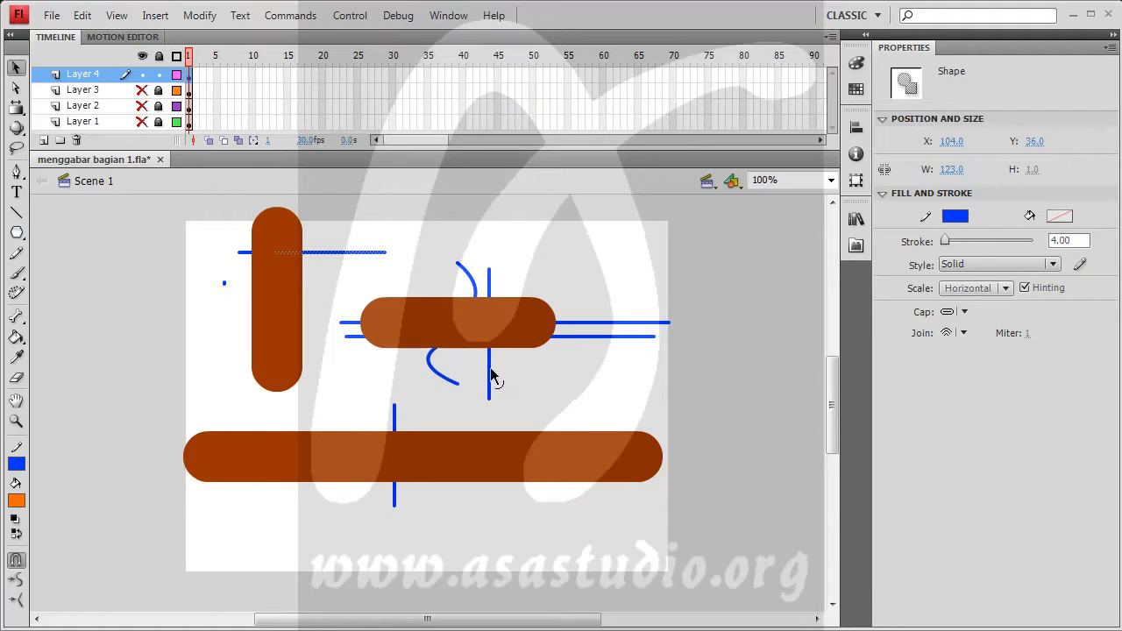
left_click_drag(490, 377, 464, 374)
left_click_drag(518, 290, 520, 292)
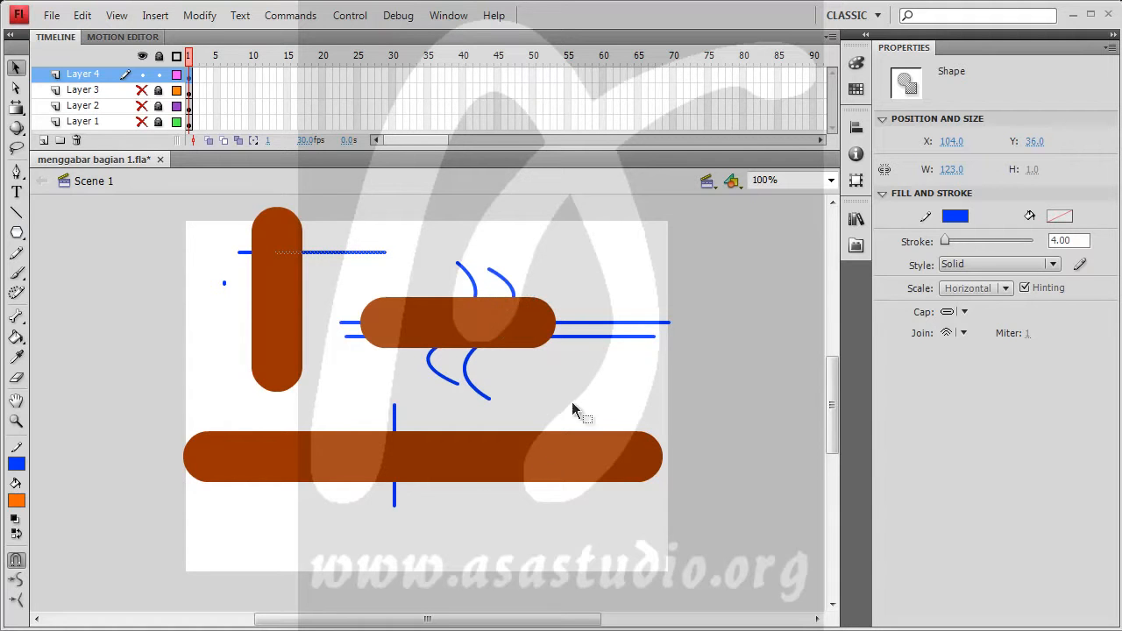
Curve the horizontal blue line segments on both sides of the short bar and the line crossing the vertical bar
left_click_drag(614, 292, 615, 293)
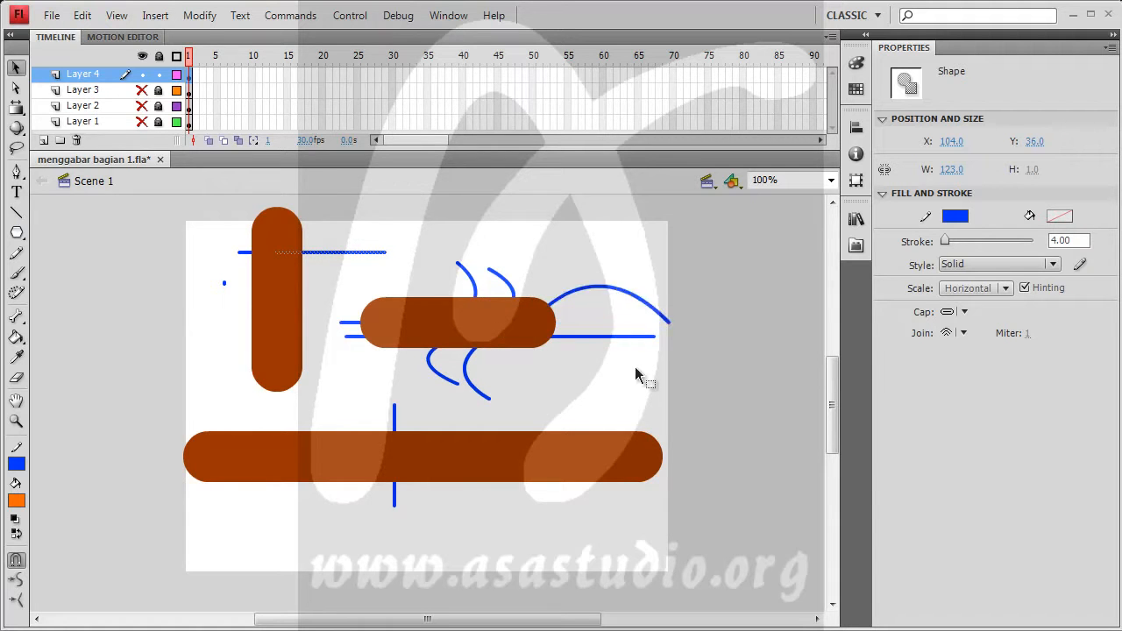
left_click_drag(608, 338, 611, 391)
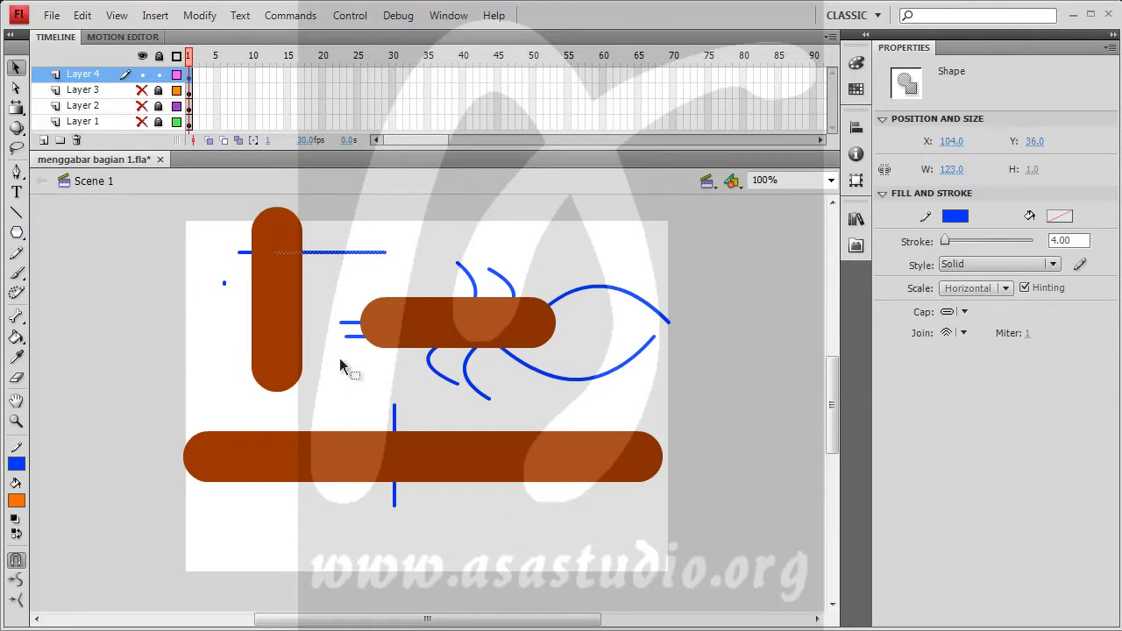
left_click_drag(358, 334, 390, 366)
left_click_drag(366, 268, 358, 299)
left_click(319, 276)
left_click_drag(337, 280, 336, 280)
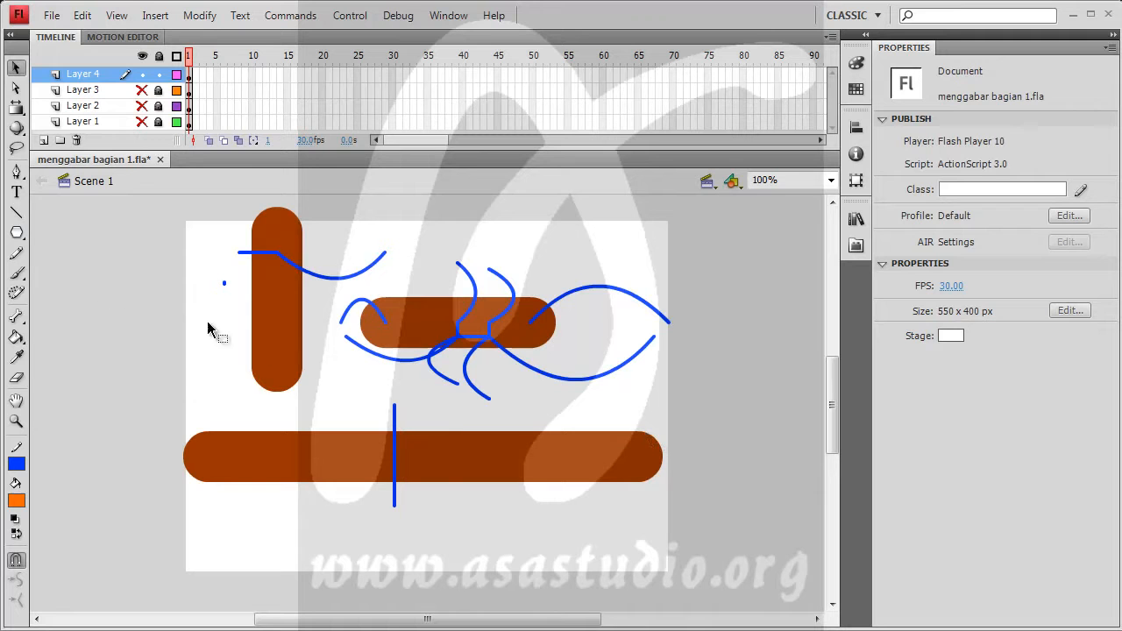
Turn off Hinting for the Pencil tool and compare the Stroke Style preview with and without 4x zoom
left_click(16, 253)
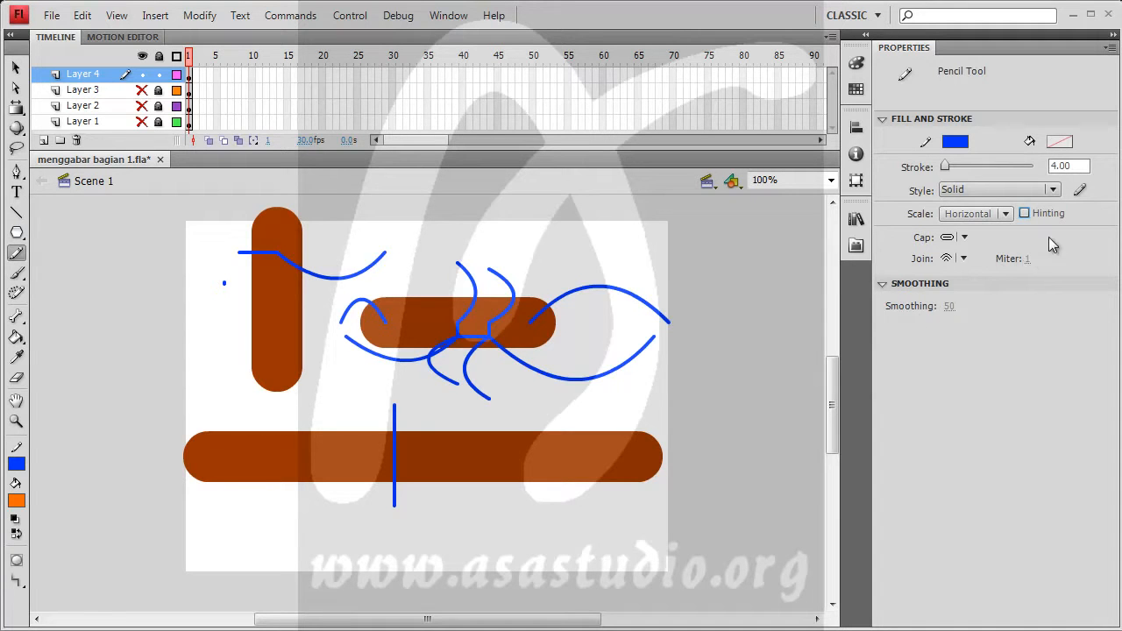
left_click(1080, 192)
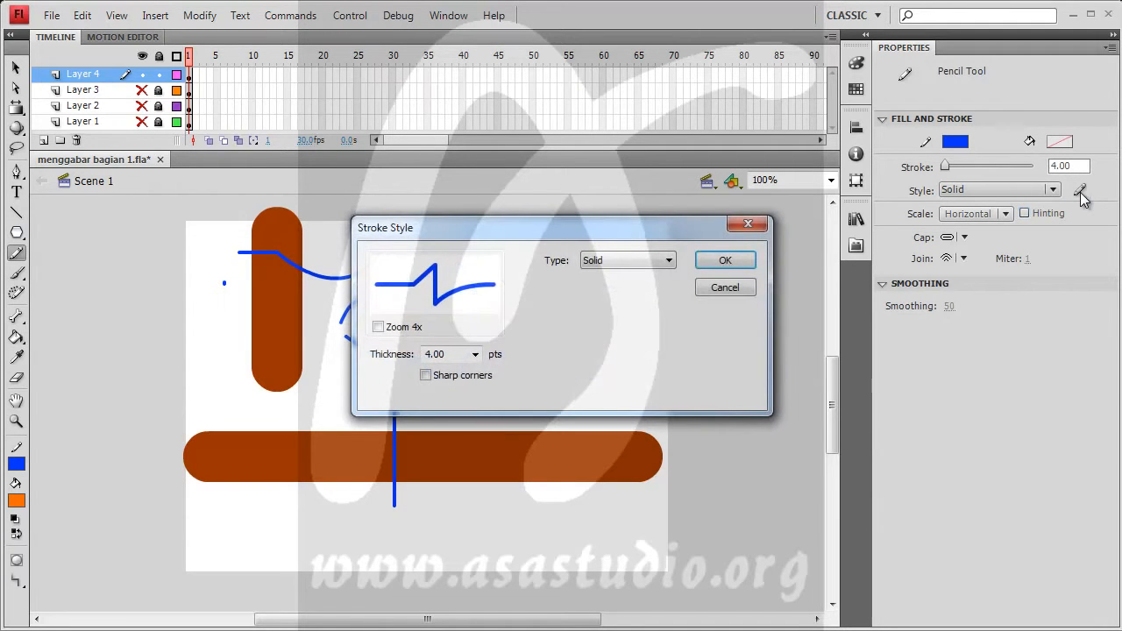
left_click(377, 327)
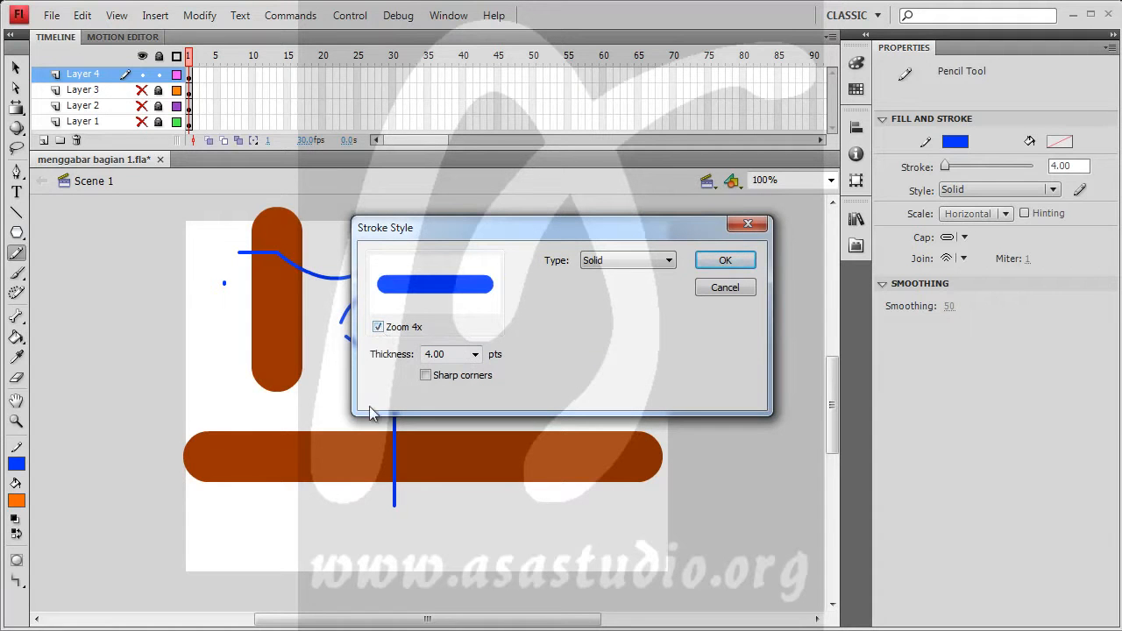
left_click(378, 327)
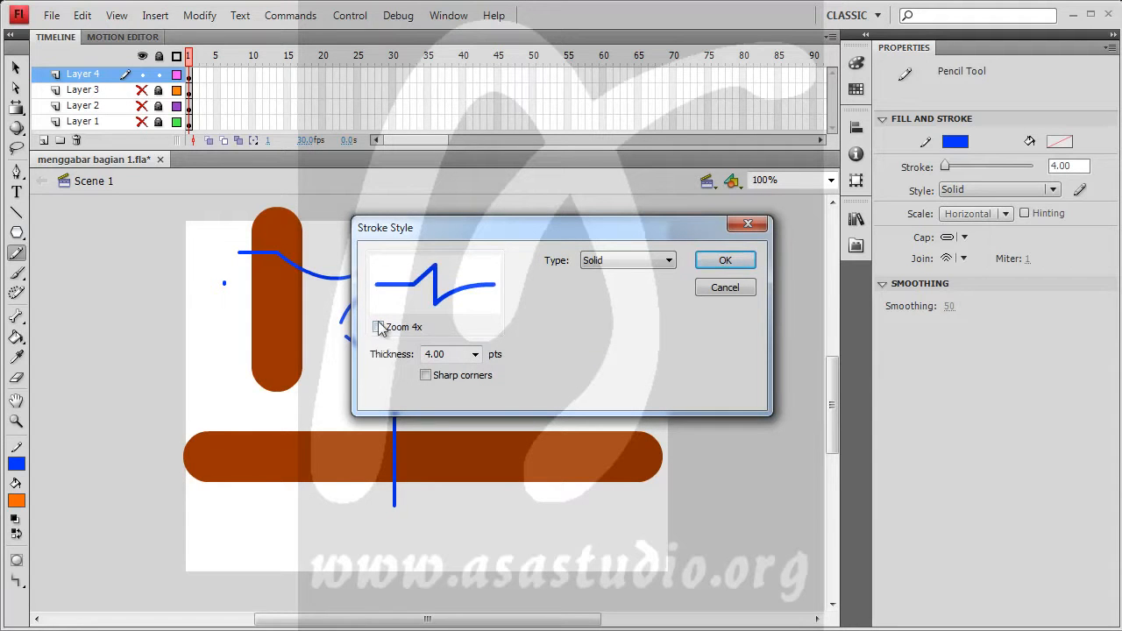
left_click(378, 326)
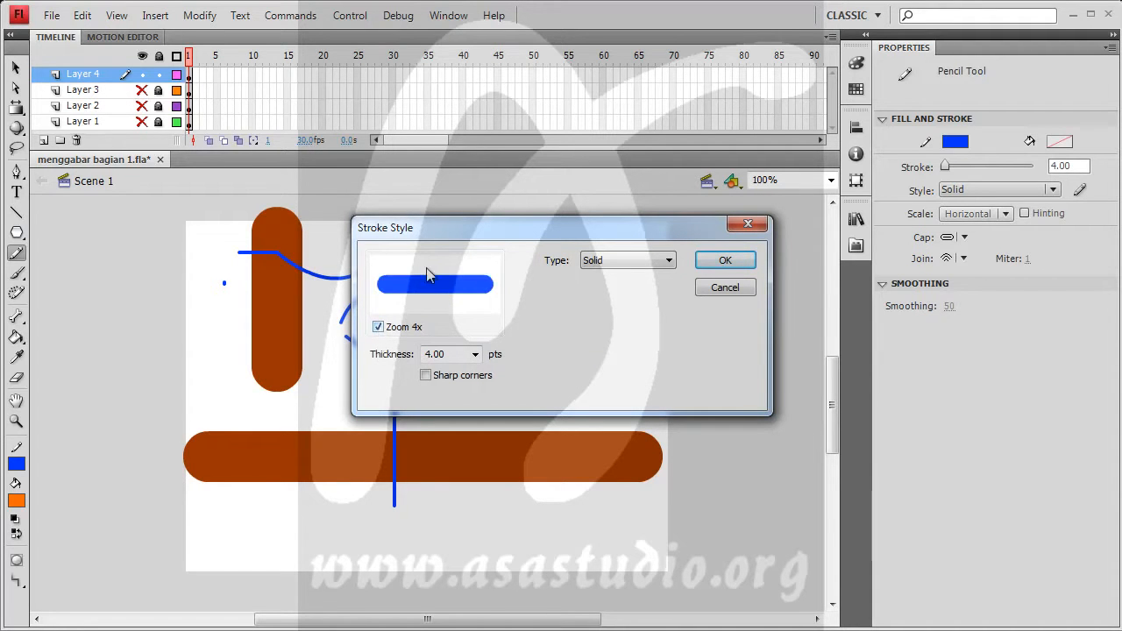
left_click(377, 327)
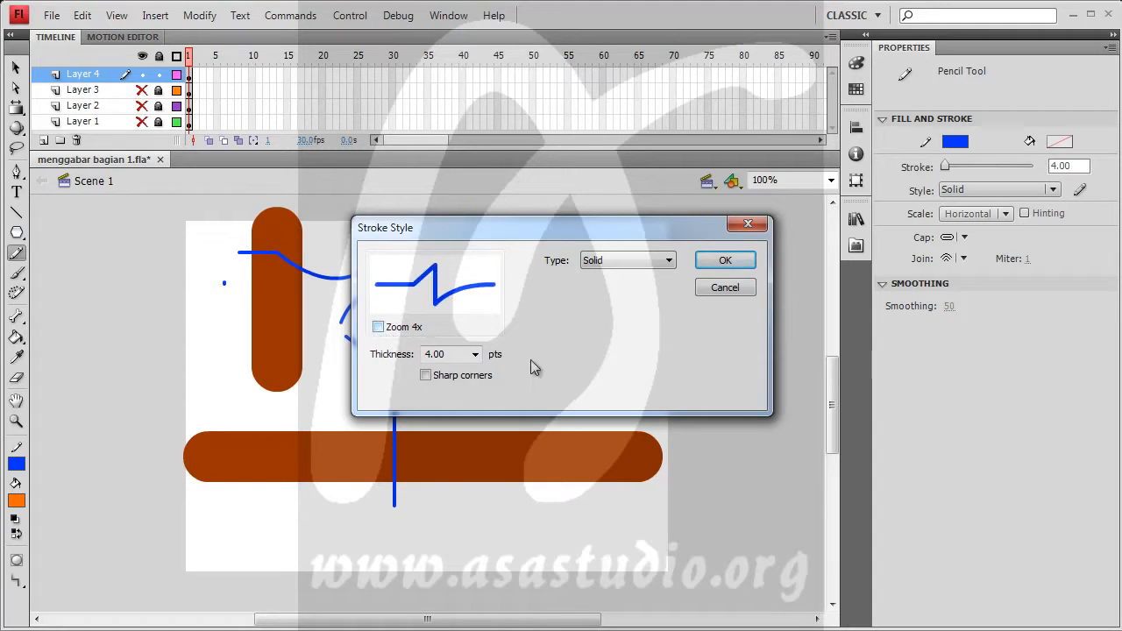
Define a Dashed stroke style with 4 pt thickness and sharp corners, and draw a short dashed line near the stage's upper-right corner
left_click(668, 260)
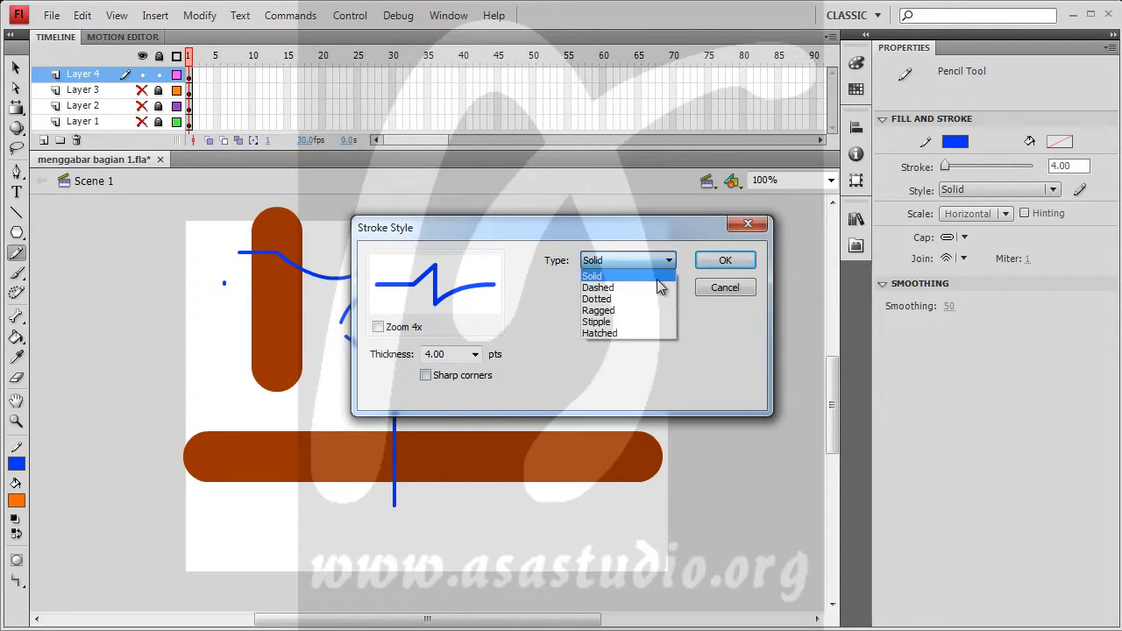
left_click(658, 289)
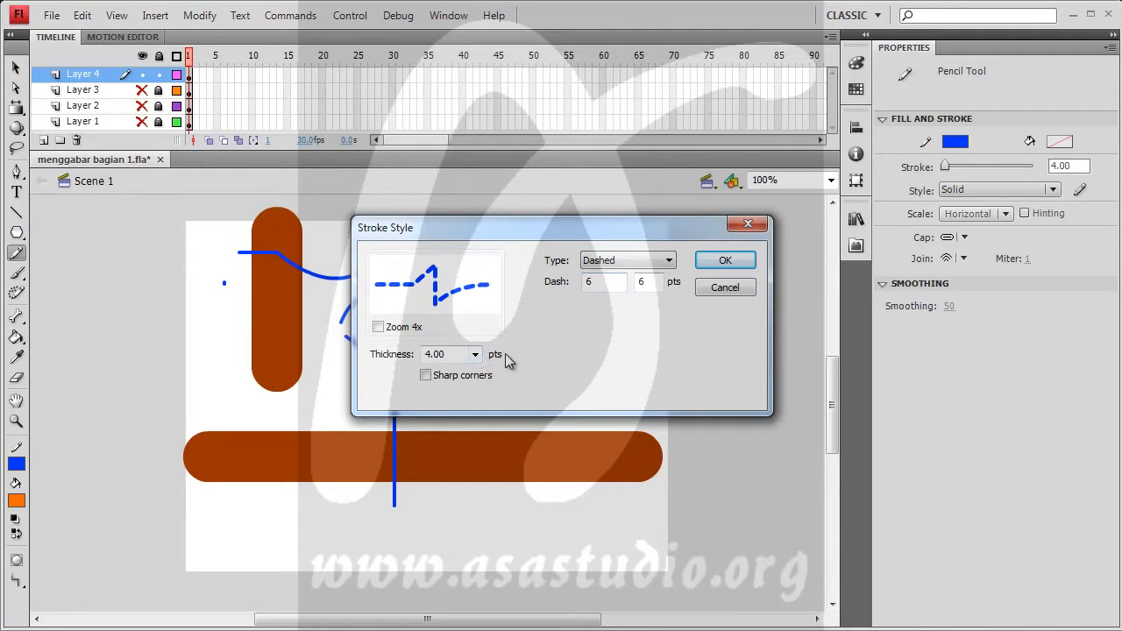
left_click(475, 355)
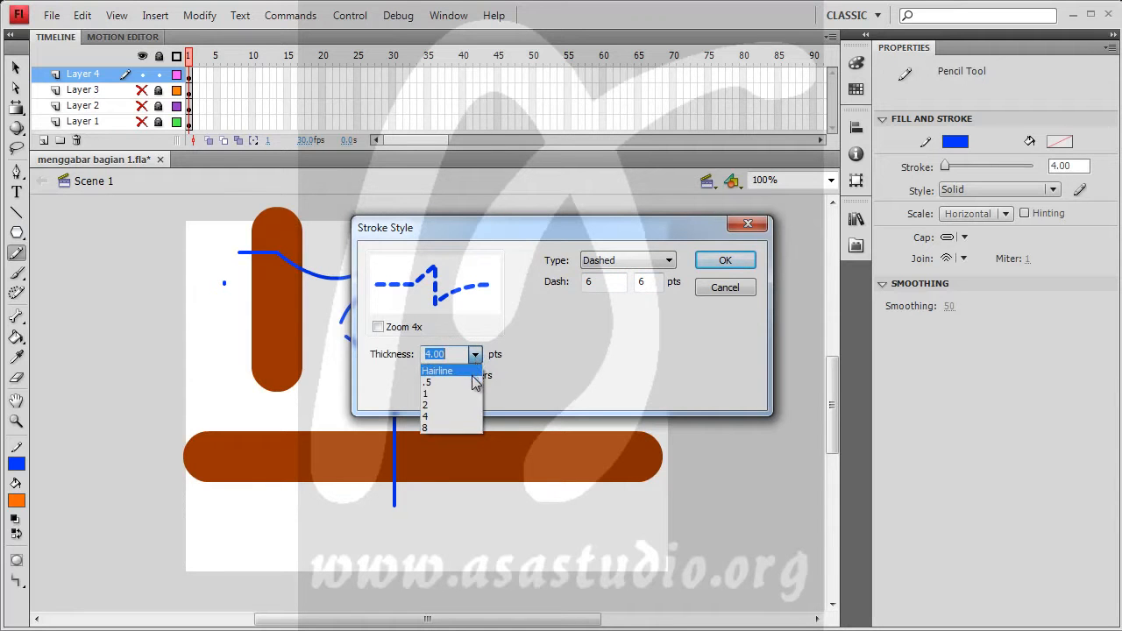
left_click(447, 417)
left_click(424, 375)
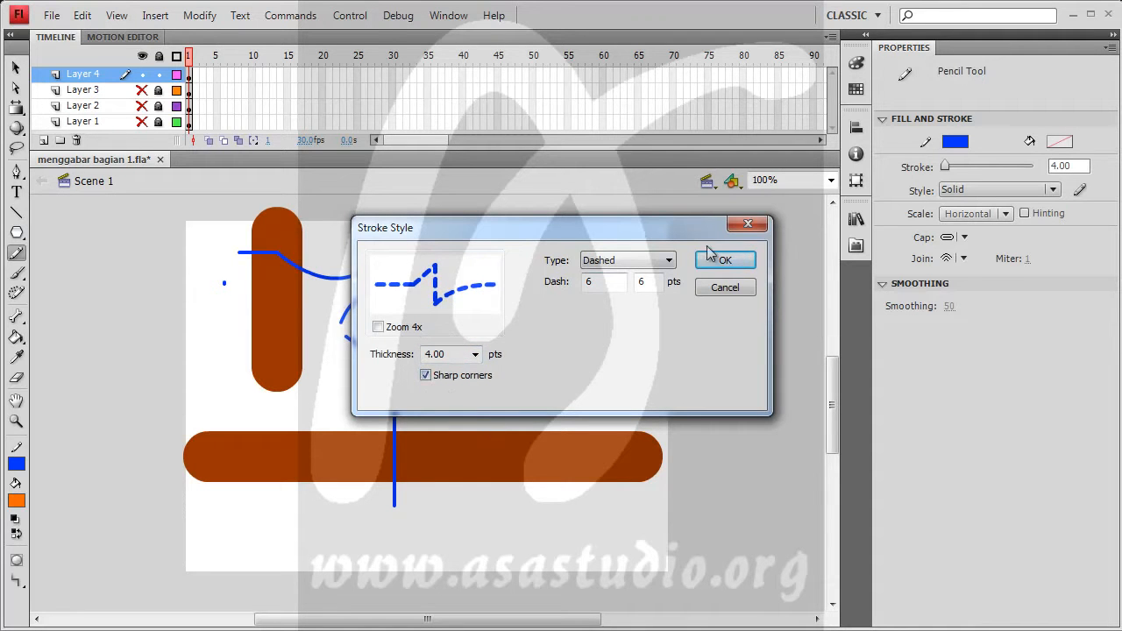
left_click(725, 263)
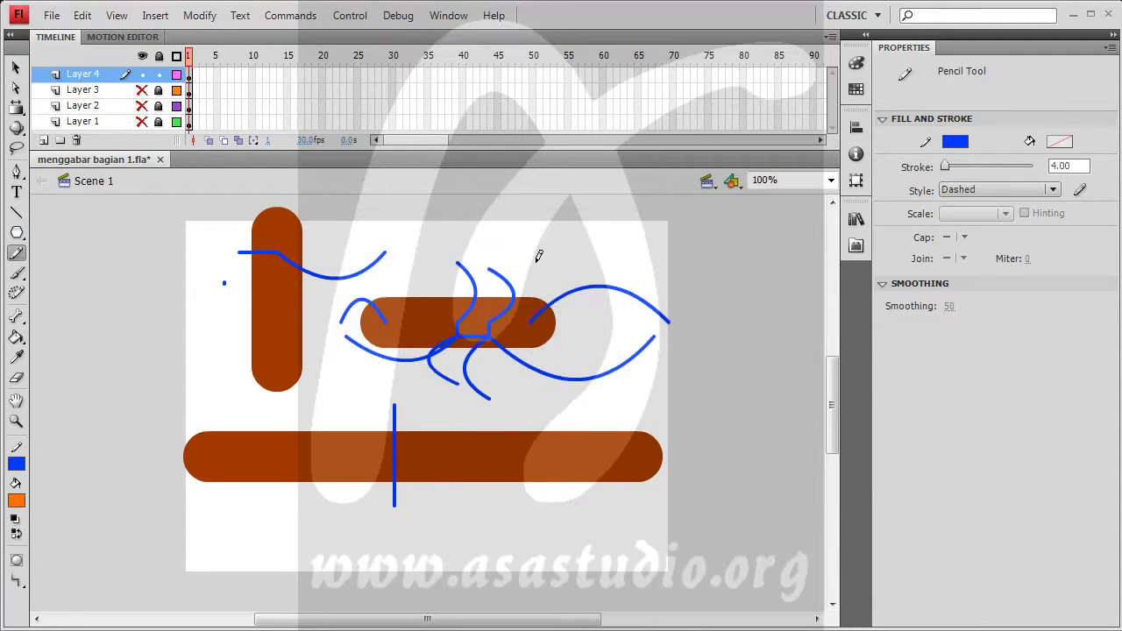
left_click_drag(550, 234, 617, 235)
Set the stroke style back to Solid and draw several straight and sharply angled Pencil lines around the thick bars
left_click(1052, 191)
left_click(1034, 225)
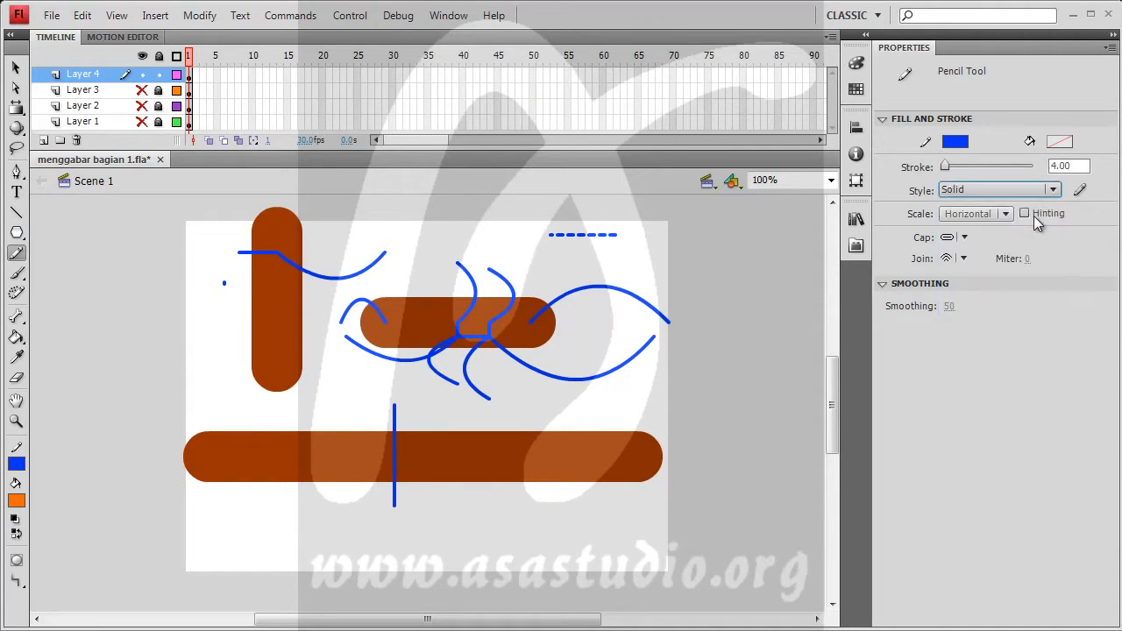
left_click_drag(514, 403, 680, 396)
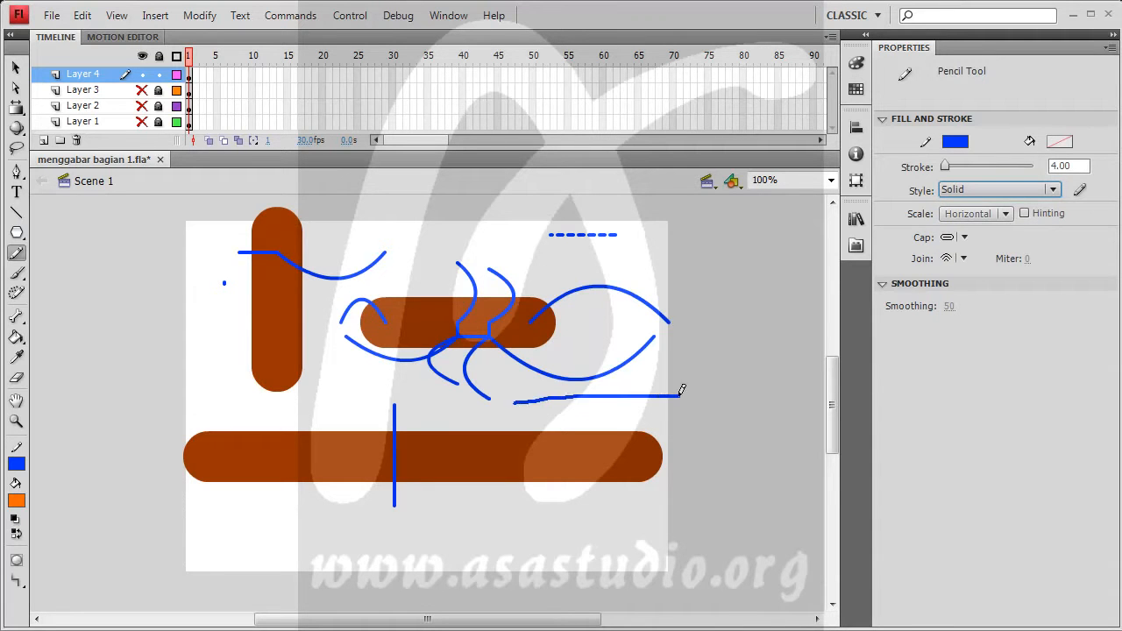
left_click_drag(440, 541, 532, 543)
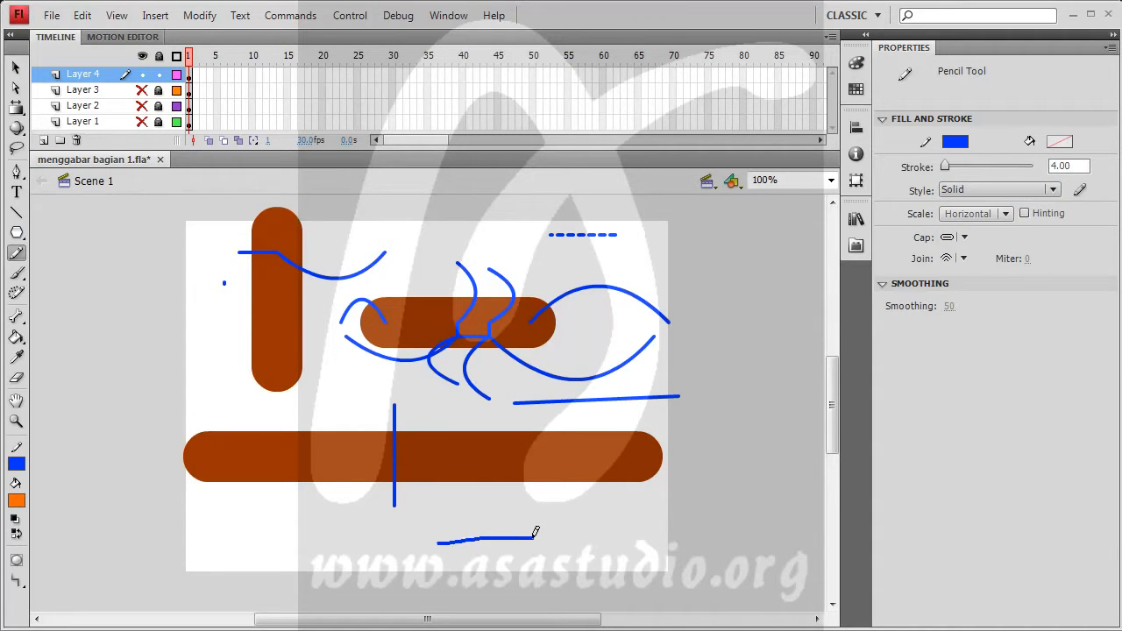
left_click_drag(495, 497, 395, 549)
left_click_drag(312, 500, 339, 569)
mouse_move(189, 355)
left_mouse_down()
mouse_move(244, 342)
mouse_move(233, 402)
left_mouse_up()
mouse_move(321, 378)
left_mouse_down()
mouse_move(362, 371)
mouse_move(334, 406)
left_mouse_up()
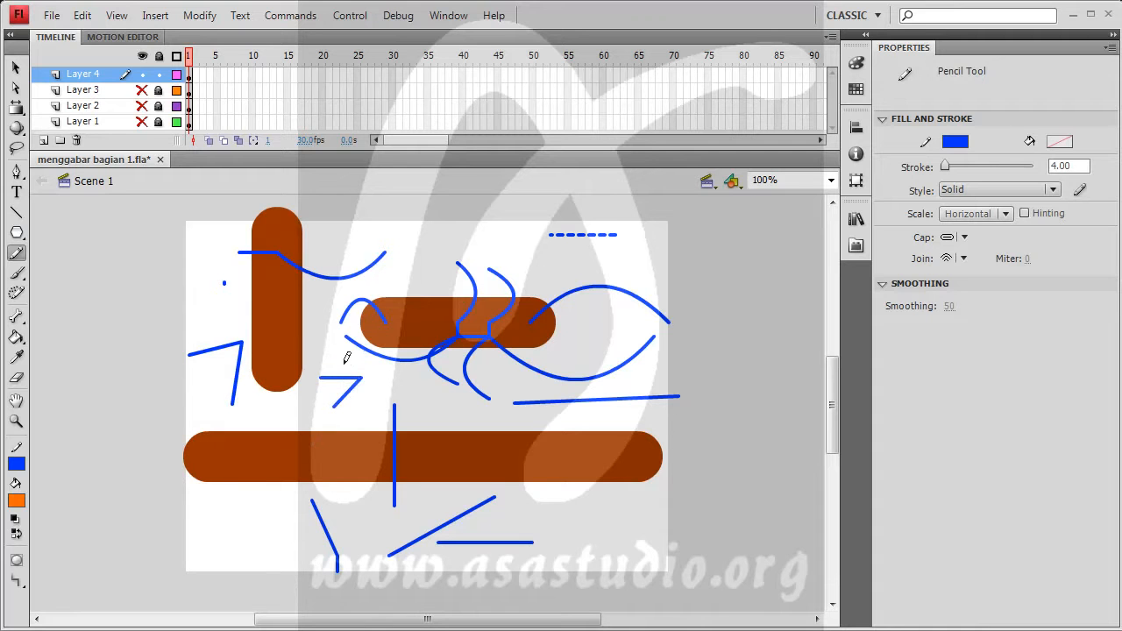
mouse_move(421, 229)
left_mouse_down()
mouse_move(434, 255)
mouse_move(399, 266)
left_mouse_up()
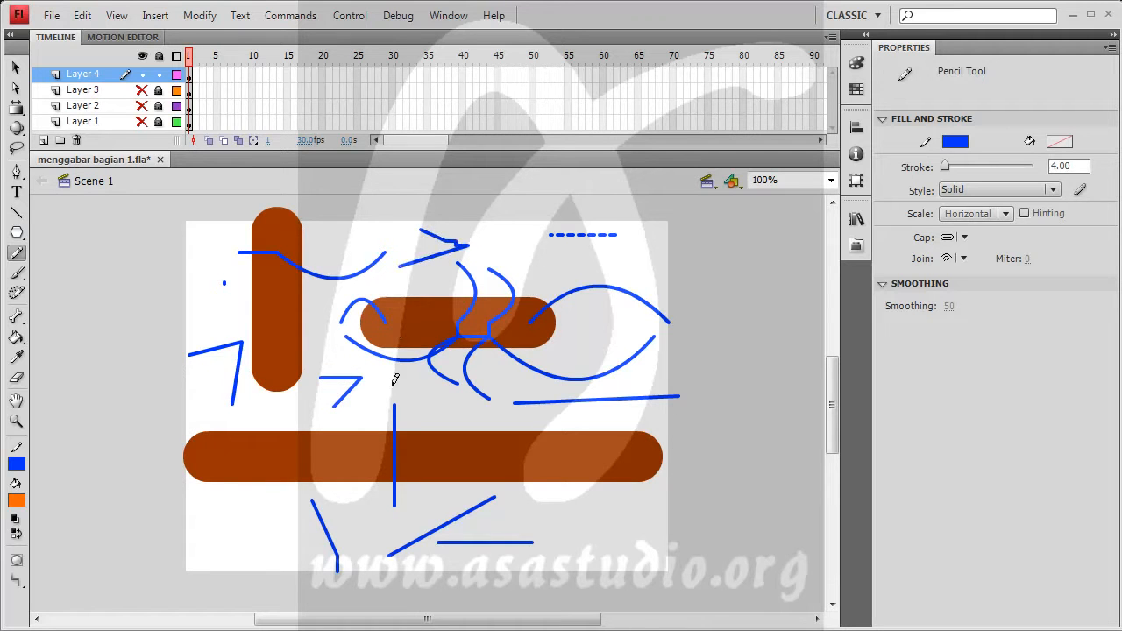
Draw a sharp angled line below the dashed line, and another across the vertical bar with the Solid stroke thickness set to 8 pt
mouse_move(547, 261)
left_mouse_down()
mouse_move(619, 258)
mouse_move(560, 299)
left_mouse_up()
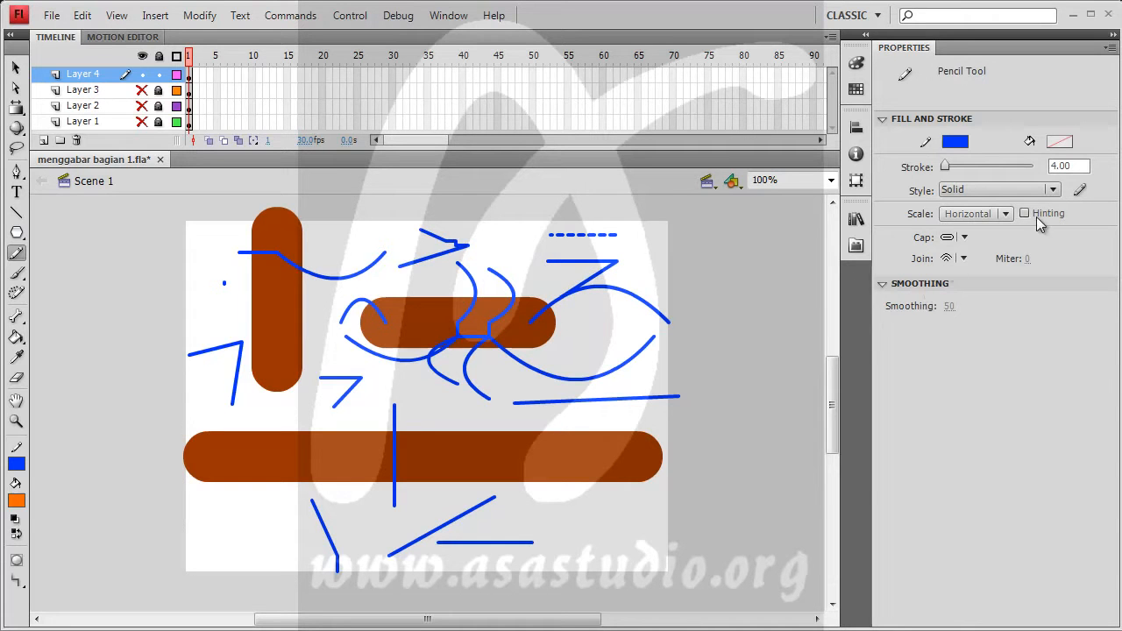
left_click(1081, 190)
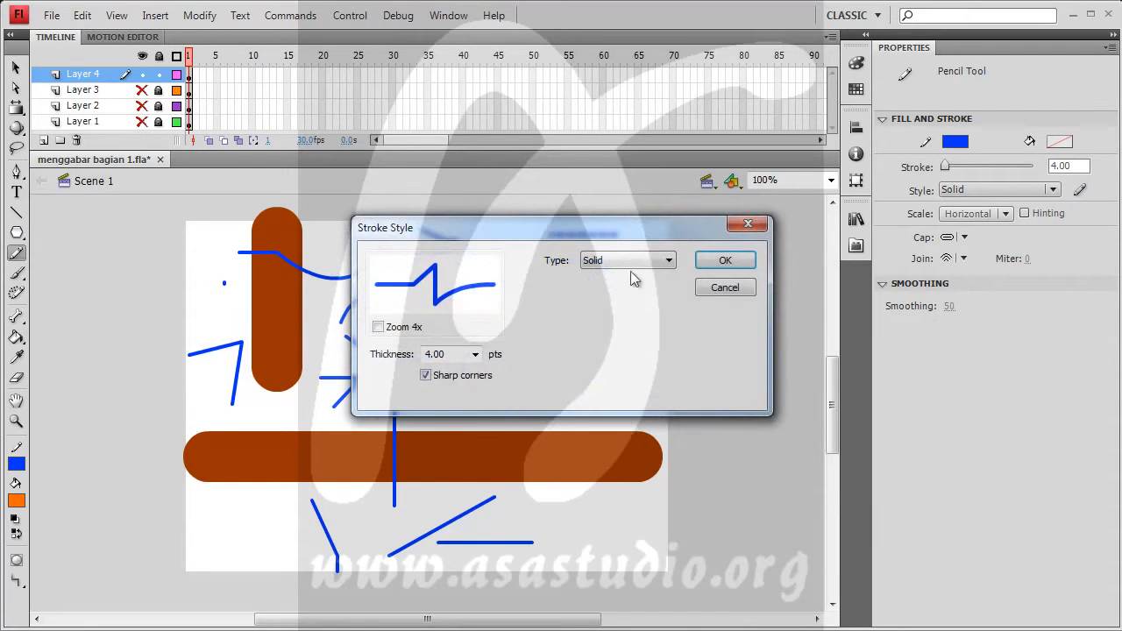
left_click(481, 352)
left_click(455, 429)
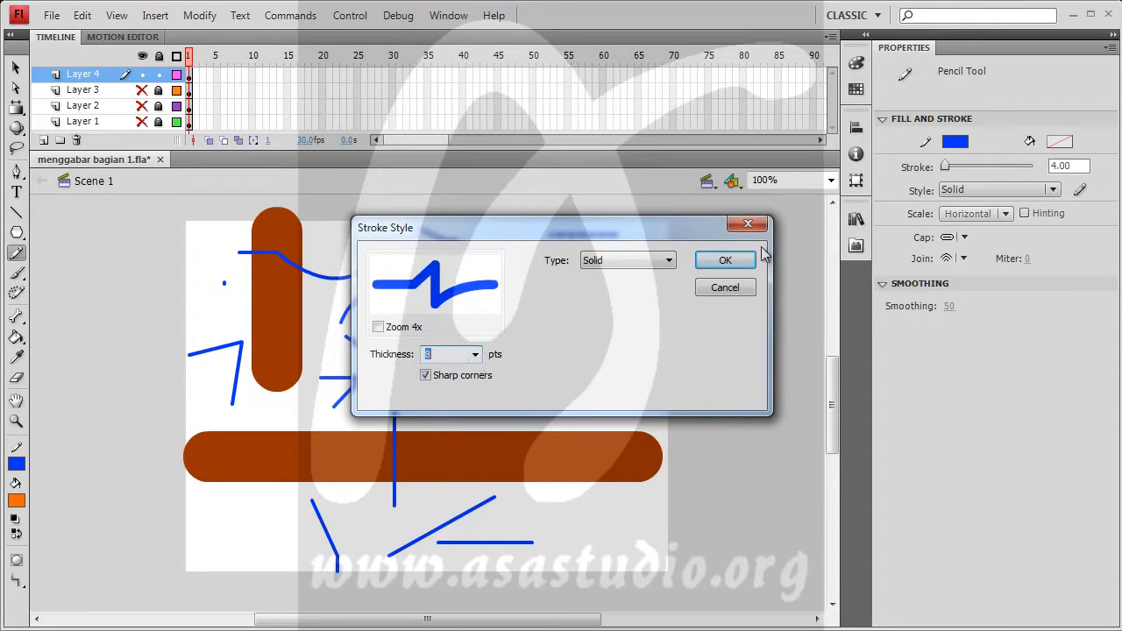
left_click(724, 256)
mouse_move(205, 266)
left_mouse_down()
mouse_move(347, 318)
mouse_move(252, 375)
left_mouse_up()
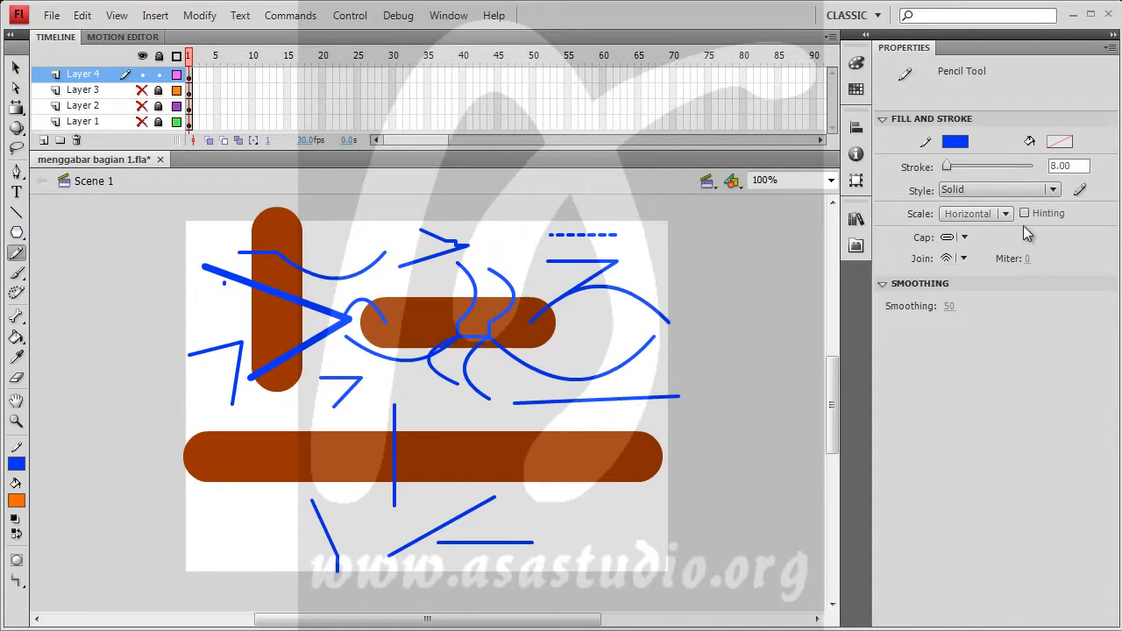
Turn off sharp corners in the Pencil's stroke style and draw several large loops and ovals around the existing strokes and bars
left_click(1080, 190)
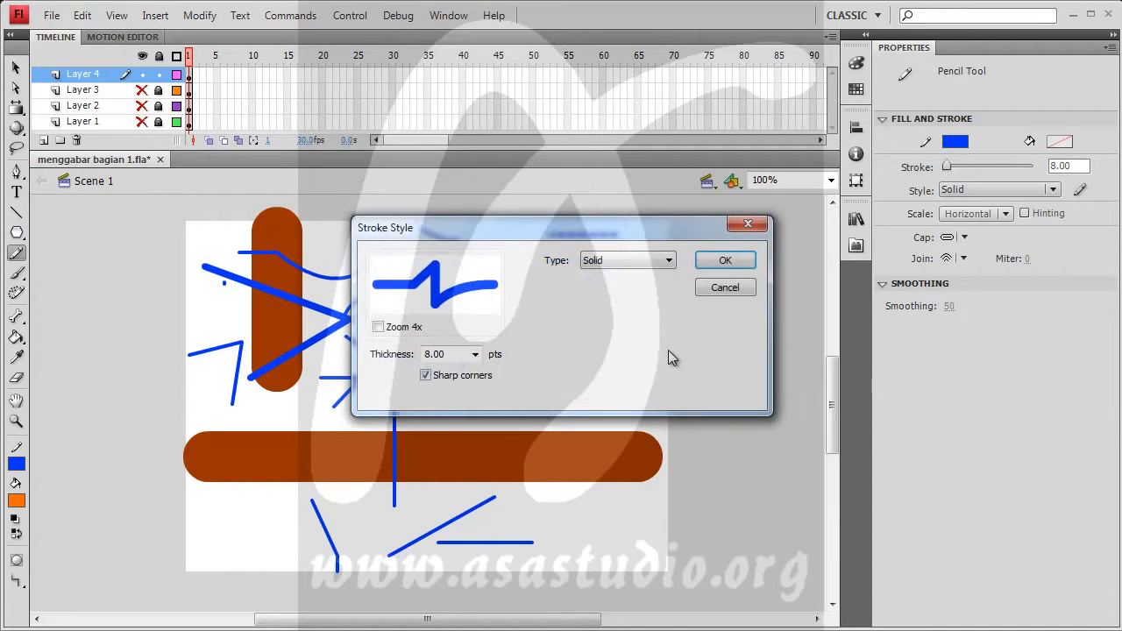
left_click(426, 376)
left_click(725, 260)
mouse_move(592, 507)
left_mouse_down()
mouse_move(502, 431)
mouse_move(521, 538)
left_mouse_up()
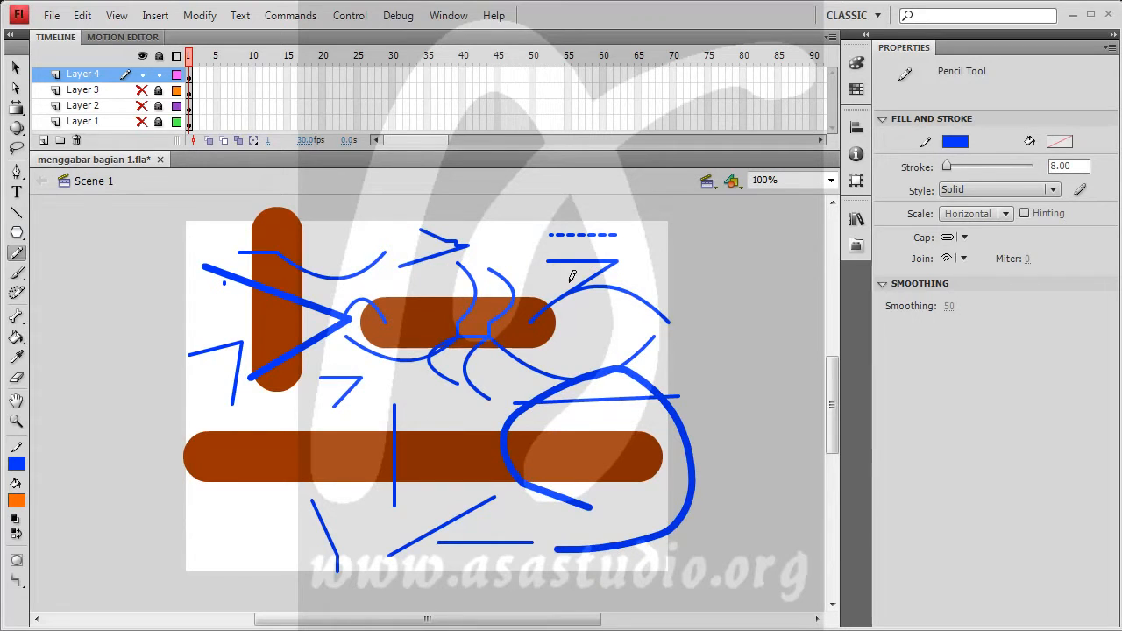
mouse_move(404, 253)
left_mouse_down()
mouse_move(419, 211)
mouse_move(394, 304)
left_mouse_up()
mouse_move(577, 252)
left_mouse_down()
mouse_move(644, 315)
mouse_move(568, 323)
mouse_move(585, 236)
left_mouse_up()
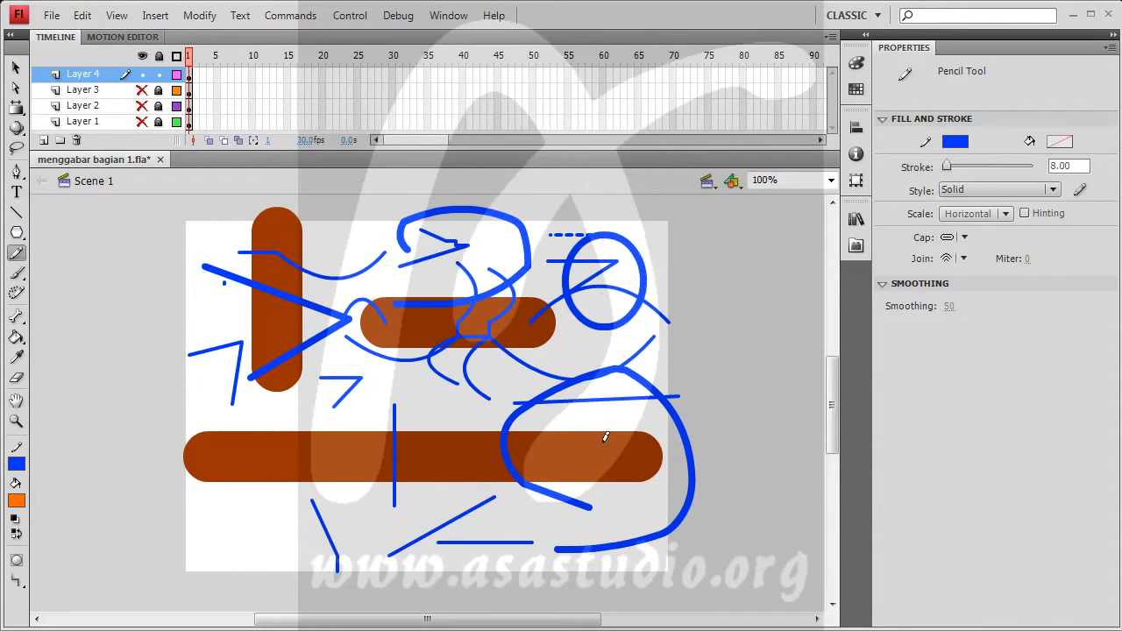
mouse_move(308, 428)
left_mouse_down()
mouse_move(293, 390)
mouse_move(386, 363)
mouse_move(286, 390)
left_mouse_up()
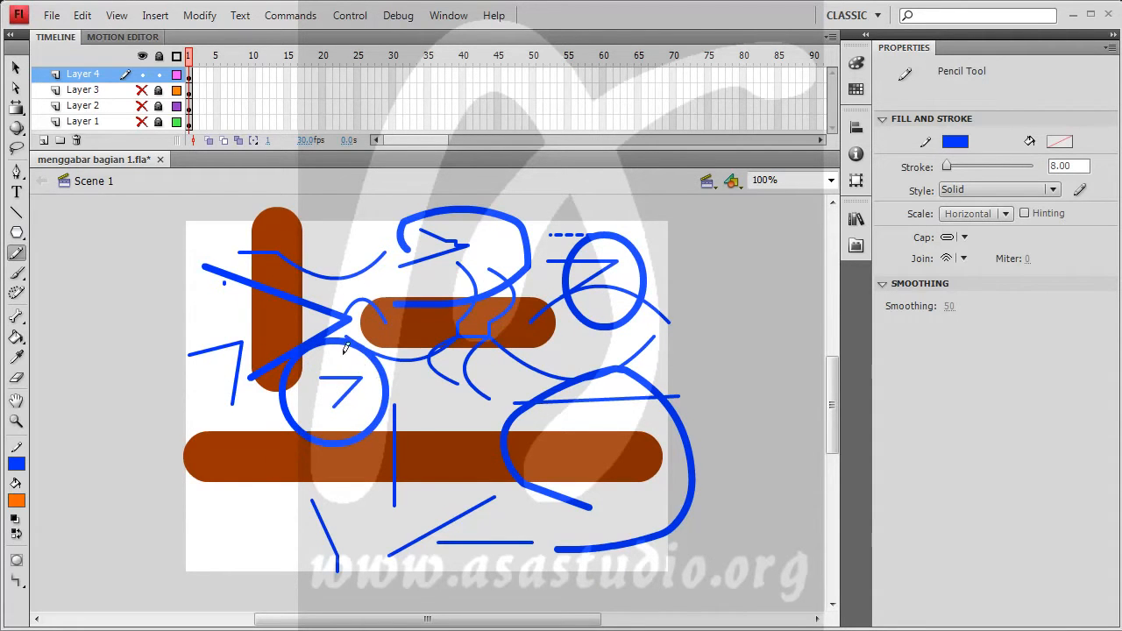
mouse_move(251, 493)
left_mouse_down()
mouse_move(247, 527)
mouse_move(219, 522)
left_mouse_up()
mouse_move(206, 323)
left_mouse_down()
mouse_move(247, 353)
mouse_move(210, 326)
left_mouse_up()
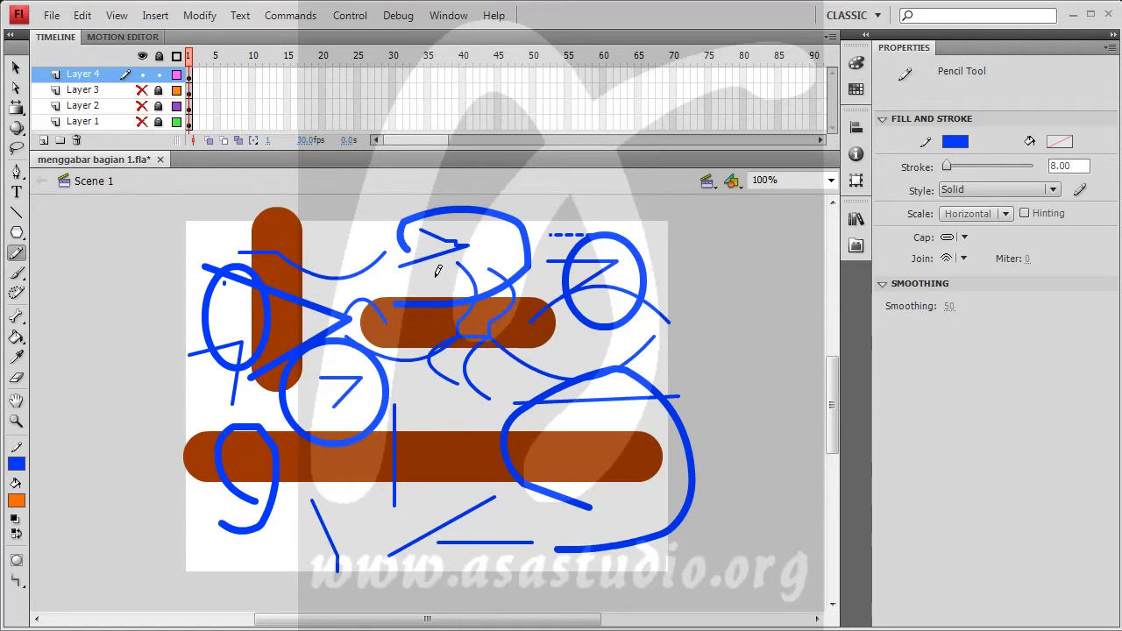
Select the arc of the blue oval that overlaps the vertical brown bar and distribute it to its own layer
left_click(16, 67)
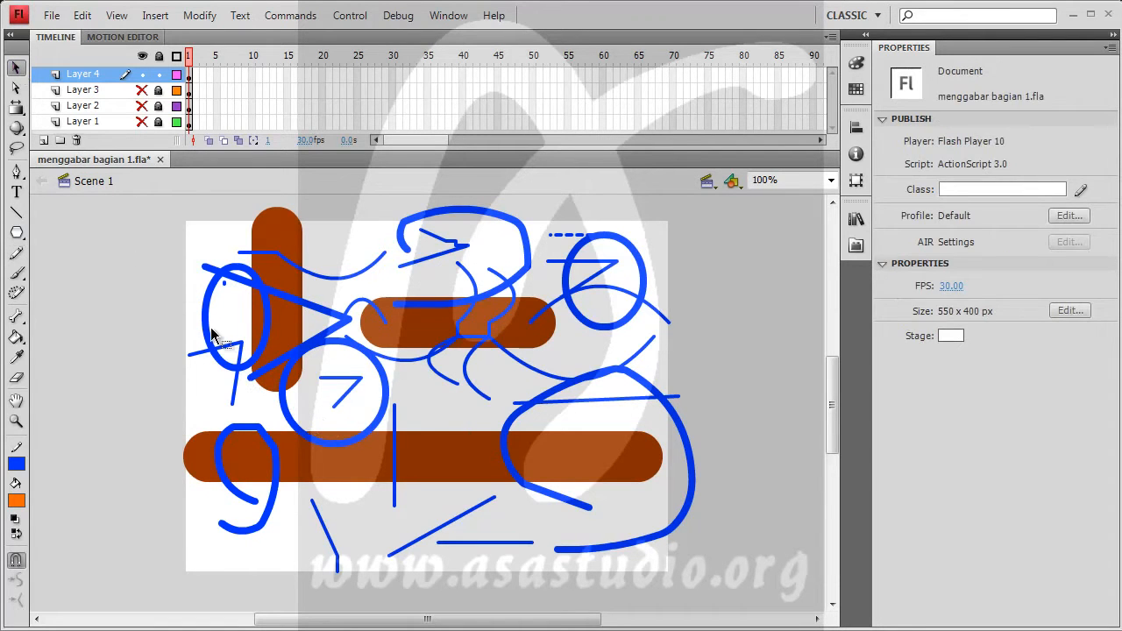
left_click(207, 326)
left_click(253, 354)
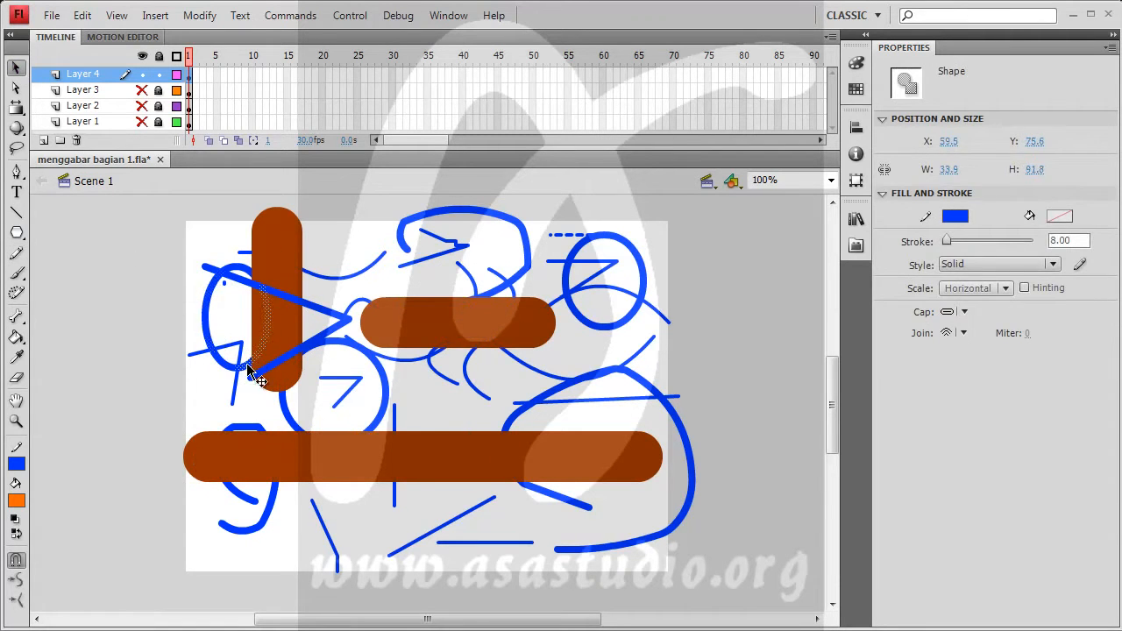
right_click(267, 311)
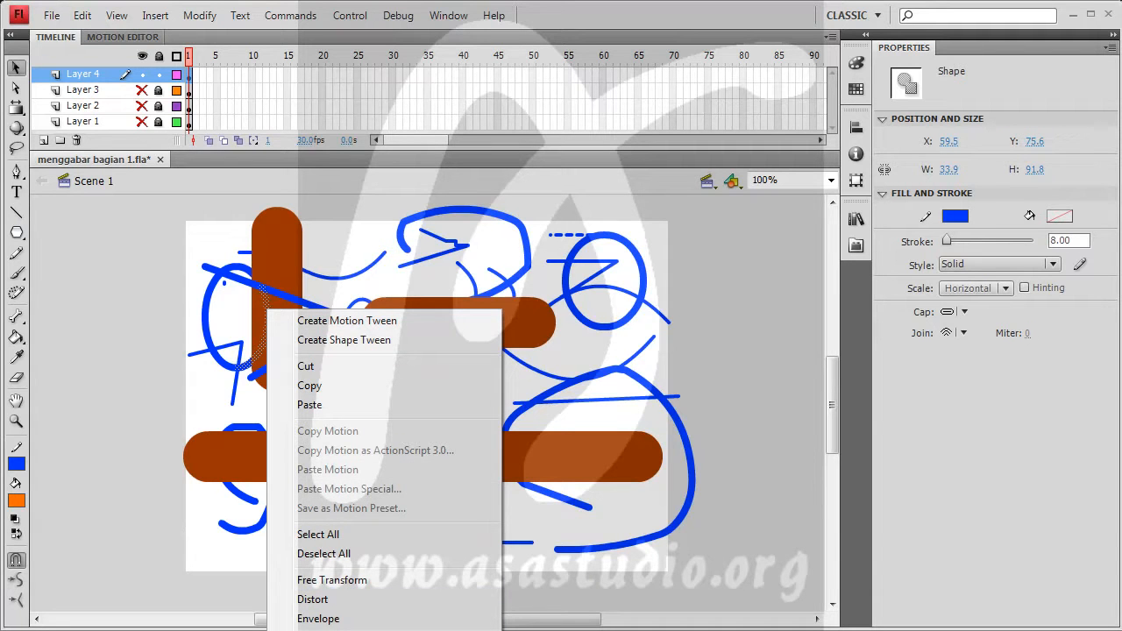
left_click(324, 629)
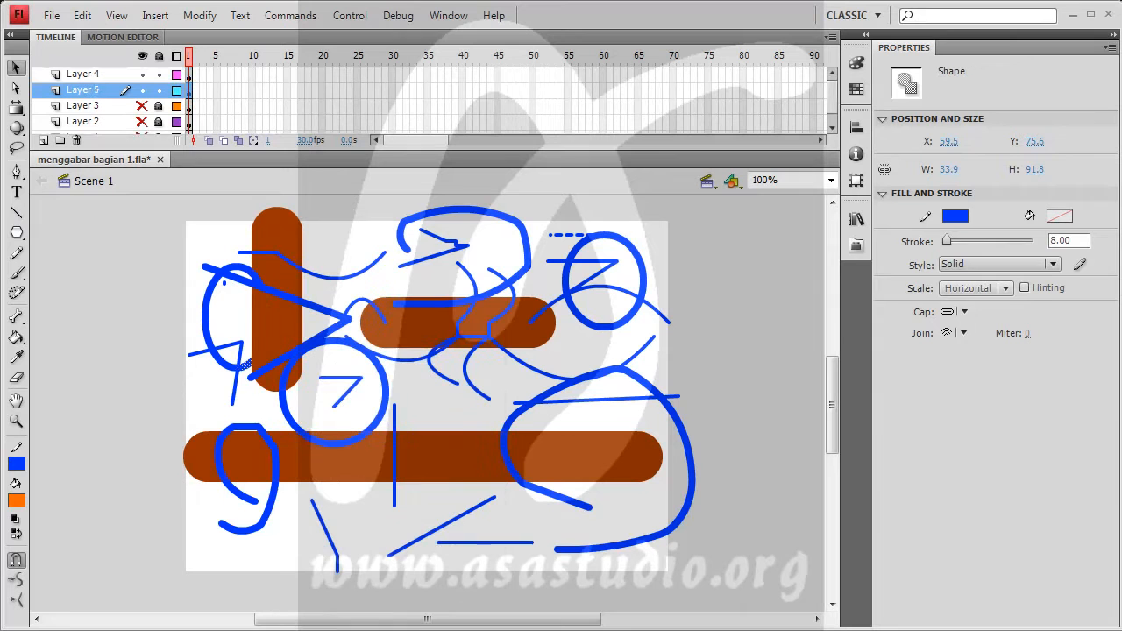
right_click(247, 364)
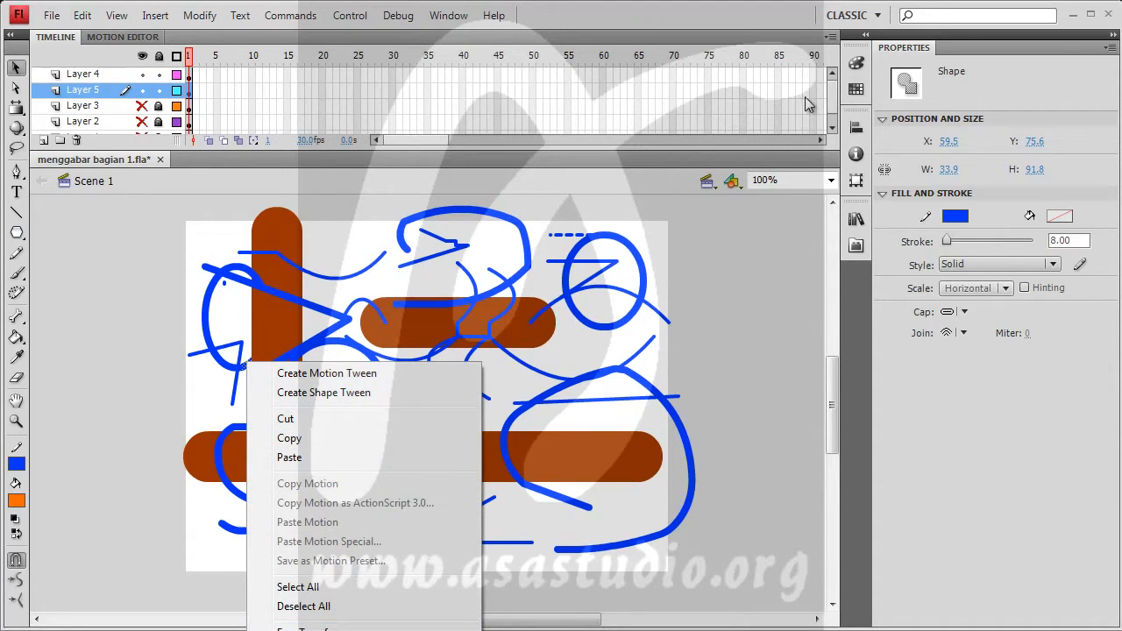
left_click(829, 96)
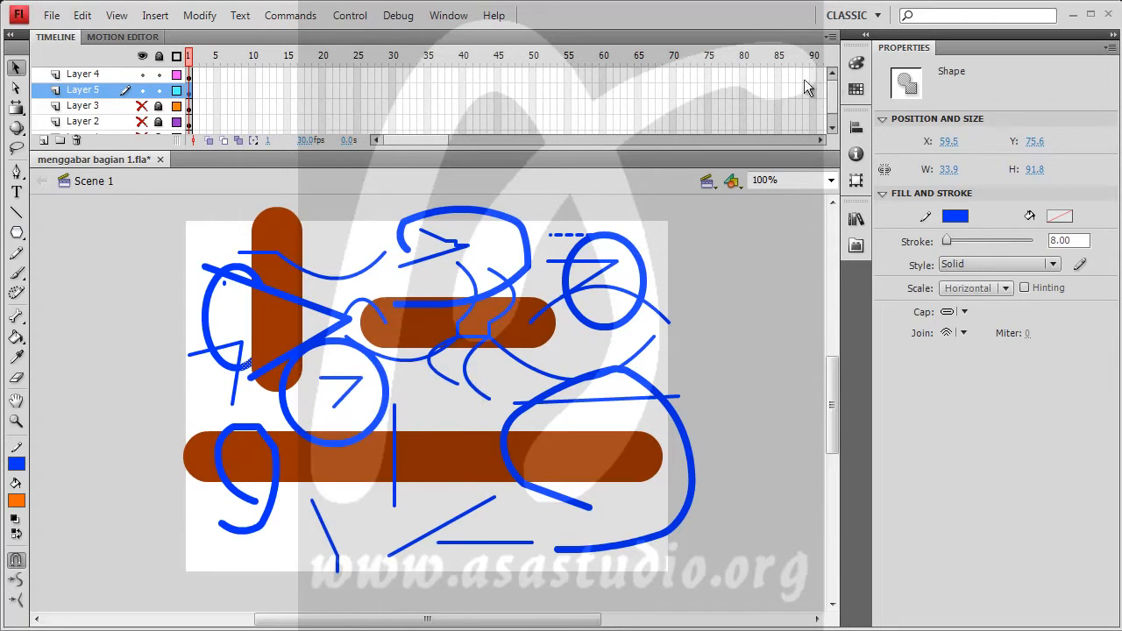
Toggle the visibility of Layer 5 and hide Layer 4 to inspect the separated arc on its own
left_click(142, 90)
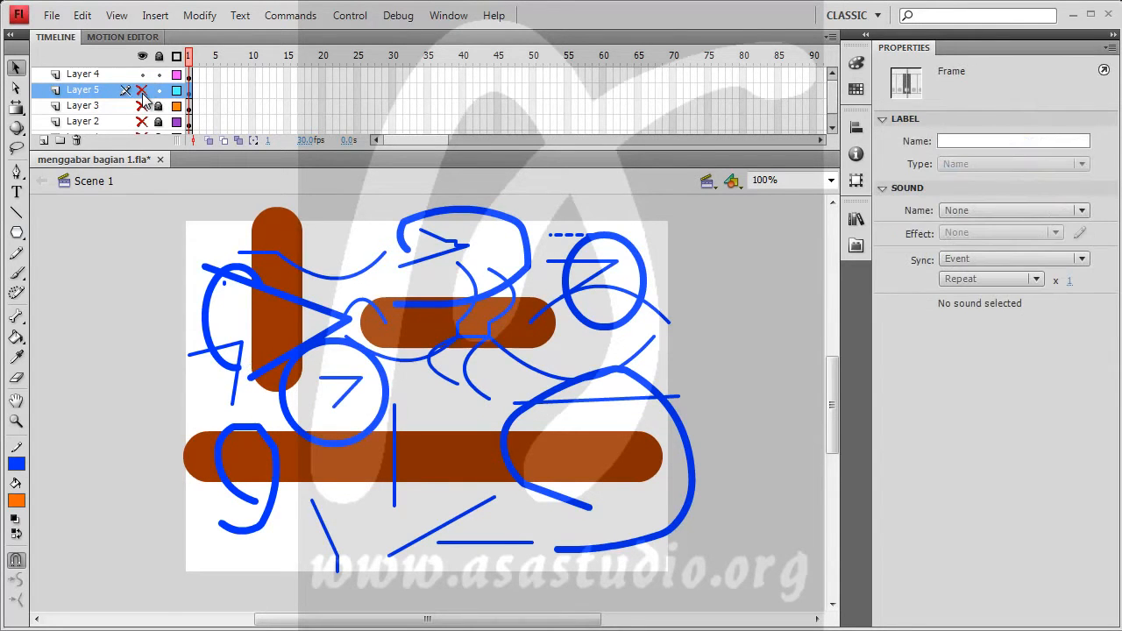
left_click(142, 91)
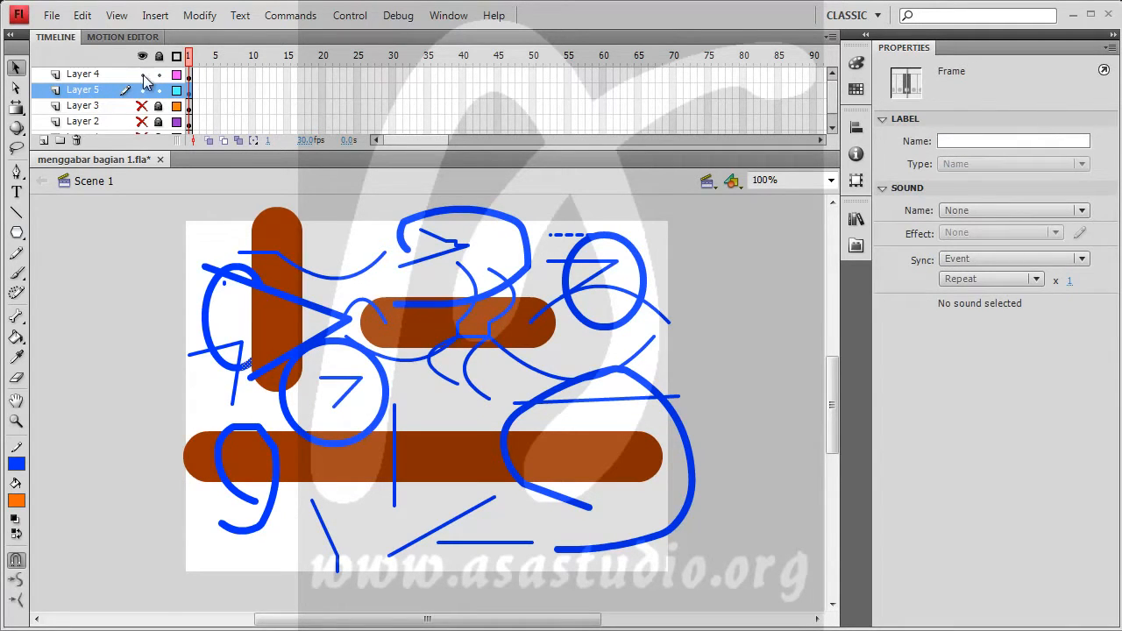
left_click(142, 74)
left_click(243, 305)
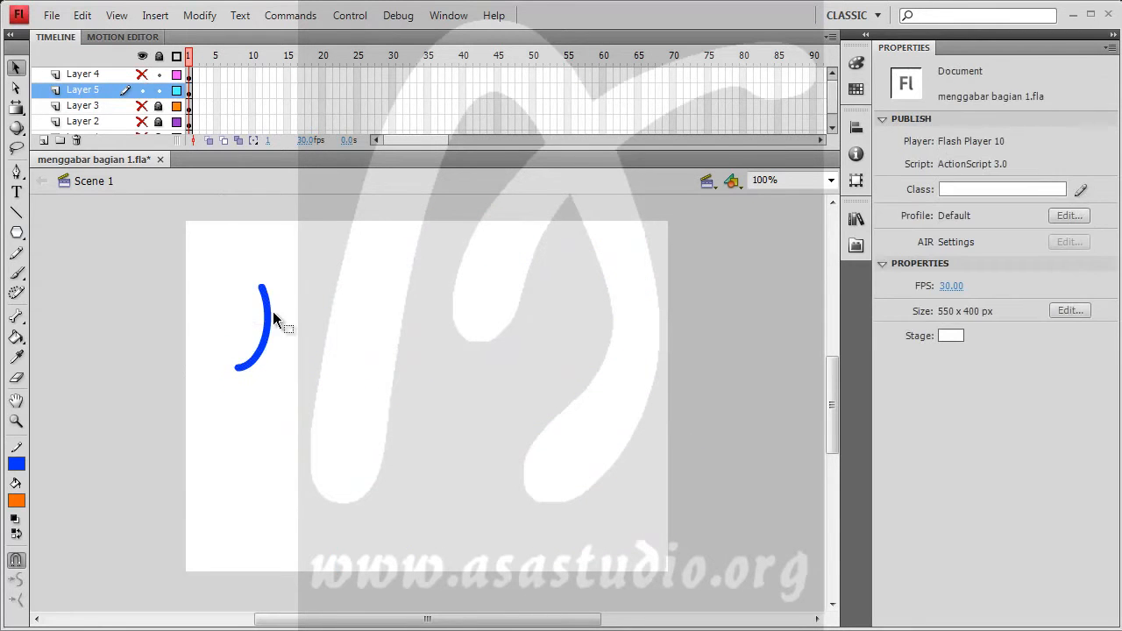
left_click(268, 326)
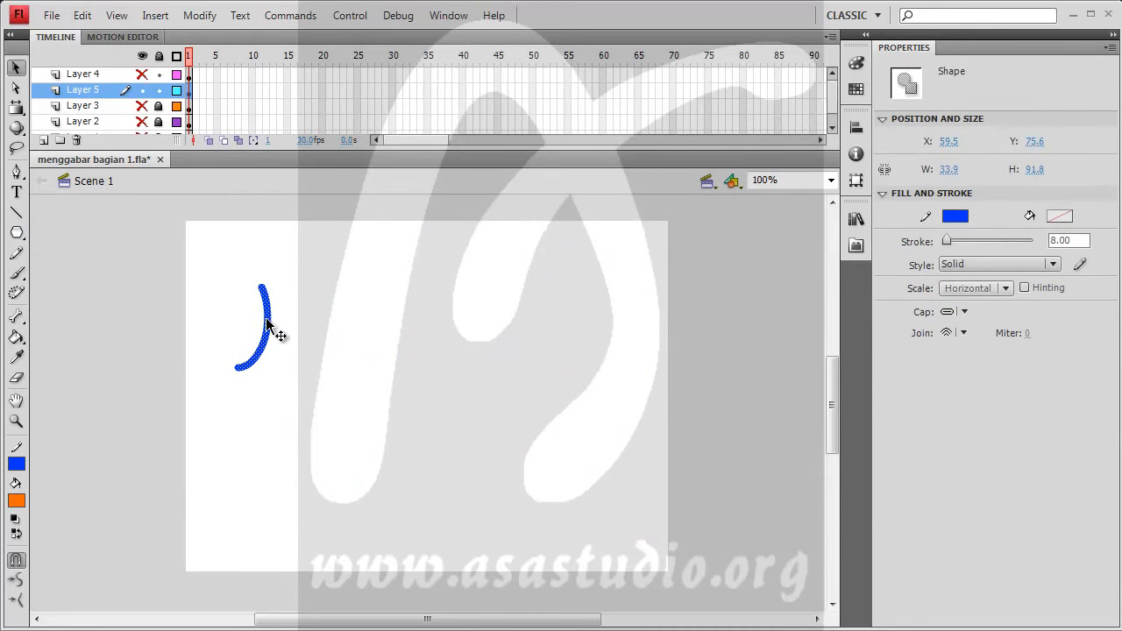
Show Layer 4 again and move Layer 5 above it in the layer stack
left_click(142, 75)
left_click_drag(93, 101, 101, 74)
left_click(222, 309)
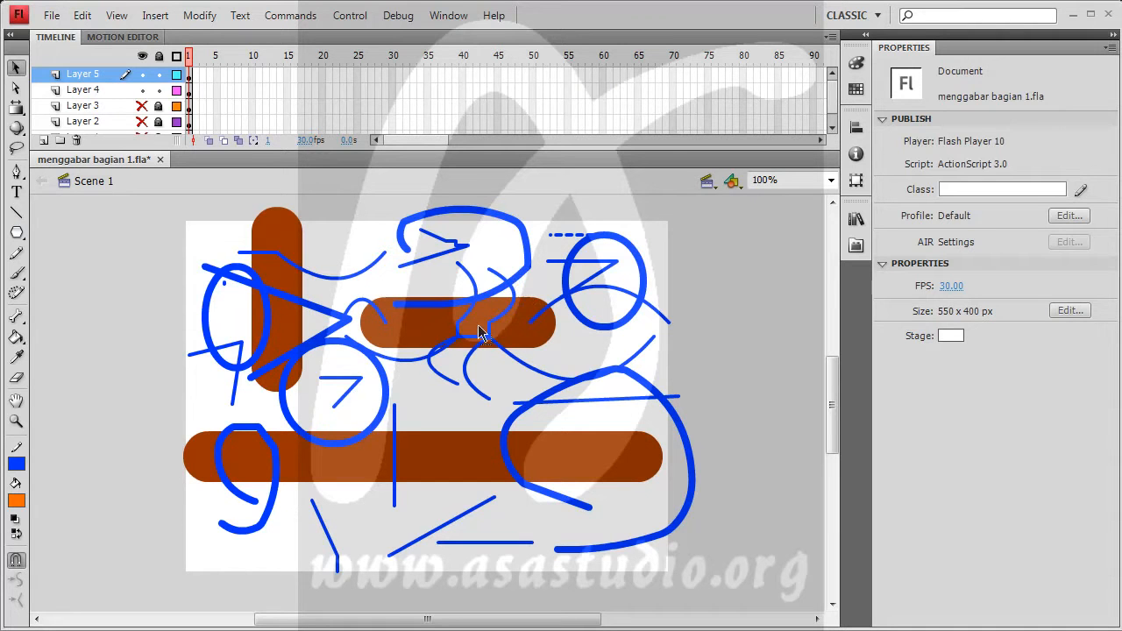
Select the short brown bar and review the Arrange commands for changing its stacking order
left_click(412, 333)
right_click(430, 321)
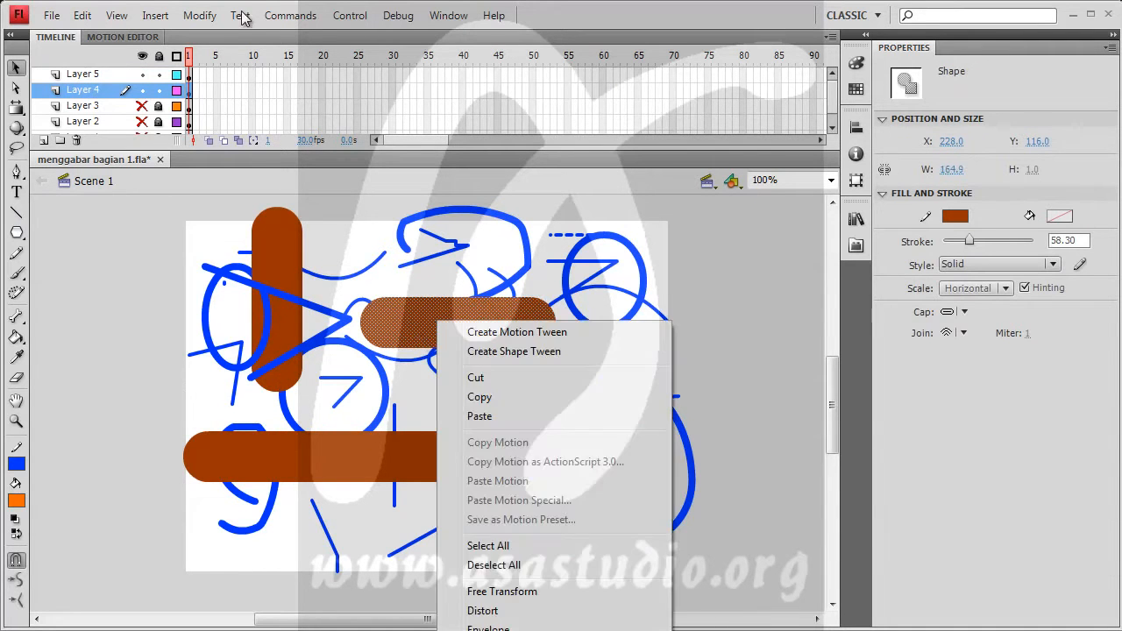
left_click(200, 14)
key("Escape")
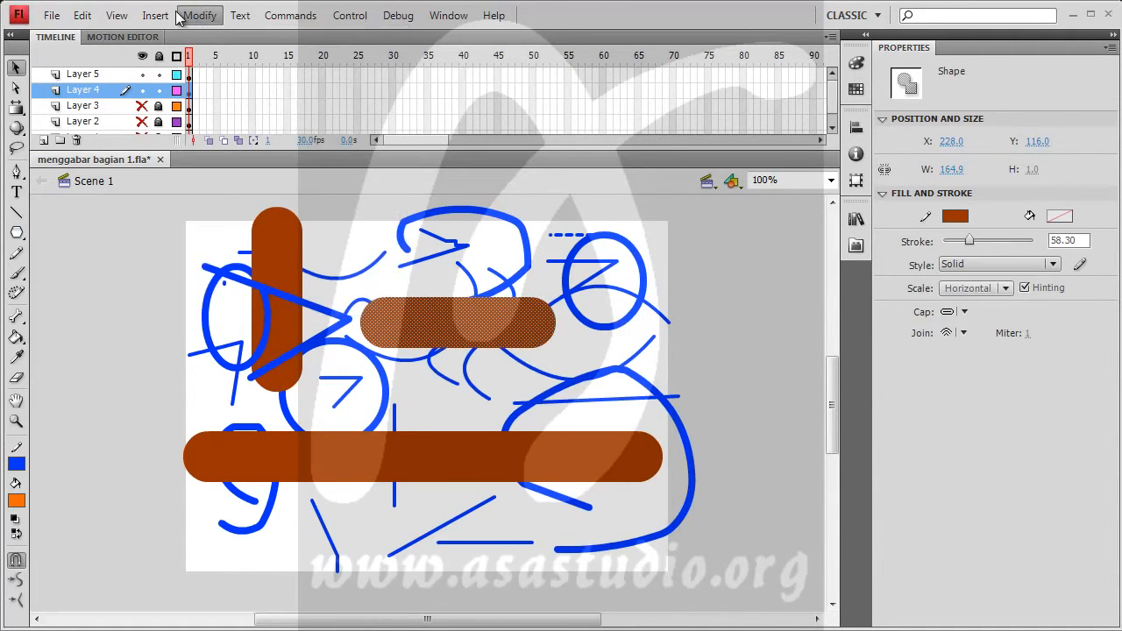
left_click(200, 15)
mouse_move(350, 237)
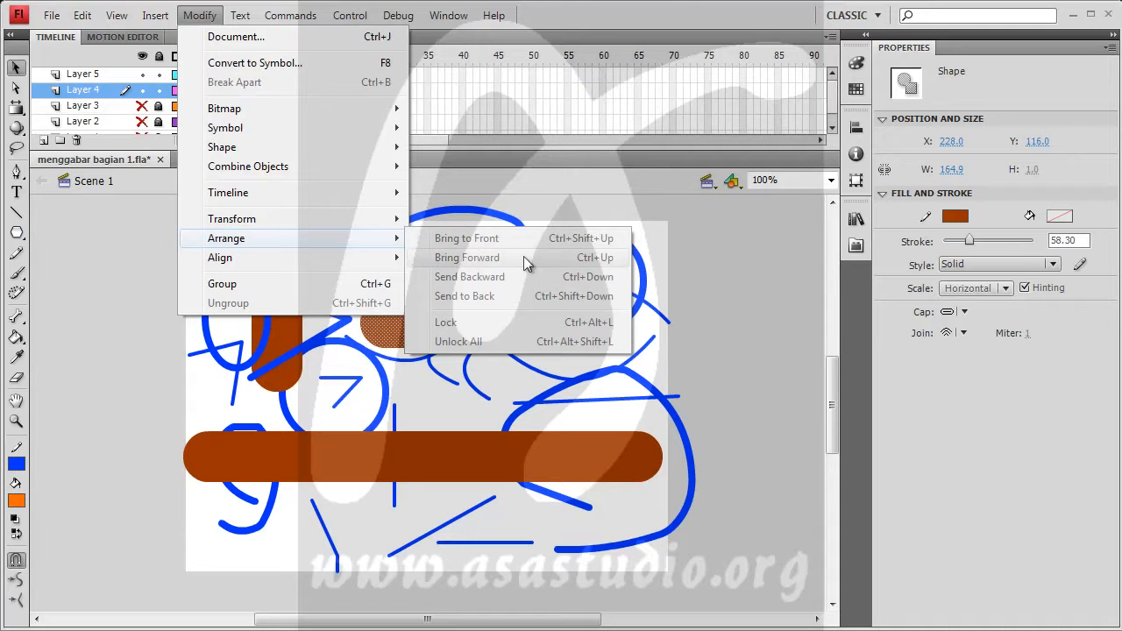
left_click(63, 255)
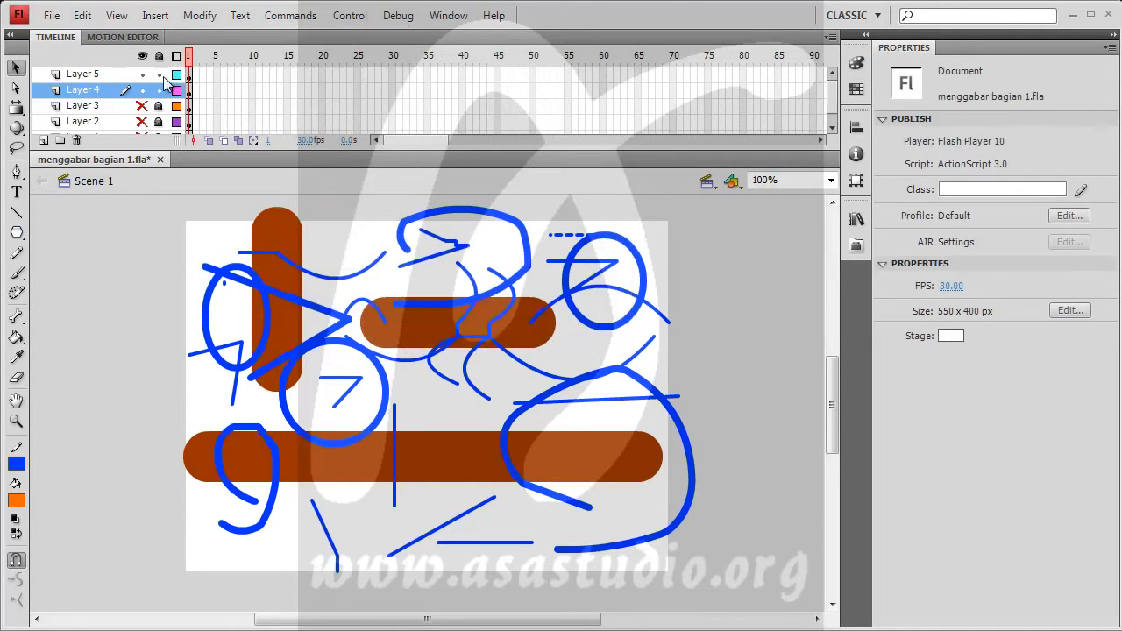
Select everything on Layer 4, clear the selection, and review the Arrange commands with nothing selected
left_click(77, 98)
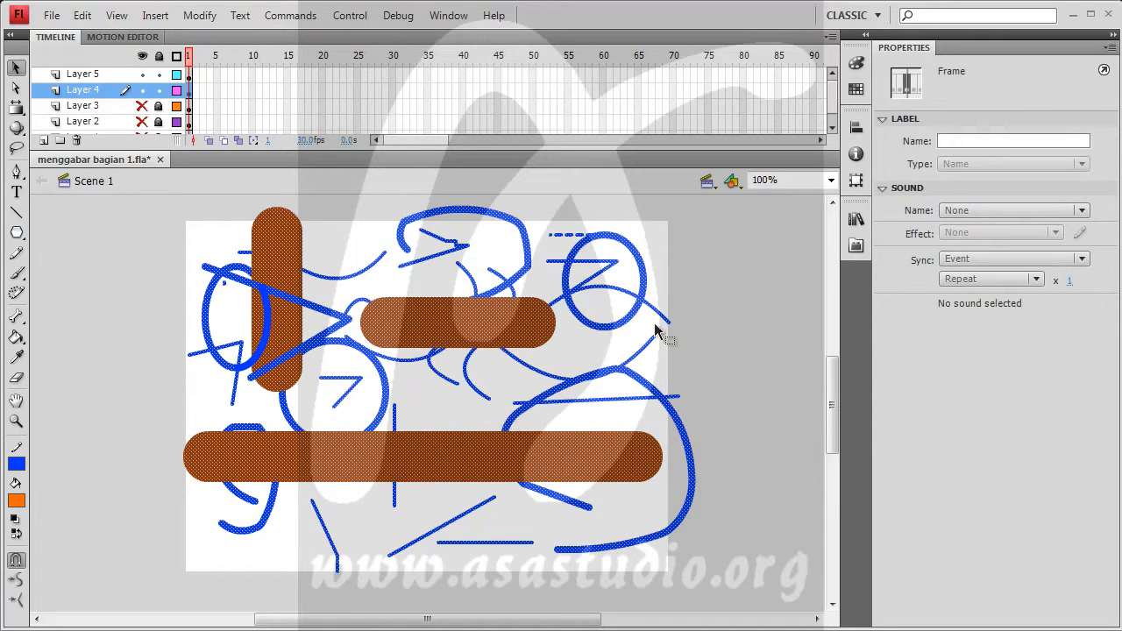
left_click(701, 315)
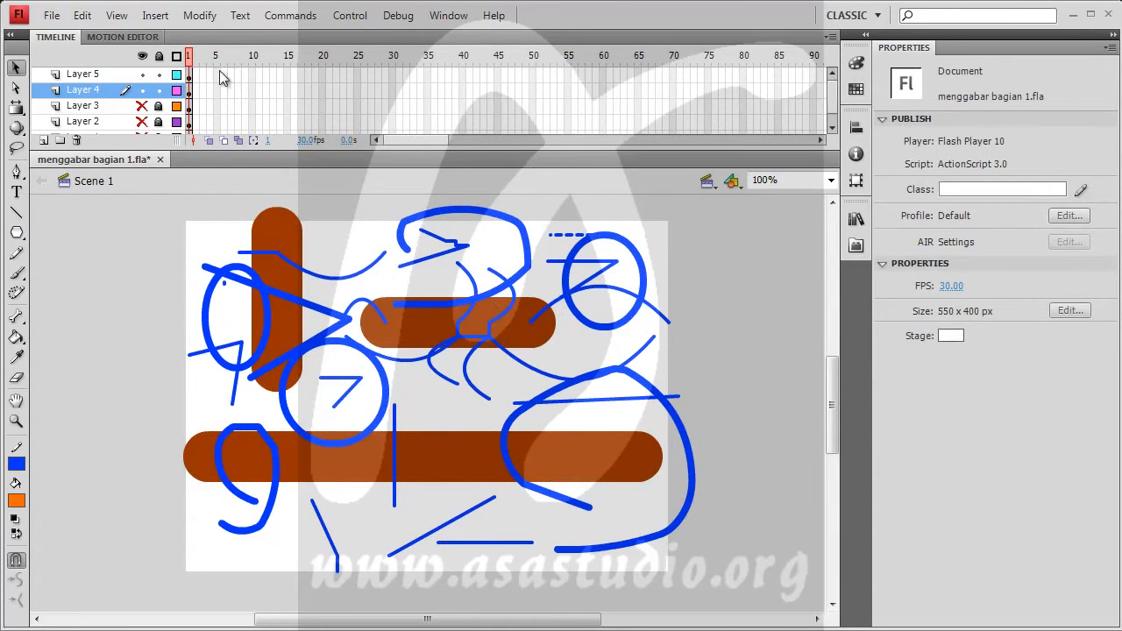
left_click(199, 16)
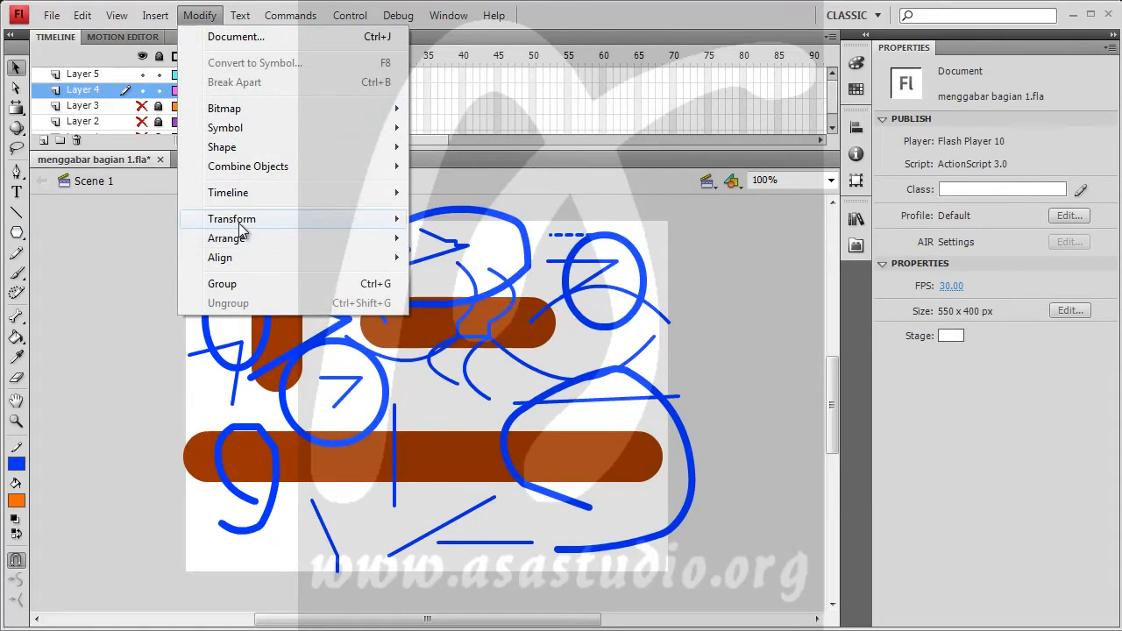
mouse_move(244, 242)
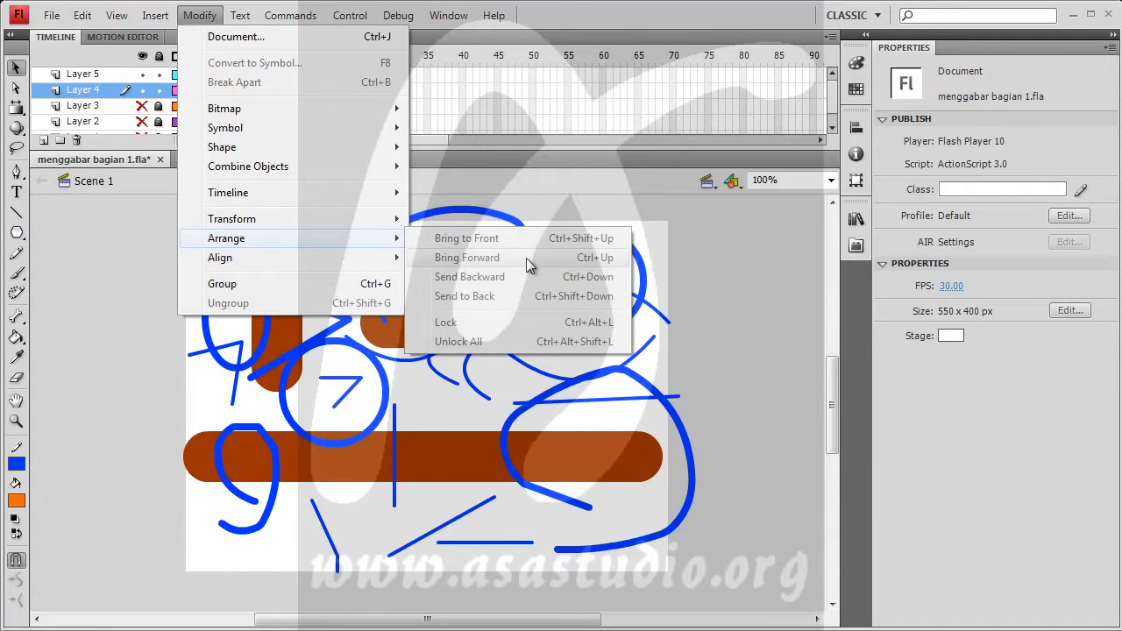
left_click(131, 289)
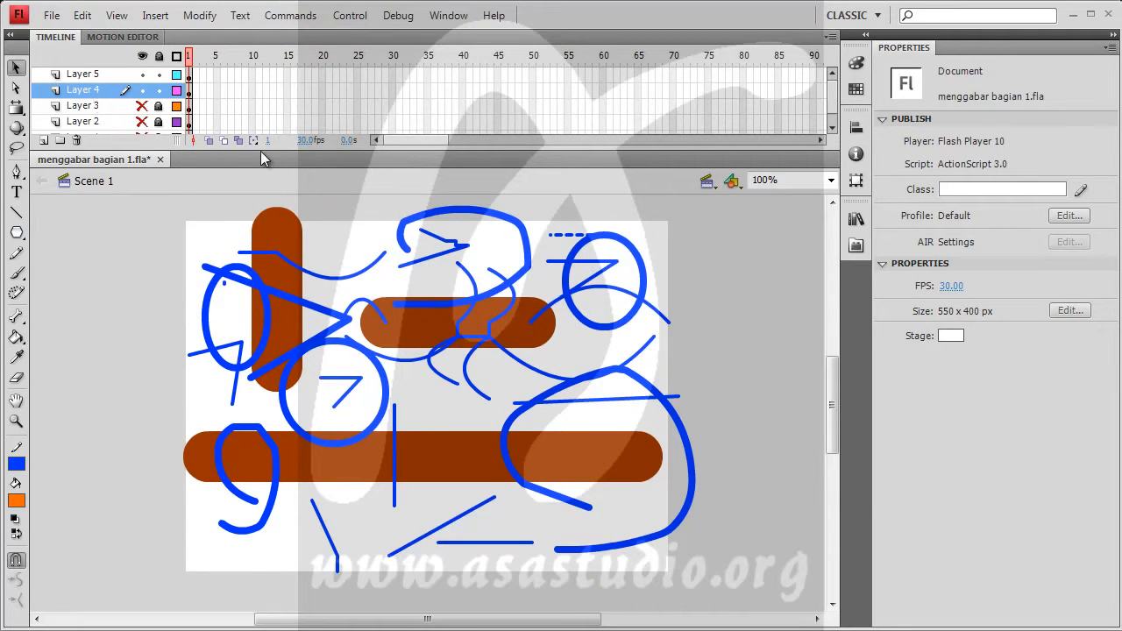
Lock and hide Layer 4 and Layer 5, and add a new layer above Layer 5
left_click_drag(304, 151, 322, 170)
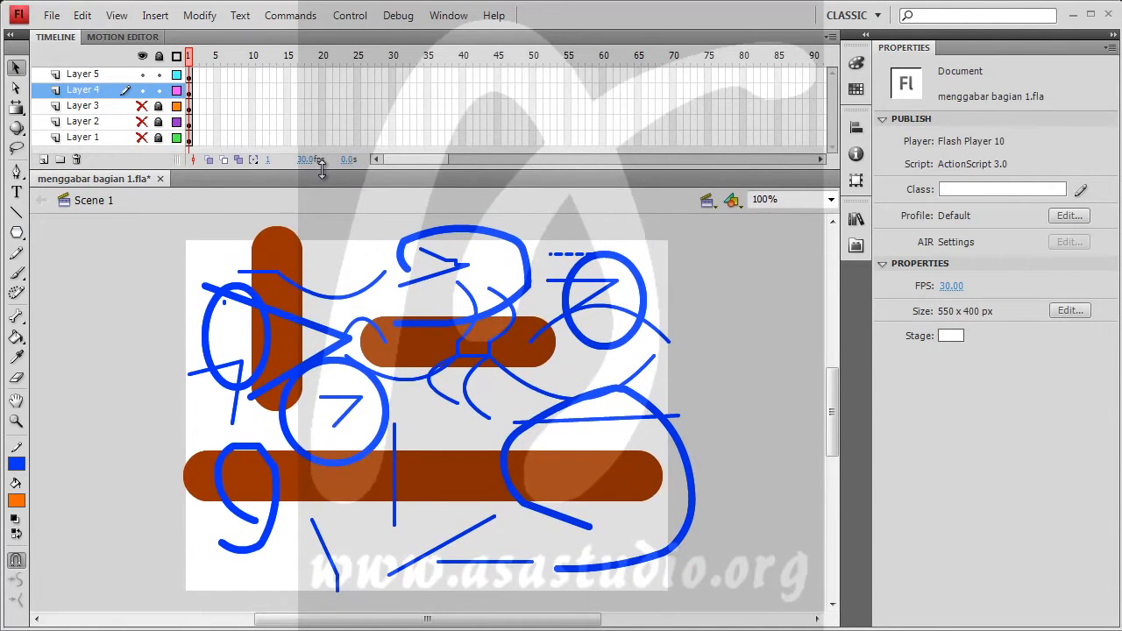
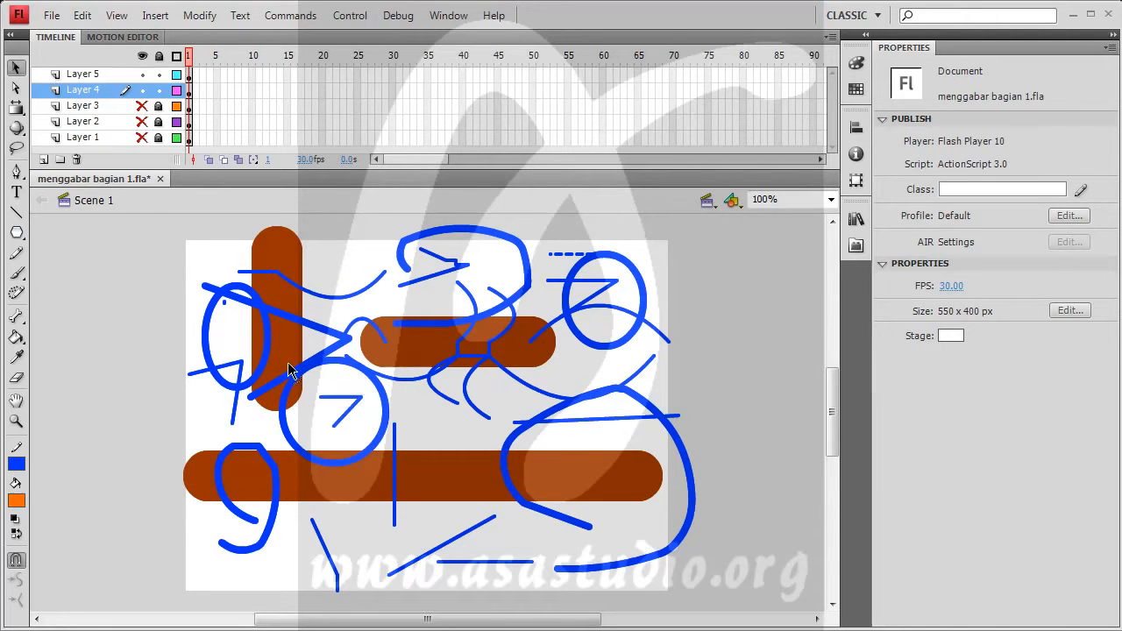
left_click(158, 89)
left_click(142, 90)
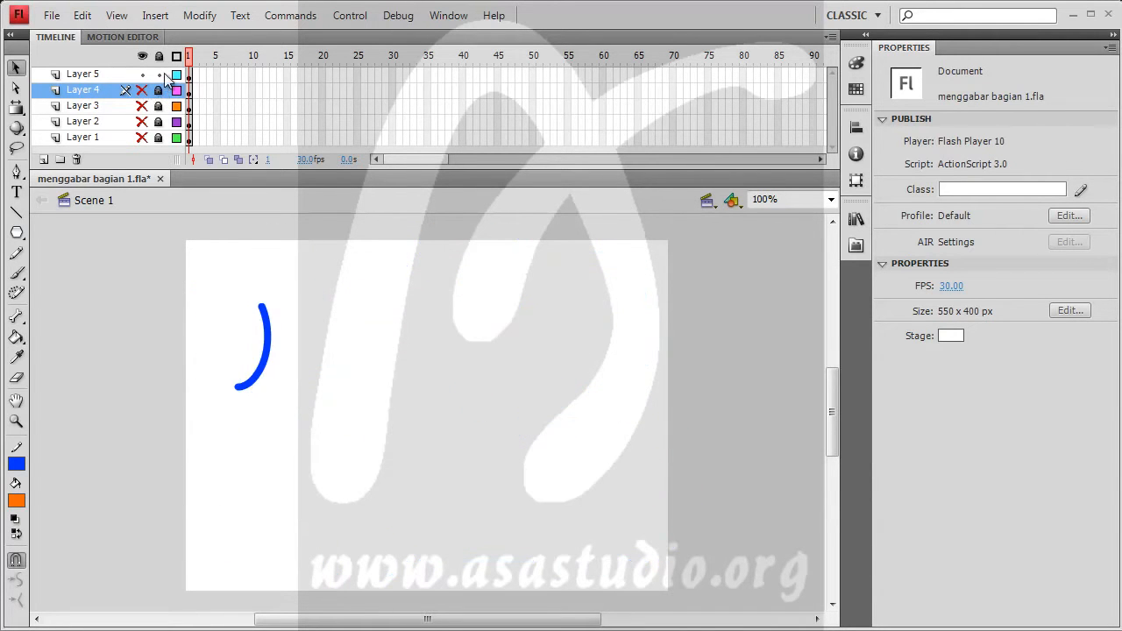
left_click(159, 74)
left_click(142, 75)
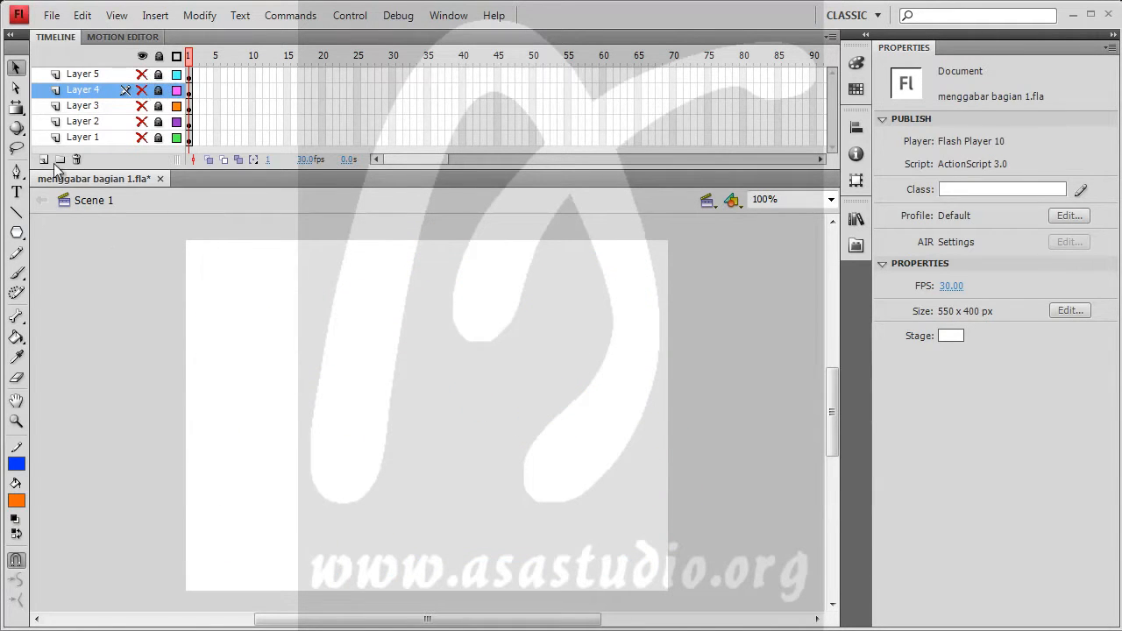
left_click(72, 75)
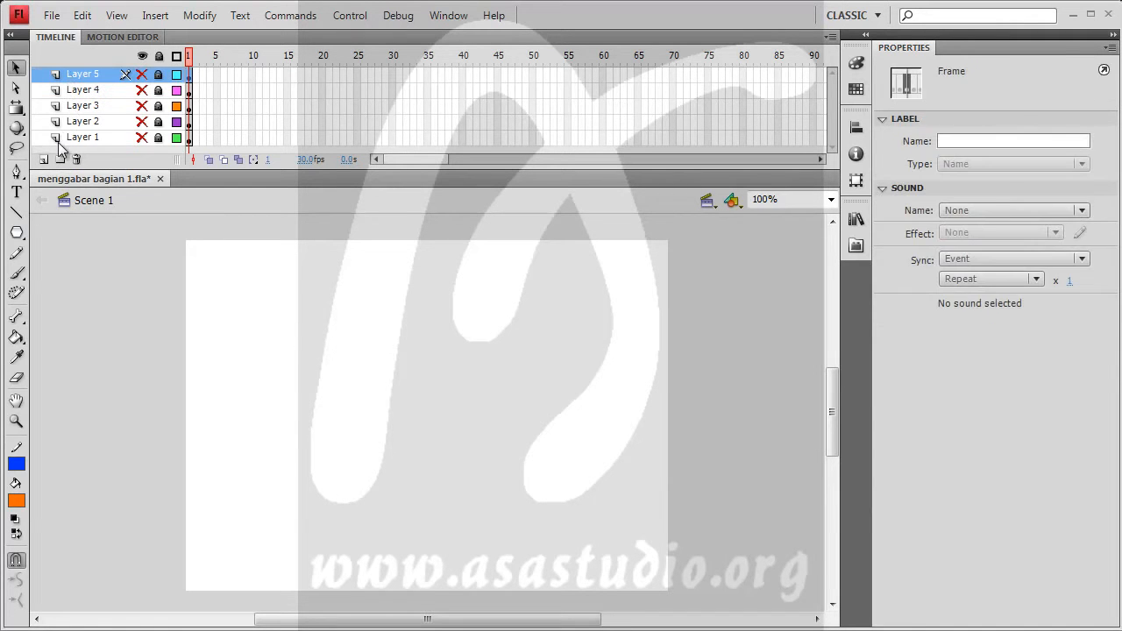
left_click(44, 160)
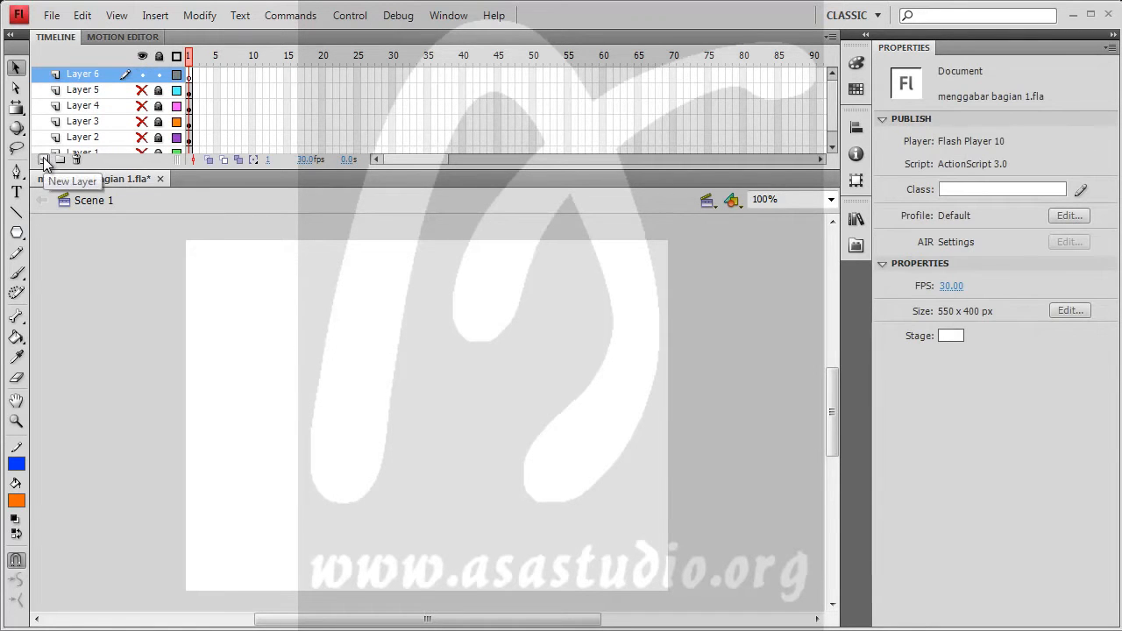
Spray black dots over the upper middle of the stage on Layer 6 with the Spray Brush tool
left_click(16, 276)
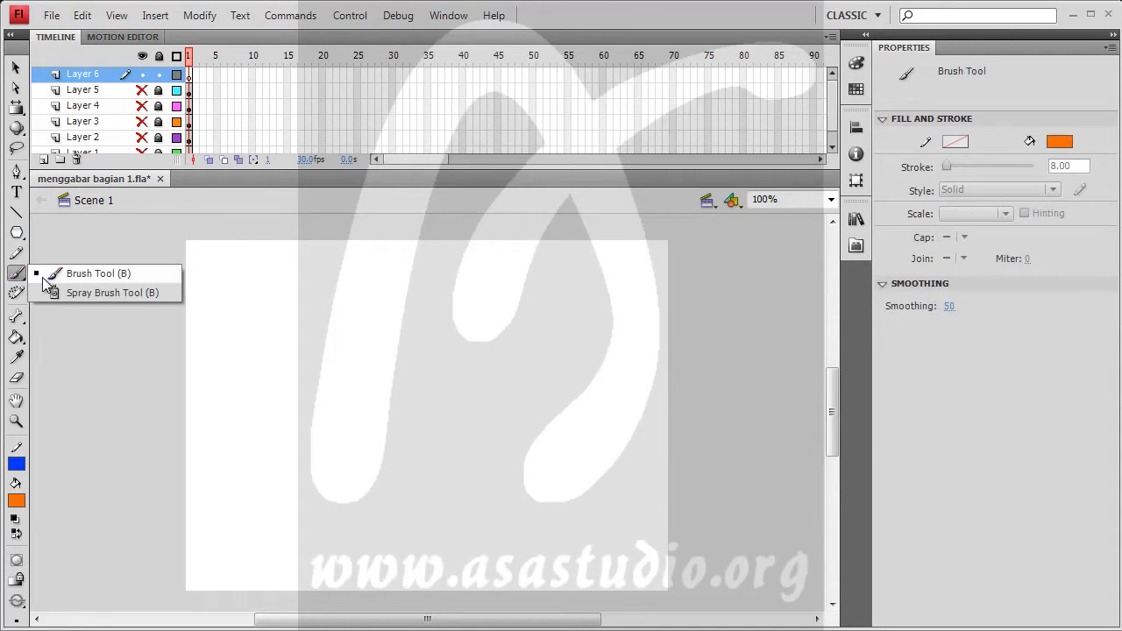
left_click(96, 278)
left_click(18, 277)
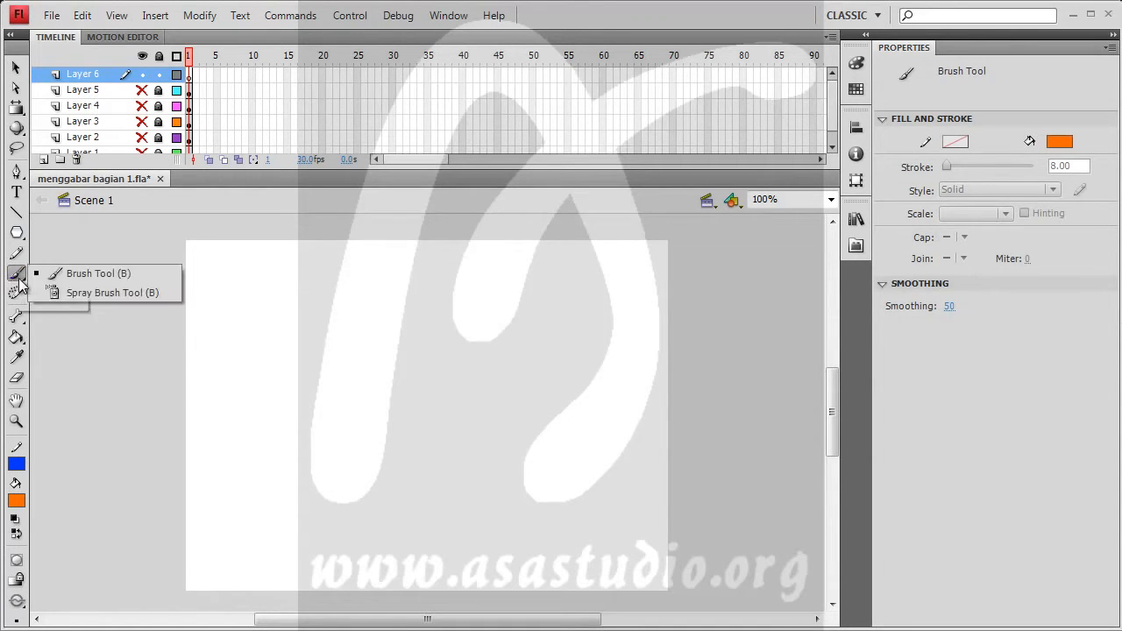
left_click(75, 294)
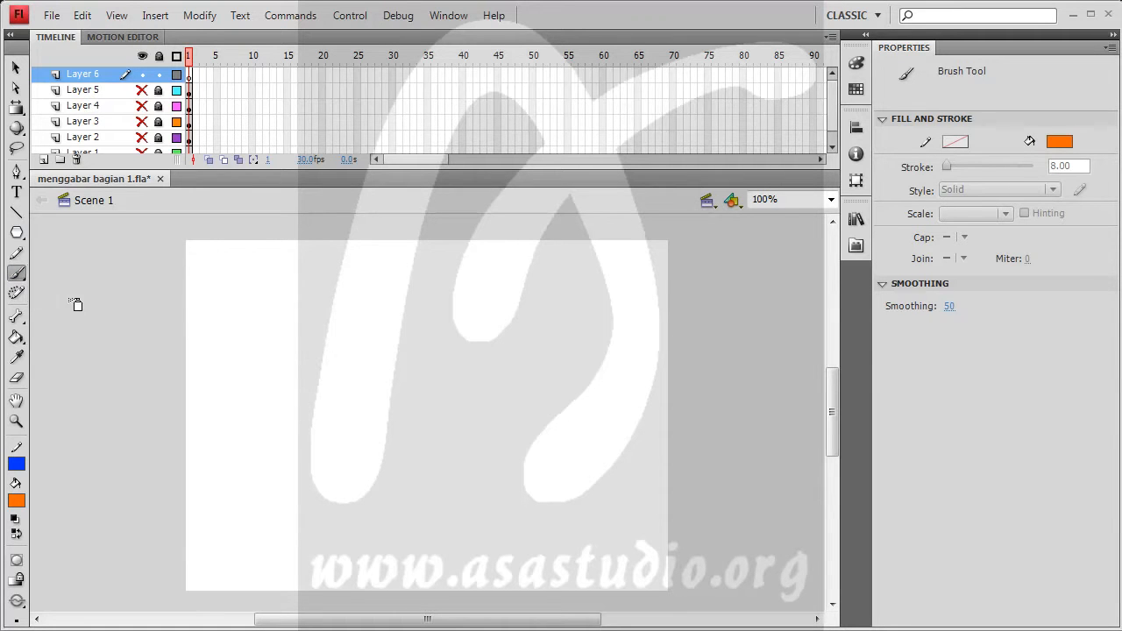
mouse_move(233, 305)
left_mouse_down()
mouse_move(355, 365)
mouse_move(343, 419)
mouse_move(272, 404)
mouse_move(329, 353)
mouse_move(272, 405)
mouse_move(383, 367)
mouse_move(330, 418)
mouse_move(430, 441)
mouse_move(503, 361)
mouse_move(486, 422)
left_mouse_up()
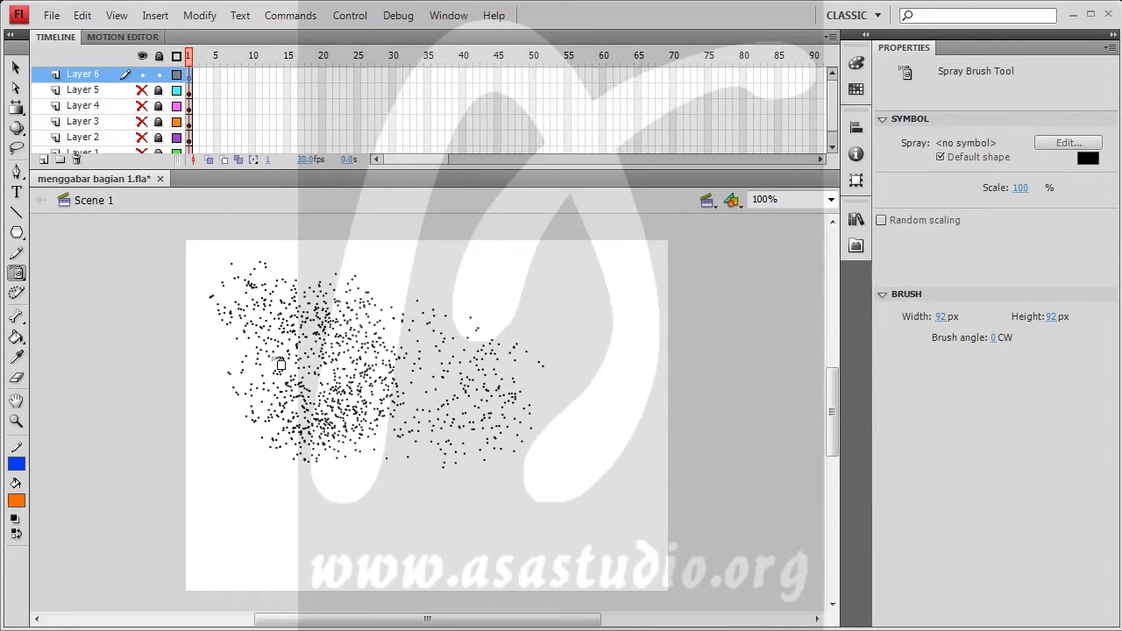
Spray more dots with the brush width at 548 px, and again with its height at 284 px
left_click(939, 317)
type("548")
key("Return")
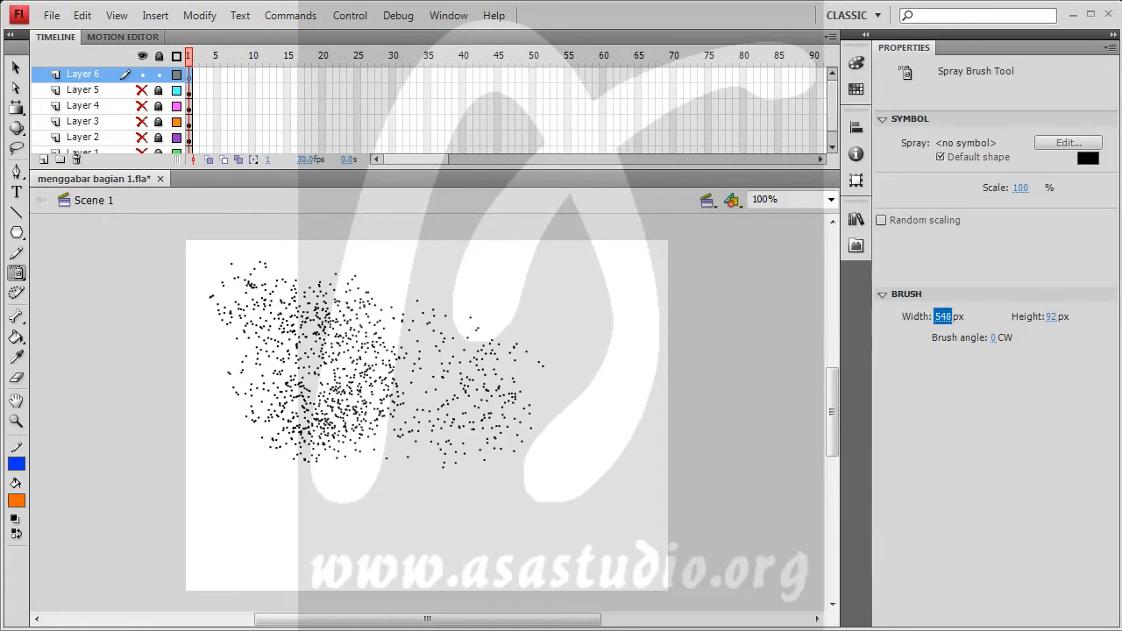
mouse_move(626, 356)
left_mouse_down()
mouse_move(504, 336)
mouse_move(550, 316)
mouse_move(507, 460)
mouse_move(410, 359)
left_mouse_up()
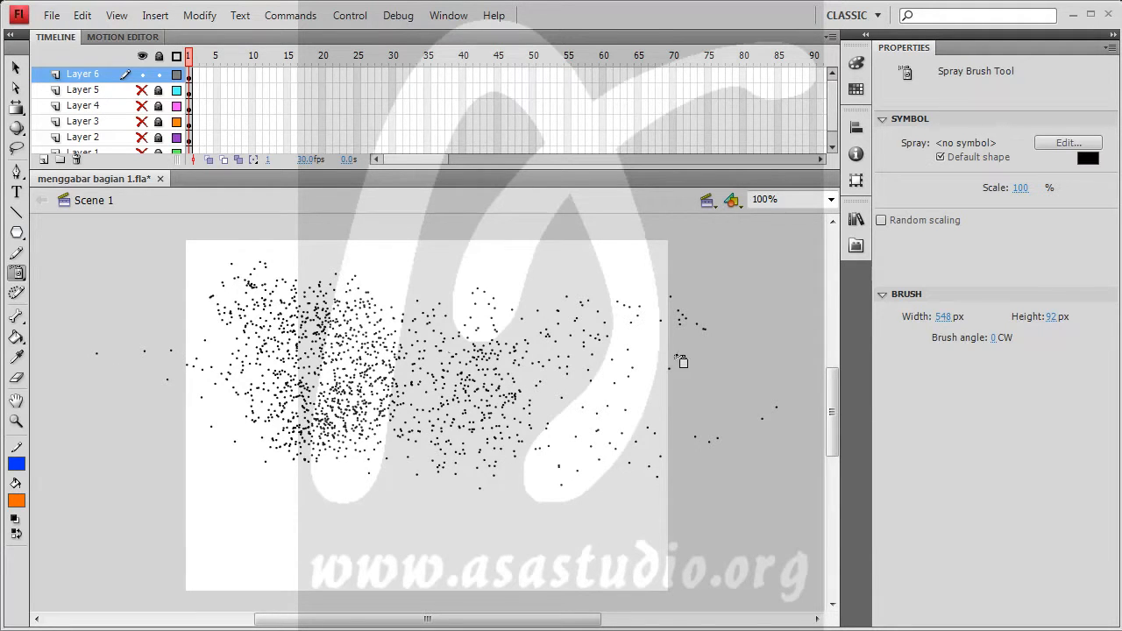
left_click(1049, 318)
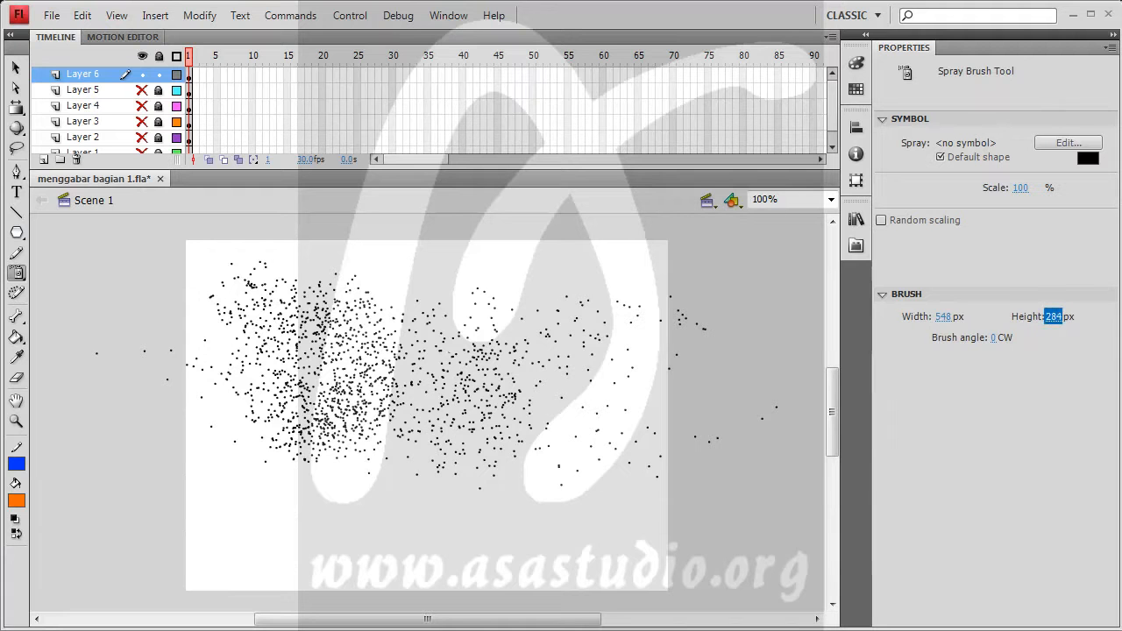
mouse_move(460, 368)
left_mouse_down()
mouse_move(446, 454)
mouse_move(429, 505)
mouse_move(482, 474)
left_mouse_up()
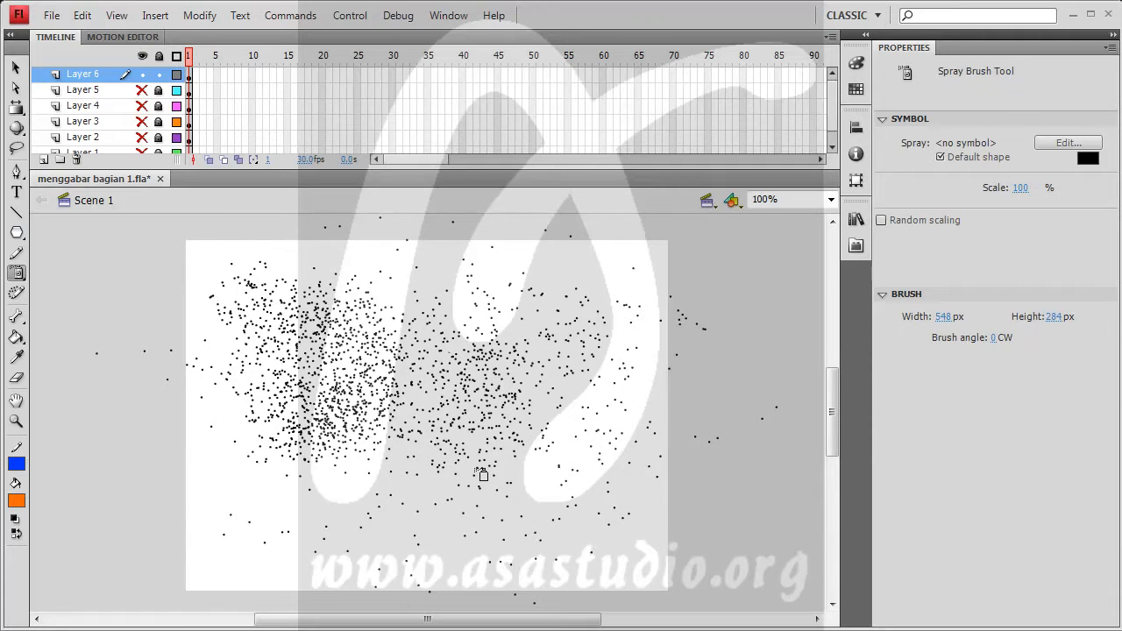
Delete all sprayed dots on Layer 6 and set the spray brush to 77 px wide and 58 px high
left_click(190, 77)
key("Delete")
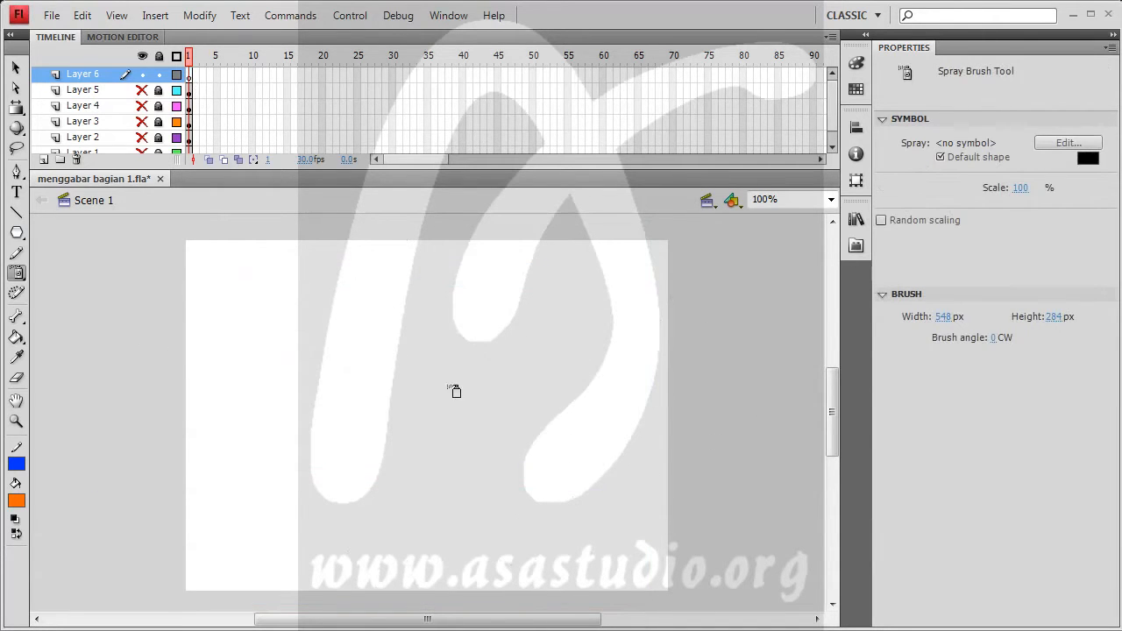
left_click_drag(948, 316, 538, 327)
mouse_move(1055, 316)
left_mouse_down()
mouse_move(818, 328)
mouse_move(836, 342)
mouse_move(870, 338)
left_mouse_up()
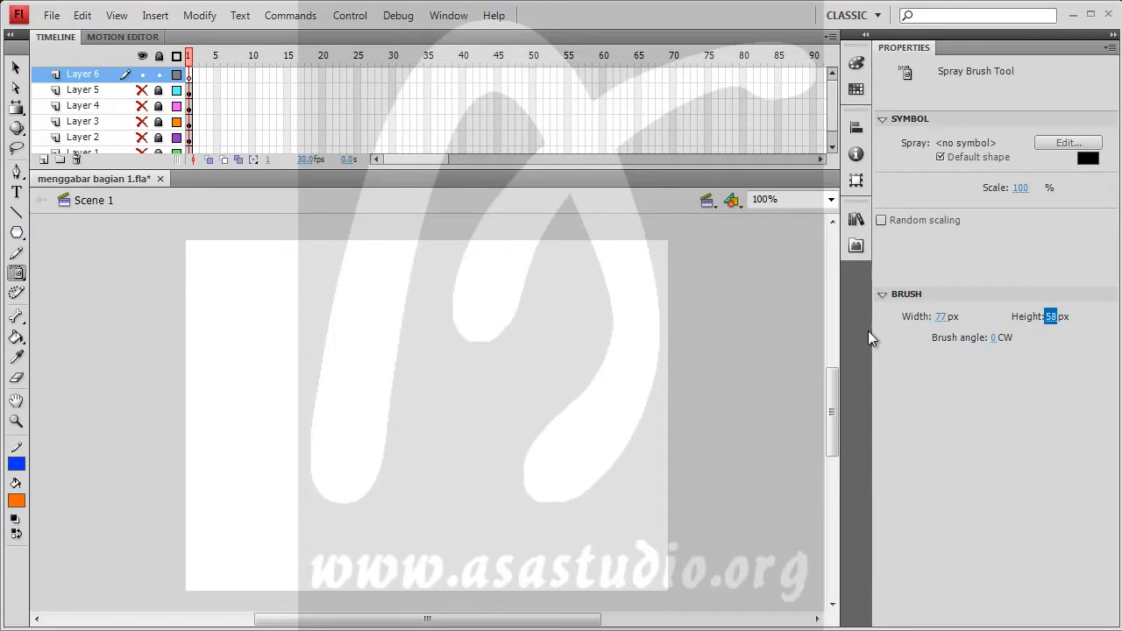
Enable random scaling, set the brush angle to 75, and spray a small patch of dots near the stage's centre
left_click(879, 222)
left_click_drag(993, 342, 1061, 344)
mouse_move(358, 364)
left_mouse_down()
mouse_move(412, 388)
mouse_move(346, 429)
mouse_move(411, 348)
mouse_move(415, 387)
mouse_move(394, 366)
left_mouse_up()
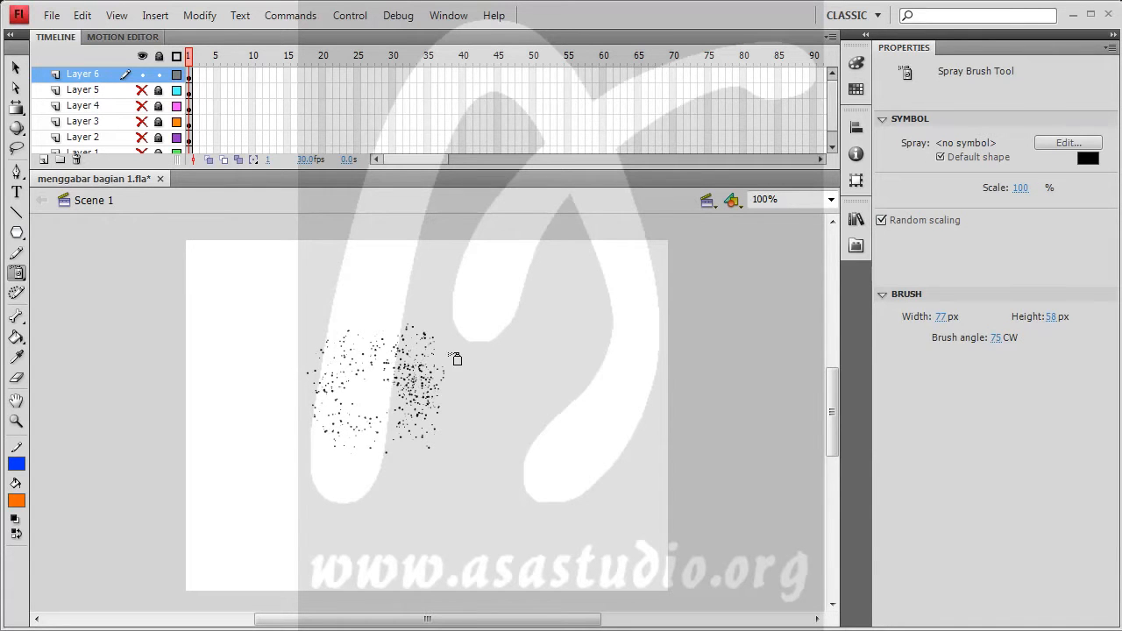
Set the spray scale to 267% and spray larger dots with random scaling, plus a second patch beside them with random scaling off
left_click(1019, 187)
type("264")
key("Return")
mouse_move(388, 321)
left_mouse_down()
mouse_move(418, 378)
mouse_move(375, 337)
mouse_move(383, 390)
left_mouse_up()
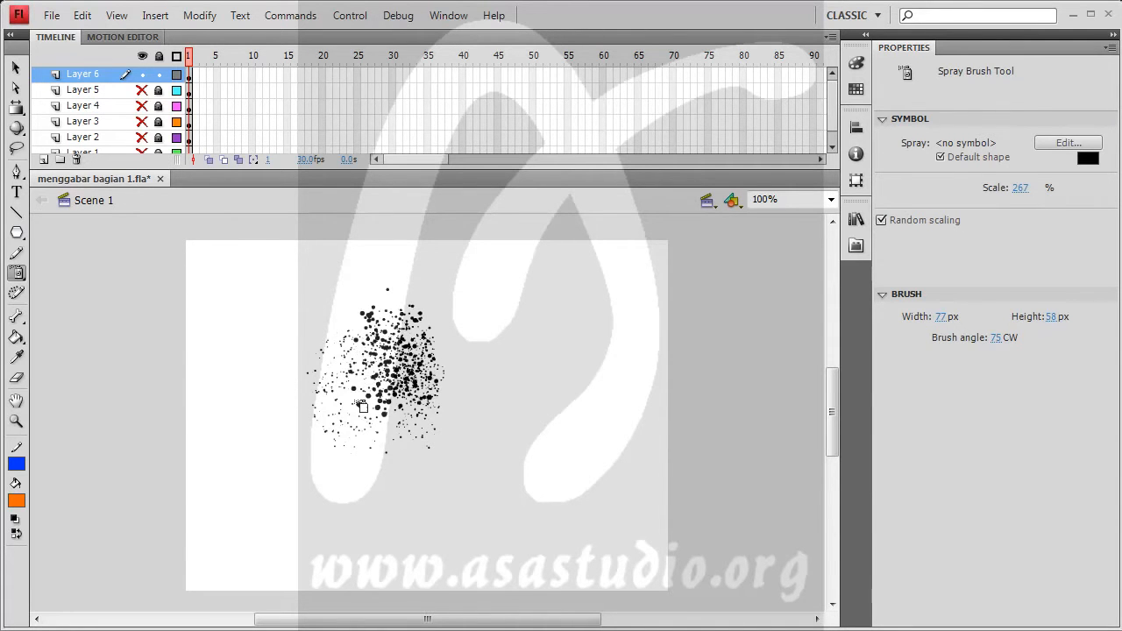
left_click(881, 221)
mouse_move(485, 353)
left_mouse_down()
mouse_move(507, 372)
mouse_move(471, 409)
mouse_move(454, 363)
mouse_move(491, 344)
mouse_move(510, 420)
left_mouse_up()
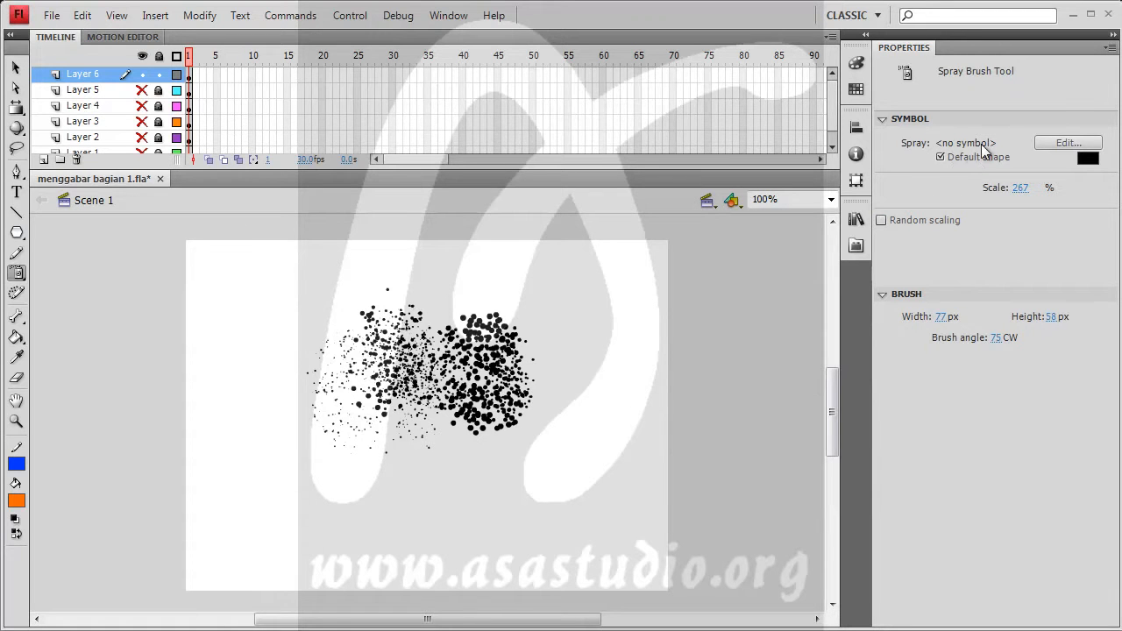
Try to assign a library symbol to the spray brush
left_click(1058, 143)
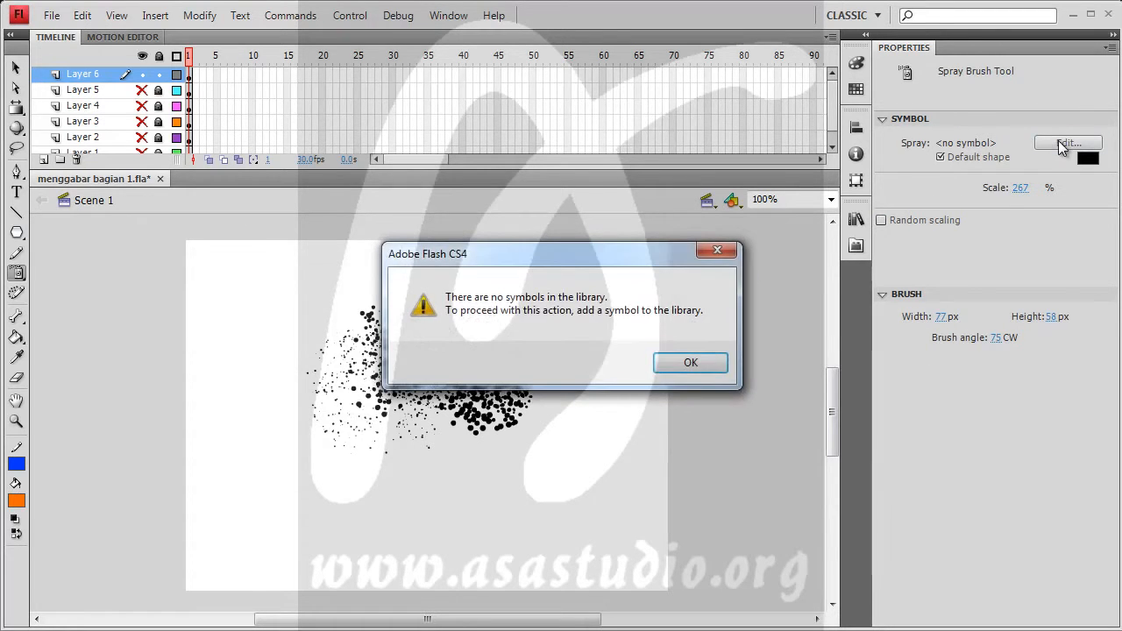
left_click(706, 368)
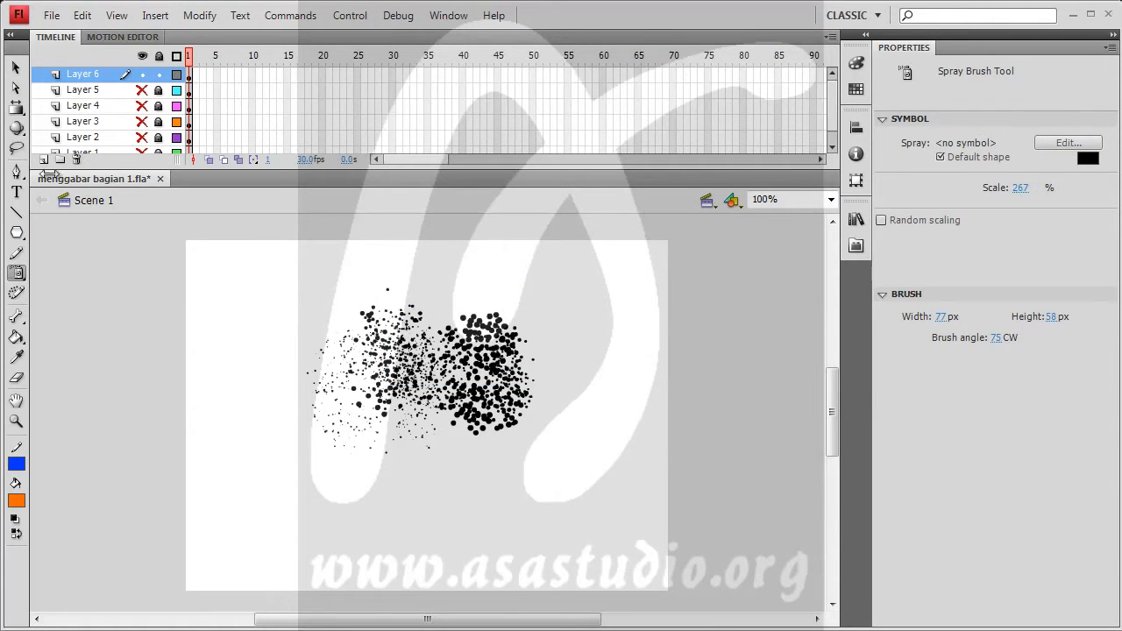
Draw a 32-sided star with 0.70 point size, about 44 px across, outside the stage's upper-left edge with the PolyStar tool
left_click_drag(17, 237, 86, 311)
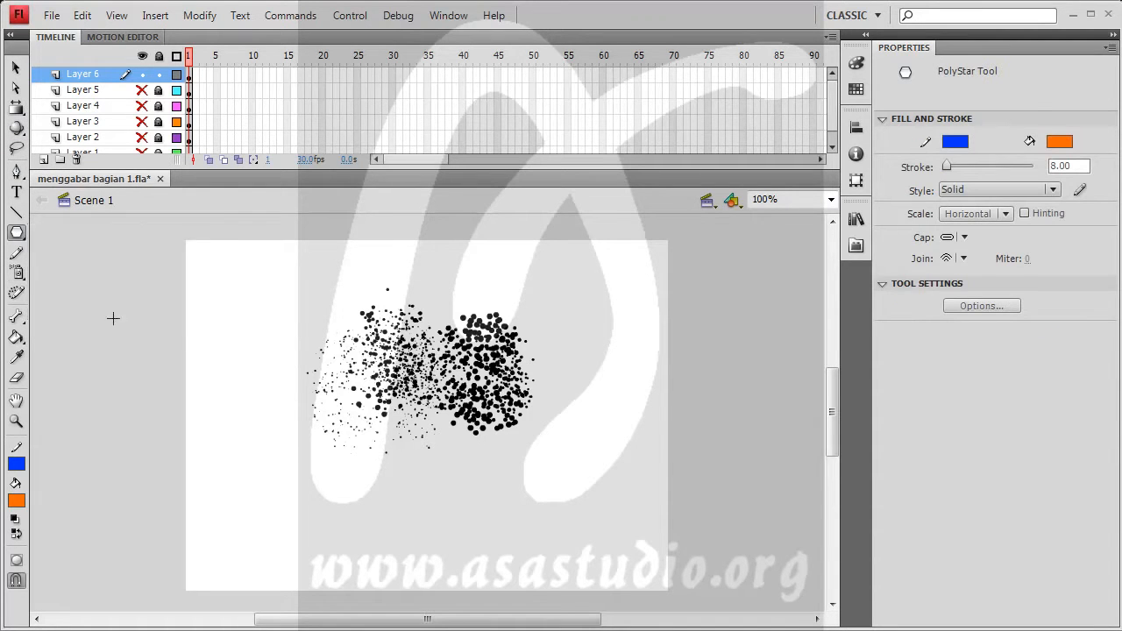
left_click(1002, 307)
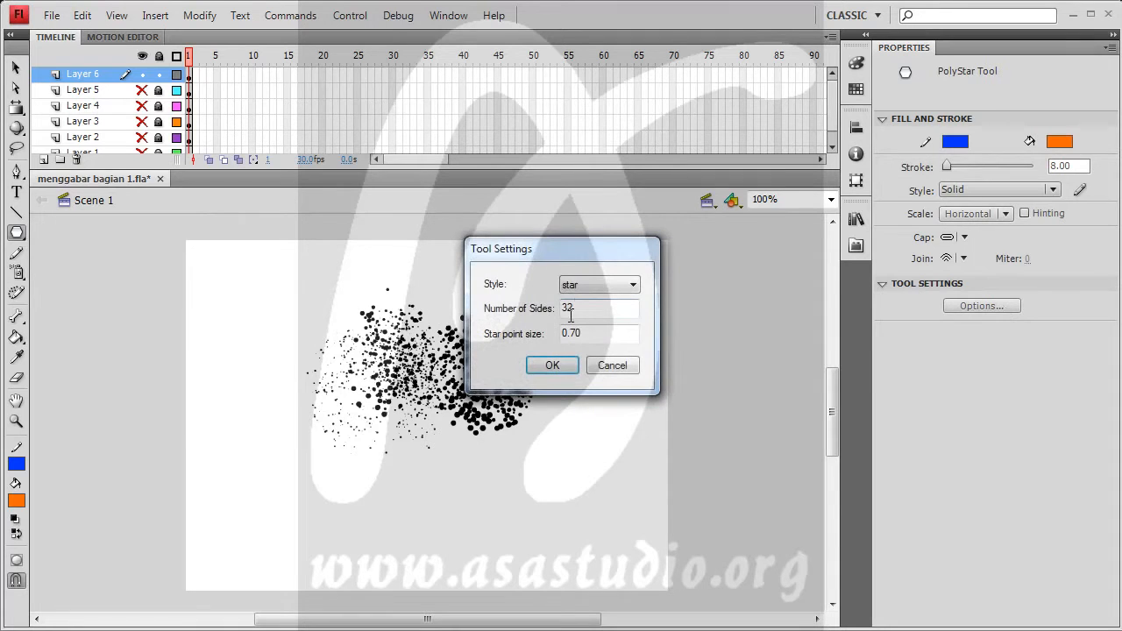
left_click(575, 366)
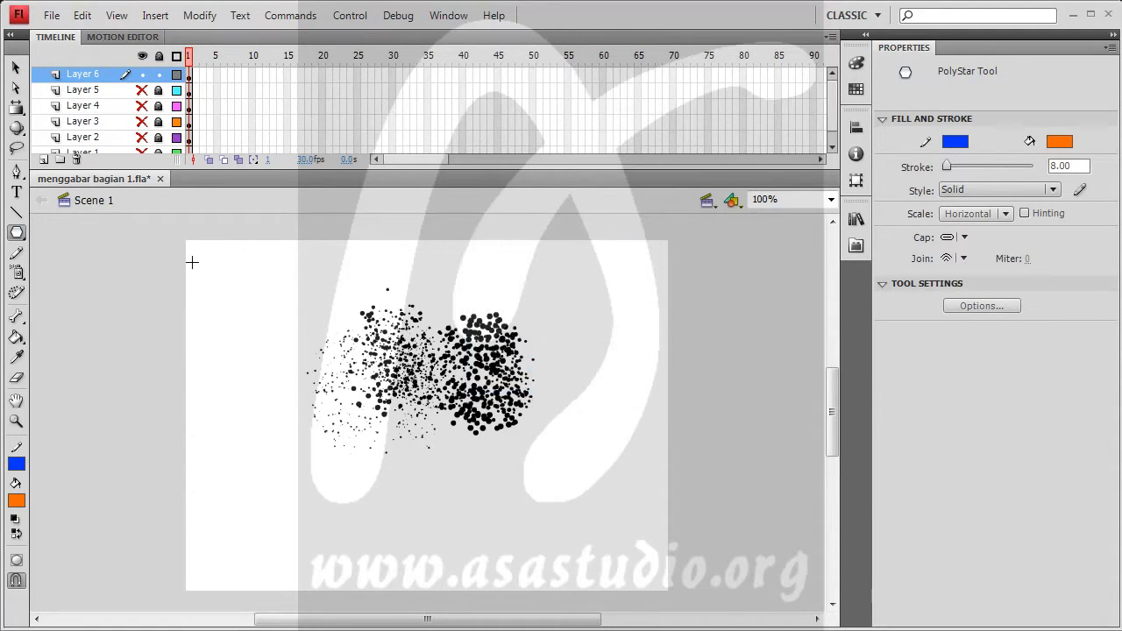
left_click_drag(83, 268, 97, 288)
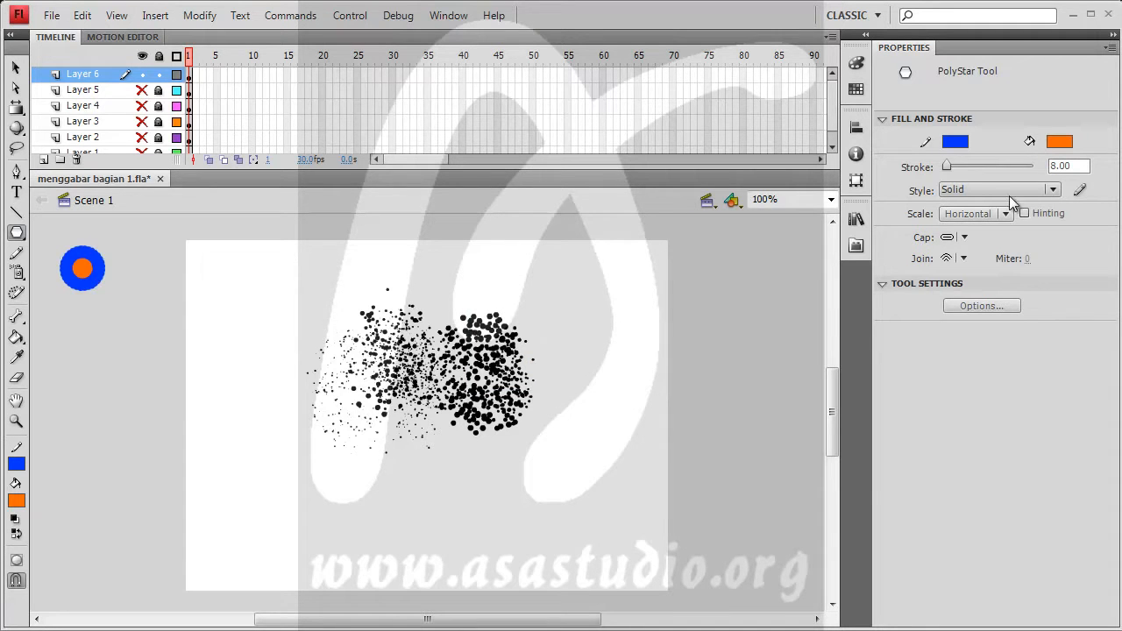
Select the whole star and set its outline to a 0.10 stroke with the Hairline style
key("v")
double_click(85, 273)
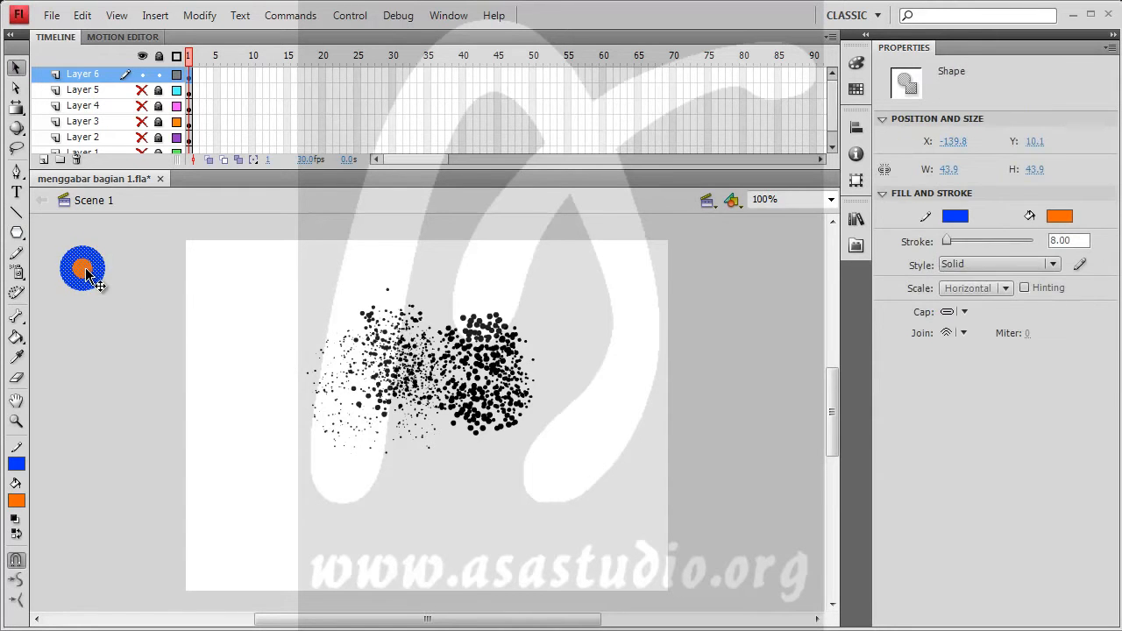
left_click_drag(944, 240, 938, 244)
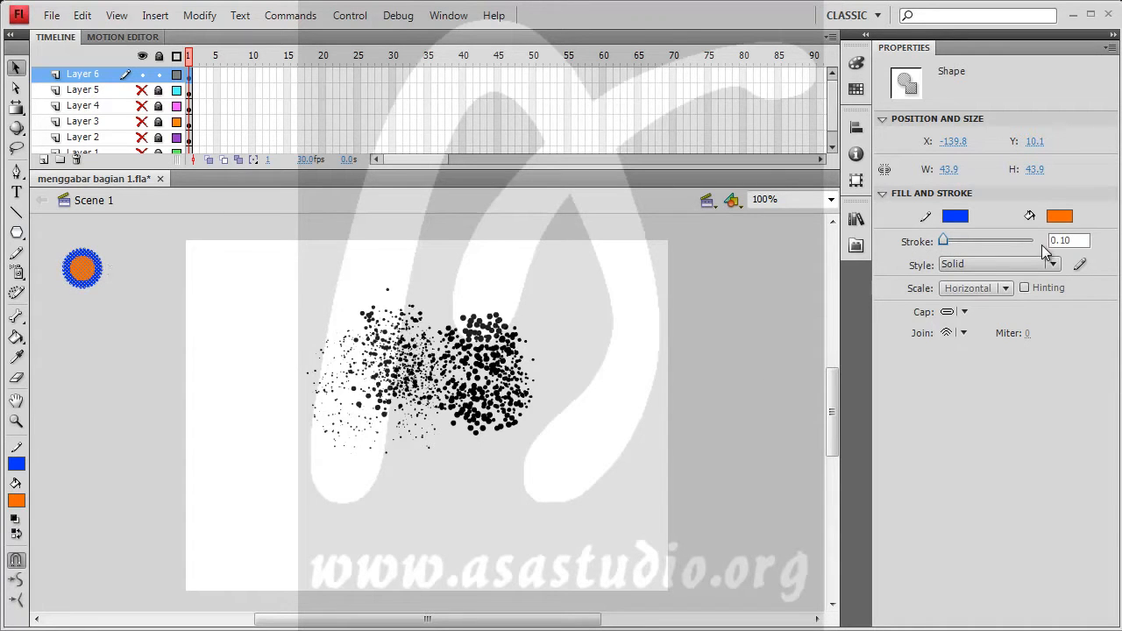
left_click(1007, 264)
left_click(1027, 283)
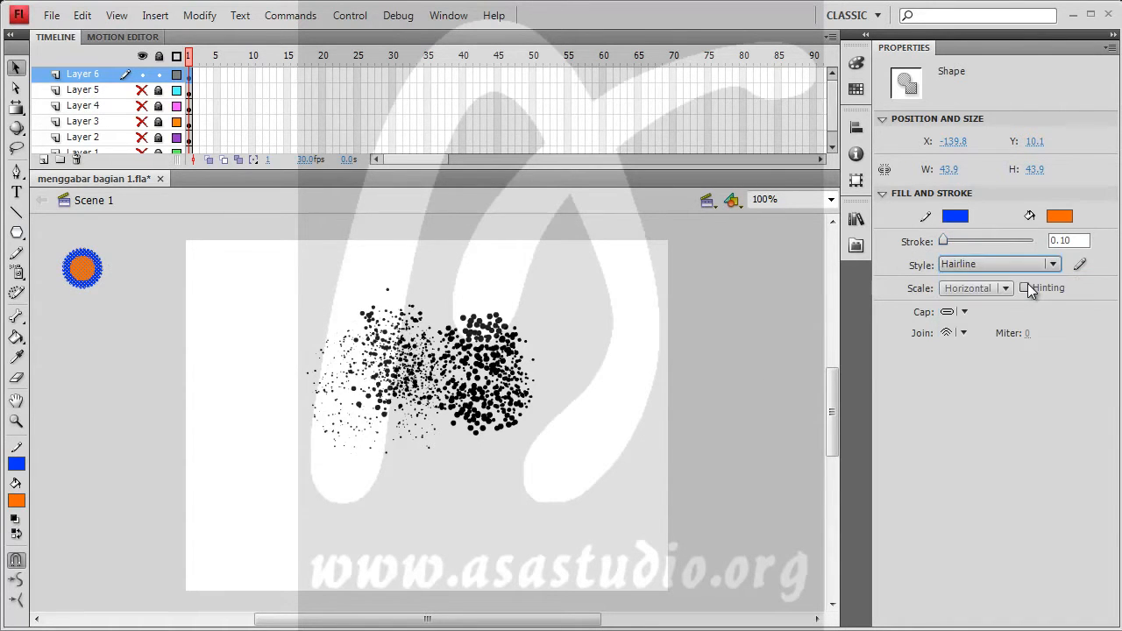
Give the star's outline a Miter join and a Square cap, and clear the selection
left_click(964, 333)
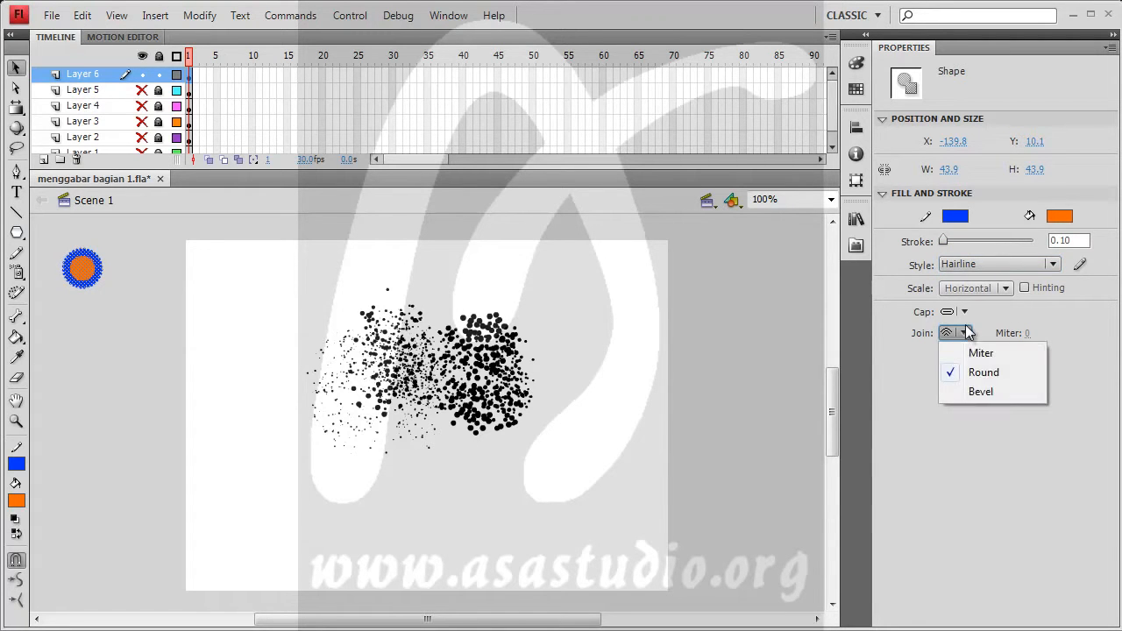
left_click(977, 353)
left_click(964, 313)
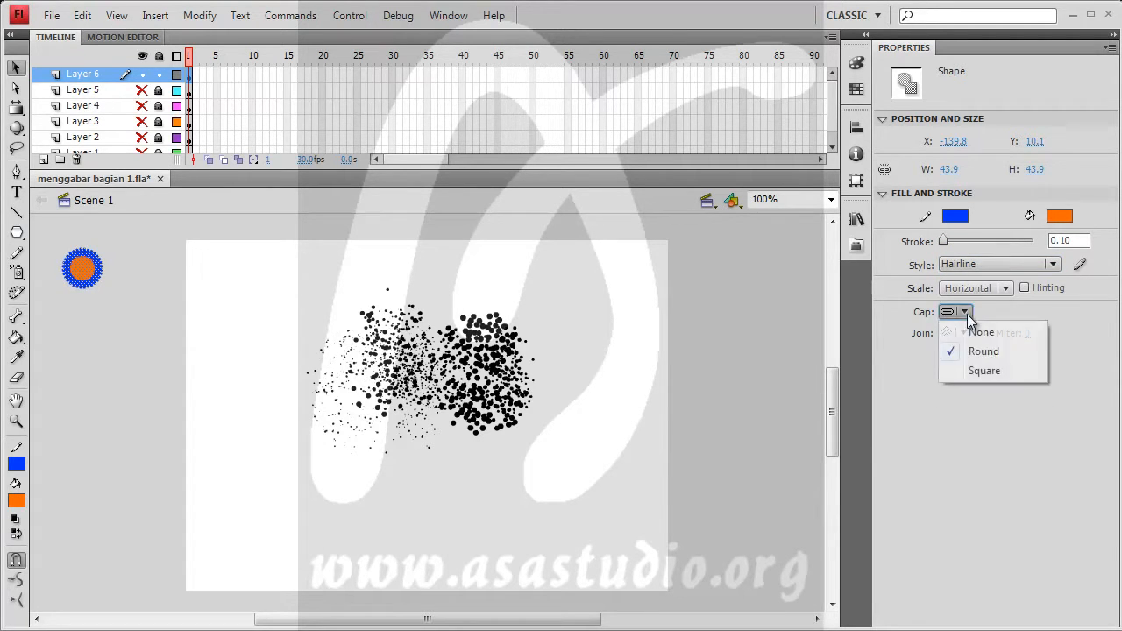
left_click(977, 371)
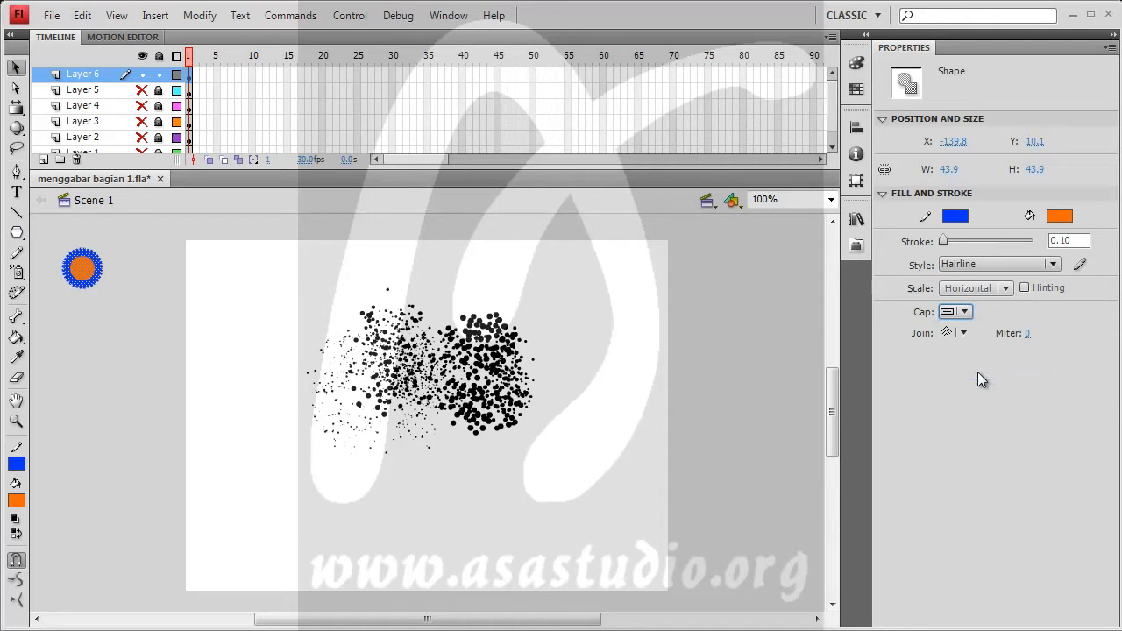
left_click(125, 339)
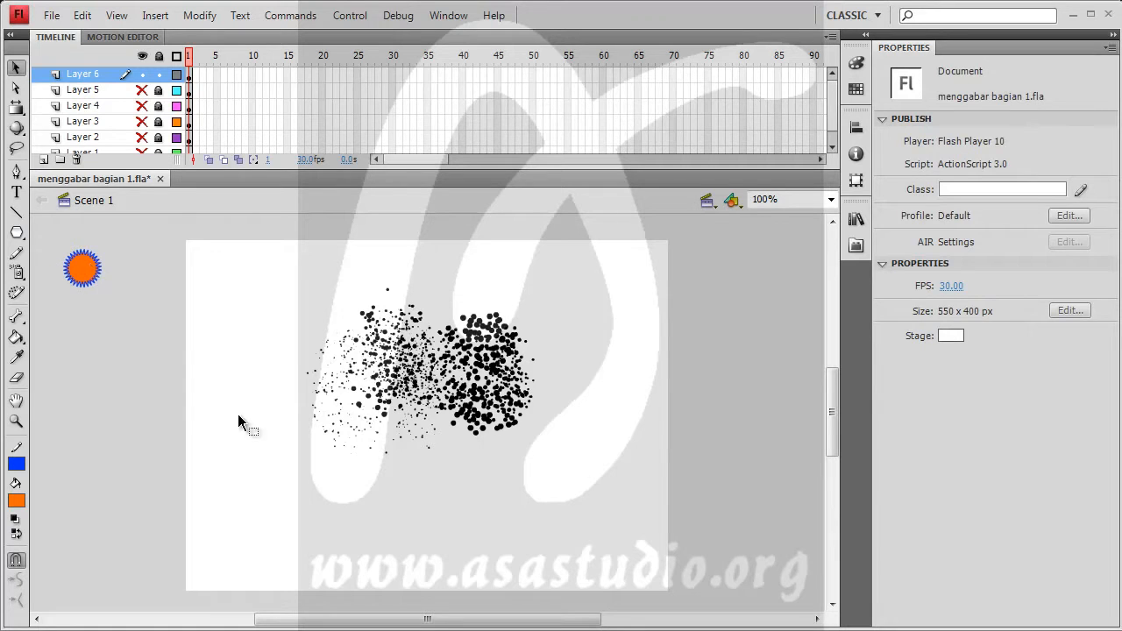
Convert the star into a Button symbol named test
left_click(84, 273)
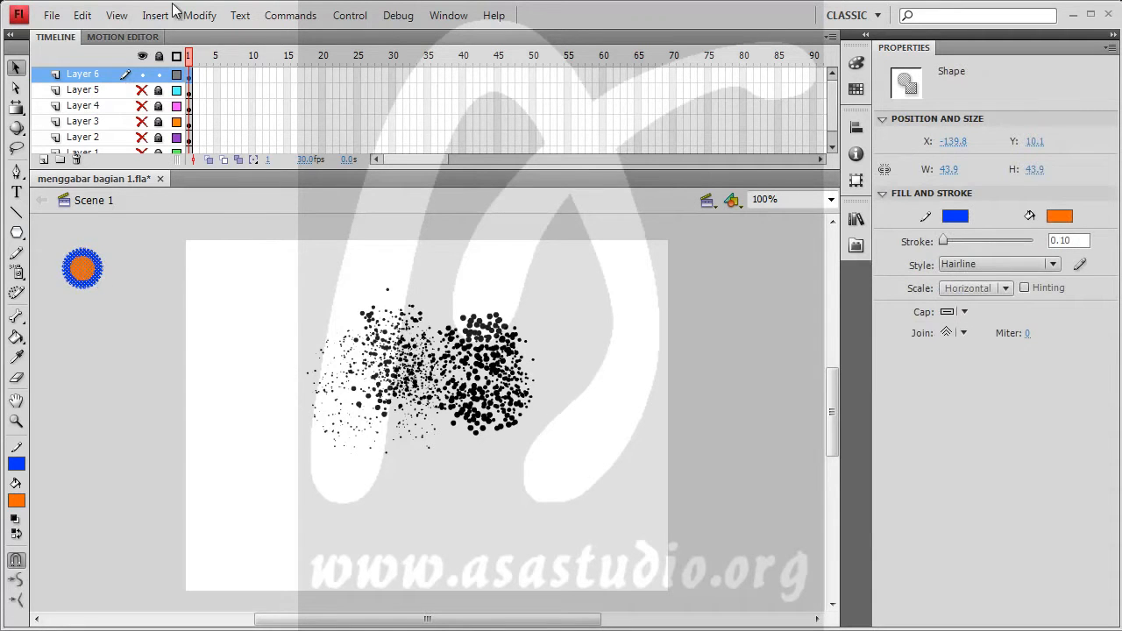
left_click(199, 15)
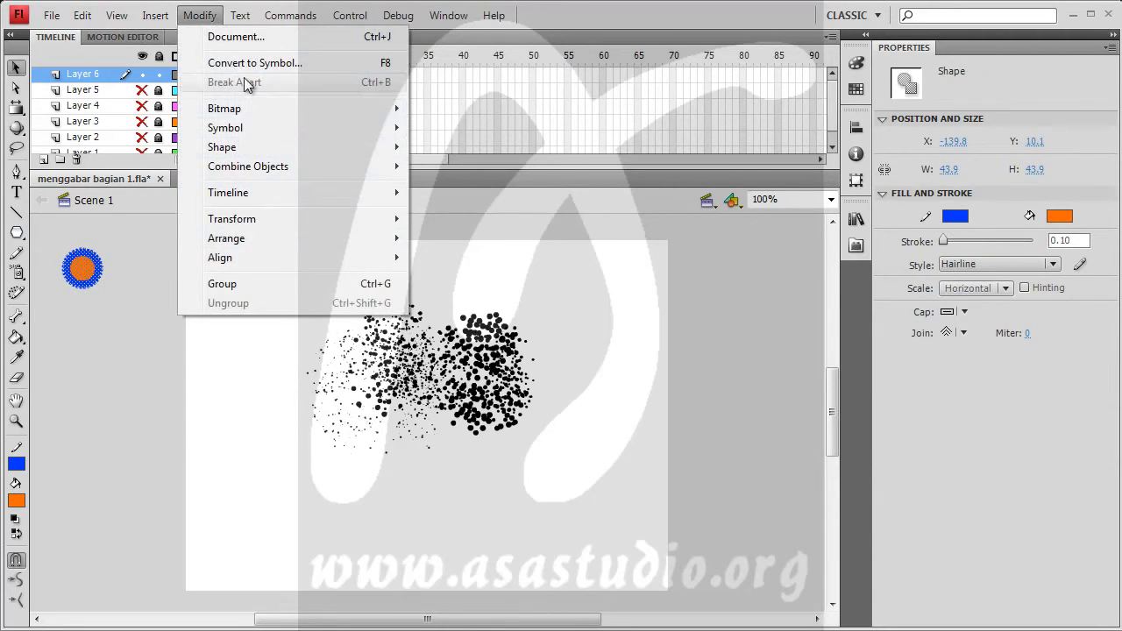
left_click(251, 64)
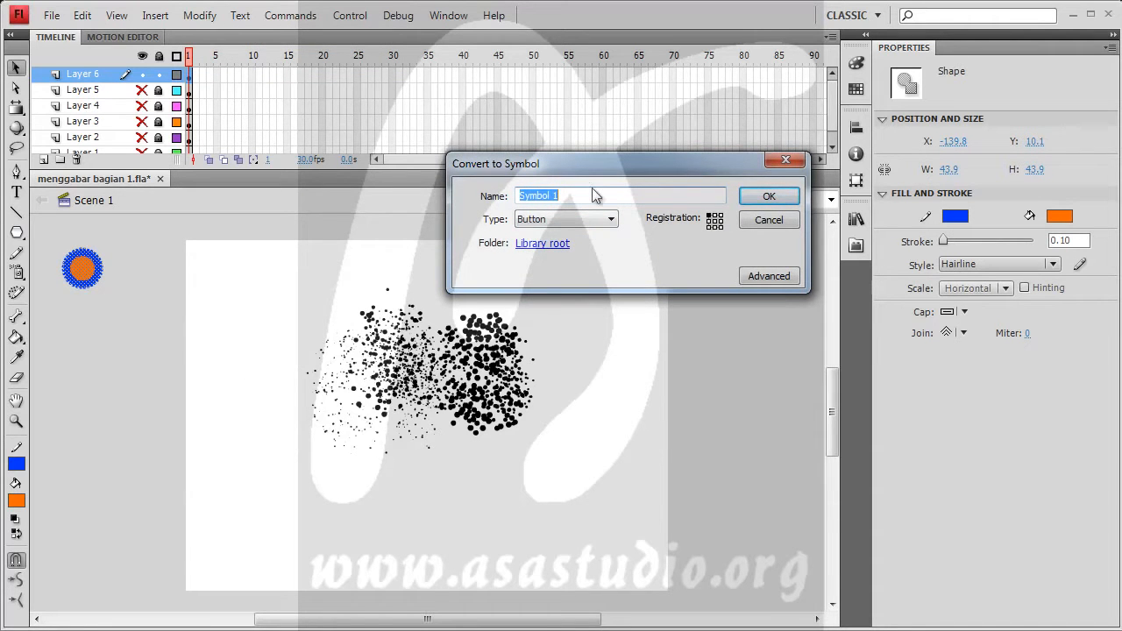
type("test")
left_click(768, 196)
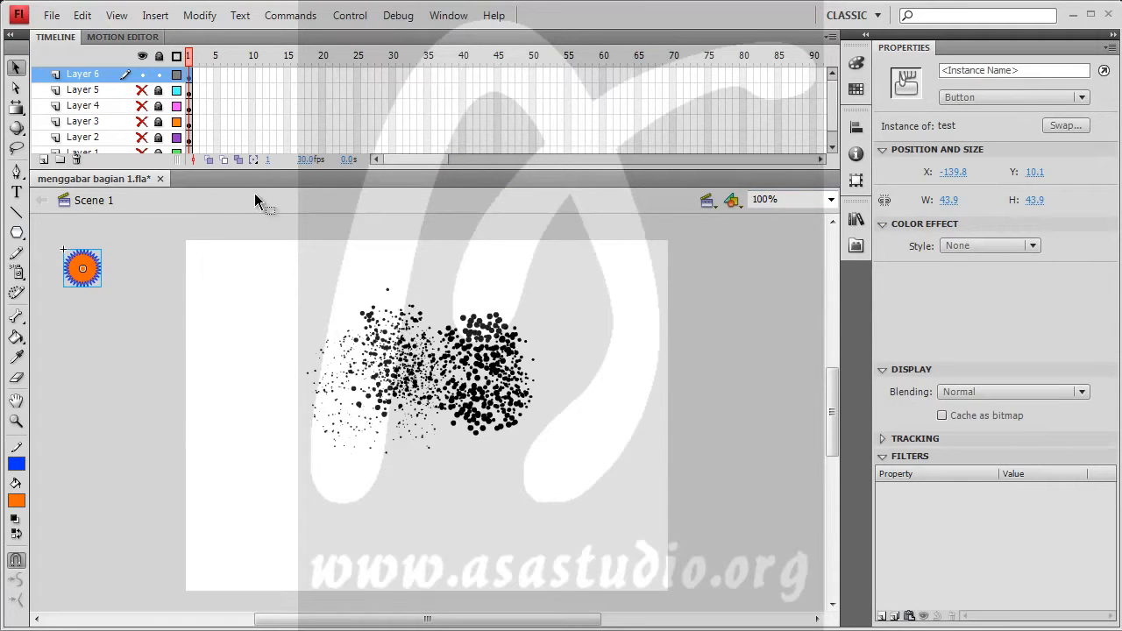
Delete all the sprayed dots from the stage, keeping the star symbol
left_click_drag(163, 216, 754, 573)
key("Delete")
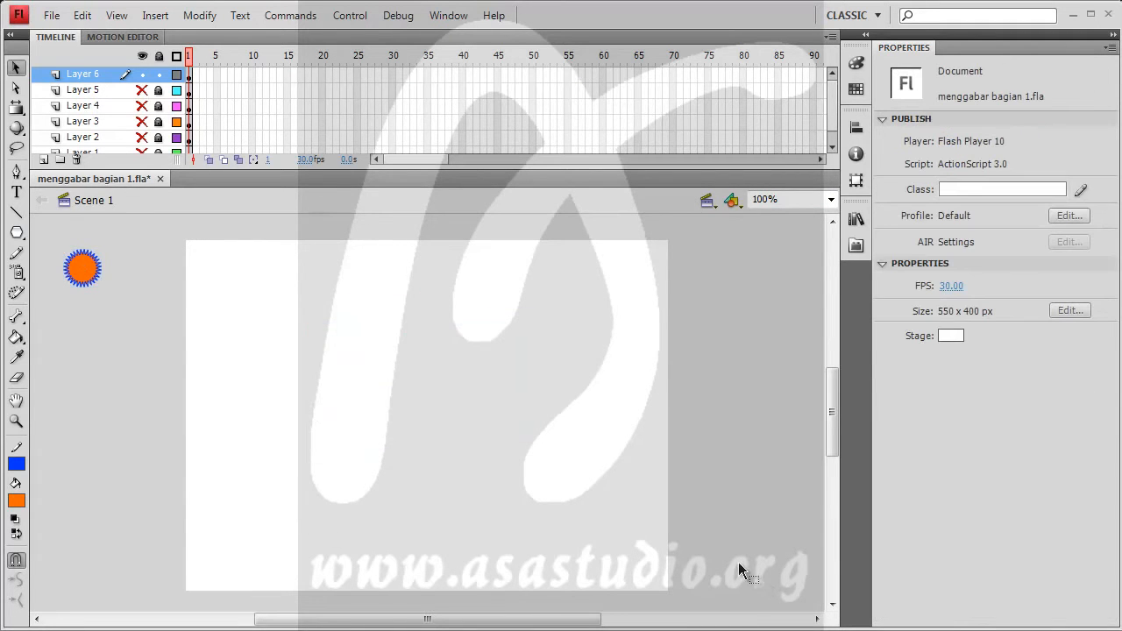
Assign the test symbol to the Spray Brush and spray it across the middle of the stage
left_click(17, 274)
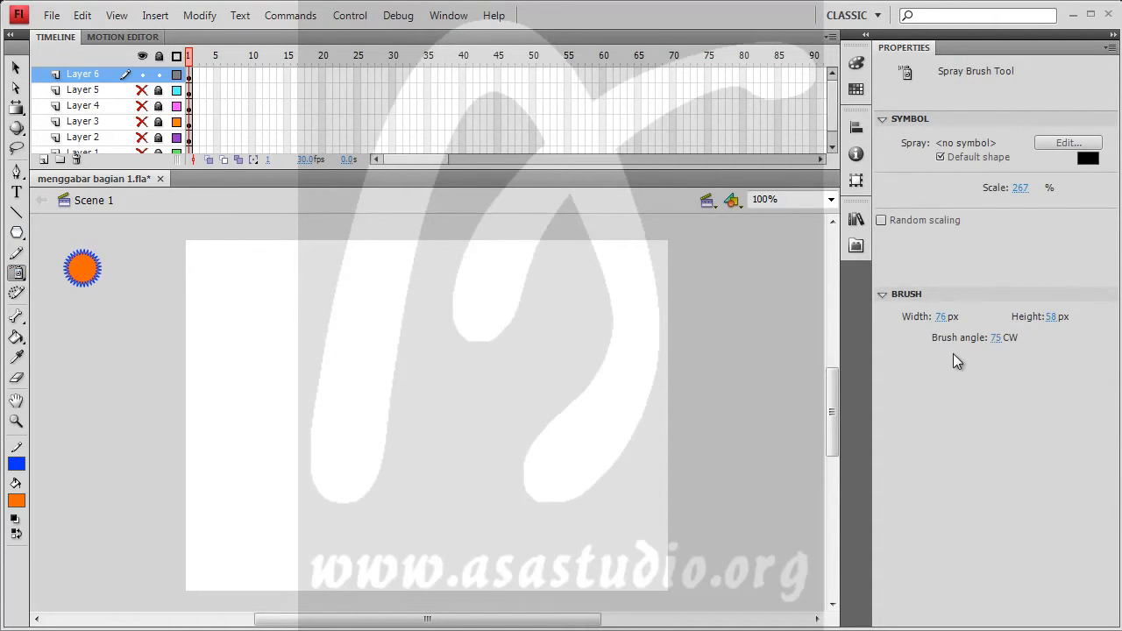
left_click(1061, 144)
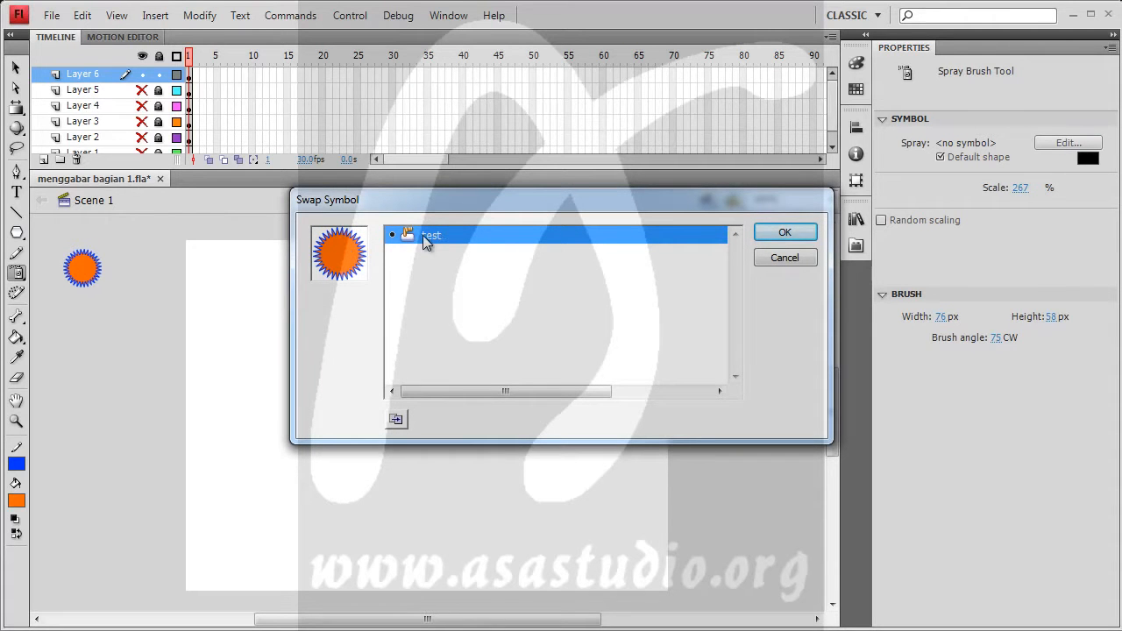
left_click(783, 233)
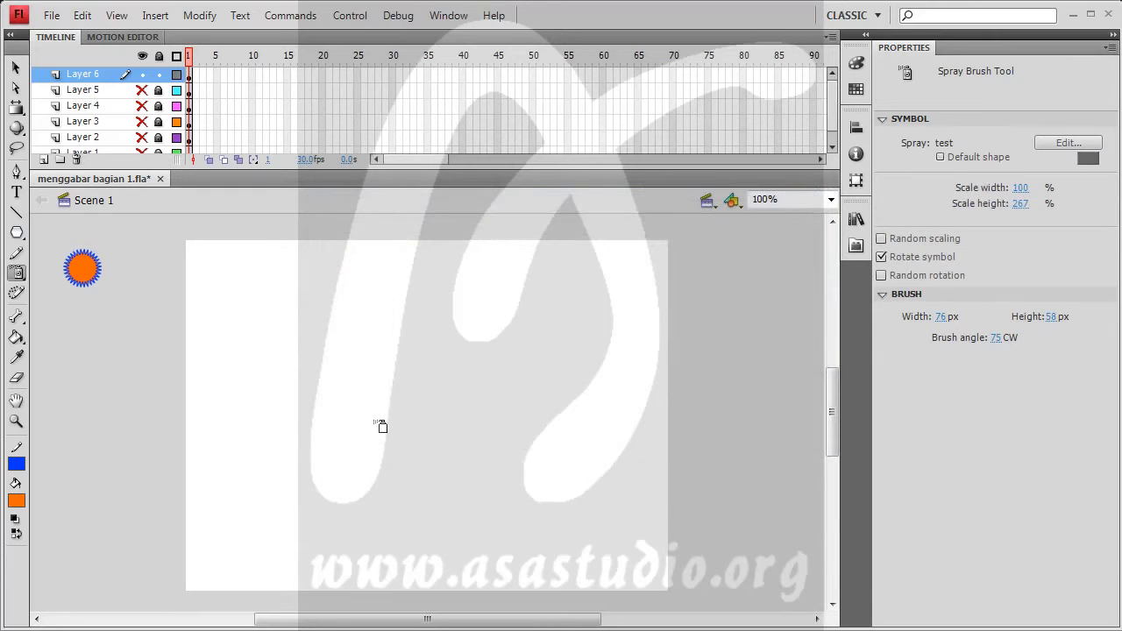
mouse_move(324, 353)
left_mouse_down()
mouse_move(368, 407)
mouse_move(422, 425)
mouse_move(470, 403)
mouse_move(523, 313)
mouse_move(596, 320)
mouse_move(614, 373)
mouse_move(524, 437)
mouse_move(382, 440)
mouse_move(293, 463)
left_mouse_up()
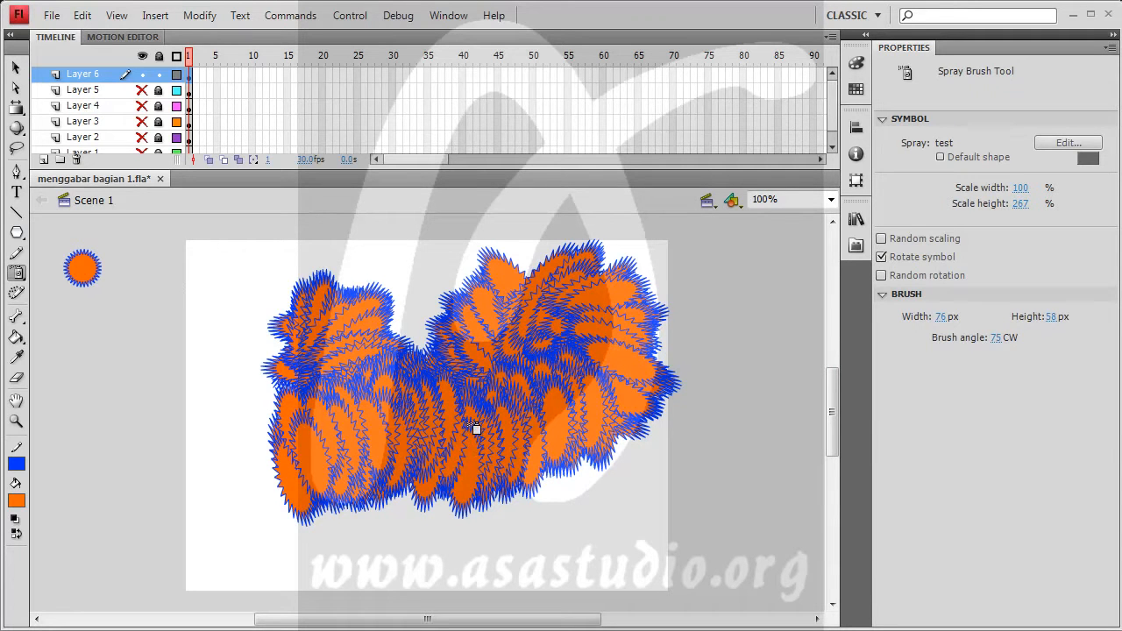
Enable random scaling and random rotation for the Spray Brush and spray the test symbol down the upper middle of the stage
left_click(881, 275)
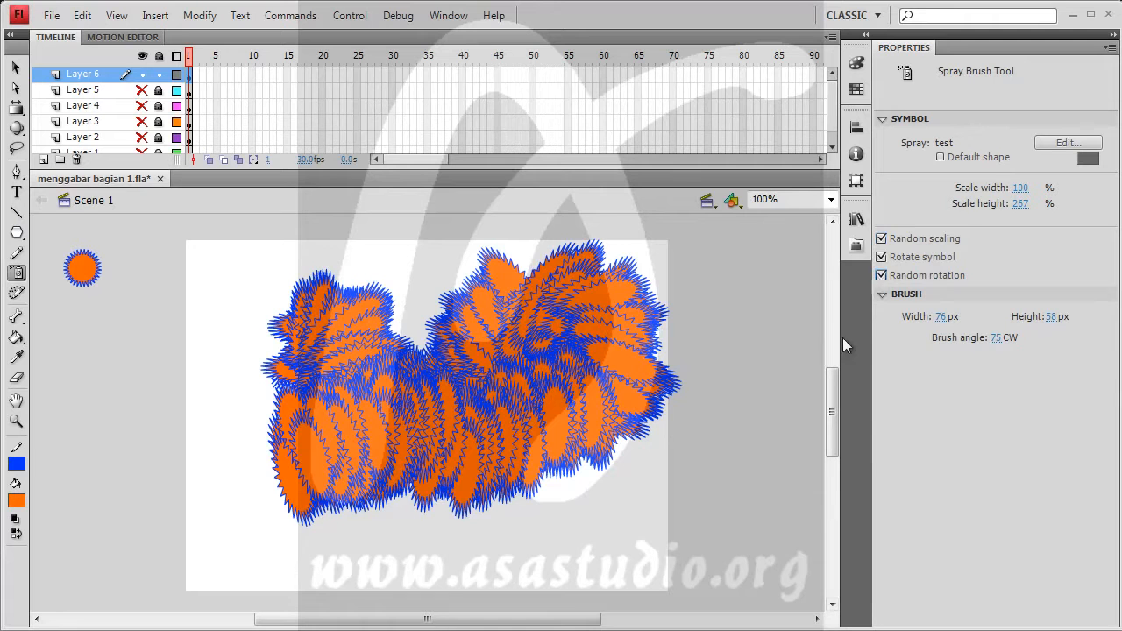
left_click(431, 277)
mouse_move(445, 346)
left_mouse_down()
mouse_move(438, 294)
mouse_move(408, 443)
left_mouse_up()
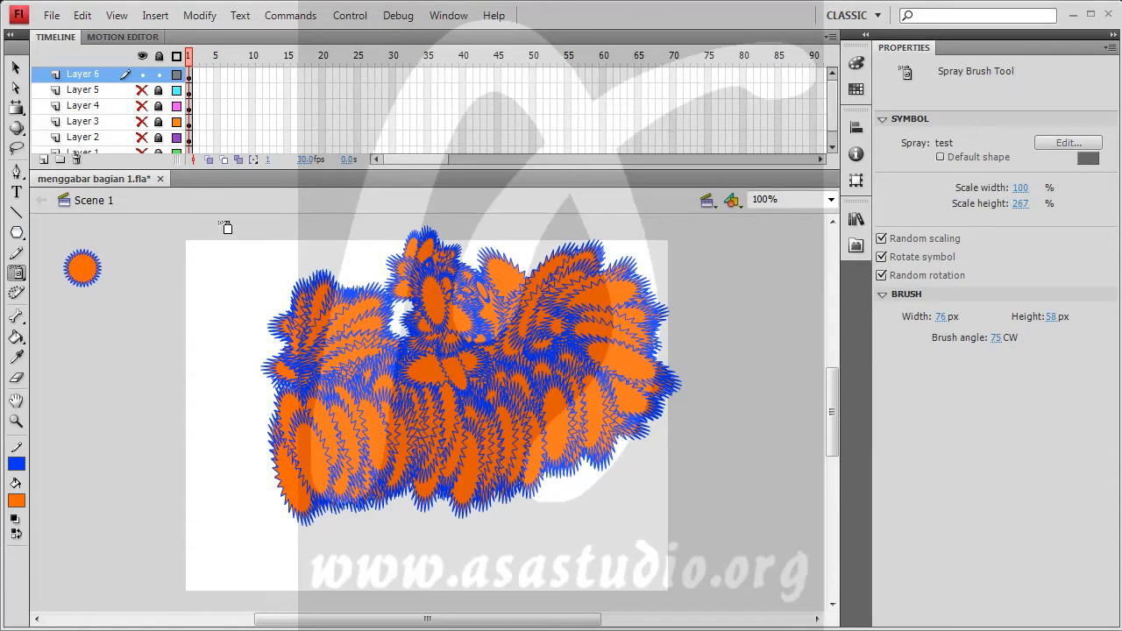
Delete both sprayed groups from the stage, keeping the star symbol beside it
left_click(16, 67)
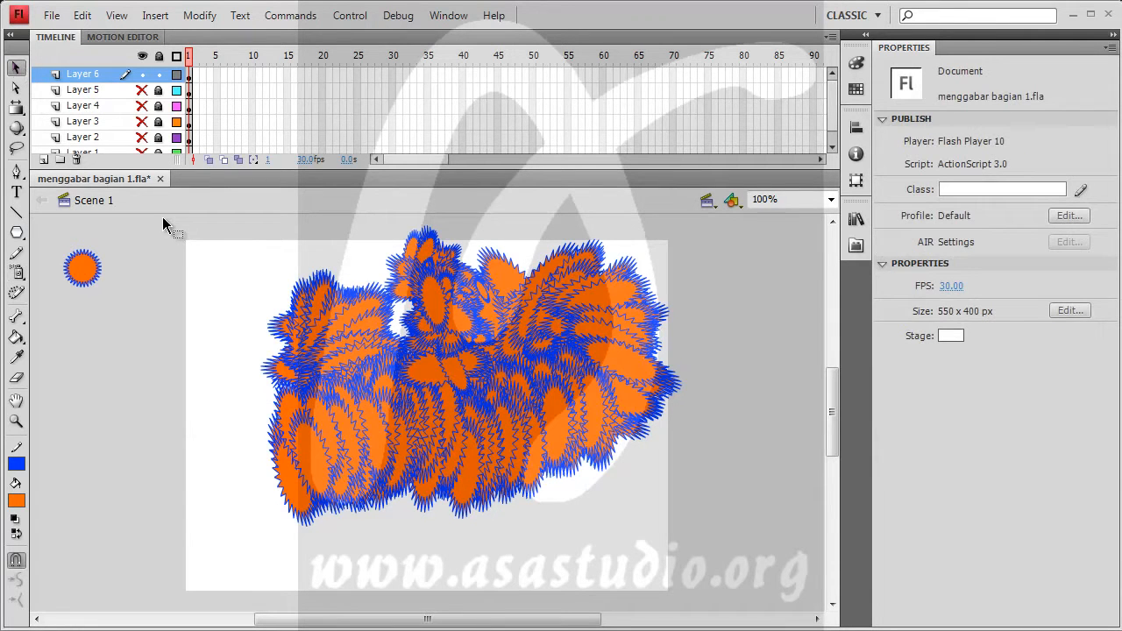
left_click_drag(746, 489, 798, 556)
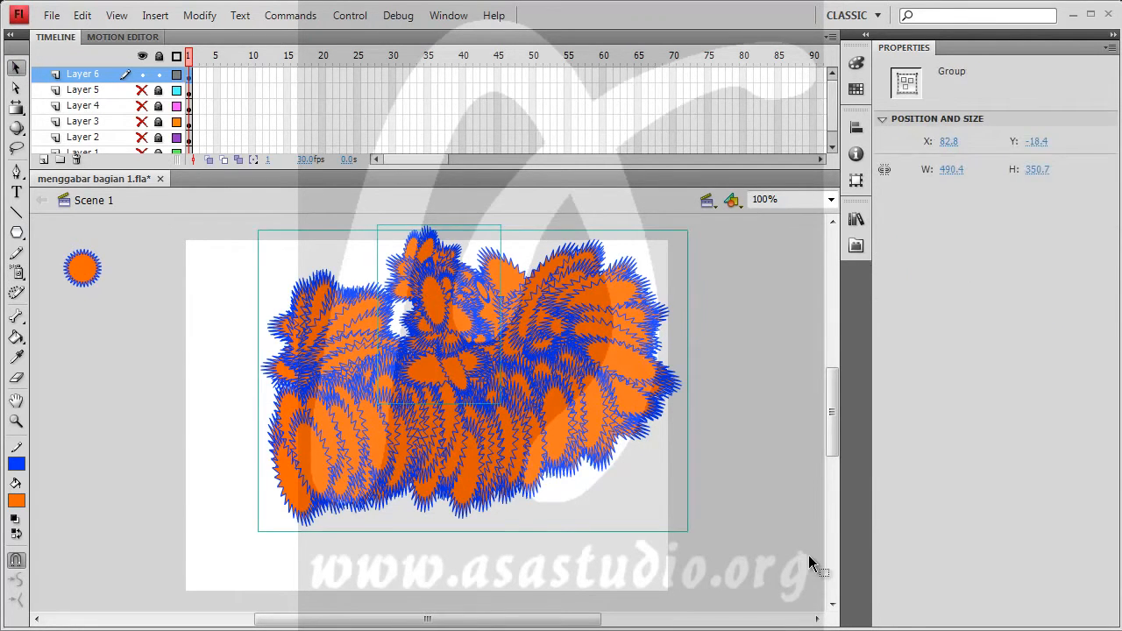
key("Delete")
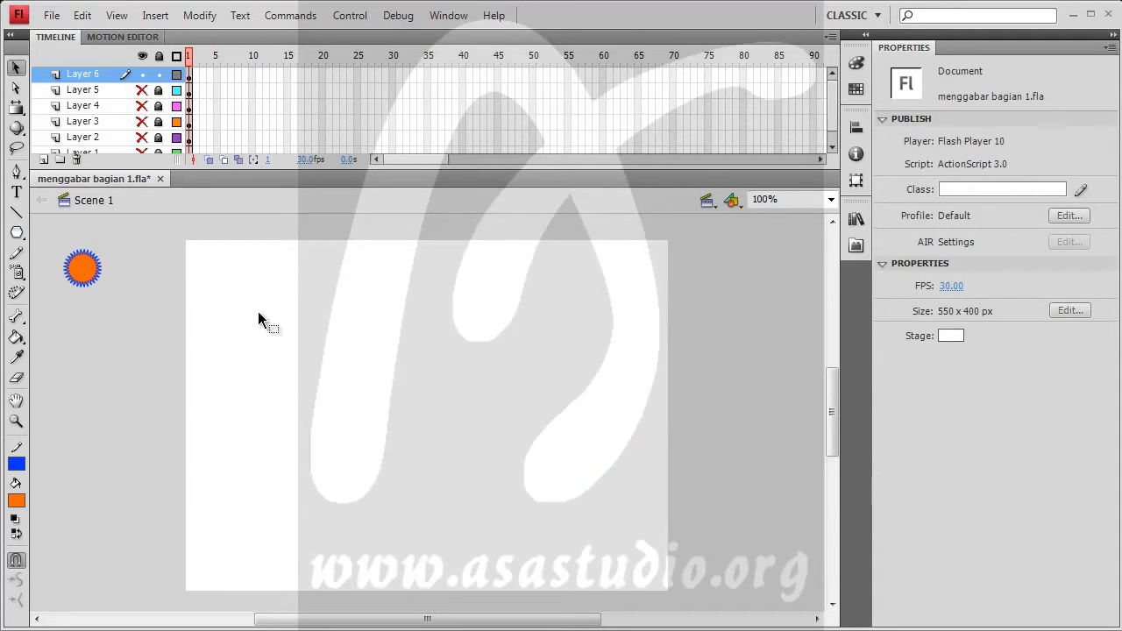
Set the star instance's blending to Lighten and spray a cluster of the test symbol in the stage's upper-left area
left_click(78, 273)
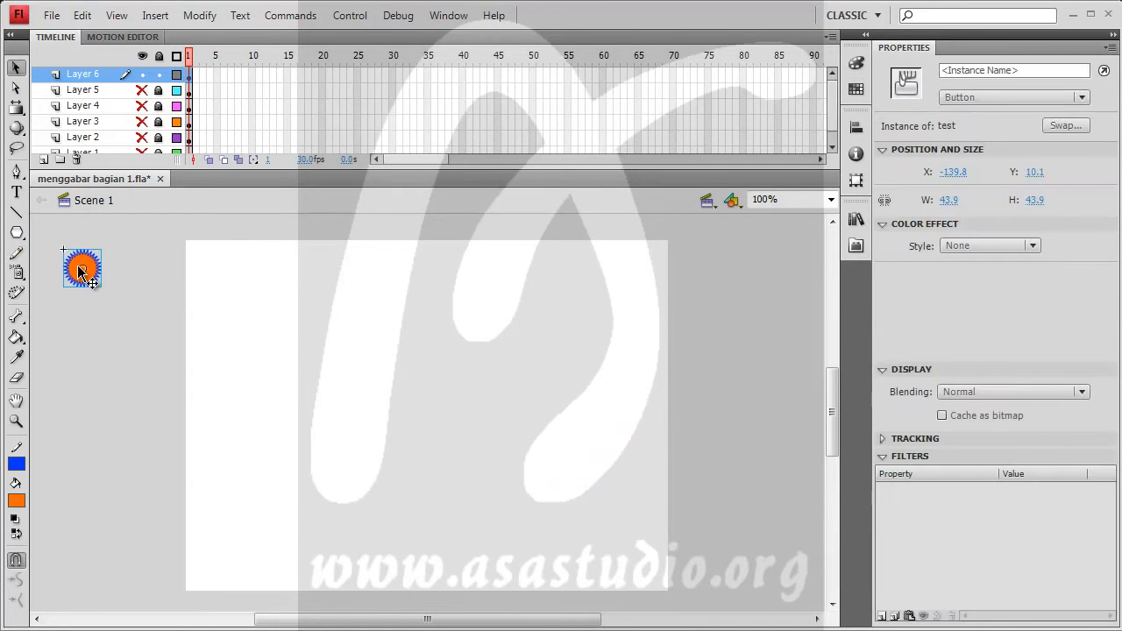
left_click(1000, 391)
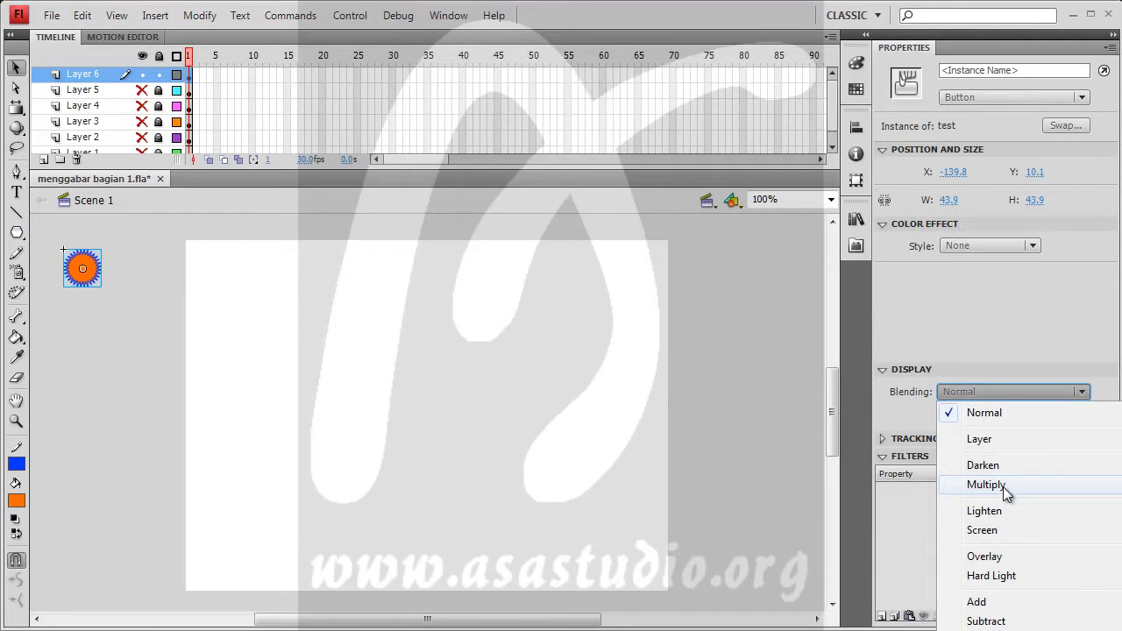
left_click(1001, 510)
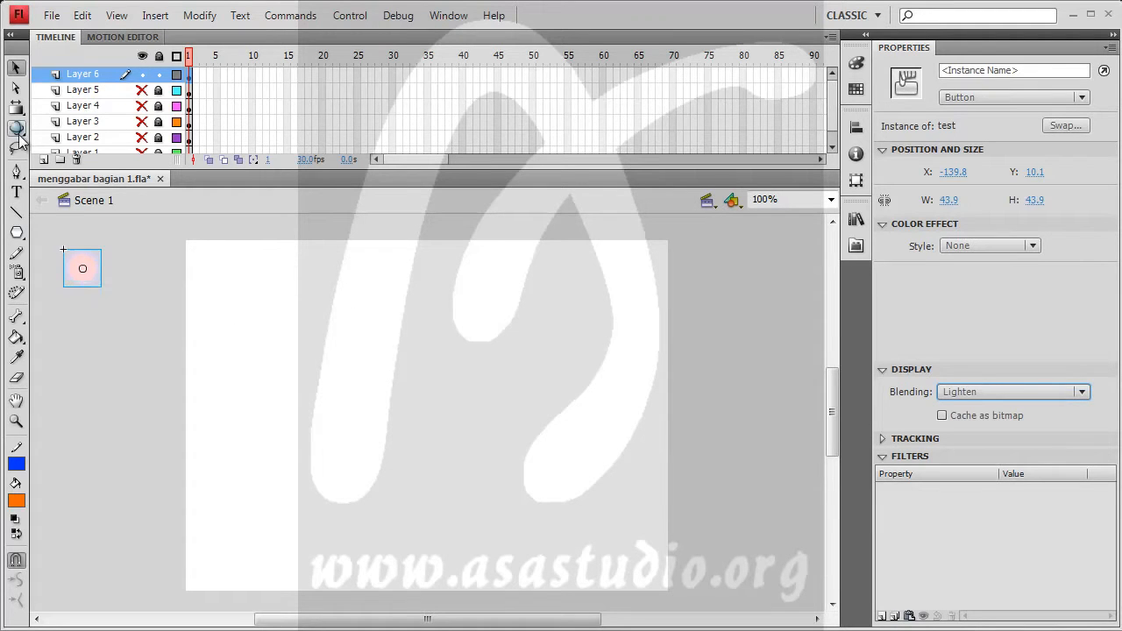
left_click(18, 274)
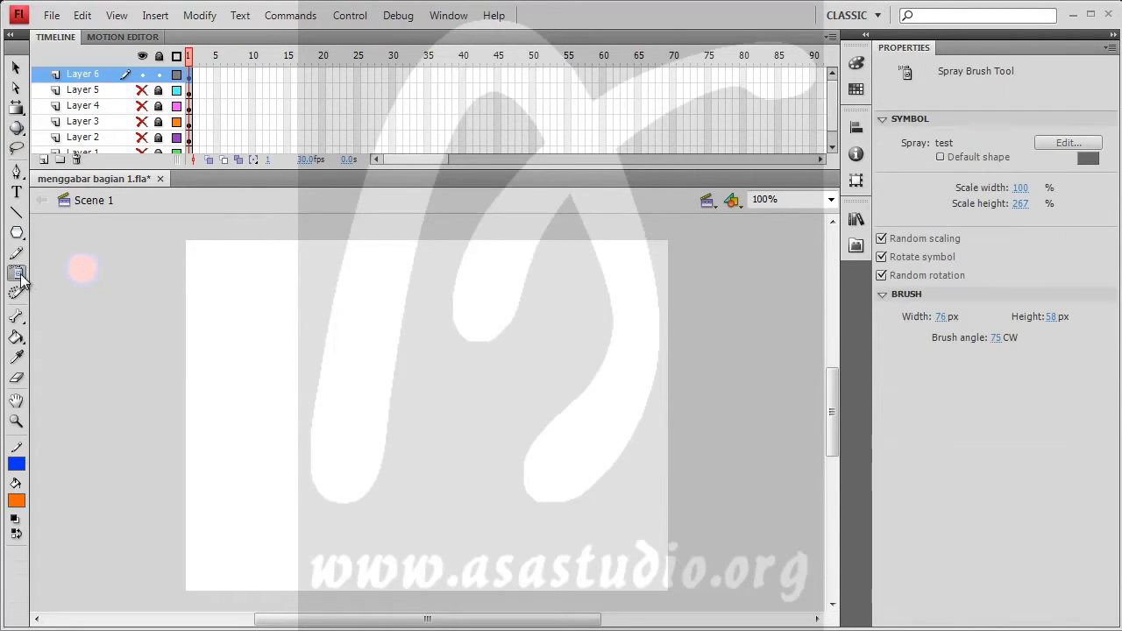
left_click_drag(329, 334, 319, 351)
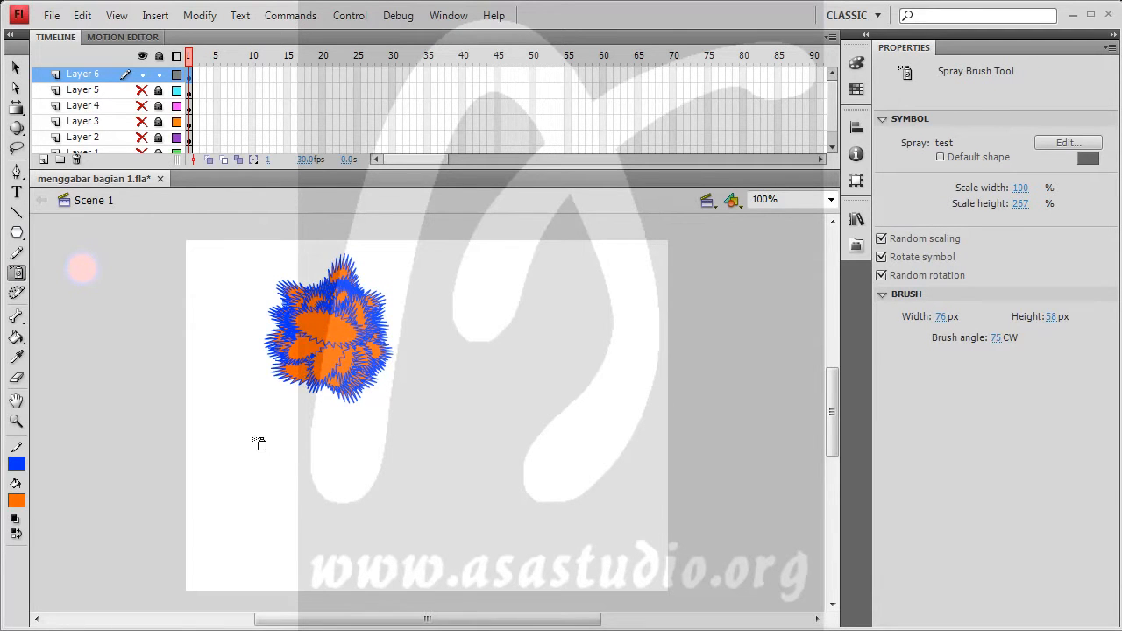
Set the spray brush to 20 px wide, 10 px high and a 12 degree angle, and spray a cluster below the stage's center
left_click(940, 317)
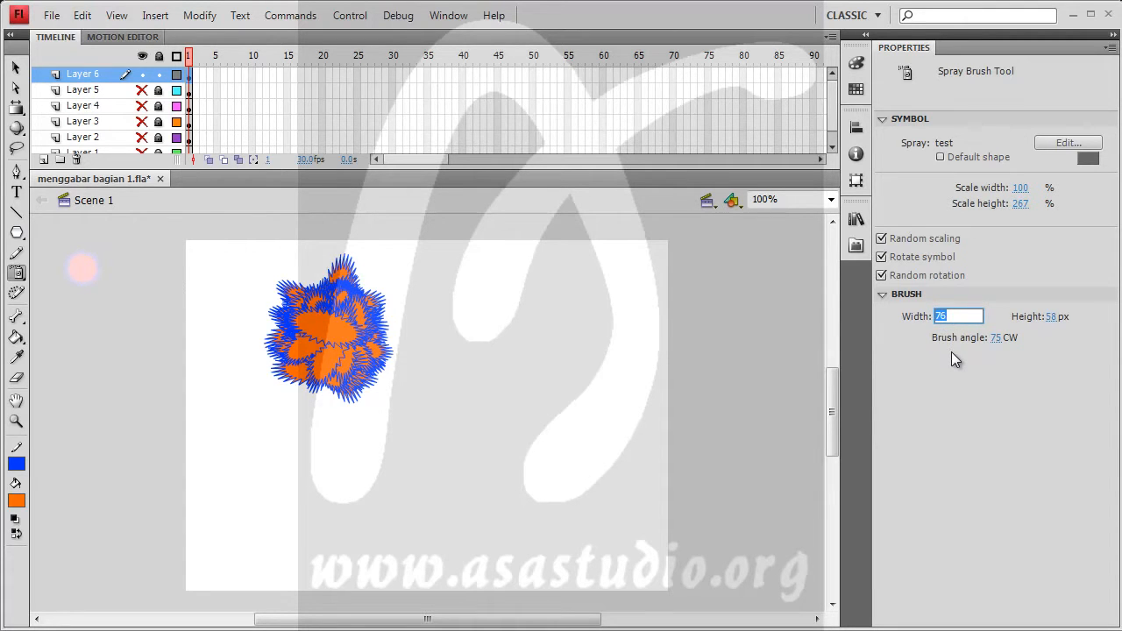
type("20")
left_click(1050, 316)
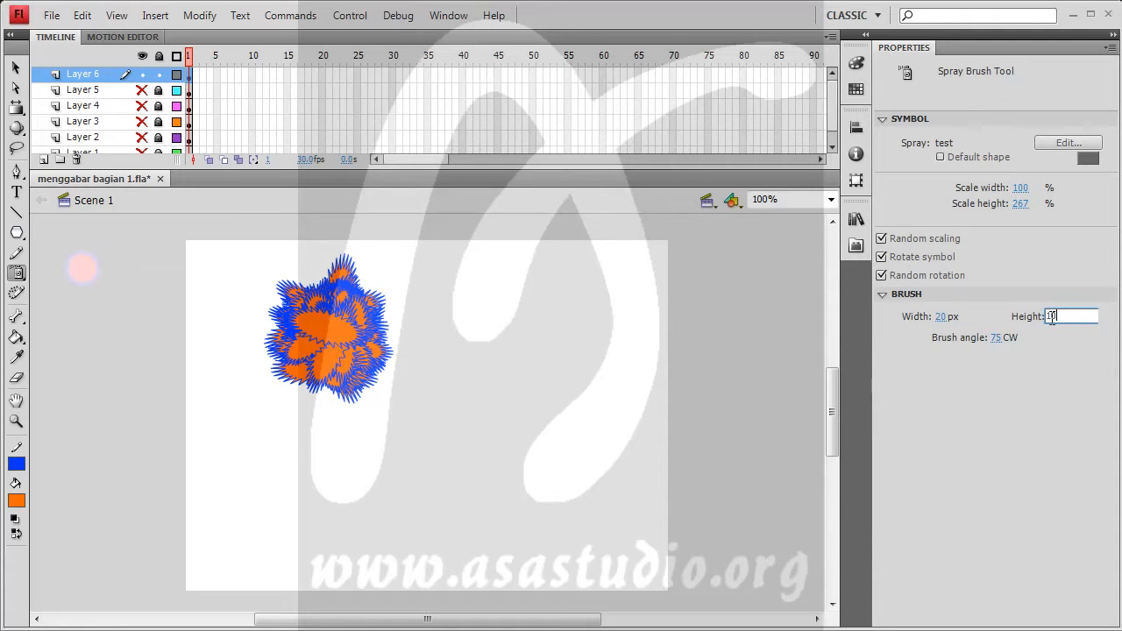
left_click(997, 339)
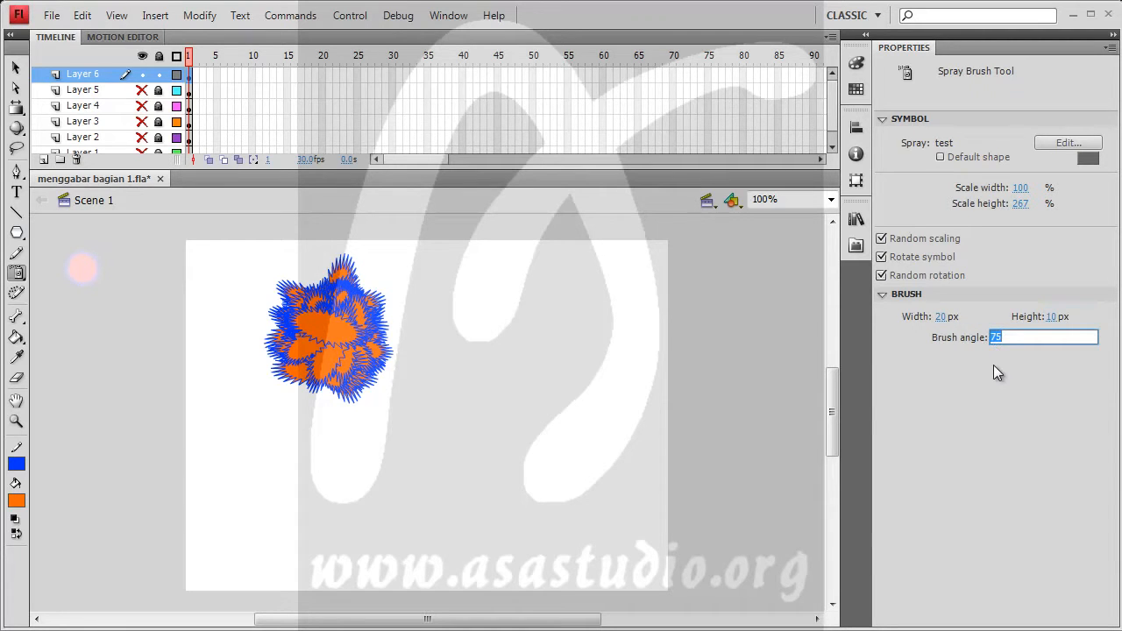
type("12")
key("Return")
mouse_move(473, 408)
left_mouse_down()
mouse_move(487, 429)
mouse_move(478, 419)
mouse_move(443, 438)
mouse_move(449, 431)
left_mouse_up()
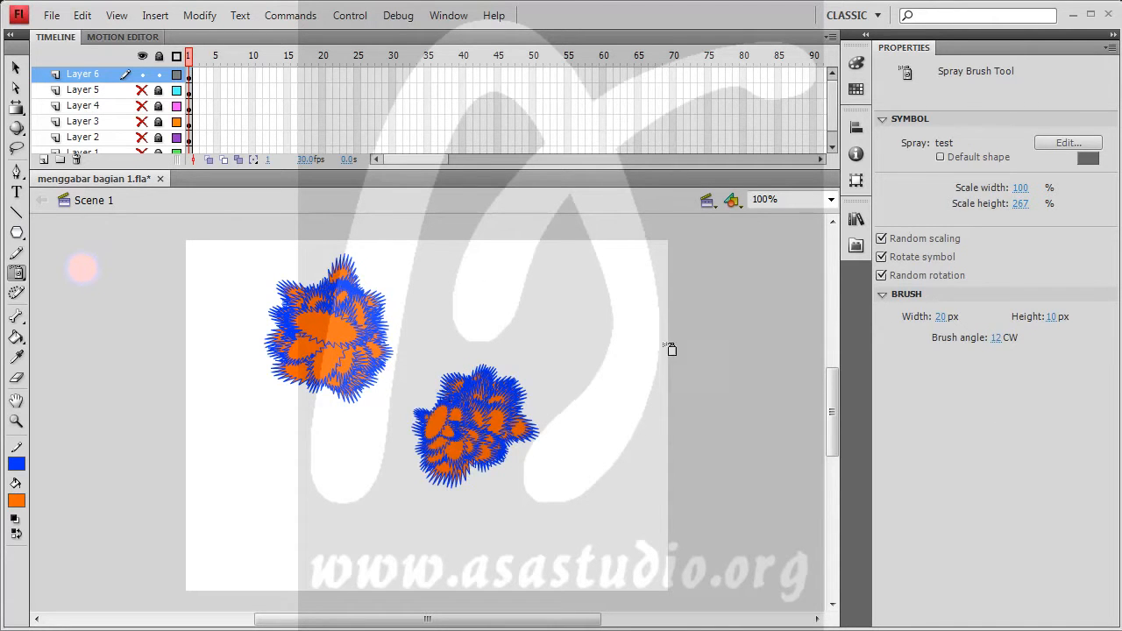
Set the spray symbol's scale to 53% width and 28% height, and spray three short strokes in the stage's upper-right area
left_click_drag(1018, 187, 870, 203)
mouse_move(521, 313)
left_mouse_down()
mouse_move(531, 323)
mouse_move(499, 322)
left_mouse_up()
mouse_move(499, 265)
left_mouse_down()
mouse_move(542, 266)
mouse_move(585, 291)
left_mouse_up()
left_click_drag(580, 382, 666, 290)
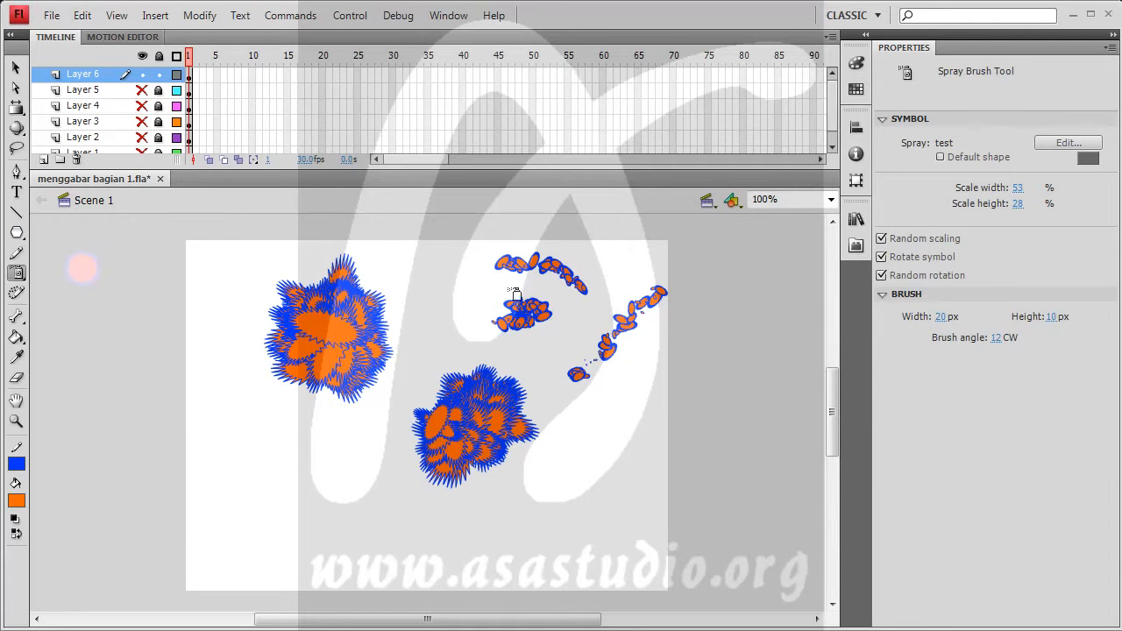
Move the diagonal spray stroke from the stage's right edge to the lower left, across the stage's left edge
left_click(15, 68)
left_click(333, 333)
left_click(533, 422)
left_click(618, 336)
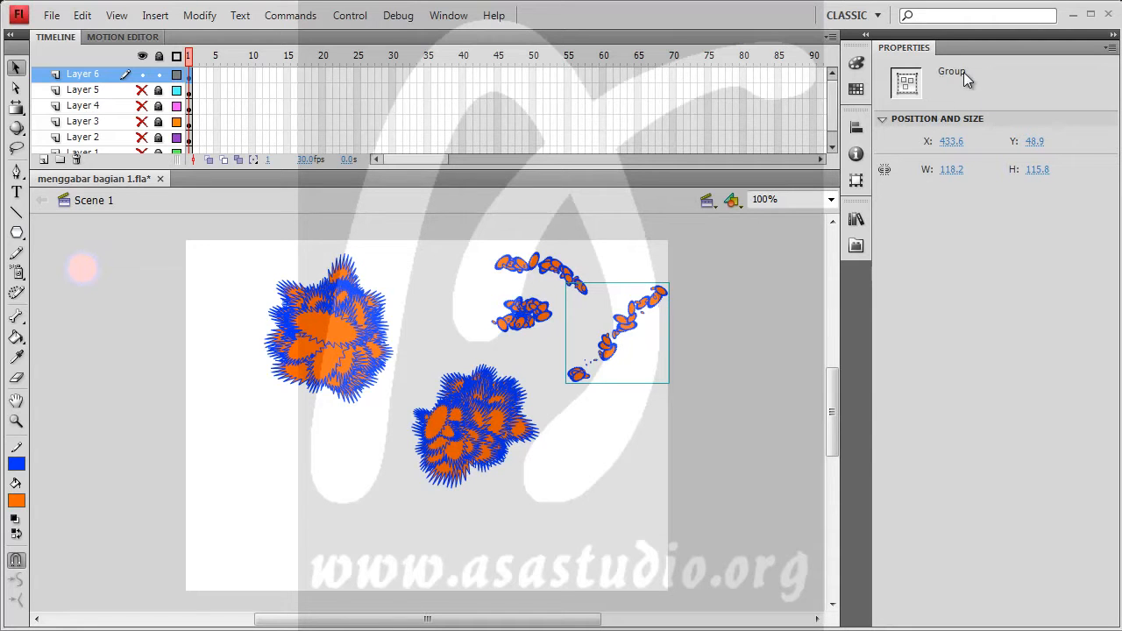
mouse_move(625, 317)
left_mouse_down()
mouse_move(595, 494)
mouse_move(203, 473)
mouse_move(173, 495)
left_mouse_up()
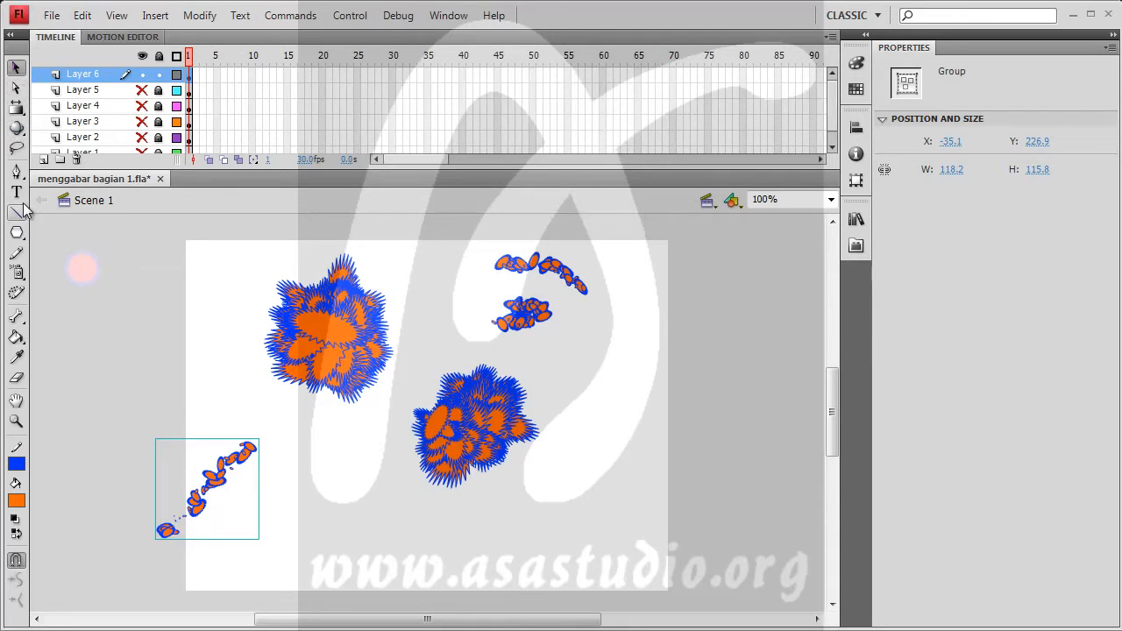
Rotate and enlarge the moved spray group with Free Transform until it lies horizontally, about 287 wide and 71 high, and deselect it
left_click(15, 108)
left_click(81, 108)
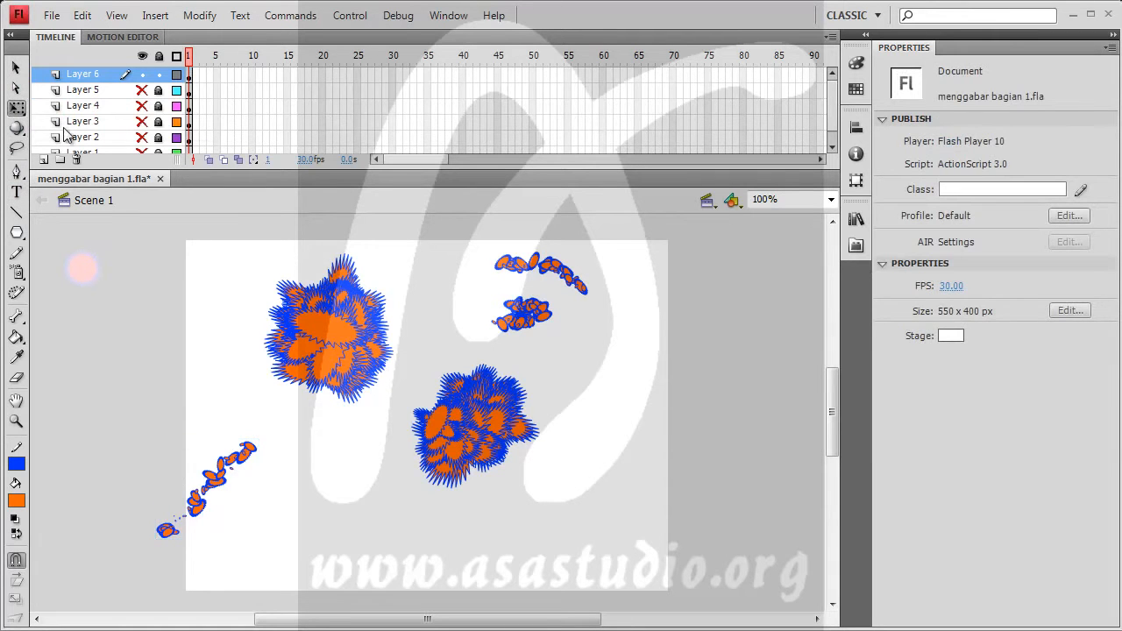
left_click(198, 502)
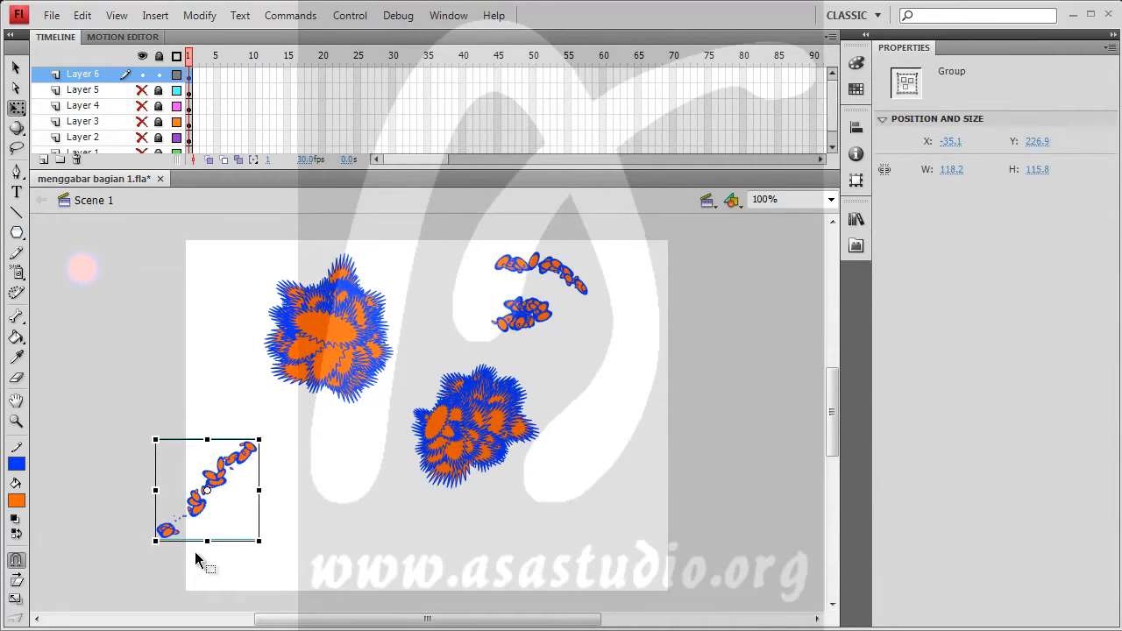
left_click_drag(276, 546, 358, 432)
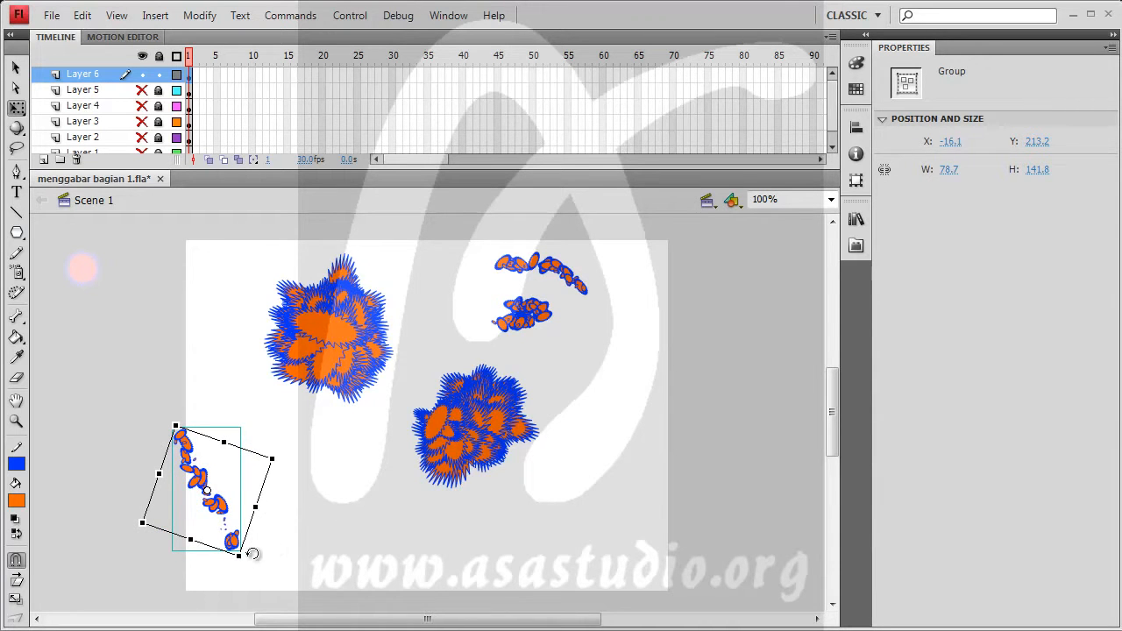
left_click_drag(250, 551, 343, 505)
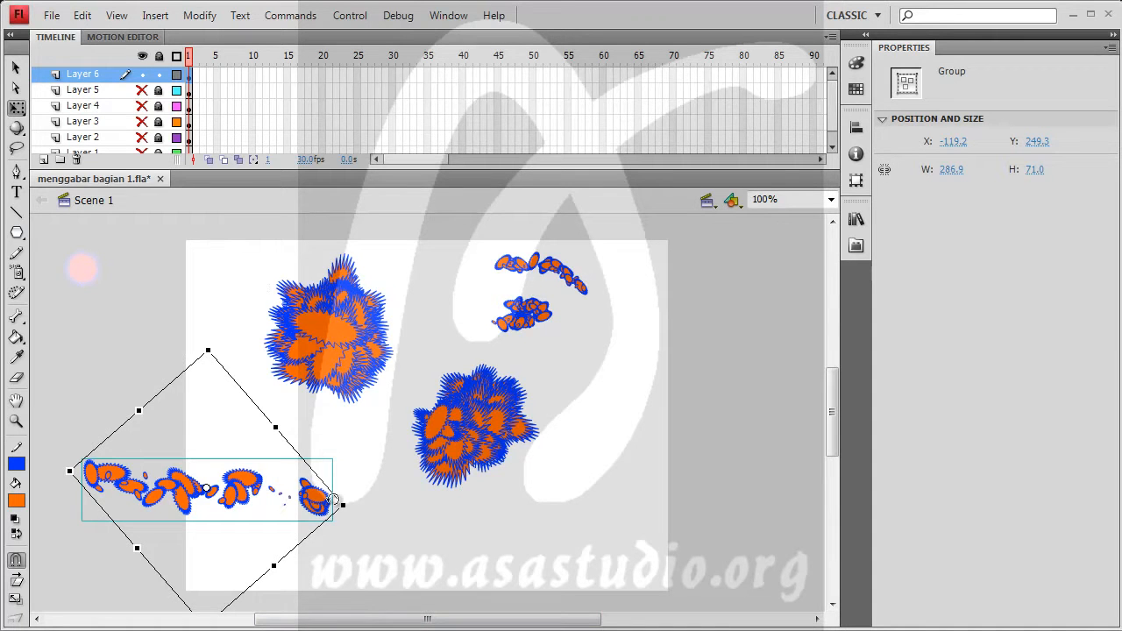
left_click(61, 303)
Switch to the Brush tool, set its smoothing to 0 and paint an open orange loop near the stage's right edge
left_click(19, 274)
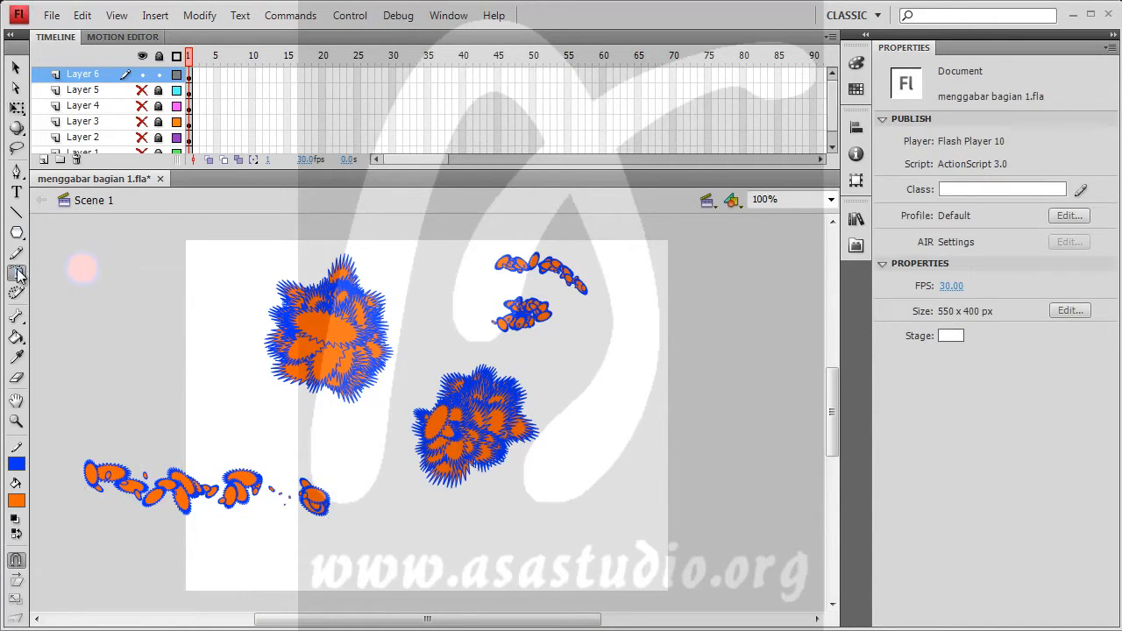
left_click_drag(19, 275, 78, 272)
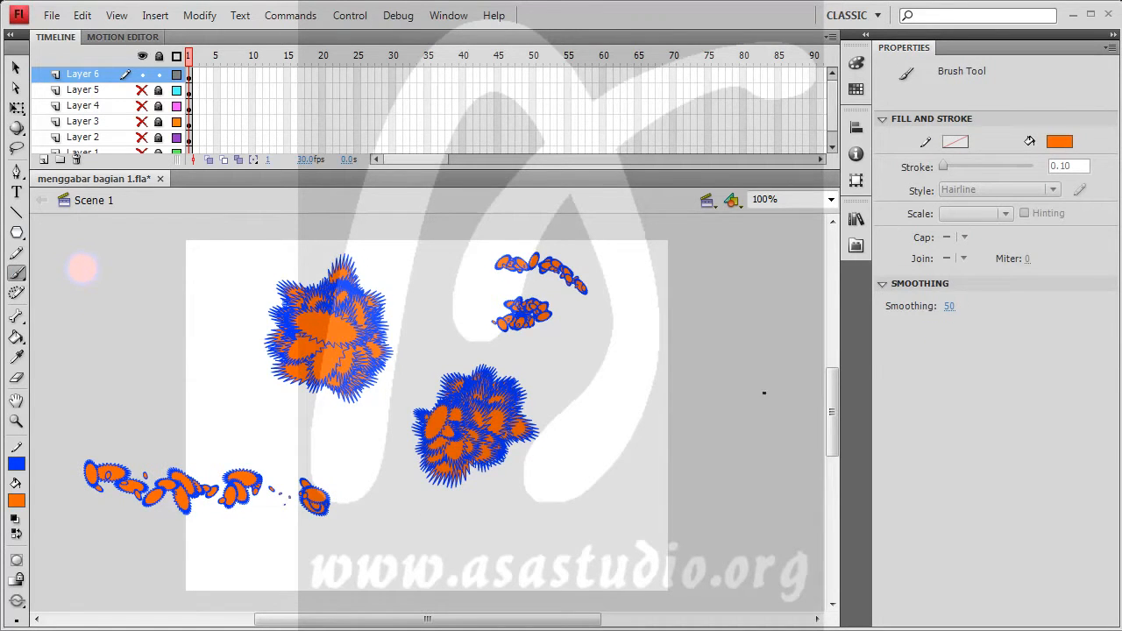
left_click(951, 309)
mouse_move(577, 375)
left_mouse_down()
mouse_move(627, 390)
mouse_move(634, 433)
mouse_move(599, 464)
left_mouse_up()
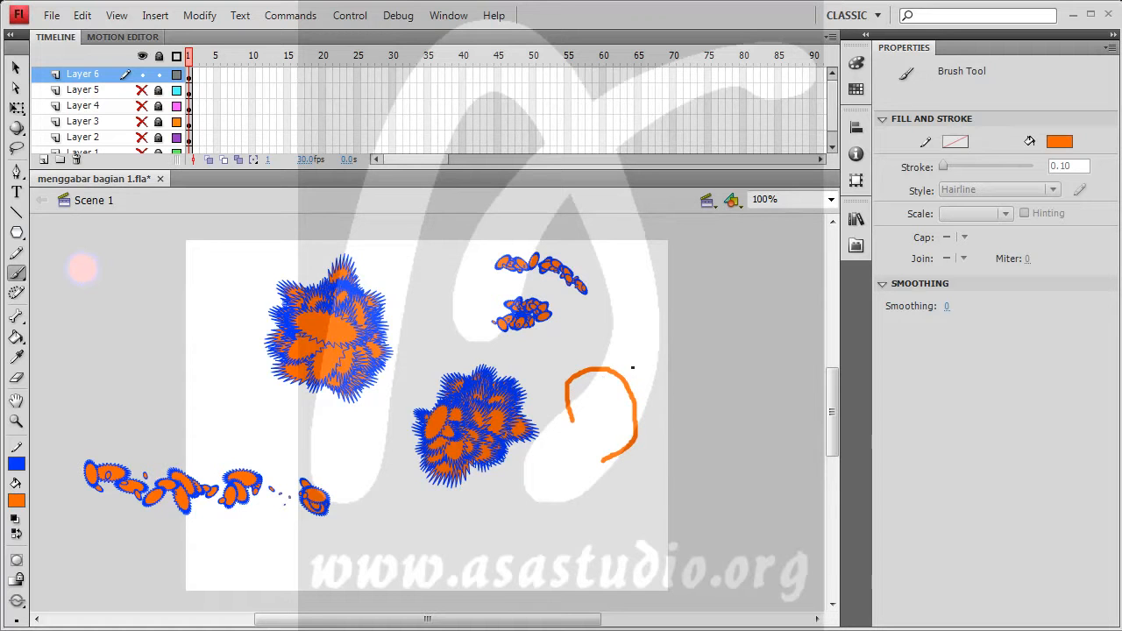
Set the brush smoothing to 100 and paint arcs at the stage's lower right and upper left, plus letter shapes along its bottom
left_click_drag(946, 306, 1034, 305)
mouse_move(561, 504)
left_mouse_down()
mouse_move(636, 511)
mouse_move(654, 561)
left_mouse_up()
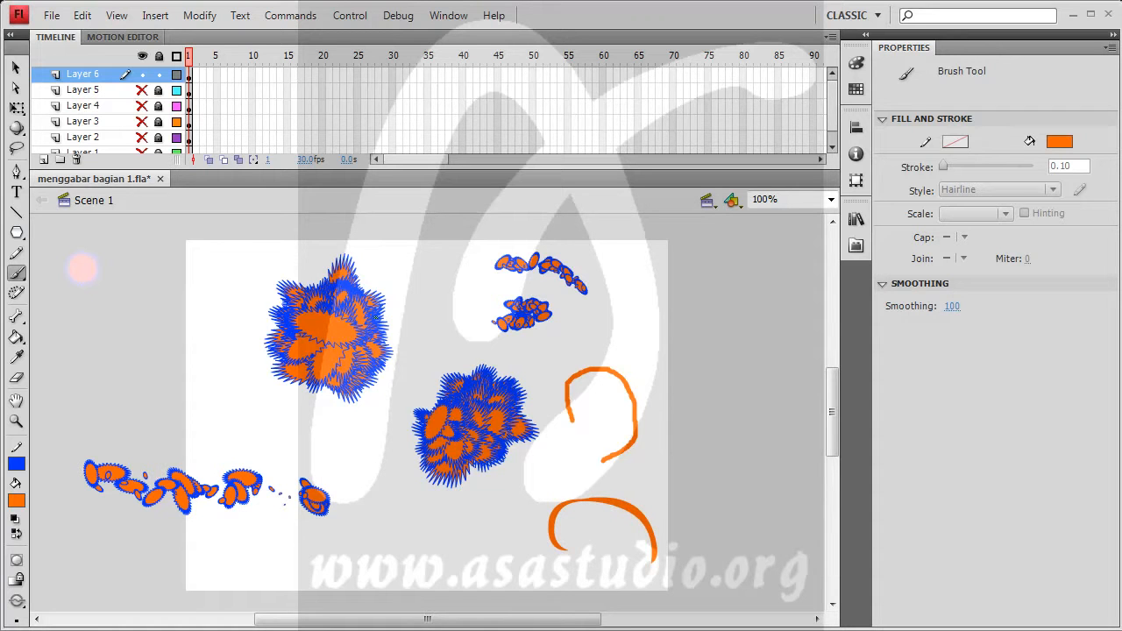
mouse_move(206, 330)
left_mouse_down()
mouse_move(216, 271)
mouse_move(244, 279)
left_mouse_up()
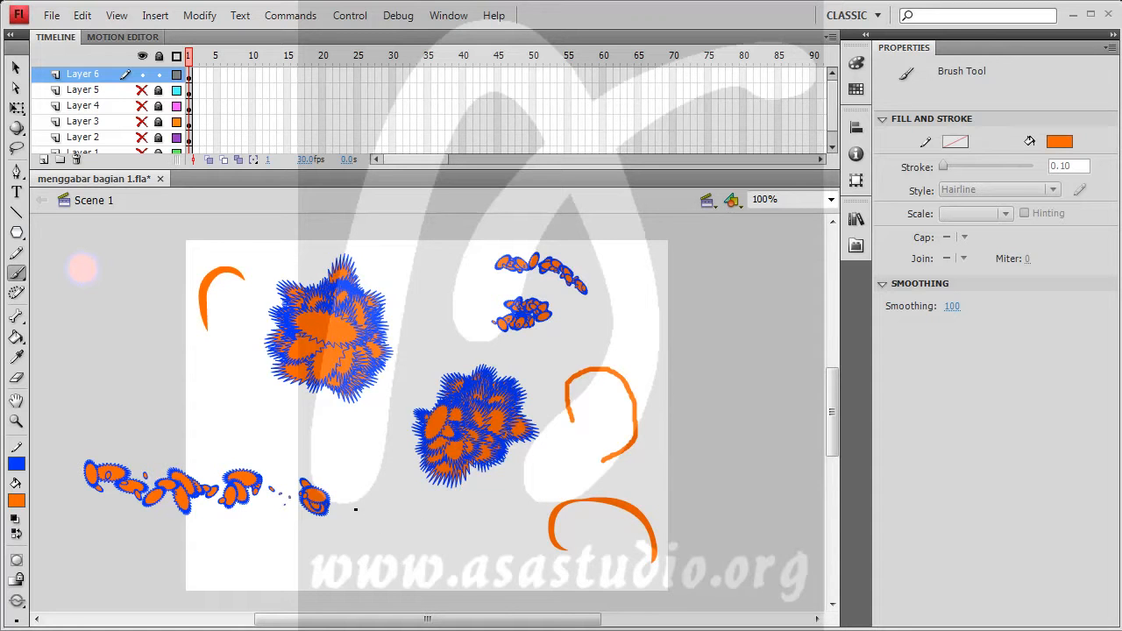
mouse_move(331, 564)
left_mouse_down()
mouse_move(357, 506)
mouse_move(371, 511)
mouse_move(373, 562)
mouse_move(383, 517)
mouse_move(416, 500)
mouse_move(403, 532)
mouse_move(440, 551)
mouse_move(396, 571)
left_mouse_up()
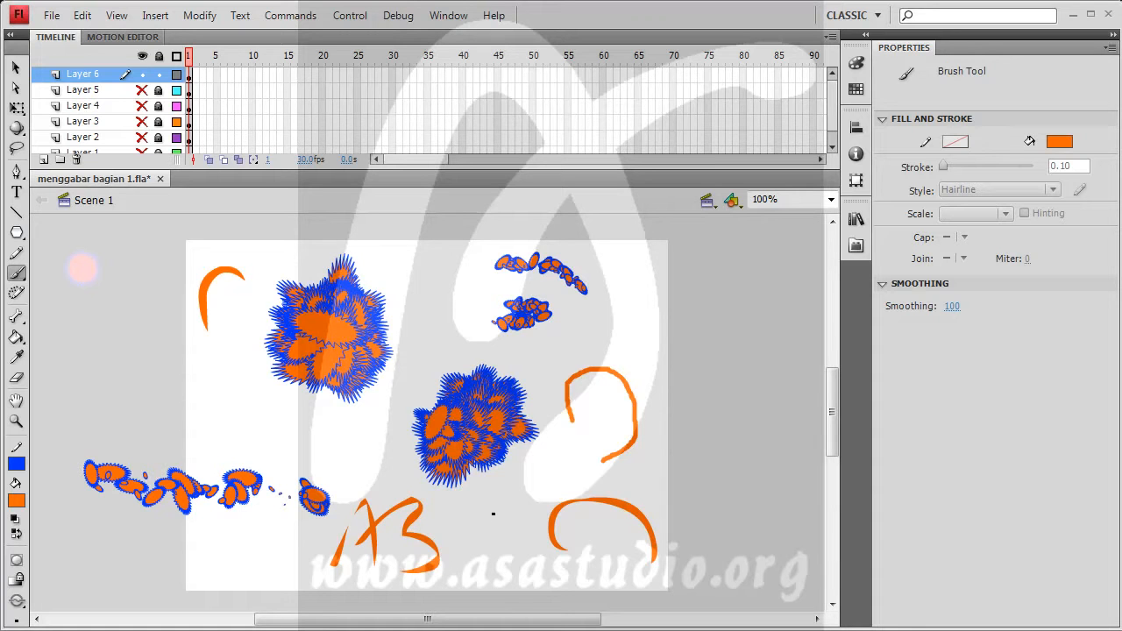
mouse_move(453, 505)
left_mouse_down()
mouse_move(511, 509)
mouse_move(500, 553)
mouse_move(456, 531)
mouse_move(496, 510)
mouse_move(513, 531)
left_mouse_up()
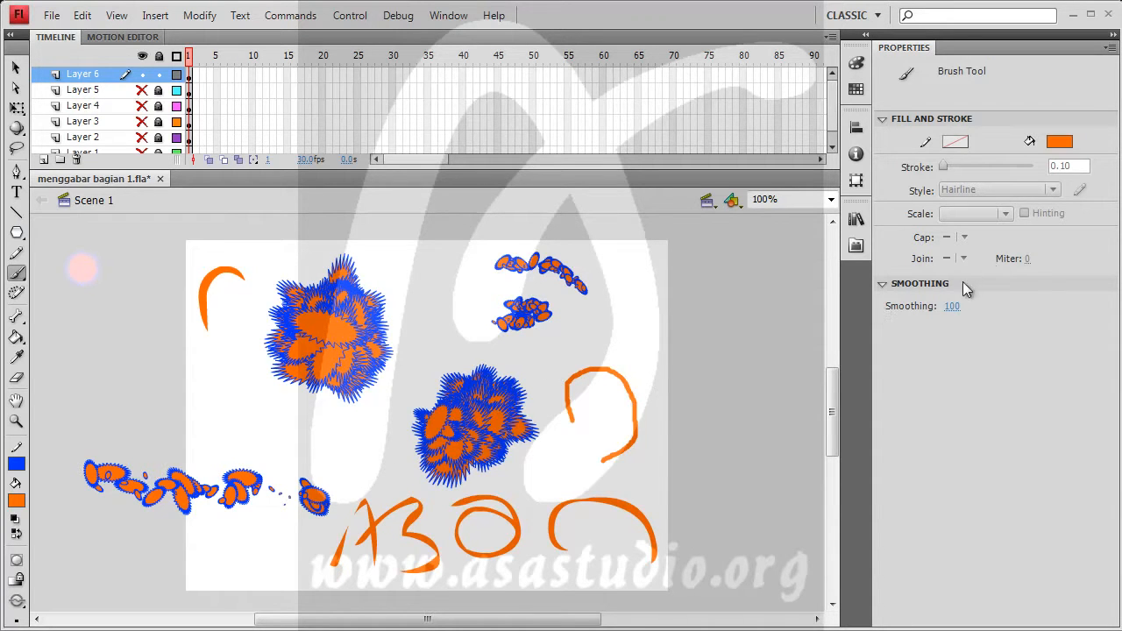
Set the brush smoothing to 90 and handwrite "asa studio" in orange on the pasteboard beyond the stage's right edge
left_click_drag(954, 308, 942, 370)
left_click_drag(538, 621, 654, 621)
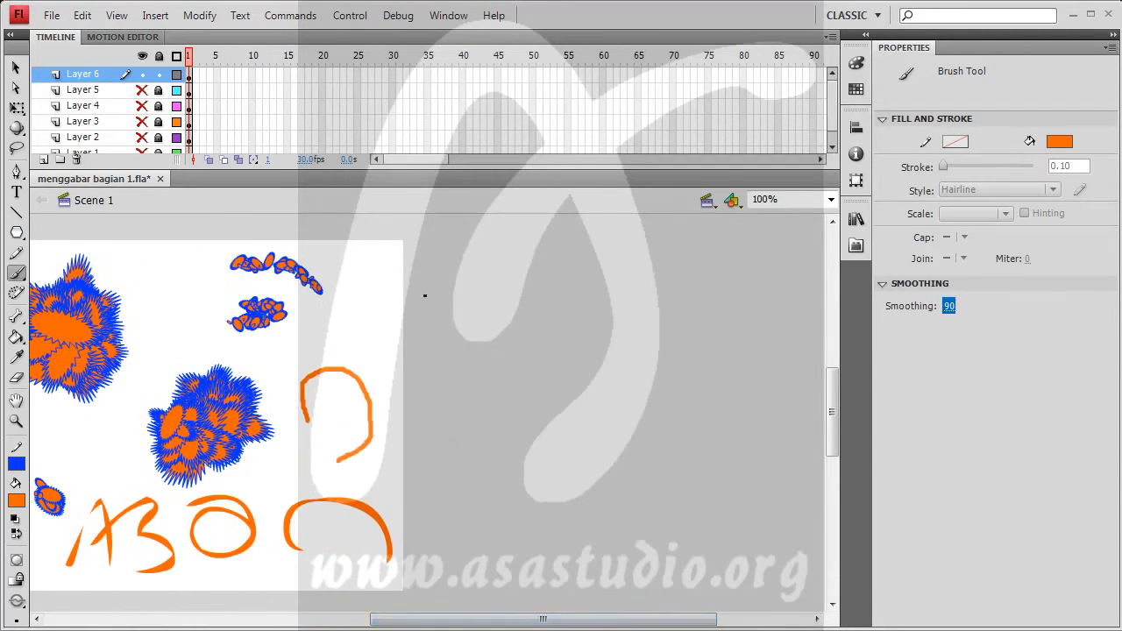
mouse_move(411, 296)
left_mouse_down()
mouse_move(406, 339)
mouse_move(471, 291)
mouse_move(467, 312)
mouse_move(493, 324)
mouse_move(456, 338)
left_mouse_up()
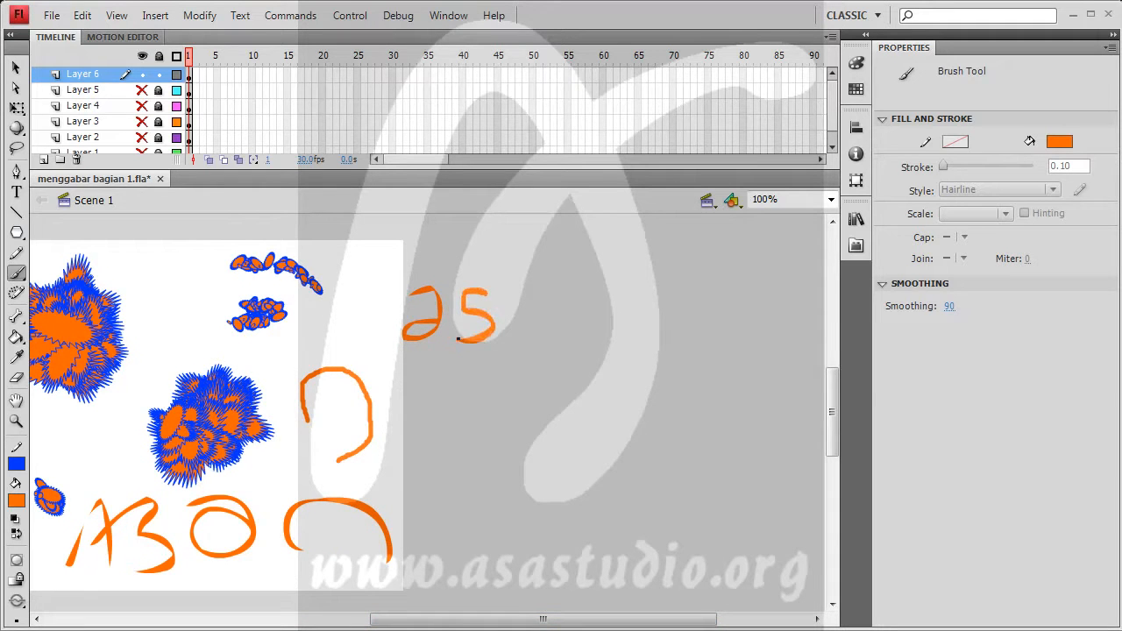
mouse_move(514, 302)
left_mouse_down()
mouse_move(530, 282)
mouse_move(504, 326)
mouse_move(559, 321)
left_mouse_up()
mouse_move(457, 378)
left_mouse_down()
mouse_move(444, 383)
mouse_move(450, 430)
left_mouse_up()
mouse_move(484, 363)
left_mouse_down()
mouse_move(483, 400)
mouse_move(531, 430)
left_mouse_up()
mouse_move(471, 387)
left_mouse_down()
mouse_move(511, 389)
mouse_move(554, 428)
mouse_move(576, 405)
mouse_move(577, 382)
mouse_move(635, 413)
mouse_move(644, 338)
left_mouse_up()
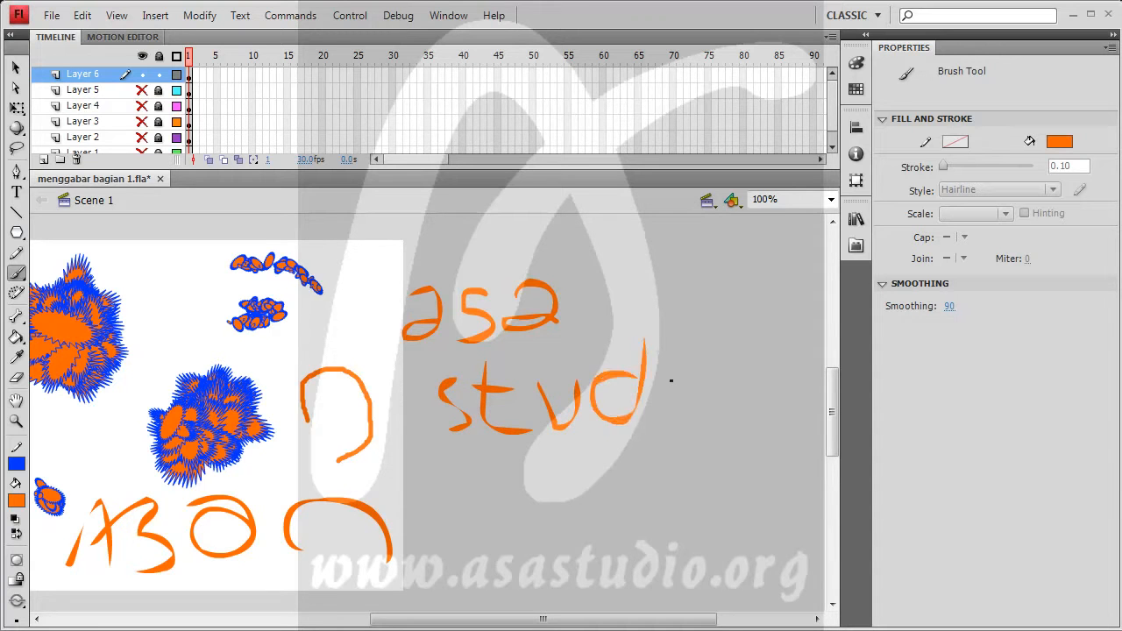
left_click_drag(663, 384, 663, 414)
mouse_move(706, 378)
left_mouse_down()
mouse_move(694, 390)
mouse_move(712, 376)
left_mouse_up()
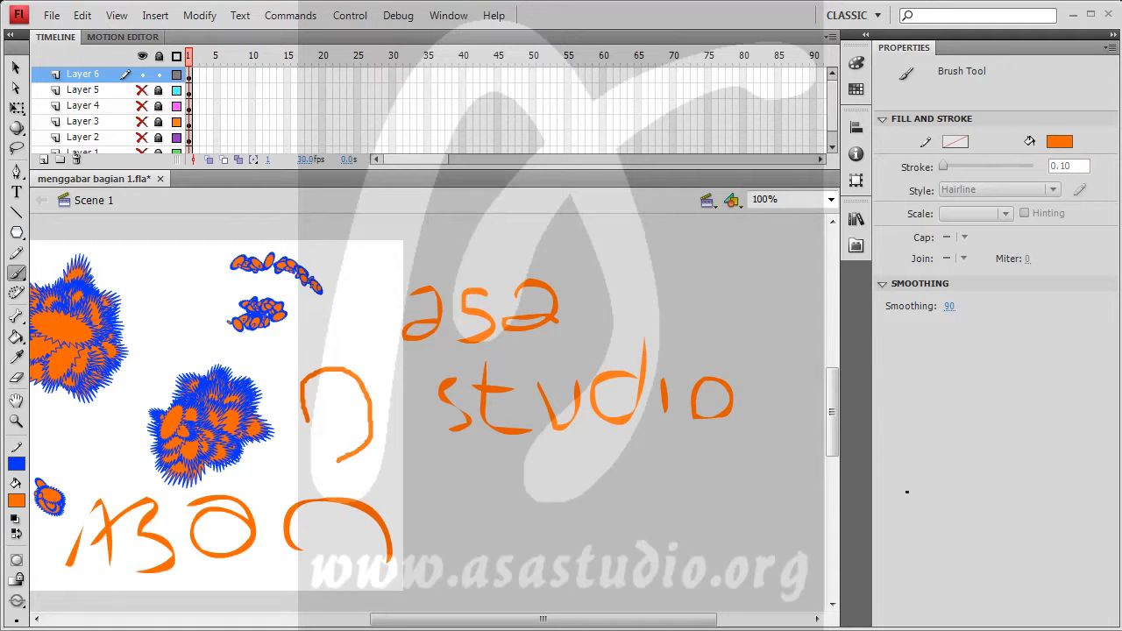
Set the brush smoothing to 37, keeping the Brush tool active
left_click_drag(576, 619, 469, 625)
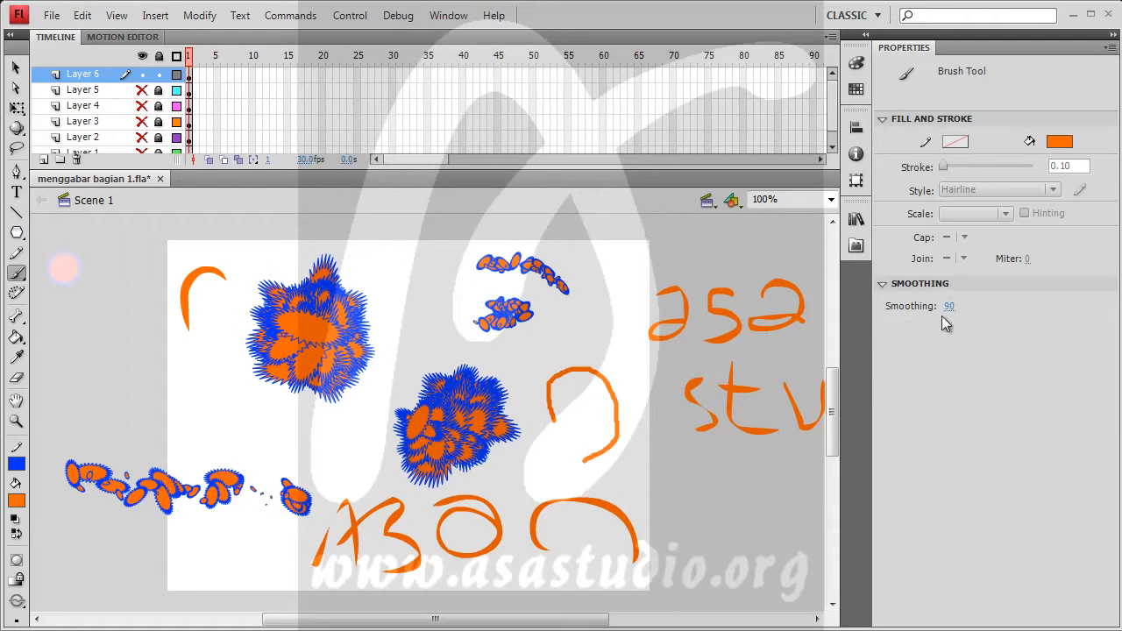
left_click_drag(949, 311, 900, 308)
right_click(686, 290)
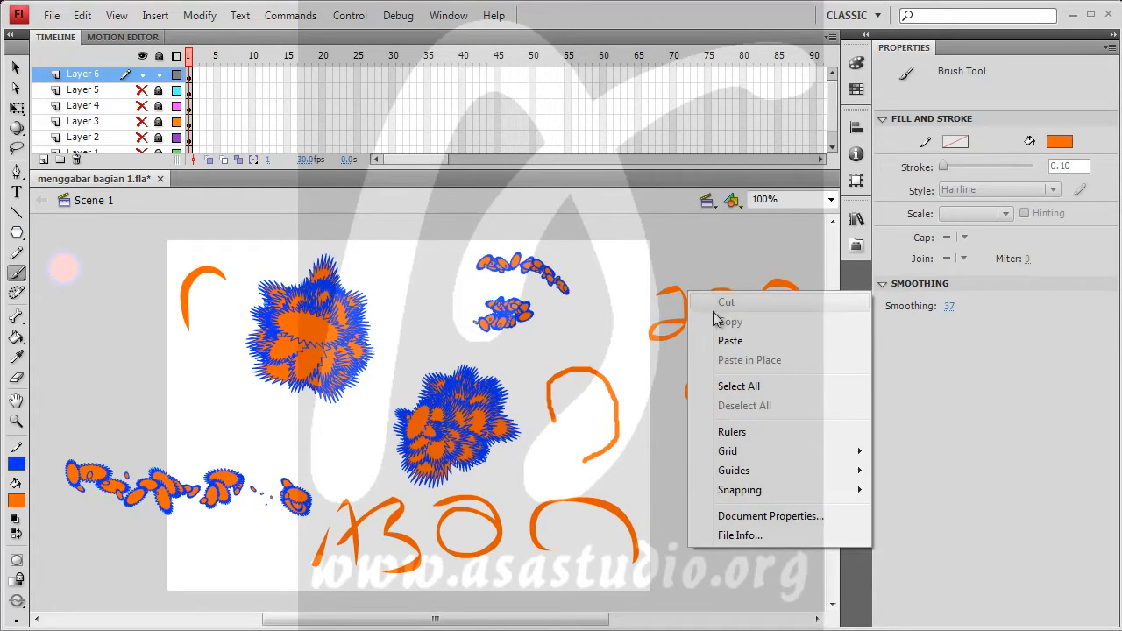
left_click_drag(16, 273, 62, 273)
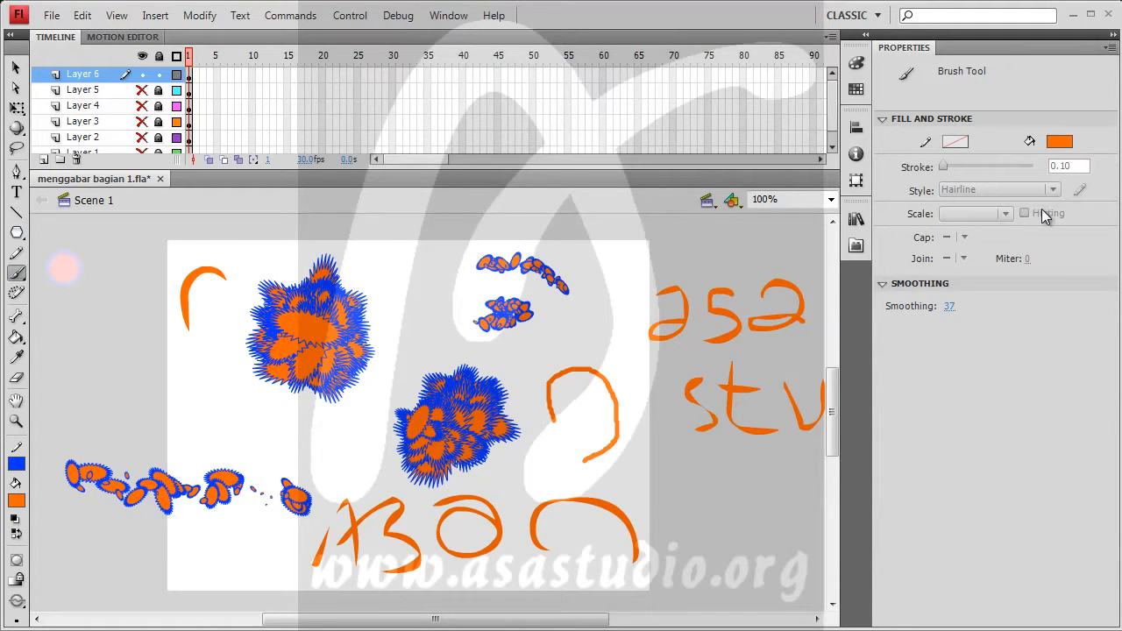
left_click(449, 16)
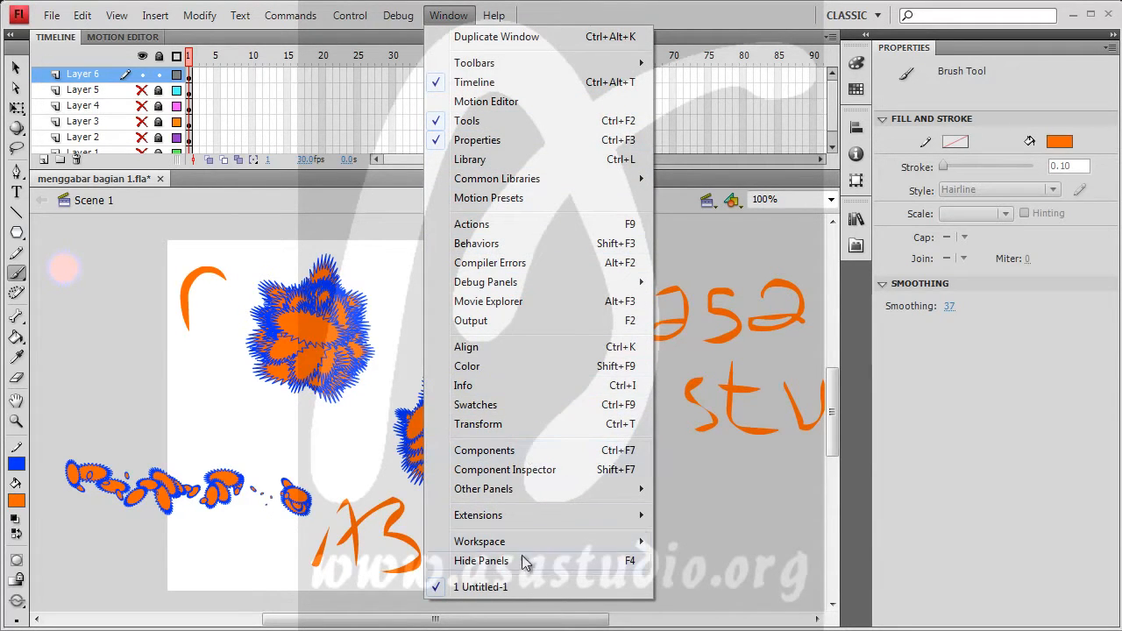
left_click(936, 400)
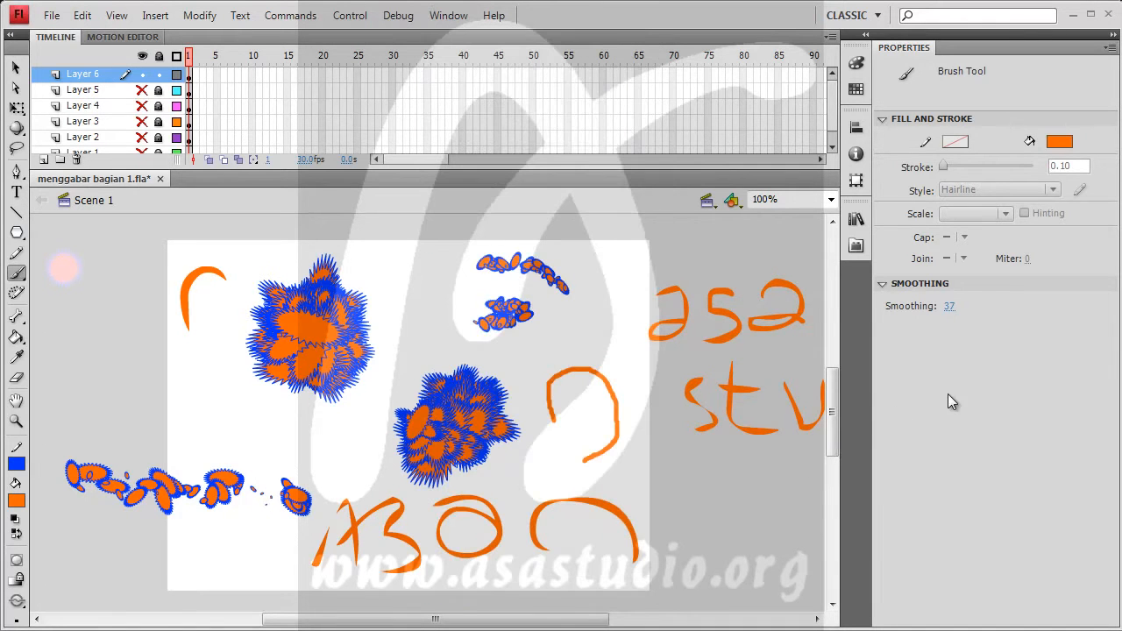
Set the brush smoothing to 50 and paint three orange arcs, two near the stage's upper-right edge and one at its upper middle
left_click(949, 306)
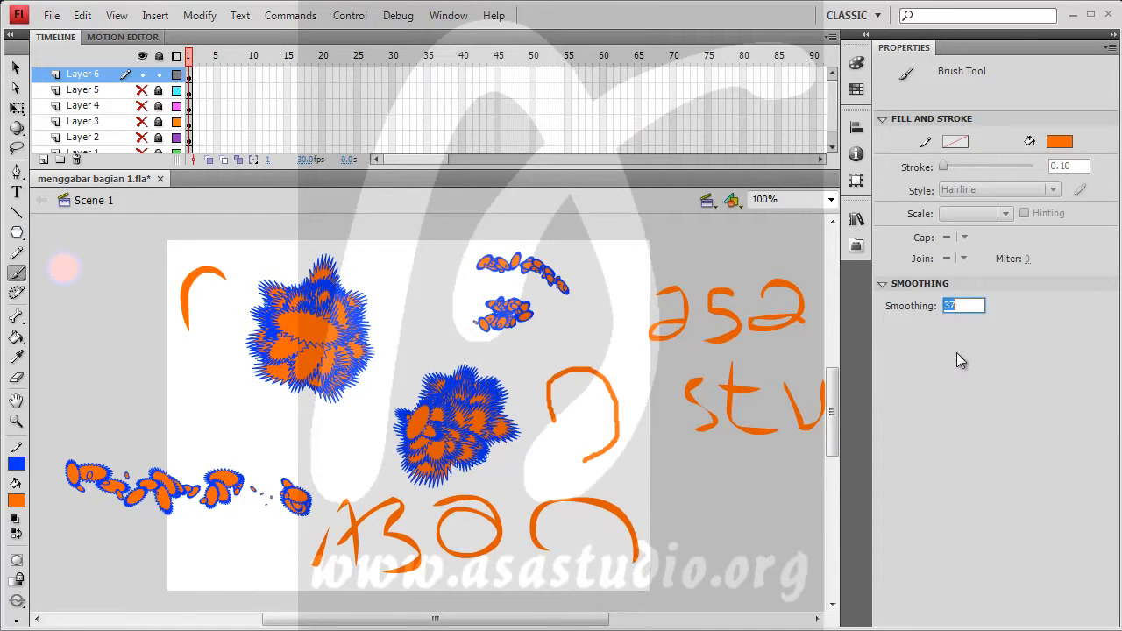
type("50")
mouse_move(564, 328)
left_mouse_down()
mouse_move(617, 303)
mouse_move(622, 313)
left_mouse_up()
mouse_move(592, 265)
left_mouse_down()
mouse_move(640, 236)
mouse_move(687, 254)
left_mouse_up()
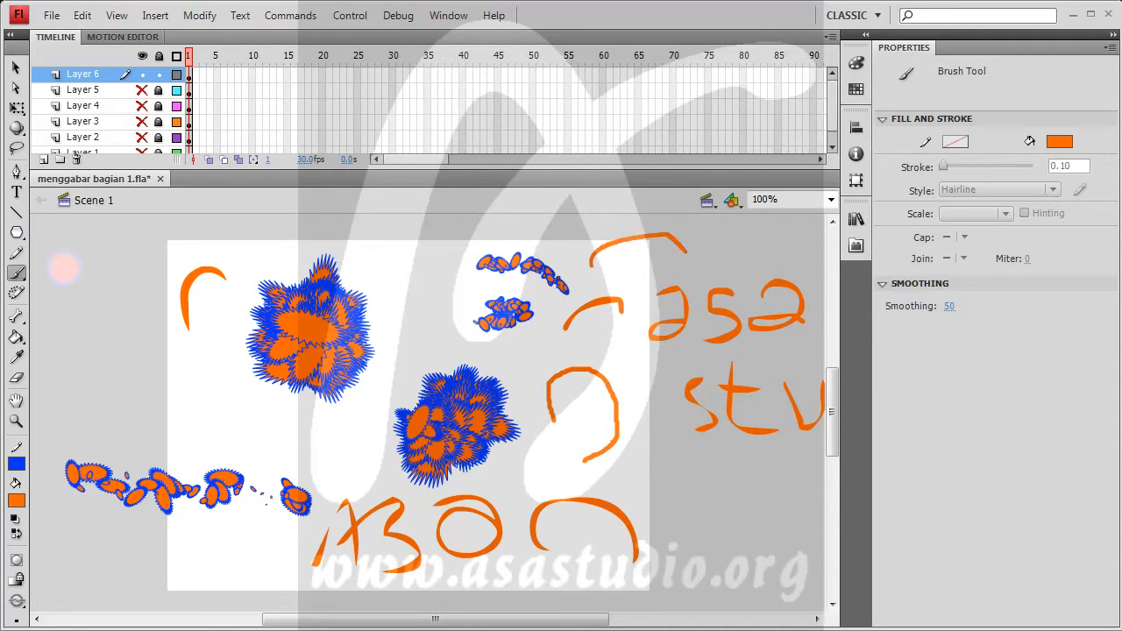
left_click_drag(418, 237, 403, 316)
Switch to the Spray Brush, hide and lock Layer 6, and add a new layer above it
key("b")
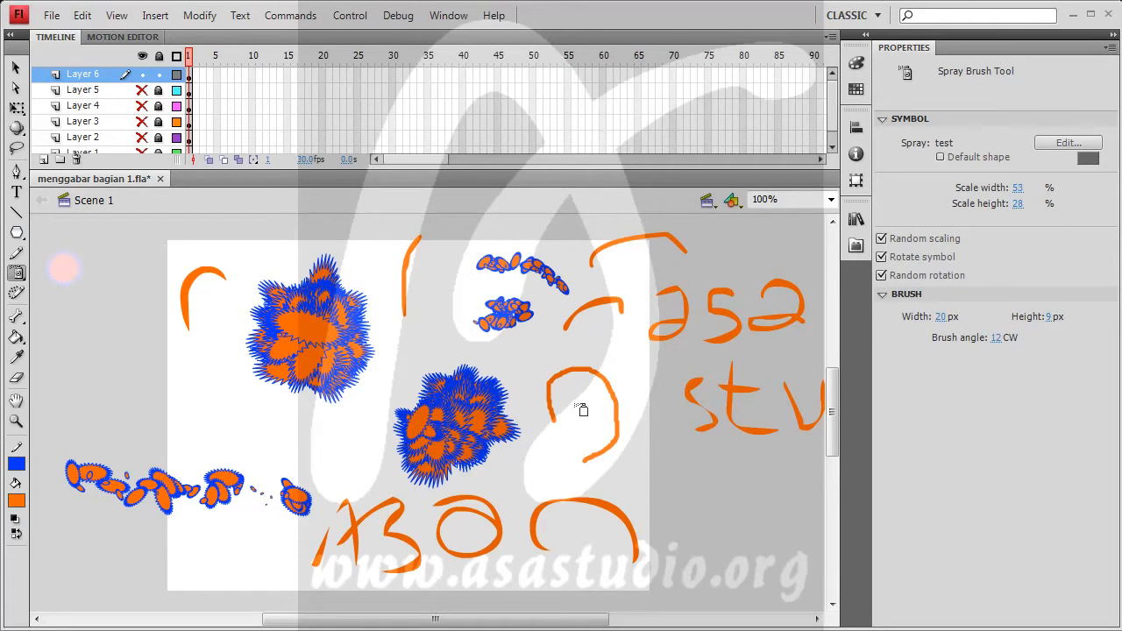
left_click(142, 76)
left_click(159, 75)
left_click(43, 160)
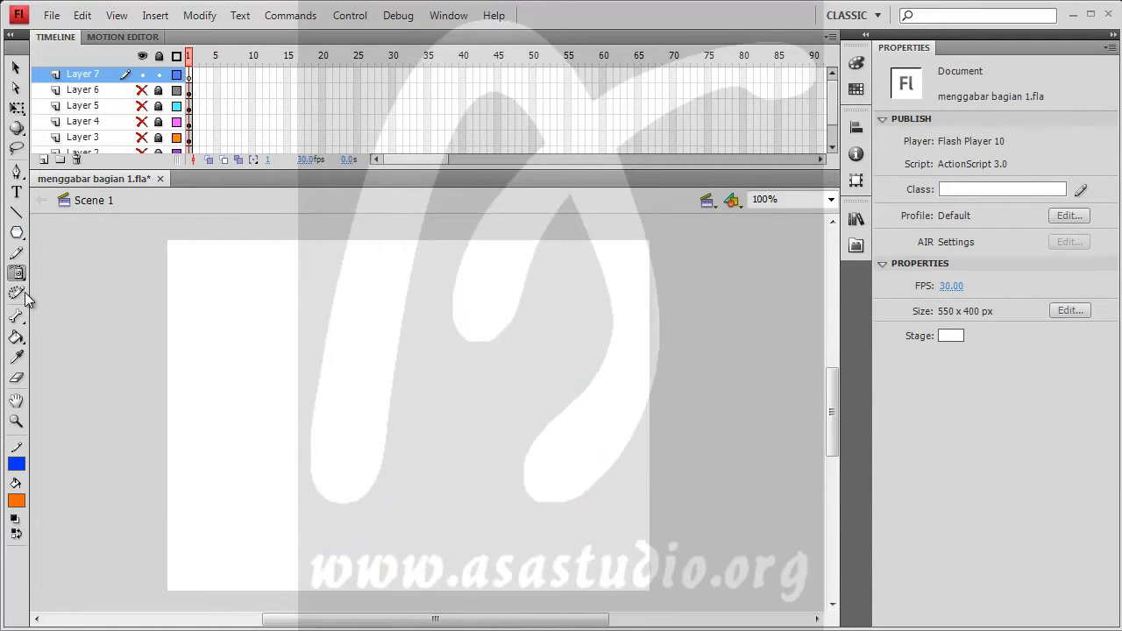
Fill the stage on the new layer with the Deco tool's default Vine Fill pattern and select the resulting group
left_click(17, 294)
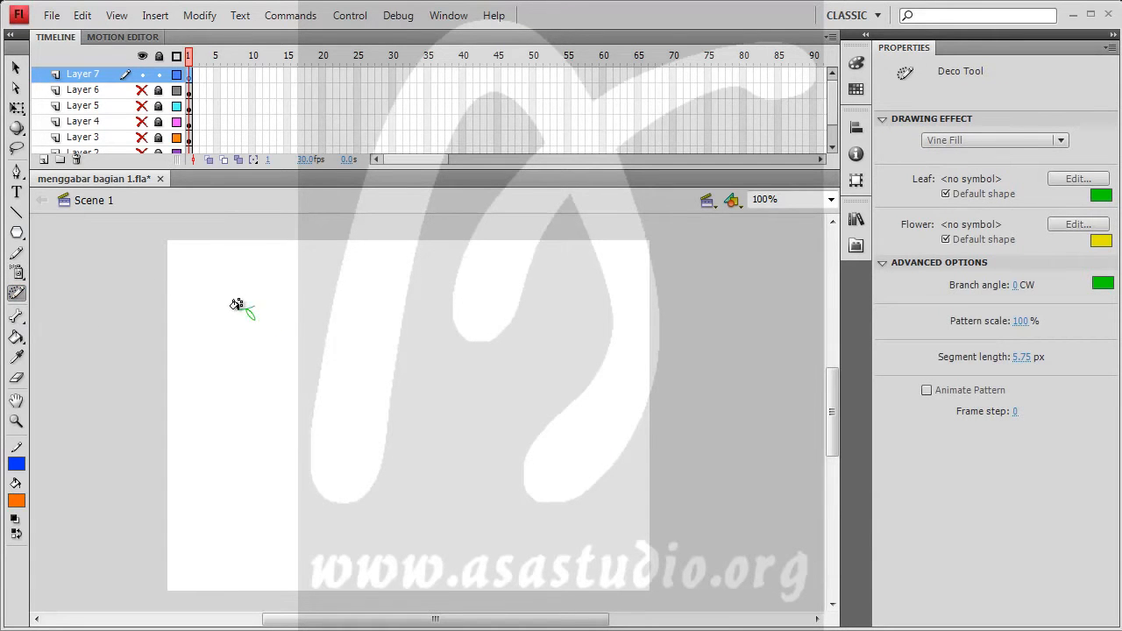
left_click(278, 307)
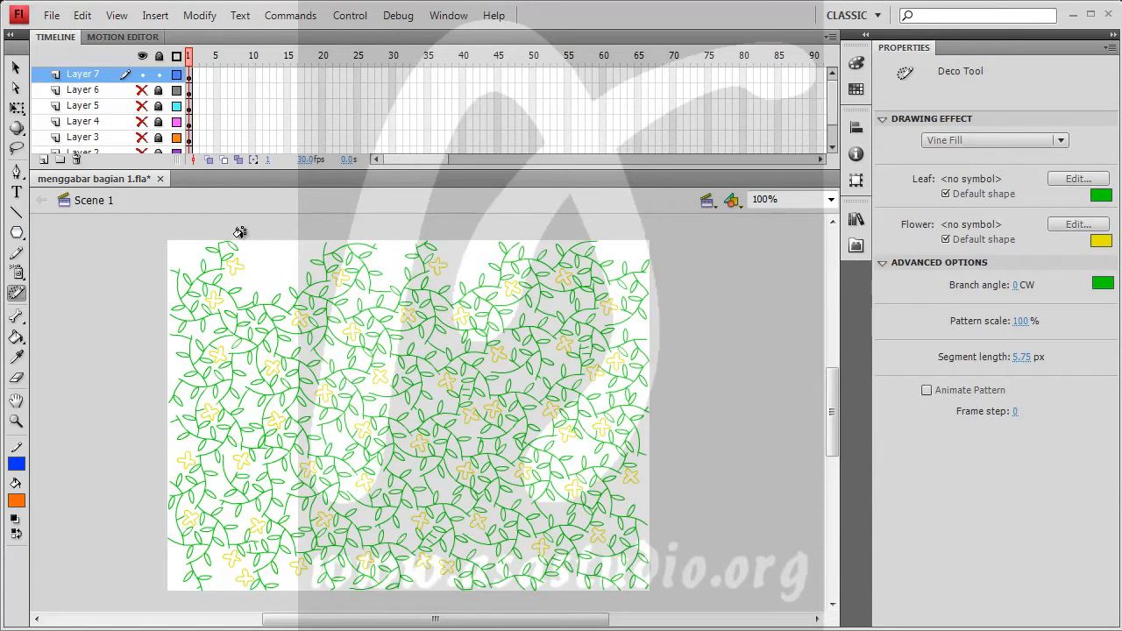
left_click(17, 68)
left_click(200, 277)
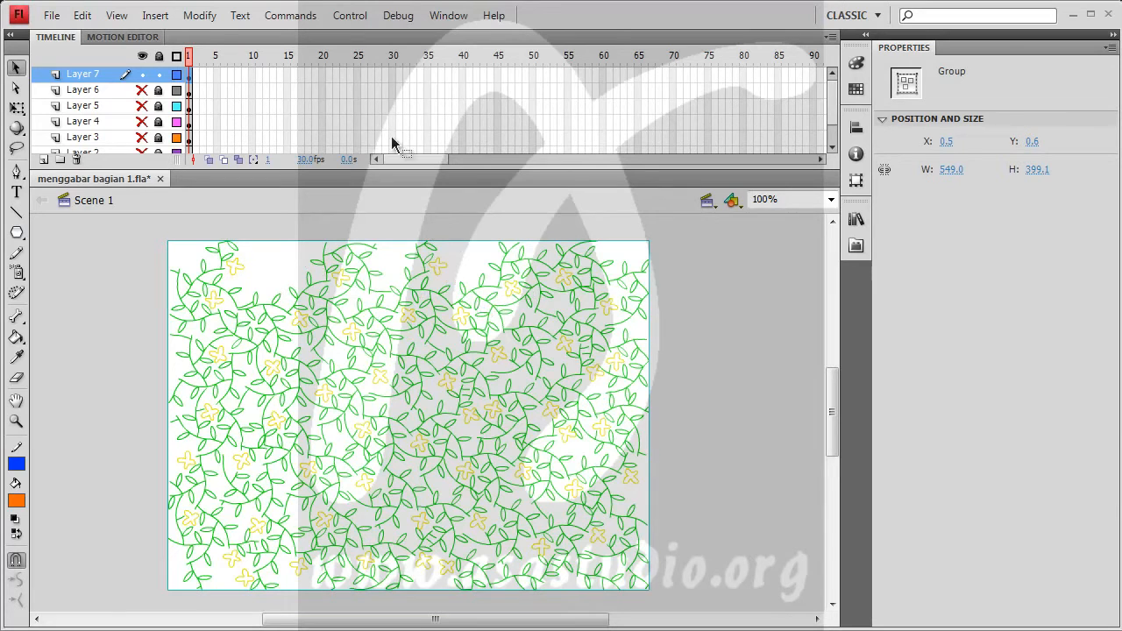
Test the movie to see how the hidden layers are rendered, and close the preview
left_click(348, 15)
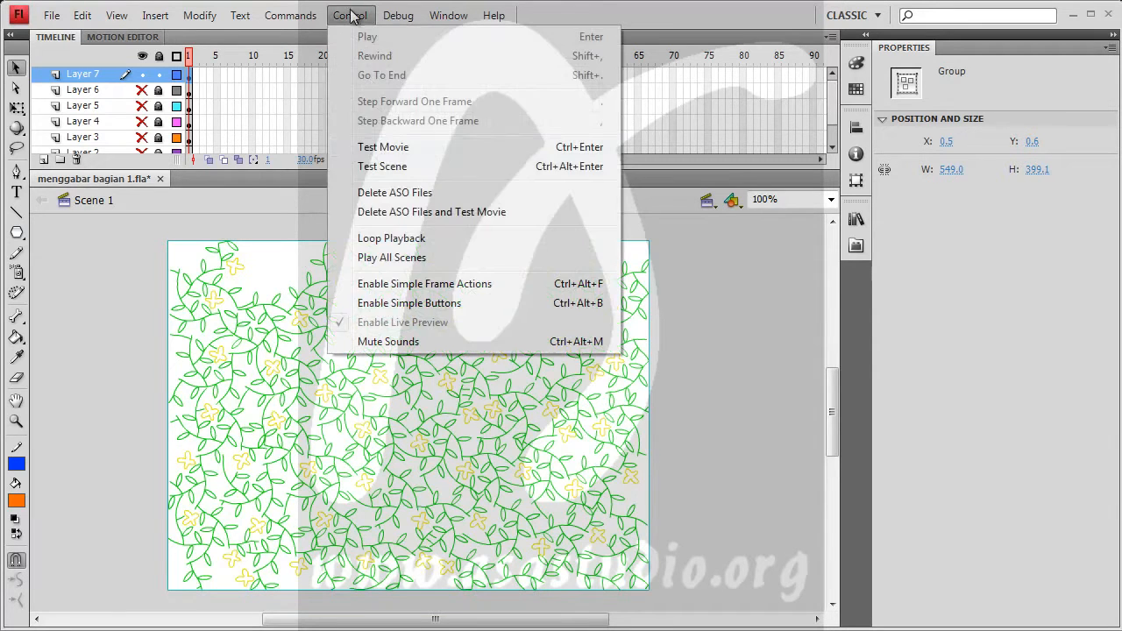
left_click(387, 147)
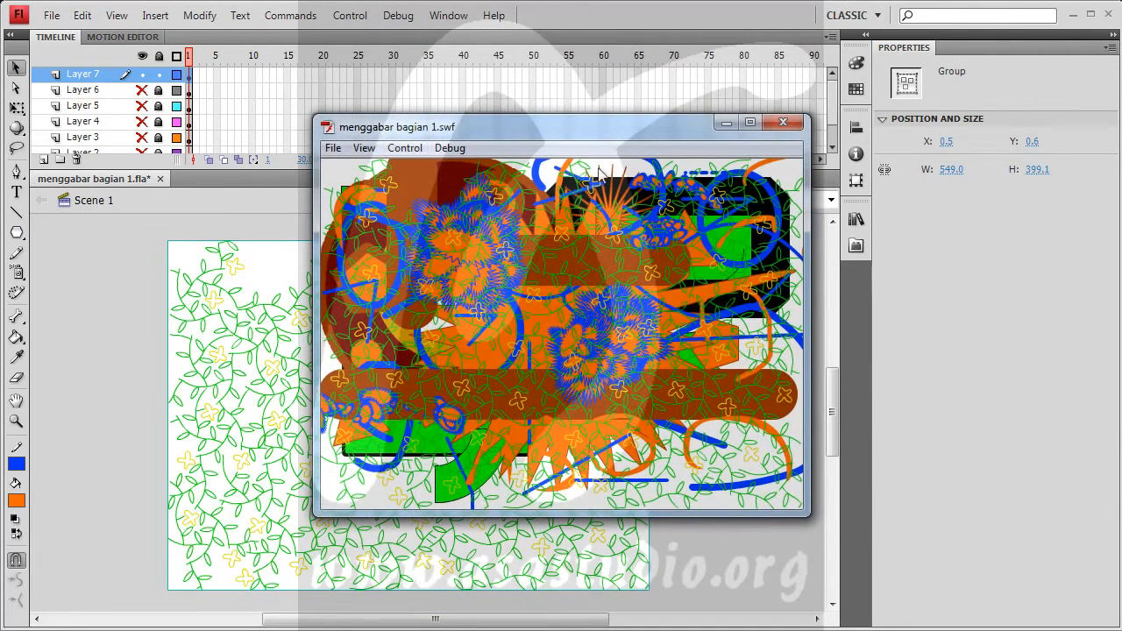
left_click_drag(598, 136, 450, 155)
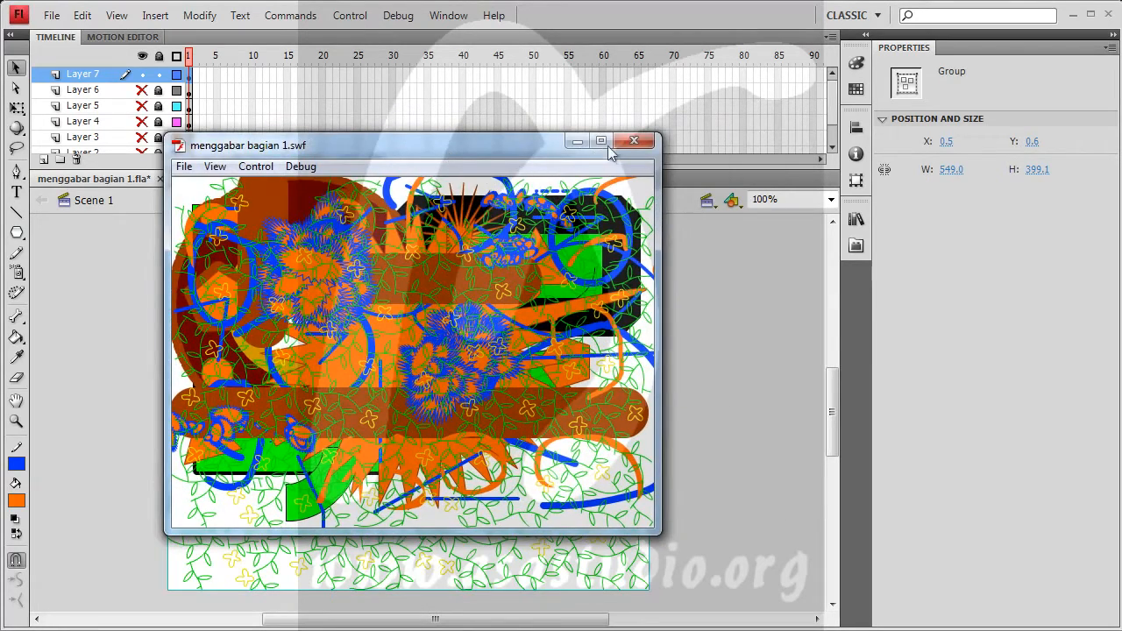
left_click(646, 142)
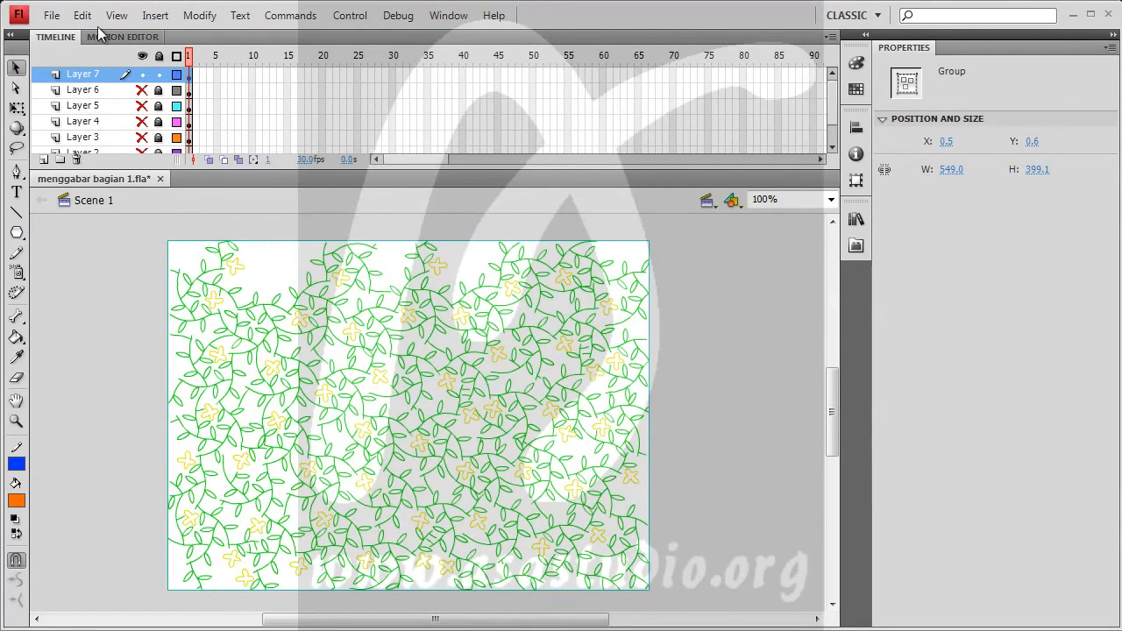
Exclude hidden layers from the exported SWF in the Flash publish settings
left_click(49, 18)
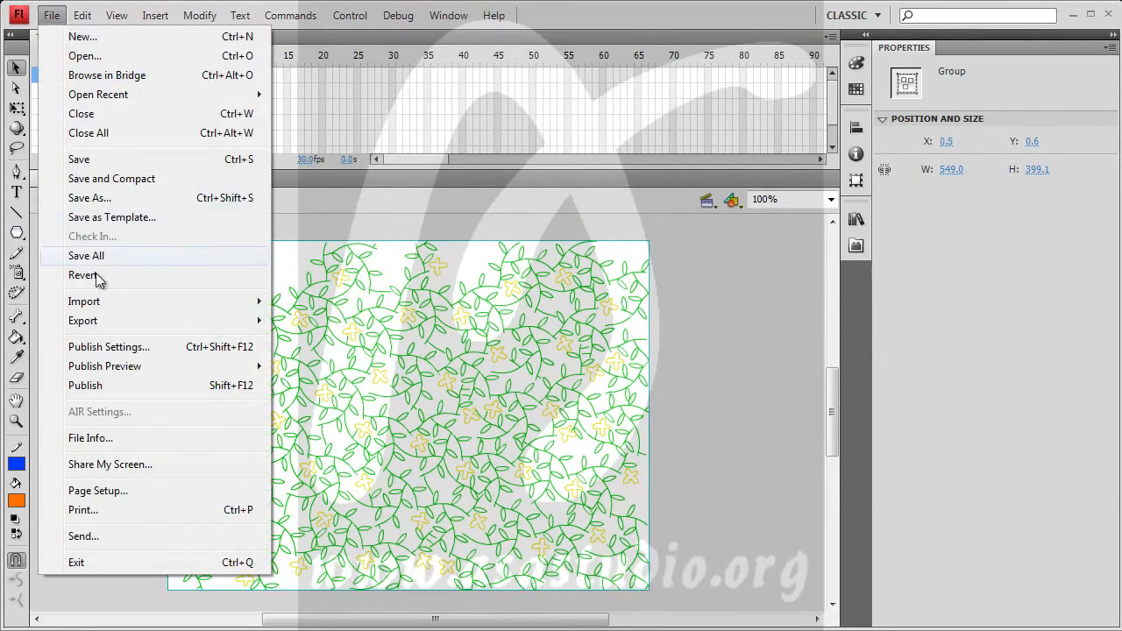
left_click(91, 348)
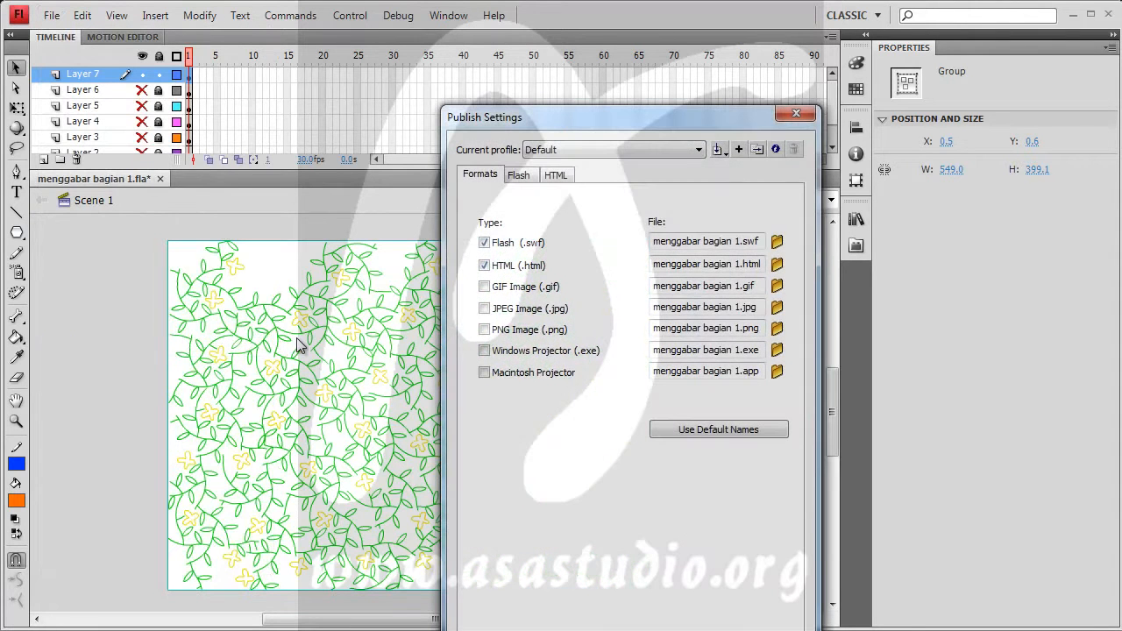
left_click(519, 178)
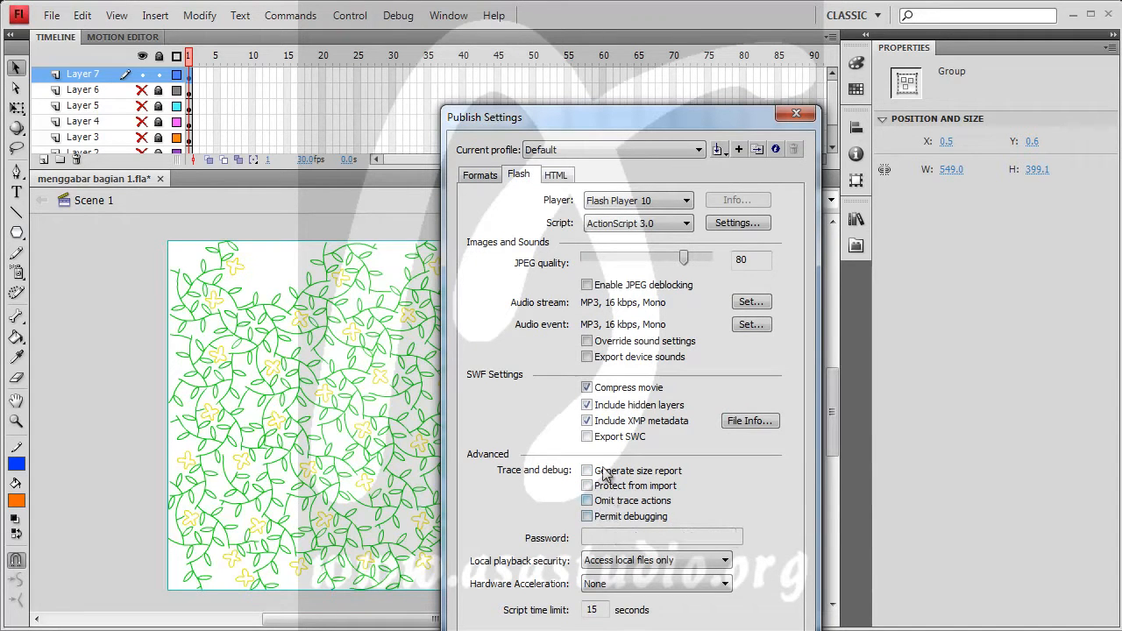
left_click(587, 405)
key("Return")
Test the movie again with hidden layers excluded and close the preview
left_click(349, 16)
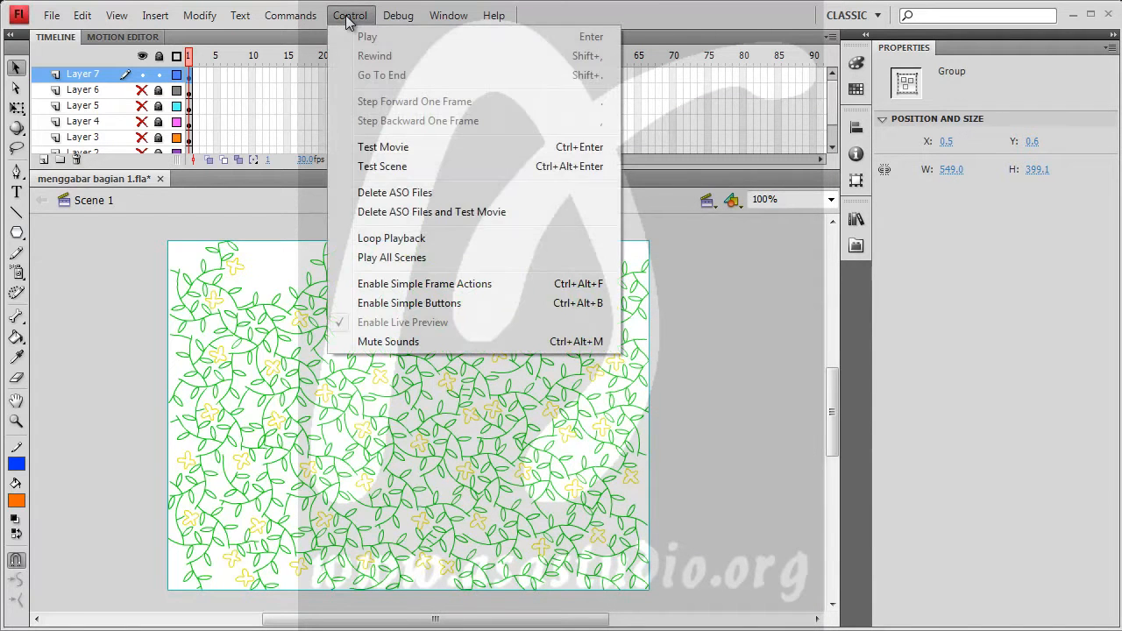
left_click(382, 148)
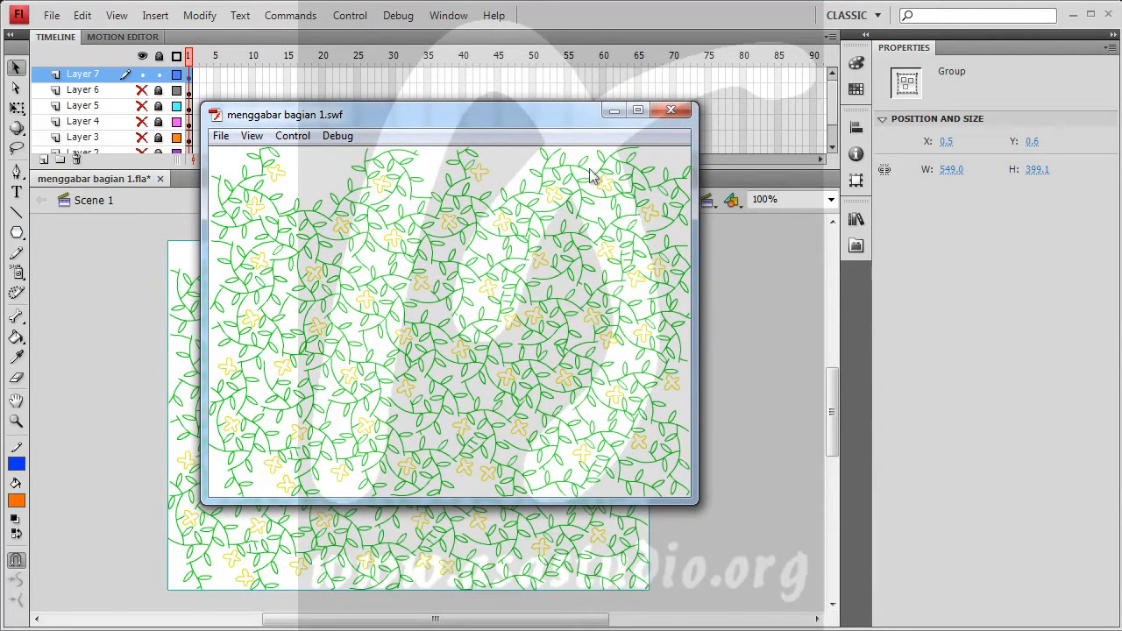
left_click(671, 108)
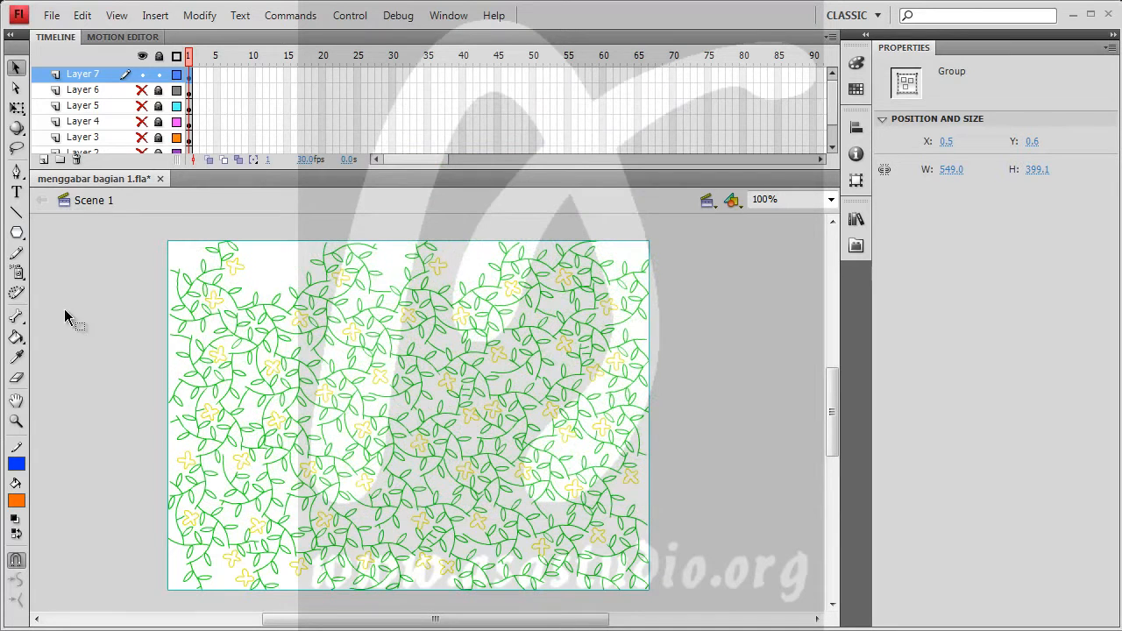
Review the Deco tool's drawing effects and delete the vine pattern from frame 1 of Layer 7
left_click(18, 294)
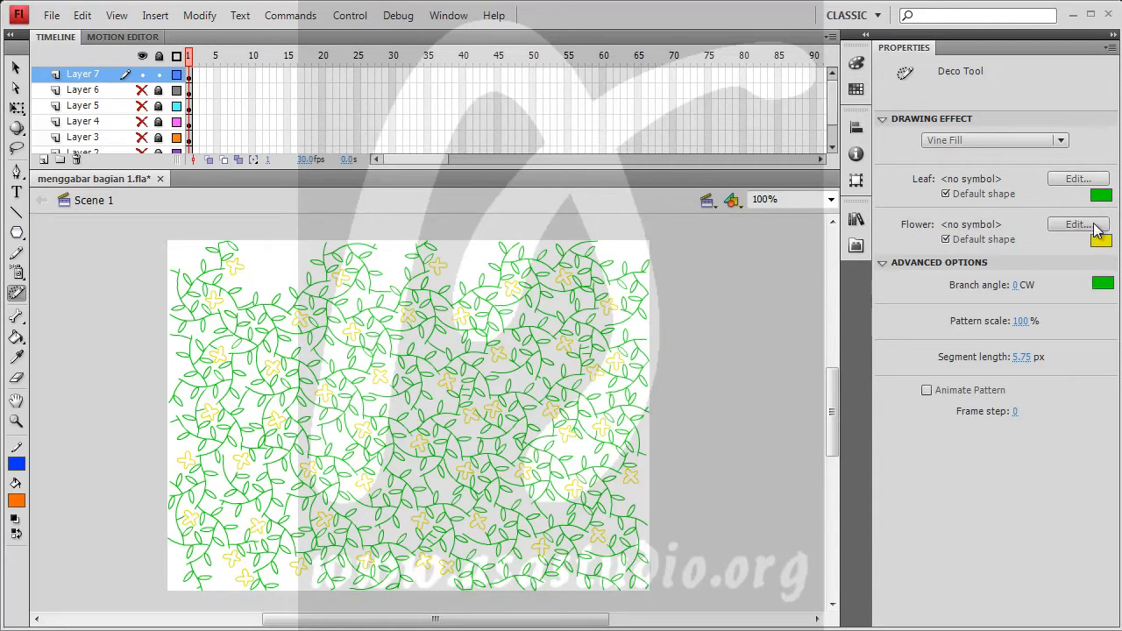
left_click(1020, 141)
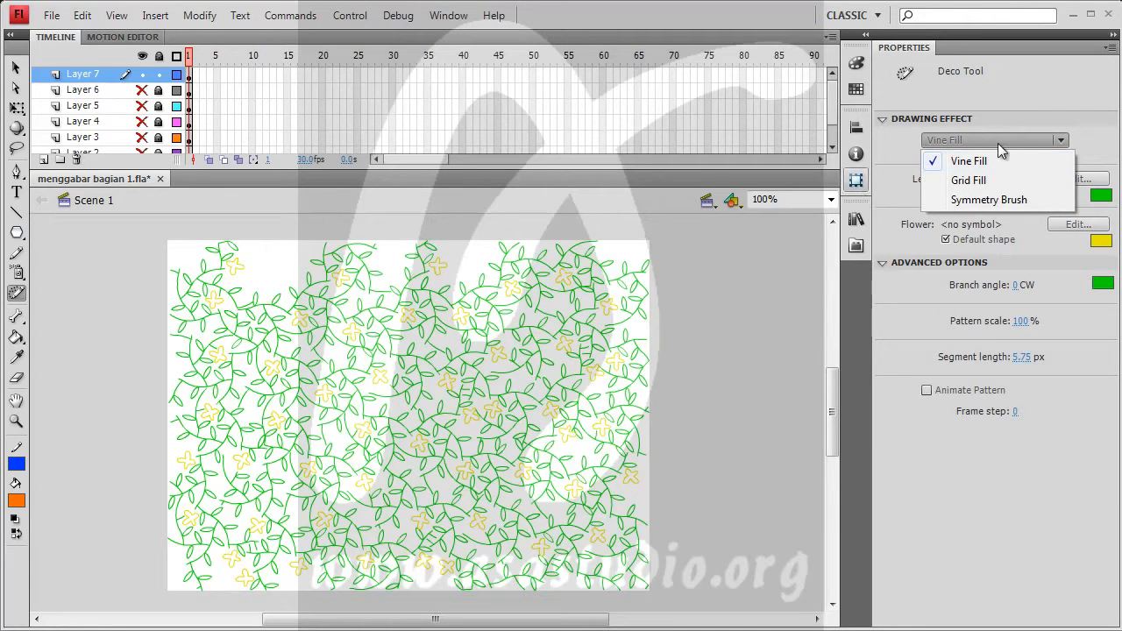
left_click(188, 75)
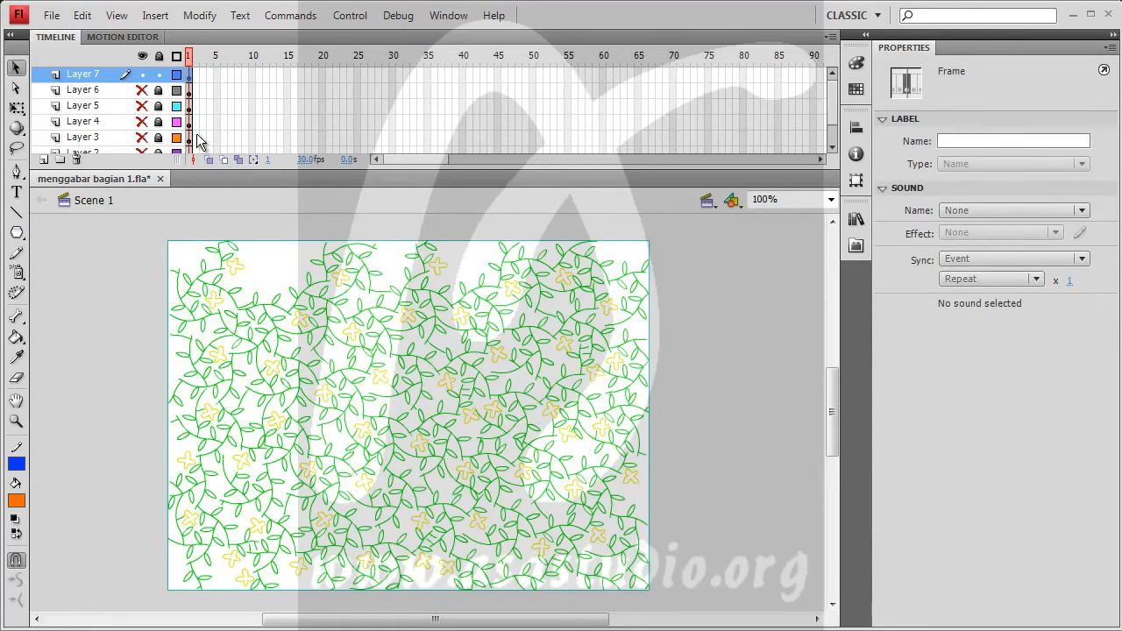
key("Delete")
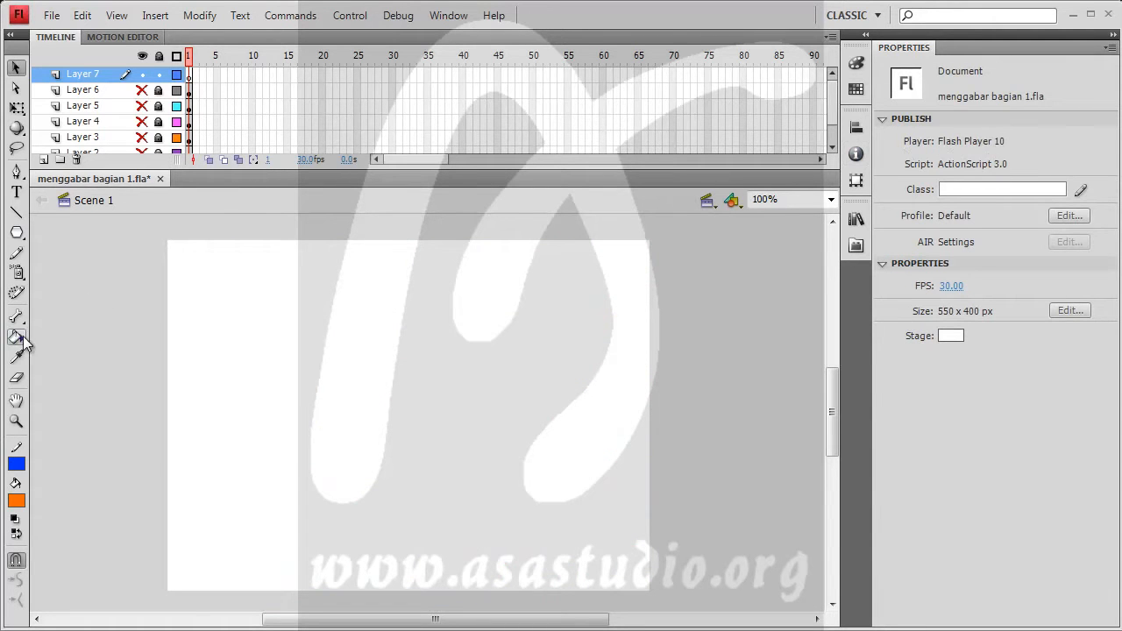
Fill the empty stage with the Deco tool's Grid Fill using the default black shape, and undo the fill
left_click(17, 293)
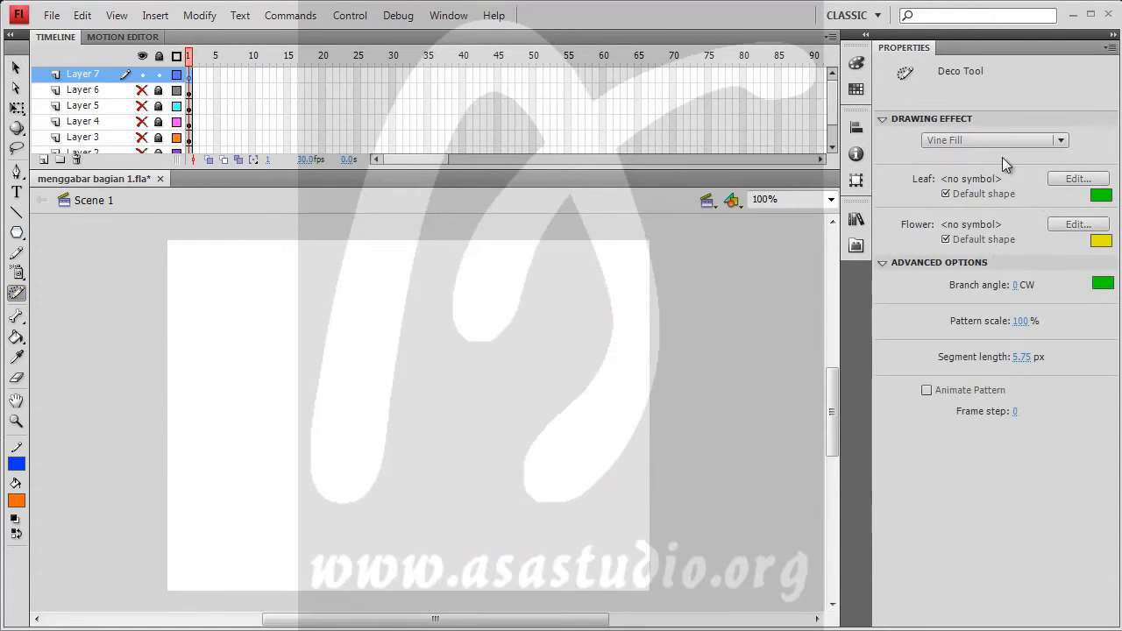
left_click(997, 145)
left_click(997, 166)
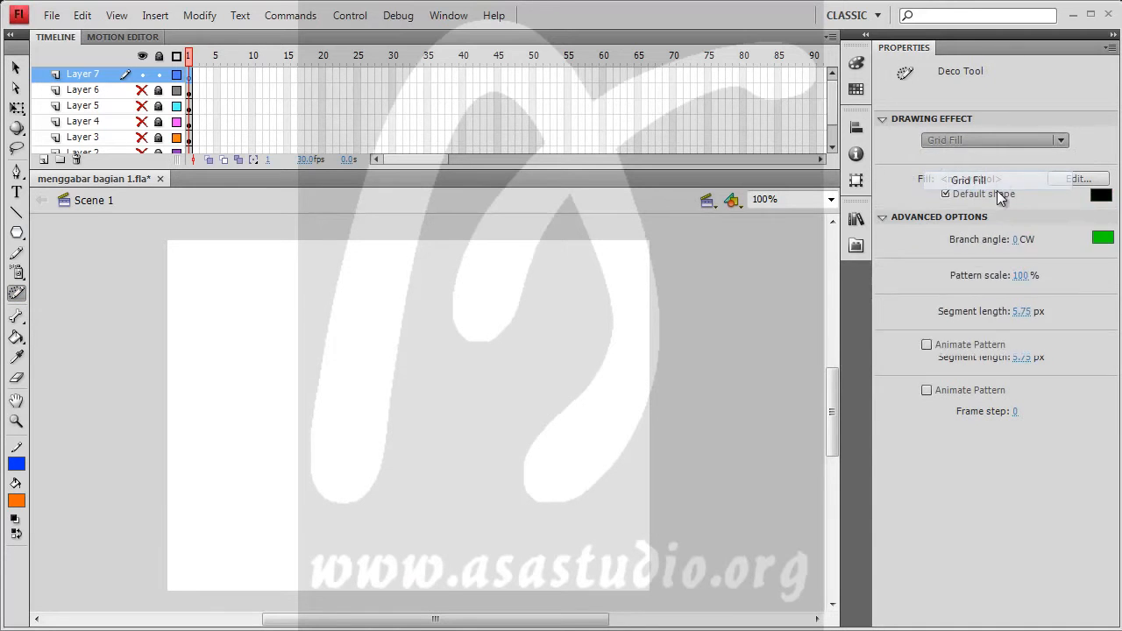
left_click(299, 299)
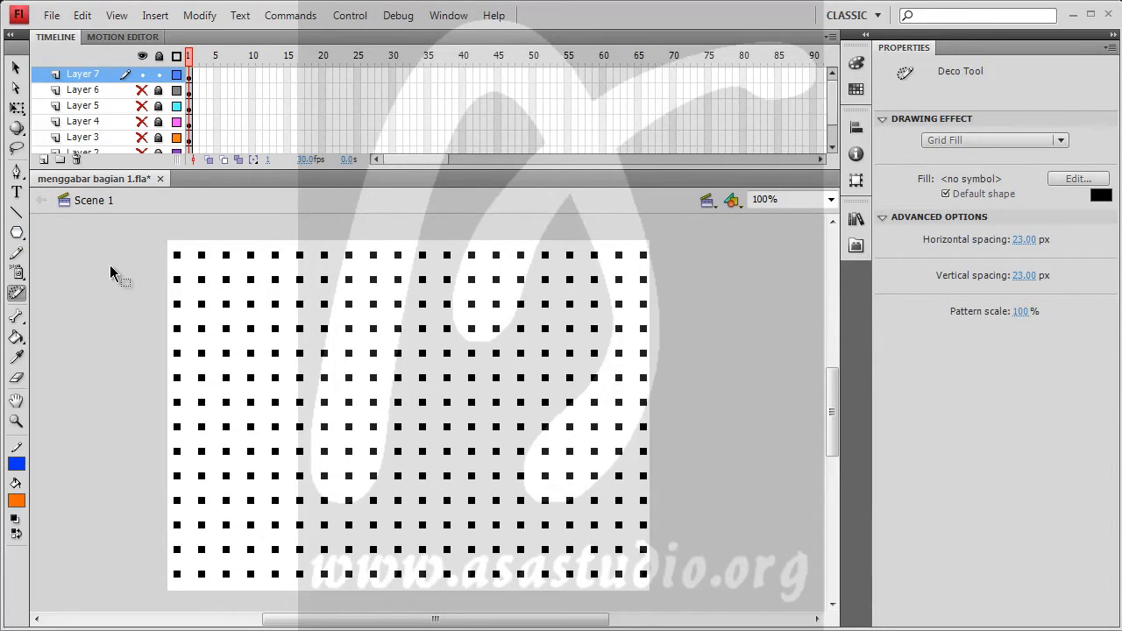
key("ctrl+z")
key("v")
Set the Grid Fill pattern scale to 50%, fill the stage with the grid, and undo the fill
left_click(17, 293)
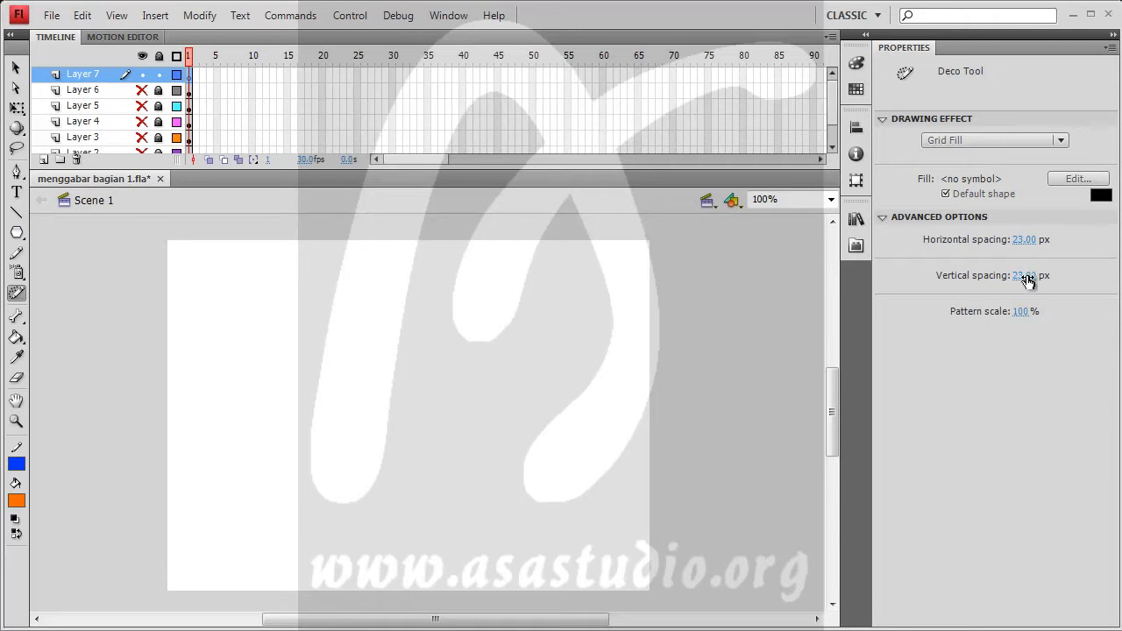
left_click_drag(1019, 312, 999, 312)
left_click(328, 354)
key("v")
key("ctrl+z")
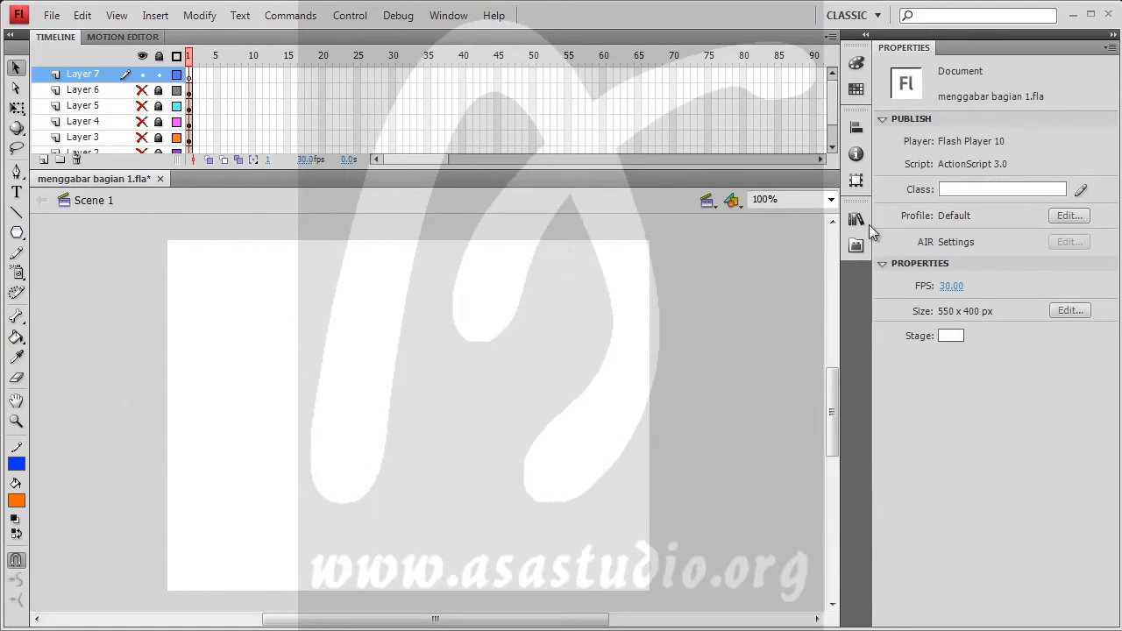
Switch the Deco tool to Symmetry Brush in Rotate Around mode and place three rings of default black squares around the stage centre
left_click(17, 293)
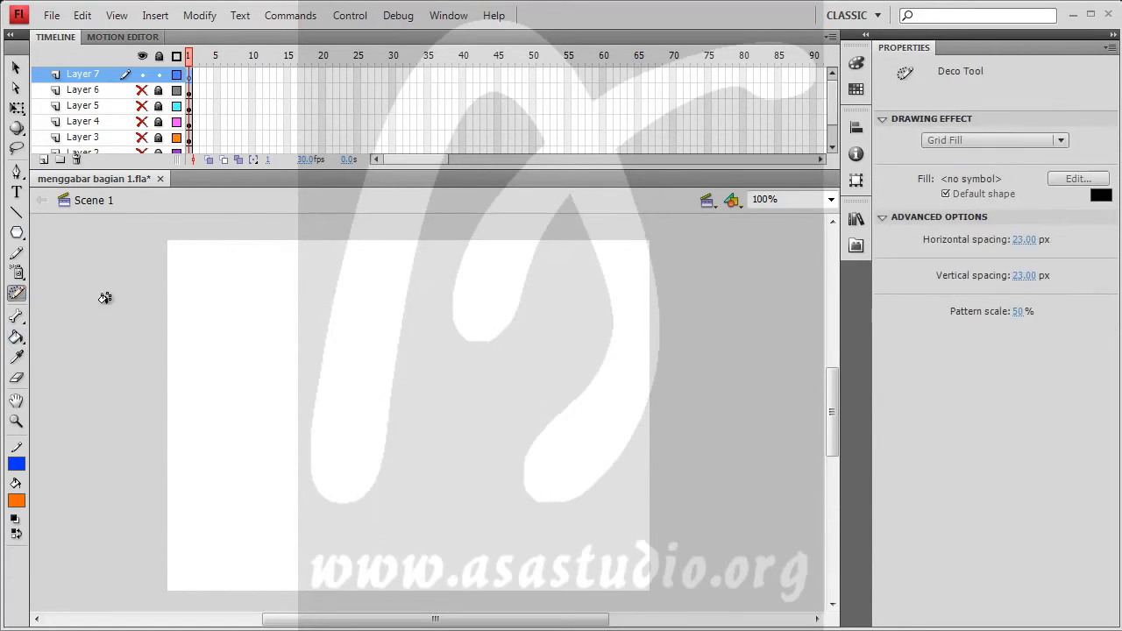
left_click(1039, 142)
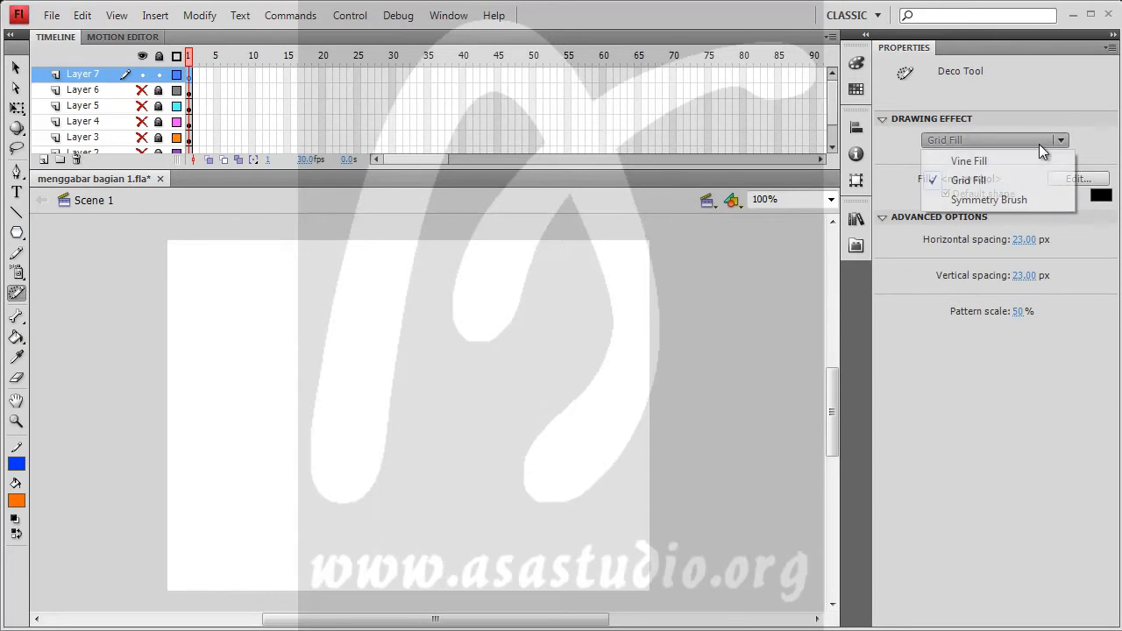
left_click(1037, 204)
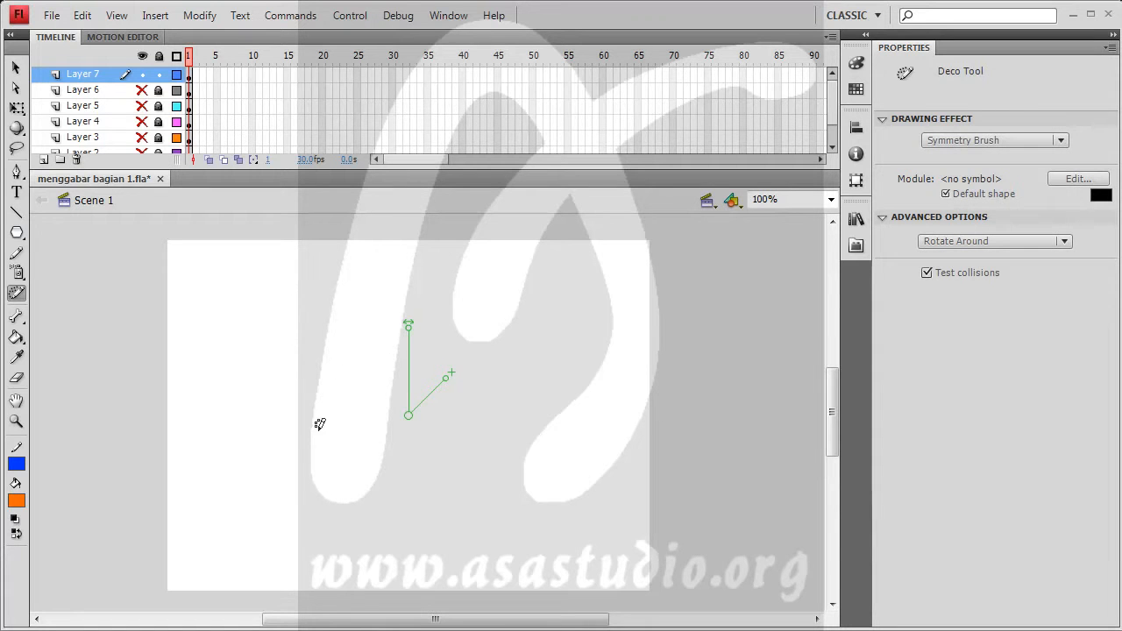
mouse_move(304, 443)
left_mouse_down()
mouse_move(231, 366)
mouse_move(286, 343)
mouse_move(212, 355)
left_mouse_up()
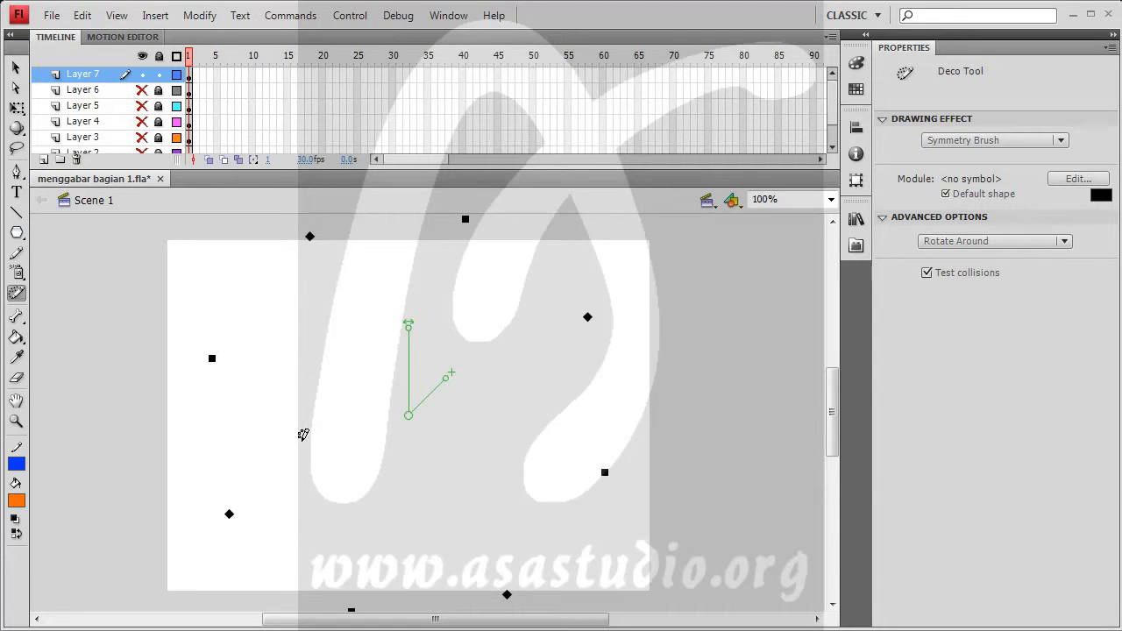
mouse_move(593, 387)
left_mouse_down()
mouse_move(578, 465)
mouse_move(499, 469)
left_mouse_up()
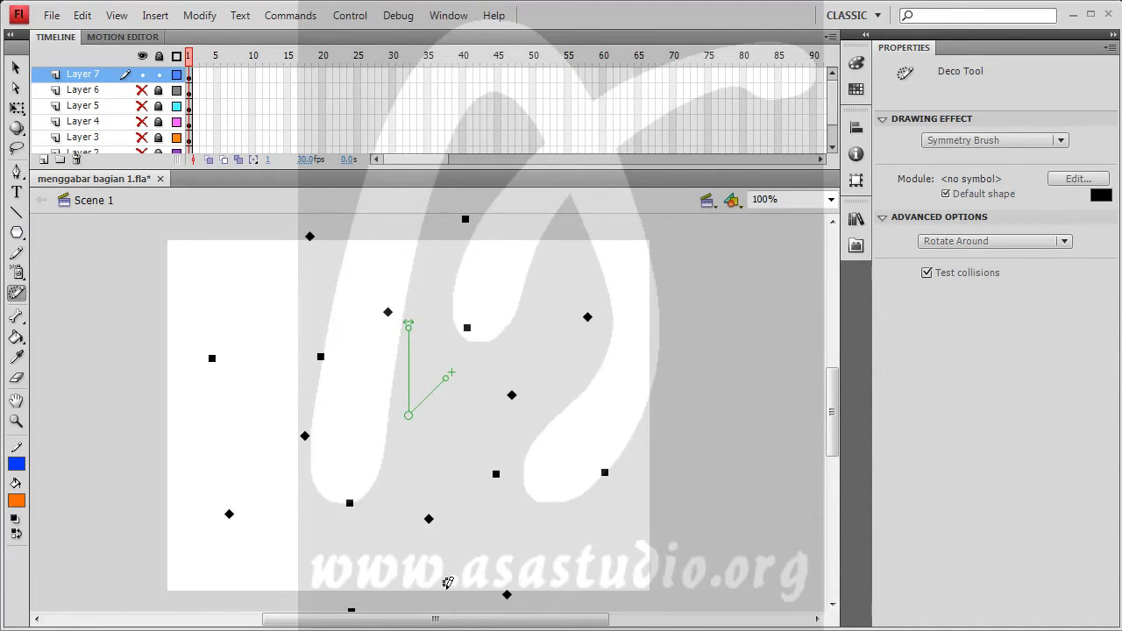
mouse_move(545, 338)
left_mouse_down()
mouse_move(571, 293)
mouse_move(544, 338)
left_mouse_up()
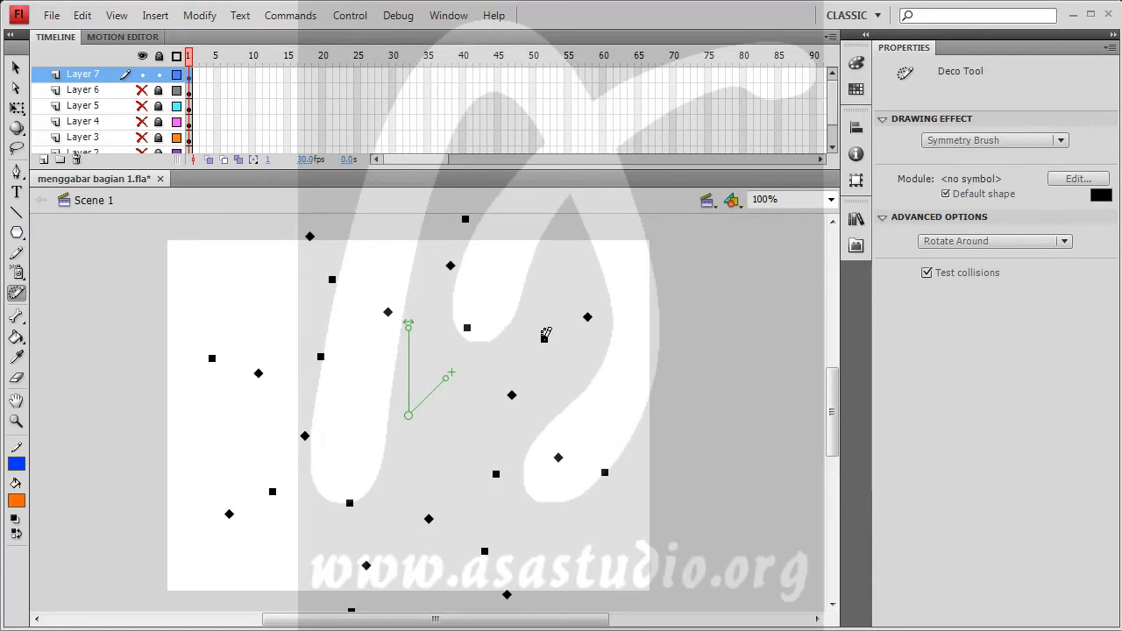
Place a pair of black squares with the Symmetry Brush in Reflect Across Line mode, and another pair in Reflect Across Point mode
left_click(1061, 242)
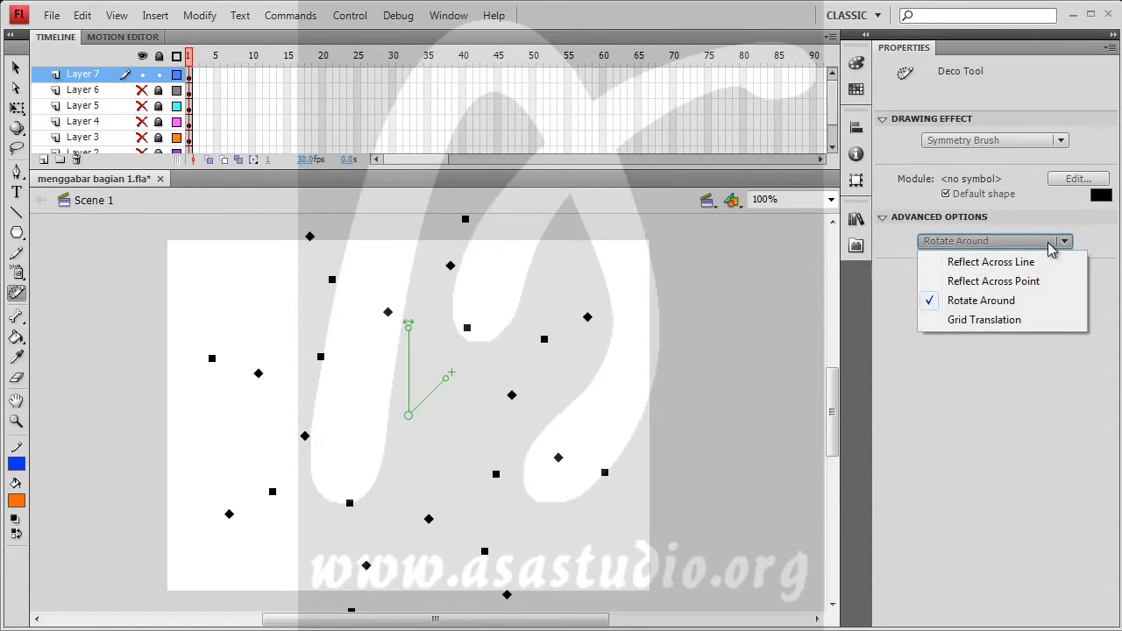
left_click(1053, 265)
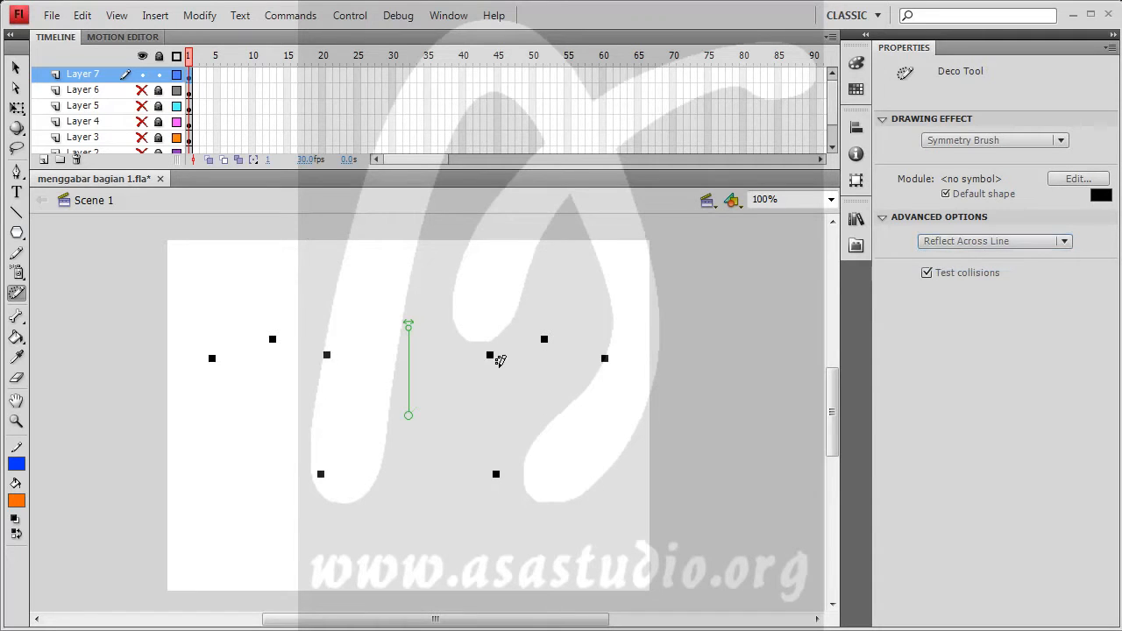
left_click(985, 242)
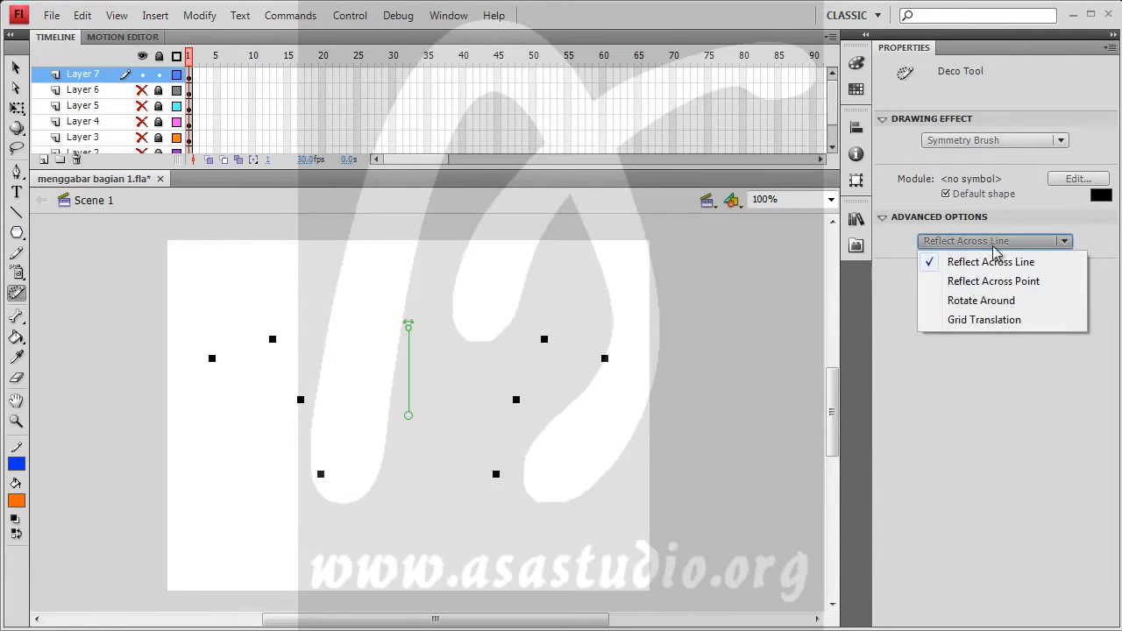
left_click(1004, 282)
left_click_drag(455, 336, 490, 299)
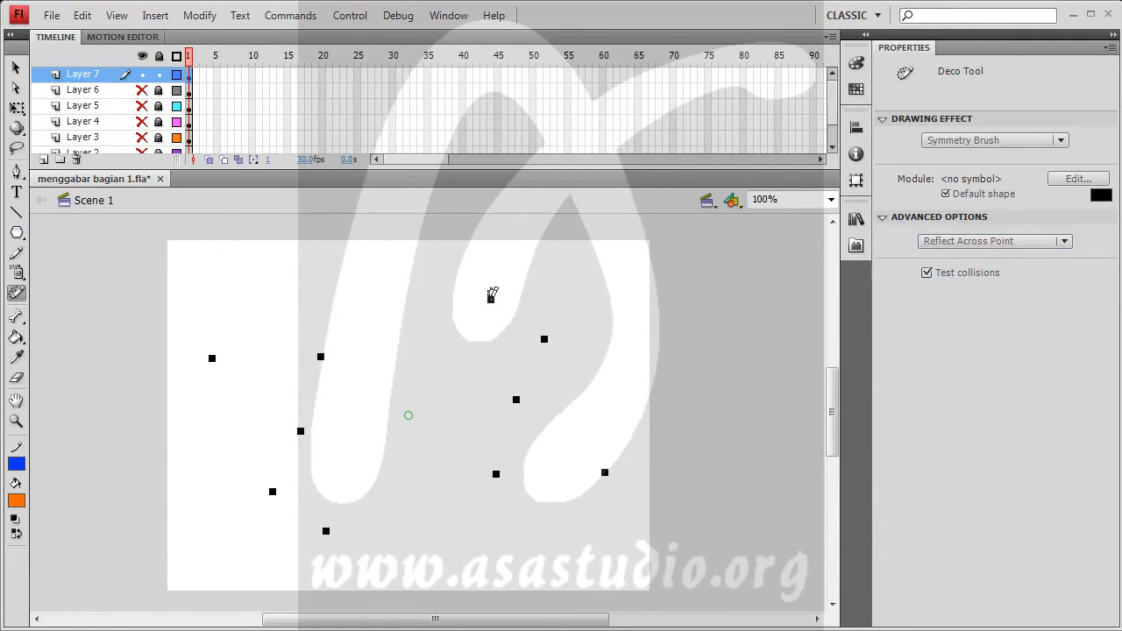
Place a block of black squares in Grid Translation mode, and delete all the artwork on frame 1 of Layer 7
left_click(989, 242)
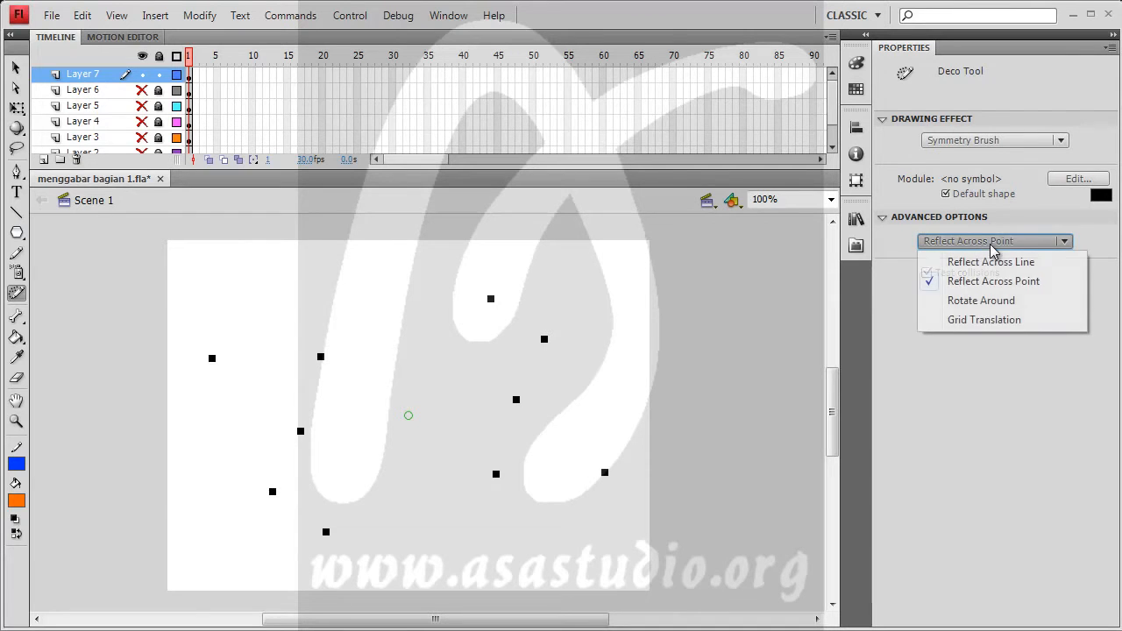
left_click(996, 322)
mouse_move(377, 453)
left_mouse_down()
mouse_move(305, 437)
mouse_move(260, 488)
mouse_move(257, 541)
left_mouse_up()
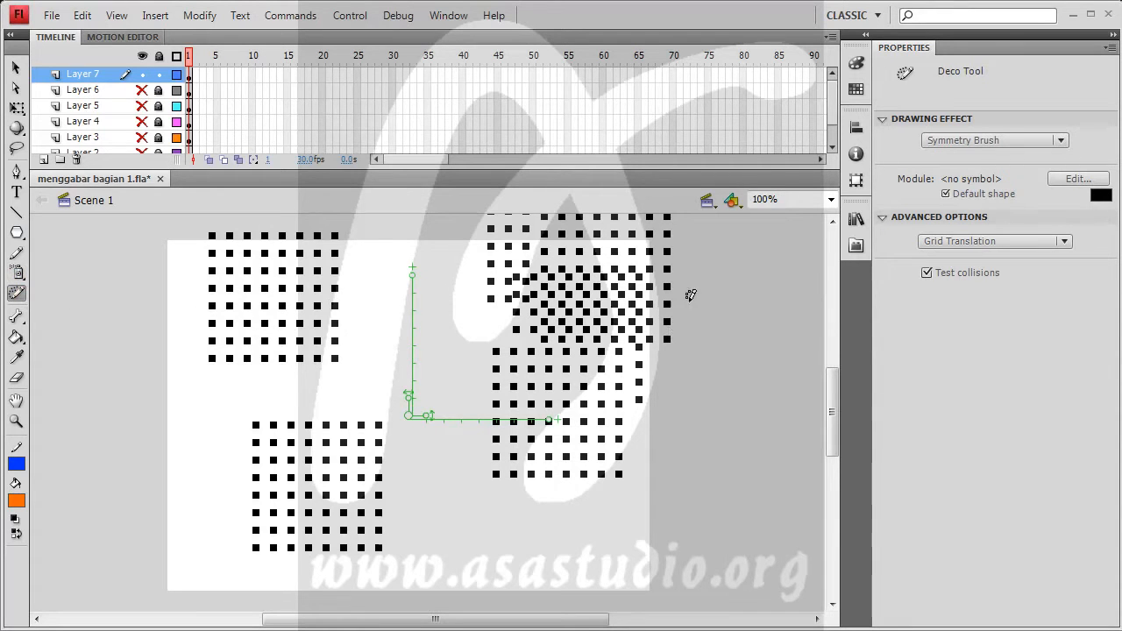
left_click(189, 74)
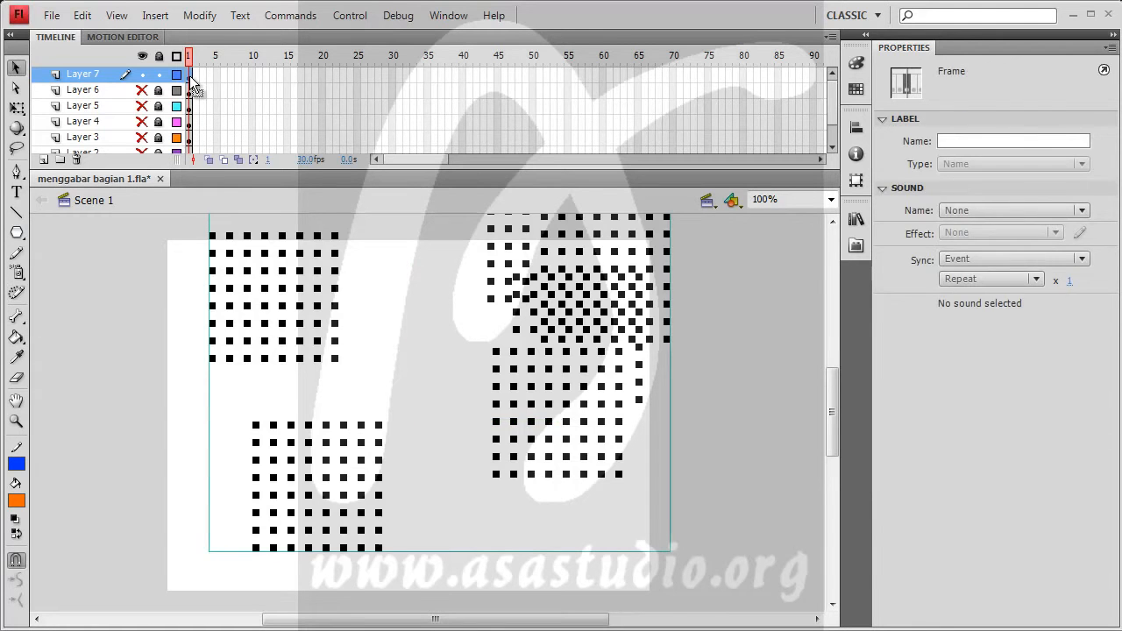
key("Delete")
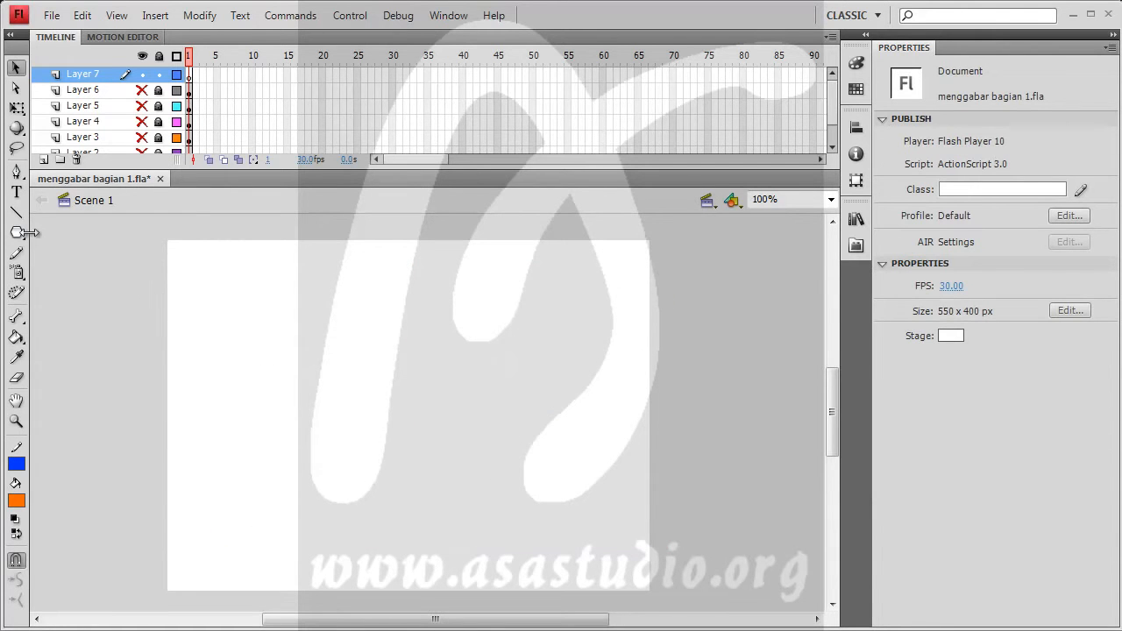
Create an orange dynamic text field reading "as" in the stage's upper-left area and resize its box to about 35 x 44 px
left_click(16, 194)
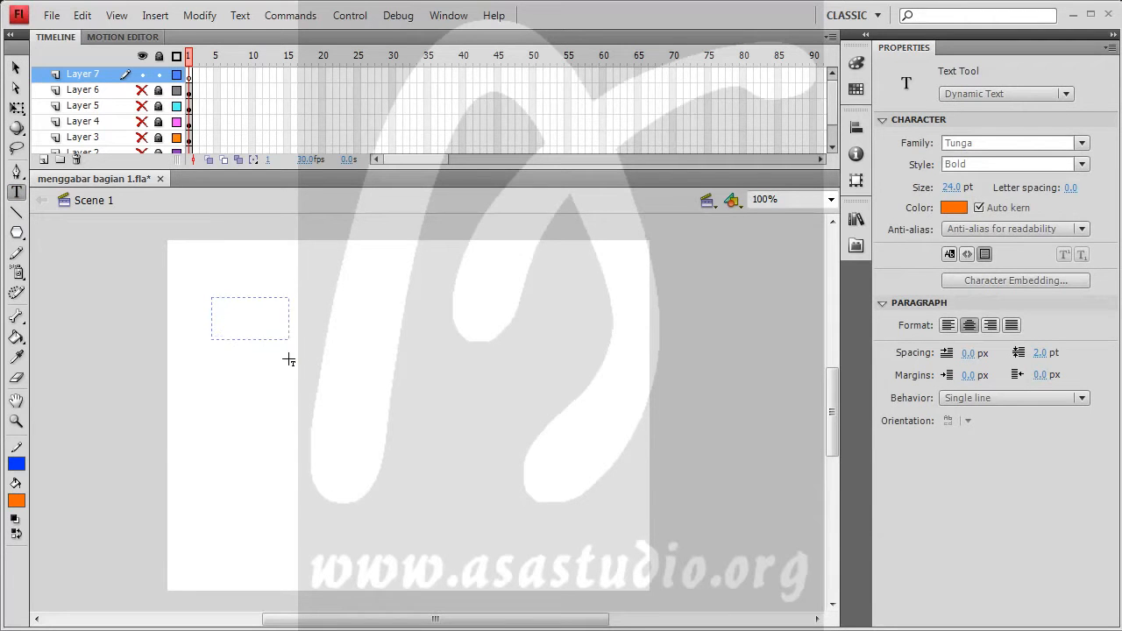
left_click_drag(296, 360, 272, 384)
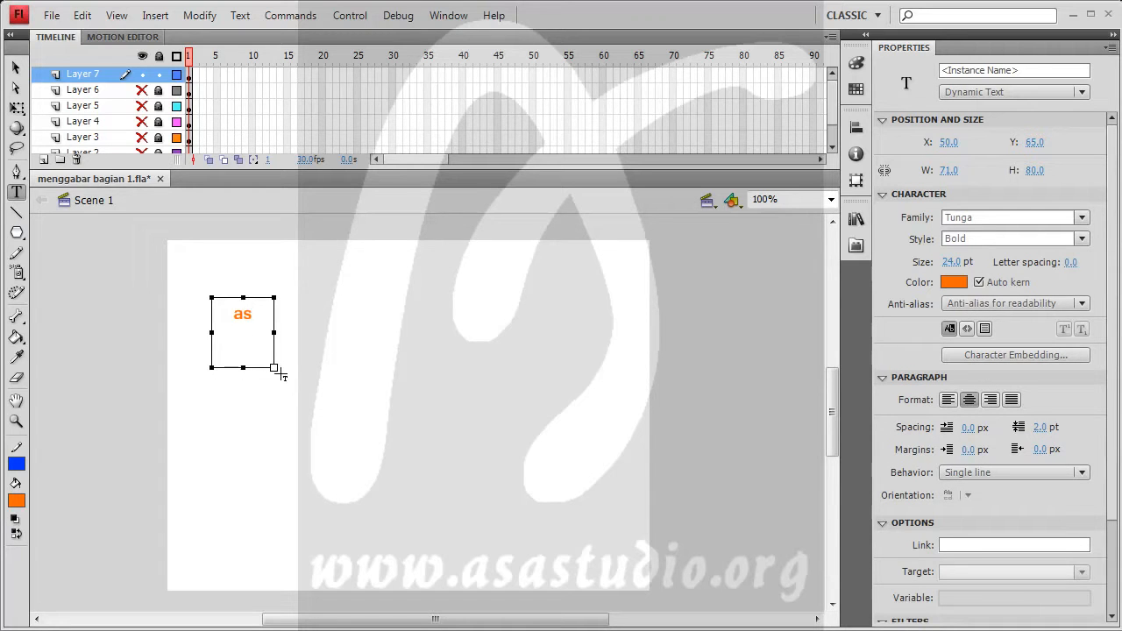
double_click(274, 367)
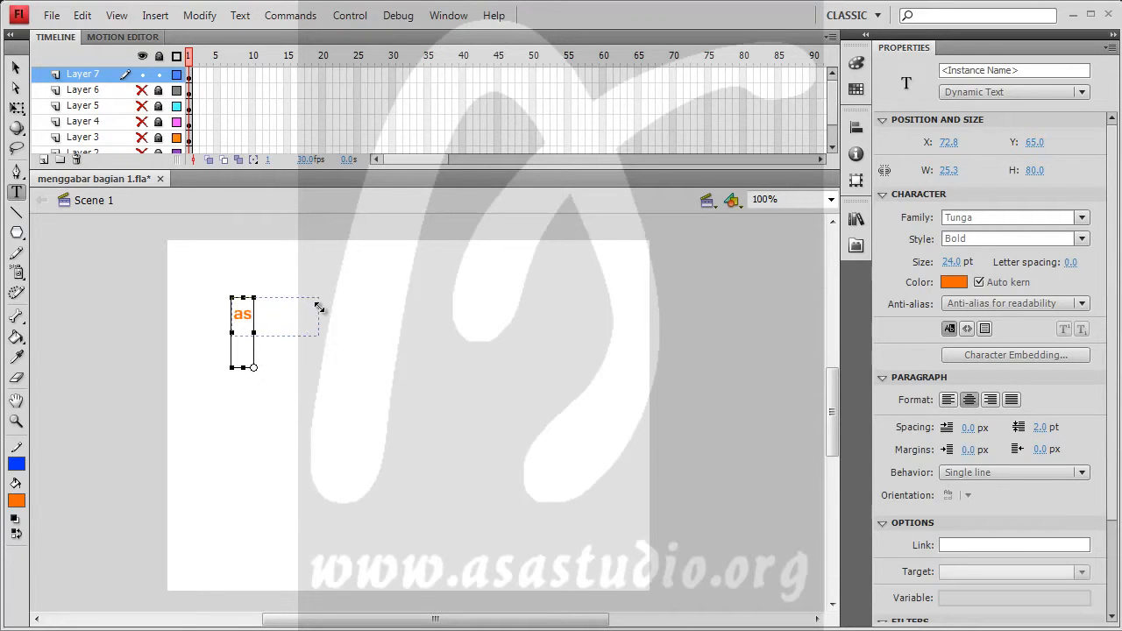
left_click_drag(255, 298, 263, 298)
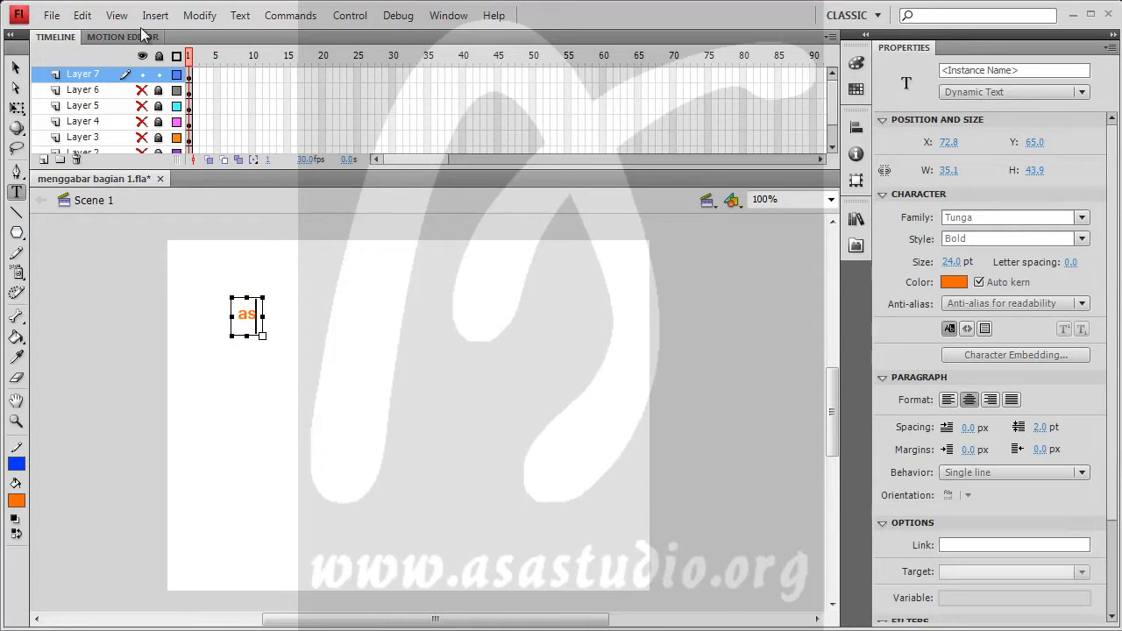
Convert the "as" text into a Button symbol named test2
left_click(16, 68)
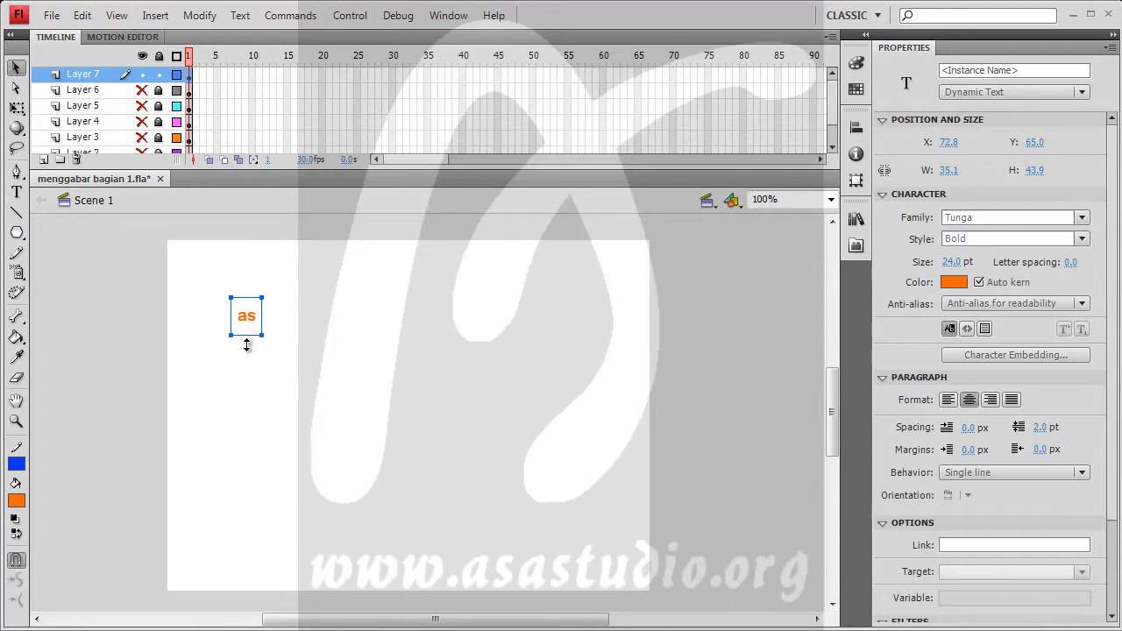
left_click(200, 16)
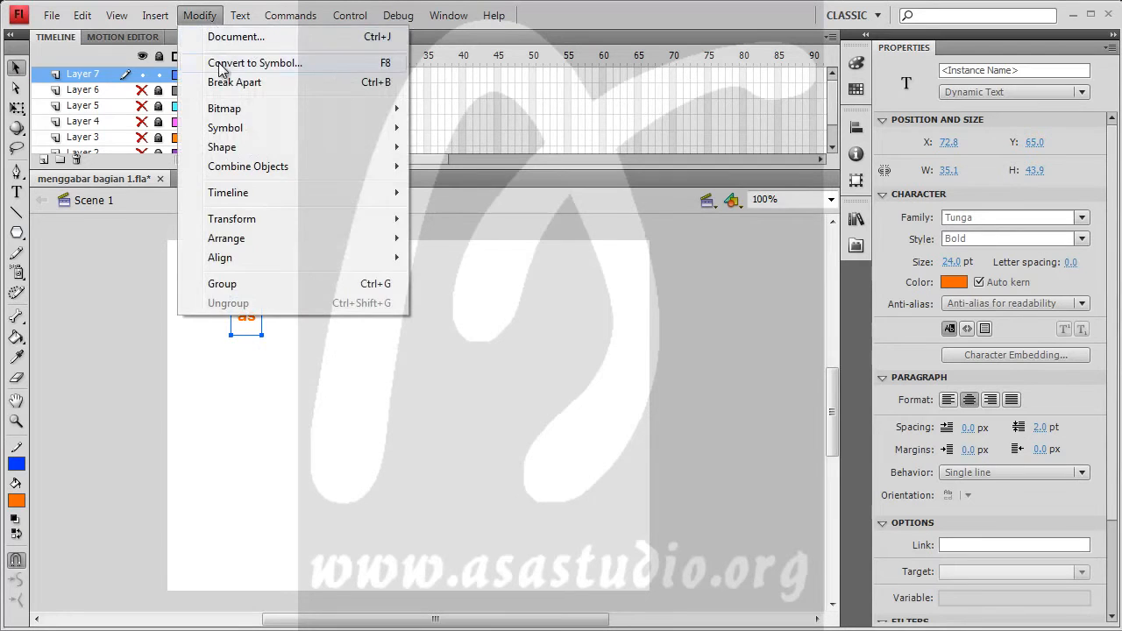
left_click(221, 63)
type("test")
left_click(768, 196)
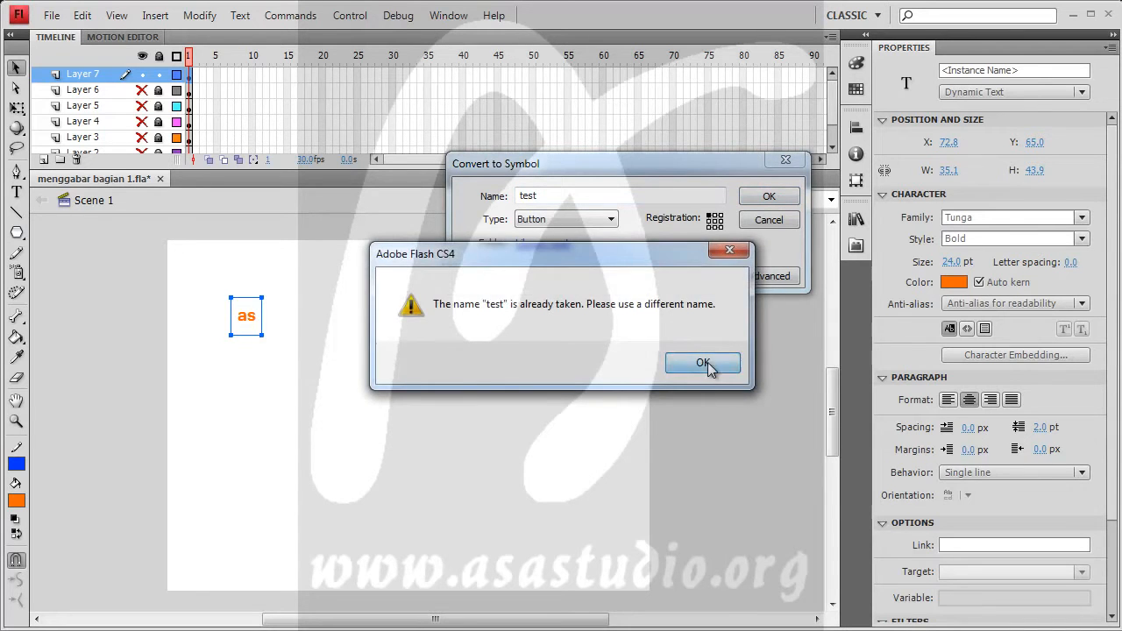
left_click(706, 364)
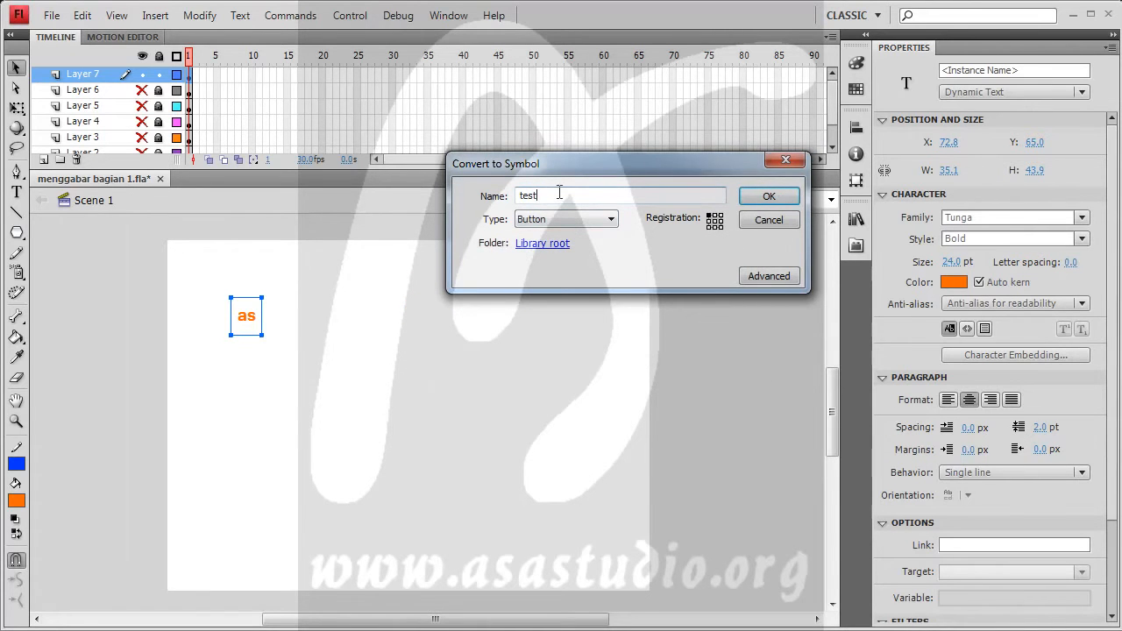
left_click(768, 196)
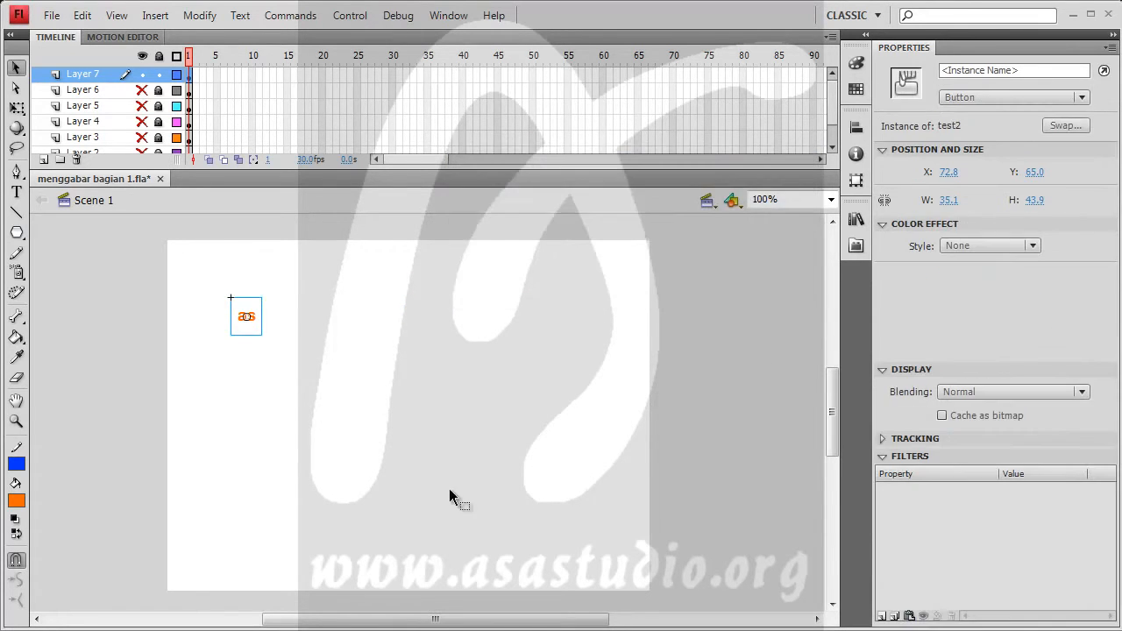
Set the Symmetry Brush module to the test2 symbol and place a grid of its copies in Grid Translation mode
left_click(16, 293)
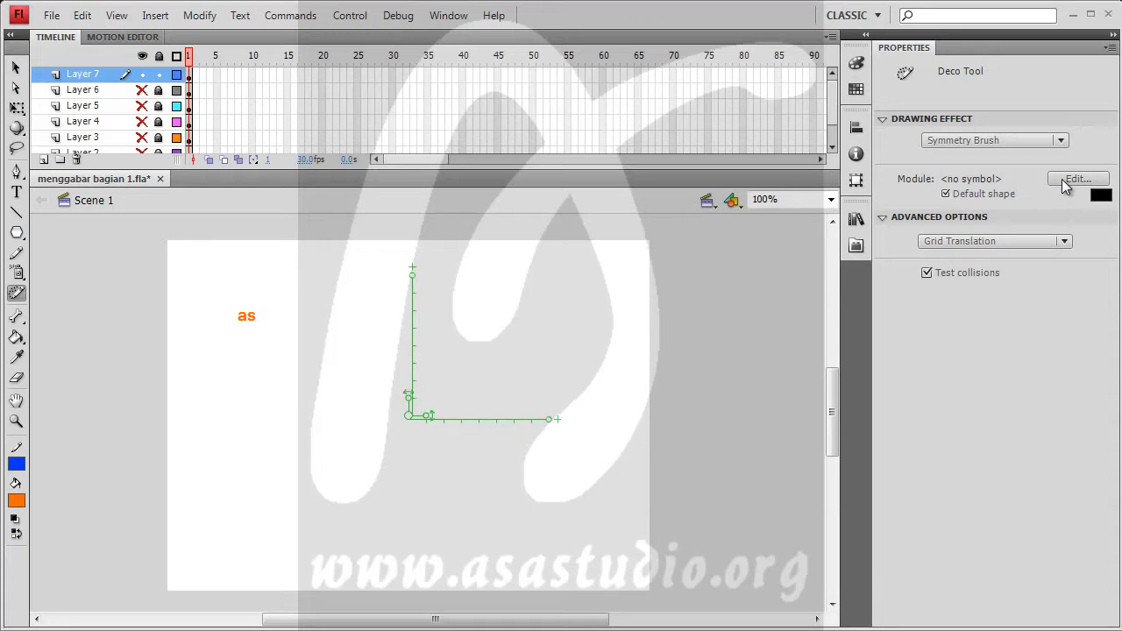
left_click(1071, 180)
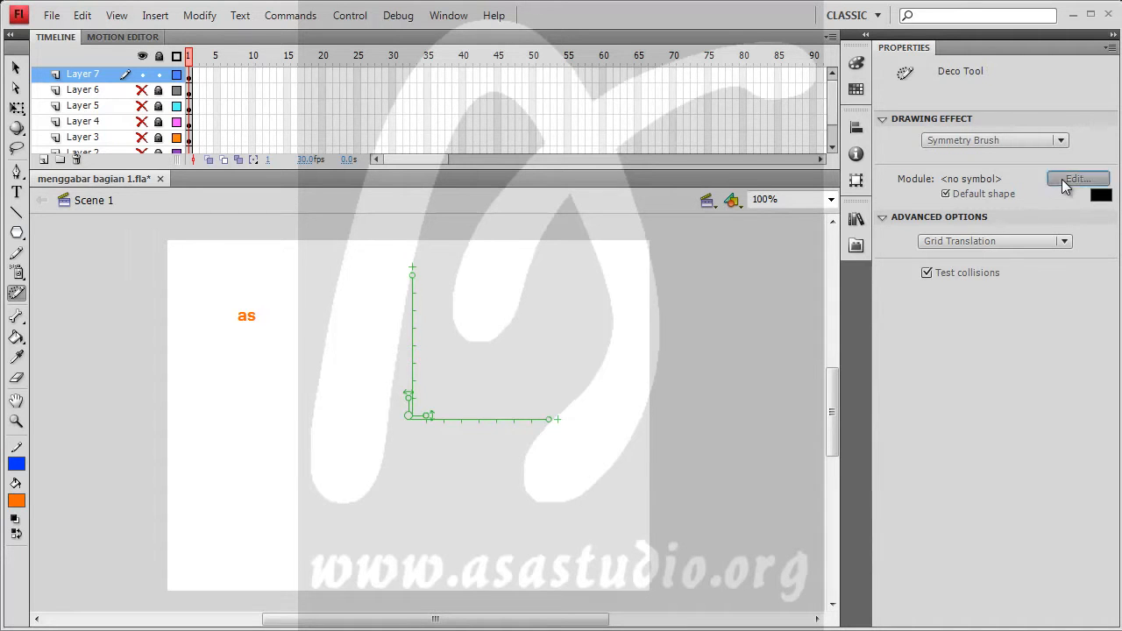
left_click(433, 253)
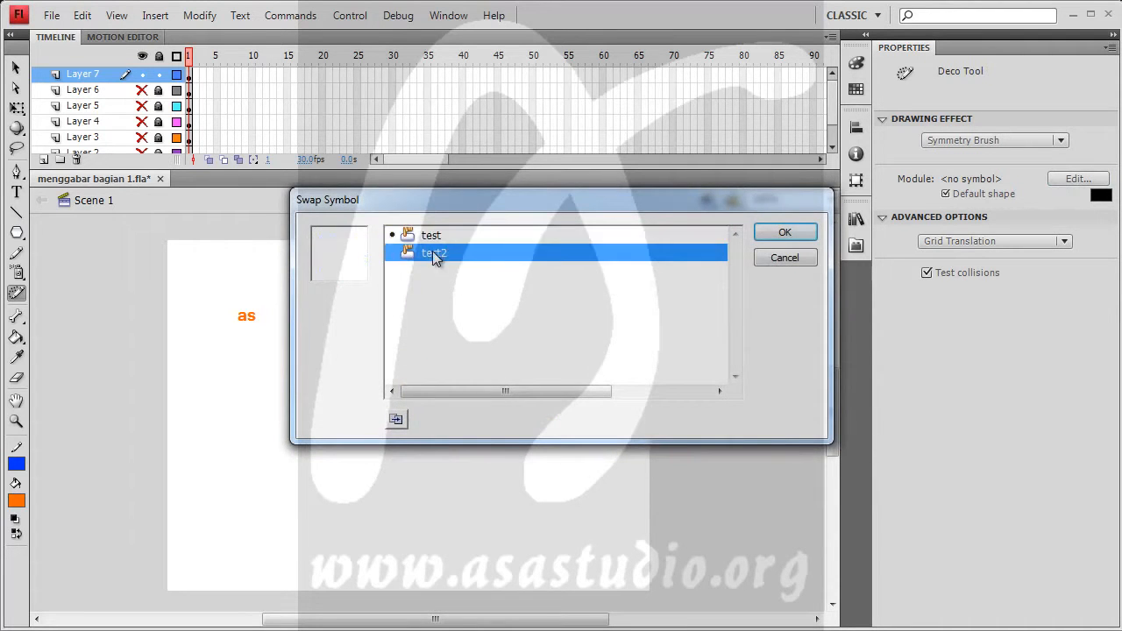
left_click(785, 233)
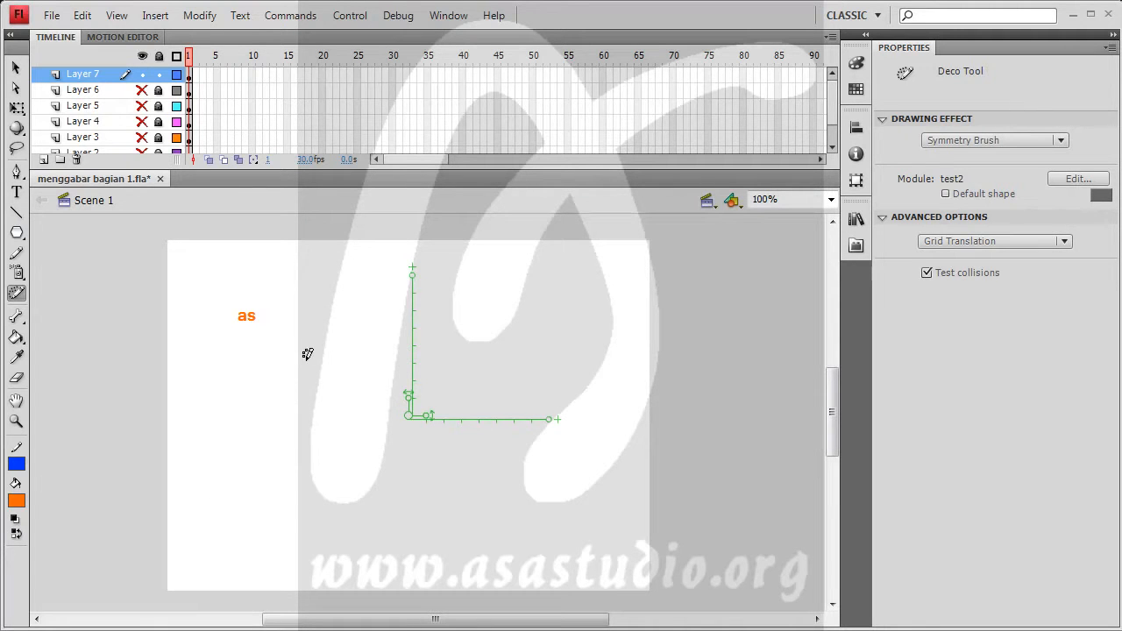
mouse_move(268, 368)
left_mouse_down()
mouse_move(254, 468)
mouse_move(218, 471)
mouse_move(226, 458)
mouse_move(303, 476)
mouse_move(446, 476)
mouse_move(517, 378)
mouse_move(489, 371)
mouse_move(547, 382)
left_mouse_up()
Place a test2 instance in Rotate Around mode, and add a ring of default black squares around the stage centre
left_click(975, 245)
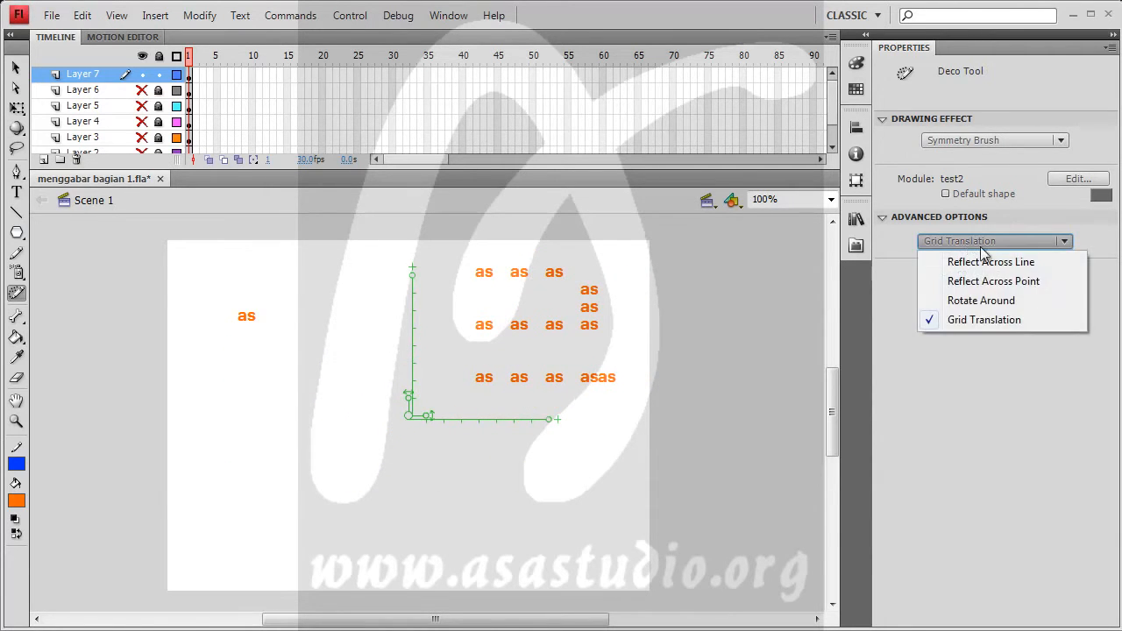
left_click(981, 300)
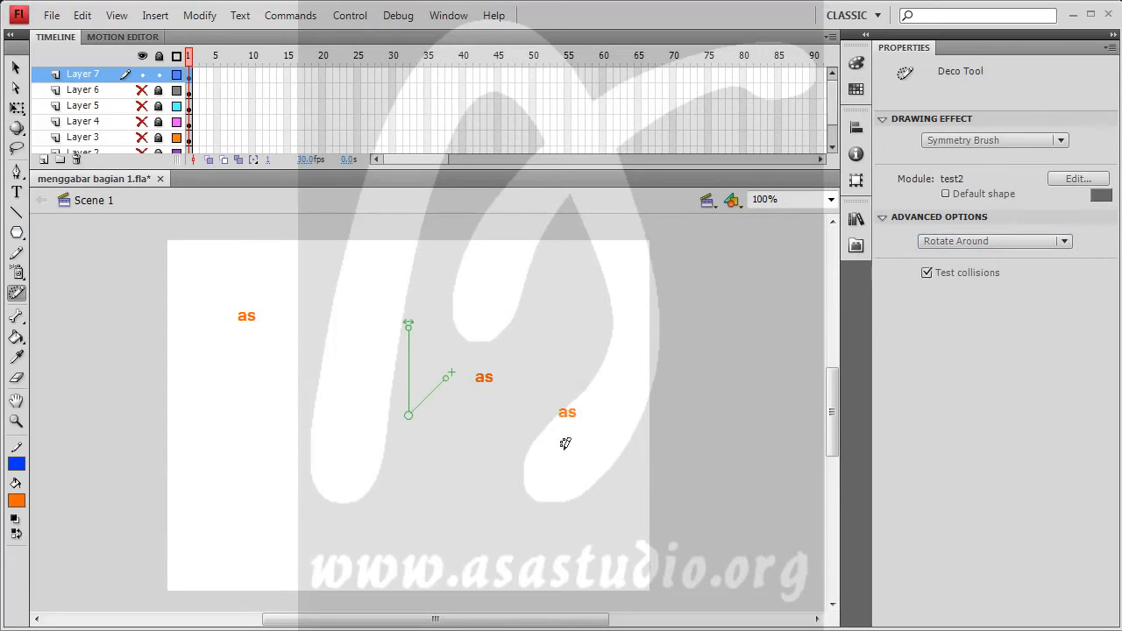
left_click_drag(405, 433, 437, 426)
left_click(946, 193)
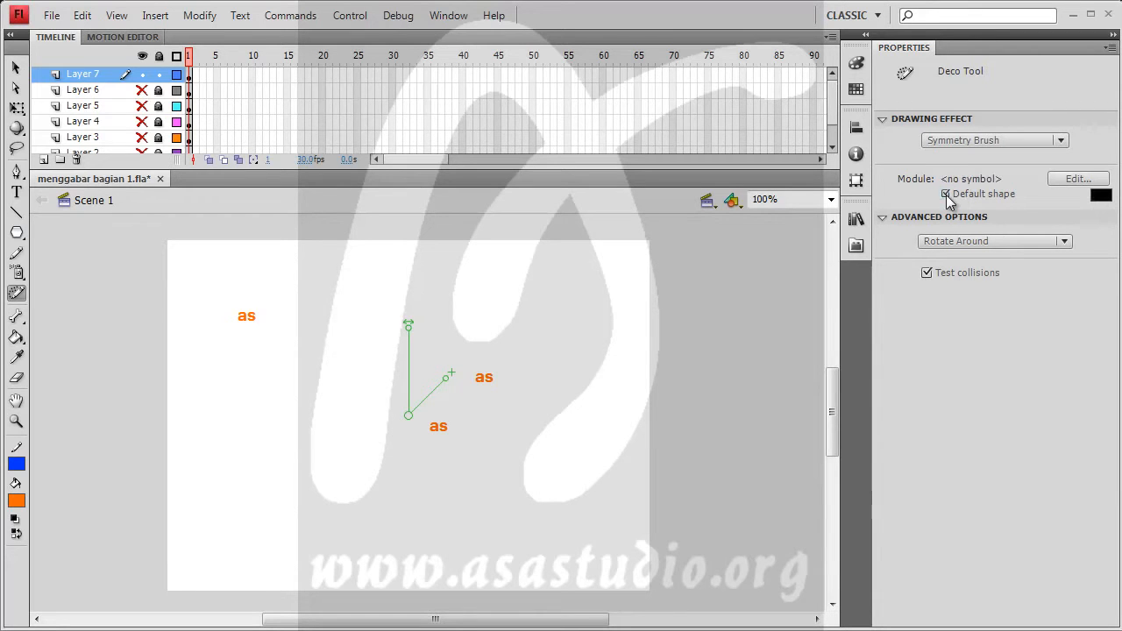
left_click_drag(496, 414, 501, 492)
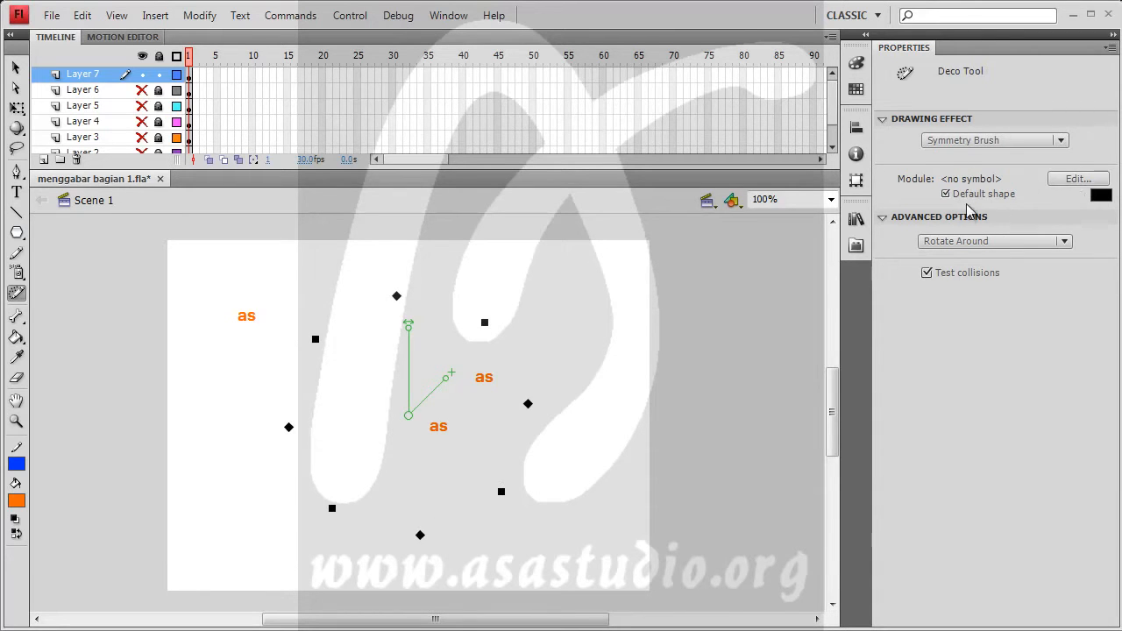
Replace the default shape with the test2 symbol and place one instance near the stage's right edge
left_click(946, 194)
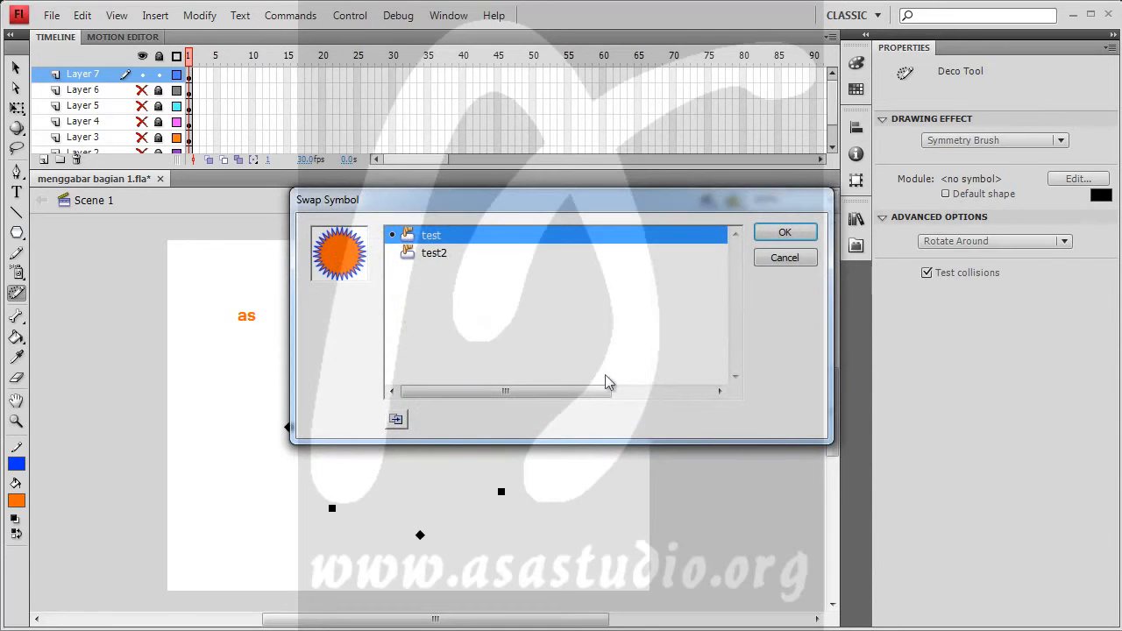
left_click(441, 254)
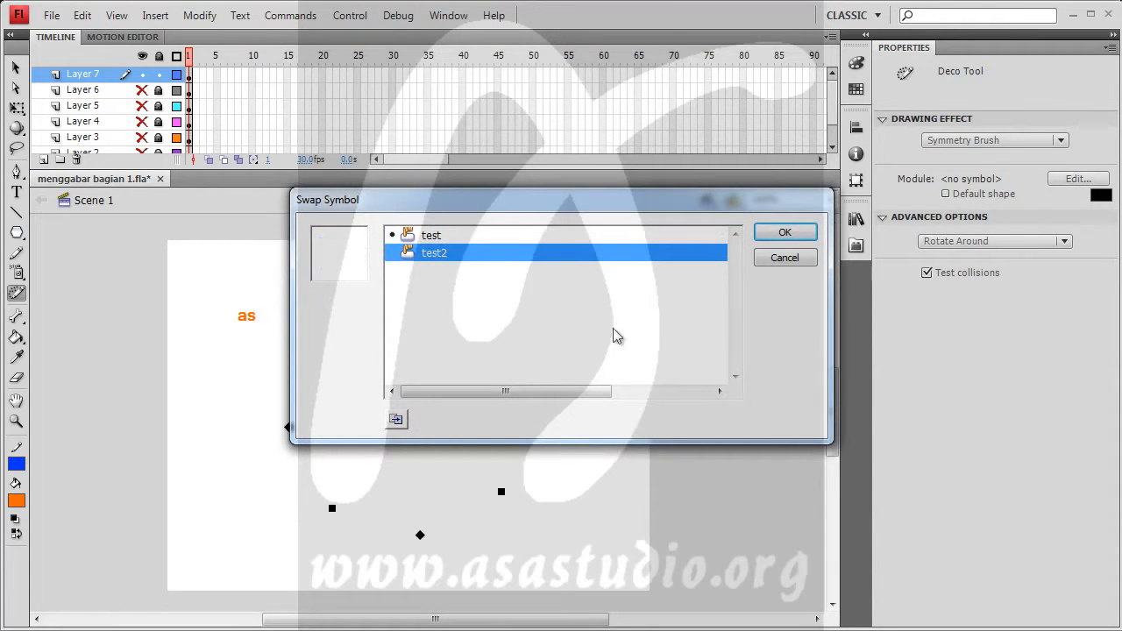
left_click(801, 233)
left_click(584, 367)
Try the Reflect Across Point and Reflect Across Line modes with the test2 symbol, placing another instance in the stage's upper-right area
left_click(968, 241)
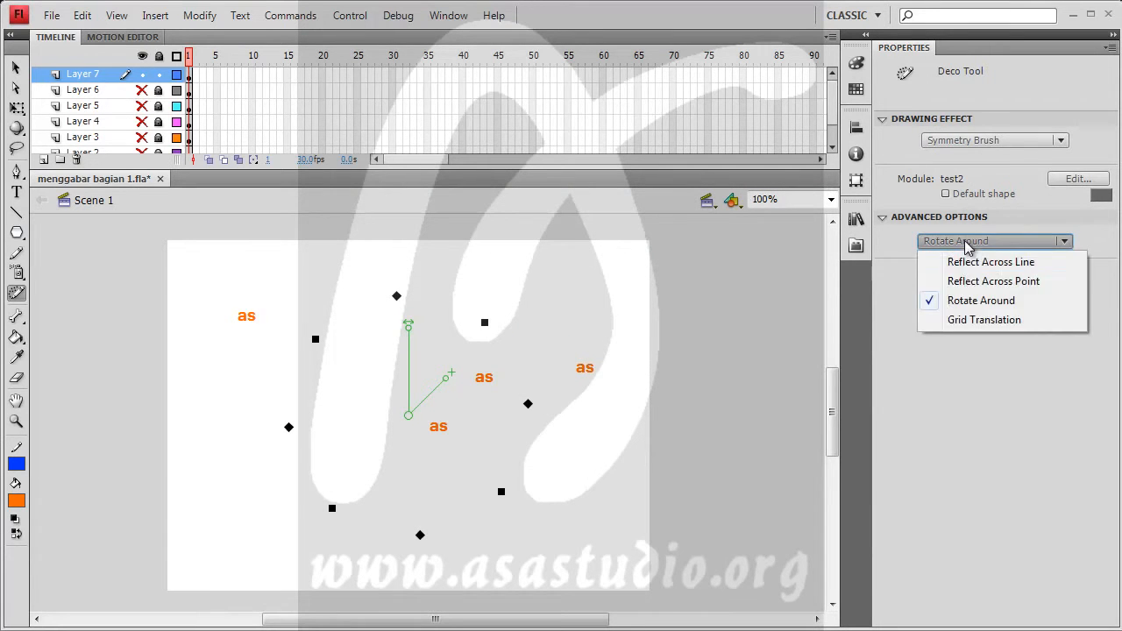
left_click(968, 280)
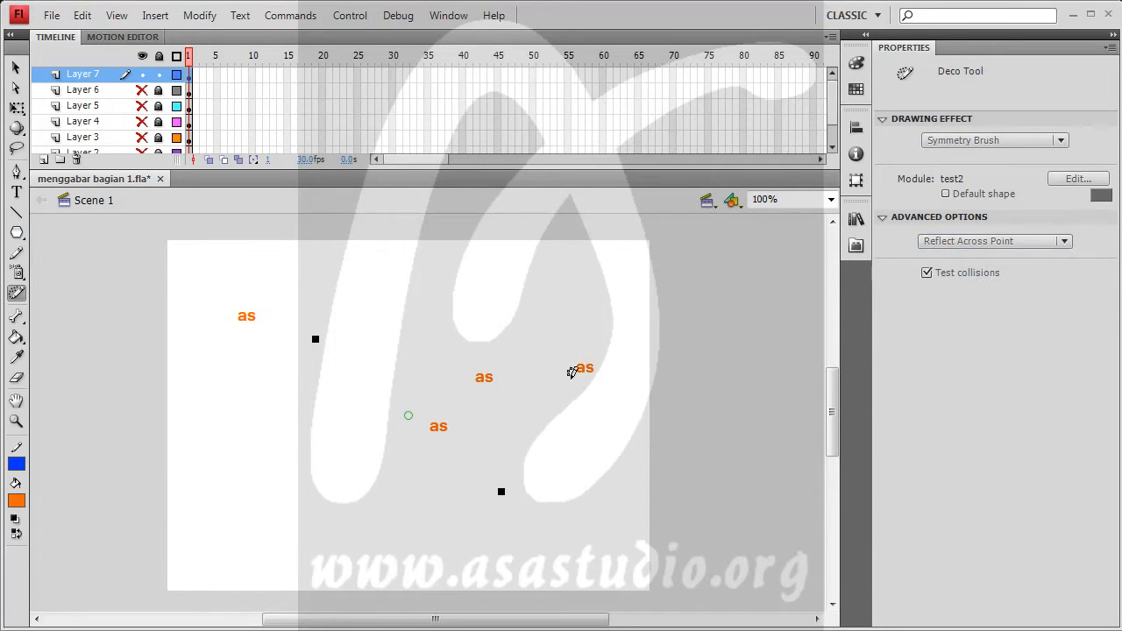
left_click(988, 244)
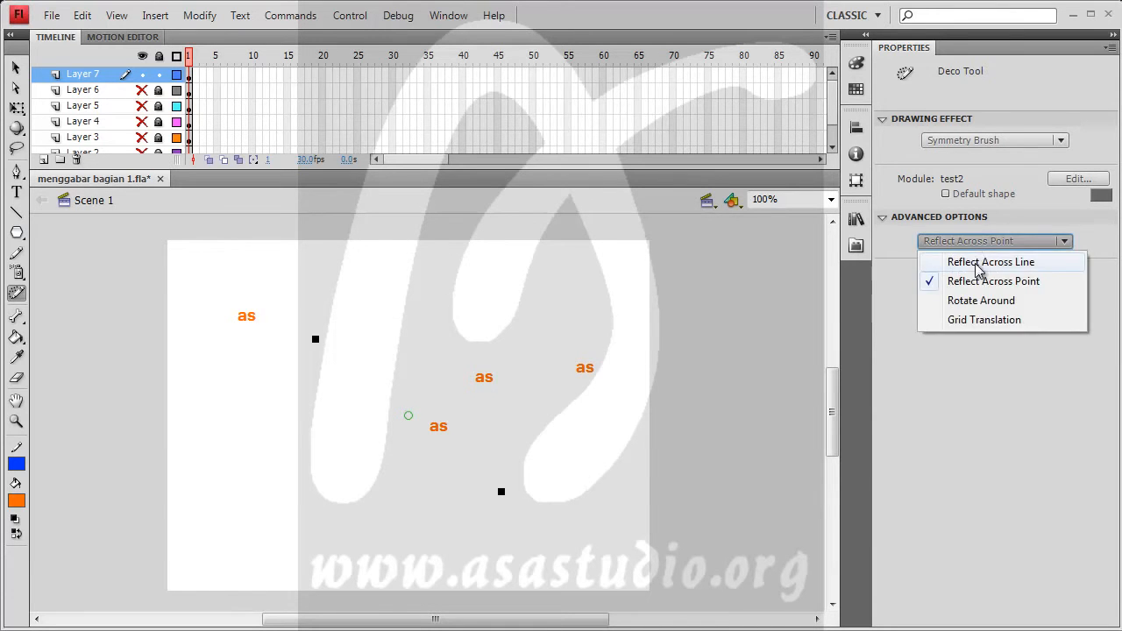
left_click(982, 261)
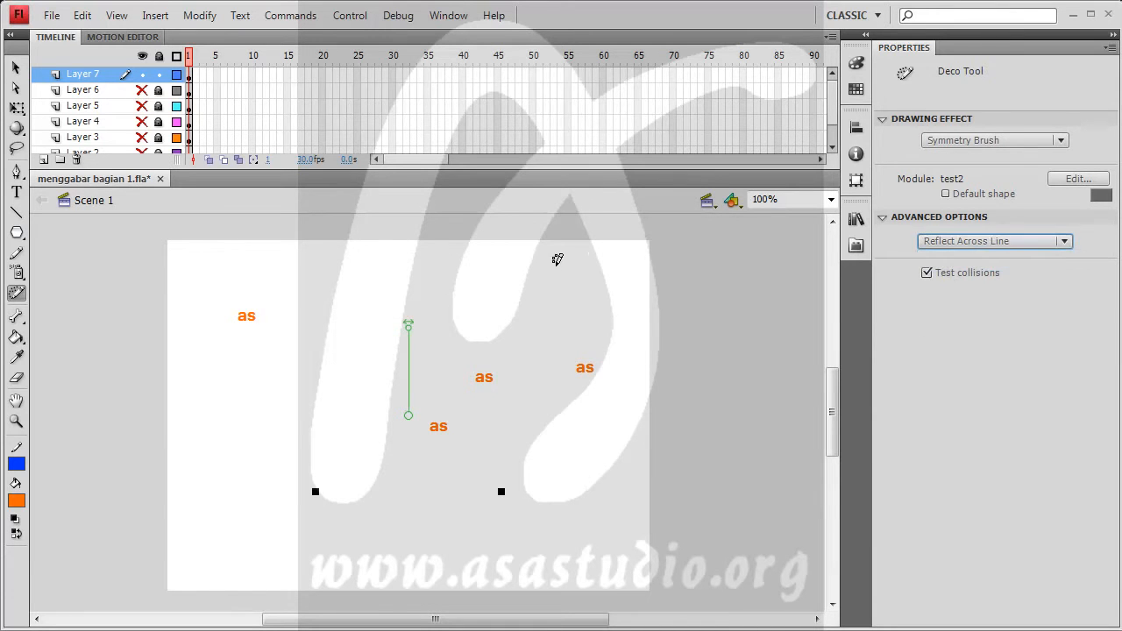
Change the Deco tool's drawing effect to Grid Fill and fill the stage with test2 copies
left_click(990, 142)
left_click(996, 180)
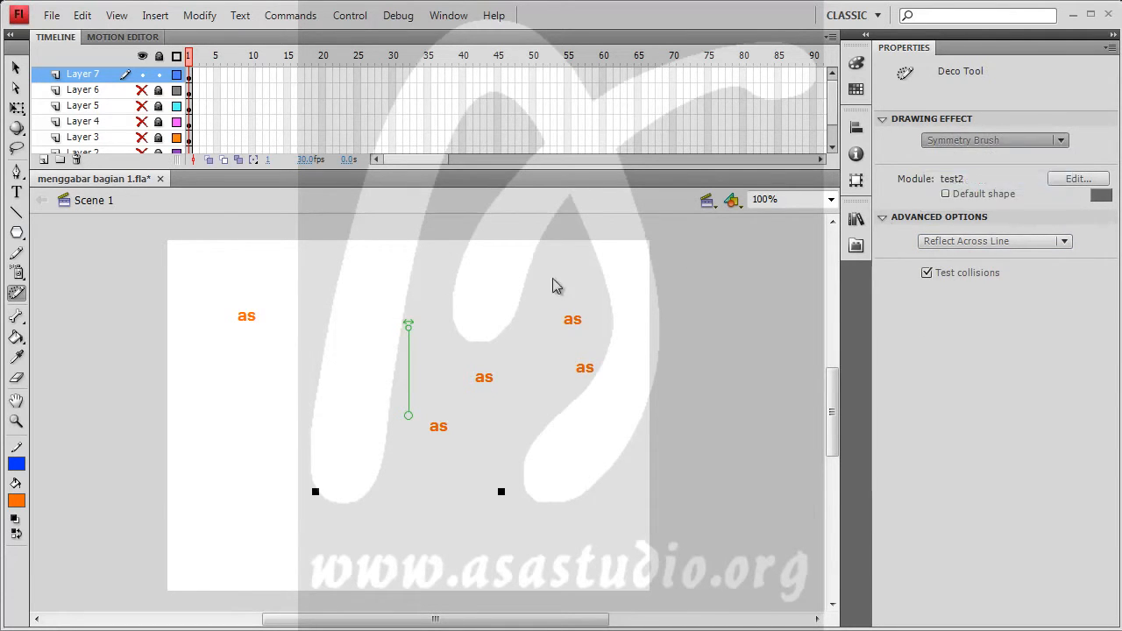
left_click(561, 298)
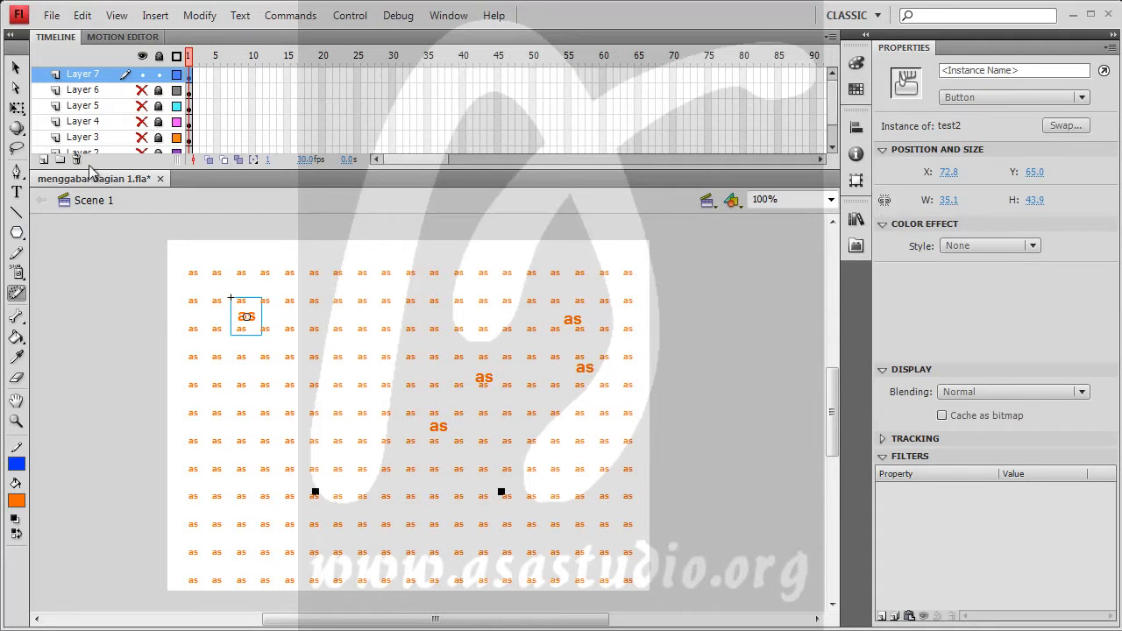
Delete all the artwork on frame 1 of Layer 7 and reactivate the Deco tool
left_click(189, 74)
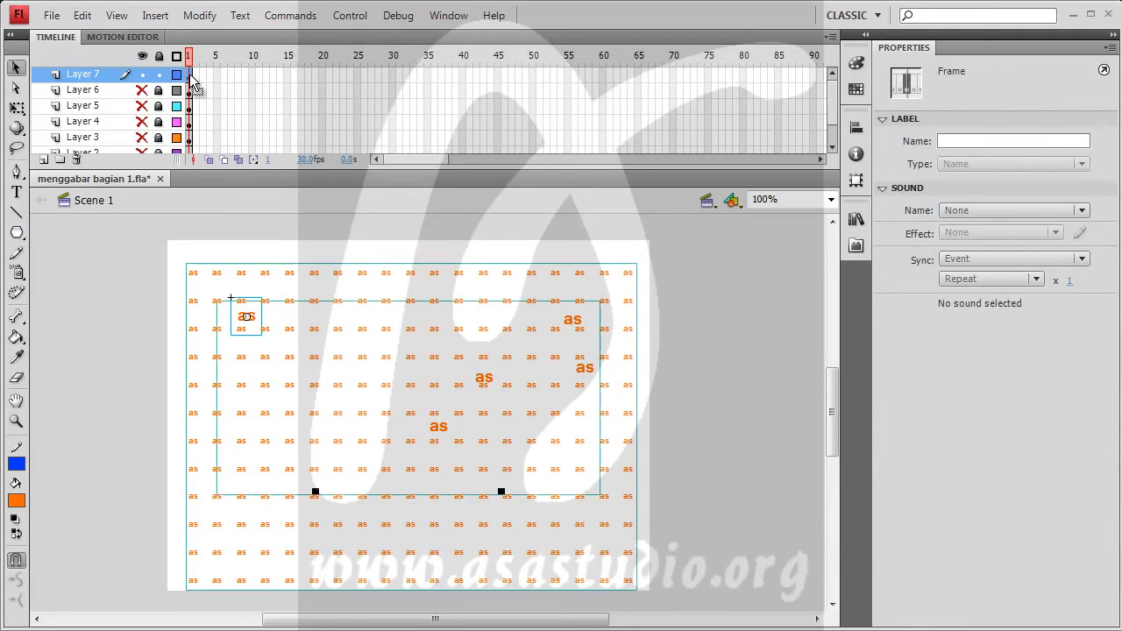
key("Delete")
left_click(16, 293)
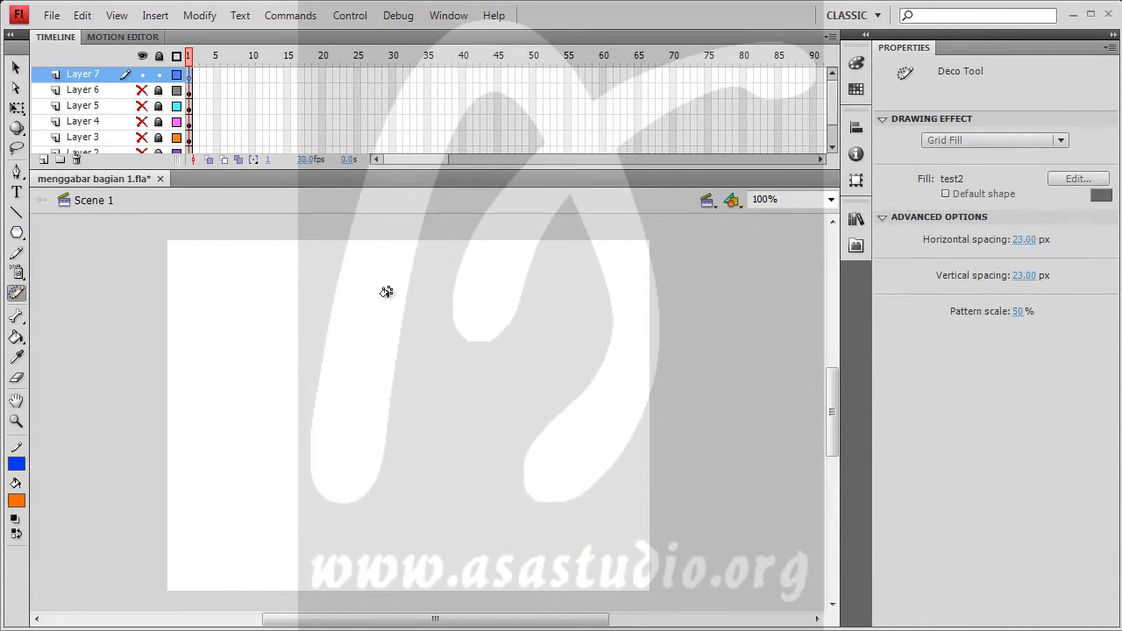
Change the Deco tool's drawing effect to Vine Fill and fill the stage with vines using test2 leaves and default flowers
left_click(1000, 139)
left_click(1006, 159)
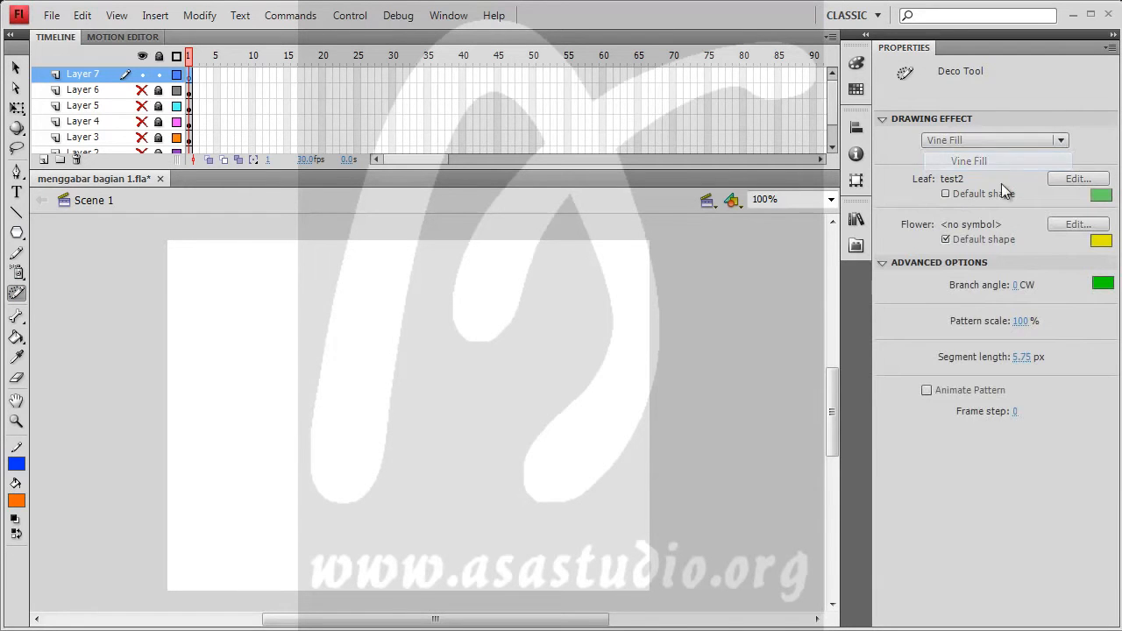
left_click(335, 322)
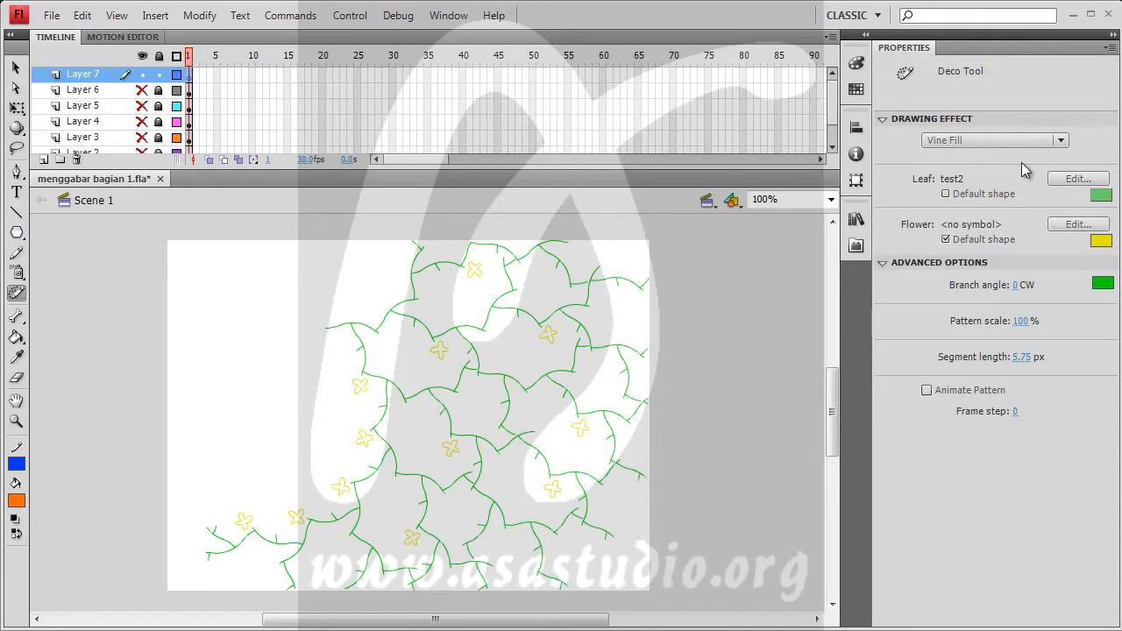
Move the vine group toward the stage's upper-left corner, then bring it back near the stage centre
left_click(16, 68)
left_click_drag(608, 462, 433, 375)
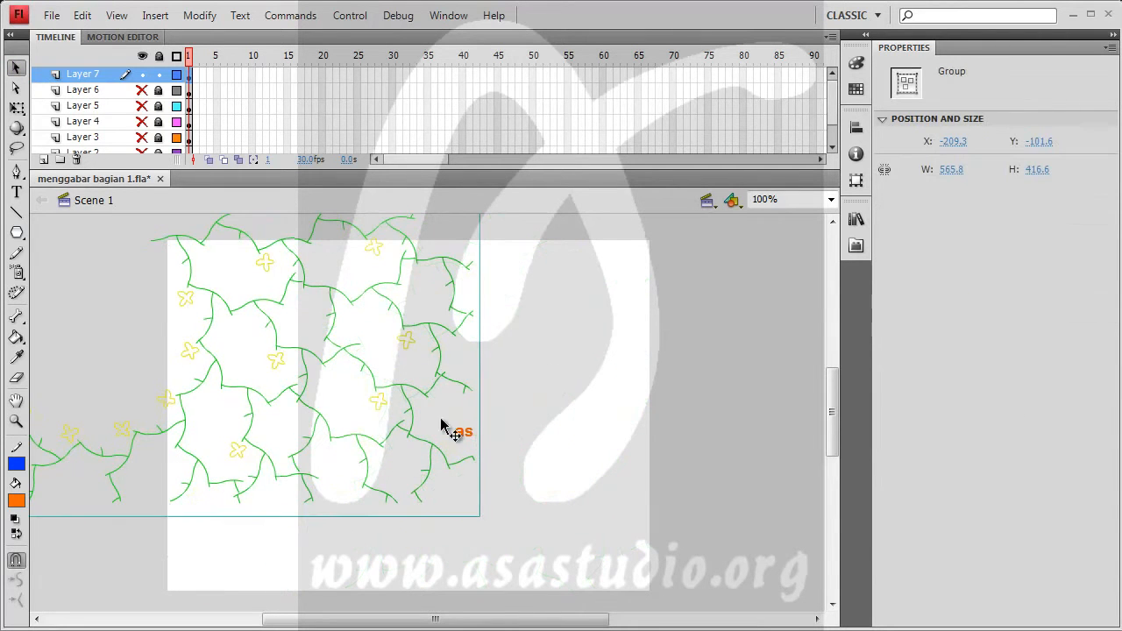
left_click_drag(356, 354, 456, 448)
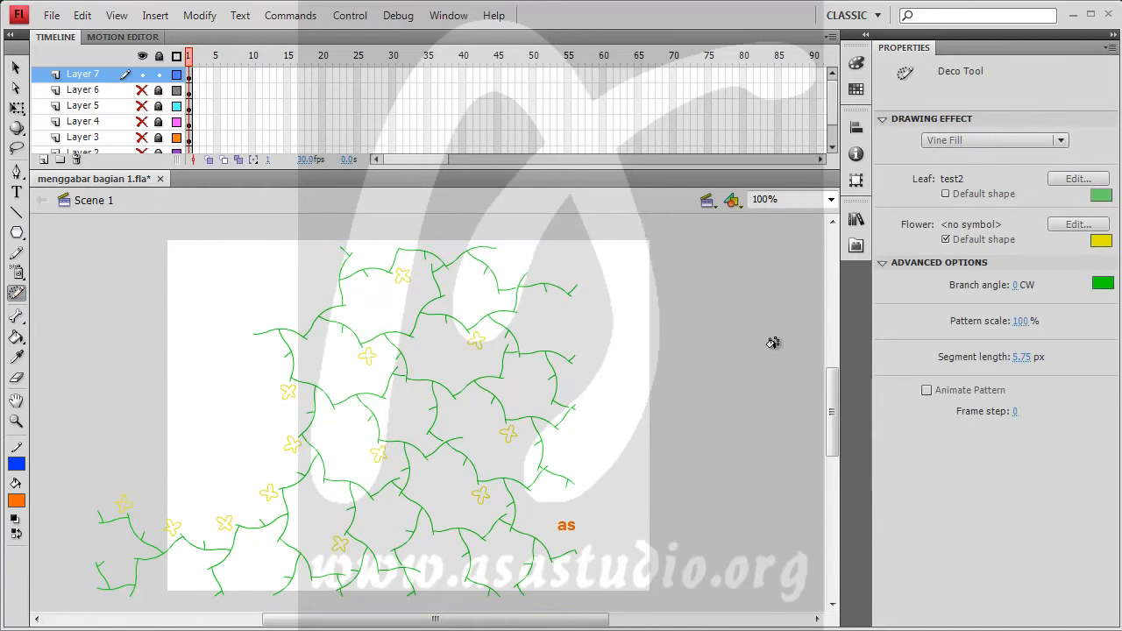
Set the vine's leaf to the test symbol and grow new vines in the empty areas near the stage's left and right edges
left_click(945, 192)
left_click(1075, 181)
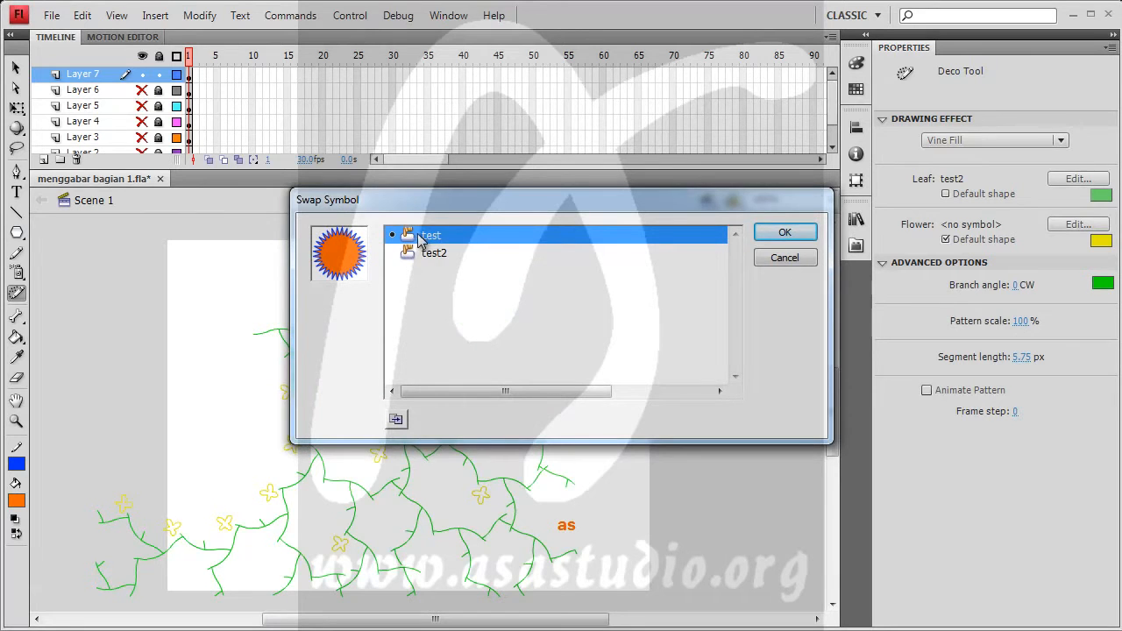
left_click(785, 233)
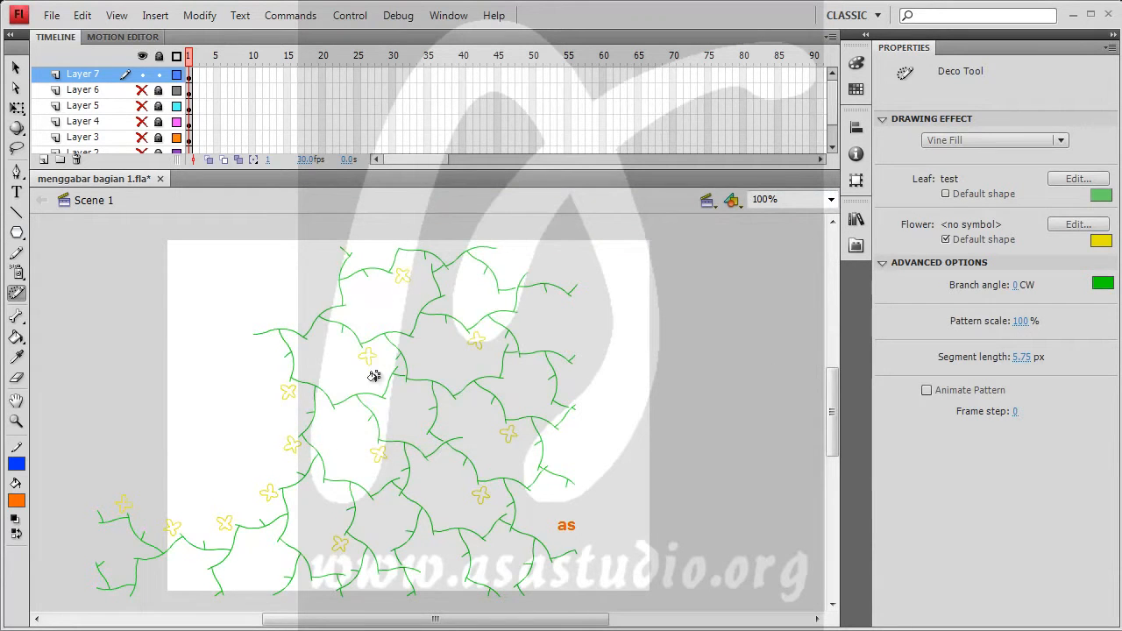
left_click(186, 260)
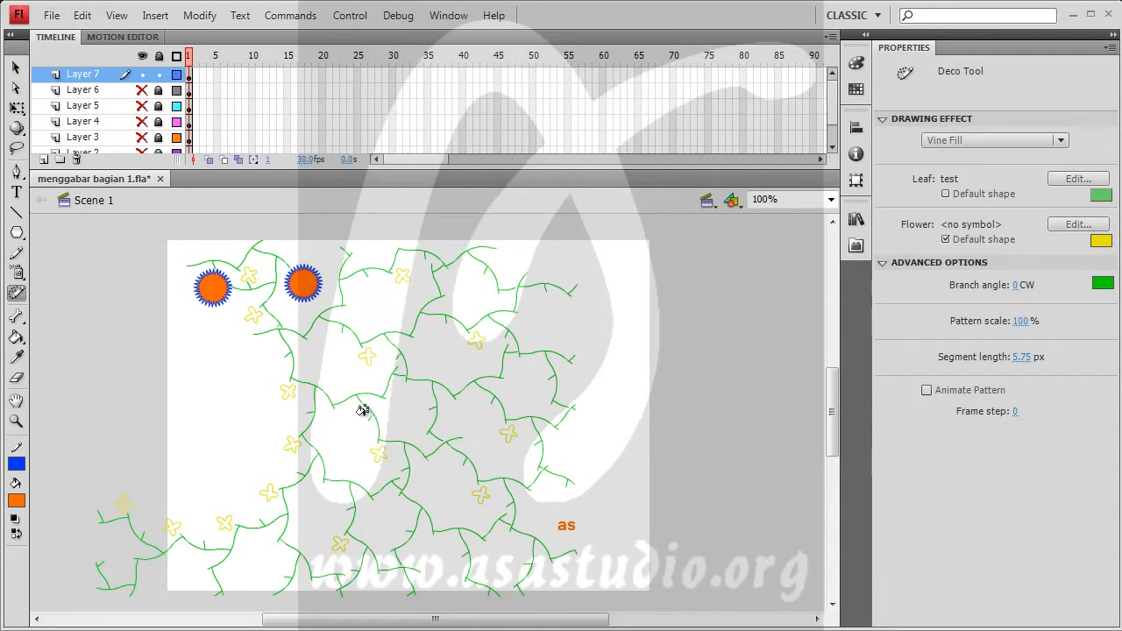
left_click(179, 388)
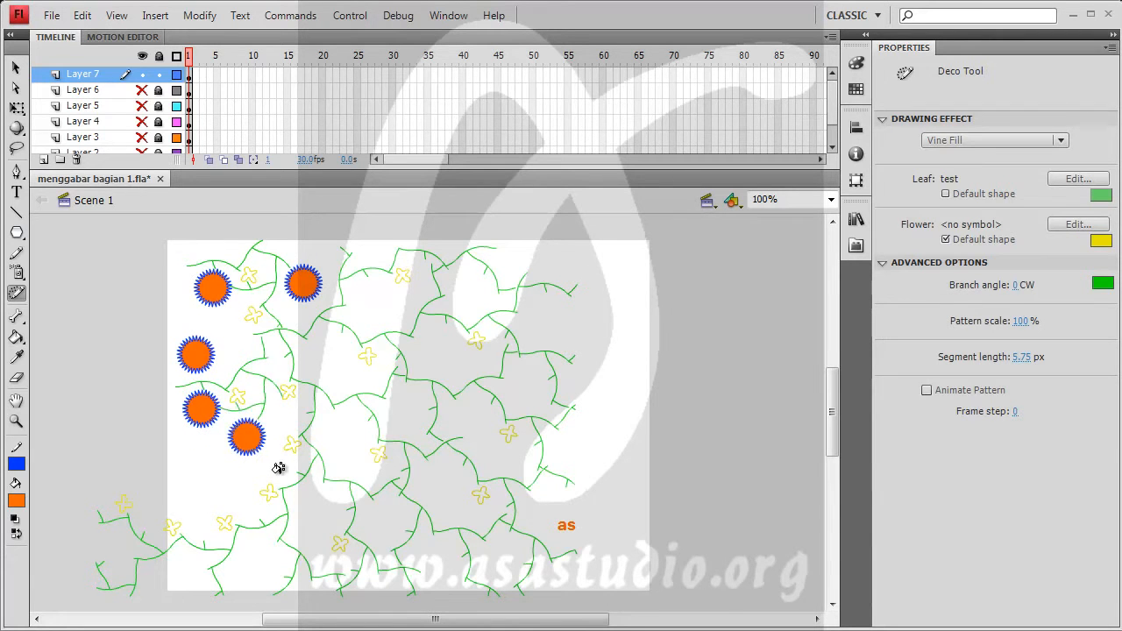
left_click(631, 283)
Move the large vine group and the lower-left sun-leaf vine to the right to clear space on the stage
left_click(18, 70)
left_click_drag(285, 400, 506, 411)
left_click_drag(392, 278, 671, 300)
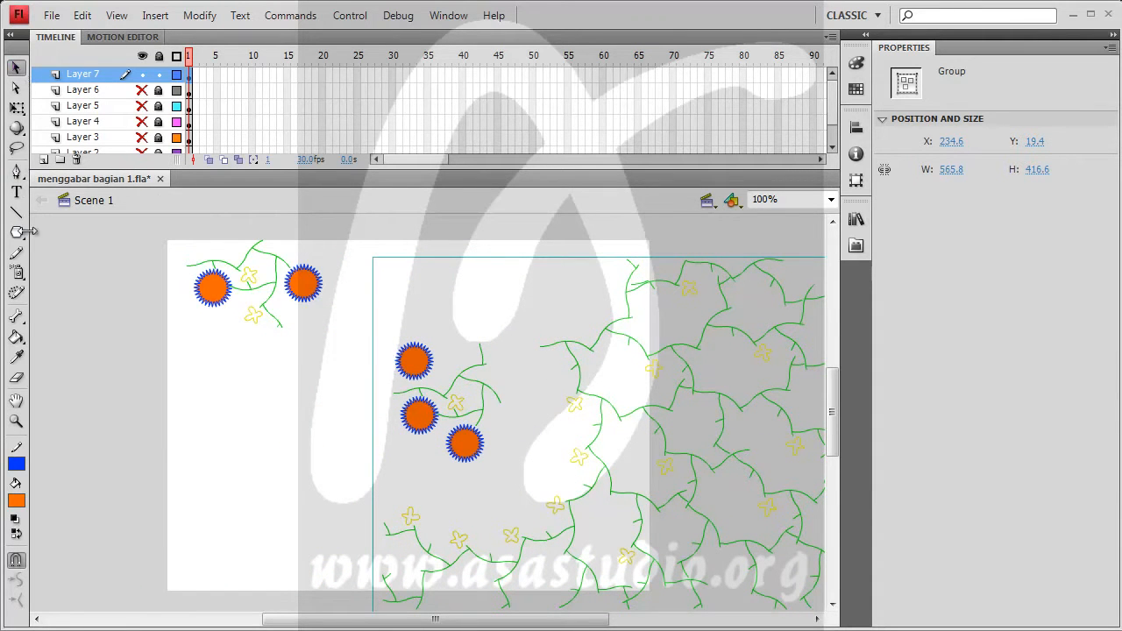
Grow six more vines with test leaves and default flowers in the empty areas across the stage
left_click(16, 293)
left_click(266, 454)
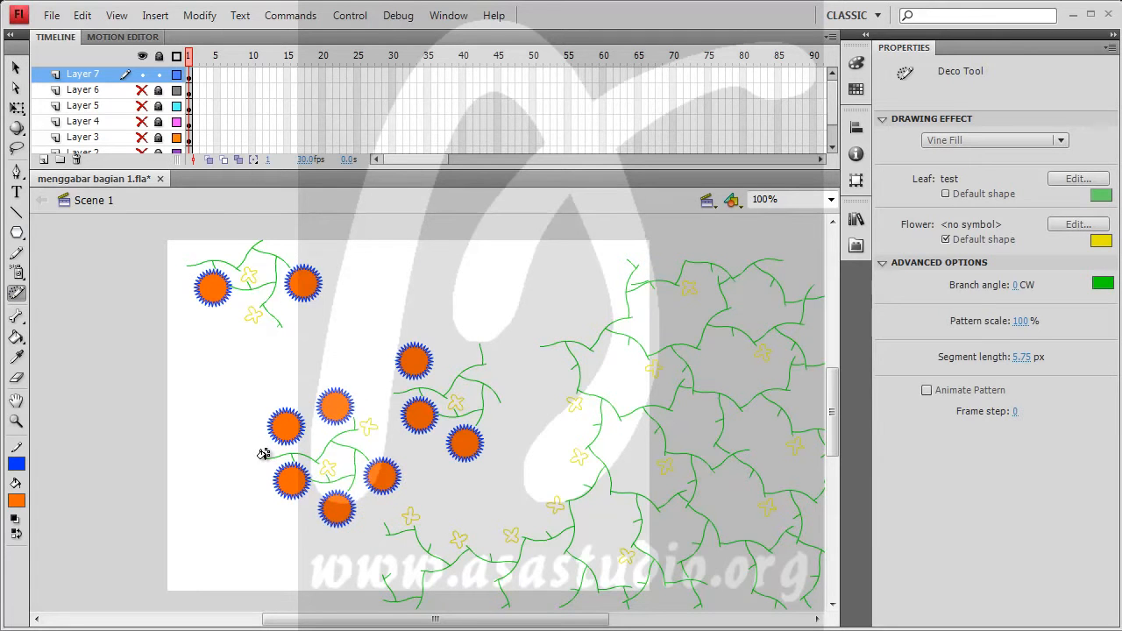
left_click(379, 285)
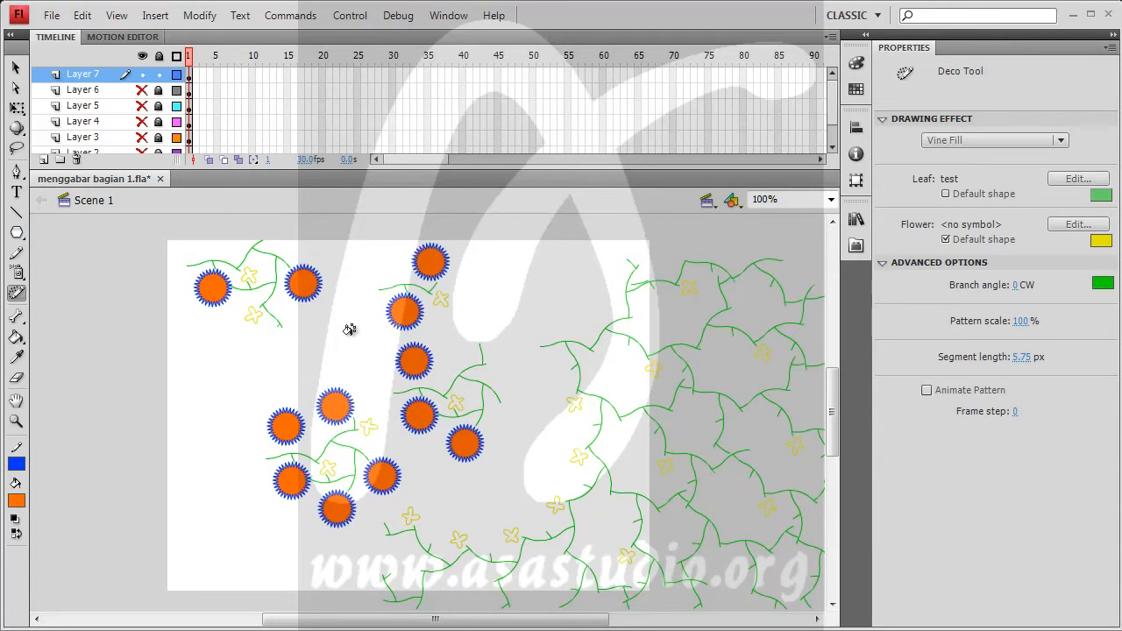
left_click(502, 245)
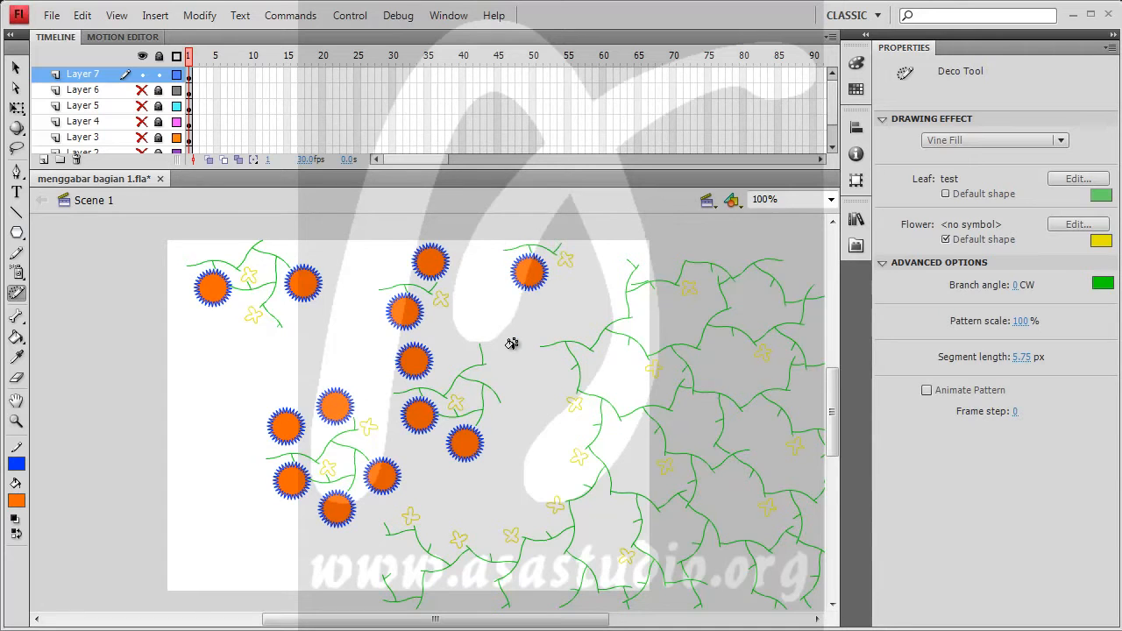
left_click(519, 386)
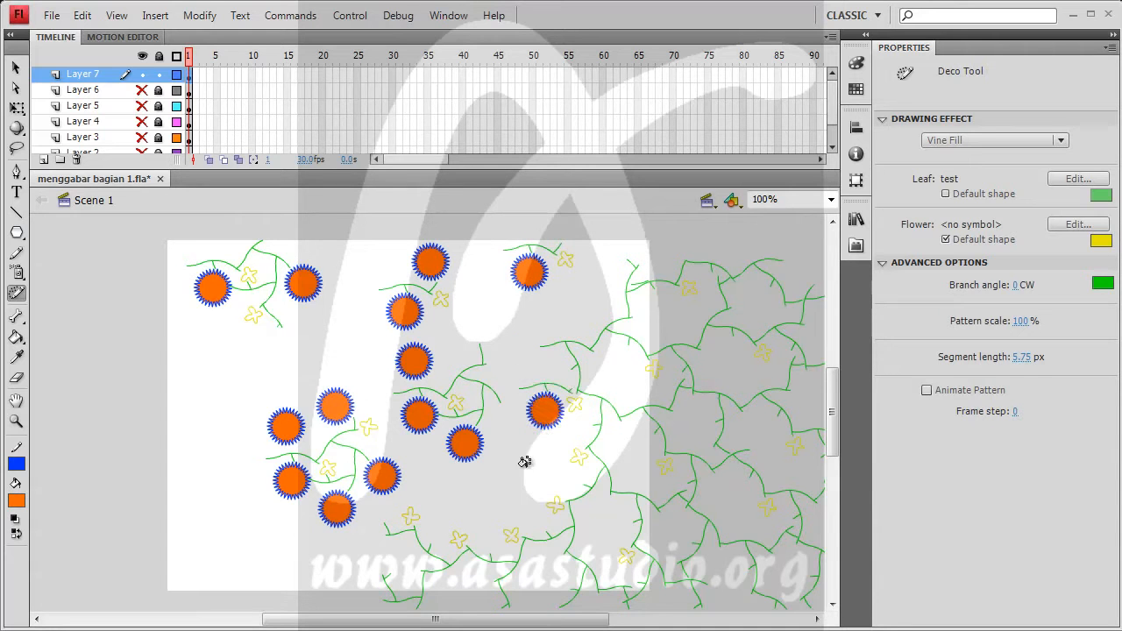
left_click(483, 480)
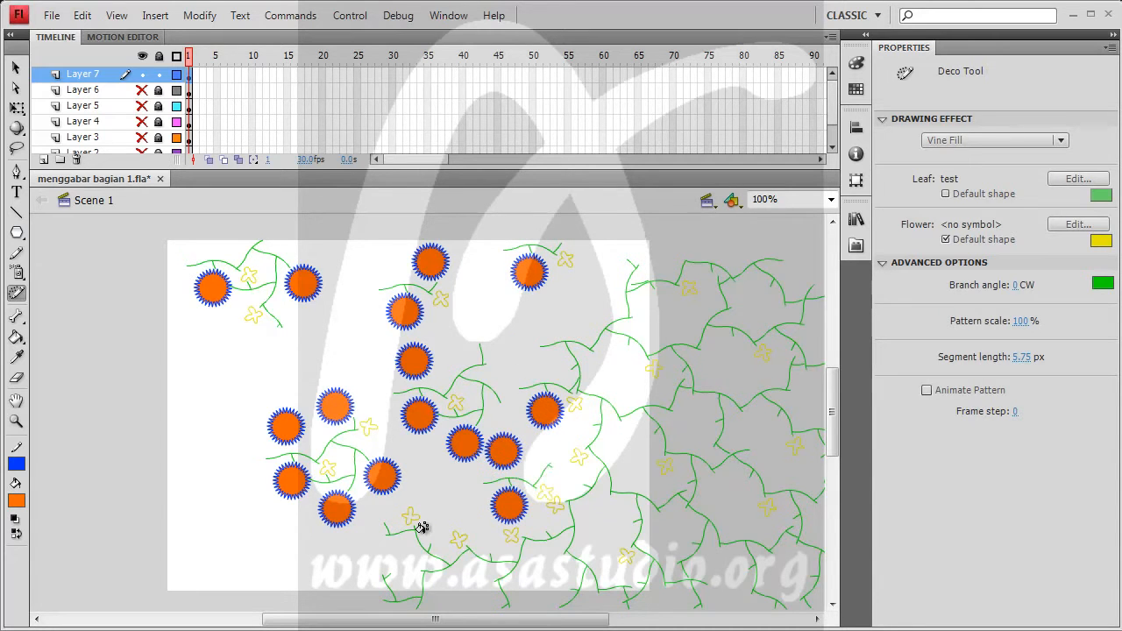
left_click(320, 331)
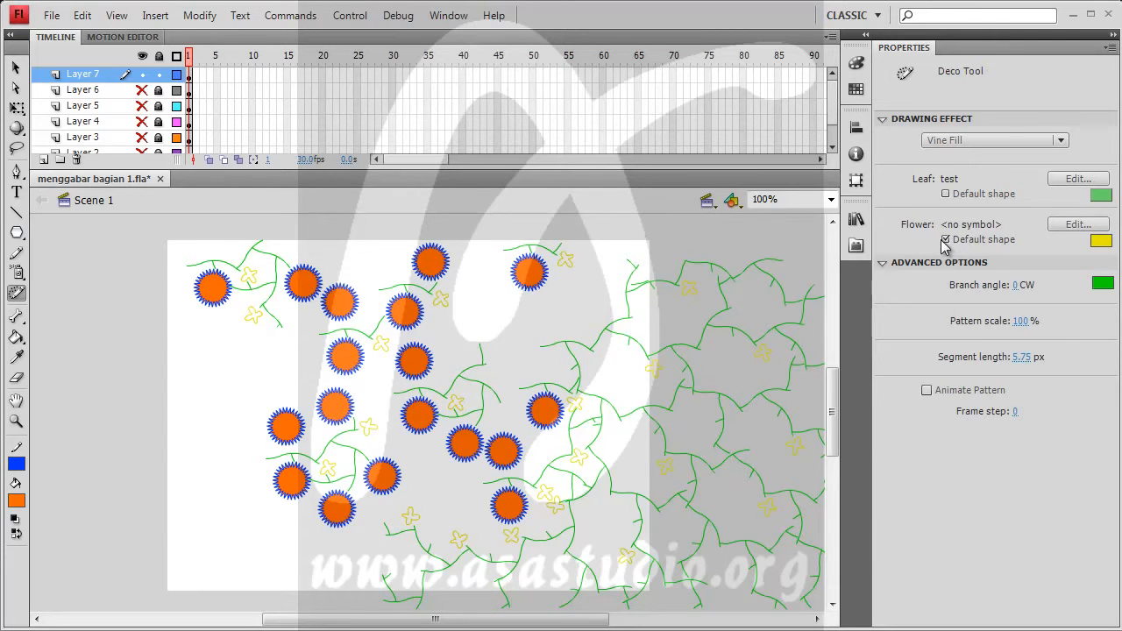
Set the vine's flower to the test2 symbol and grow two vines along the stage's left side
left_click(1078, 228)
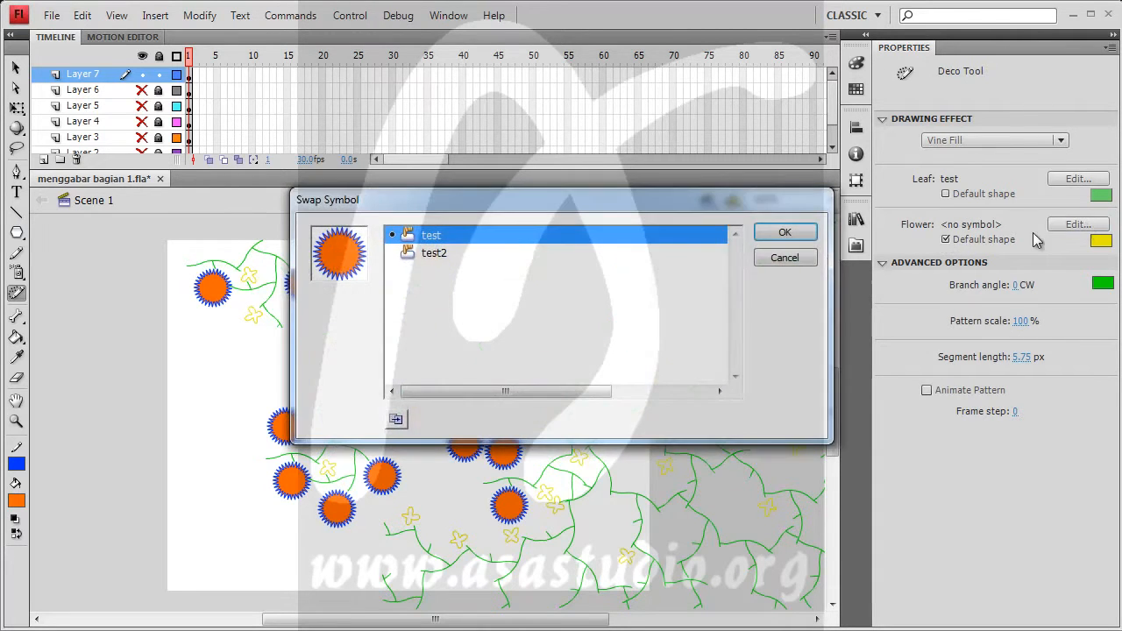
left_click(431, 254)
left_click(763, 232)
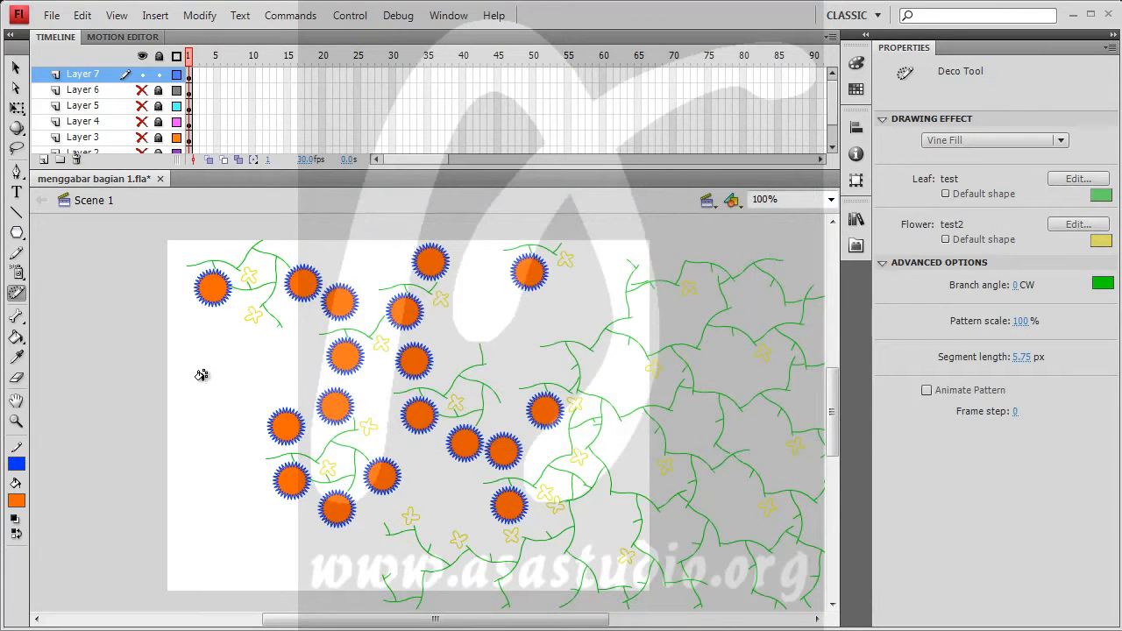
left_click(190, 377)
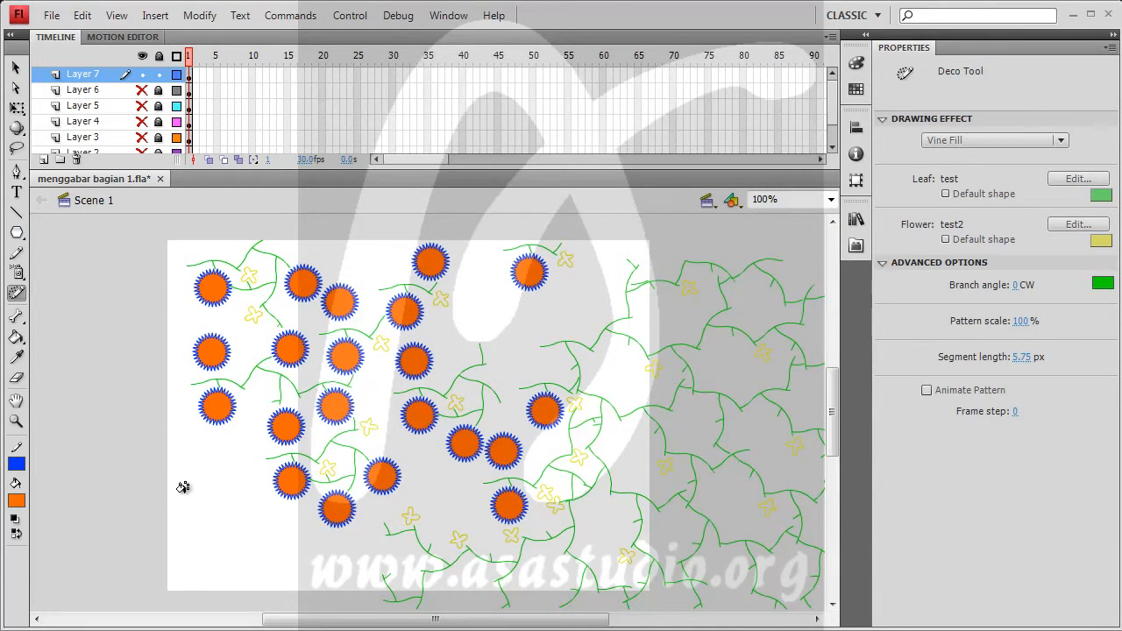
left_click(166, 504)
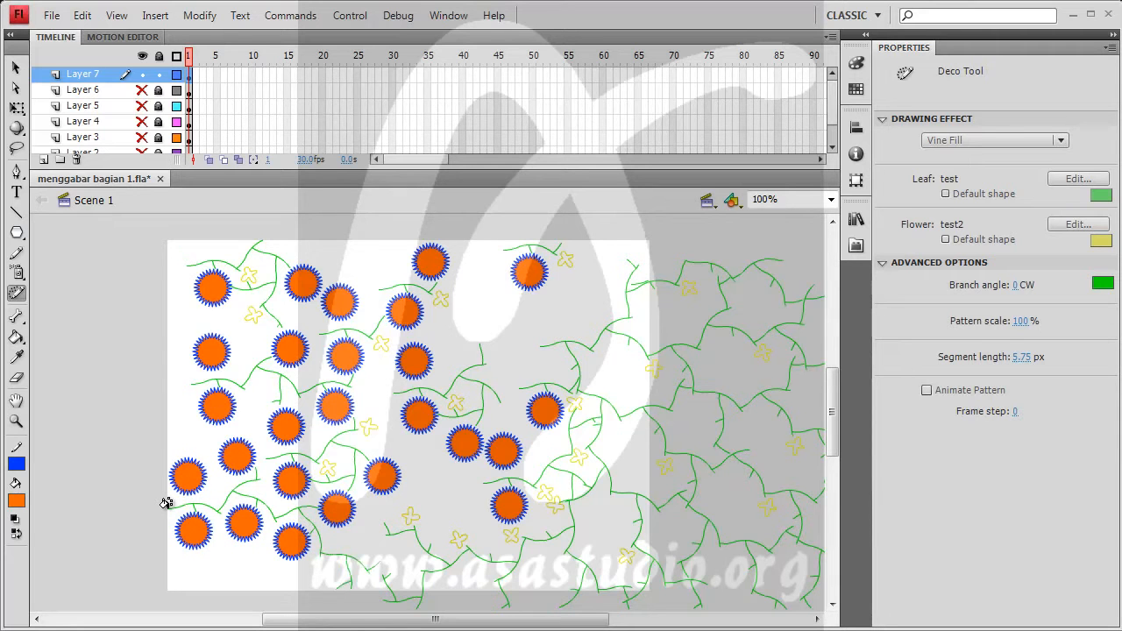
Clear the vine artwork from frame 1 of Layer 7 and return to the Deco tool
left_click(189, 75)
key("Delete")
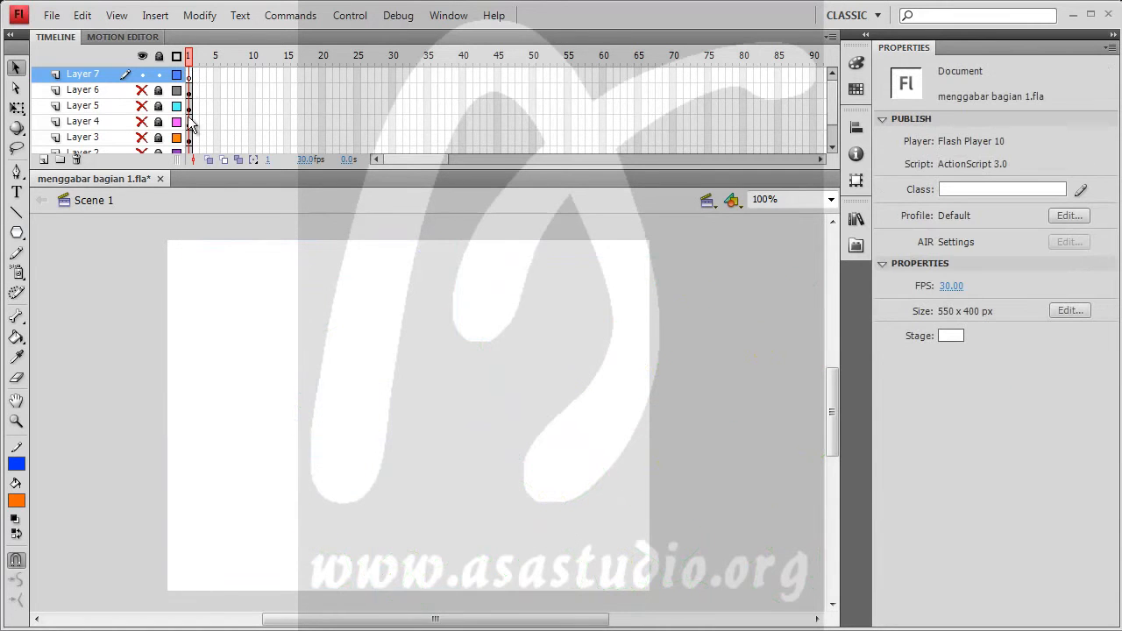
left_click(16, 294)
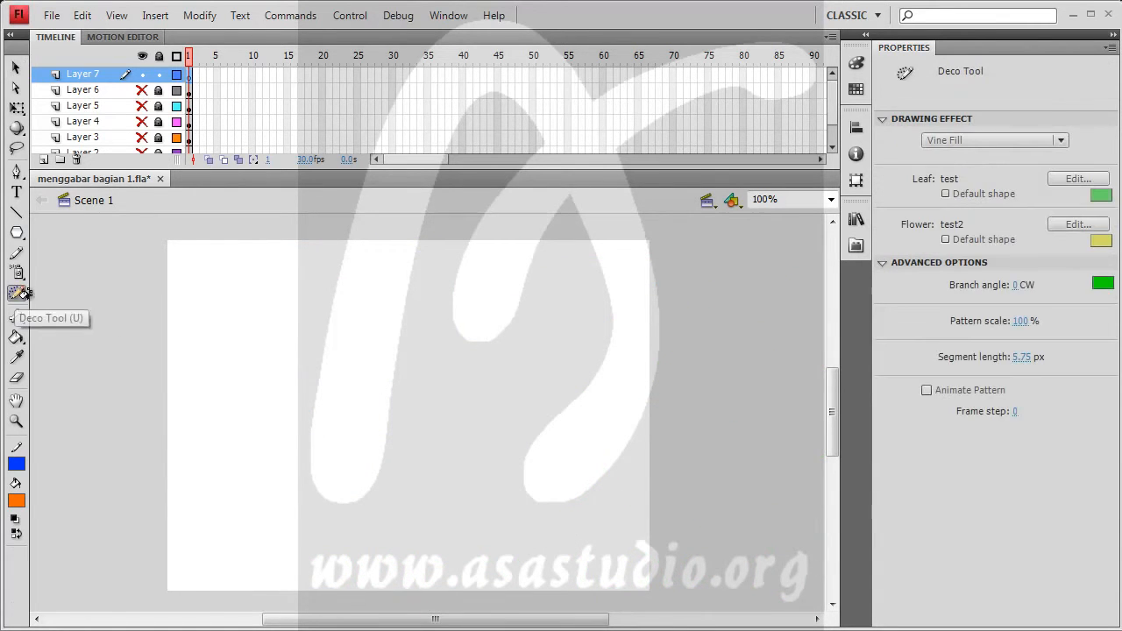
Draw two vine fills with the test and test2 symbols, then enable Animate Pattern and add a third fill between them
left_click(178, 263)
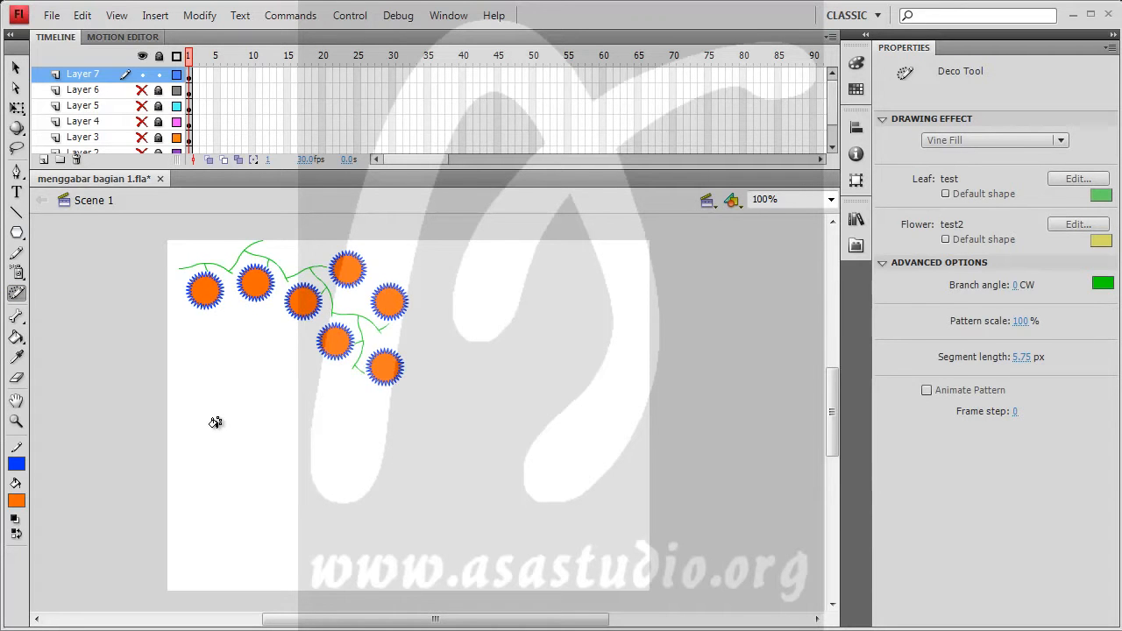
left_click(214, 444)
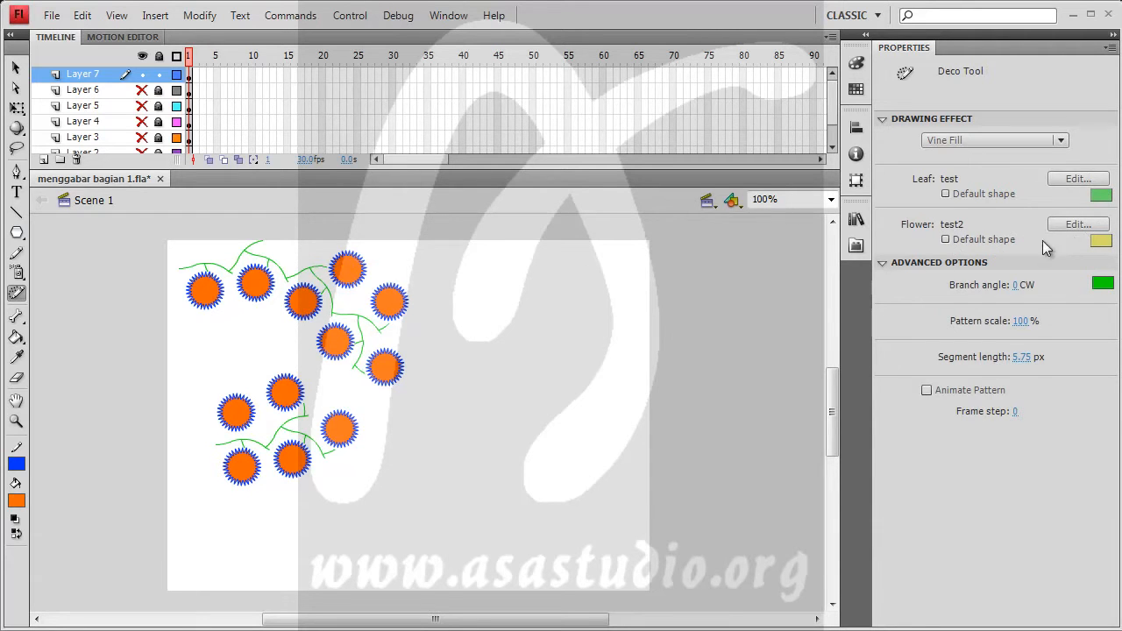
left_click(926, 390)
left_click(237, 349)
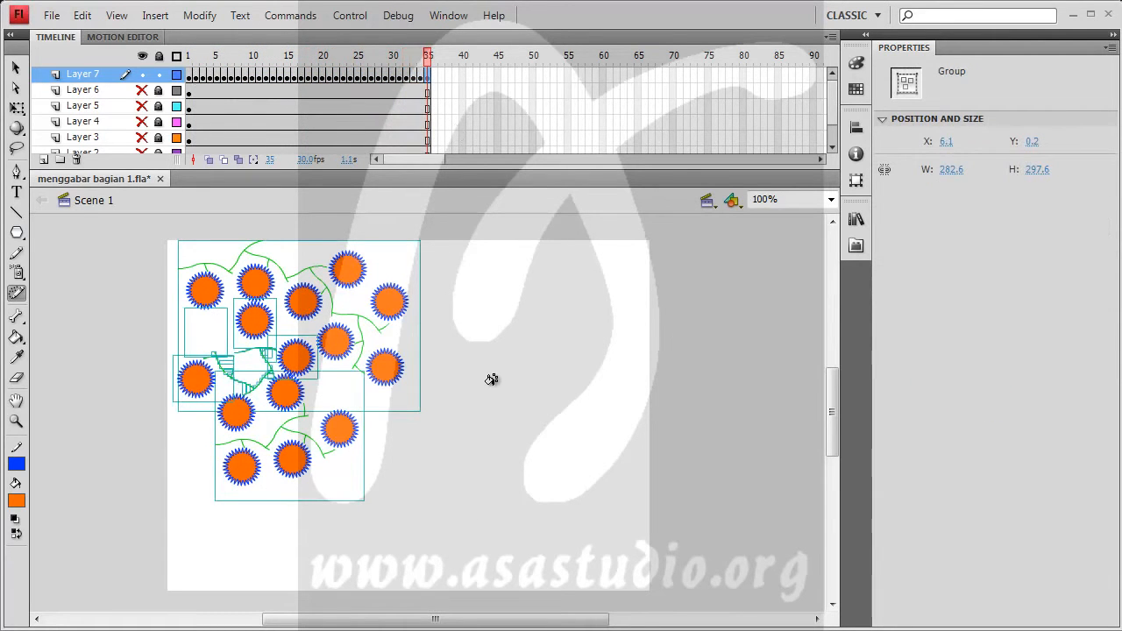
Test the movie to preview the animated flower pattern, and close the preview
left_click(349, 16)
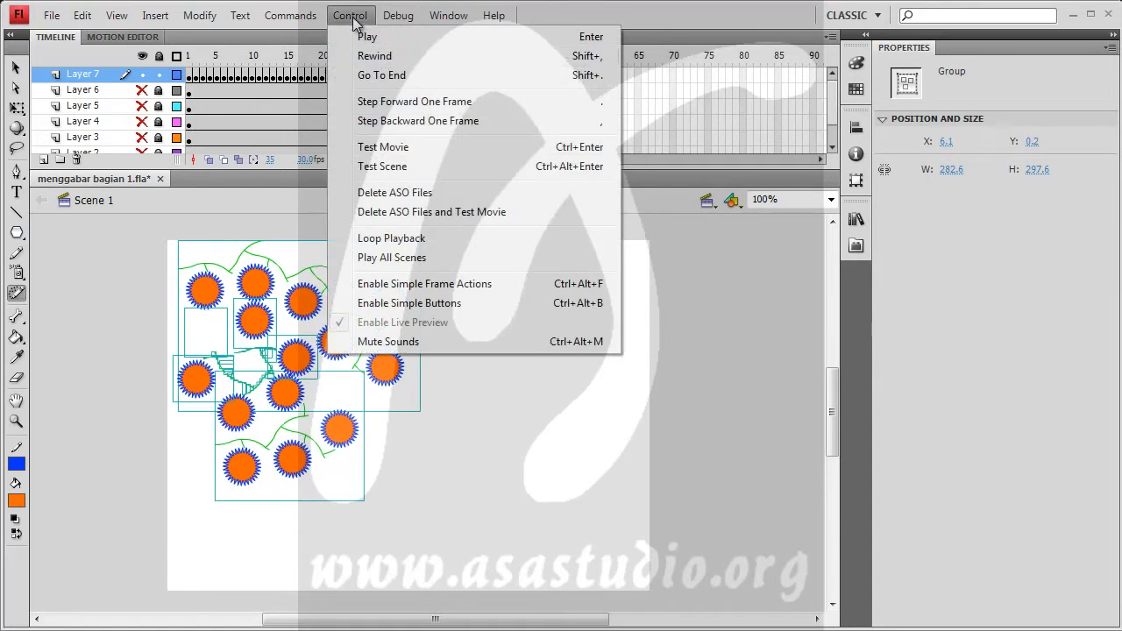
left_click(359, 145)
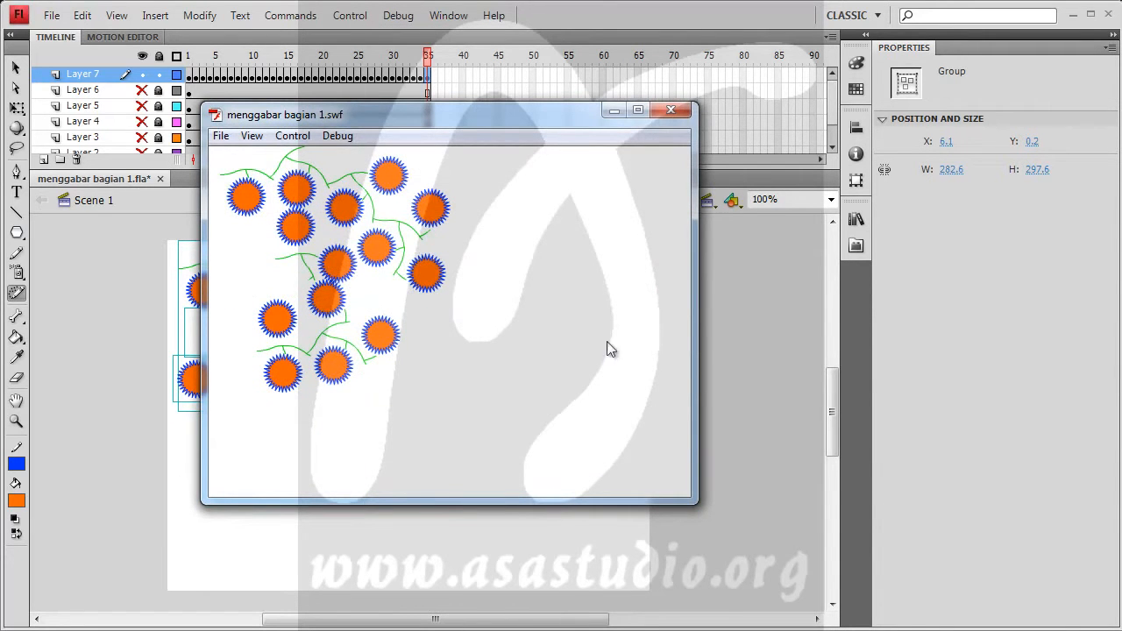
left_click(671, 109)
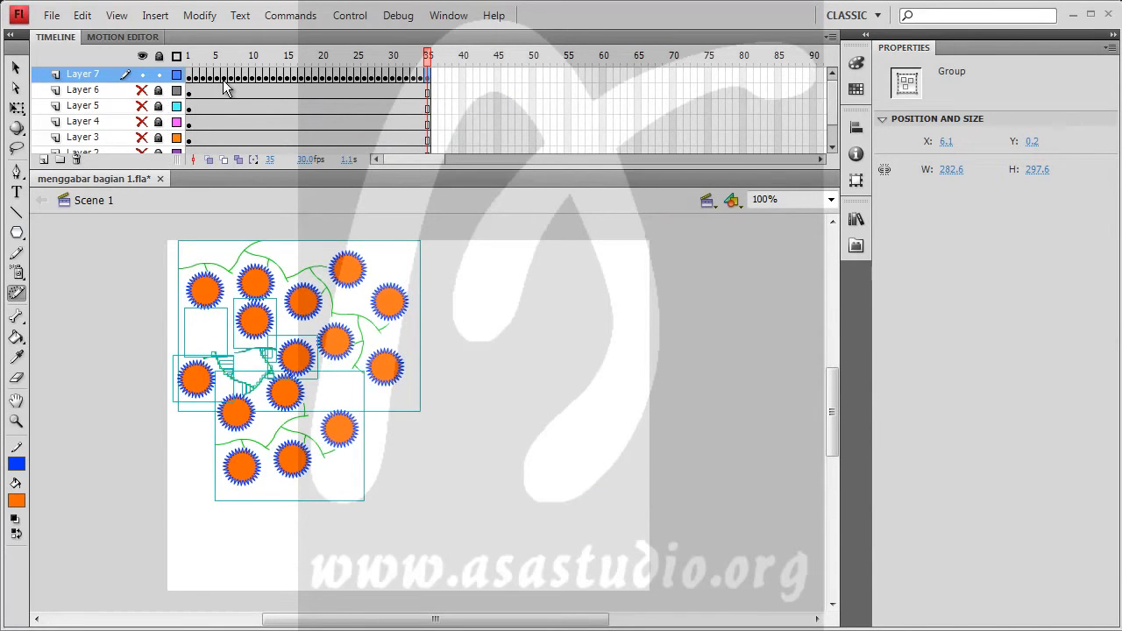
Remove all frames after frame 1 on Layer 7 and delete the vine artwork in frame 1
left_click(188, 76)
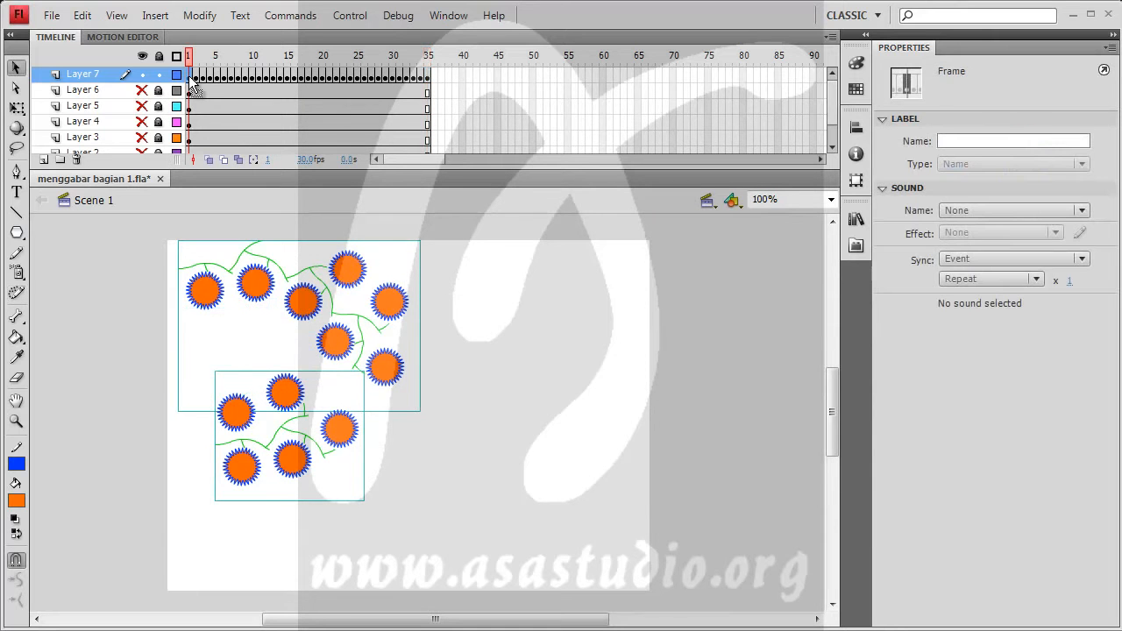
left_click_drag(484, 84, 200, 81)
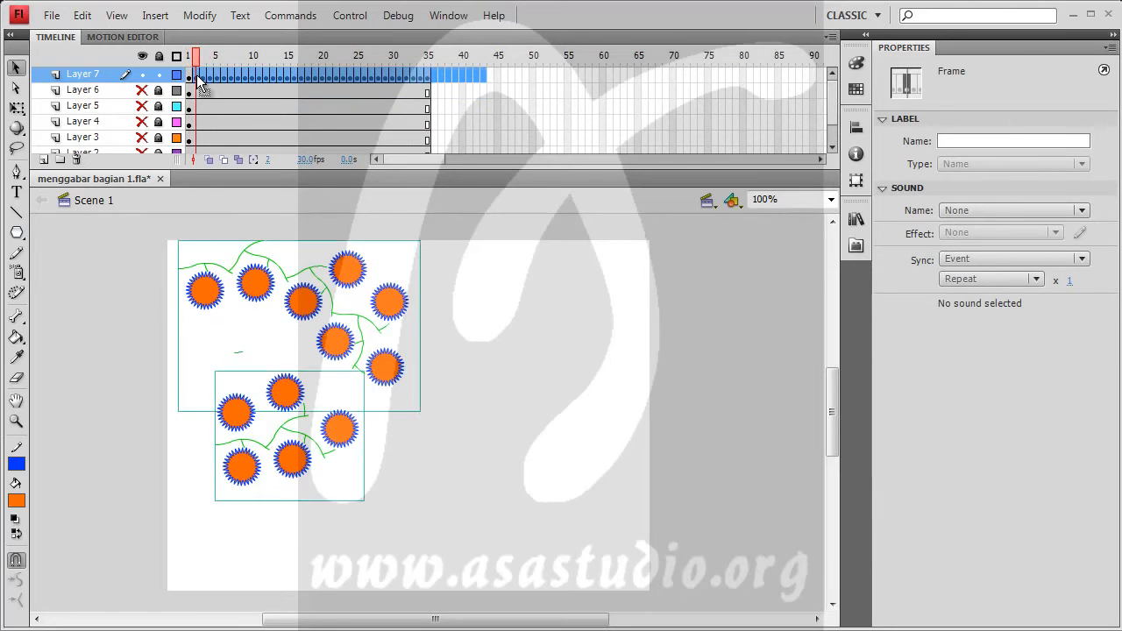
right_click(200, 81)
left_click(284, 170)
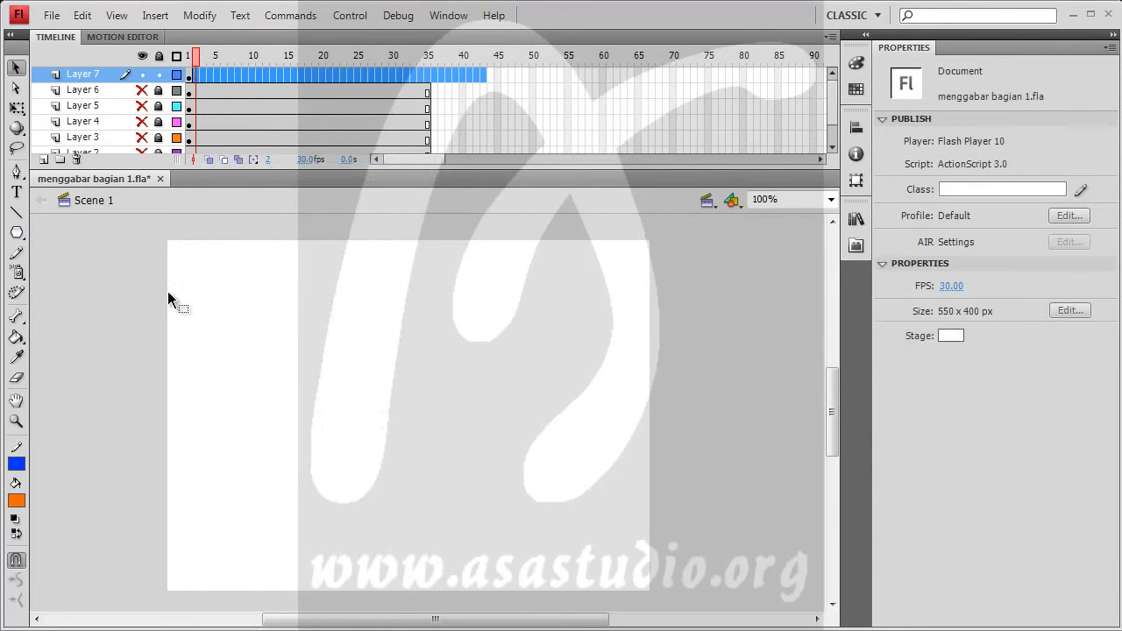
left_click(189, 72)
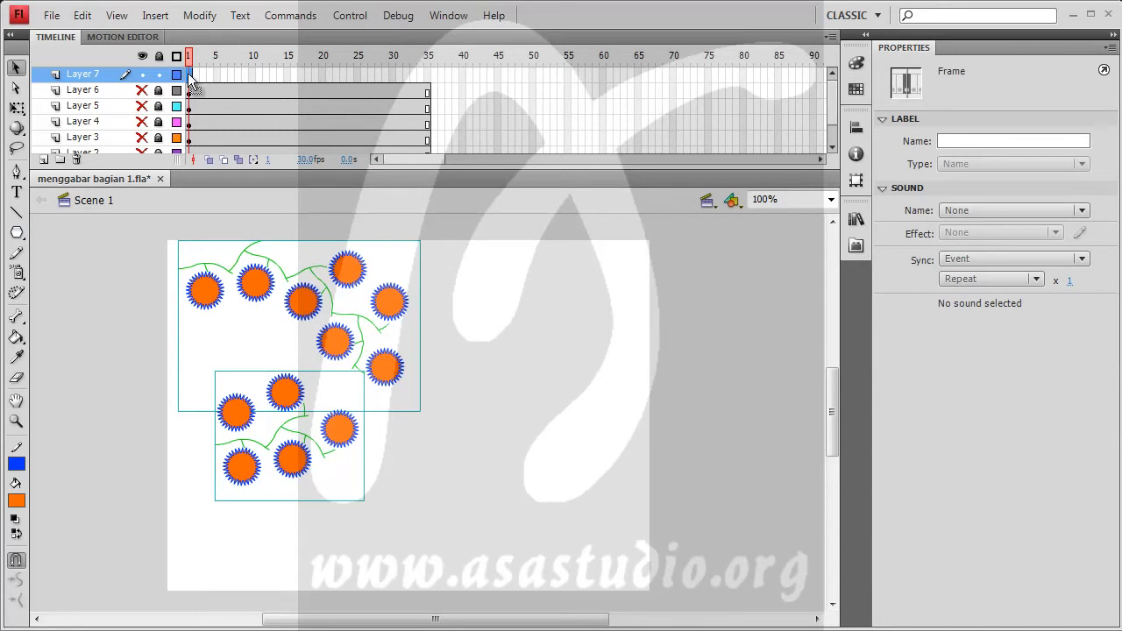
key("Delete")
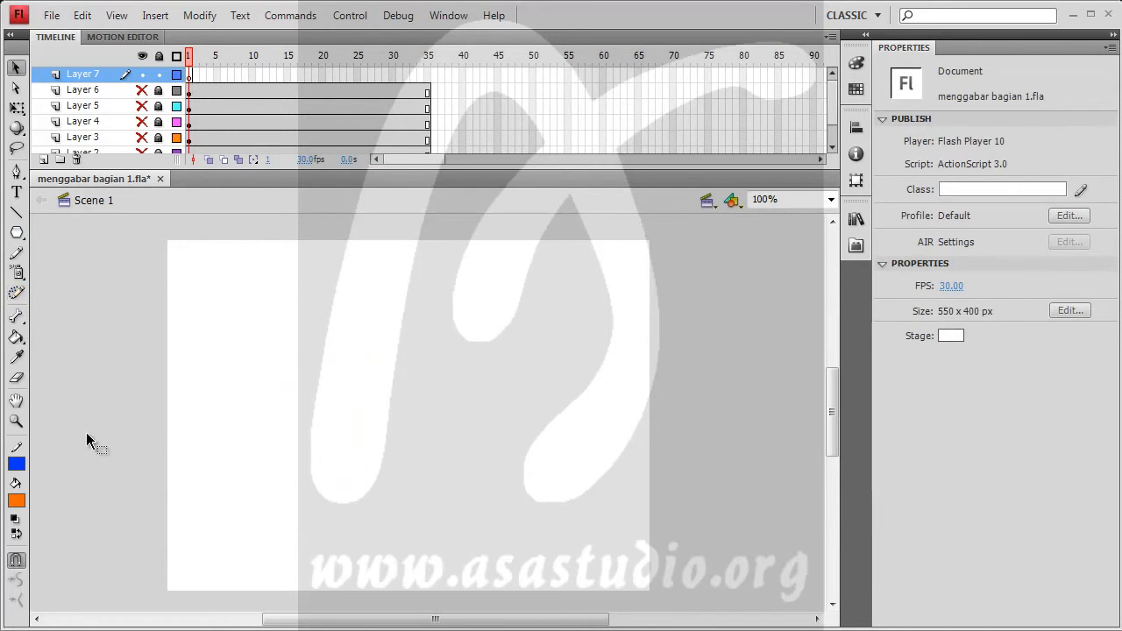
Switch the Deco Tool's Vine Fill to the default shapes for both leaf and flower
left_click(17, 294)
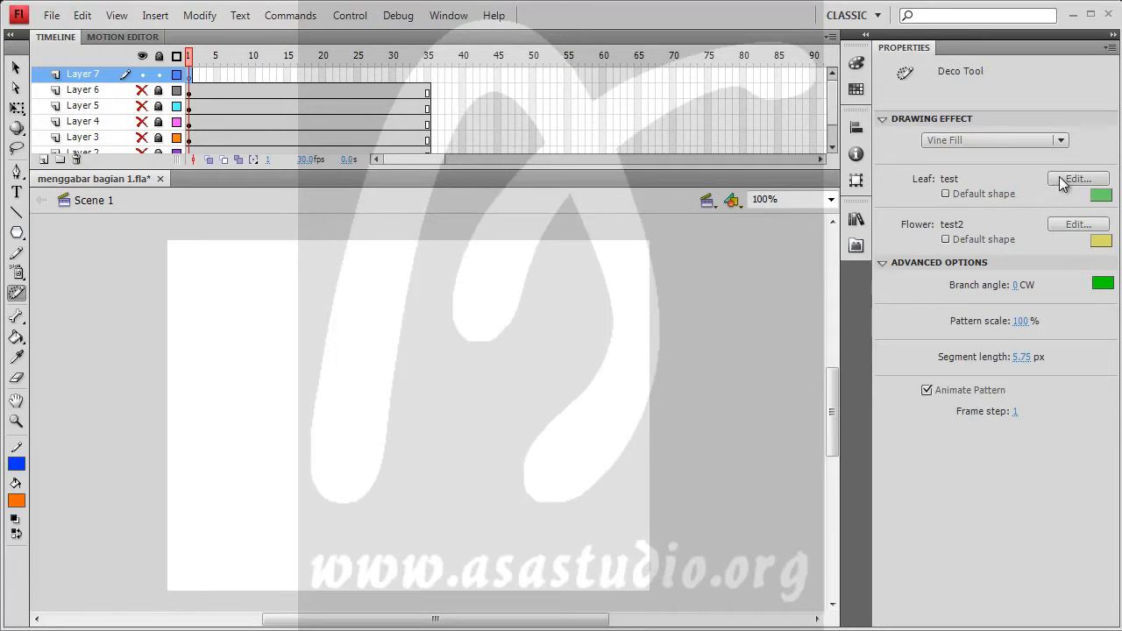
left_click(945, 194)
left_click(946, 239)
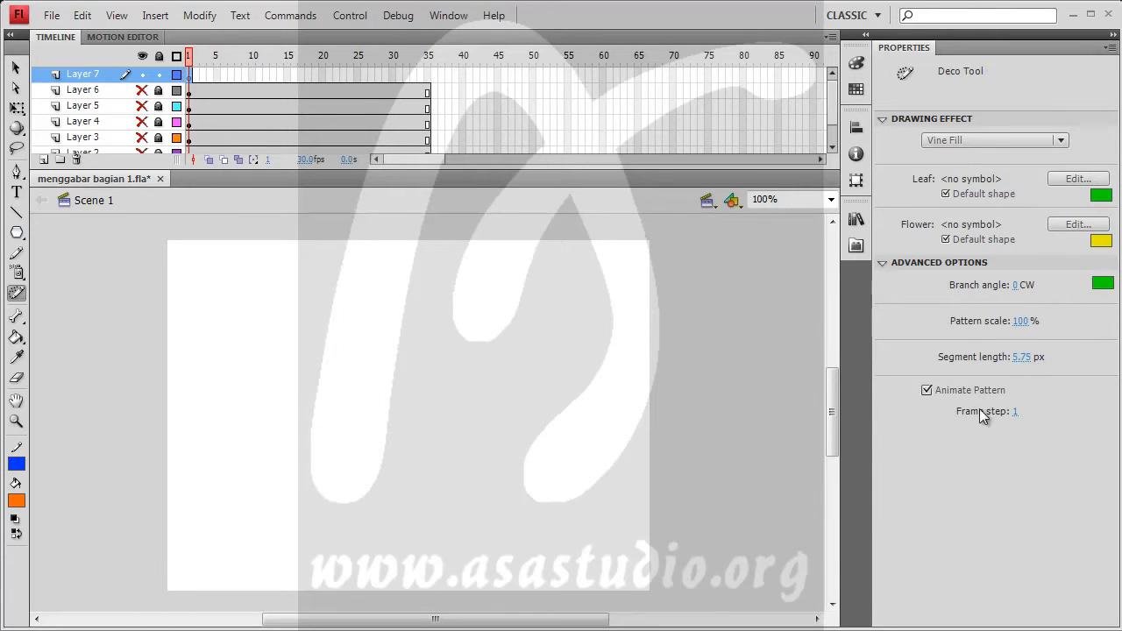
Draw an animated vine fill from the stage's upper-left area with a frame step of 30, and preview the movie
left_click(1016, 411)
left_click(179, 265)
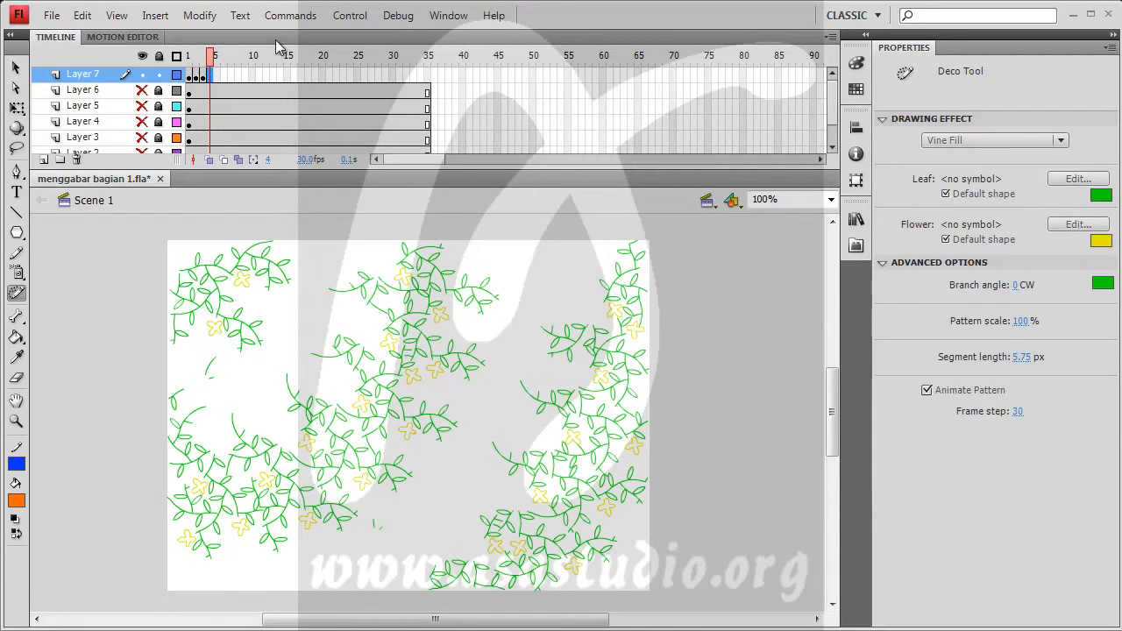
left_click(342, 17)
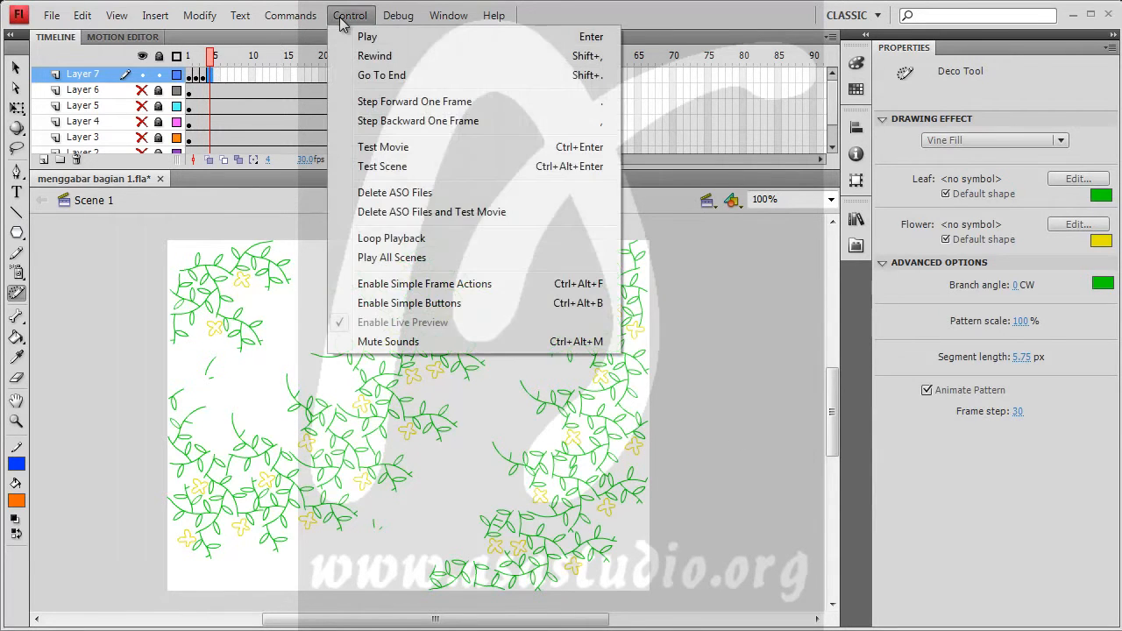
left_click(372, 147)
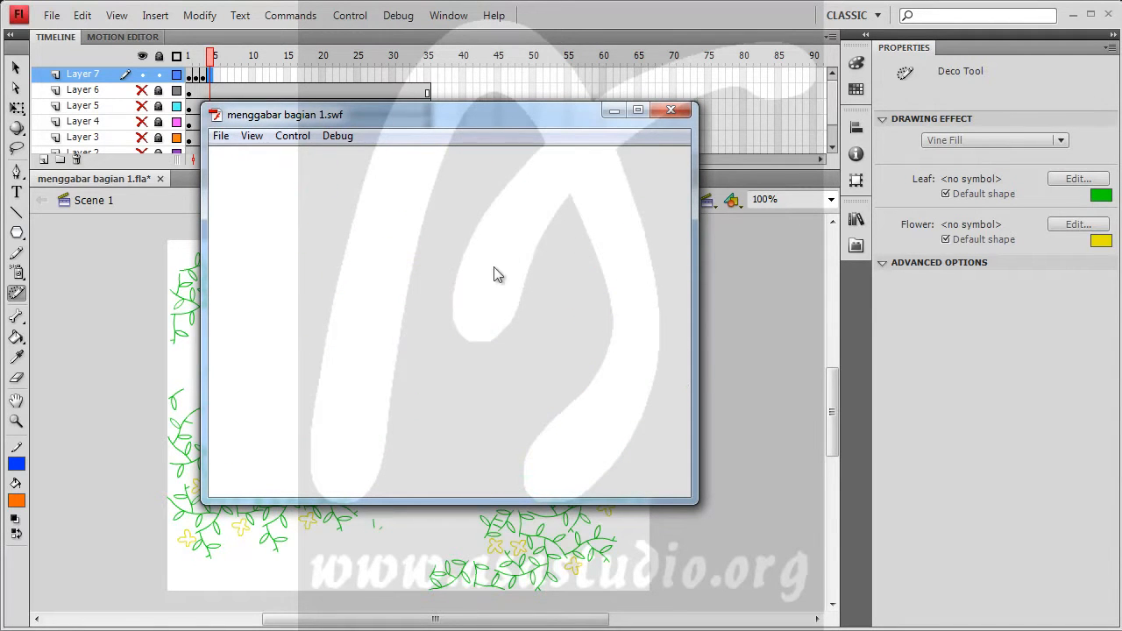
left_click(670, 109)
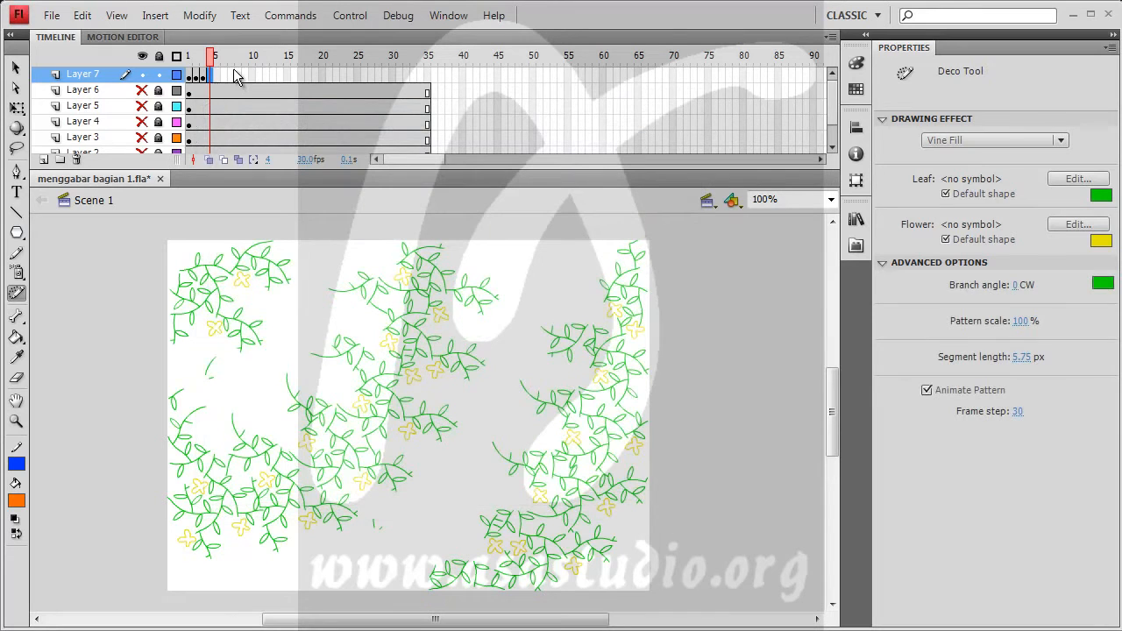
Clear Layer 7 by removing the frames after frame 1 and deleting the default-shape vine in frame 1
left_click_drag(229, 75, 197, 75)
right_click(198, 77)
left_click(259, 170)
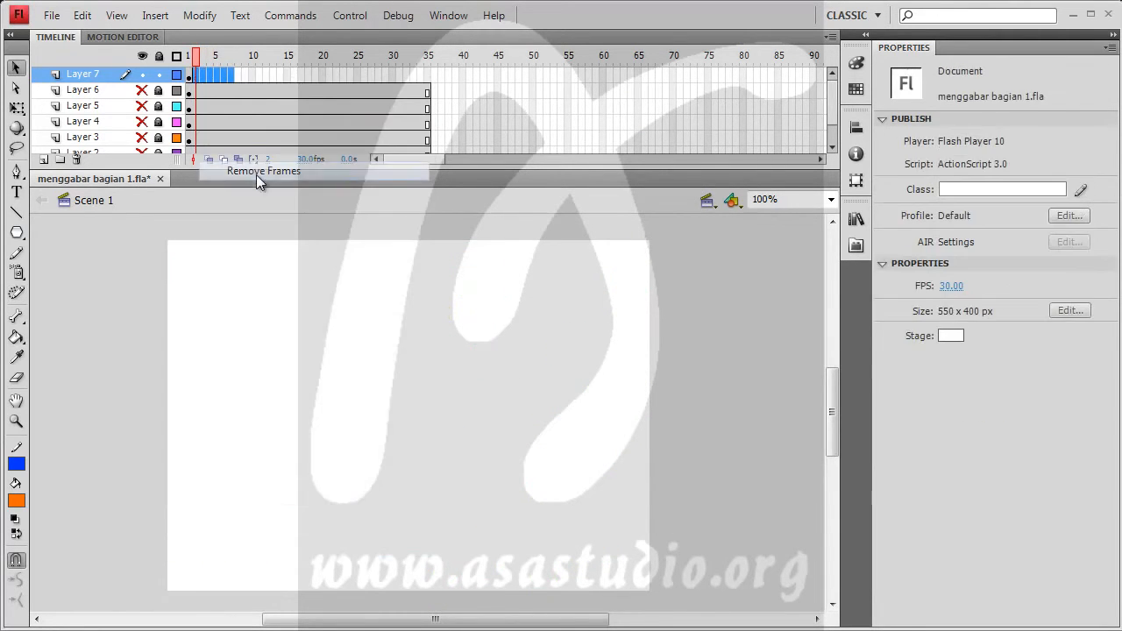
left_click(189, 75)
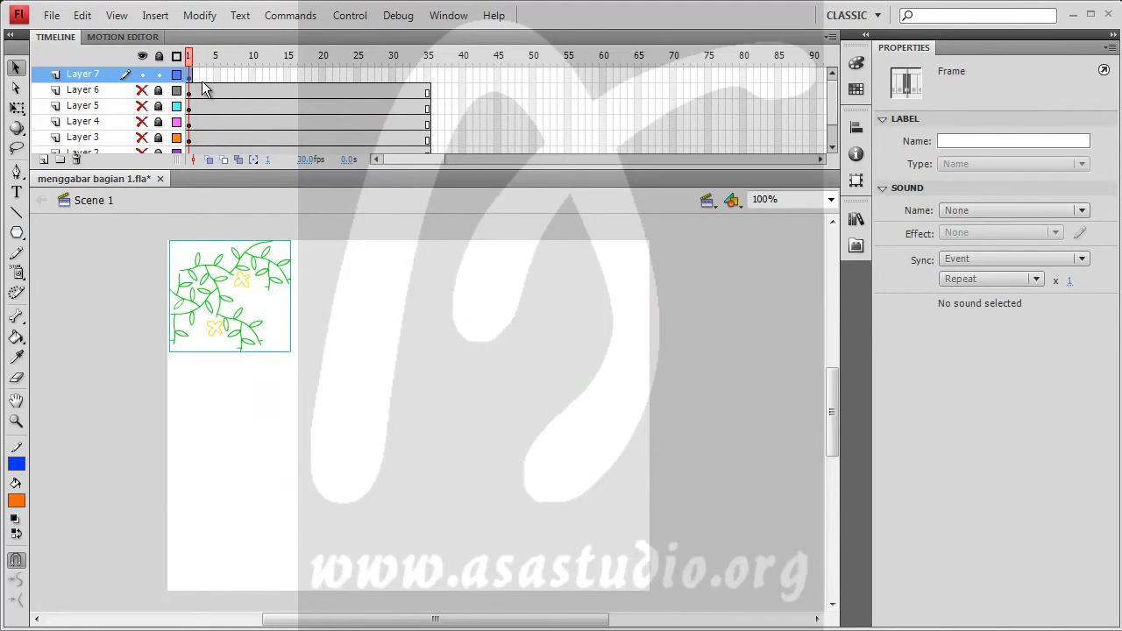
key("Delete")
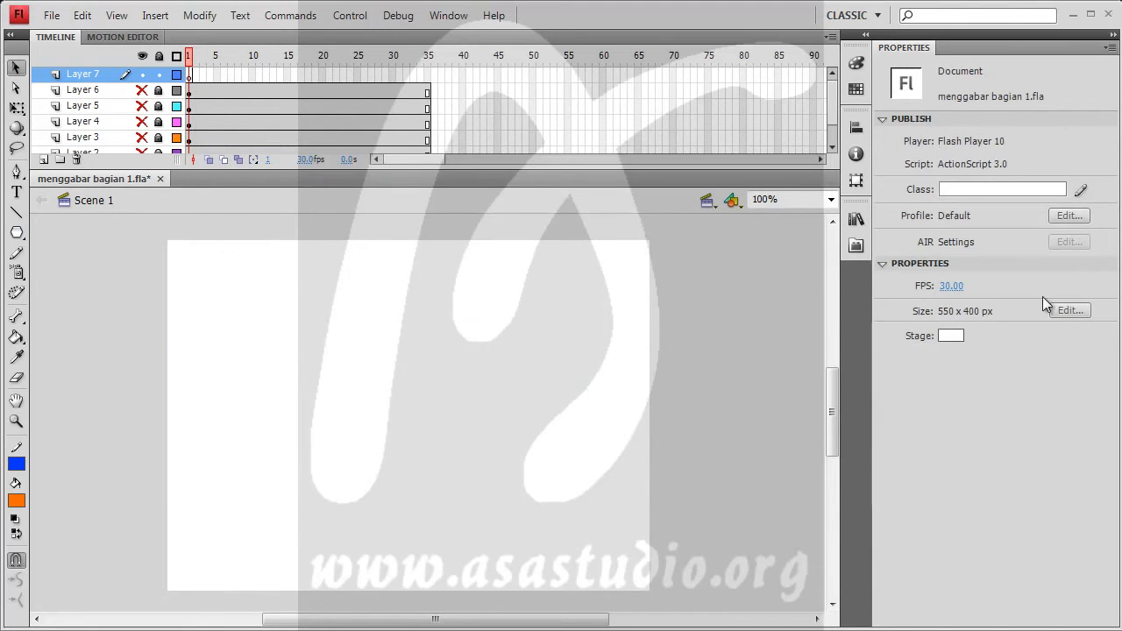
Set the Deco Tool's animation frame step to 1
left_click(15, 295)
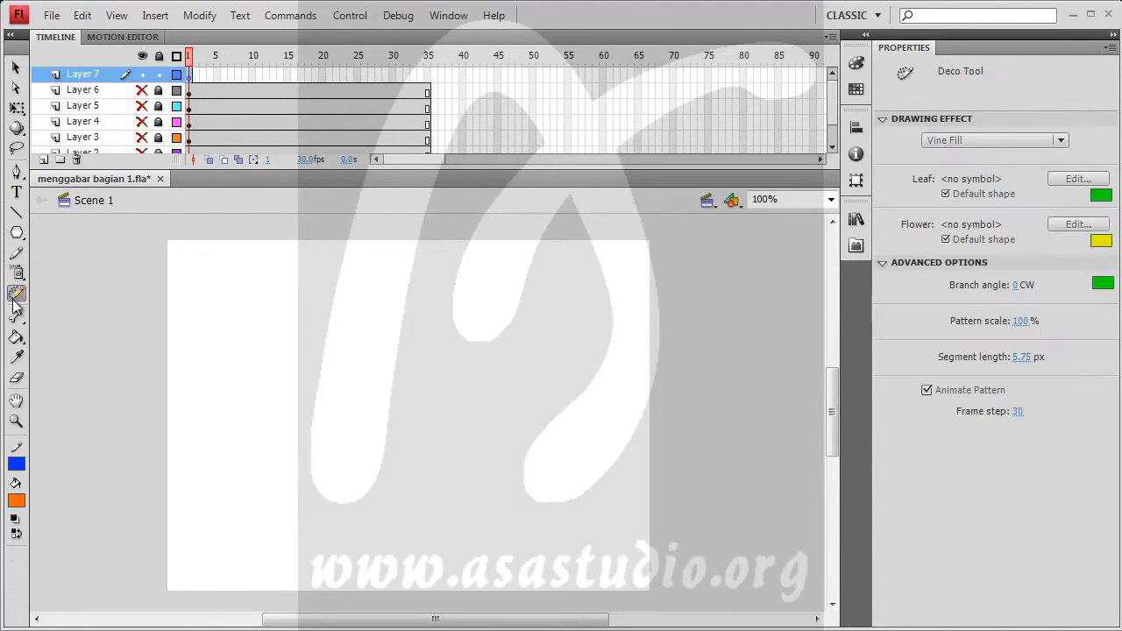
left_click(1018, 413)
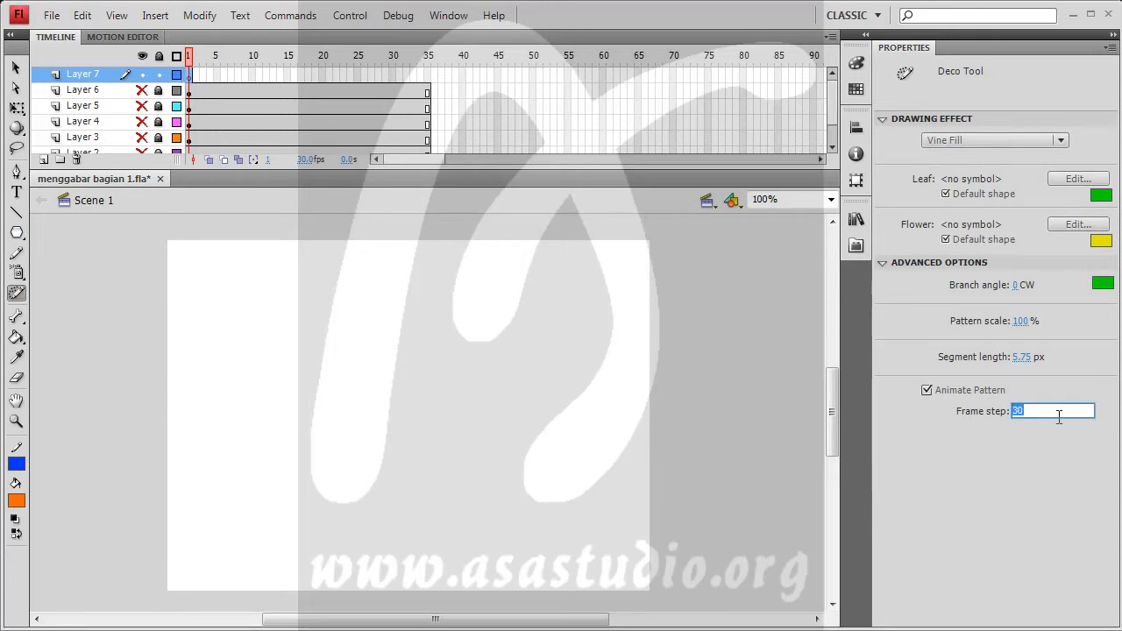
key("Return")
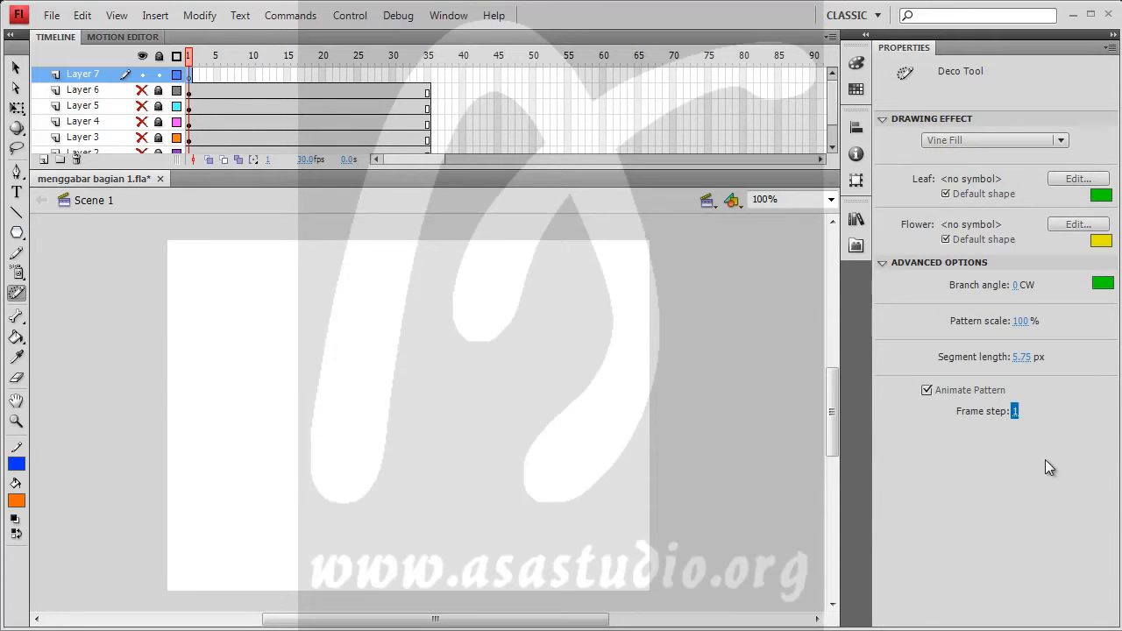
Raise the vine's segment length to its maximum by entering 120 px and then trying 500 px
left_click(1021, 358)
type("120")
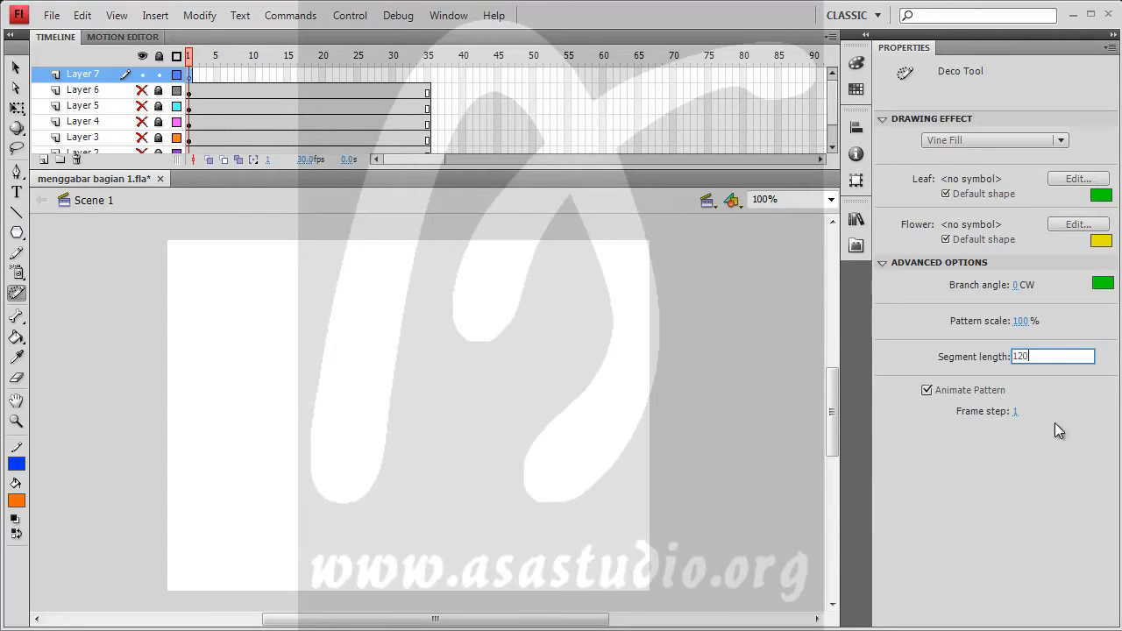
key("Return")
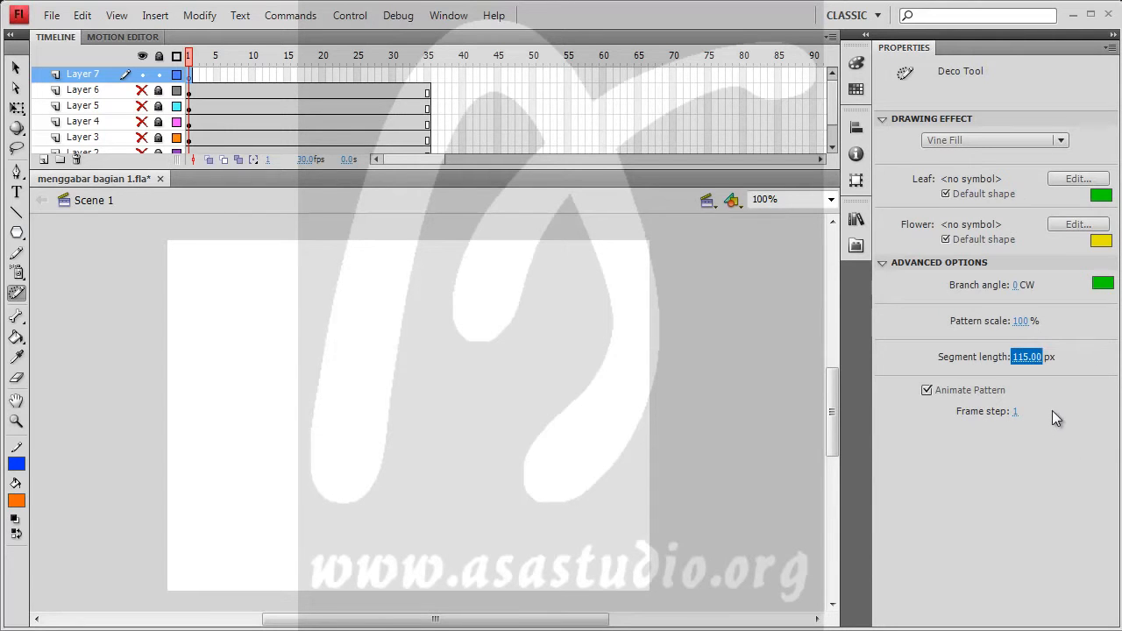
left_click(1026, 358)
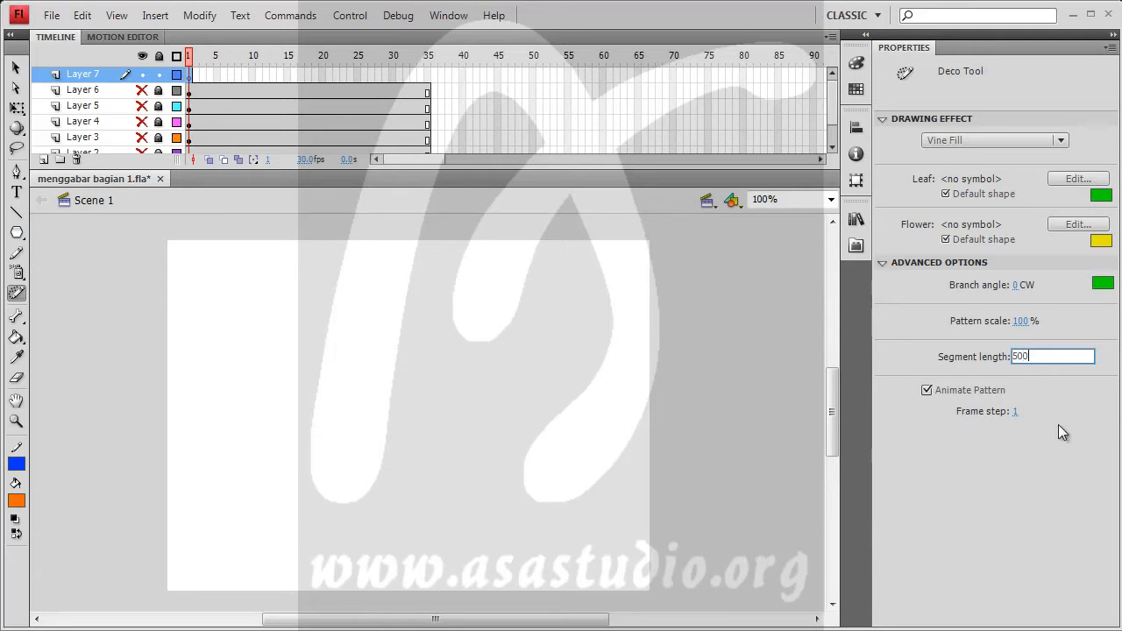
key("Return")
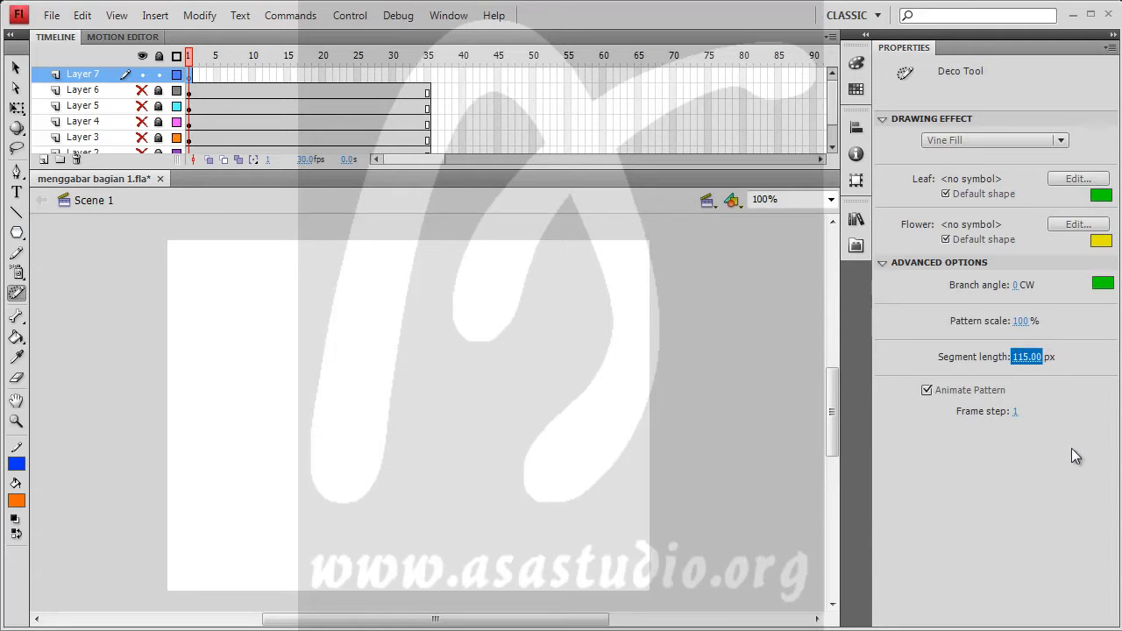
Color the default flower shape dark gray and the default leaf shape orange #CC6600
left_click(1101, 241)
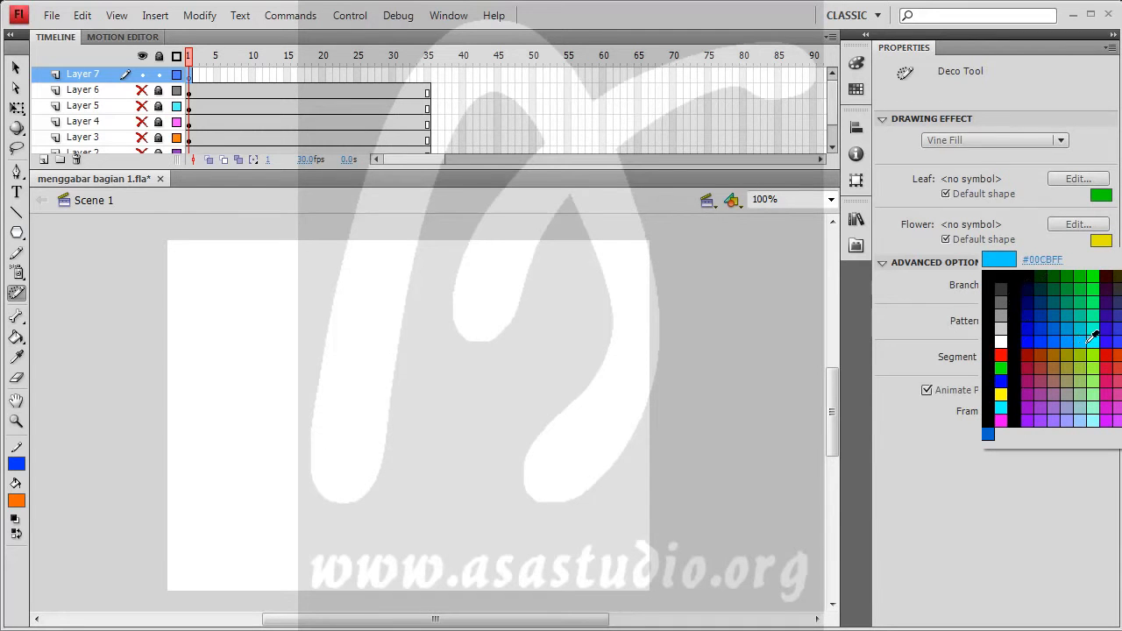
left_click(1000, 302)
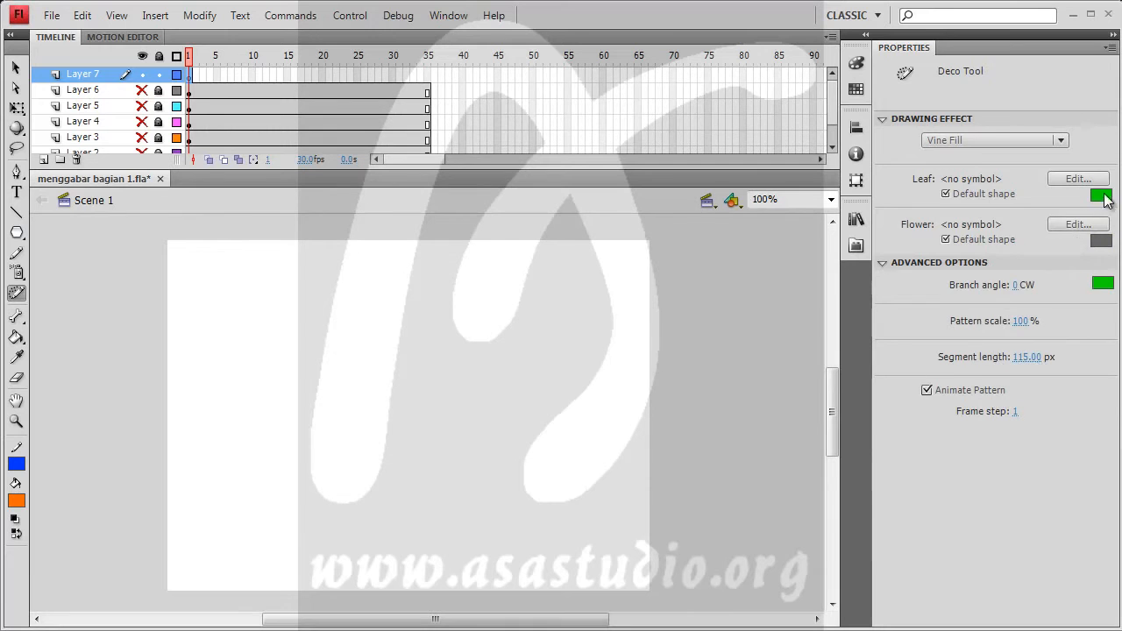
left_click(1101, 241)
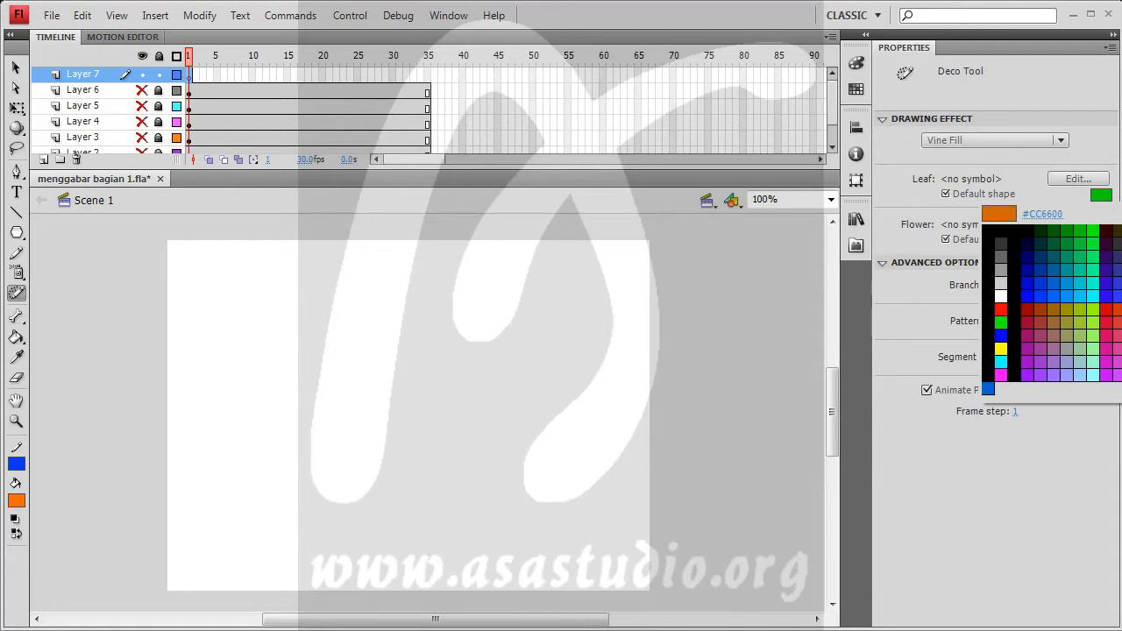
left_click(1121, 310)
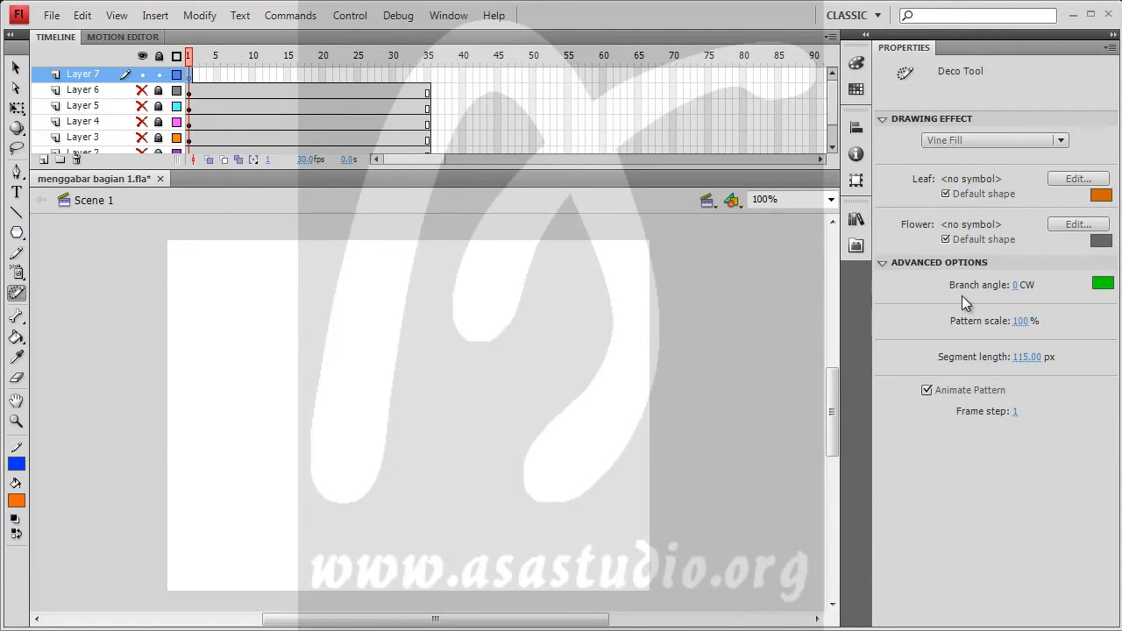
Try #33FF00 as the vine's branch color, and settle on yellow-green instead
left_click(1103, 282)
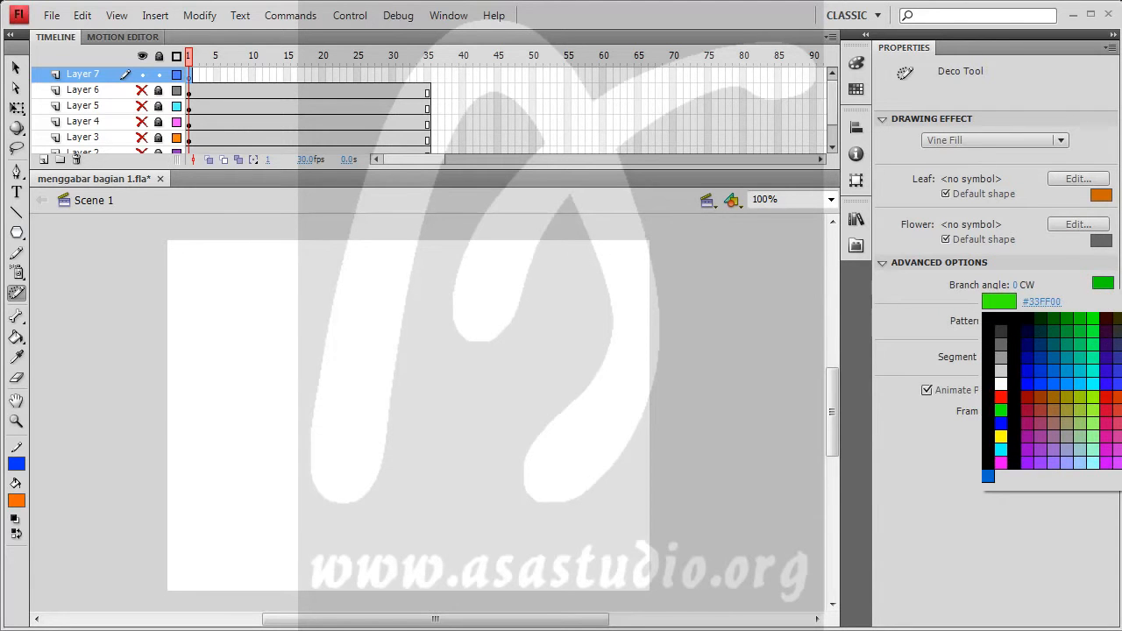
left_click(1113, 318)
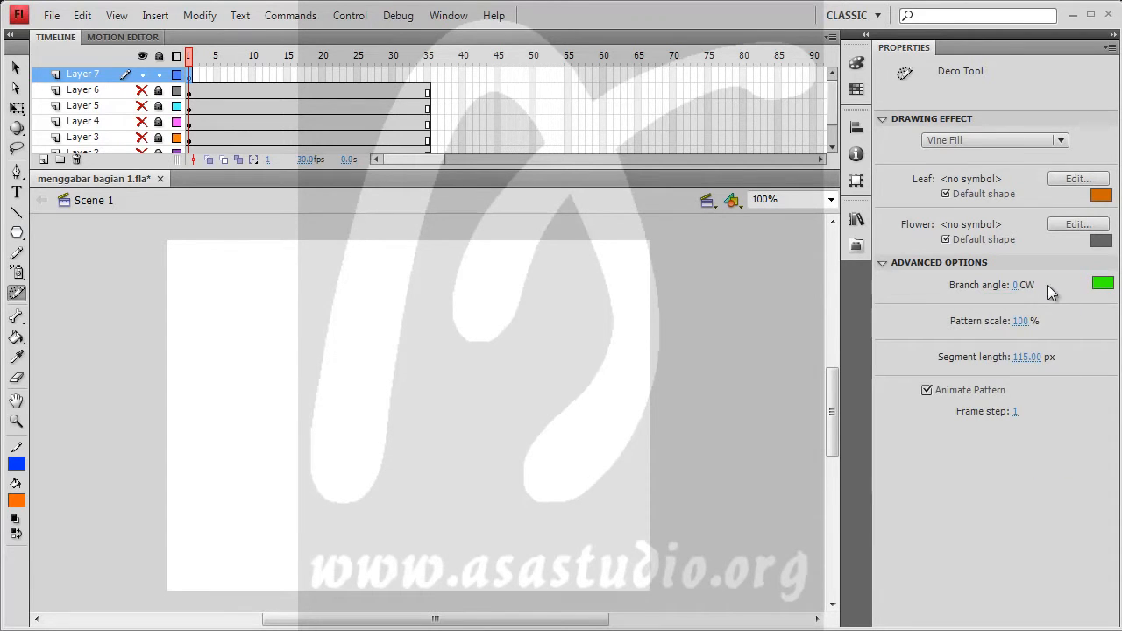
left_click(1103, 282)
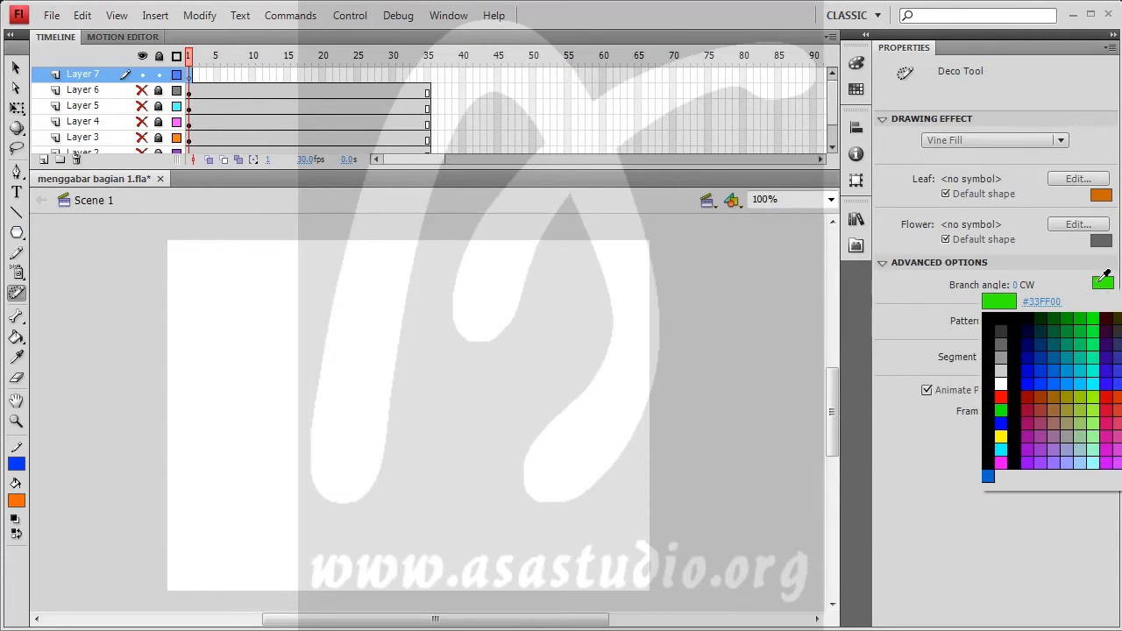
left_click(1086, 401)
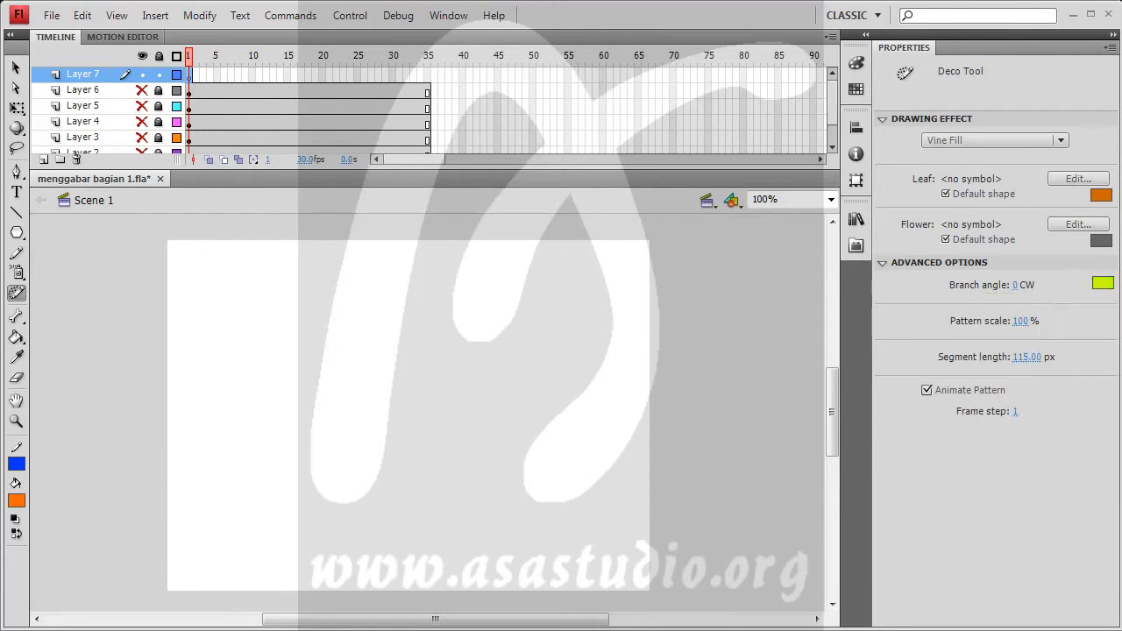
Set the vine's branch angle to 45 degrees clockwise and start a vine fill near the stage's upper-left corner
left_click(1016, 284)
left_click(176, 258)
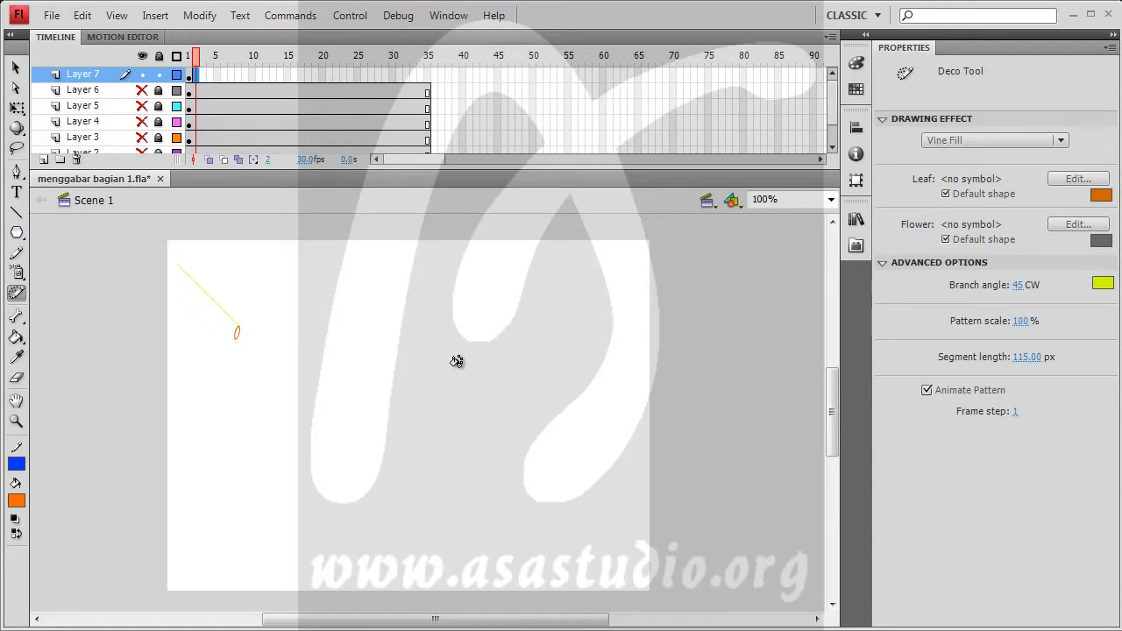
Reduce the vine's segment length to 4 px and try to apply the fill on frame 2 of Layer 7
left_click(1027, 357)
type("10")
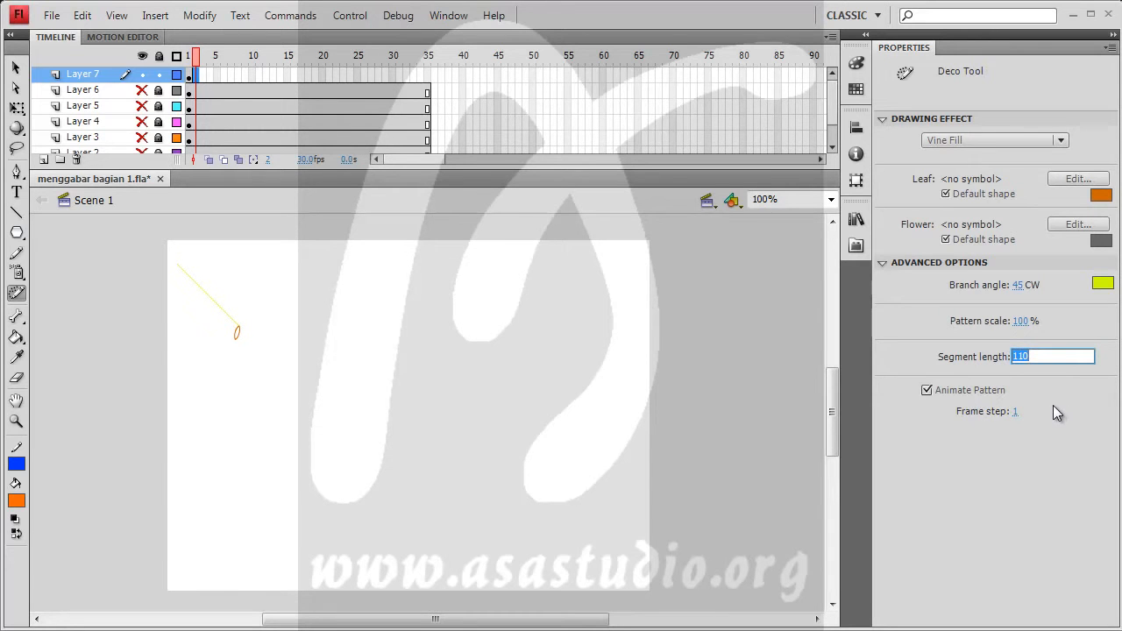
type("4")
key("Return")
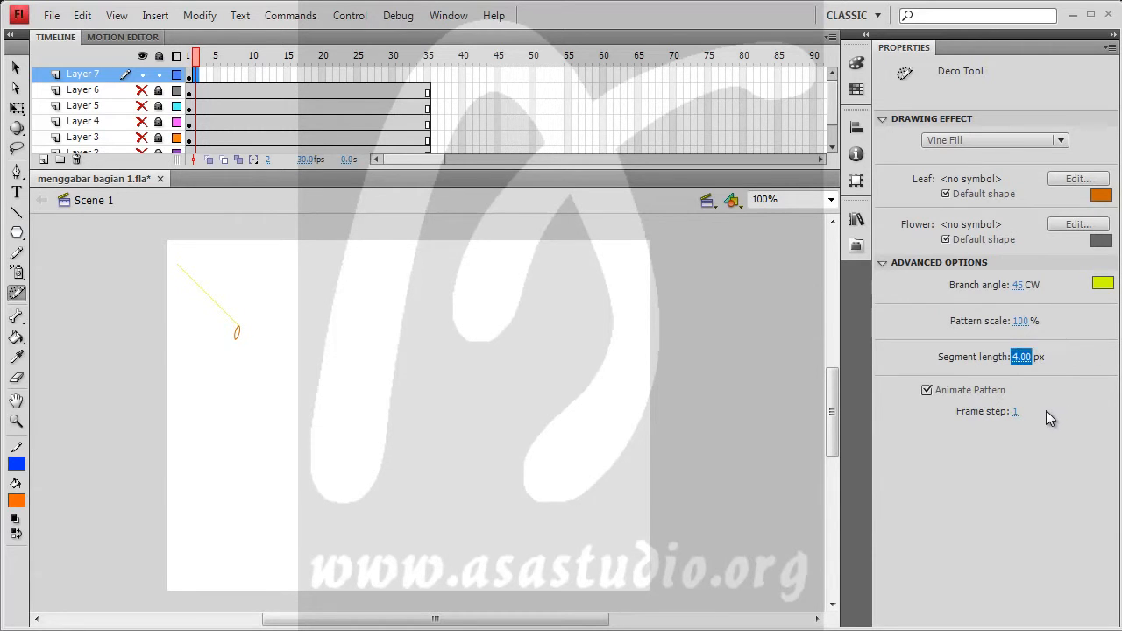
left_click(189, 269)
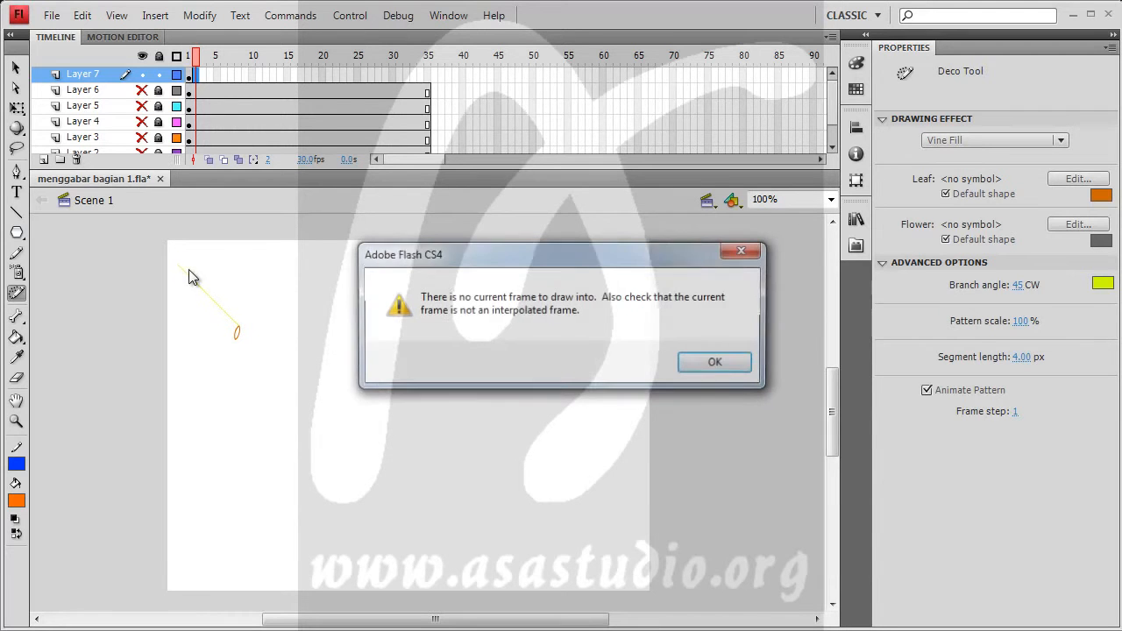
left_click(743, 363)
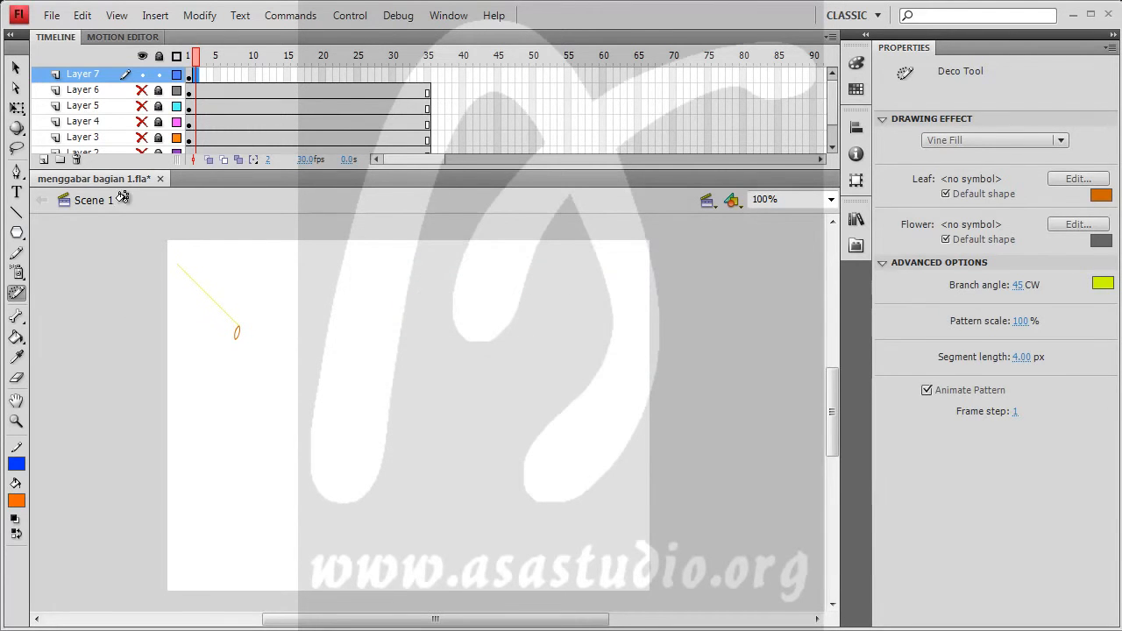
Delete the vine from frame 1 of Layer 7 and grow a new animated vine fill from the stage's upper-left area
left_click(188, 77)
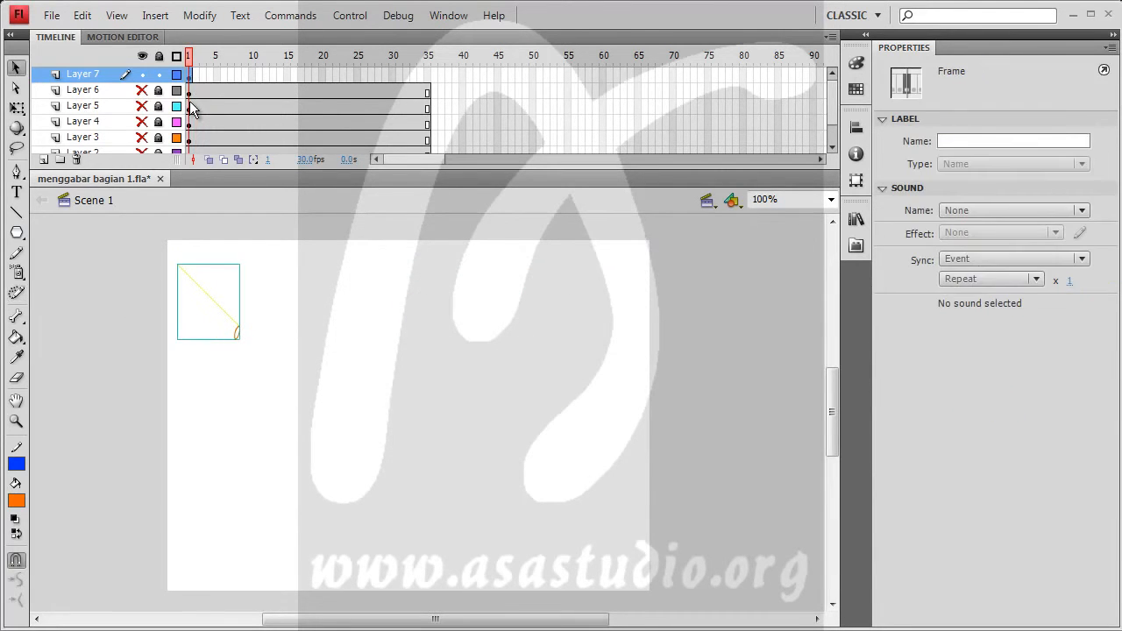
key("Delete")
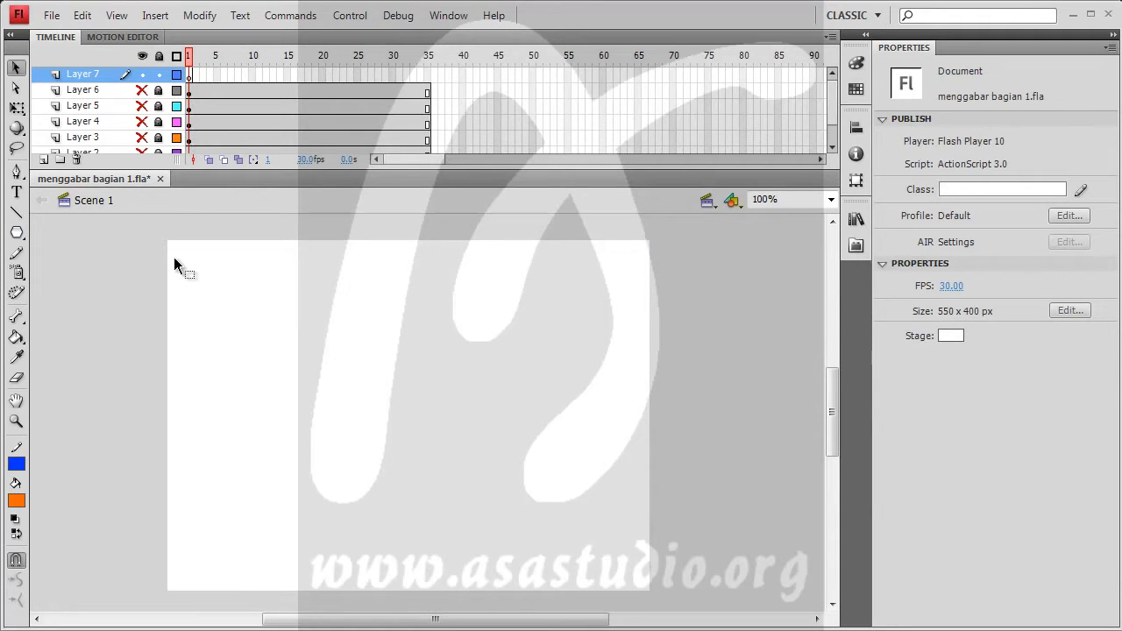
left_click(16, 293)
left_click_drag(181, 269, 705, 339)
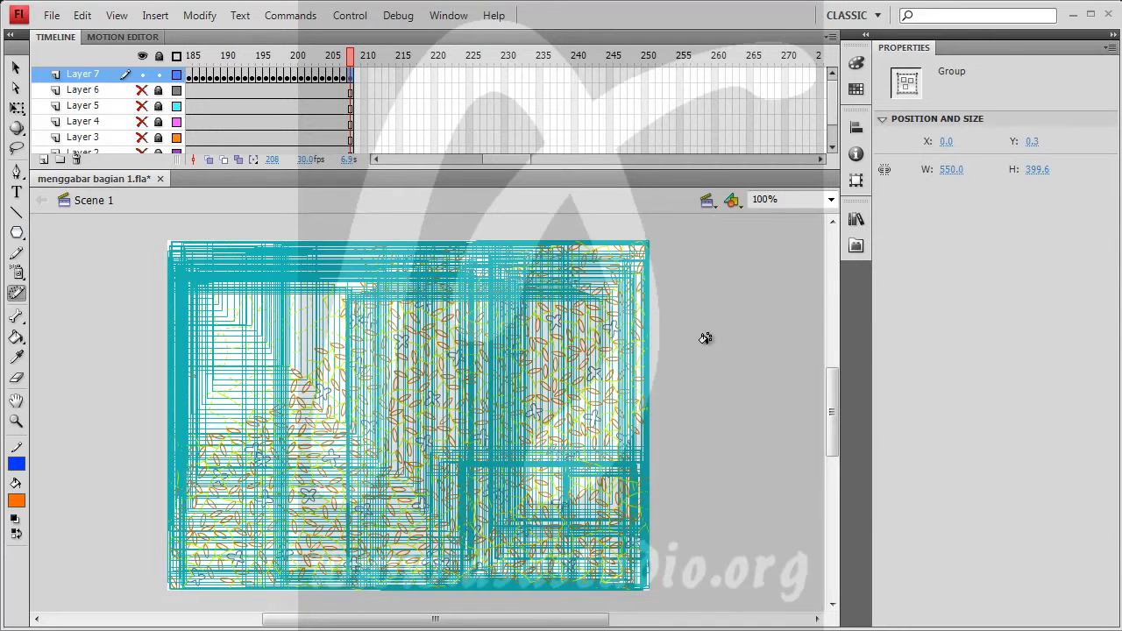
Deselect the finished vine artwork and select several of its overlapping groups one at a time to inspect them
left_click(16, 67)
left_click(79, 280)
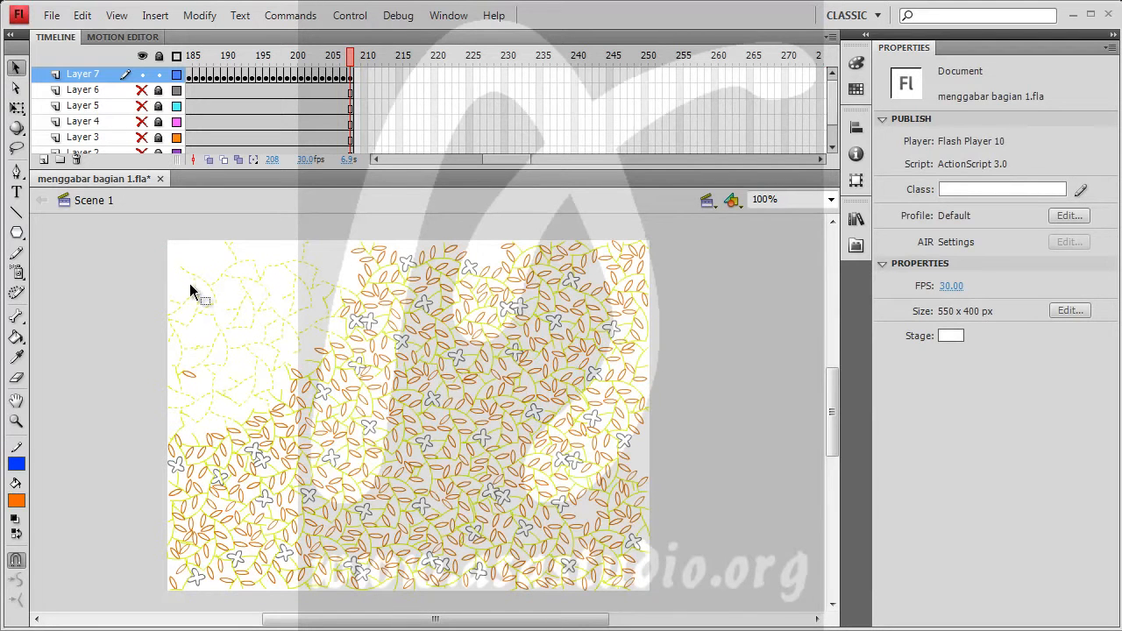
left_click(446, 311)
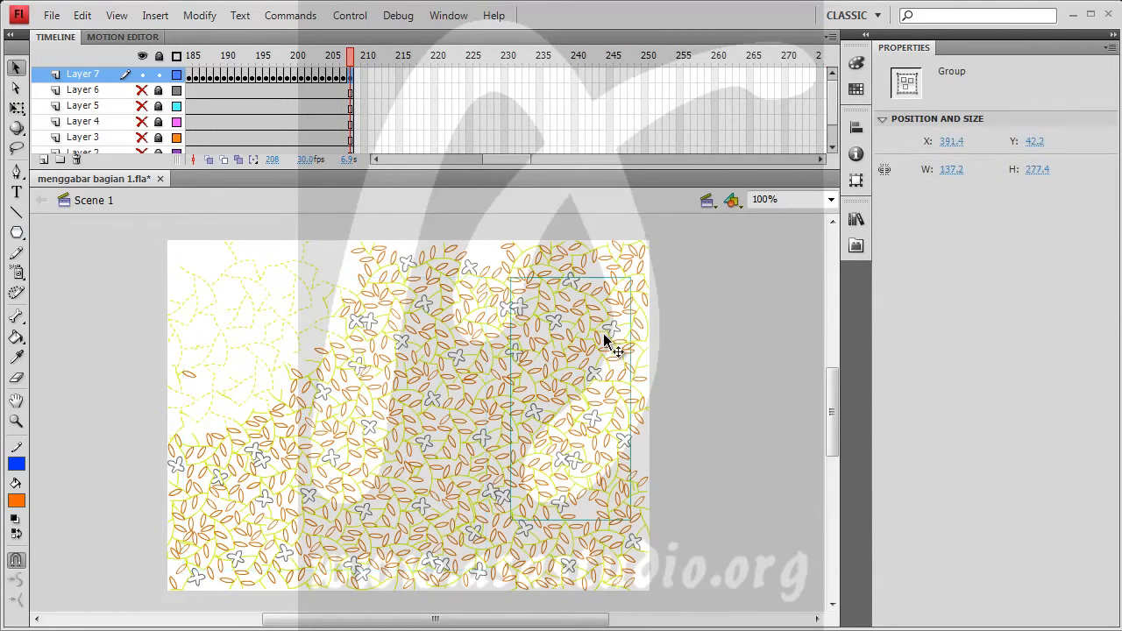
left_click(455, 274)
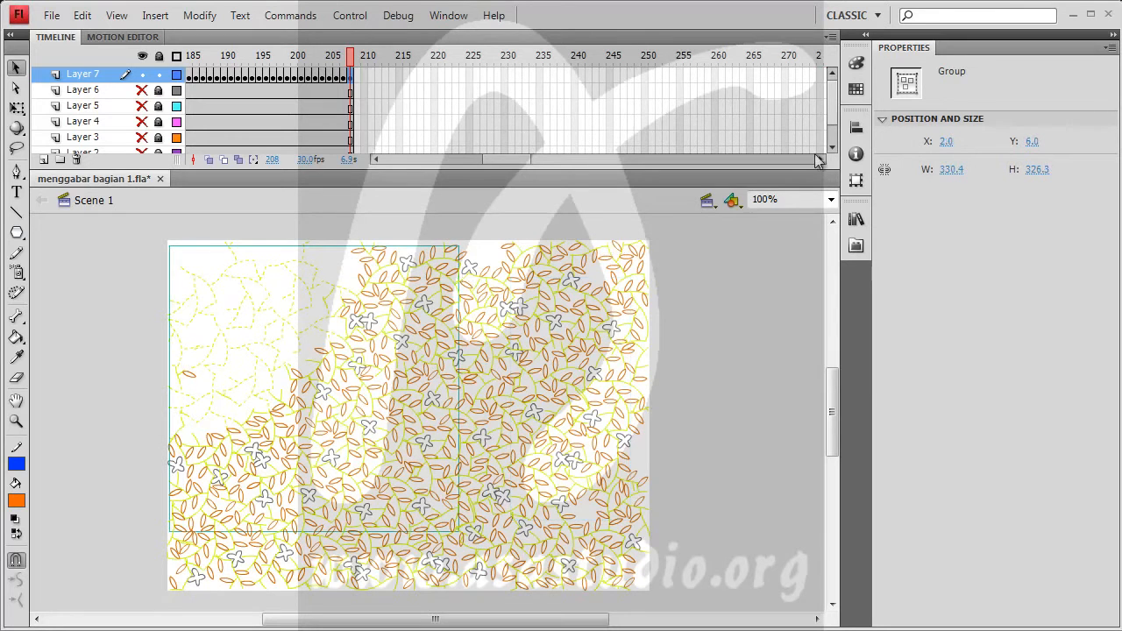
left_click(628, 322)
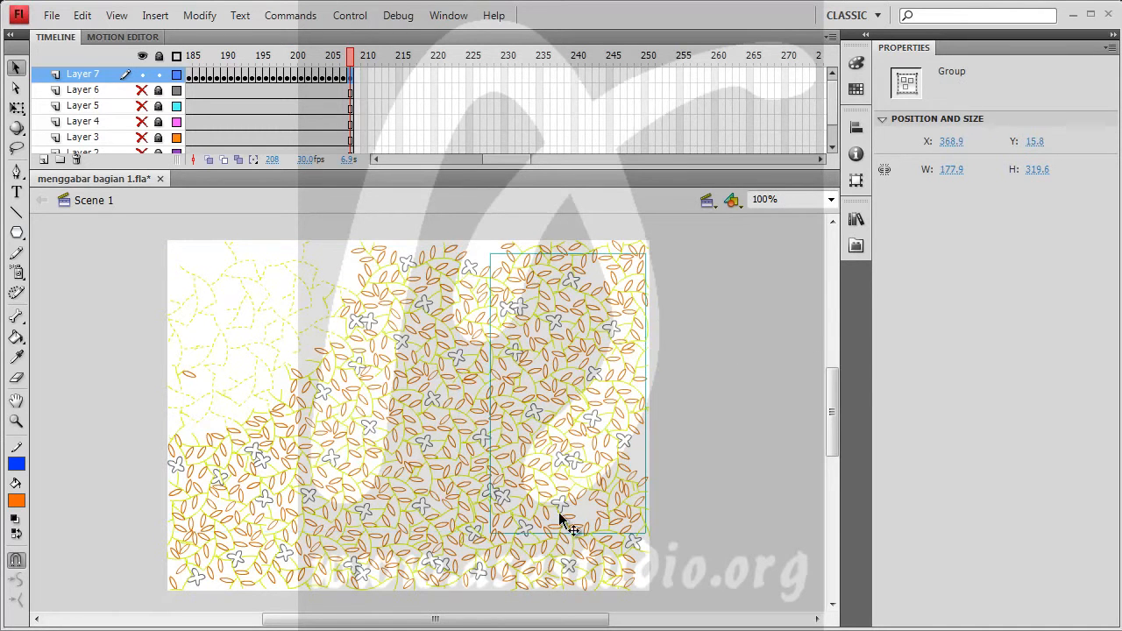
left_click(392, 552)
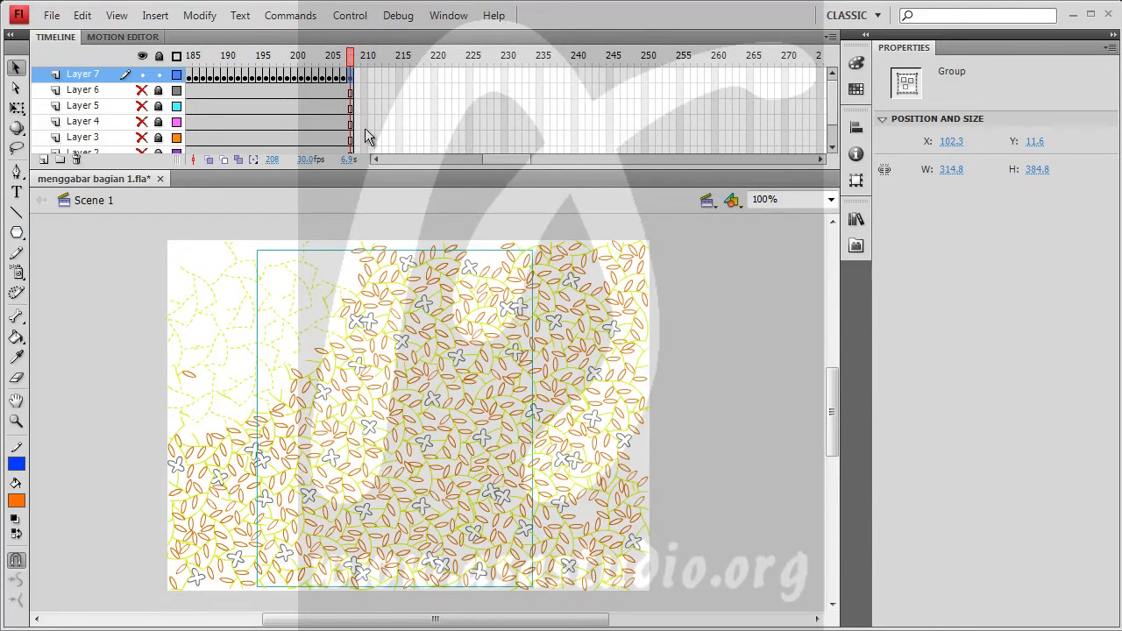
Test the movie to preview the animated vine pattern
left_click_drag(507, 158, 363, 167)
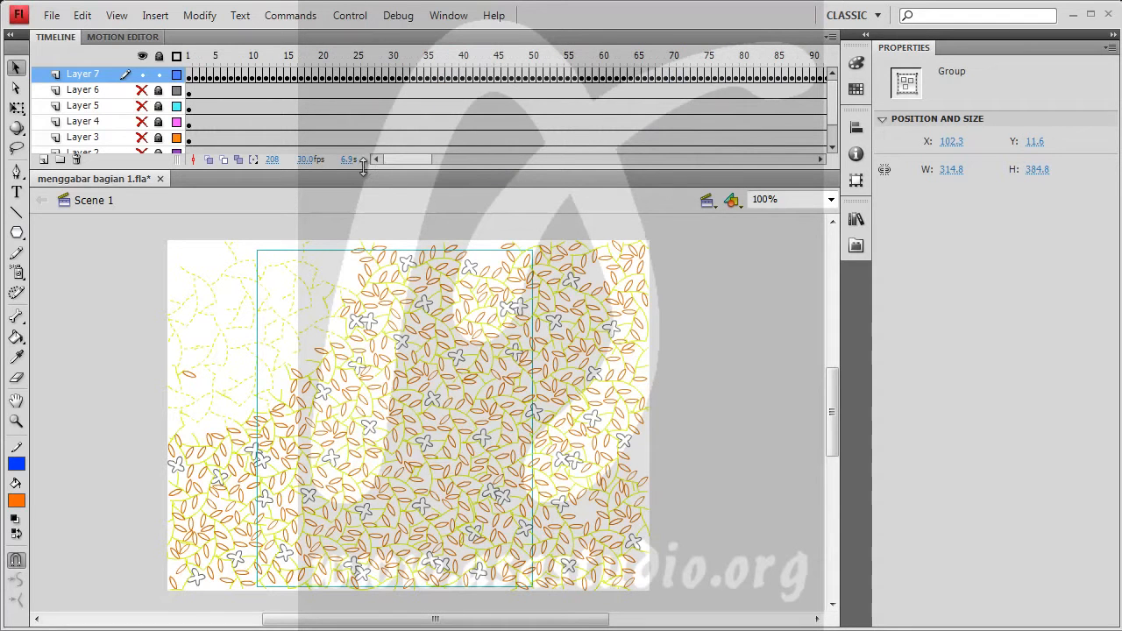
left_click(350, 16)
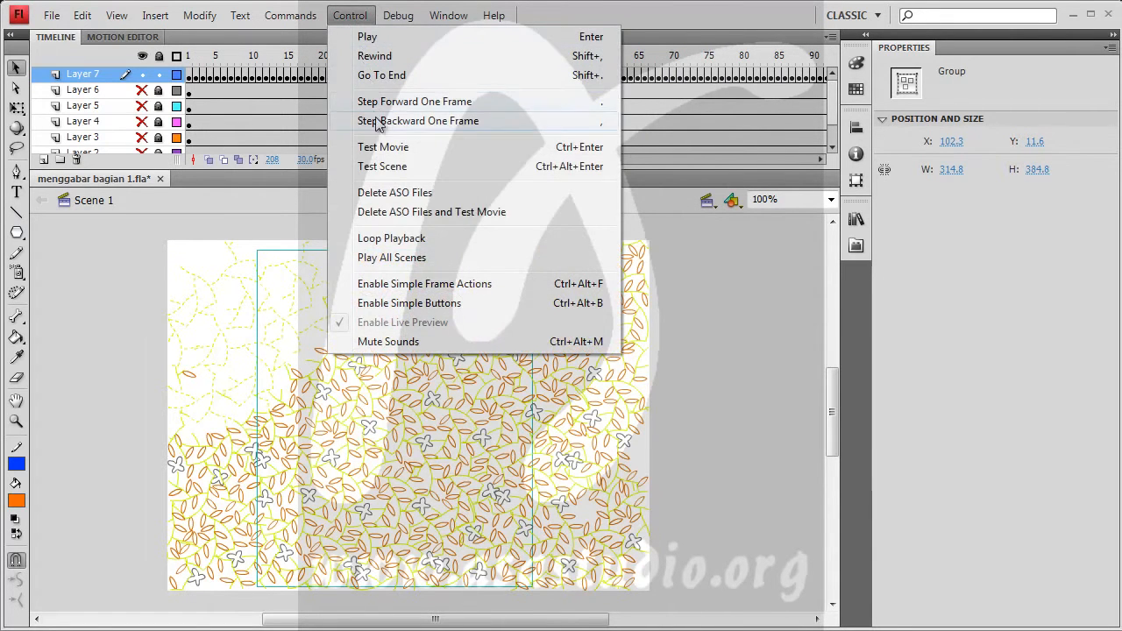
left_click(383, 149)
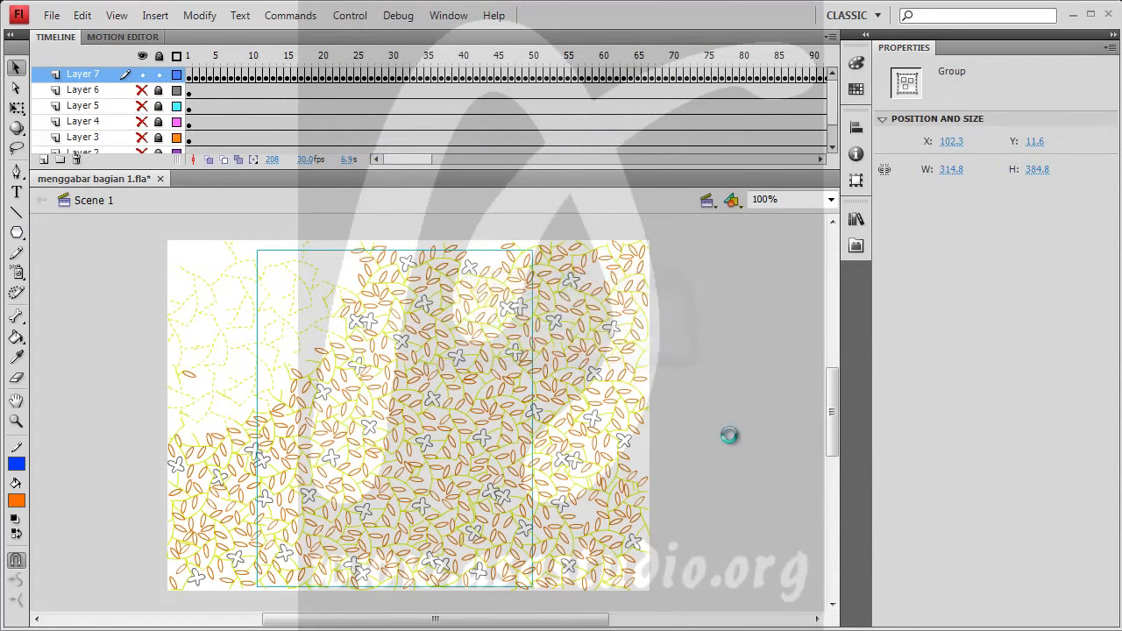
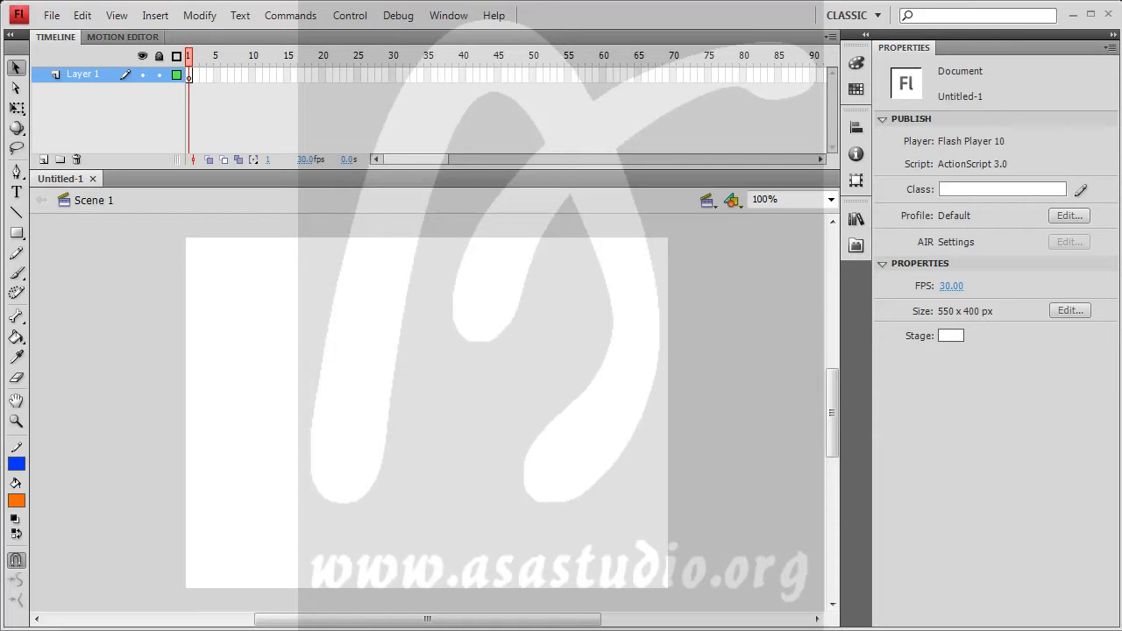
Create a static text box about 325 px wide near the top of the blank stage and enter "ASA Studio"
left_click(16, 193)
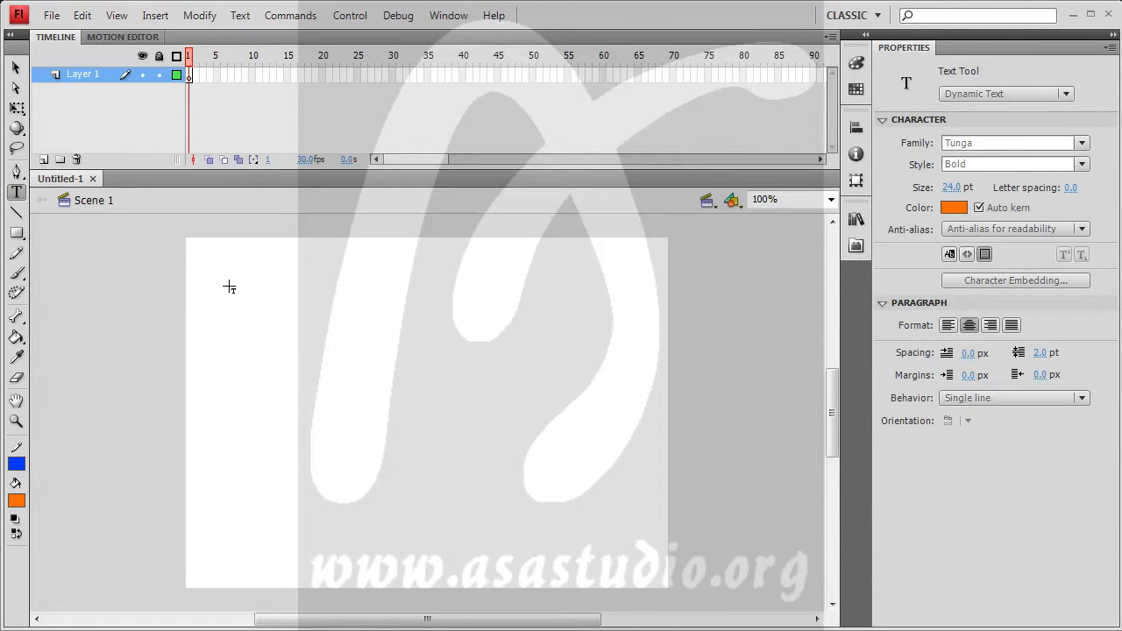
left_click_drag(318, 328, 512, 304)
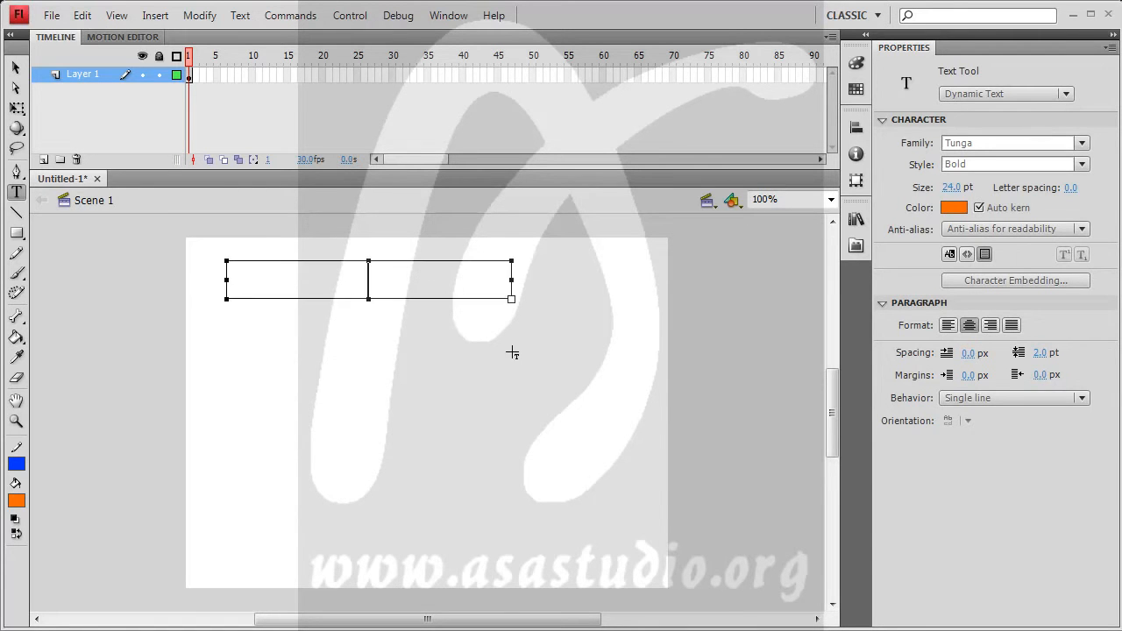
left_click(976, 93)
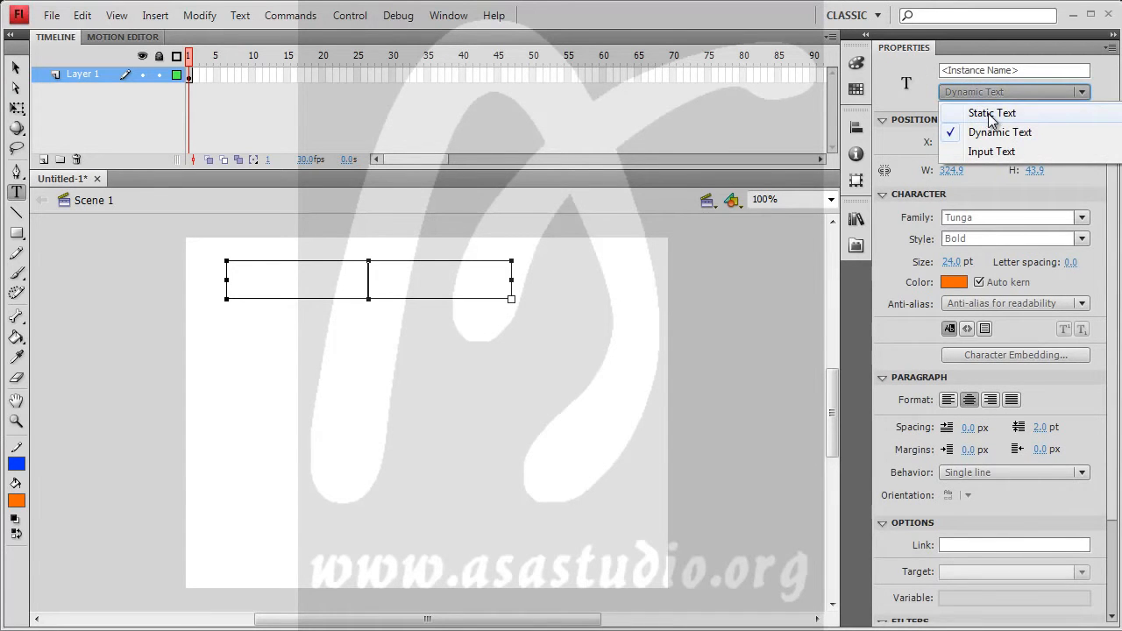
left_click(992, 113)
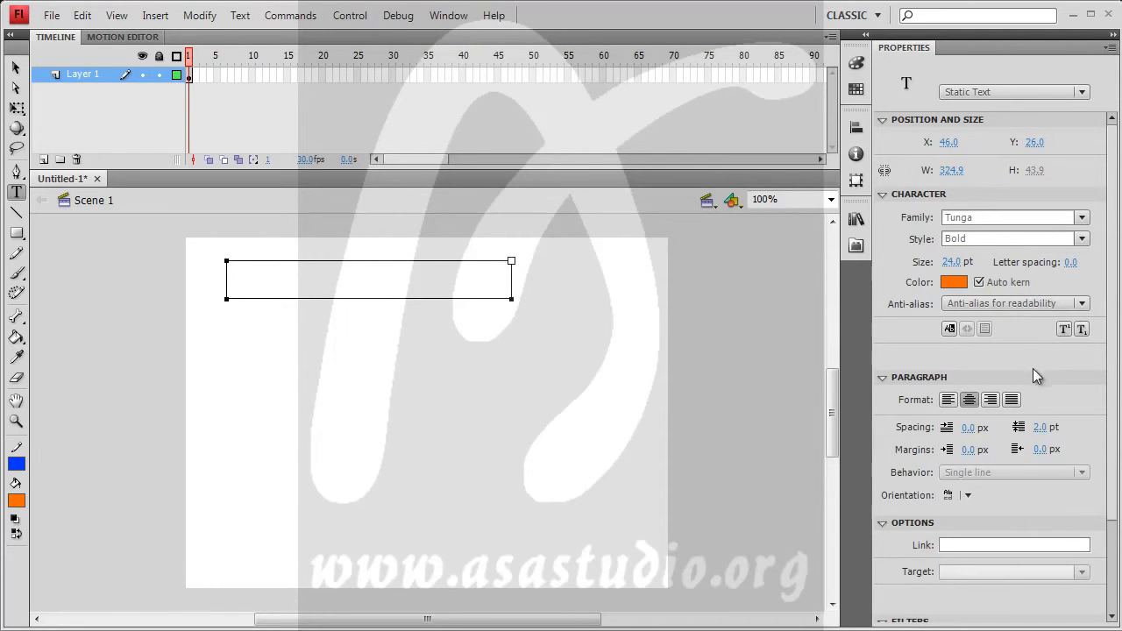
left_click_drag(1111, 346, 1103, 433)
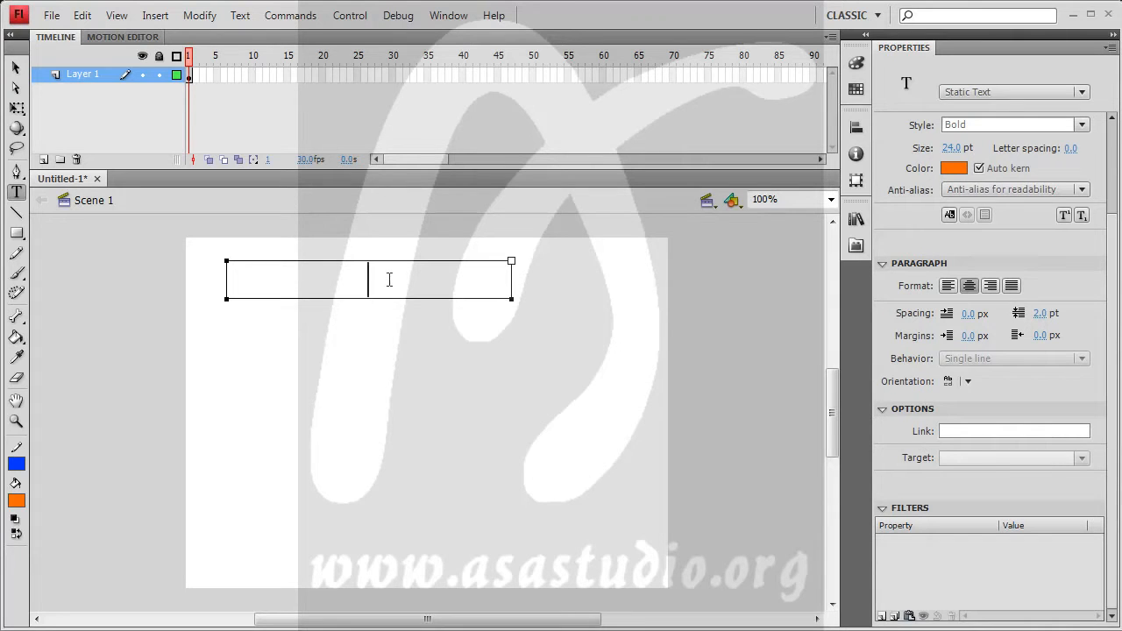
type("ASA Studio")
left_click(16, 67)
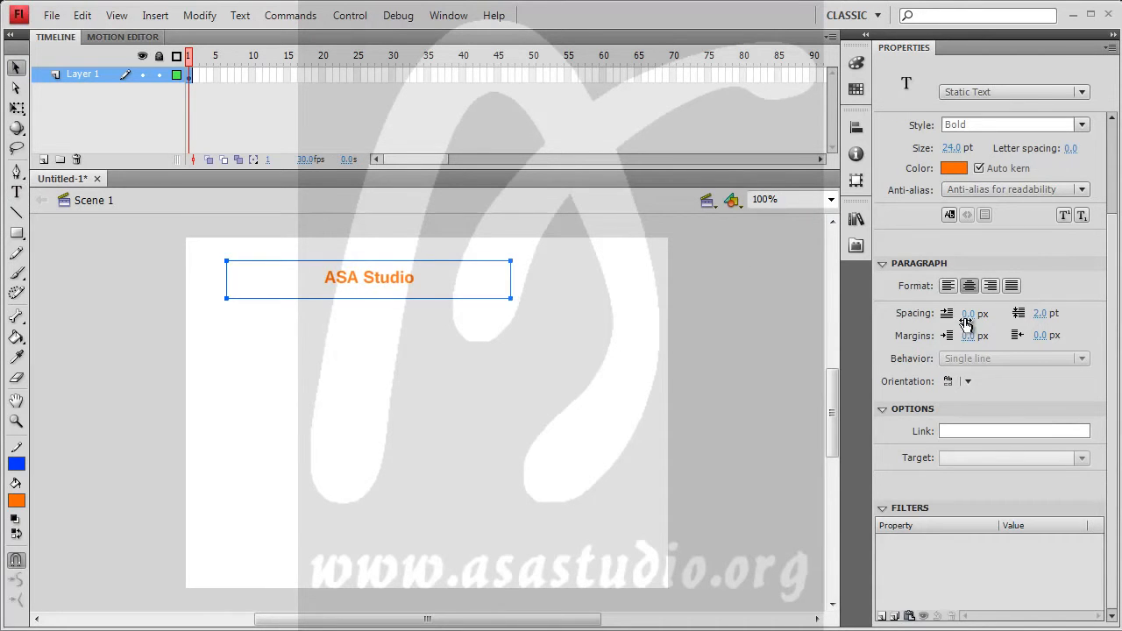
Enlarge the "ASA Studio" text to 96 pt and widen its text box to fit
left_click_drag(951, 147, 990, 153)
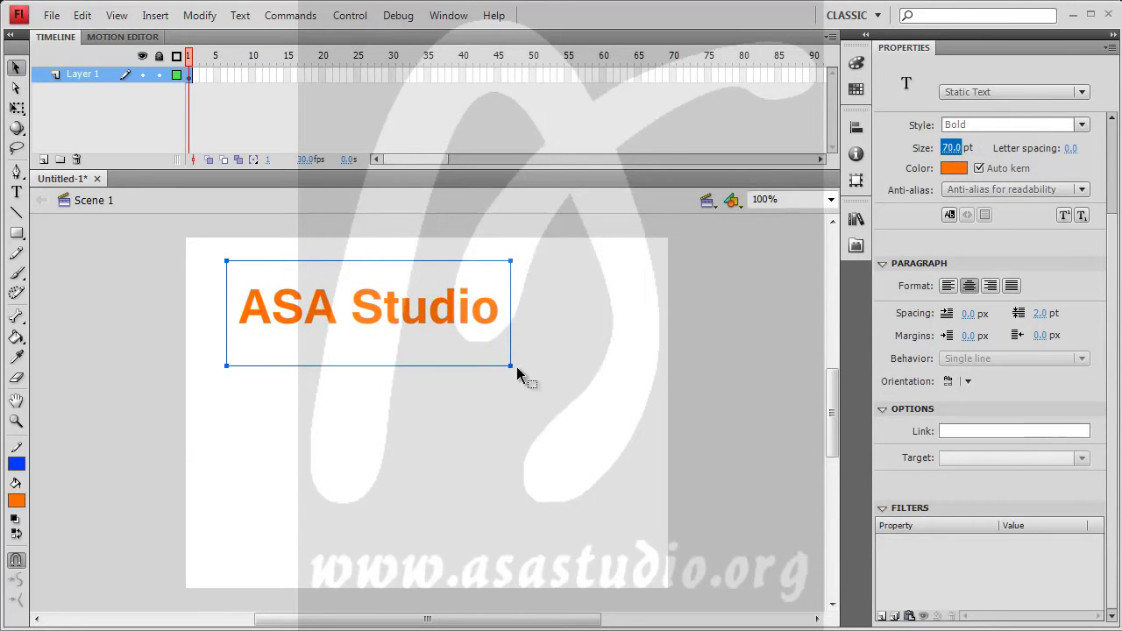
left_click_drag(511, 366, 628, 366)
left_click_drag(955, 149, 978, 149)
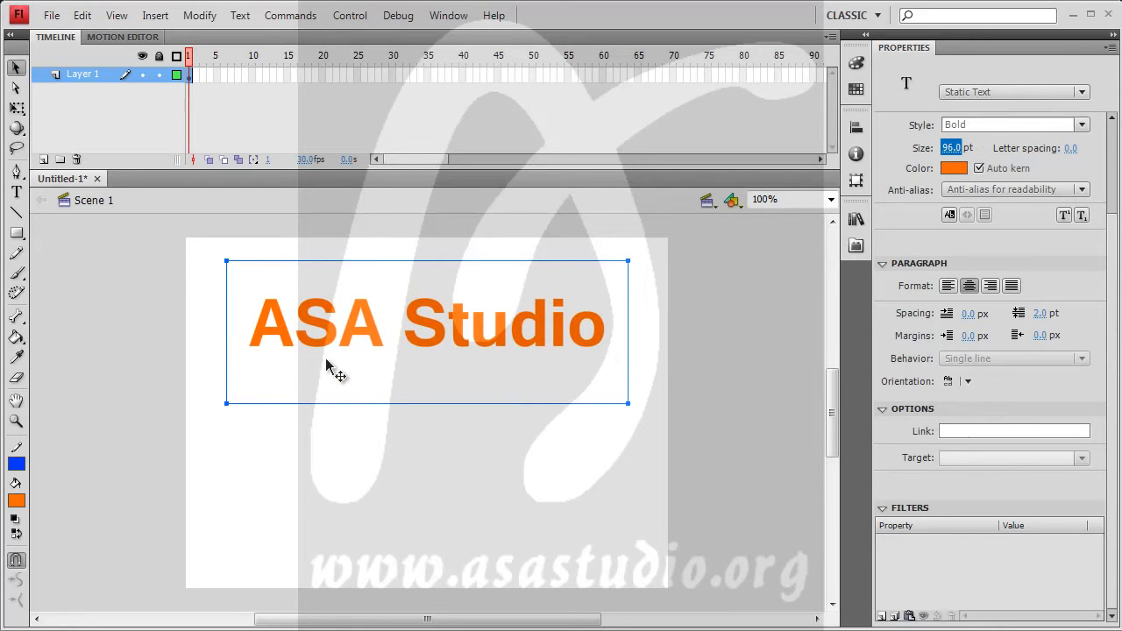
Try blue #0000FF as the "ASA Studio" text color, and settle on turquoise green instead
left_click(322, 329)
left_click(957, 170)
left_click(996, 263)
left_click(956, 169)
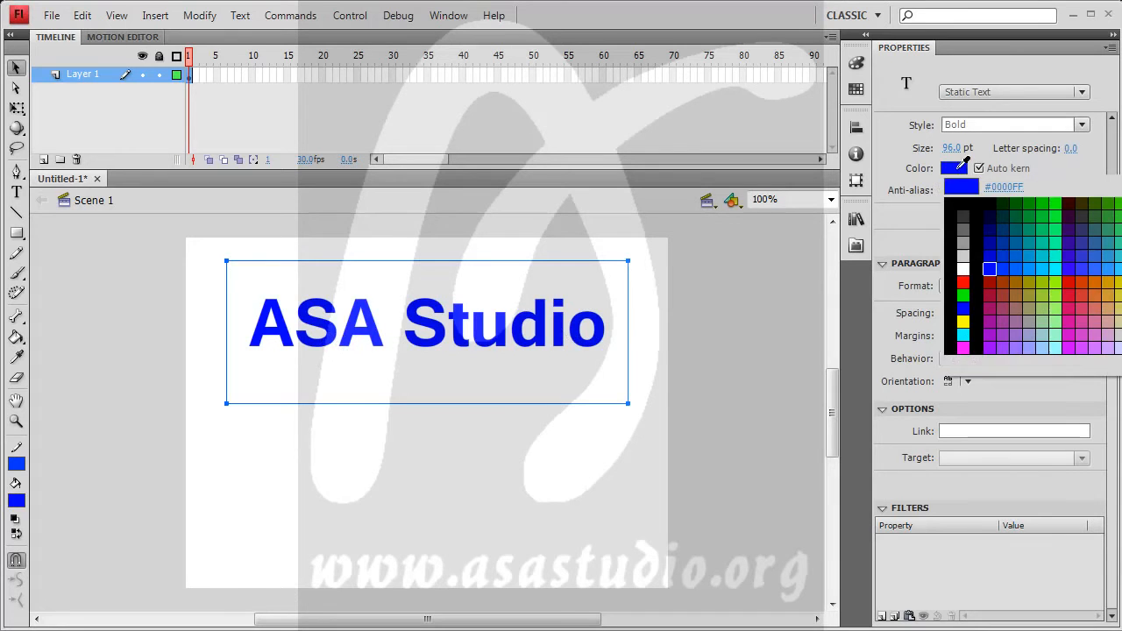
left_click(1062, 233)
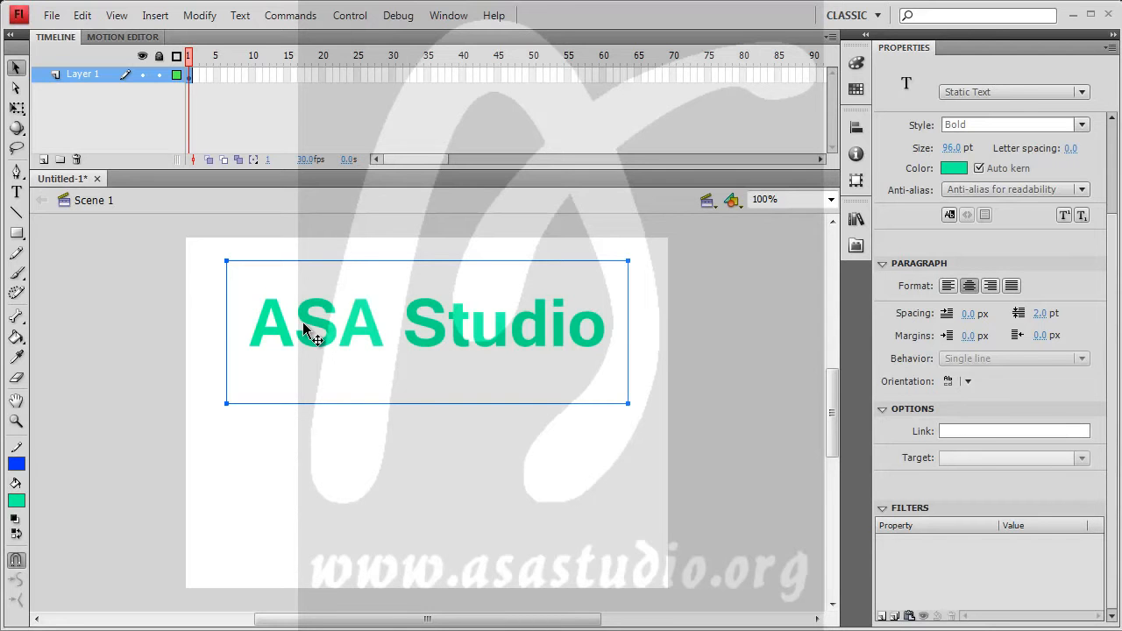
Add a separate static text "a" below "ASA Studio" and move it toward the stage's left edge, to about X 23
left_click(14, 196)
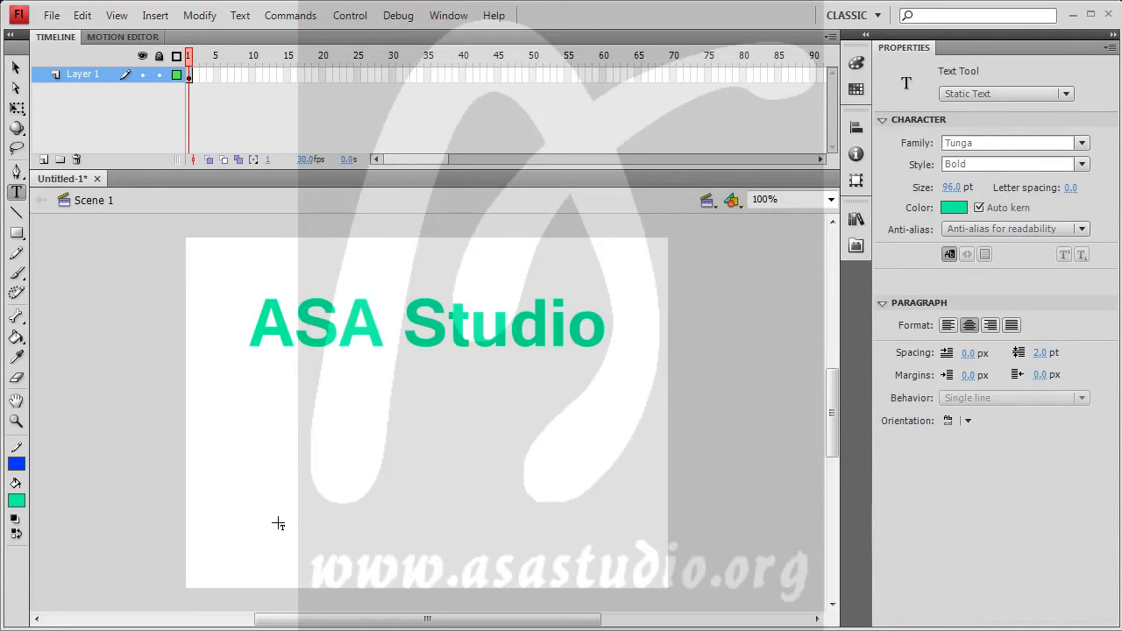
left_click_drag(245, 405, 271, 547)
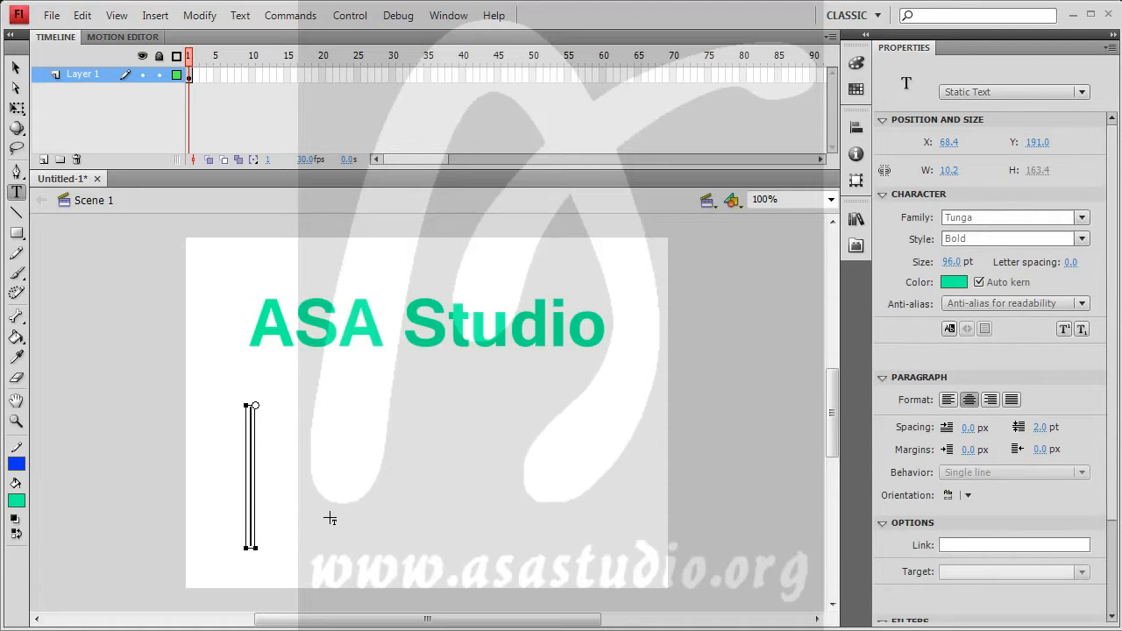
type("a")
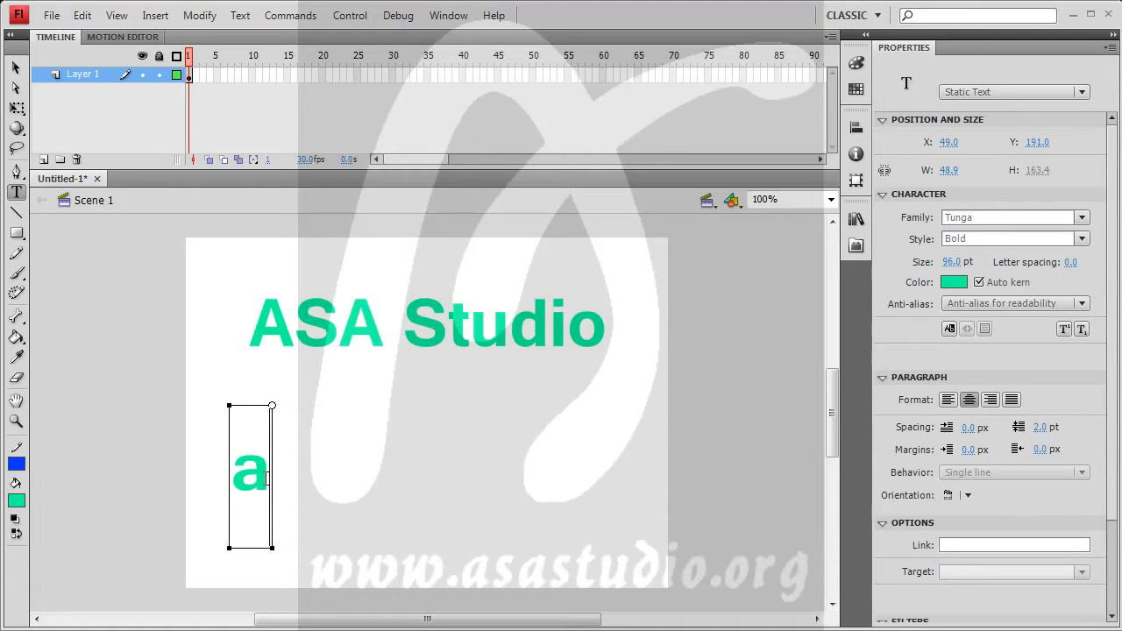
left_click(17, 68)
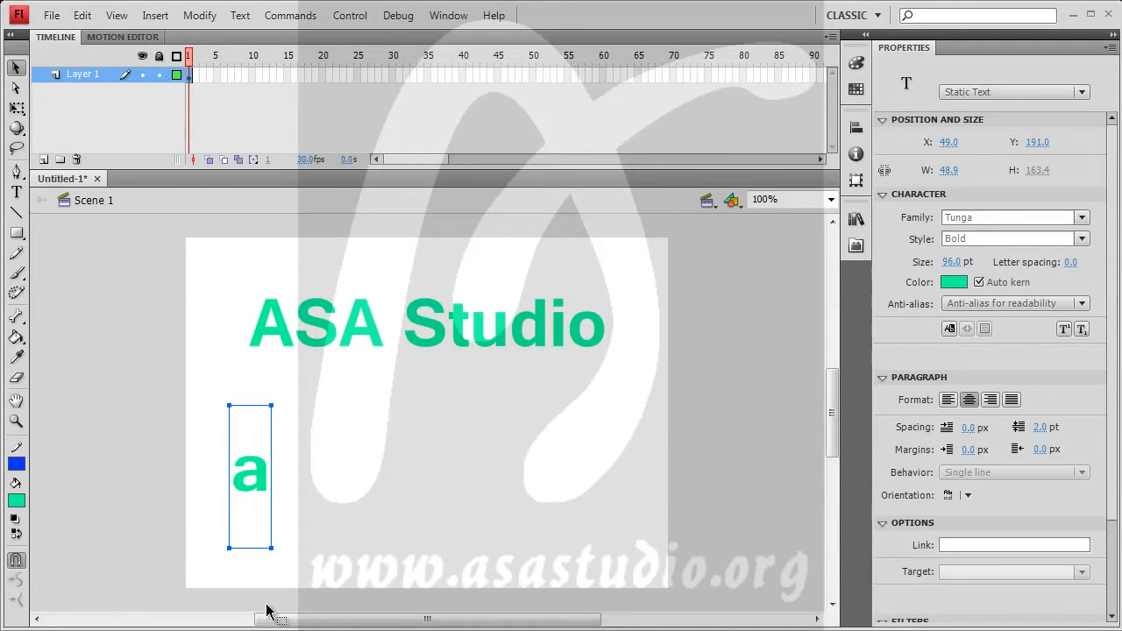
left_click_drag(260, 481, 238, 481)
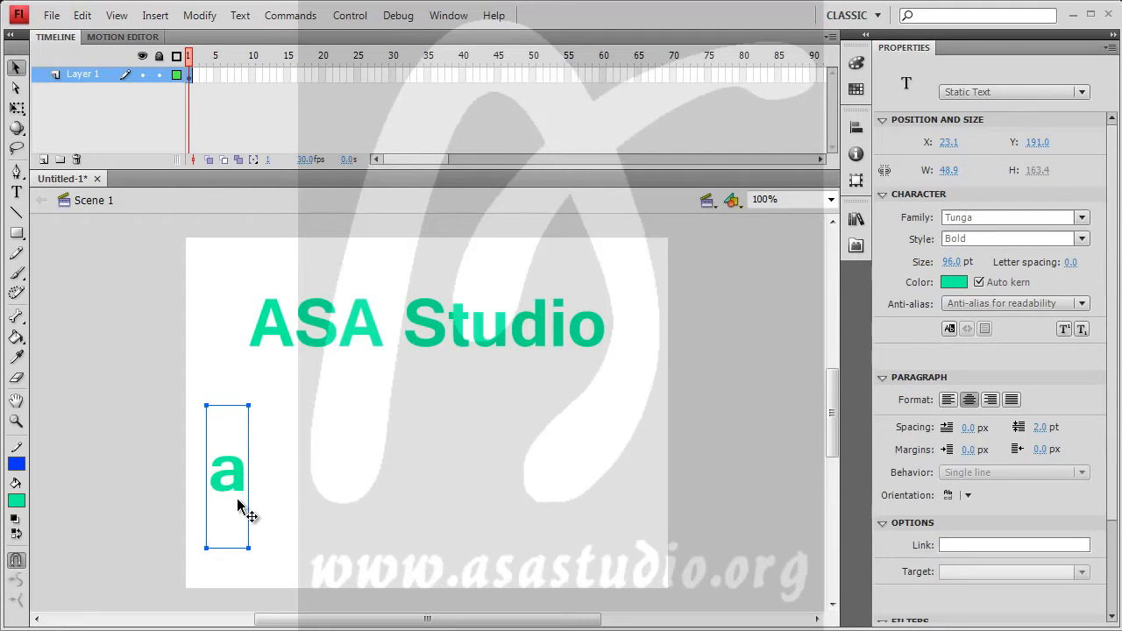
Break apart the static text "a" into an editable shape and reselect it to check its type
right_click(237, 478)
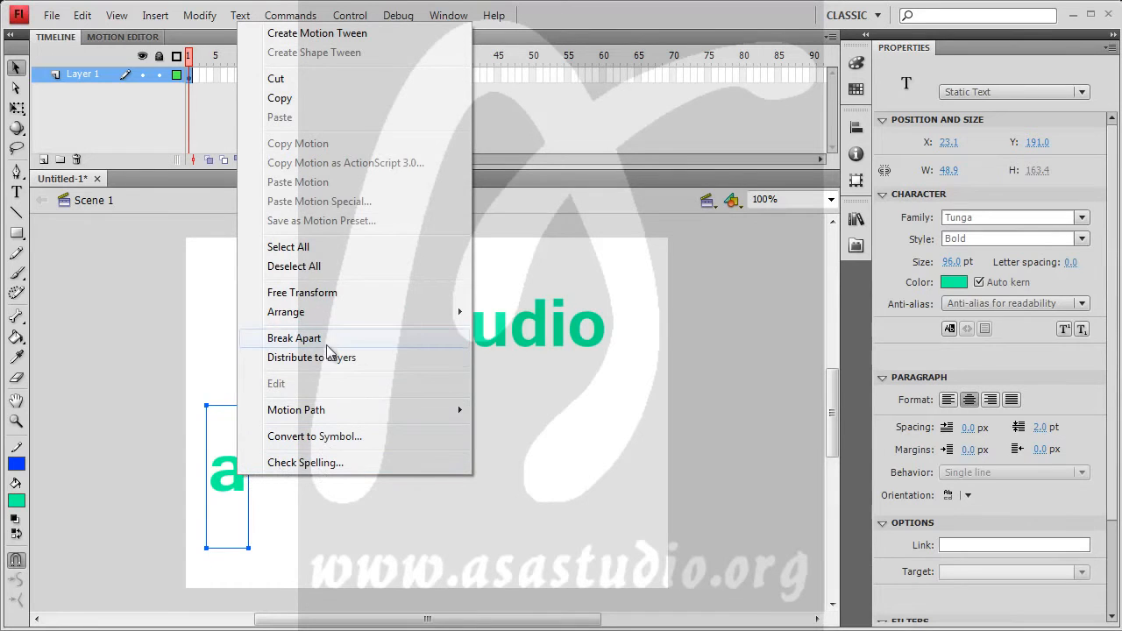
left_click(226, 487)
left_click(200, 15)
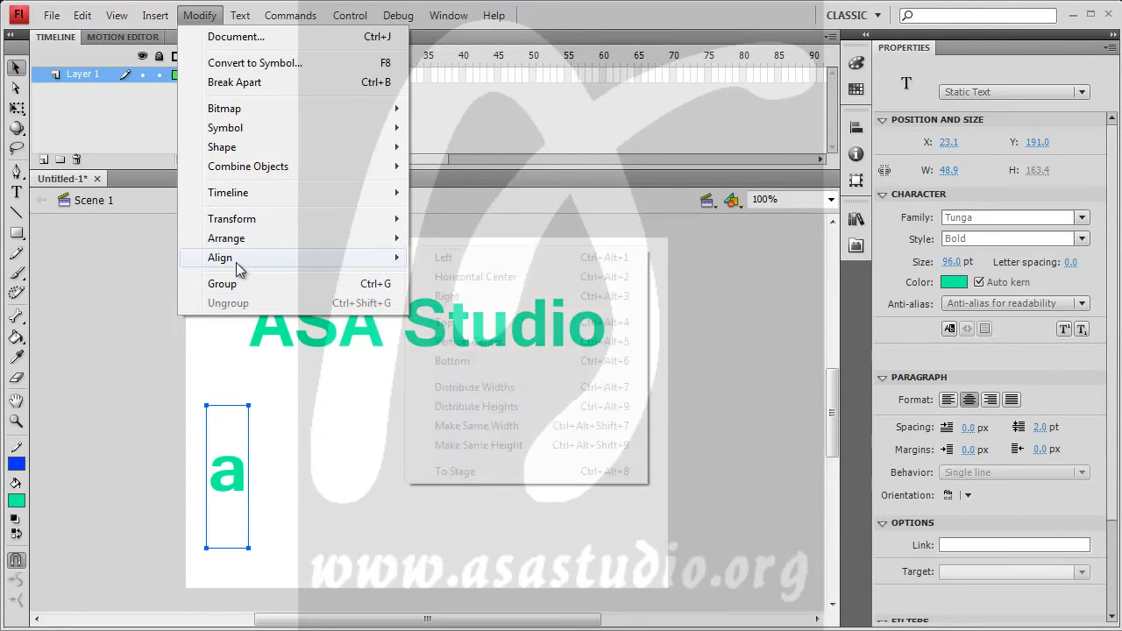
mouse_move(325, 239)
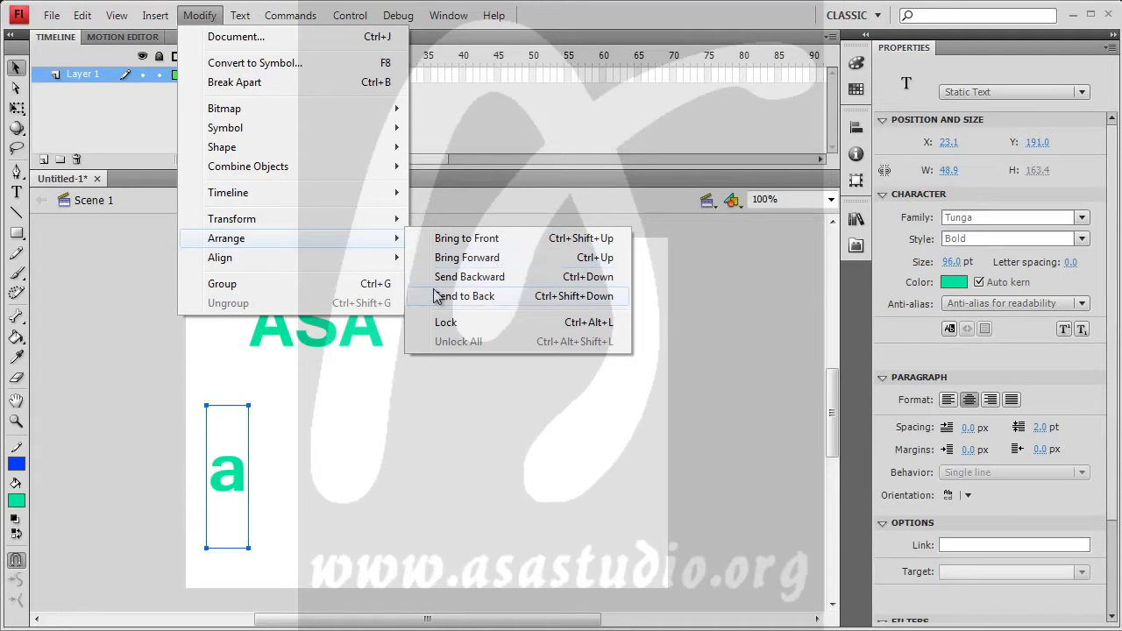
left_click(223, 482)
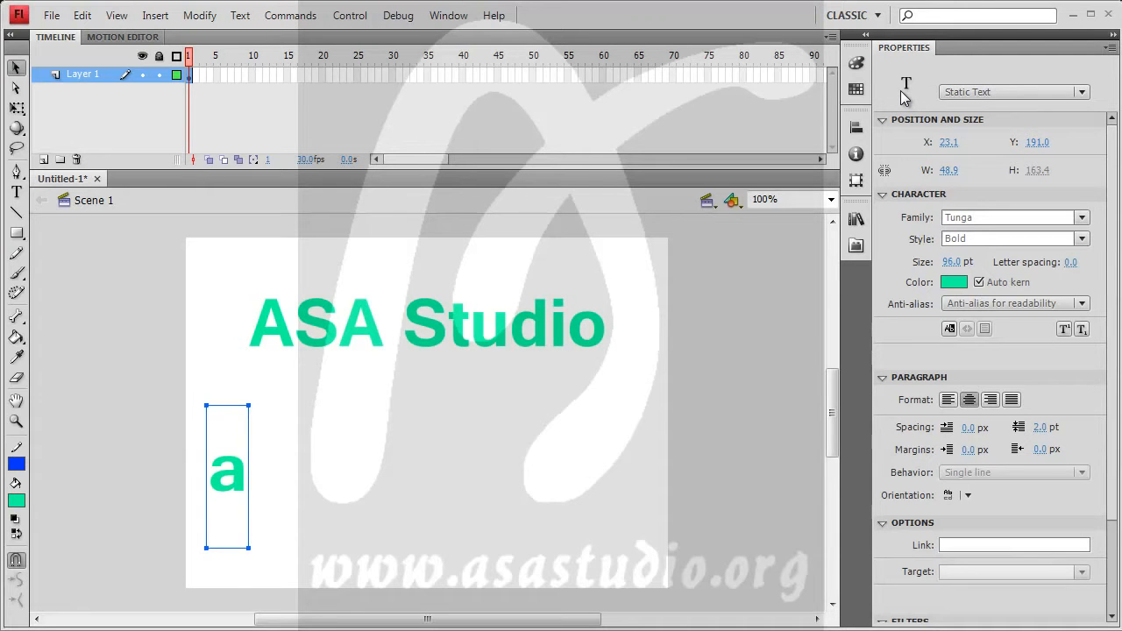
left_click(199, 15)
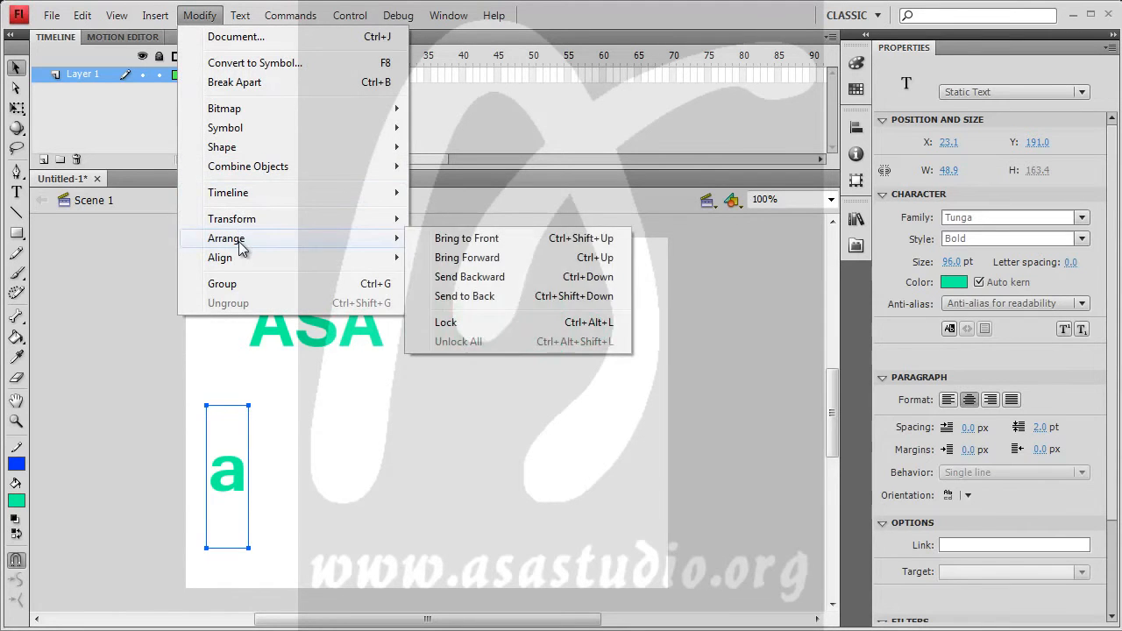
left_click(335, 82)
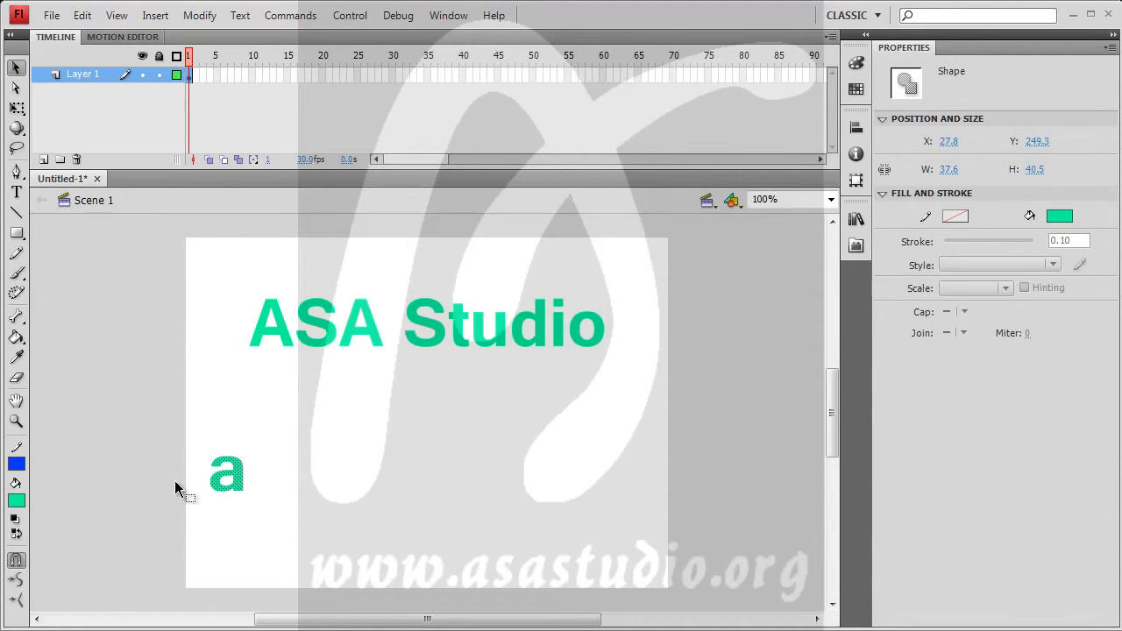
left_click(176, 434)
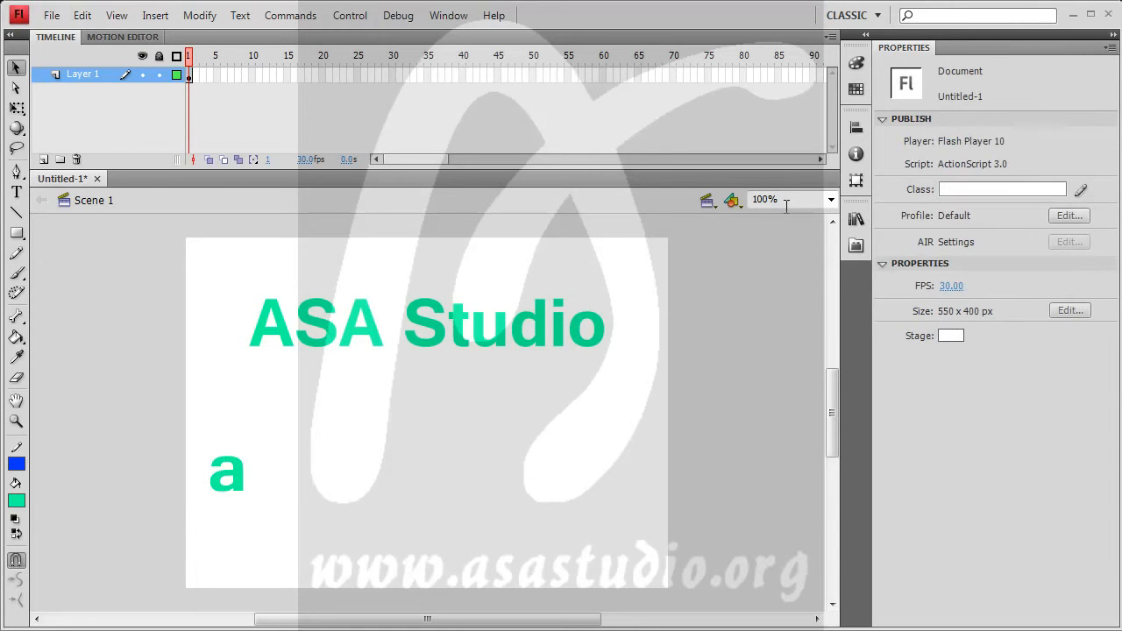
left_click(239, 473)
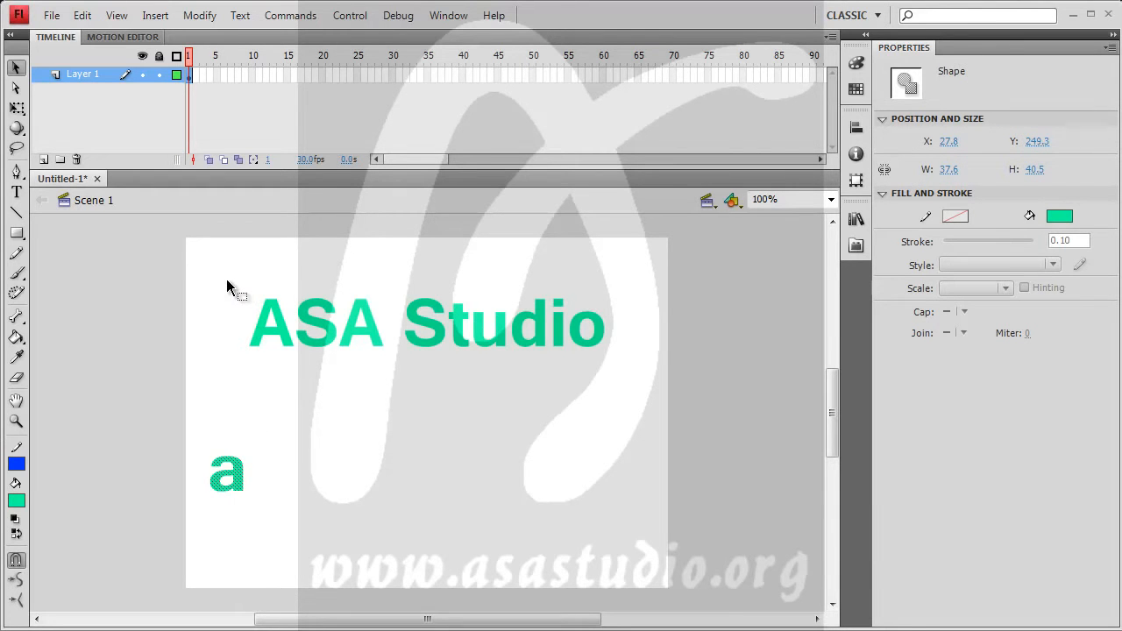
Break apart the "ASA Studio" text into separate letters and select several letters individually to check them
left_click(316, 330)
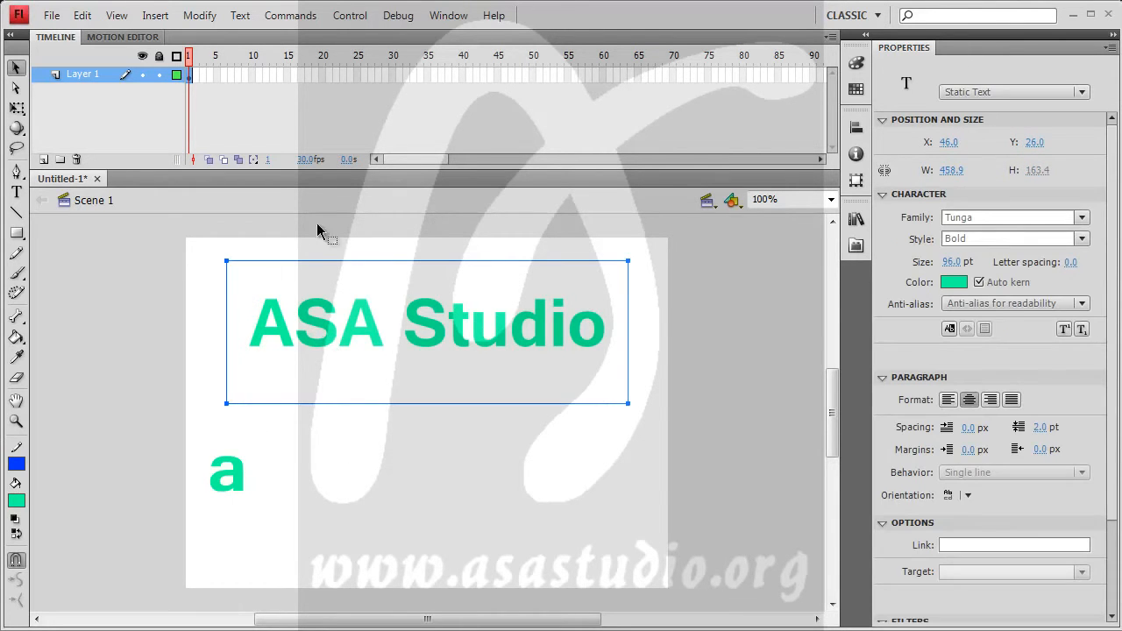
left_click(199, 15)
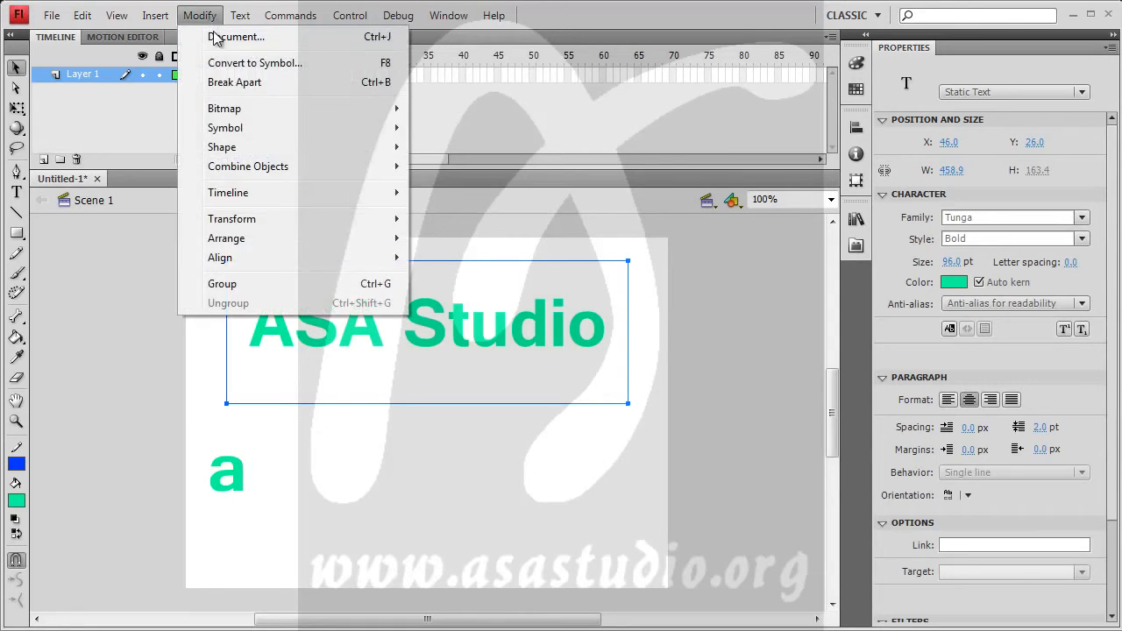
left_click(229, 82)
left_click(364, 436)
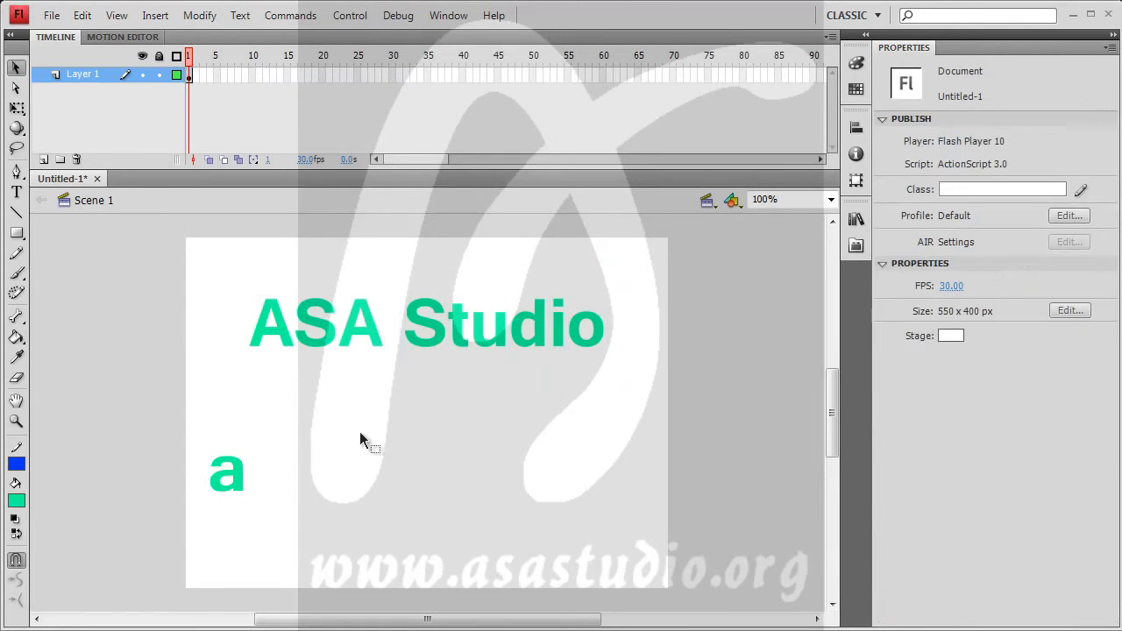
left_click(292, 326)
left_click(317, 324)
left_click(367, 324)
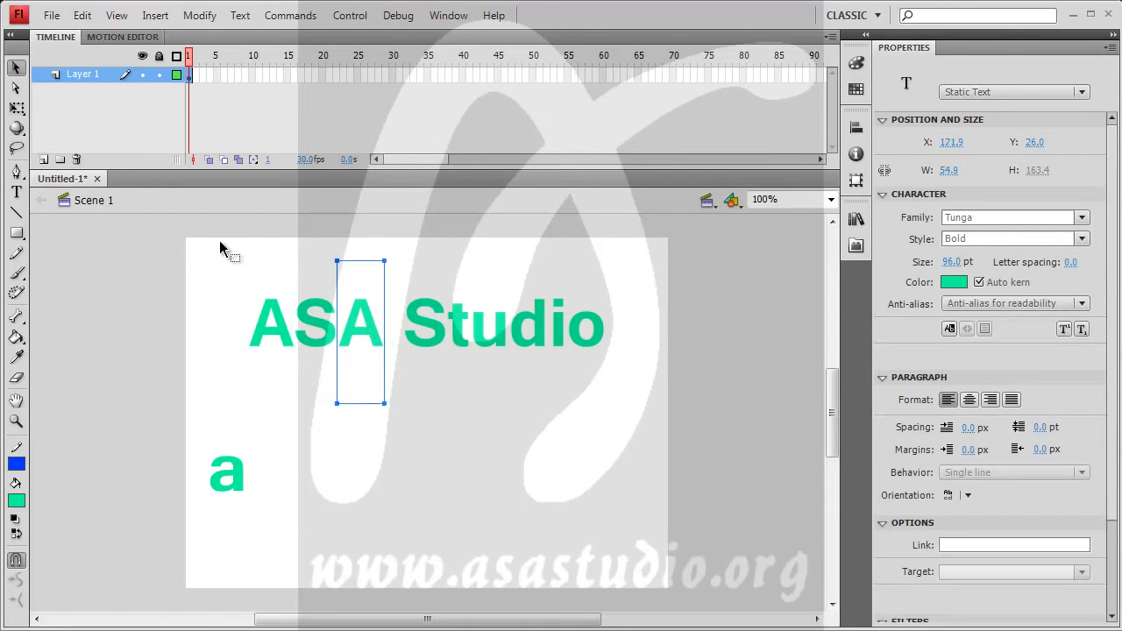
Select all the separate "ASA Studio" letters, break them apart again into shapes, and check individual letter shapes
left_click_drag(210, 228, 666, 408)
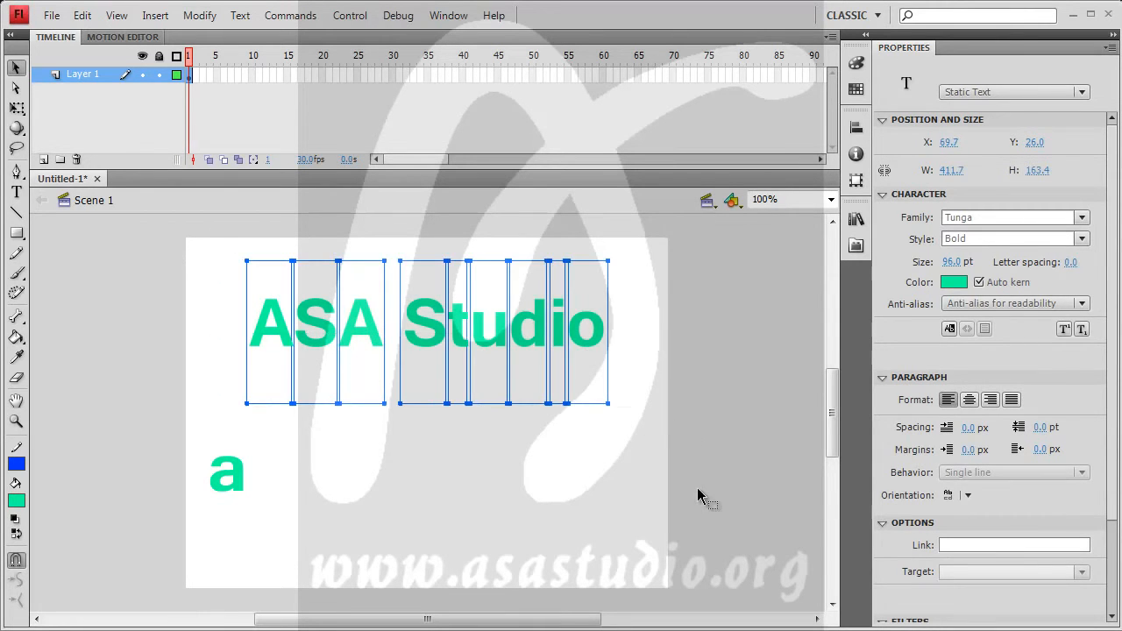
left_click_drag(210, 238, 659, 424)
left_click(392, 316)
left_click_drag(226, 243, 670, 417)
left_click(206, 293)
left_click_drag(204, 242, 694, 416)
left_click(199, 16)
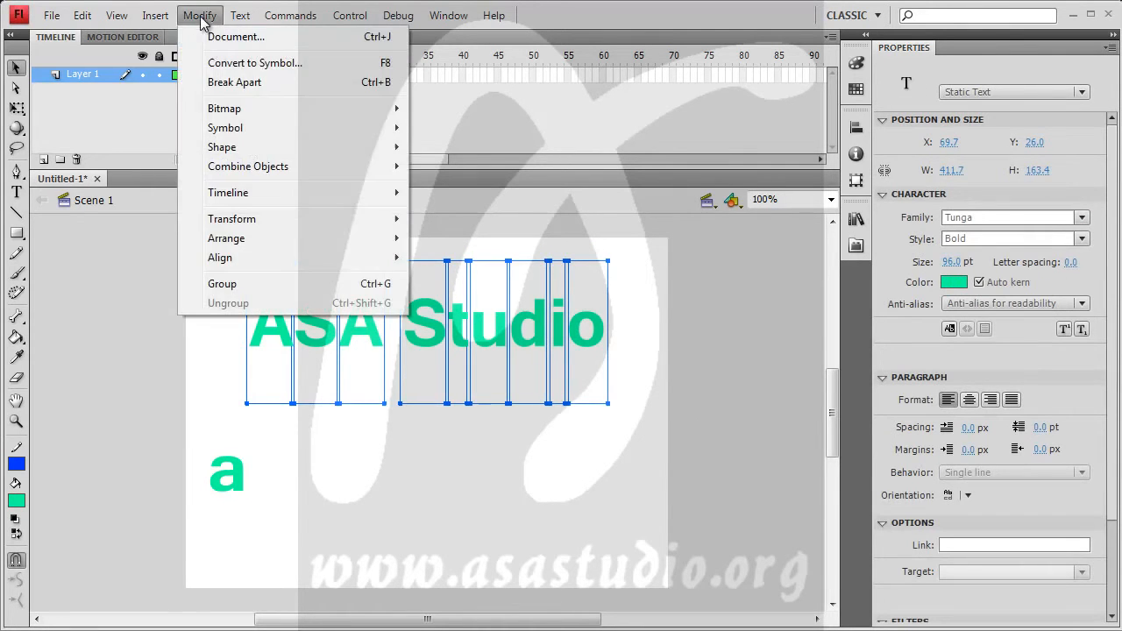
left_click(230, 81)
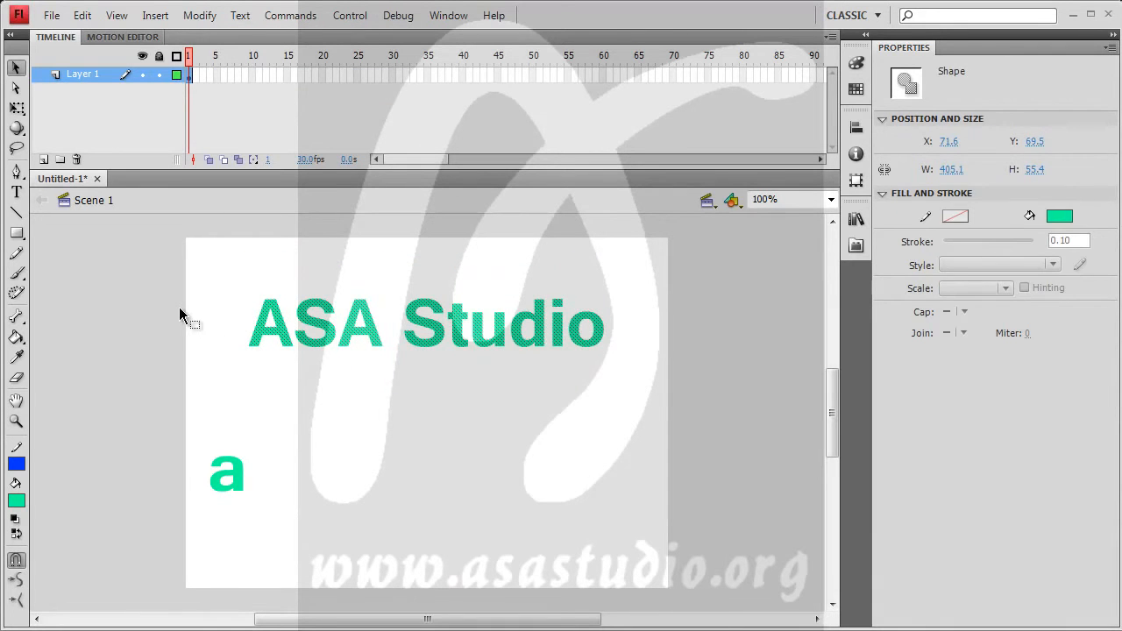
left_click(179, 307)
left_click(278, 336)
left_click(326, 330)
left_click(351, 322)
left_click(425, 323)
Reshape the first "A" and the "S" in "ASA" by curving their edges and extending the feet of the "A" into points
key("ctrl+=")
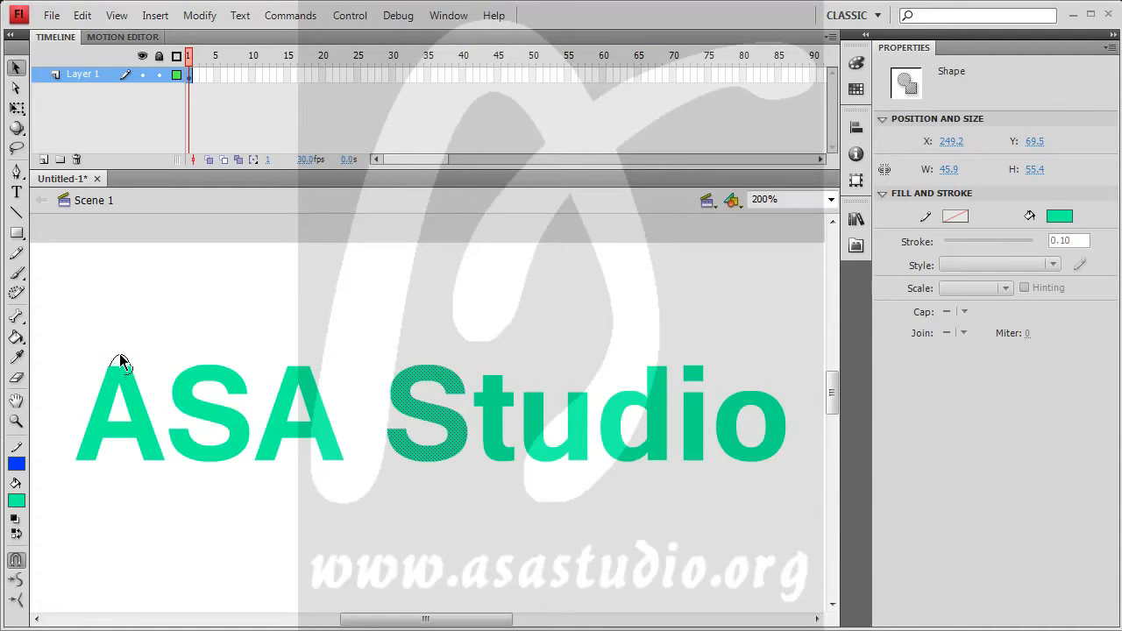
mouse_move(116, 352)
left_mouse_down()
mouse_move(131, 344)
mouse_move(137, 359)
left_mouse_up()
left_click_drag(121, 418, 121, 419)
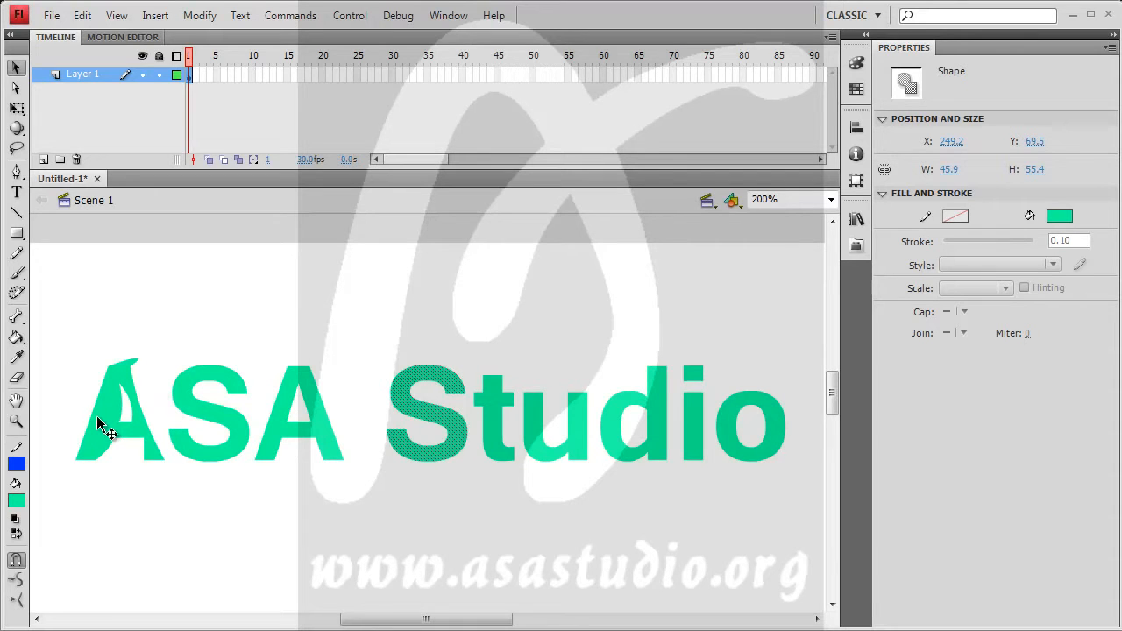
left_click_drag(94, 408, 106, 421)
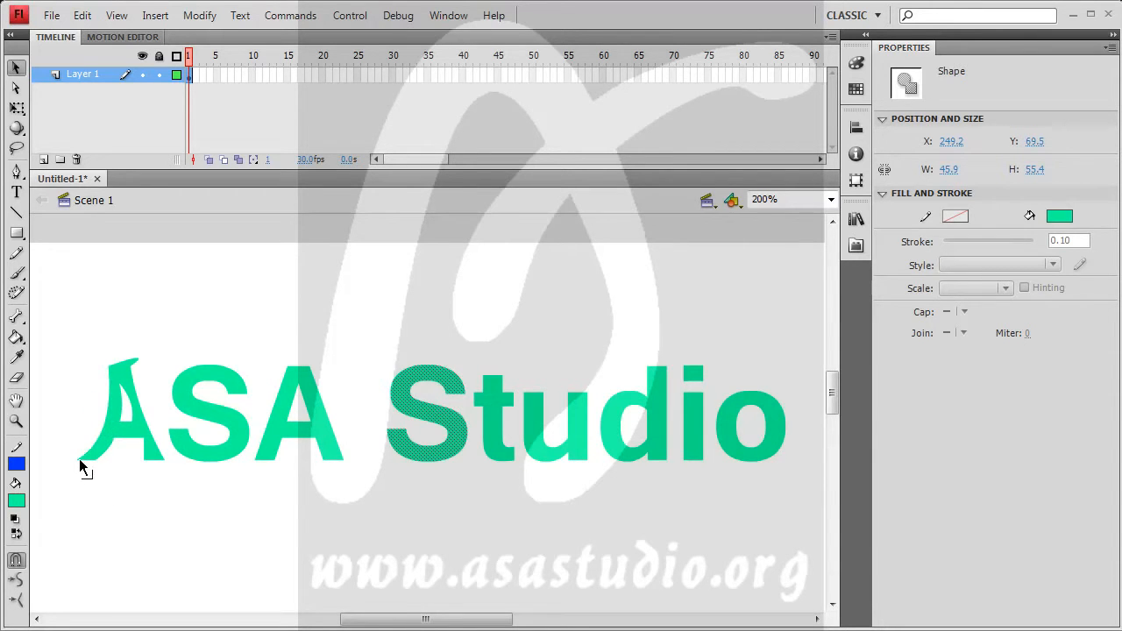
left_click_drag(79, 457, 75, 483)
left_click_drag(143, 459, 169, 485)
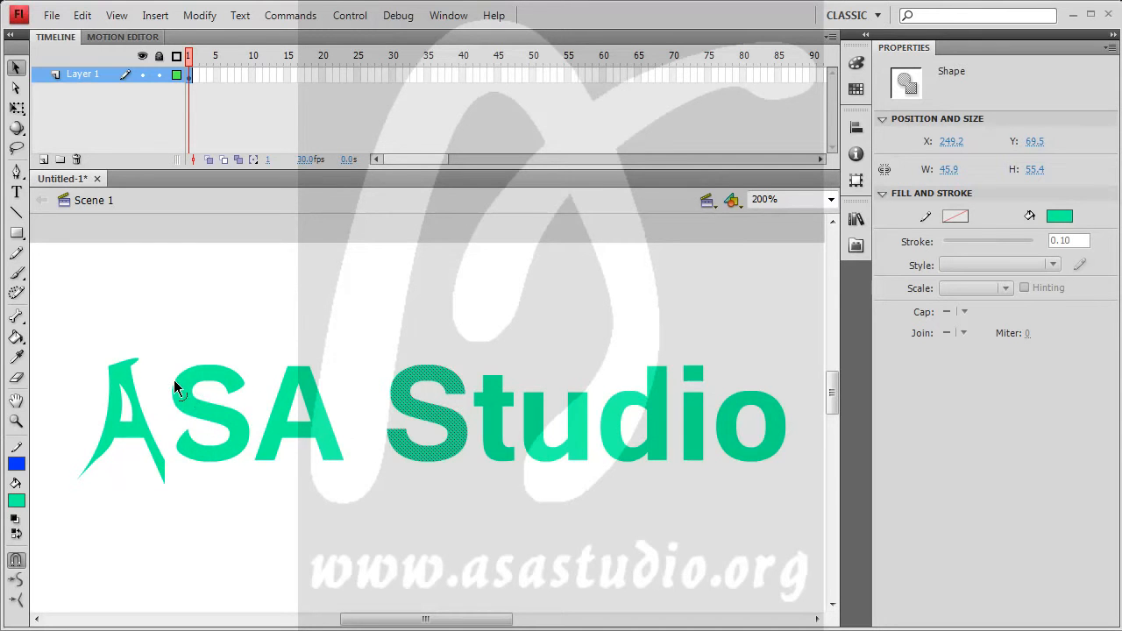
left_click_drag(157, 389, 170, 388)
left_click_drag(258, 437, 258, 438)
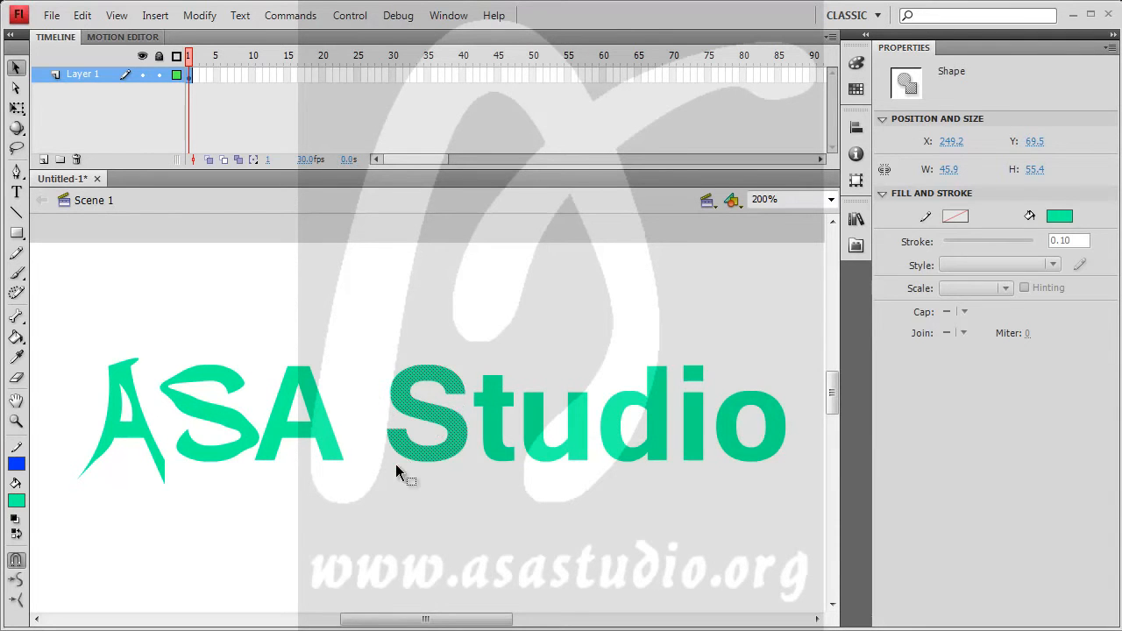
Extend the "t" in "Studio" upward with a rectangle about 10 by 18 px and delete the rectangle's blue outline
left_click(456, 473)
left_click_drag(473, 367, 517, 381)
left_click(525, 373)
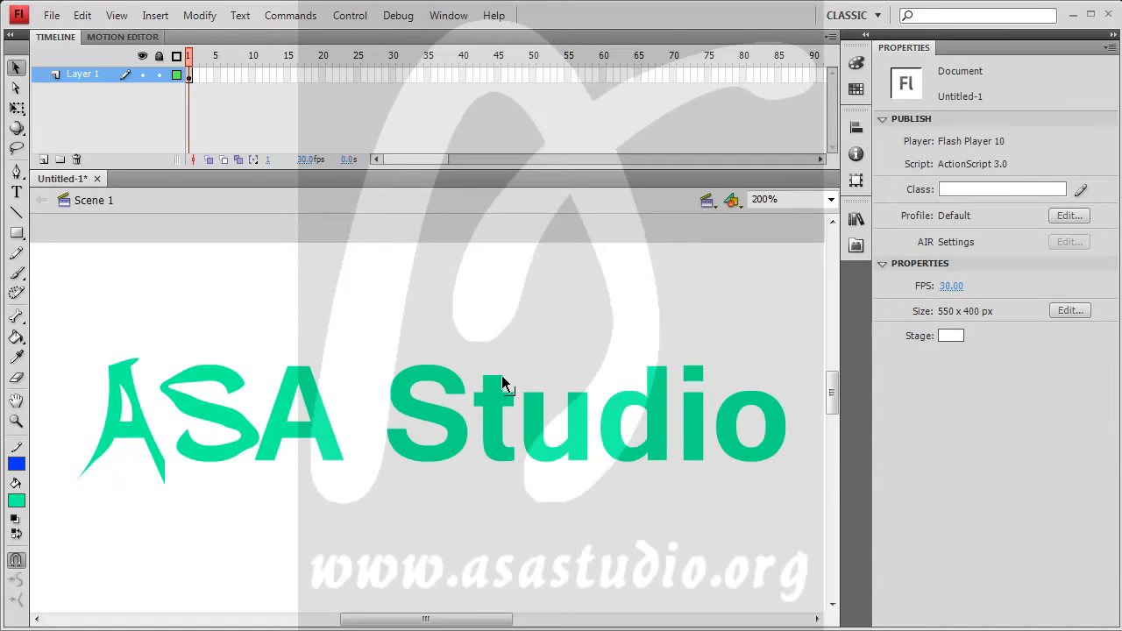
left_click(17, 234)
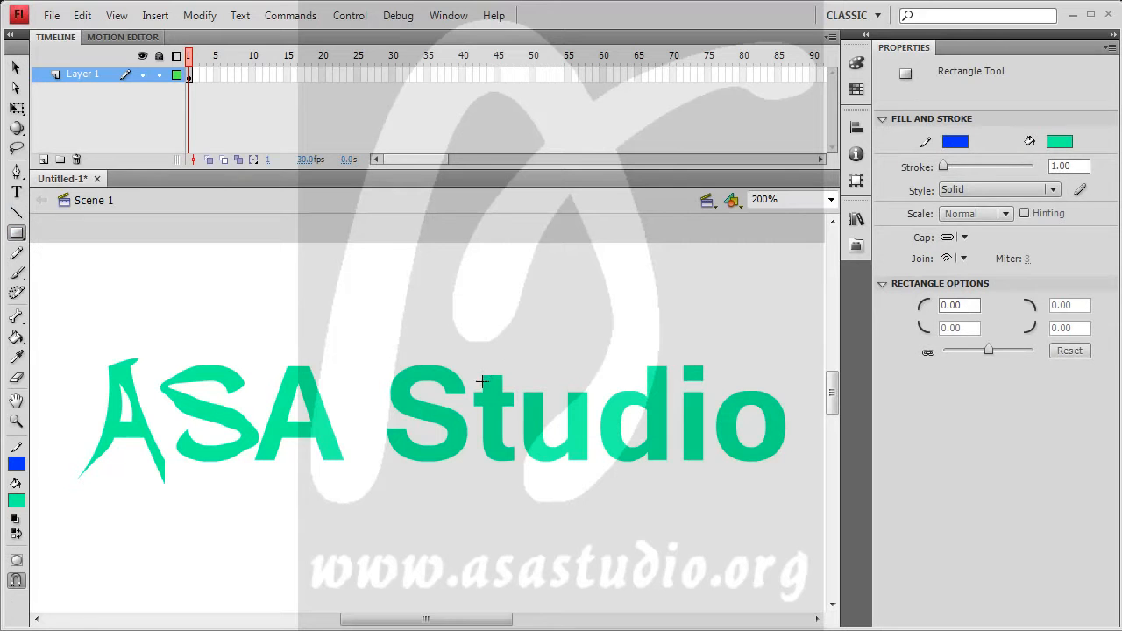
left_click_drag(482, 375, 500, 345)
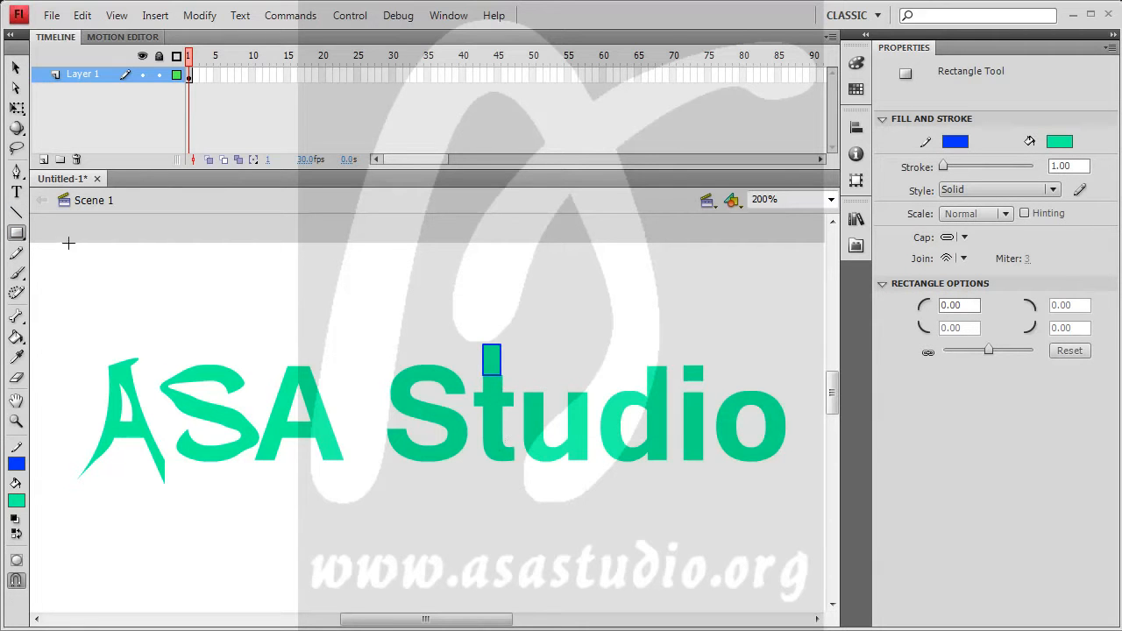
left_click(16, 70)
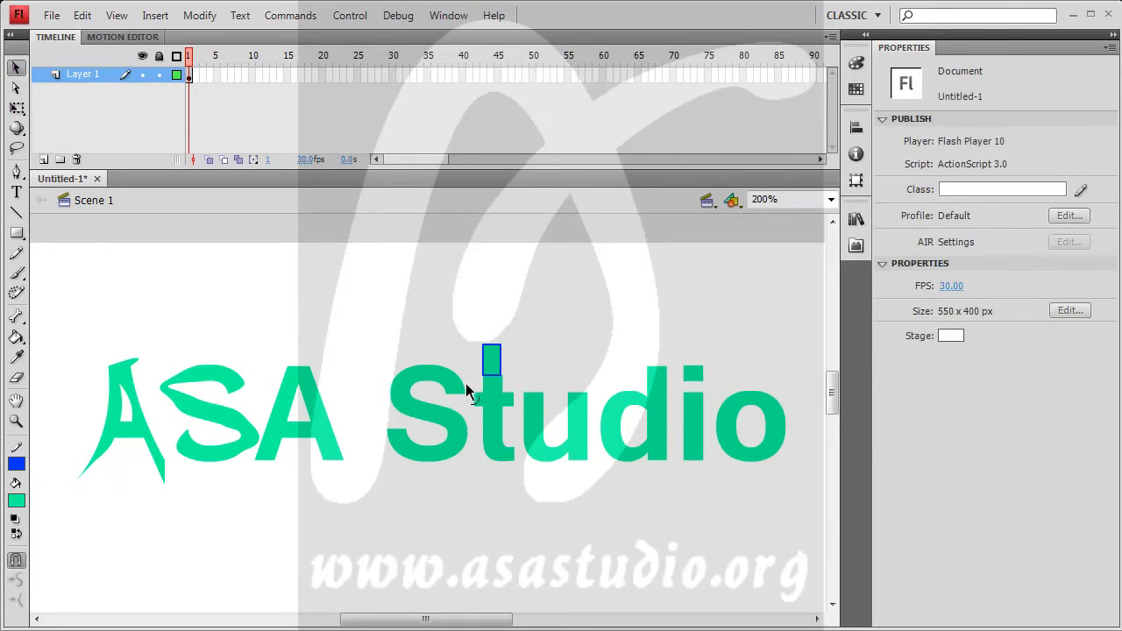
double_click(500, 355)
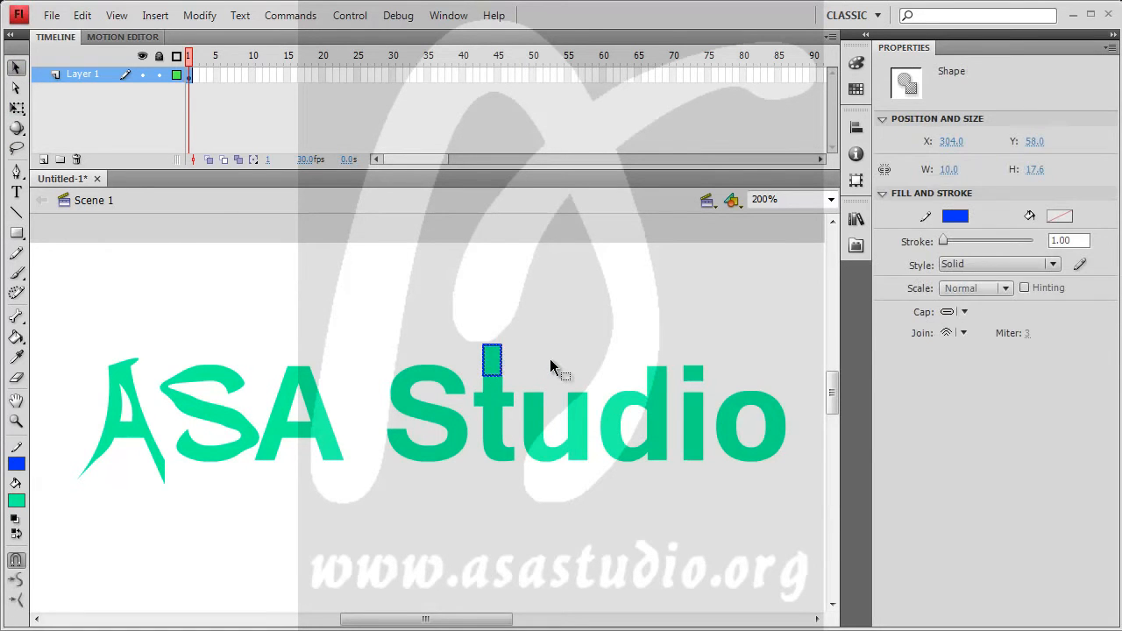
left_click(552, 366)
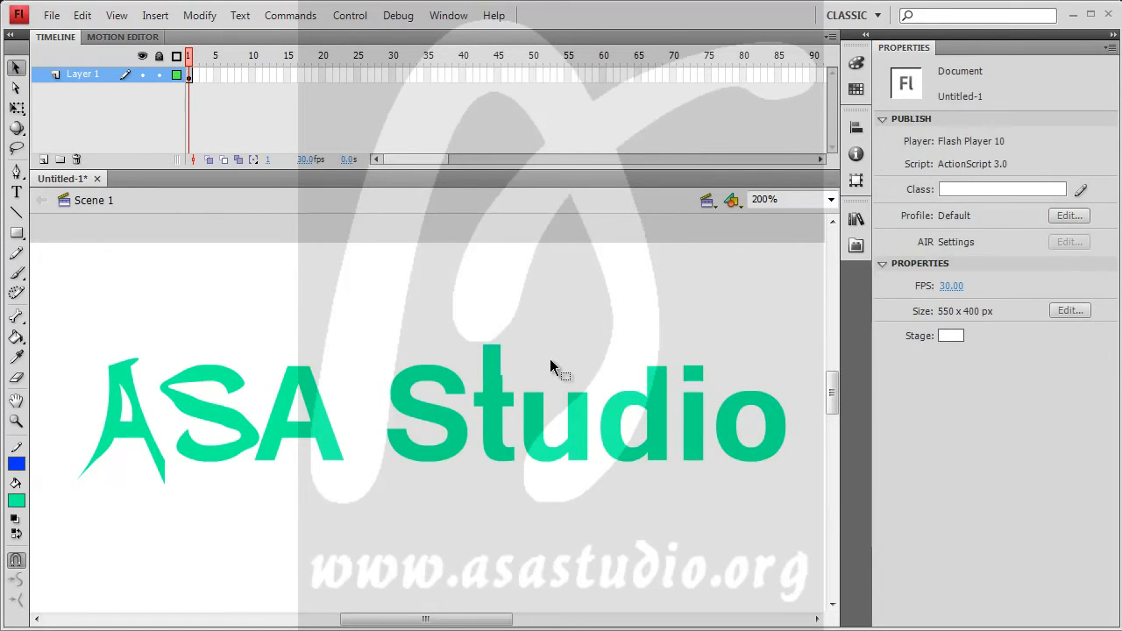
Check whether the added rectangle and the "t" select together as one shape
left_click(493, 364)
left_click(546, 368)
left_click(489, 362)
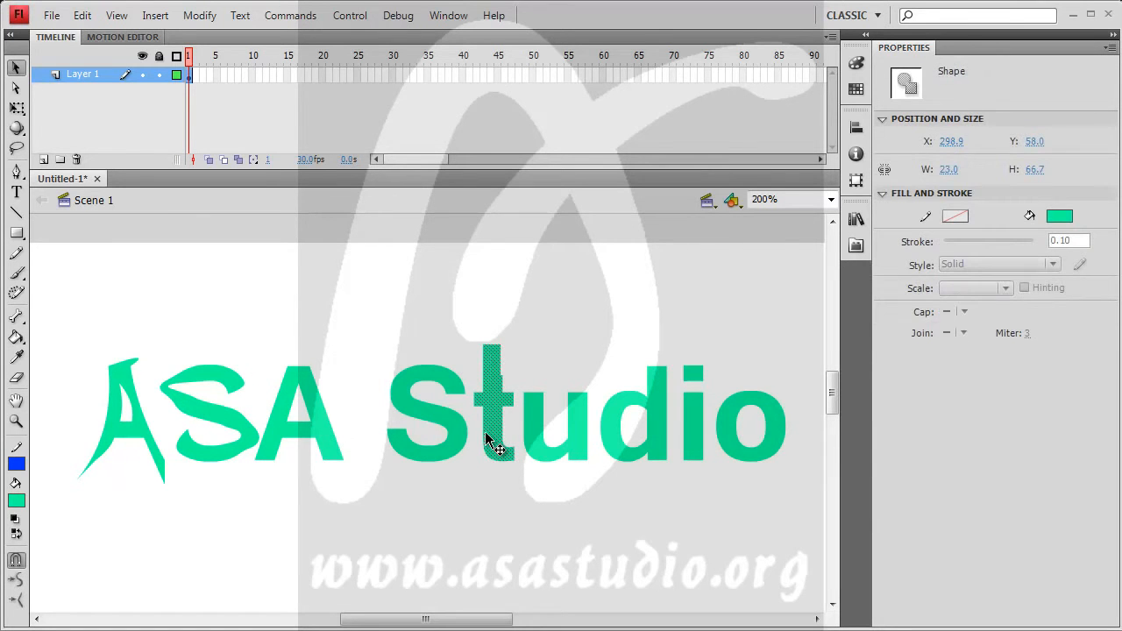
left_click(508, 369)
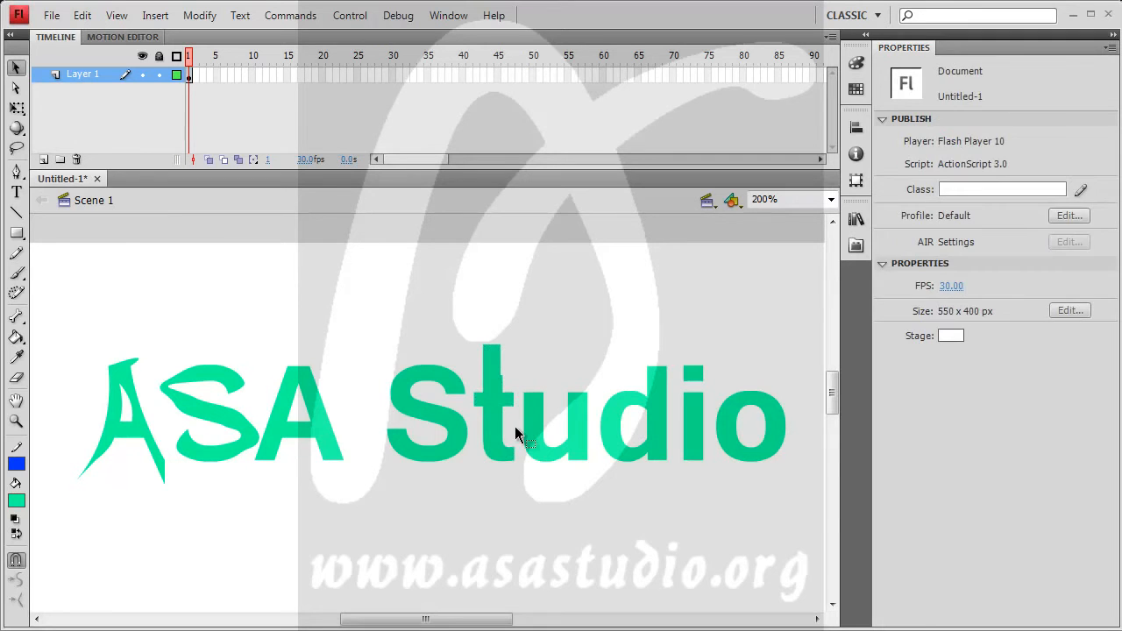
left_click(506, 403)
left_click(530, 504)
Draw an oval about 16 by 26.5 px with no stroke and a blue fill over the upper left of the "u", and select it
left_click(17, 465)
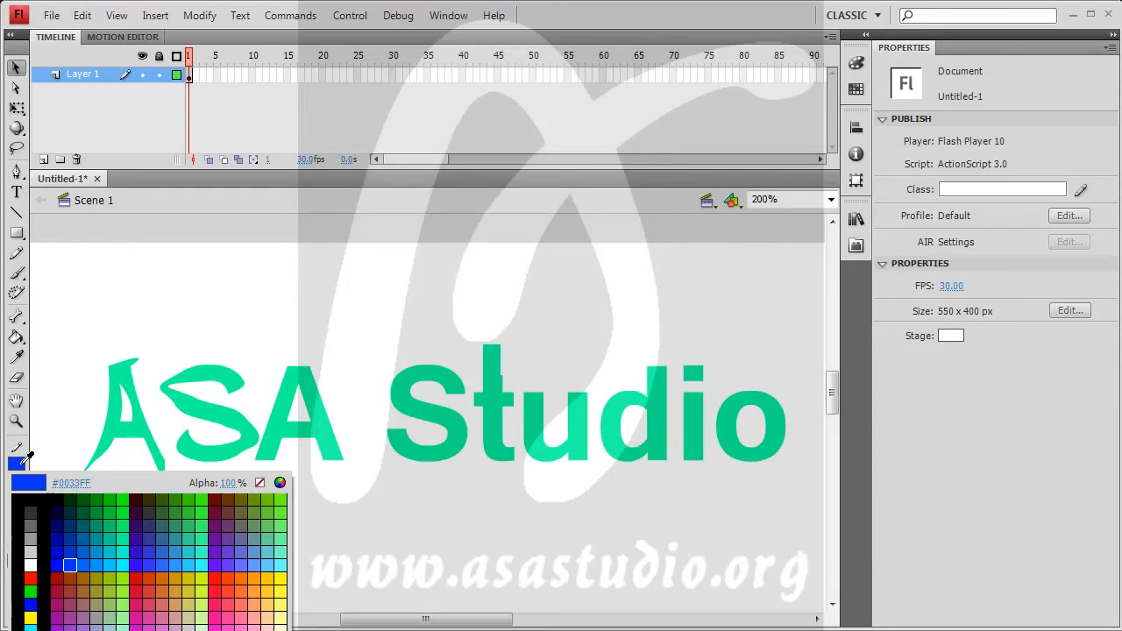
left_click(260, 483)
left_click(15, 503)
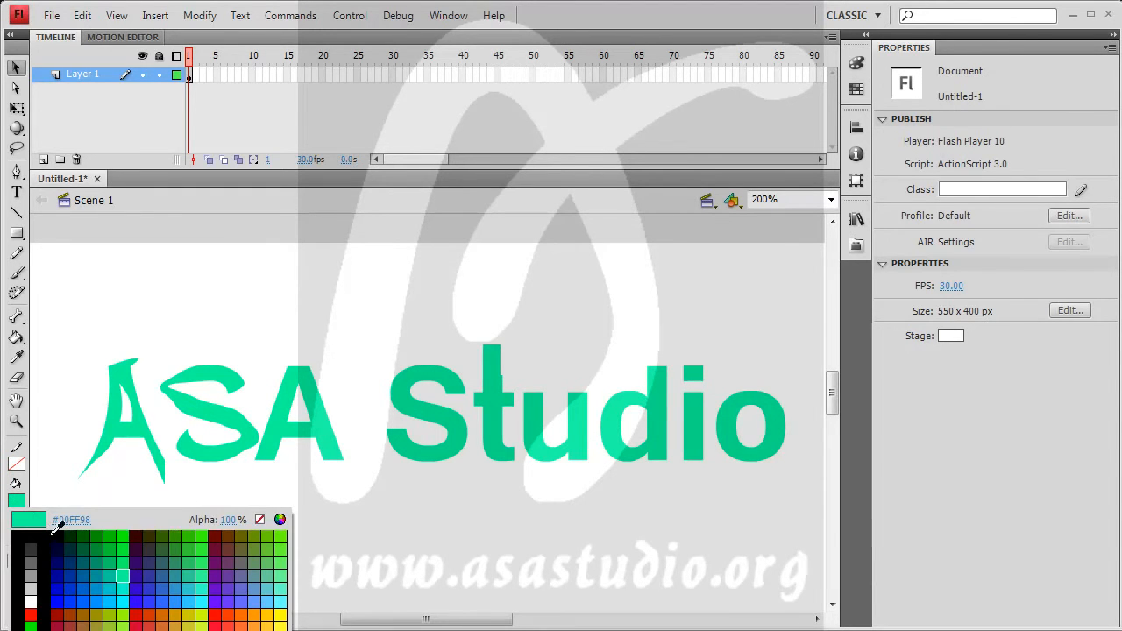
left_click(106, 597)
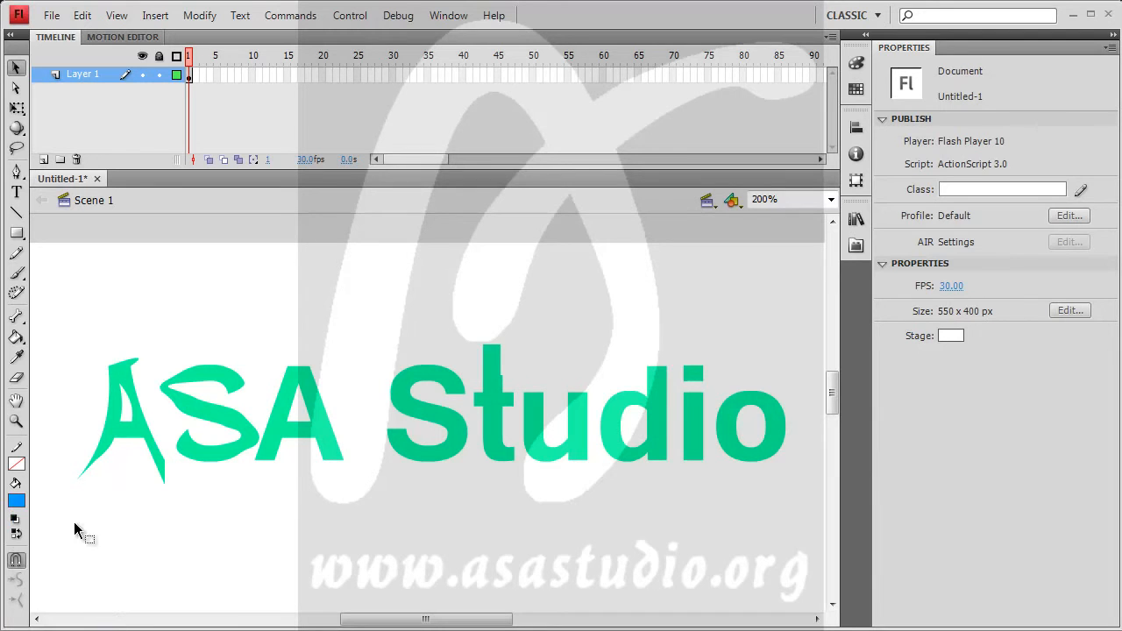
left_click_drag(15, 234, 84, 254)
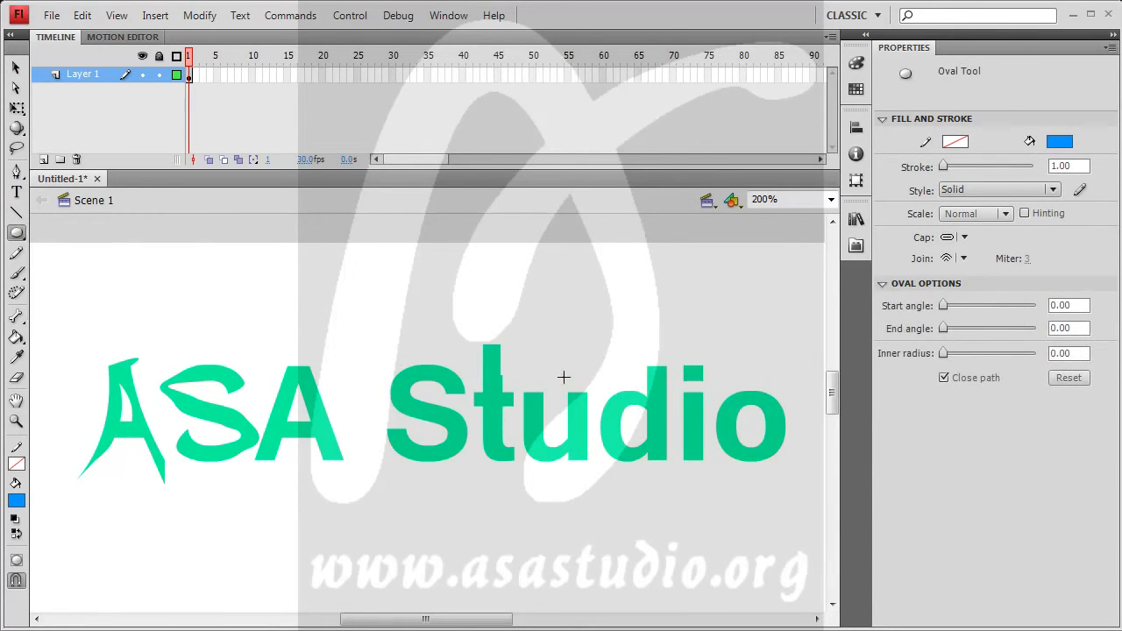
left_click_drag(529, 370, 555, 417)
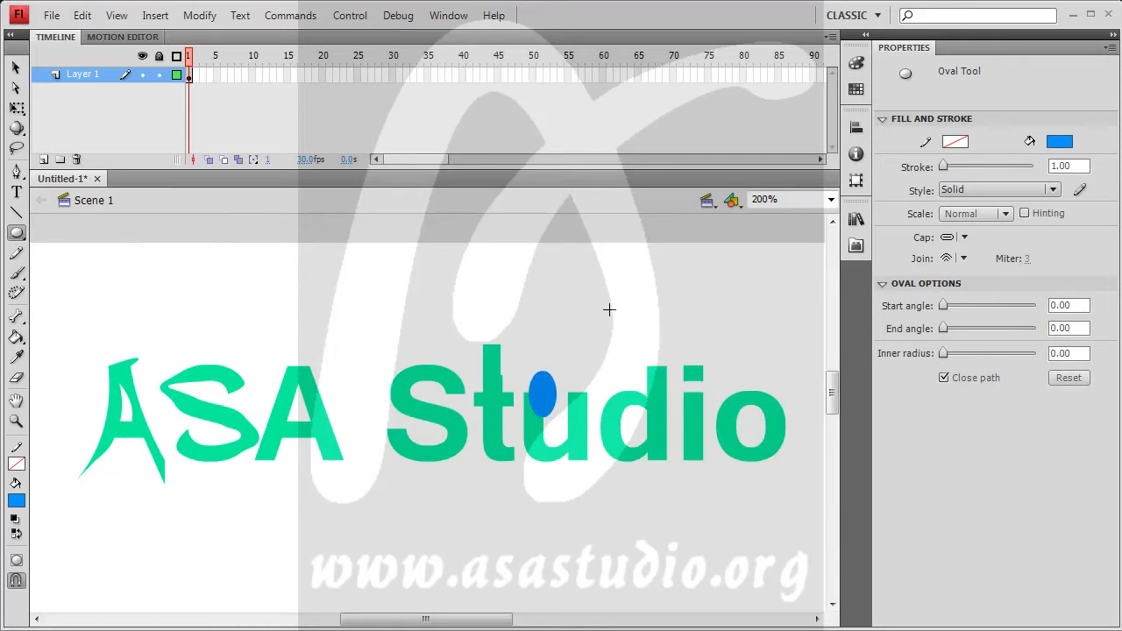
left_click(17, 69)
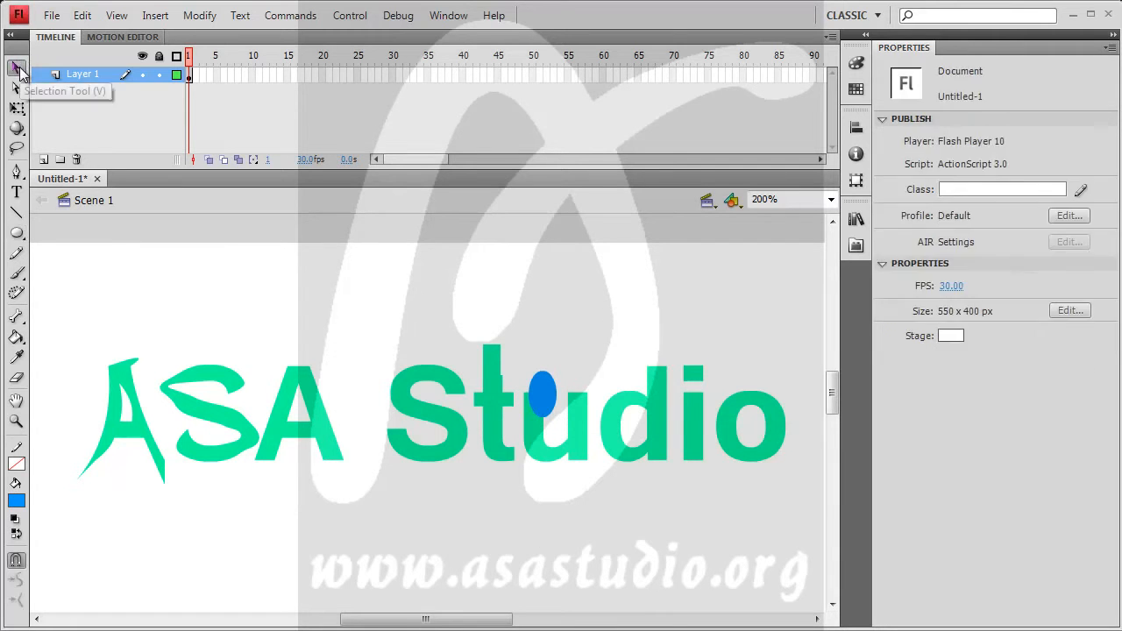
left_click(541, 390)
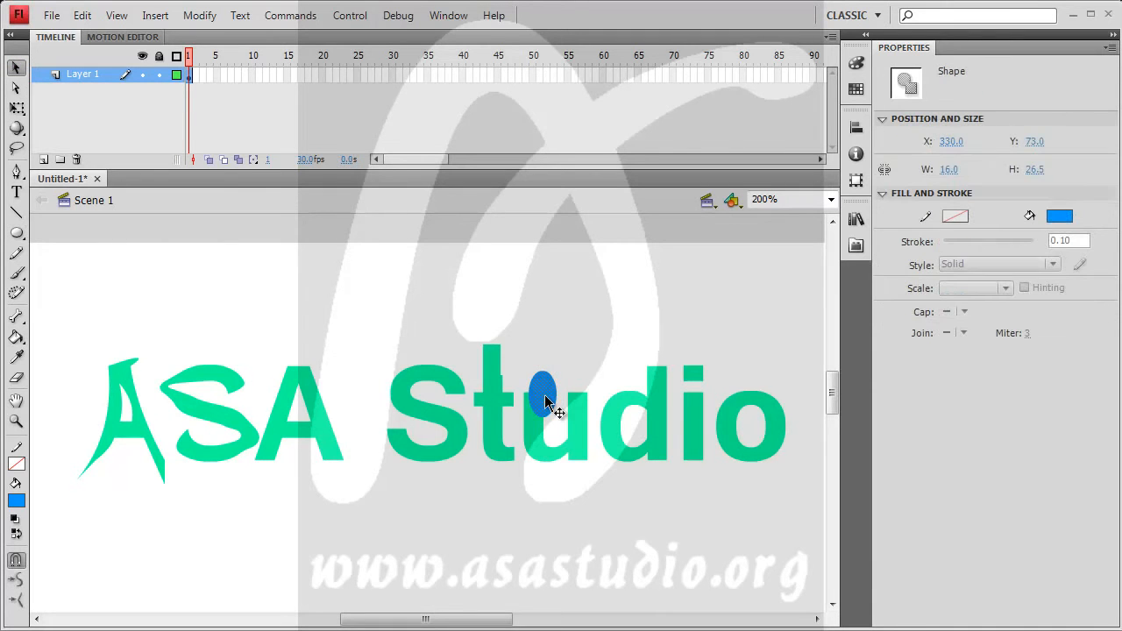
Delete the blue oval to cut its outline out of the "u", and select the remaining letter shape
left_click(535, 451)
left_click(543, 394)
key("Delete")
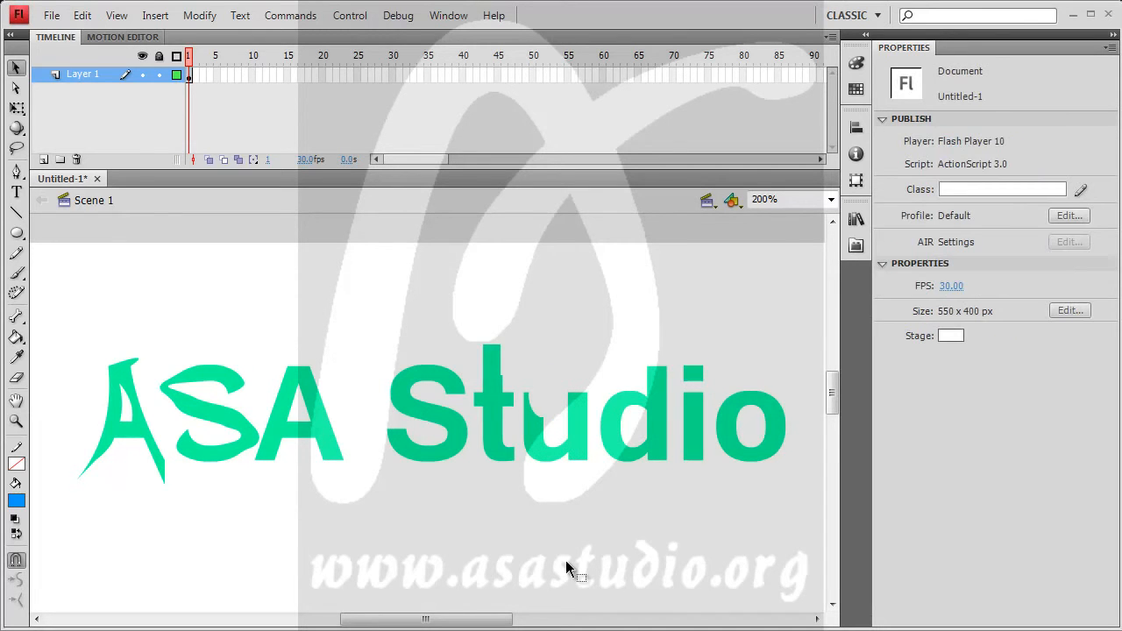
left_click(539, 446)
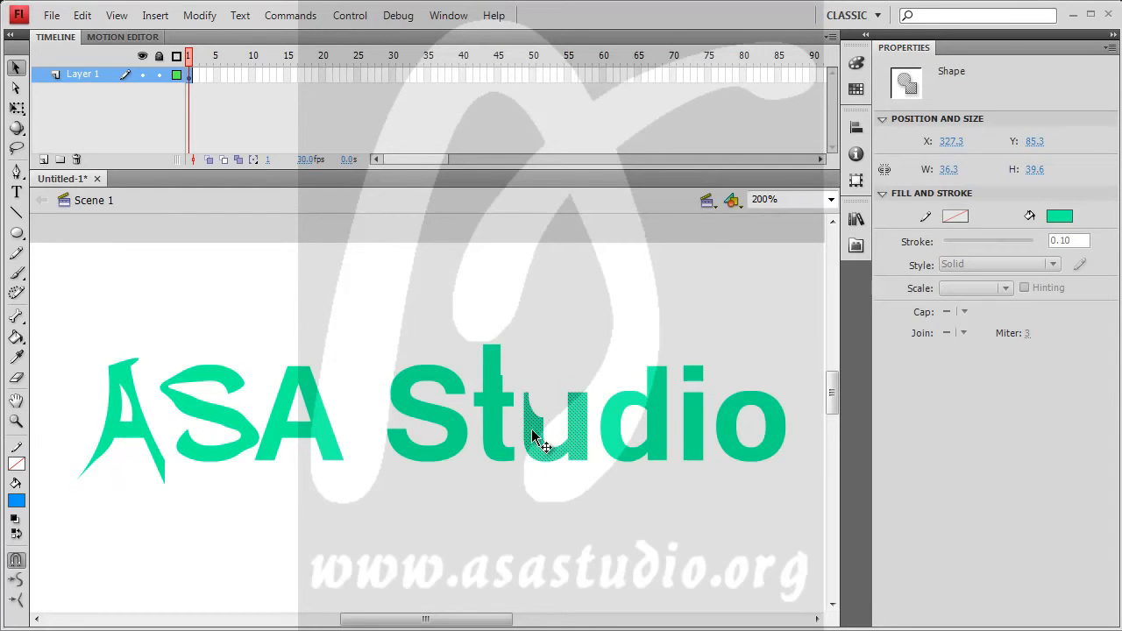
Draw a narrow oval in the letters' green fill over the second stem of the "u", and select the merged shape
left_click(16, 500)
left_click(280, 421)
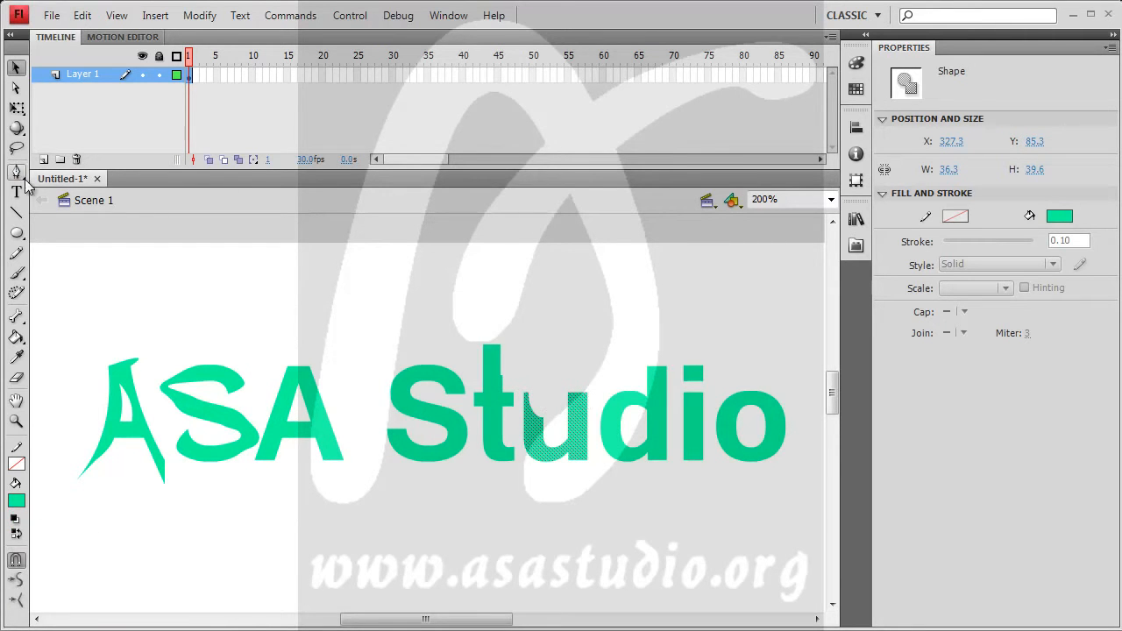
left_click_drag(16, 233, 78, 255)
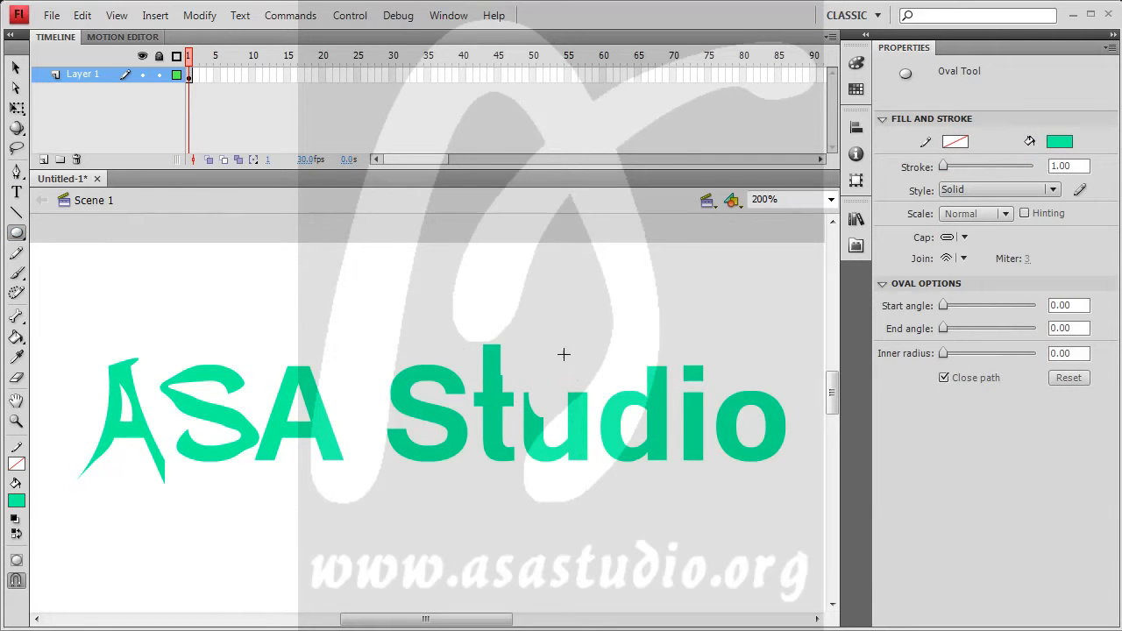
left_click_drag(562, 356, 584, 426)
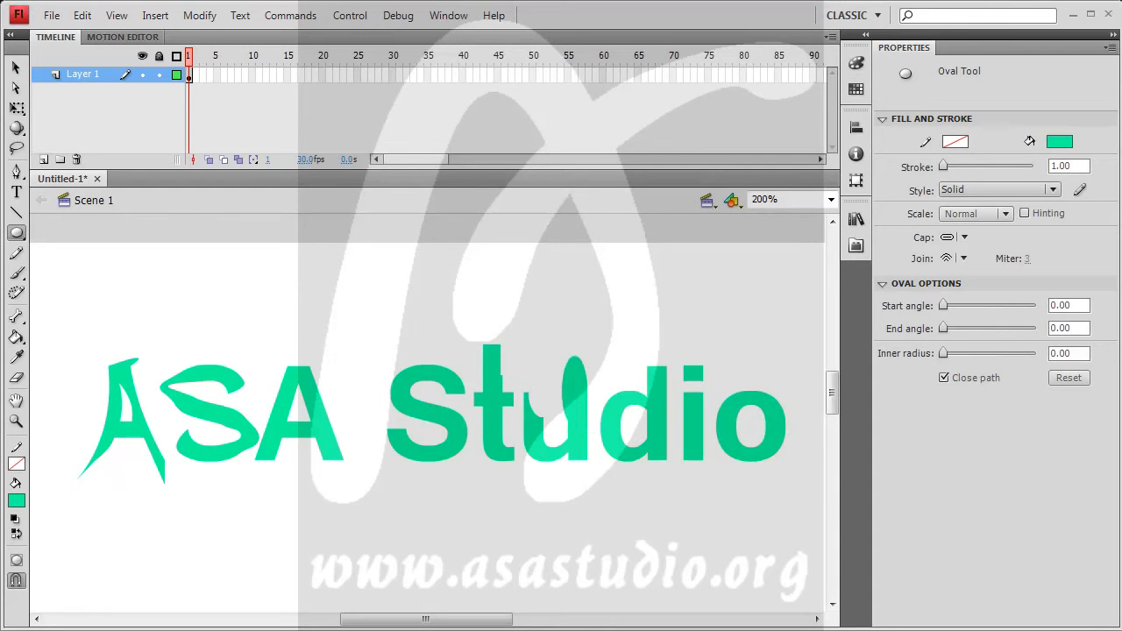
left_click(16, 70)
left_click(576, 400)
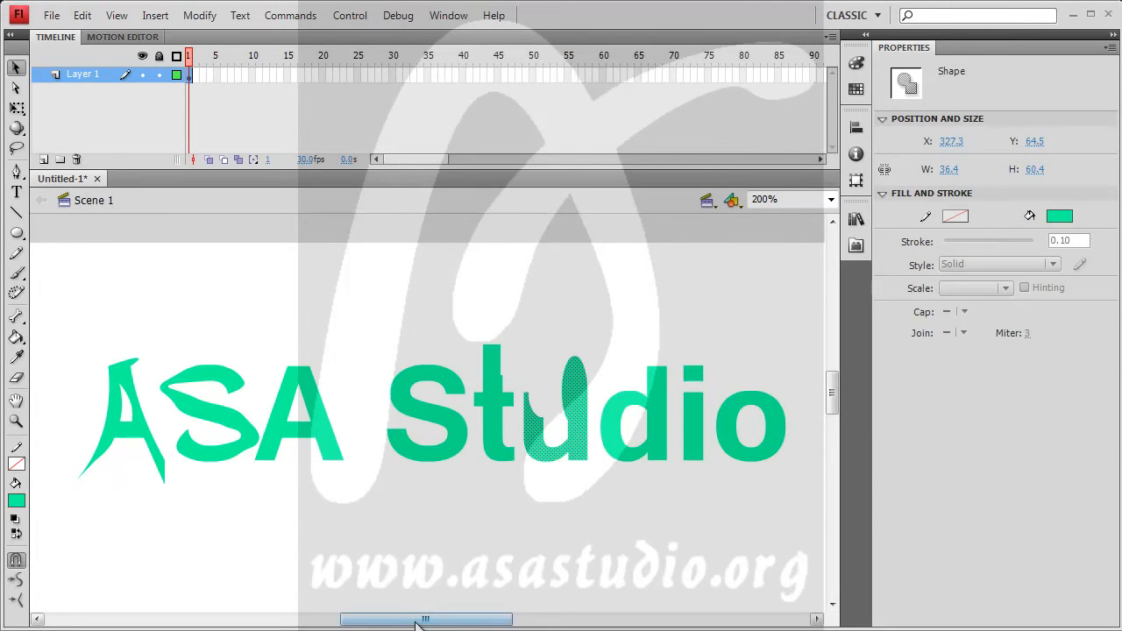
Draw a green oval without stroke over the dot of the "i" in "Studio"
left_click_drag(416, 619, 427, 619)
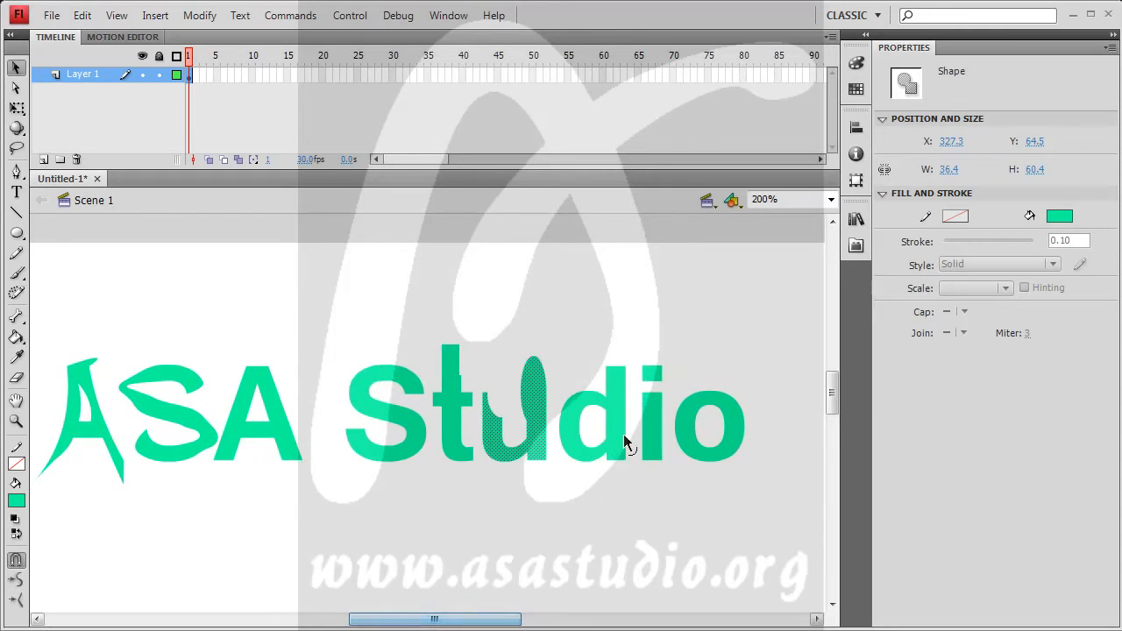
left_click(16, 233)
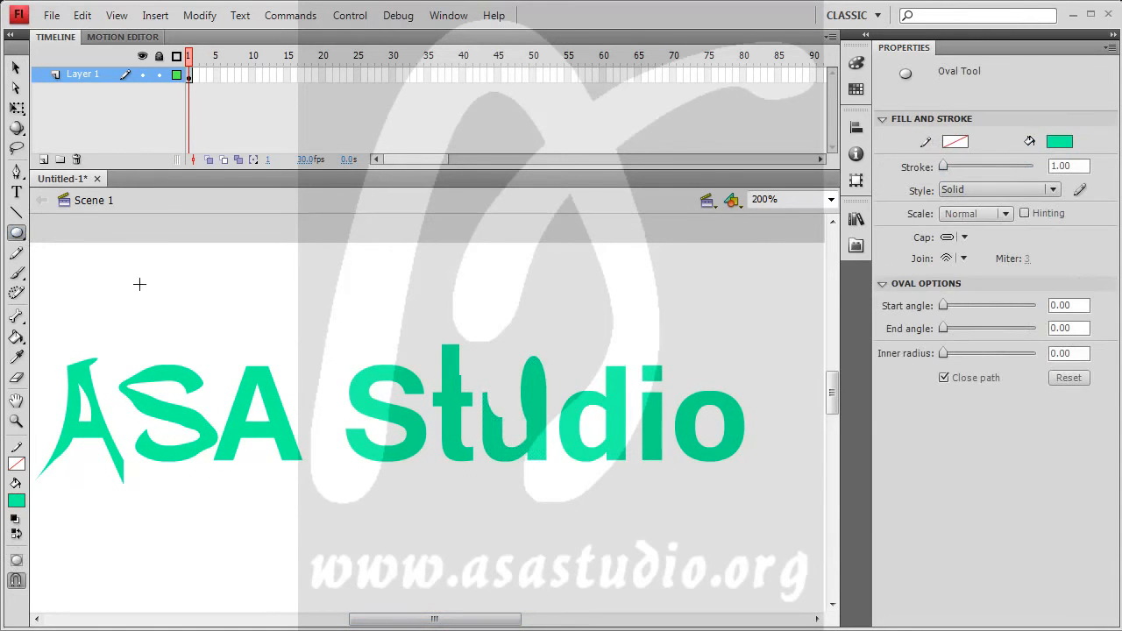
left_click_drag(638, 359, 671, 388)
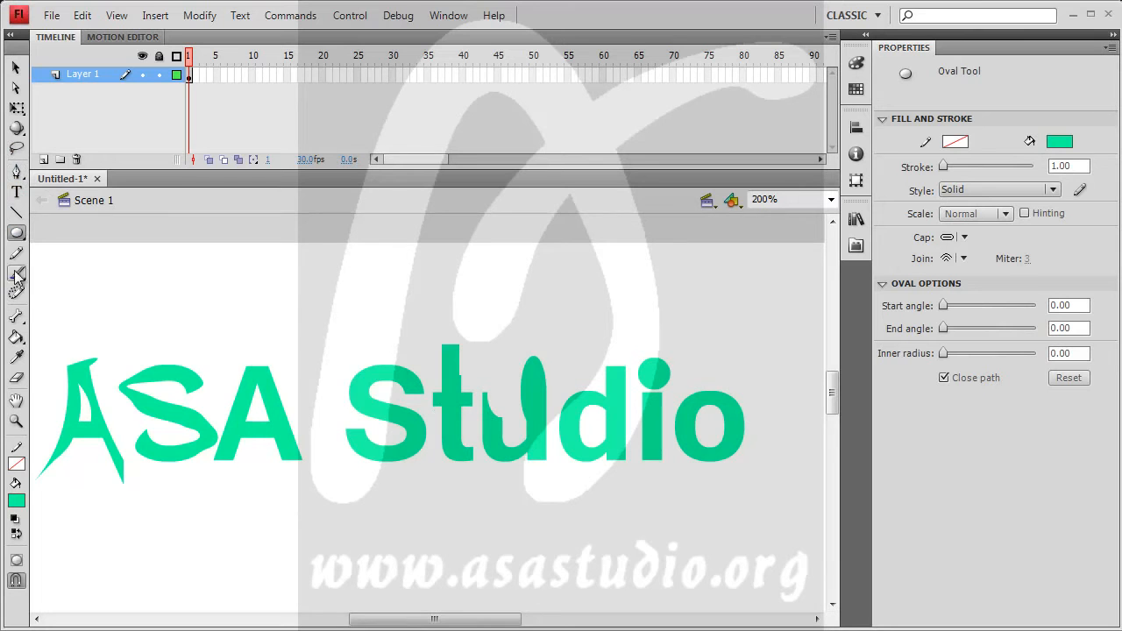
Reshape the "d", "i" and "o" in "Studio" by bending their edges into curves
left_click(15, 67)
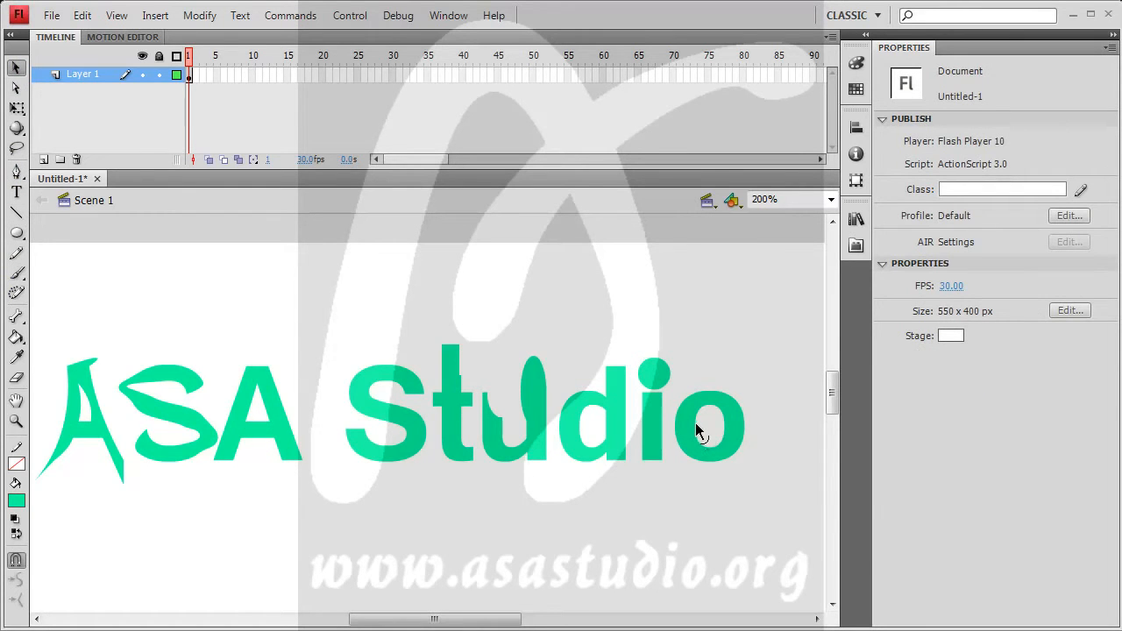
mouse_move(705, 426)
left_mouse_down()
mouse_move(721, 426)
mouse_move(692, 423)
left_mouse_up()
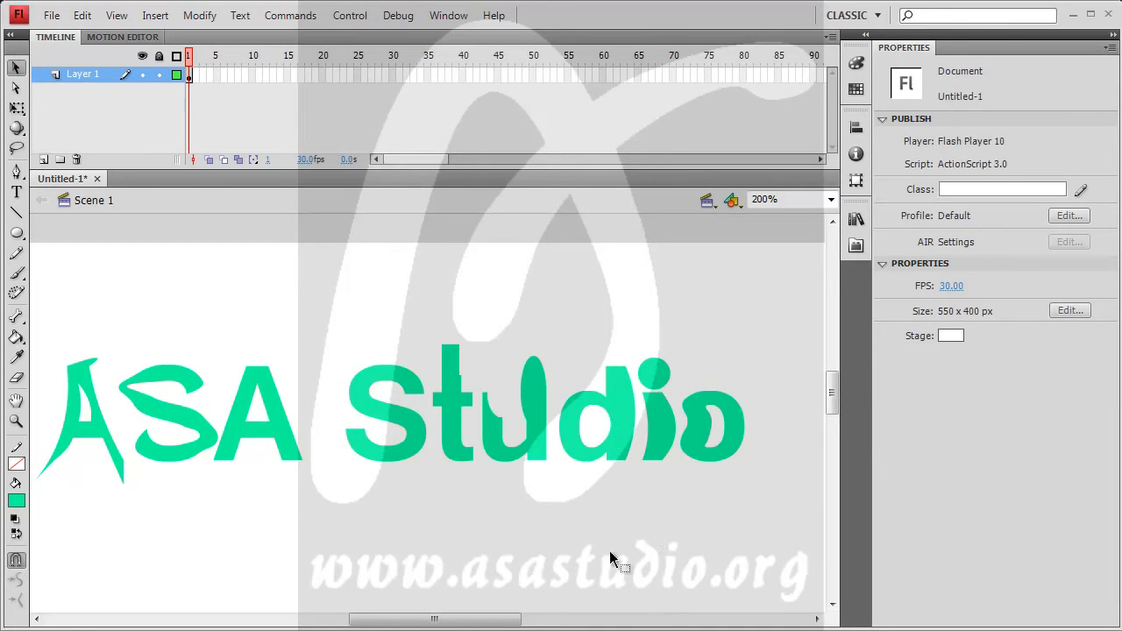
mouse_move(454, 620)
left_mouse_down()
mouse_move(428, 622)
mouse_move(450, 623)
left_mouse_up()
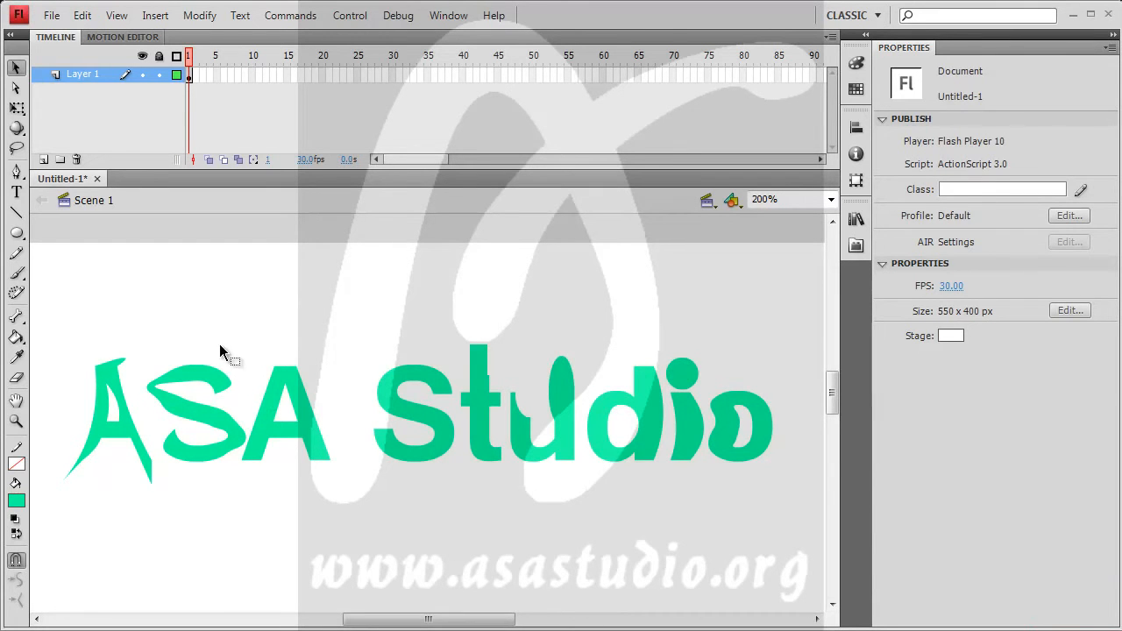
Add a new layer above Layer 1, and hide and lock Layer 1
left_click(44, 158)
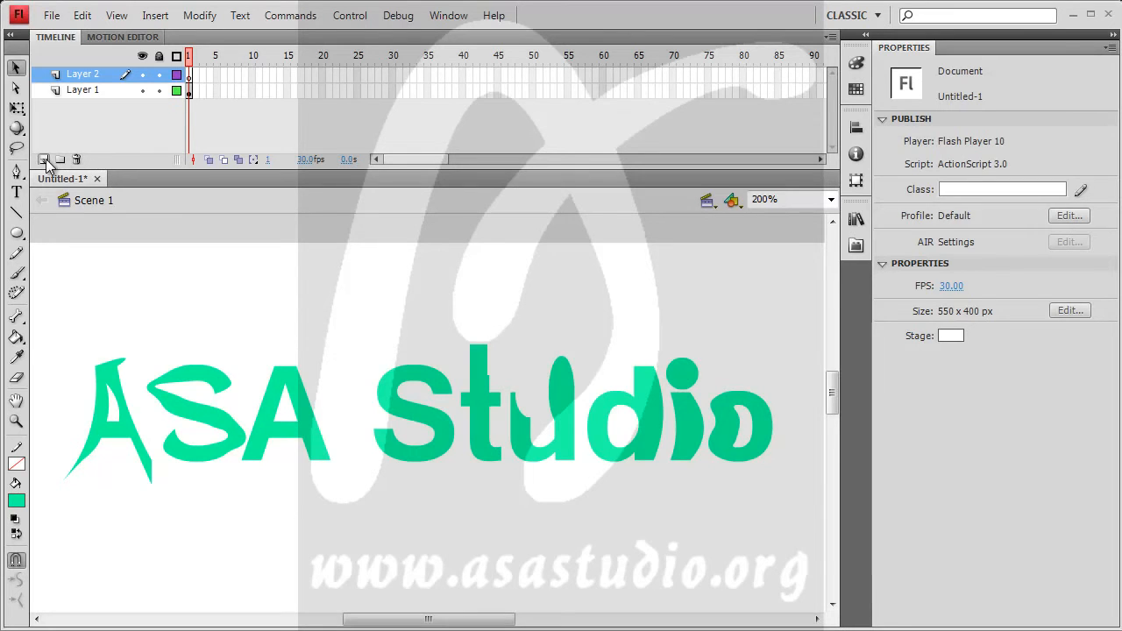
left_click(142, 90)
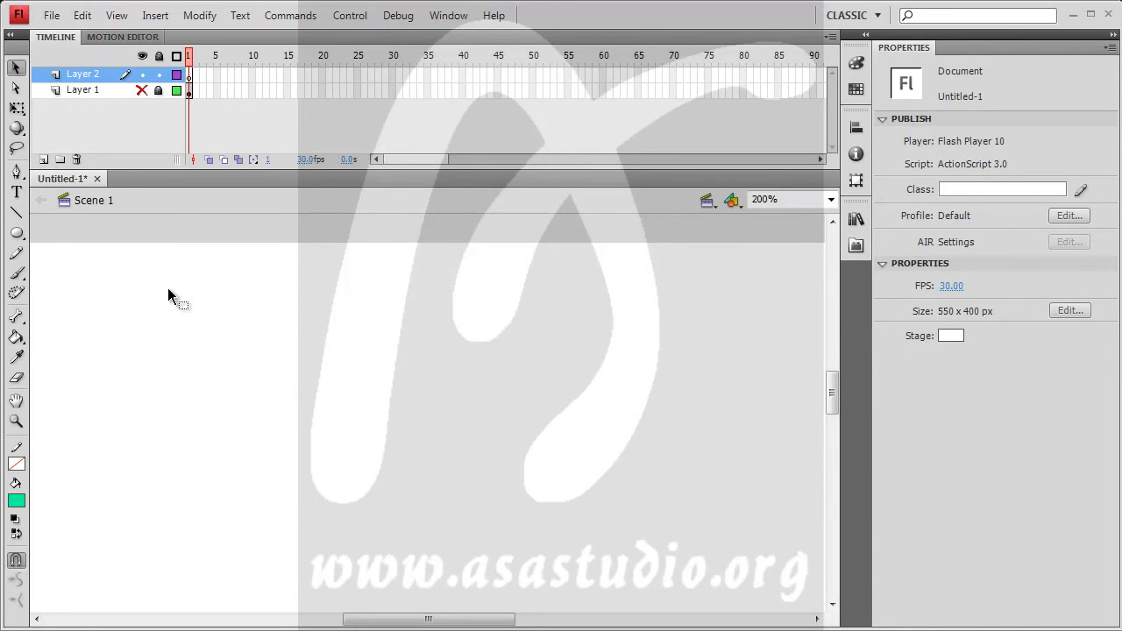
left_click(831, 200)
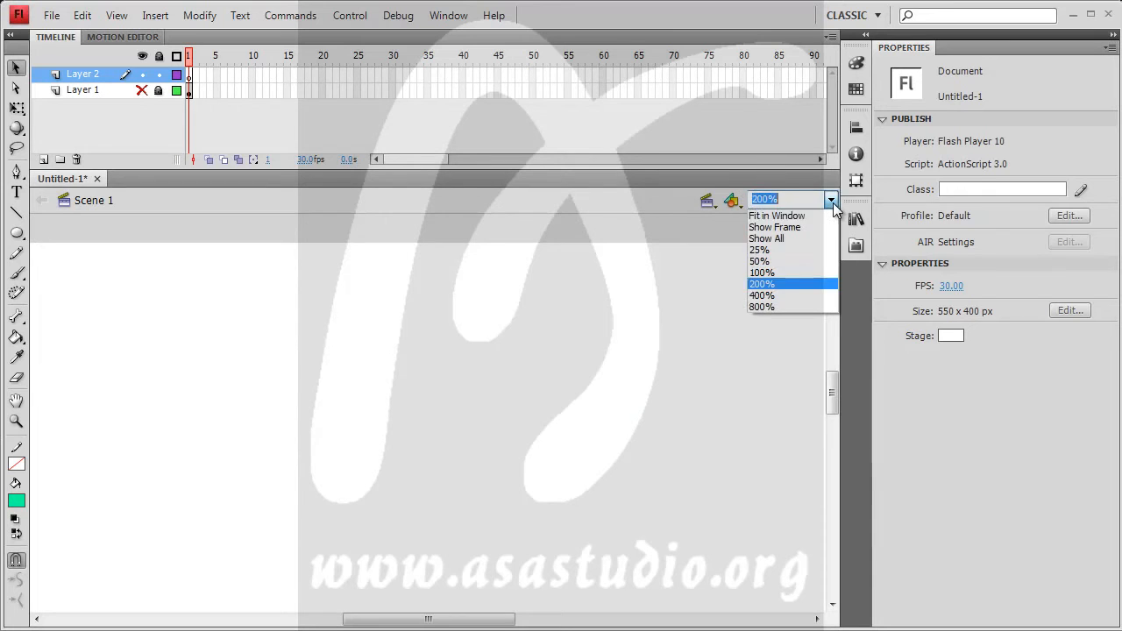
left_click(801, 272)
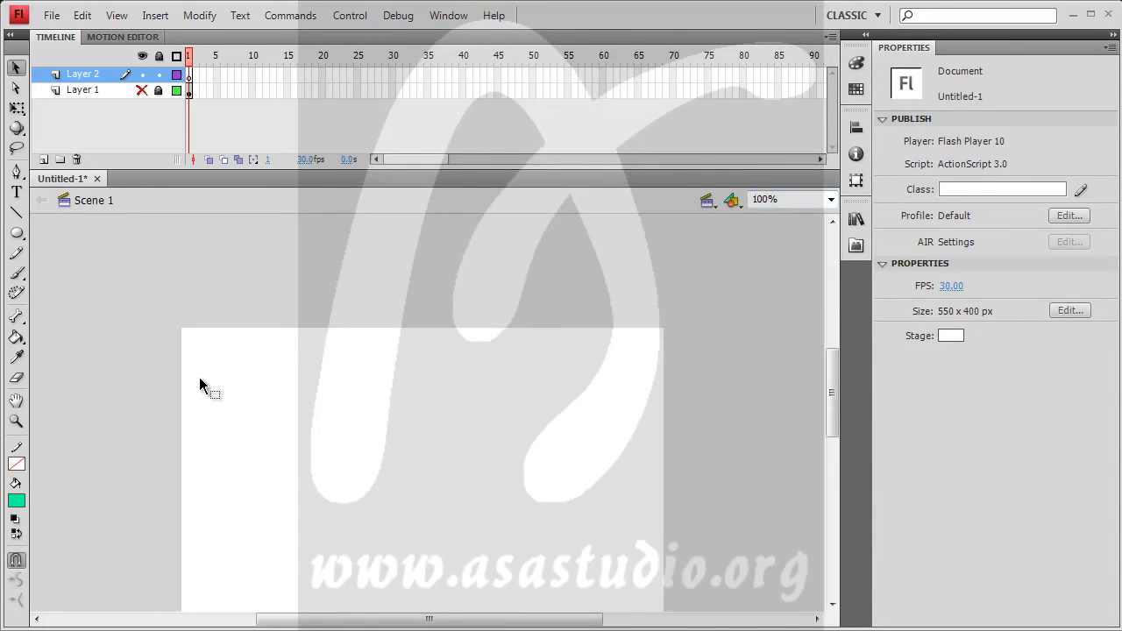
mouse_move(832, 377)
left_mouse_down()
mouse_move(832, 401)
mouse_move(830, 388)
left_mouse_up()
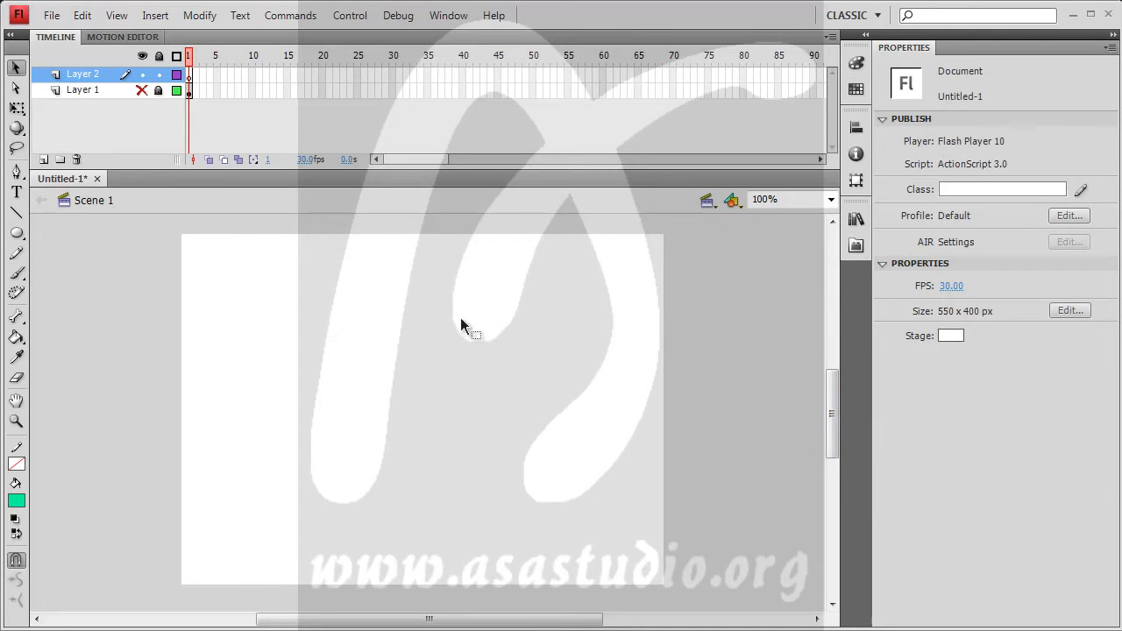
Import asa-studio-logo-sip.png and asa-studio-logo_00000.png into the library from the asastudio.org folder on drive E
left_click(52, 15)
mouse_move(91, 307)
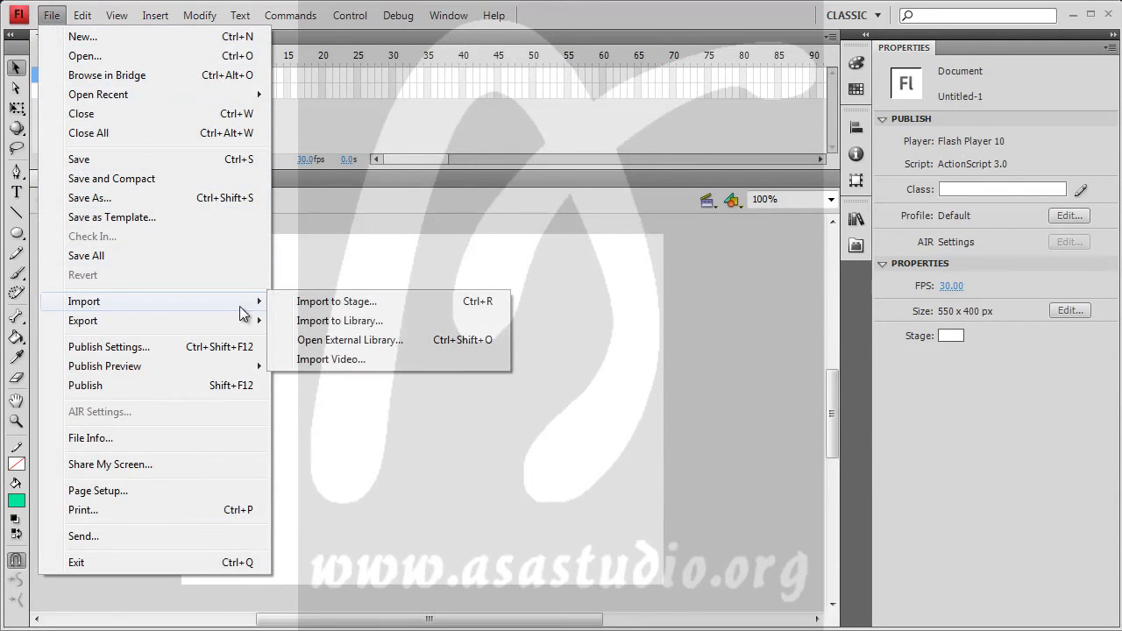
left_click(373, 321)
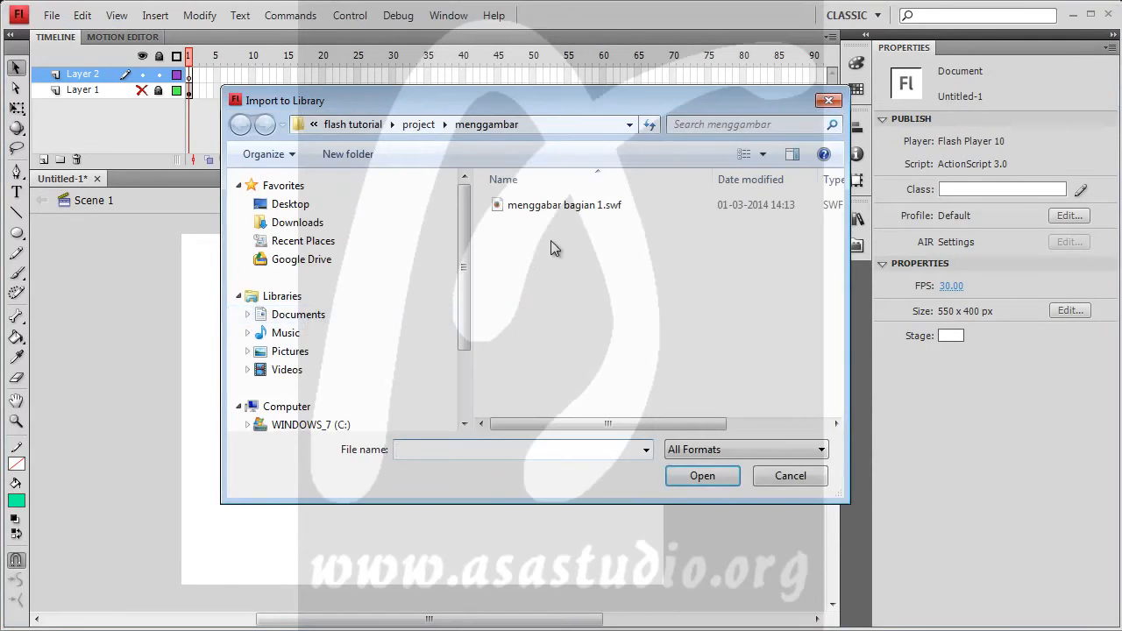
left_click_drag(464, 248, 463, 327)
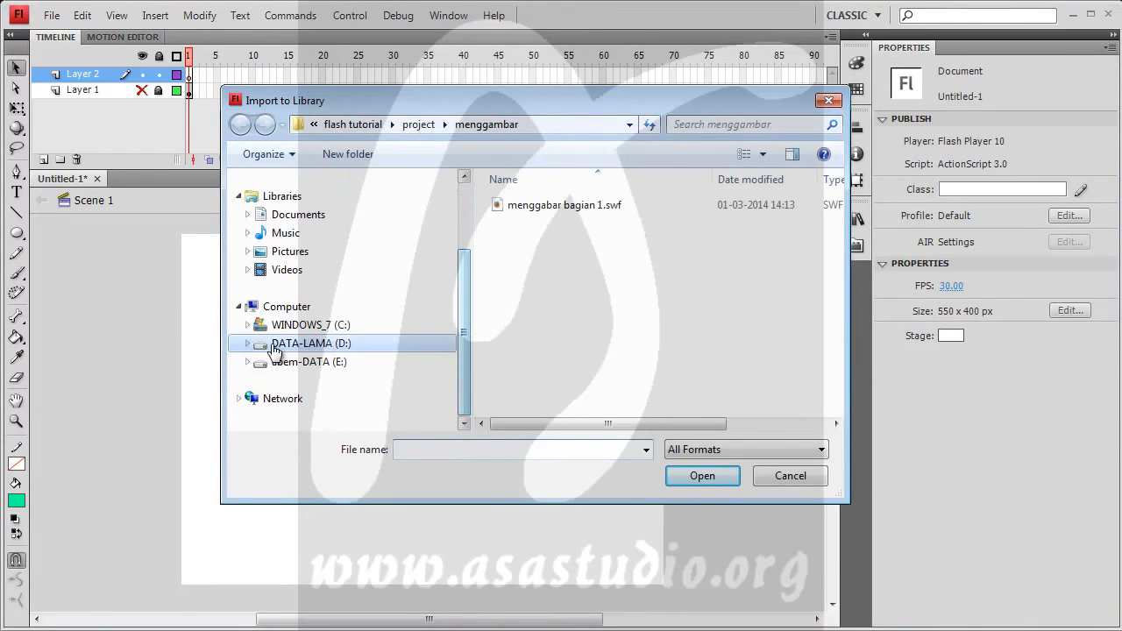
left_click(334, 364)
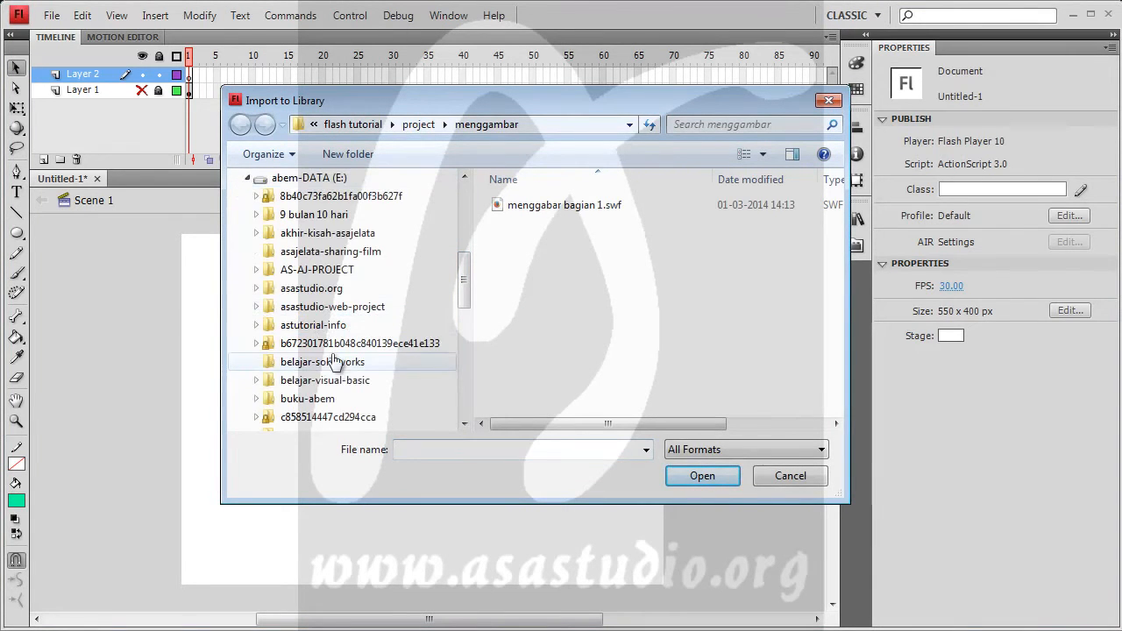
left_click(322, 290)
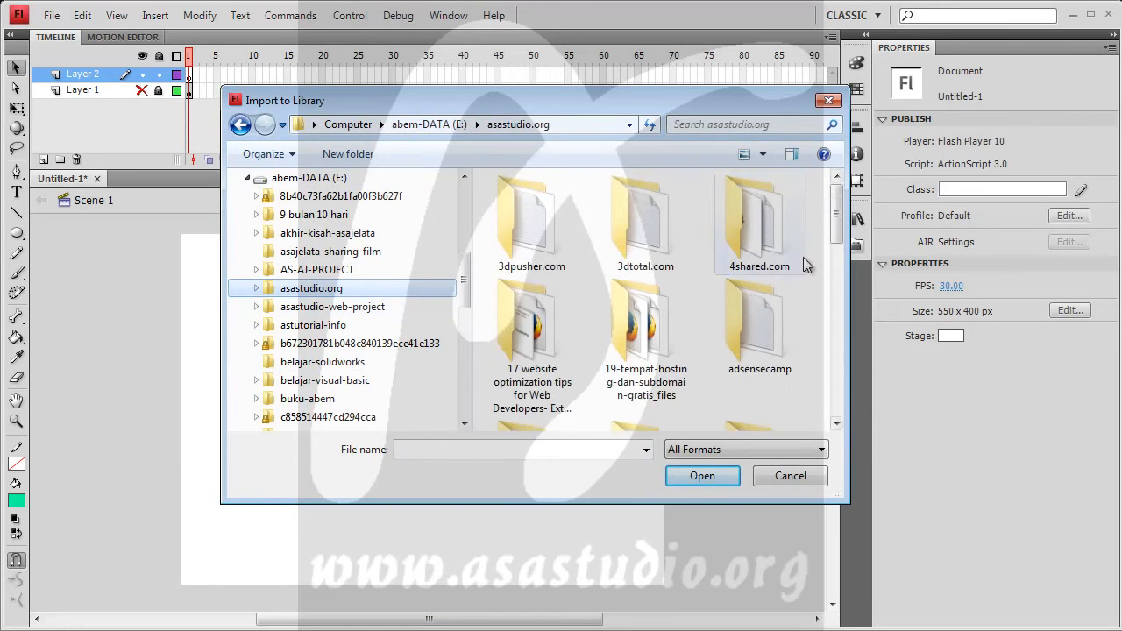
left_click_drag(835, 224, 839, 357)
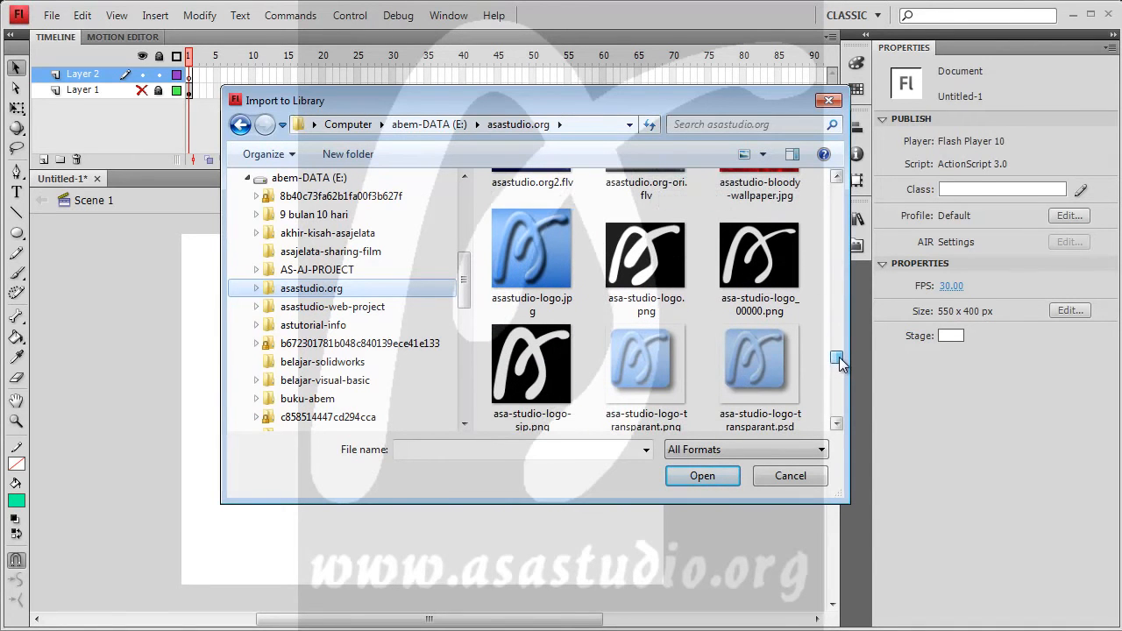
left_click(558, 369)
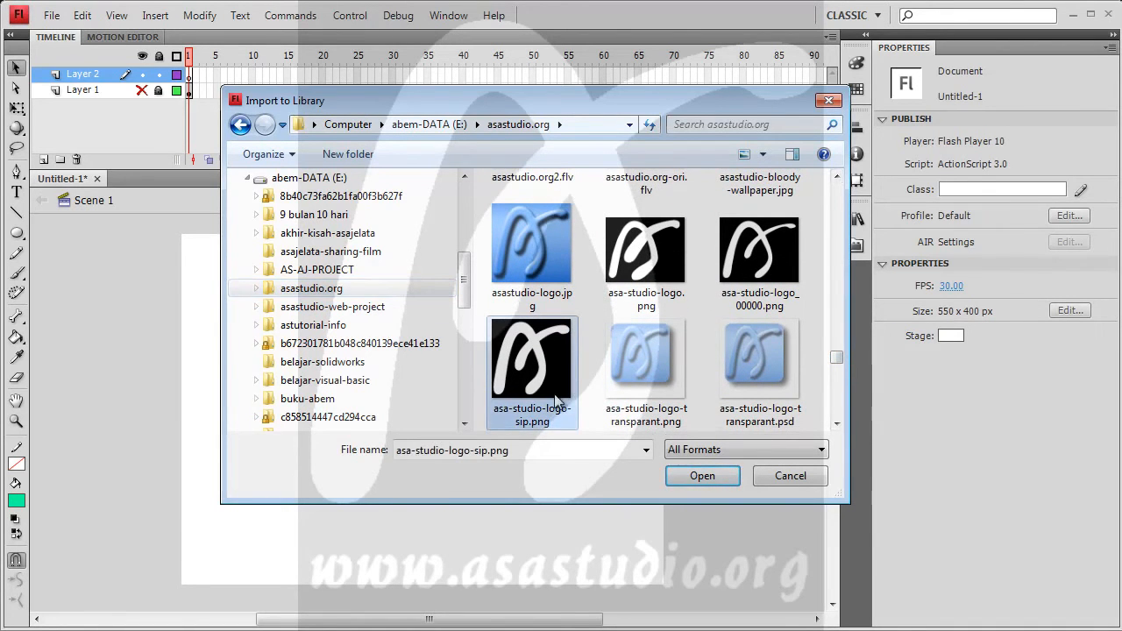
left_click(765, 252, "ctrl")
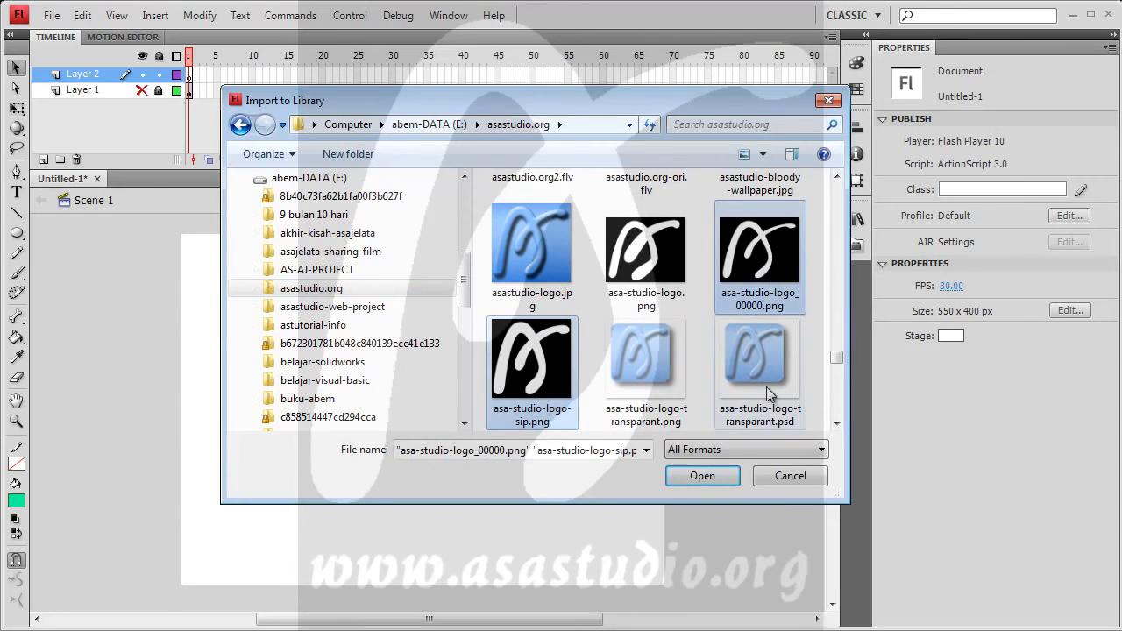
left_click(702, 475)
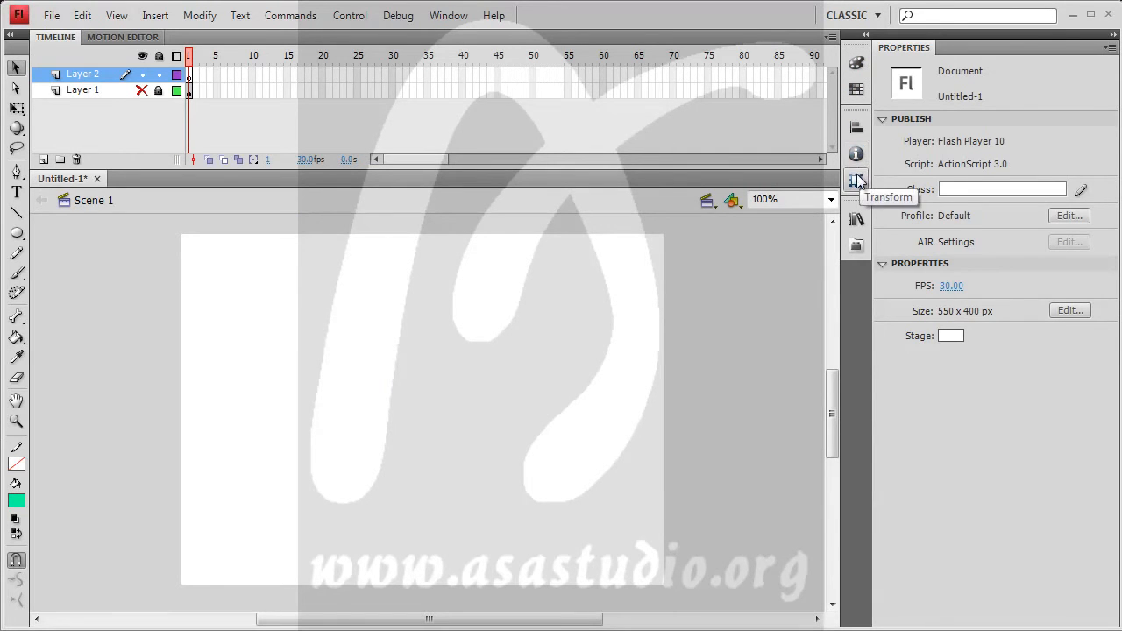
Preview the two imported PNG bitmaps, Symbol 1 and Symbol 2 in the library
left_click(857, 221)
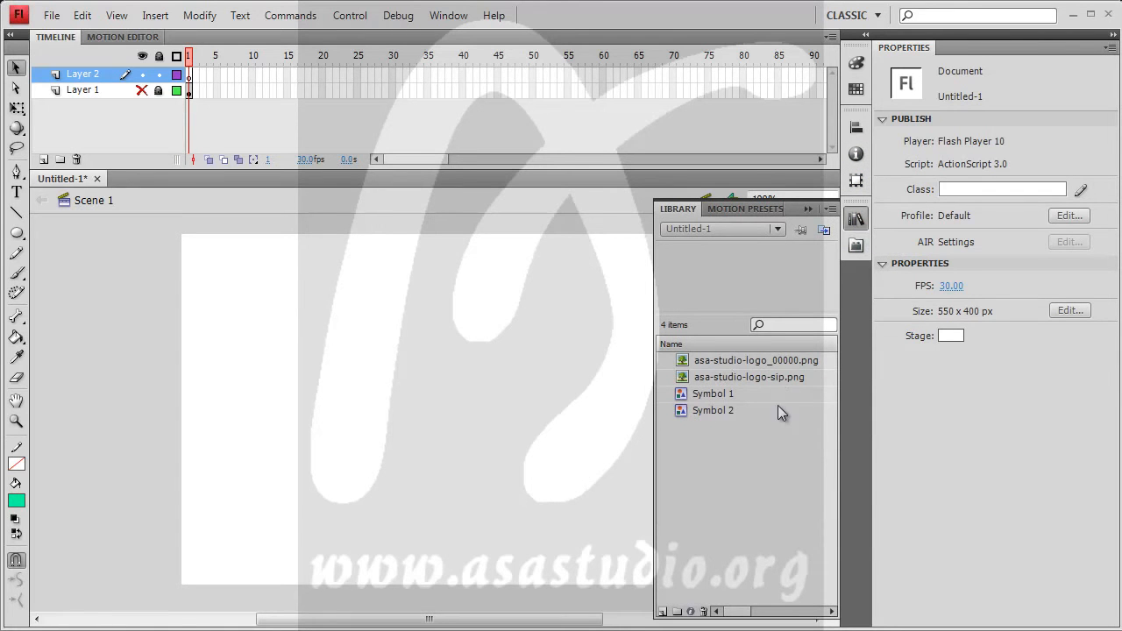
left_click(717, 365)
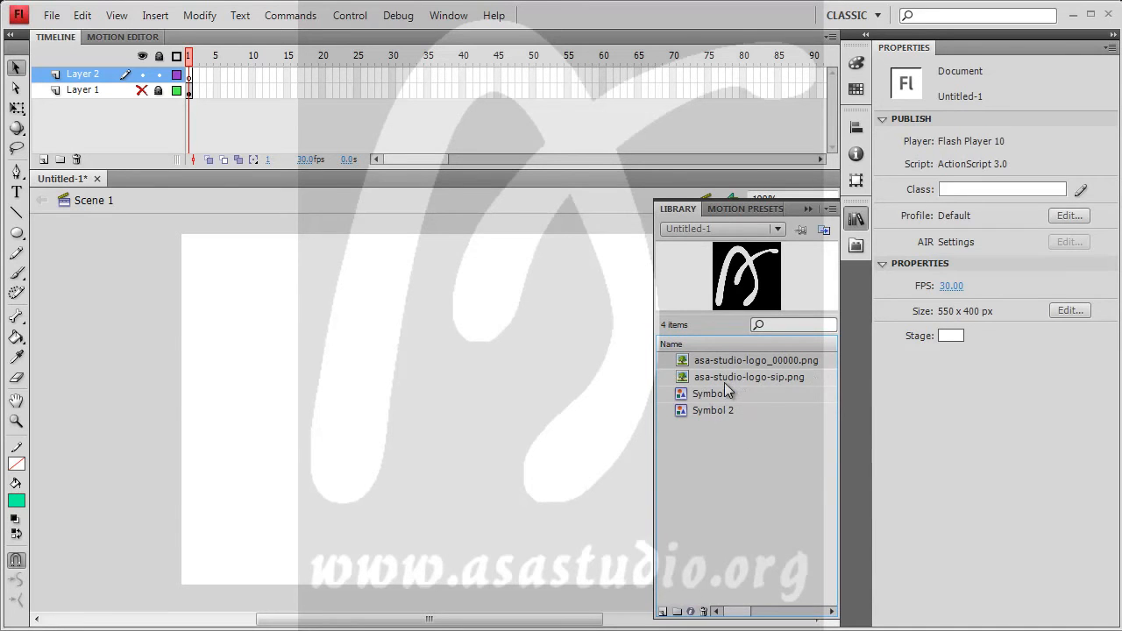
left_click(723, 382)
left_click(710, 398)
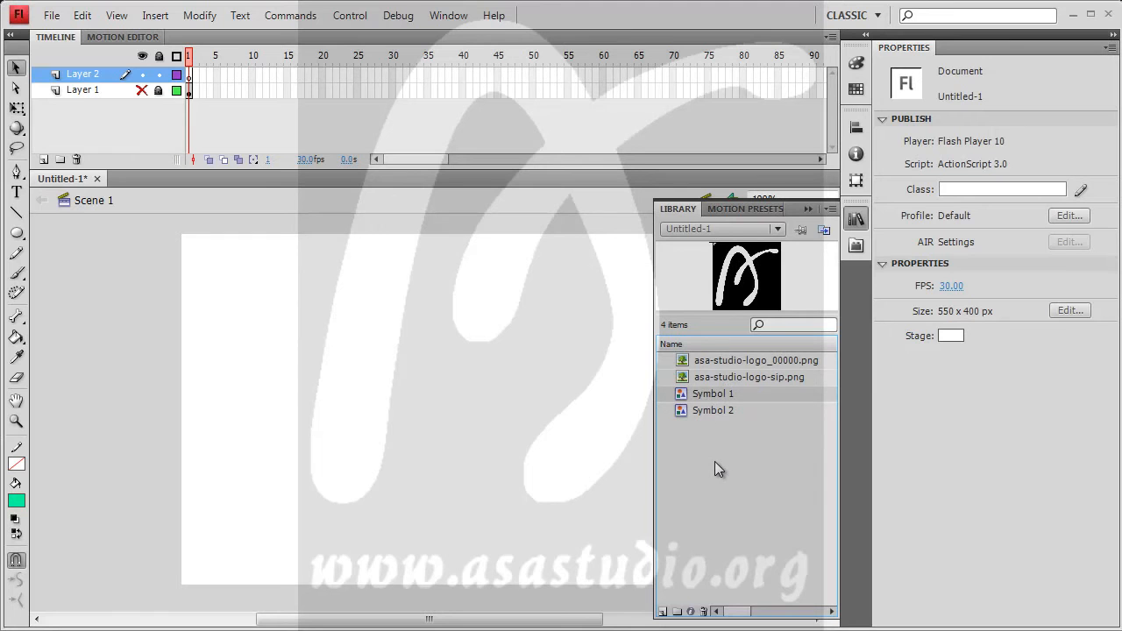
left_click(710, 408)
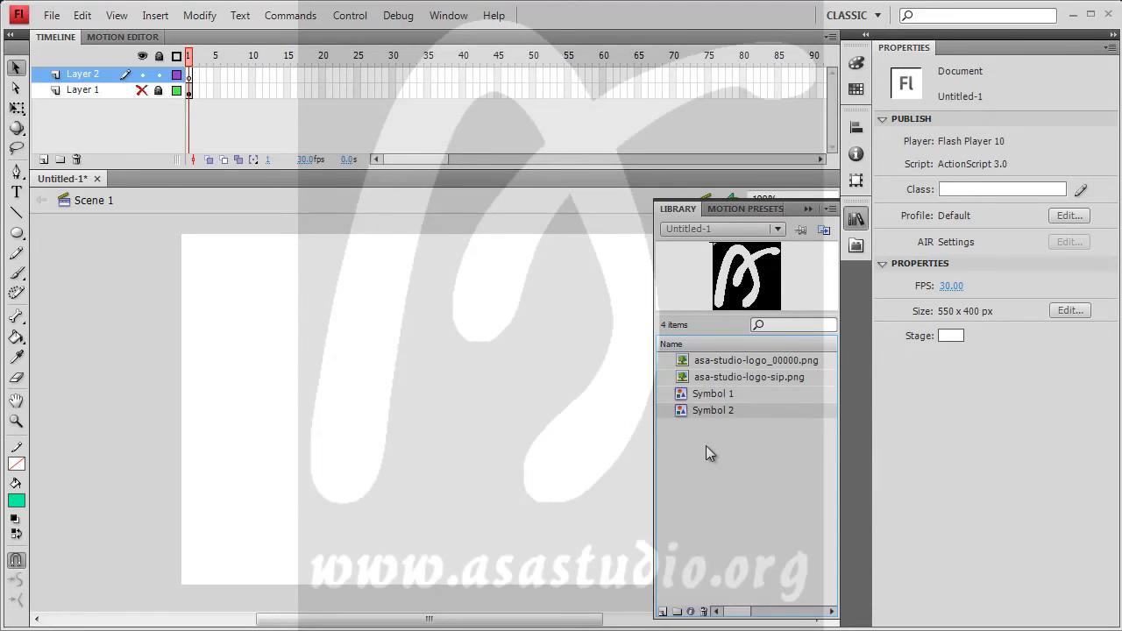
Place Symbol 1 at about X -139, Y -10 and the asa-studio-logo_00000.png bitmap at about X 273, Y -42, side by side on Layer 2
left_click_drag(711, 393, 411, 366)
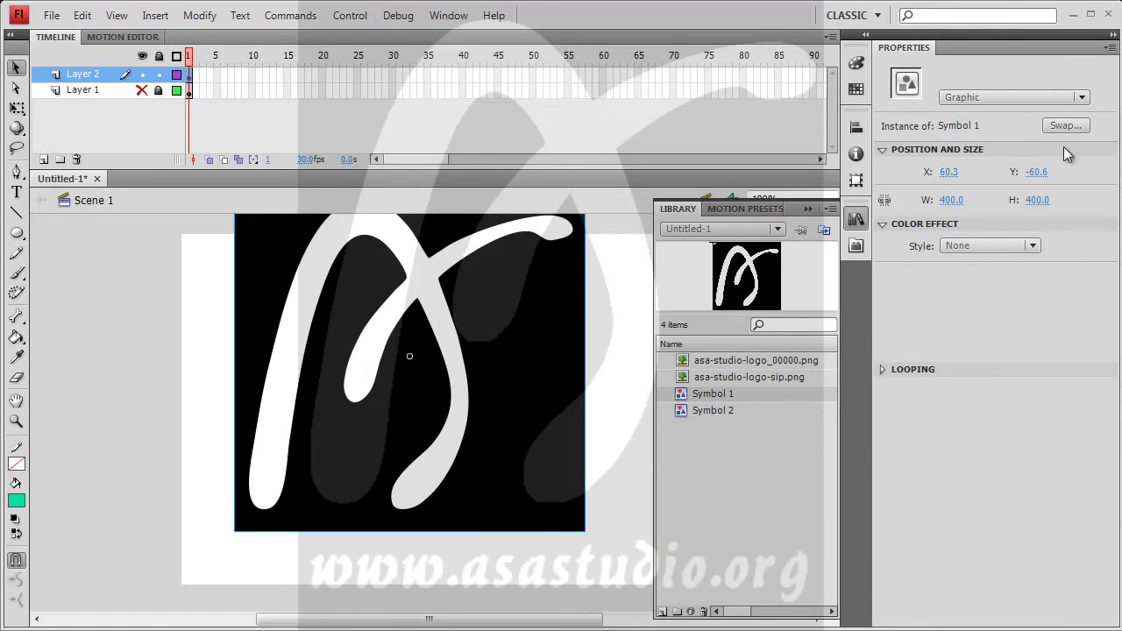
left_click_drag(765, 366, 601, 454)
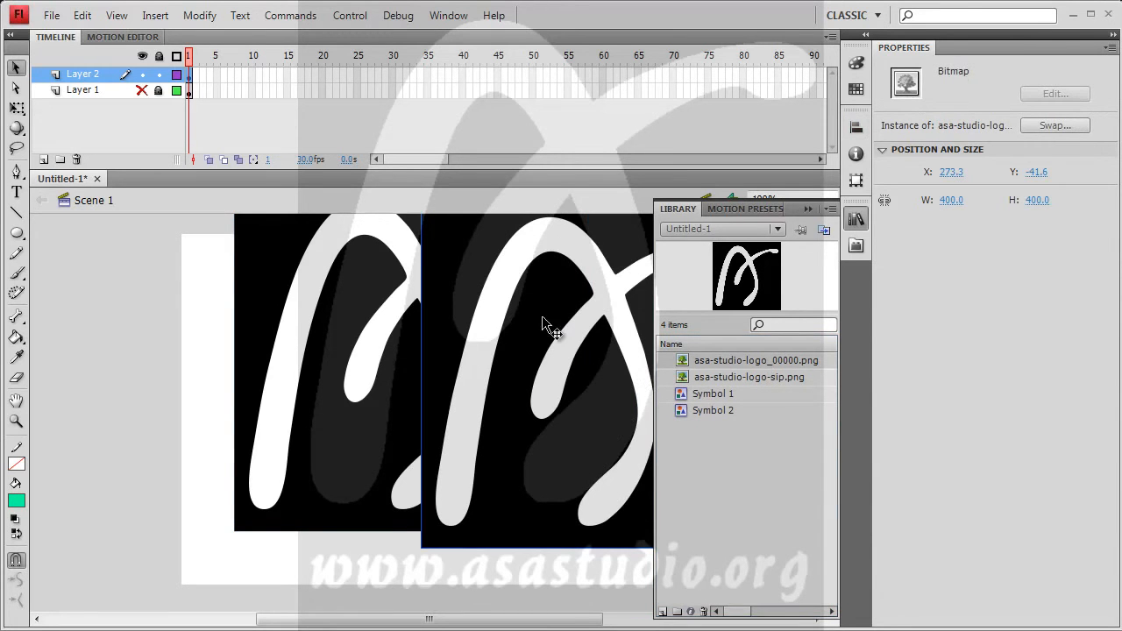
left_click(352, 330)
left_click_drag(370, 332, 196, 374)
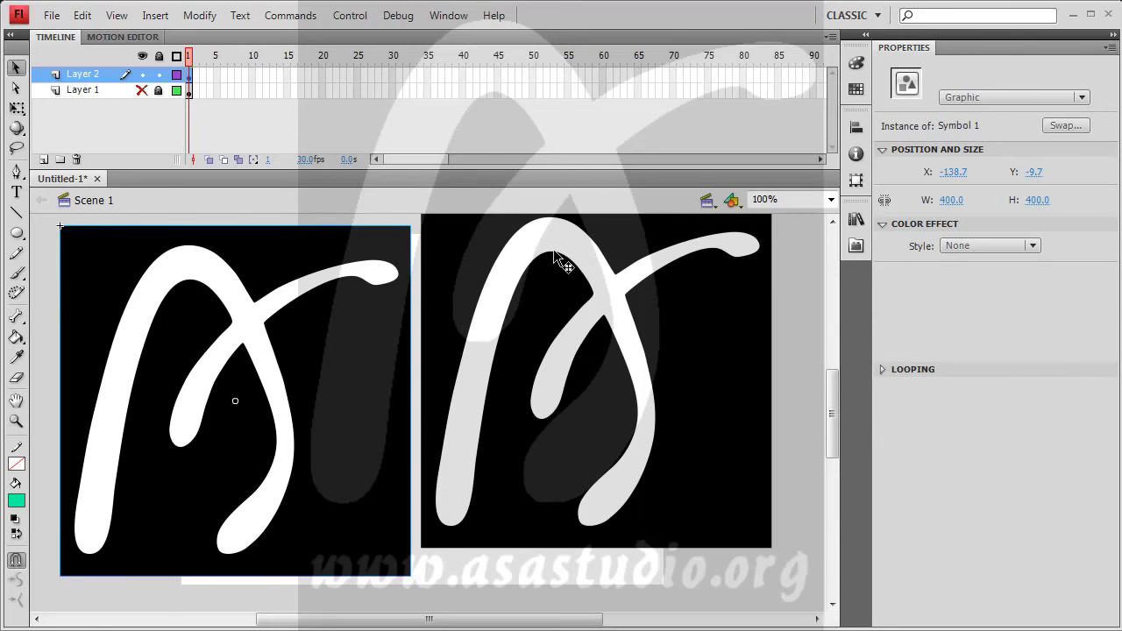
Examine the pixelated edges of both logos on the stage at 800% zoom and compare the four items in the library
left_click(830, 199)
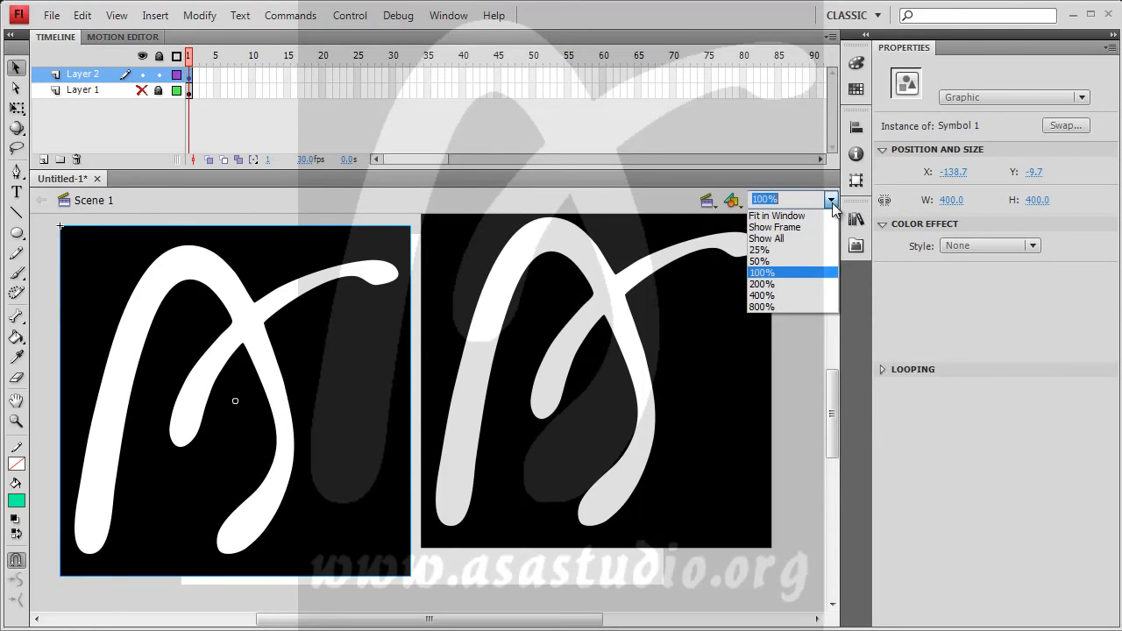
left_click(813, 308)
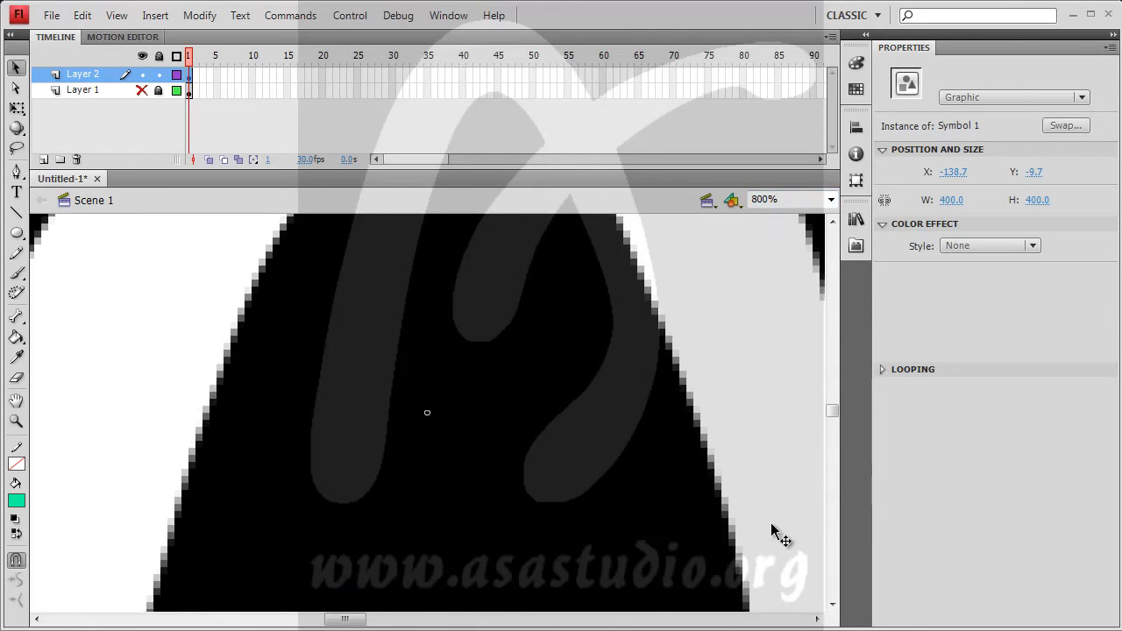
left_click_drag(579, 366, 446, 473)
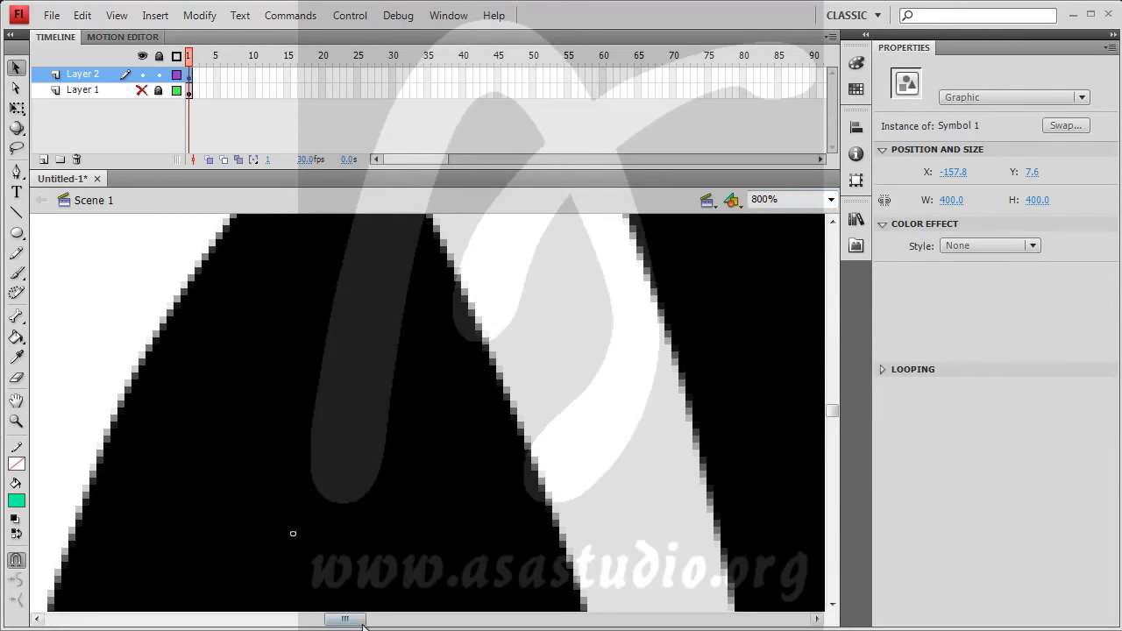
left_click_drag(350, 621, 459, 624)
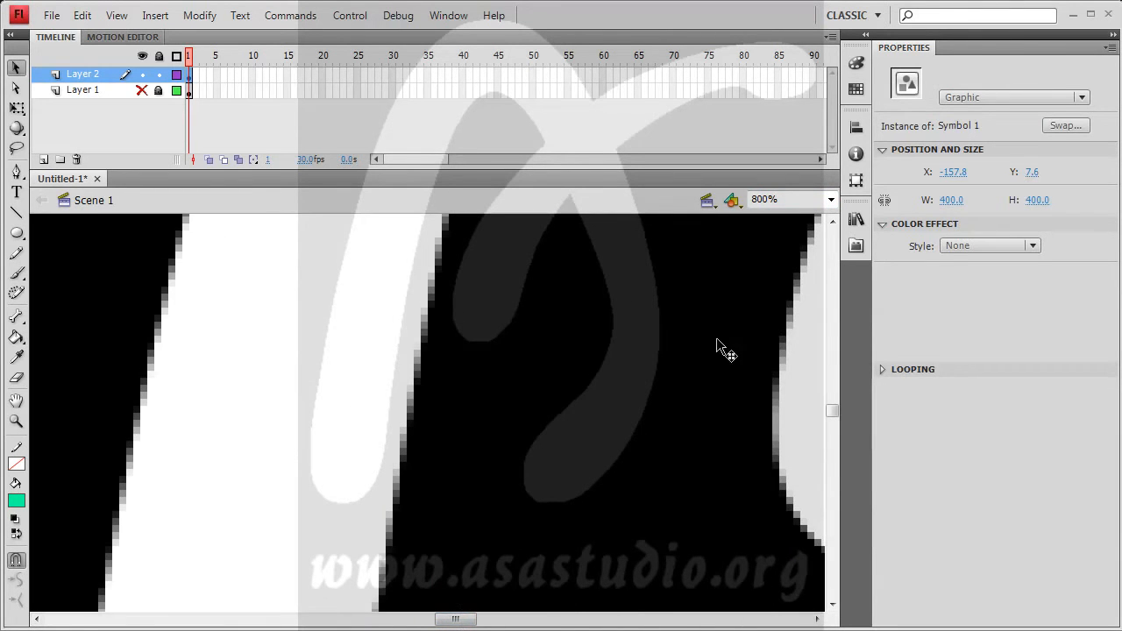
left_click(856, 219)
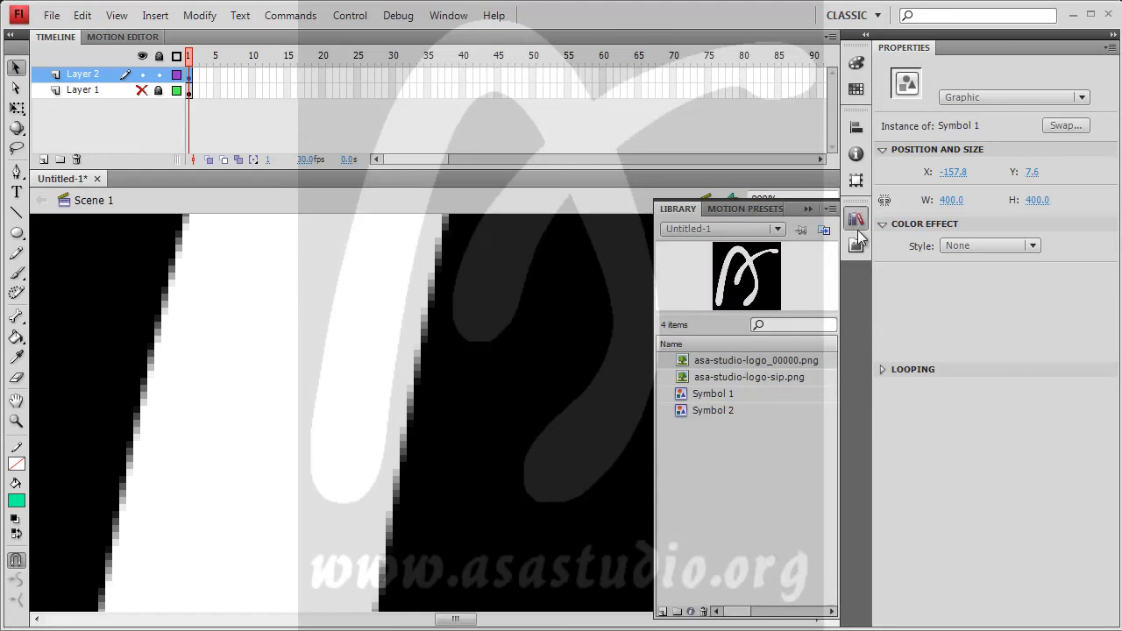
left_click(714, 399)
left_click(712, 413)
left_click(719, 399)
left_click(725, 379)
left_click(725, 362)
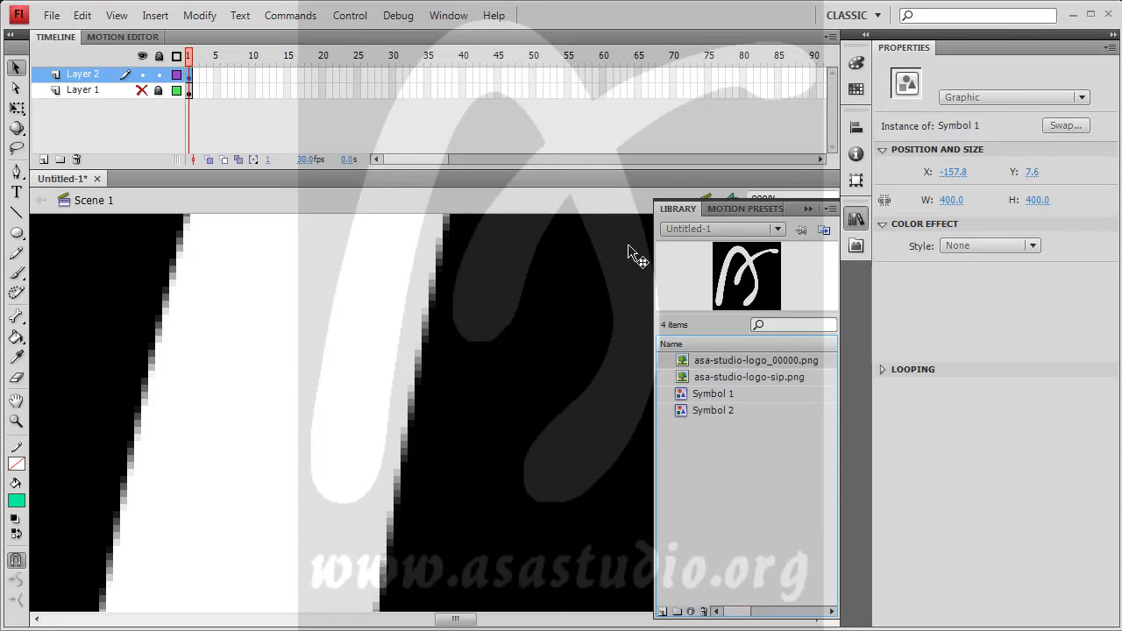
left_click(562, 302)
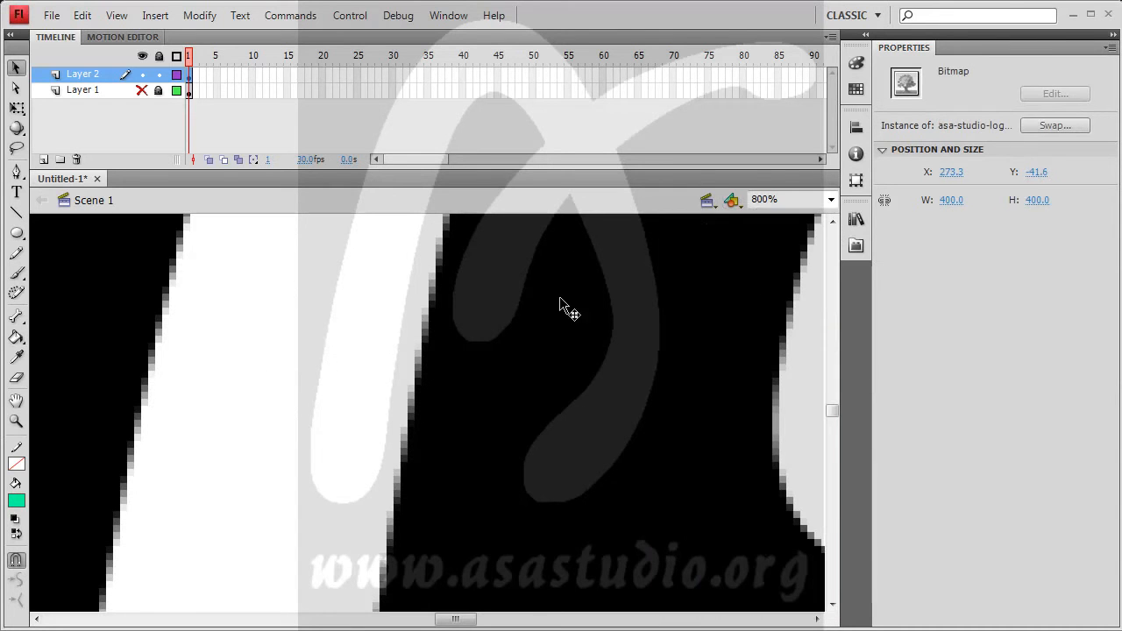
Move the asa-studio-logo_00000.png bitmap straight down to about X 273, Y 2 on the stage
left_click(830, 199)
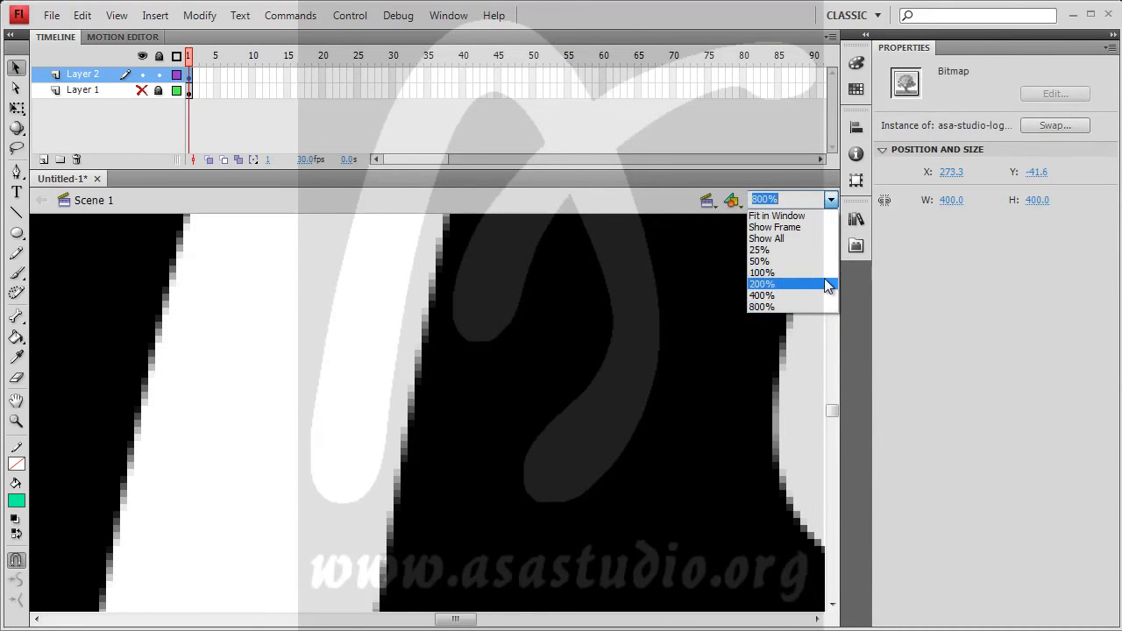
left_click(823, 272)
left_click_drag(503, 308, 508, 347)
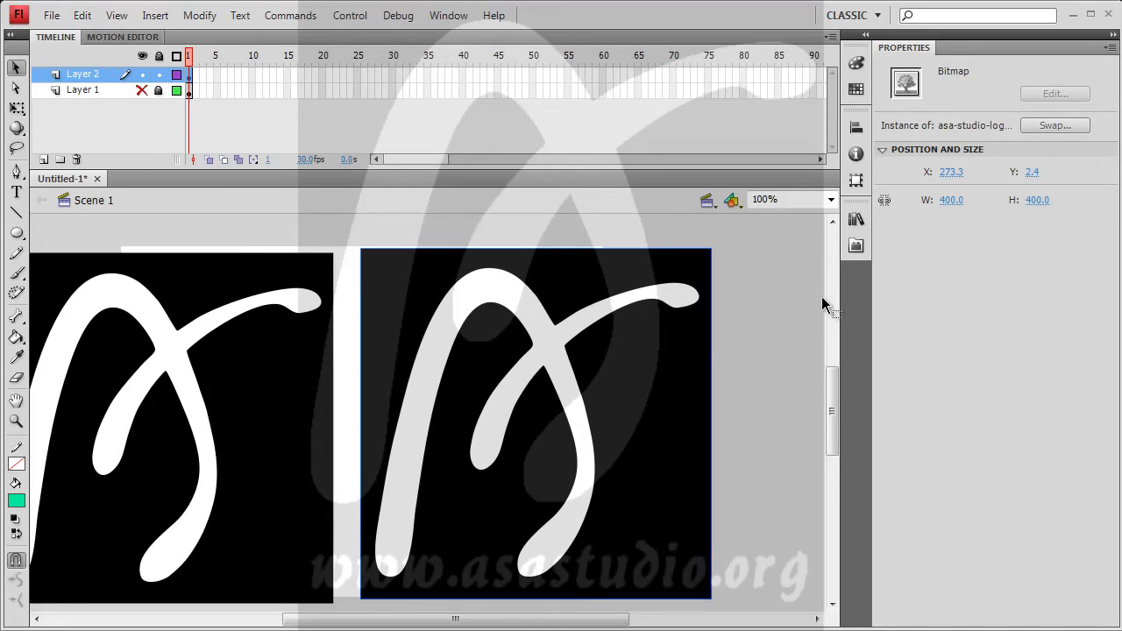
Replace the Symbol 1 instance with the asa-studio-logo-sip.png bitmap from the library, placed at about X -131, Y 13
left_click(210, 329)
key("Delete")
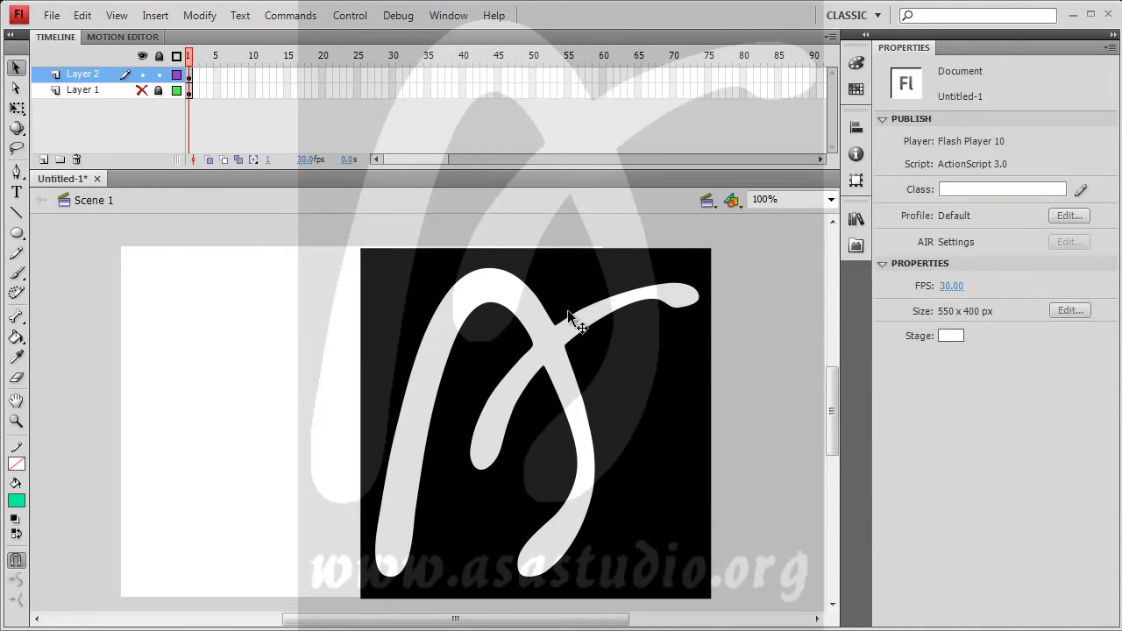
left_click(856, 221)
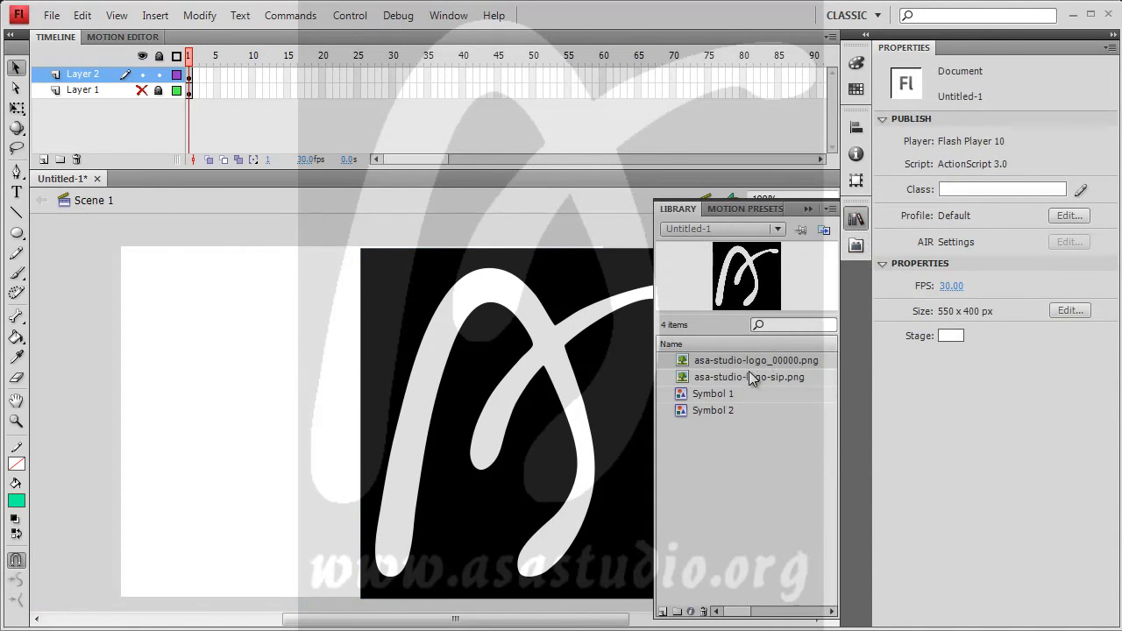
left_click_drag(749, 378, 200, 459)
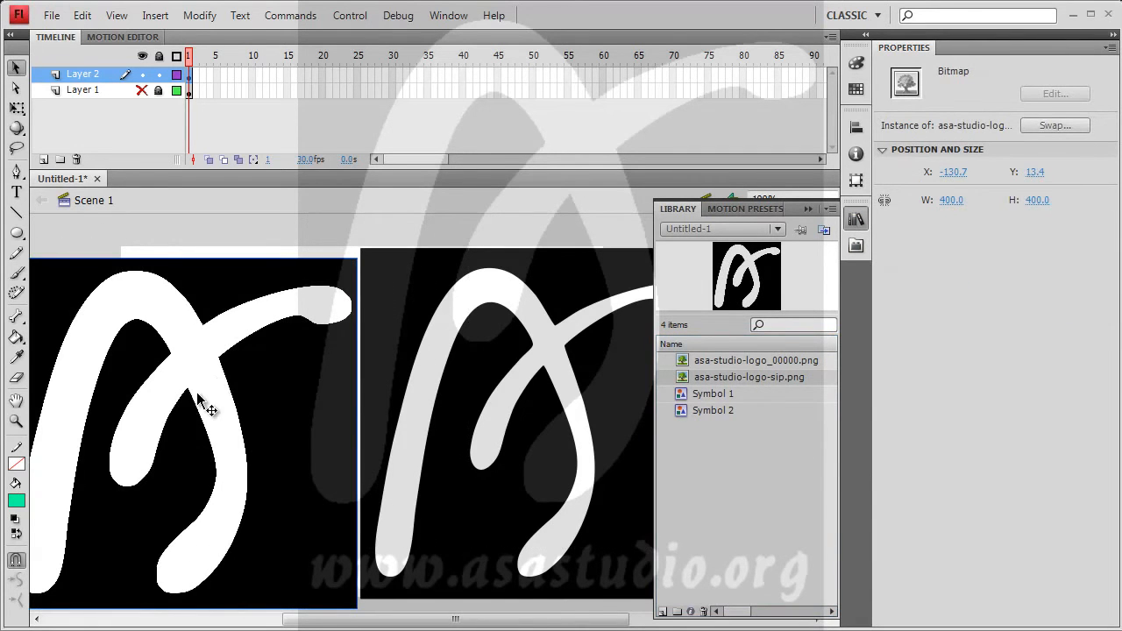
Space the two bitmaps apart in line, with asa-studio-logo_00000.png at about X 313, Y 2 and asa-studio-logo-sip.png at about X -108, Y 2
left_click(592, 388)
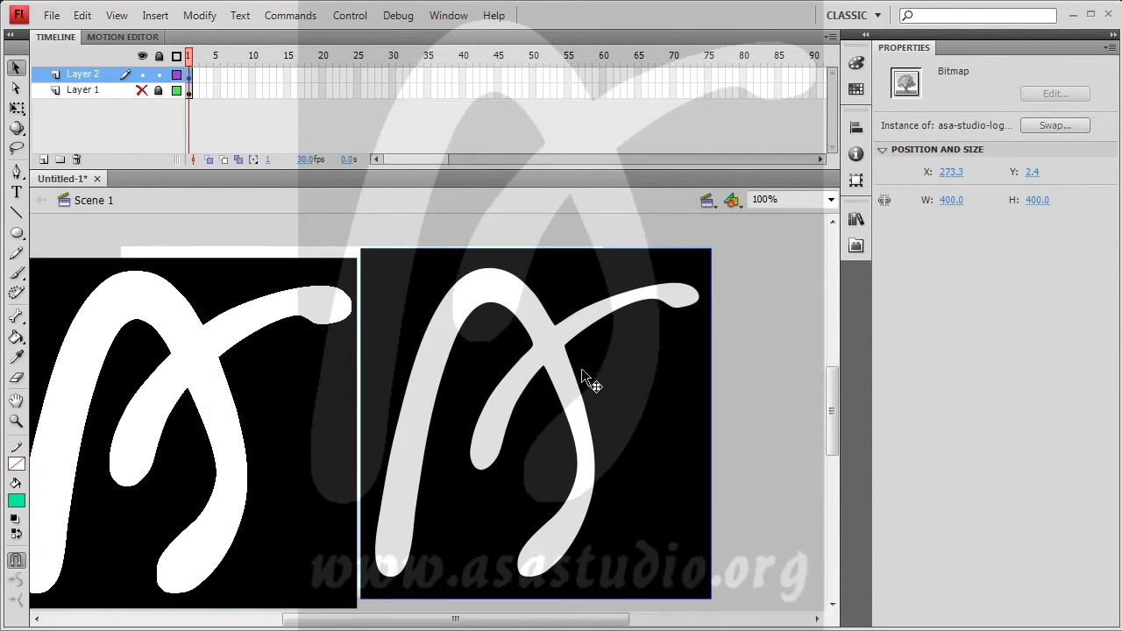
left_click_drag(570, 383, 606, 383)
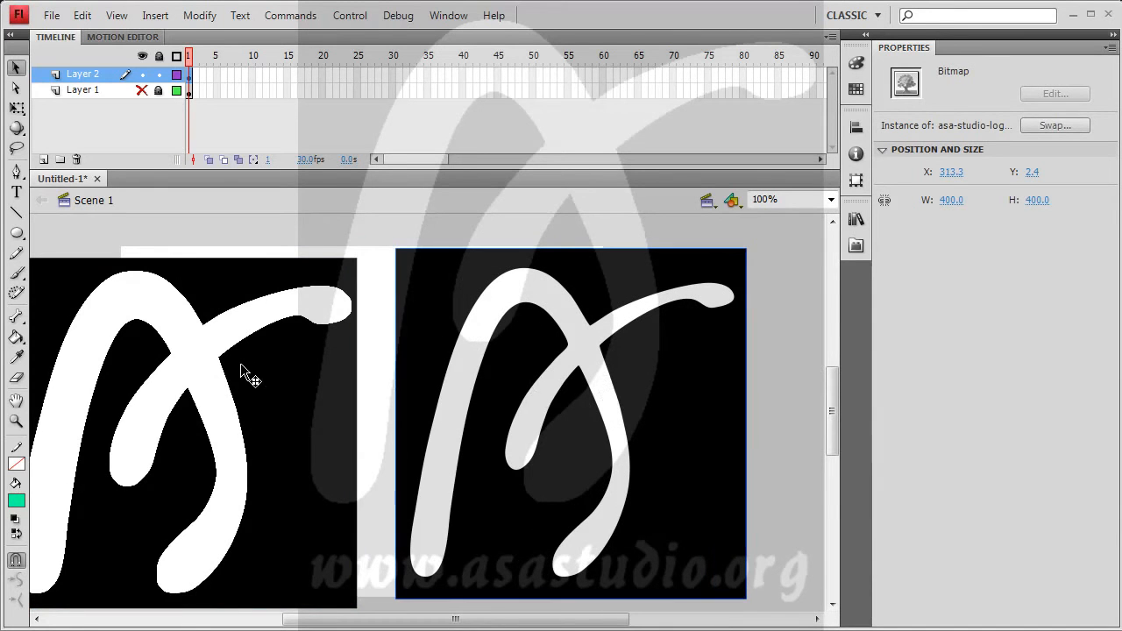
mouse_move(240, 362)
left_mouse_down()
mouse_move(255, 349)
mouse_move(260, 363)
left_mouse_up()
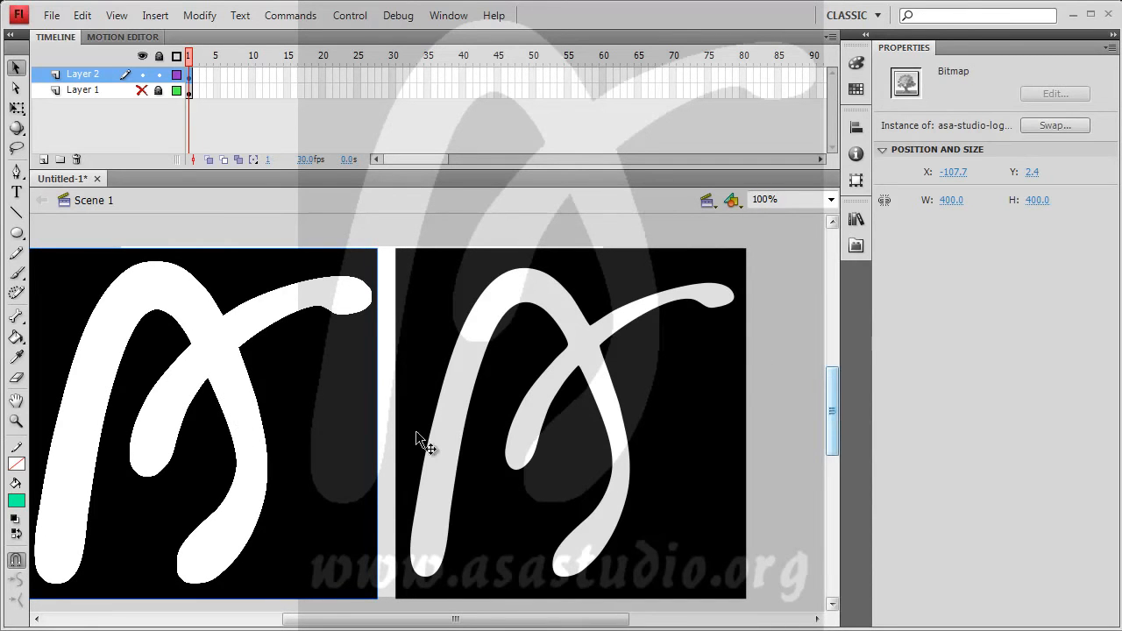
Activate the Line tool, add a new layer above Layer 2 for tracing, and lock Layer 2
left_click(16, 212)
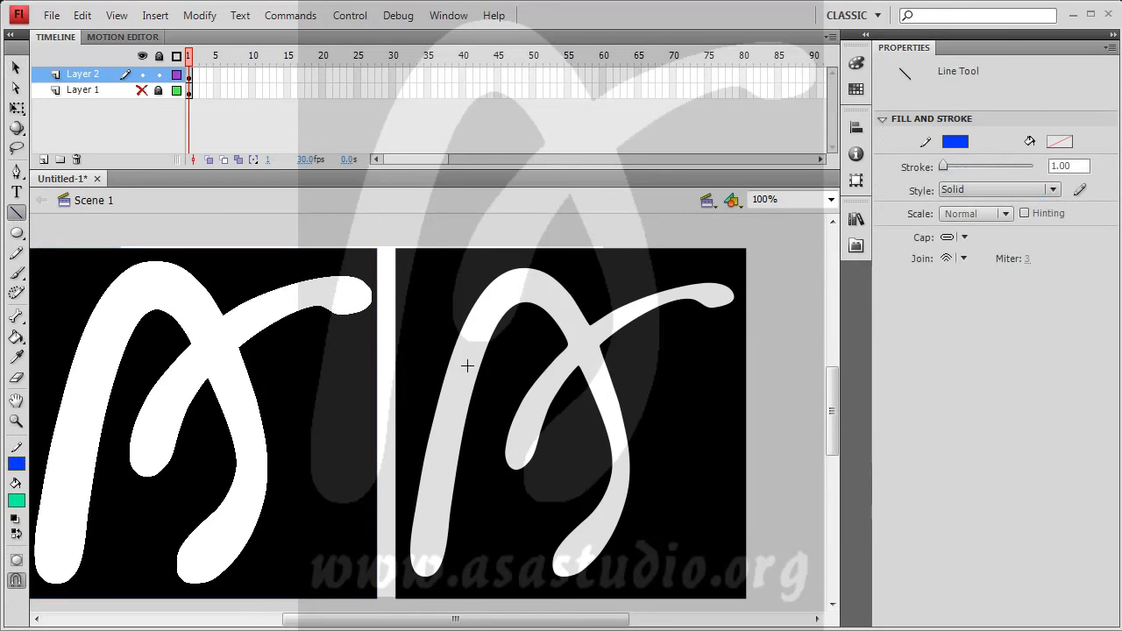
mouse_move(441, 395)
left_mouse_down()
mouse_move(425, 545)
mouse_move(410, 556)
left_mouse_up()
key("ctrl+a")
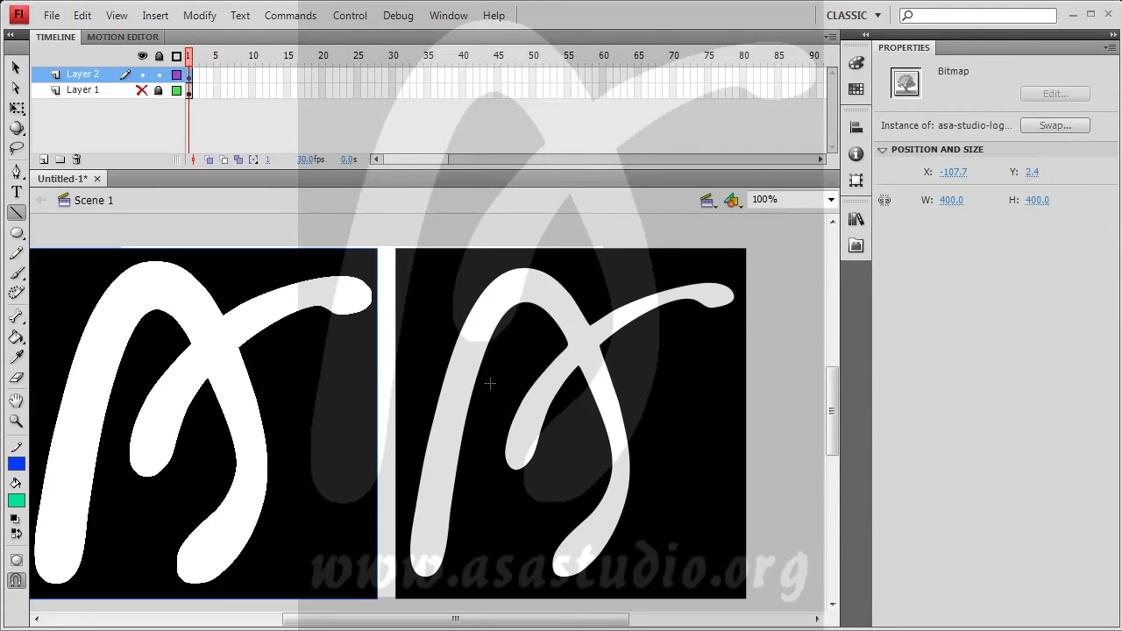
left_click(43, 160)
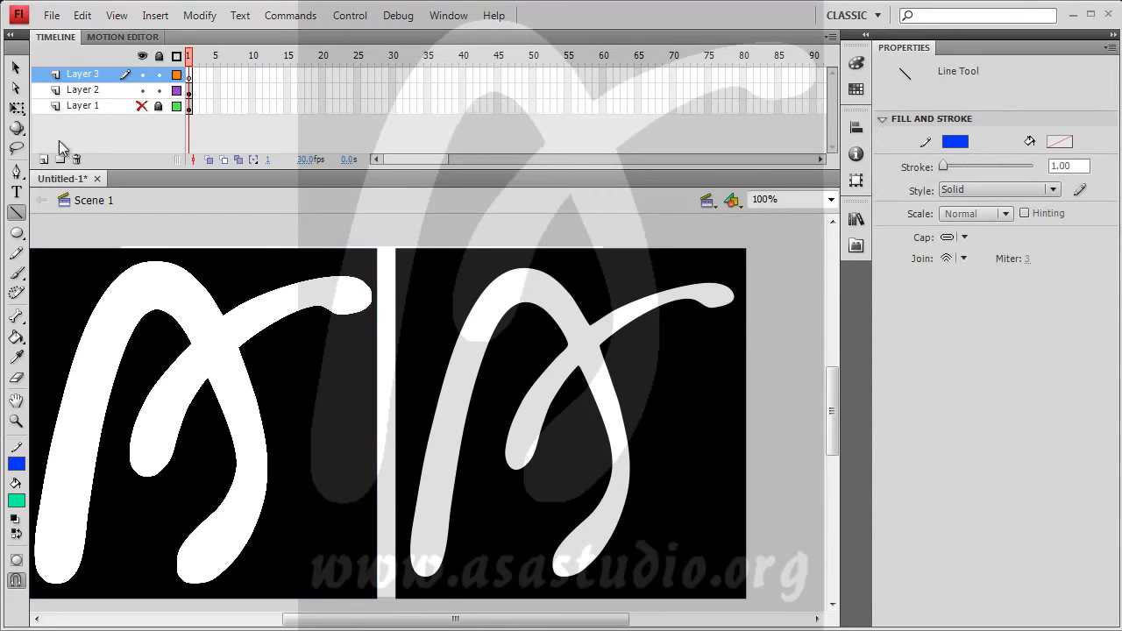
left_click(158, 90)
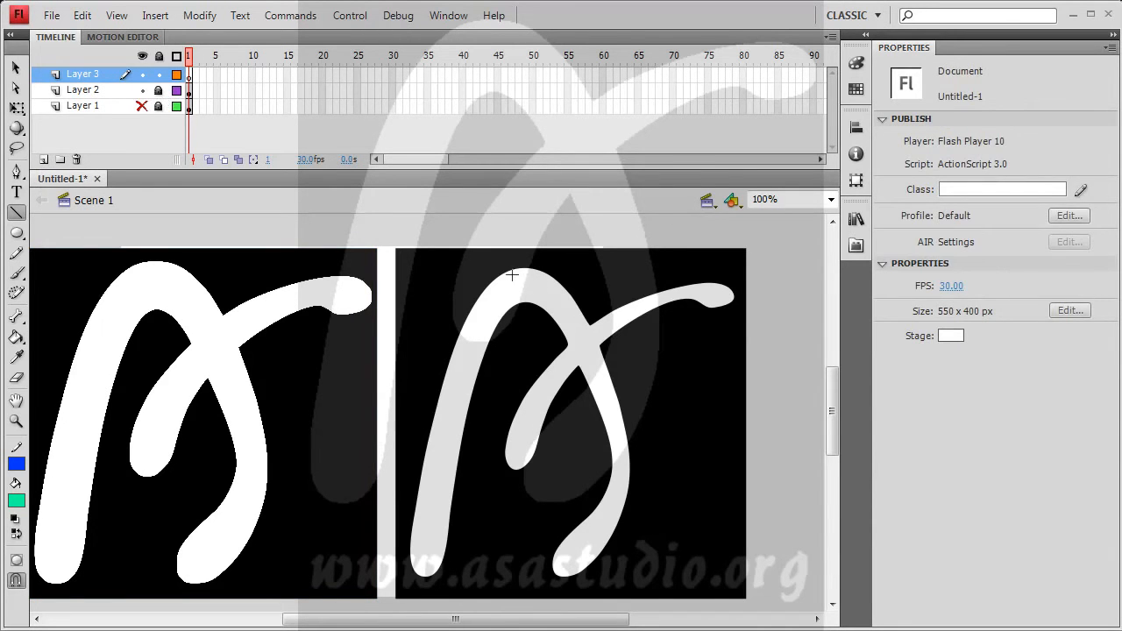
Draw a blue line from the peak to the foot of the thin logo's long stroke and bend it to follow the outer edge
left_click_drag(516, 267, 414, 568)
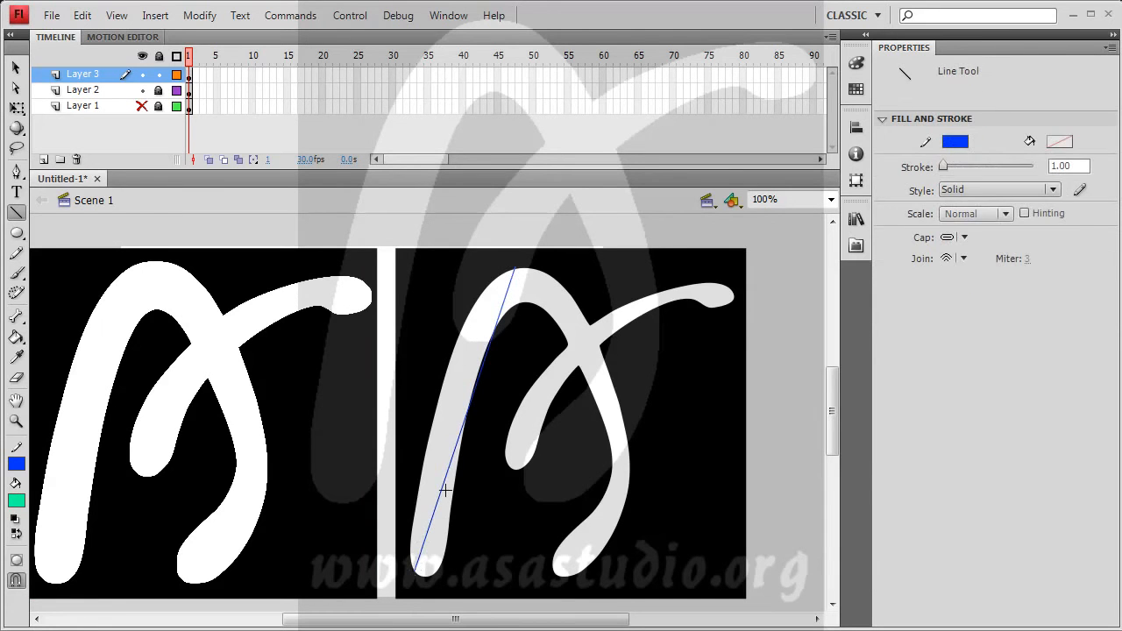
key("v")
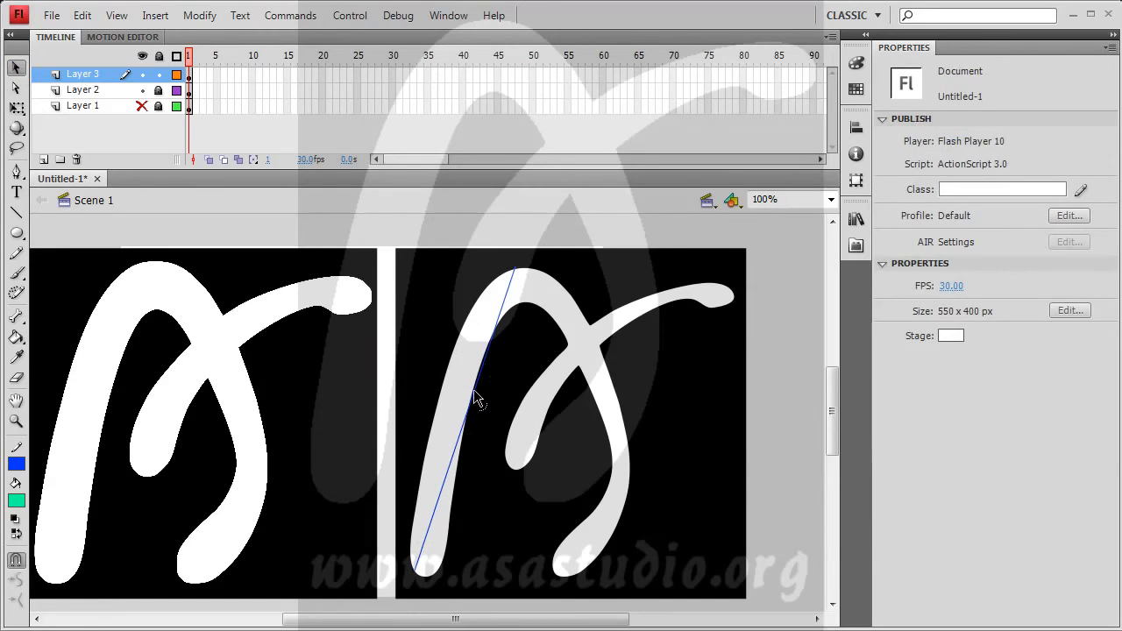
left_click_drag(474, 399, 446, 388)
left_click_drag(473, 324, 487, 260)
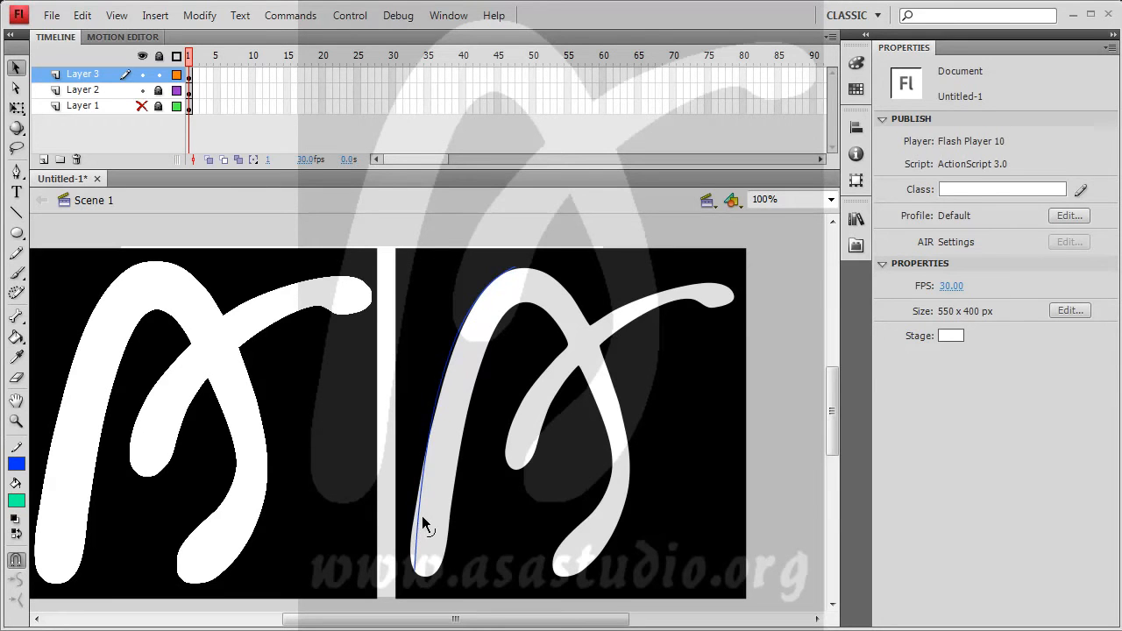
mouse_move(417, 531)
left_mouse_down()
mouse_move(410, 551)
mouse_move(405, 540)
mouse_move(414, 547)
left_mouse_up()
left_click_drag(423, 505, 416, 507)
mouse_move(415, 500)
left_mouse_down()
mouse_move(420, 508)
mouse_move(419, 491)
mouse_move(418, 517)
left_mouse_up()
Draw a second line from the stroke's foot to its peak and snap its ends to the outer curve to close the outline
left_click(16, 212)
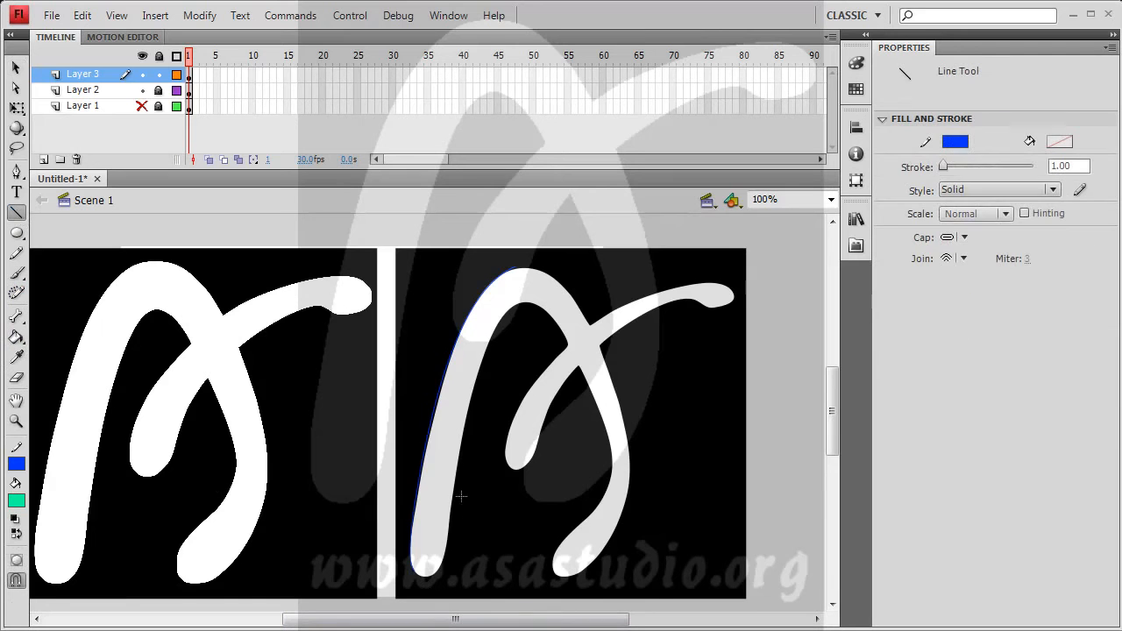
left_click_drag(417, 572, 541, 274)
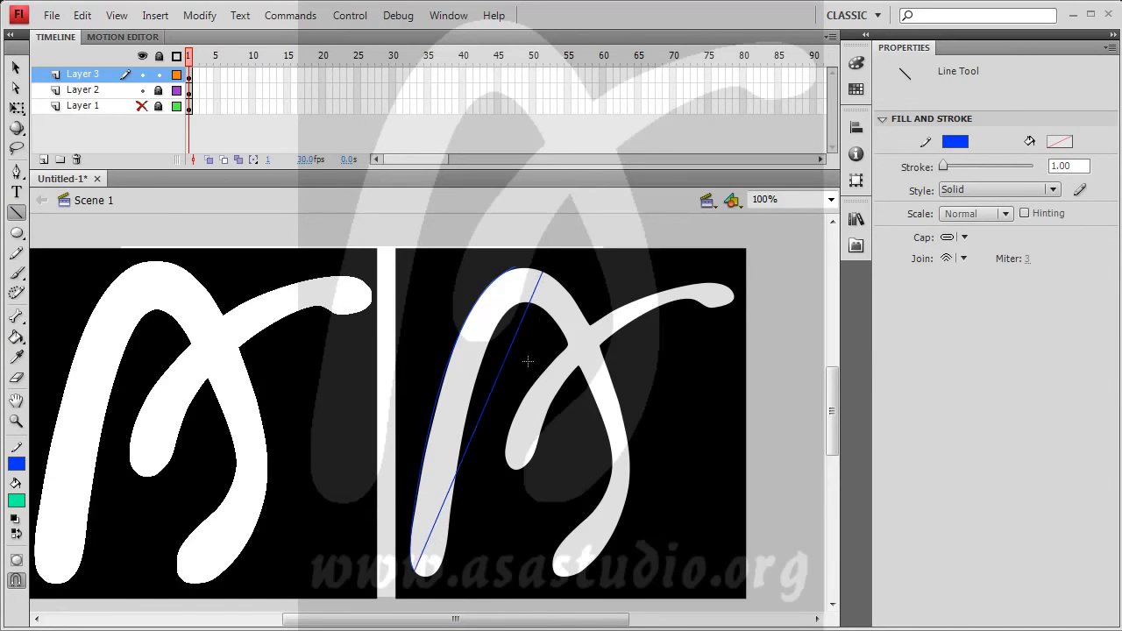
key("v")
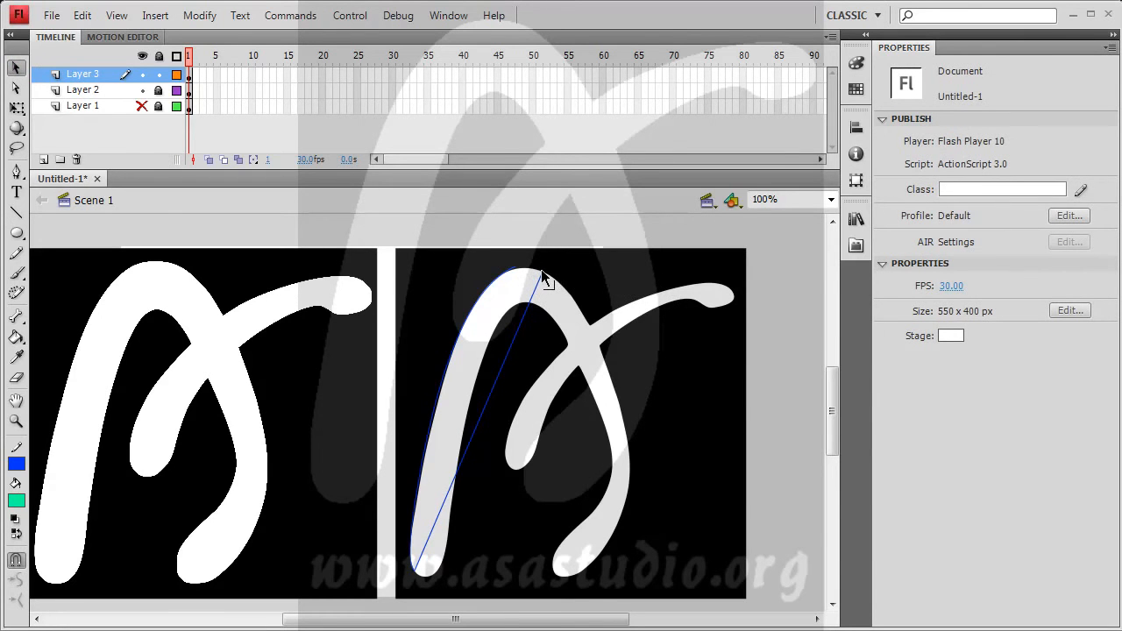
left_click_drag(542, 274, 515, 270)
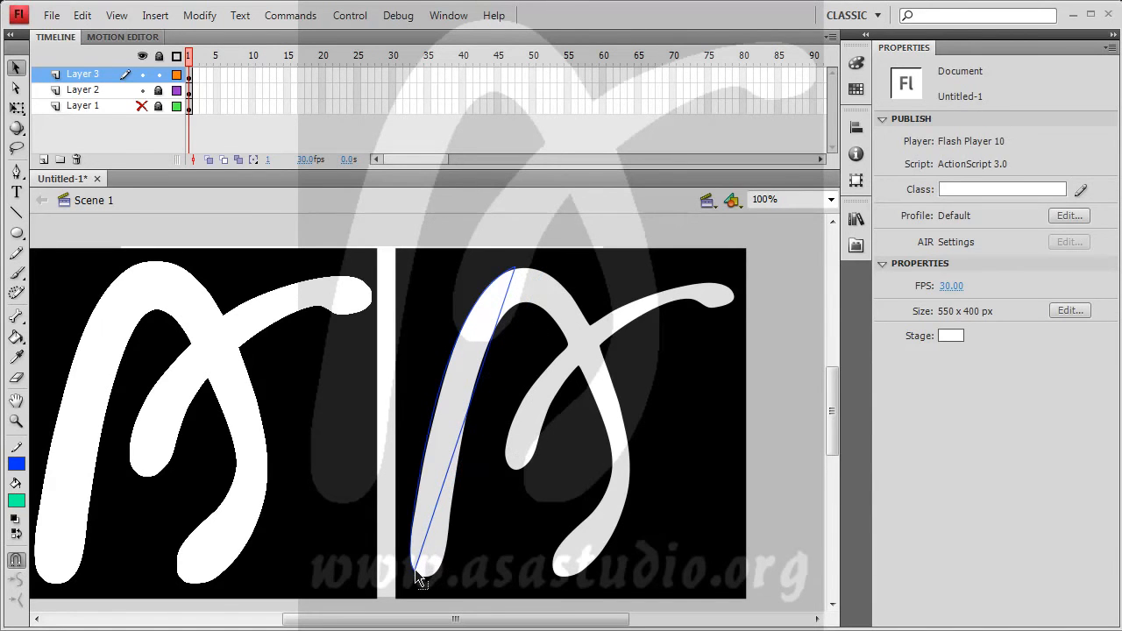
left_click_drag(415, 569, 417, 571)
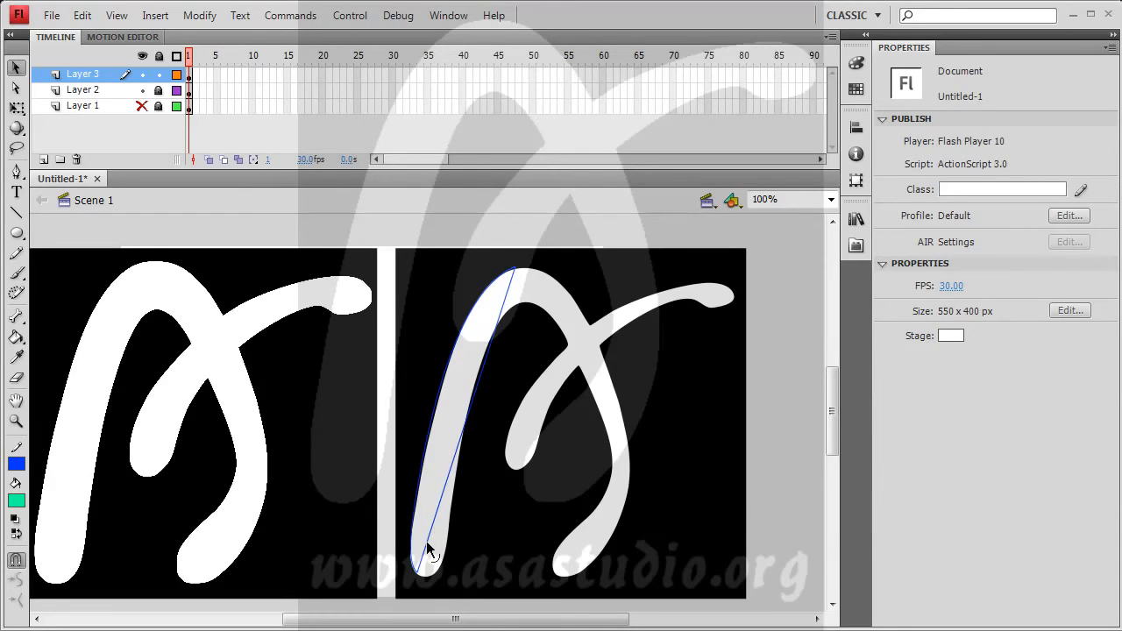
Add corners to the closing line and bend its segments to follow the rounded foot and inner edge of the long stroke
left_click_drag(429, 552, 432, 573)
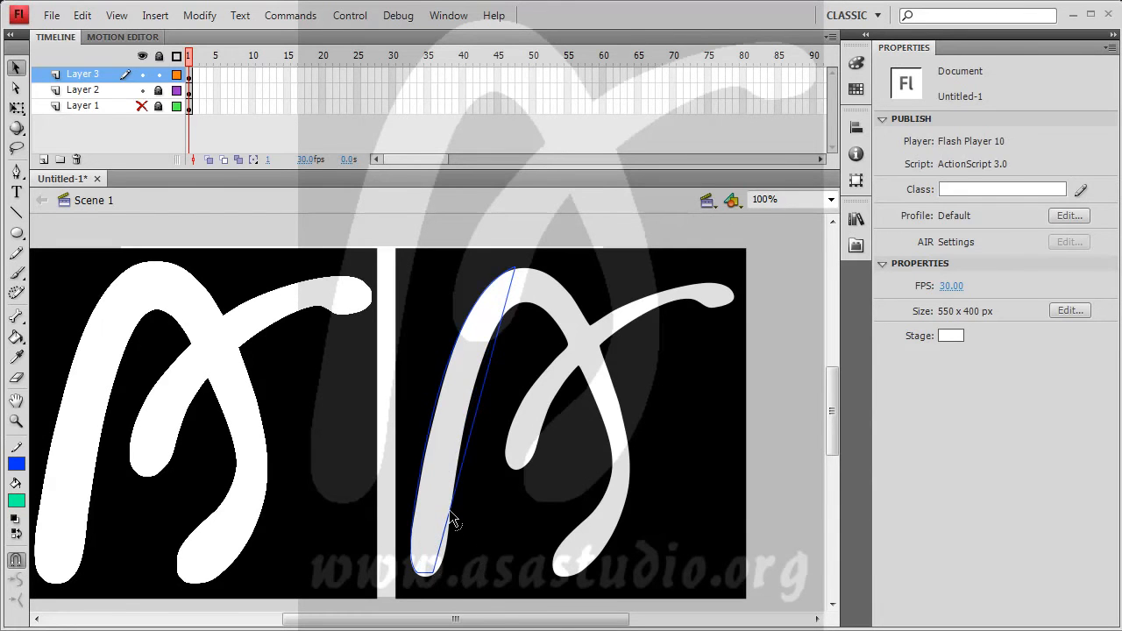
mouse_move(449, 521)
left_mouse_down()
mouse_move(446, 538)
mouse_move(450, 494)
mouse_move(457, 502)
left_mouse_up()
left_click_drag(442, 552, 445, 558)
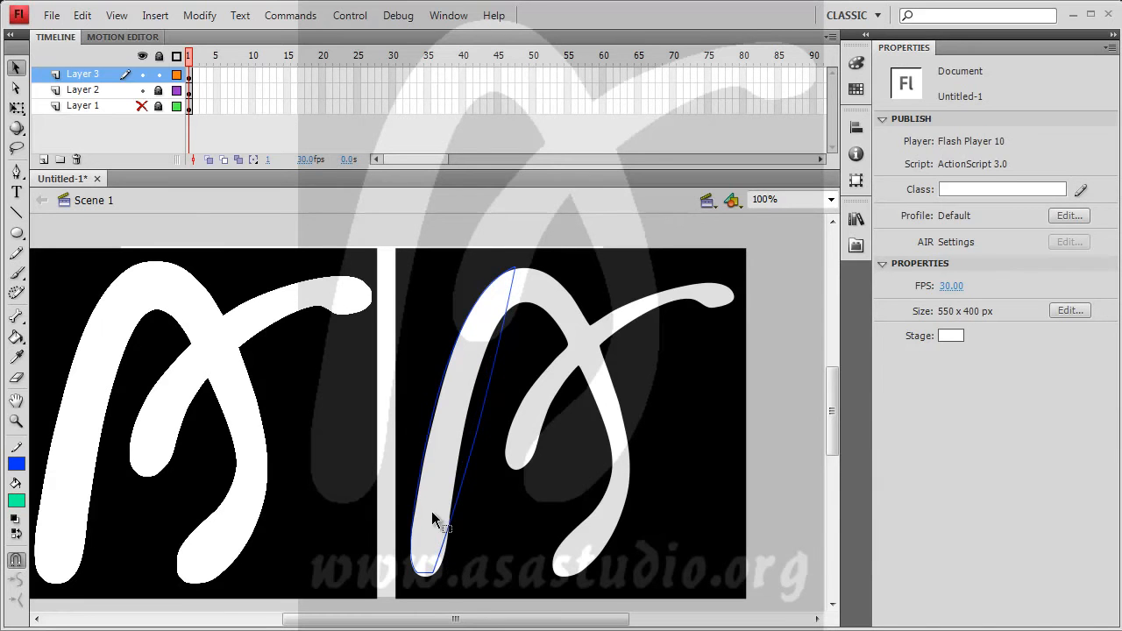
mouse_move(454, 526)
left_mouse_down()
mouse_move(460, 546)
mouse_move(441, 544)
mouse_move(453, 543)
mouse_move(458, 477)
left_mouse_up()
mouse_move(454, 553)
left_mouse_down()
mouse_move(440, 534)
mouse_move(442, 557)
left_mouse_up()
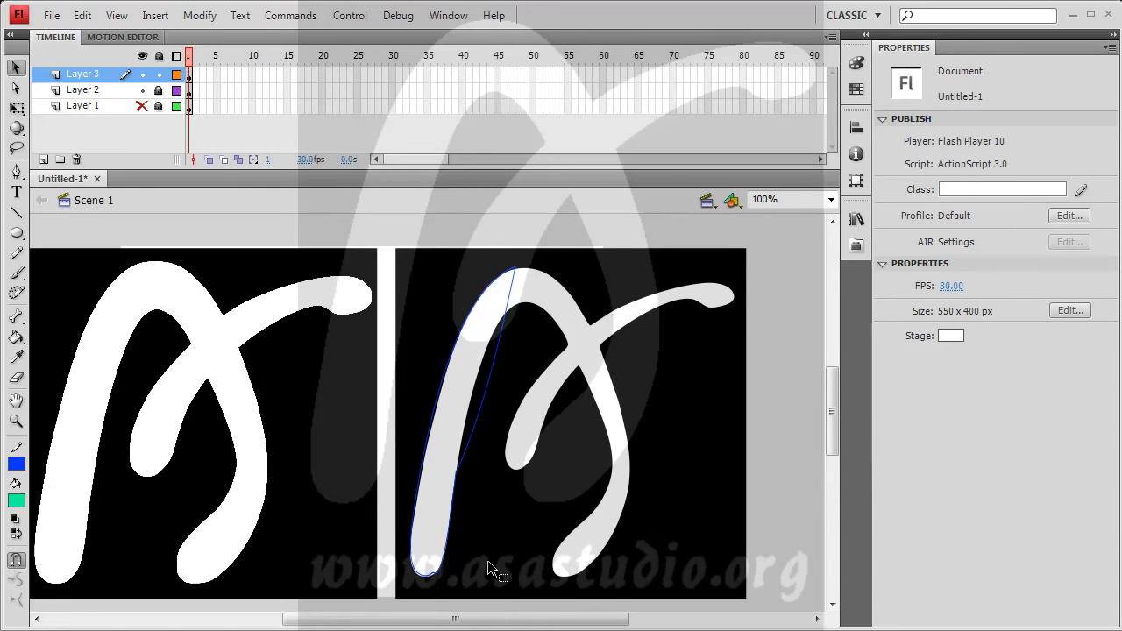
left_click_drag(492, 374, 484, 369)
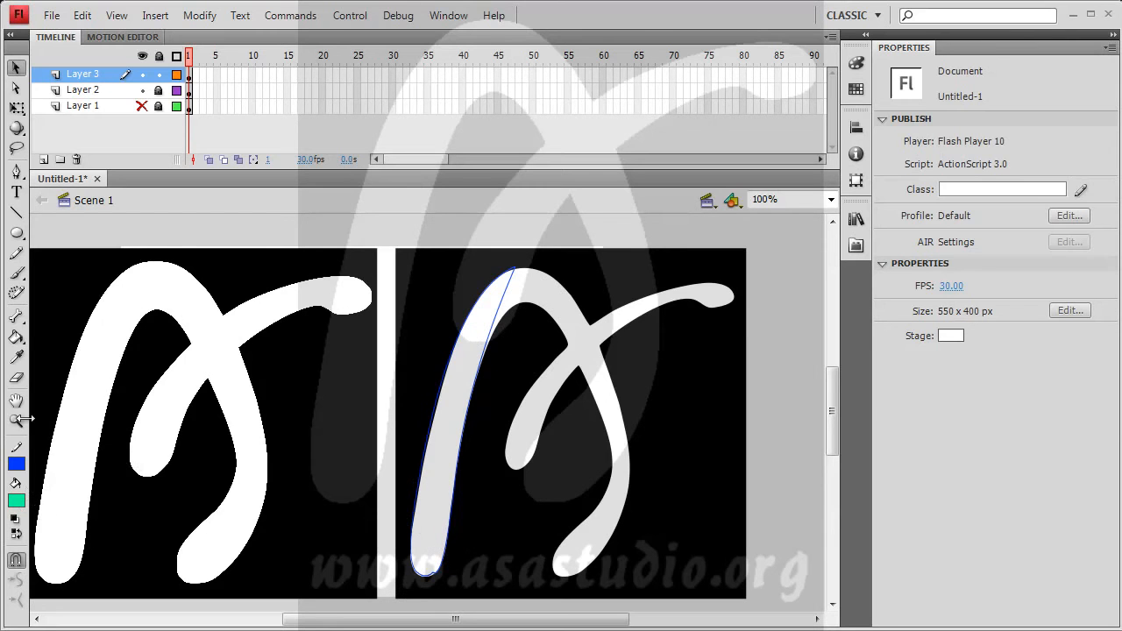
Fill the traced long stroke with green and fit its peak corner and outer curve to the bitmap's edge
left_click(15, 337)
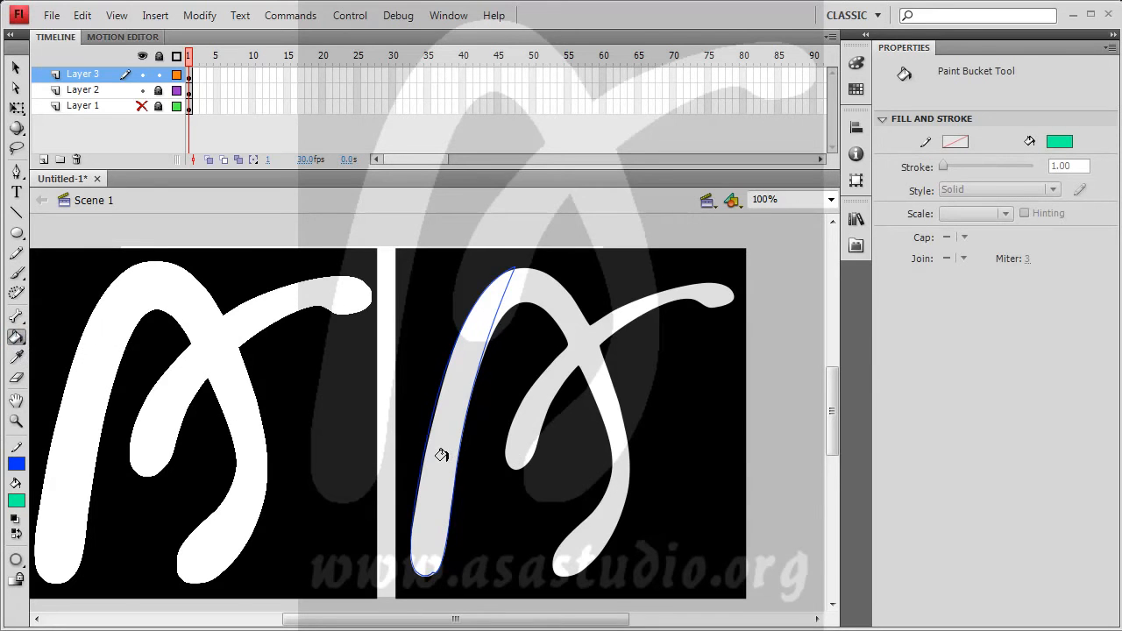
left_click(440, 522)
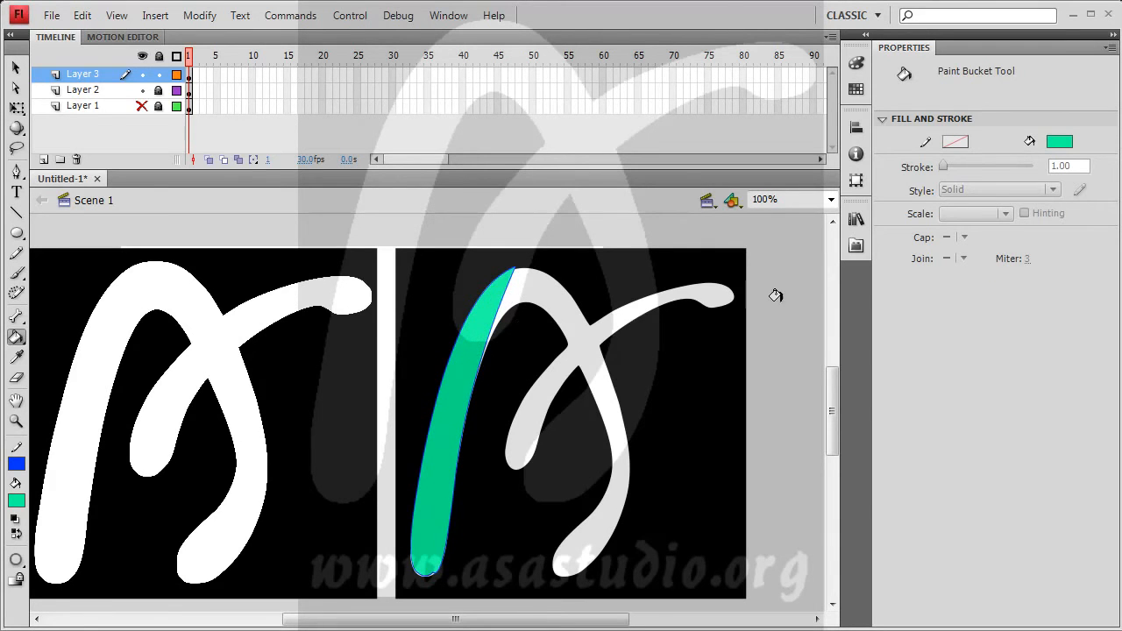
left_click(830, 200)
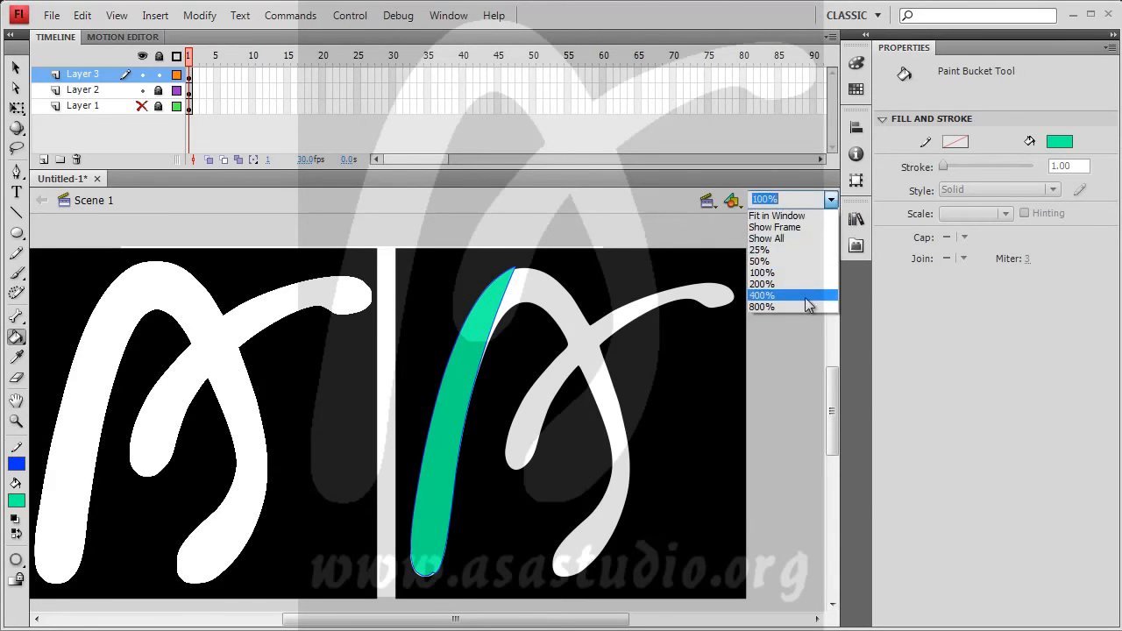
left_click(803, 307)
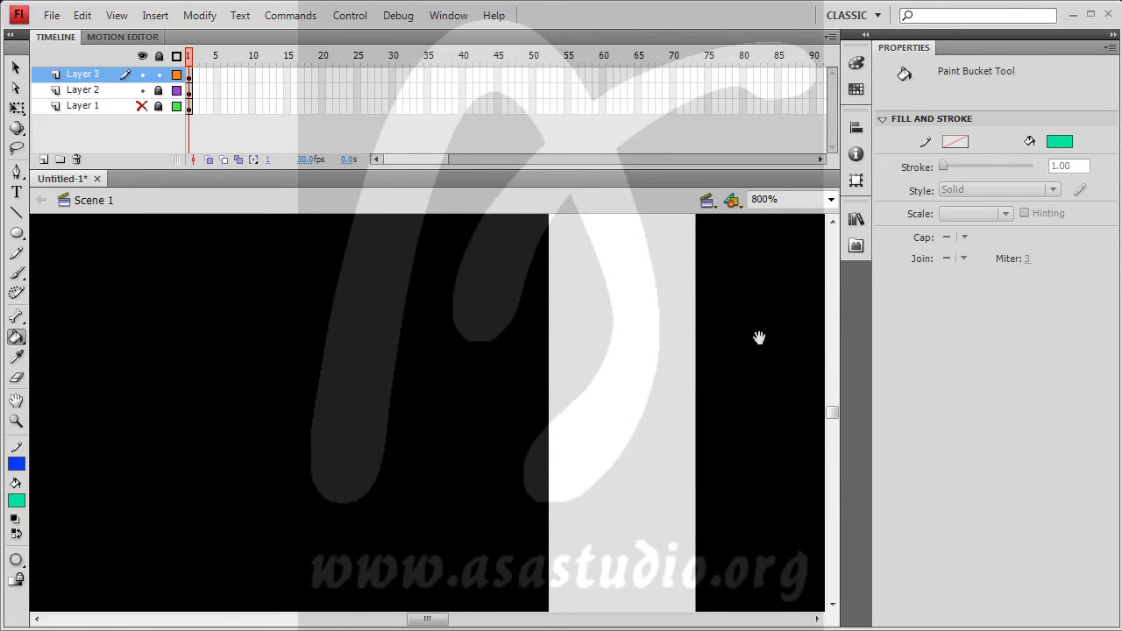
left_click_drag(758, 338, 275, 496)
left_click_drag(677, 416, 416, 571)
left_click_drag(488, 345, 364, 468)
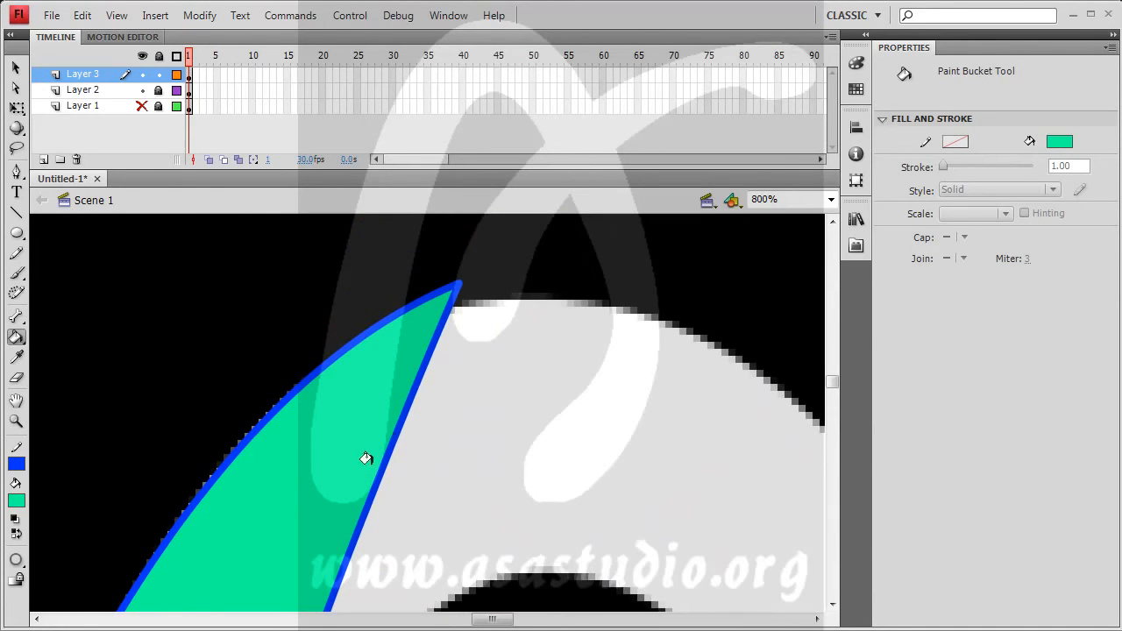
left_click(15, 68)
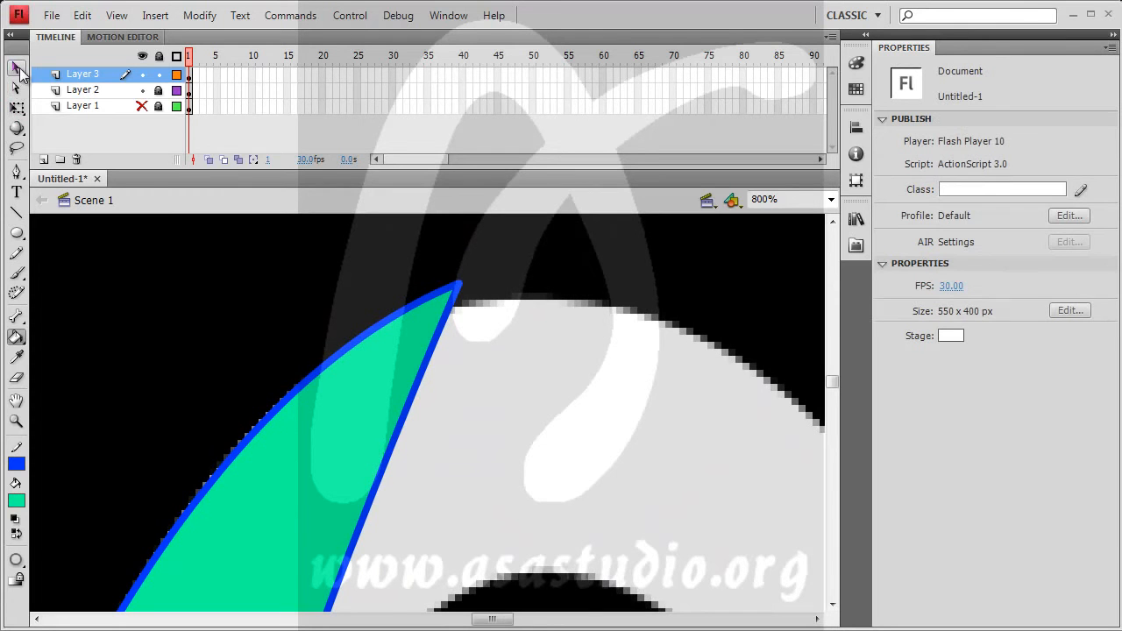
left_click_drag(460, 286, 464, 314)
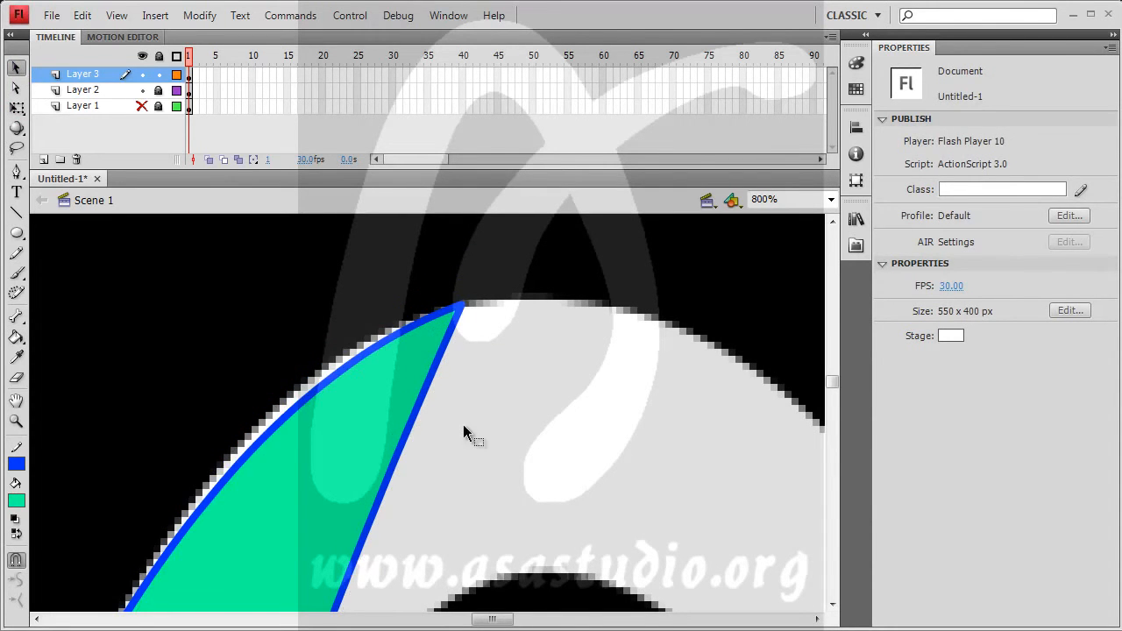
left_click_drag(313, 393, 341, 320)
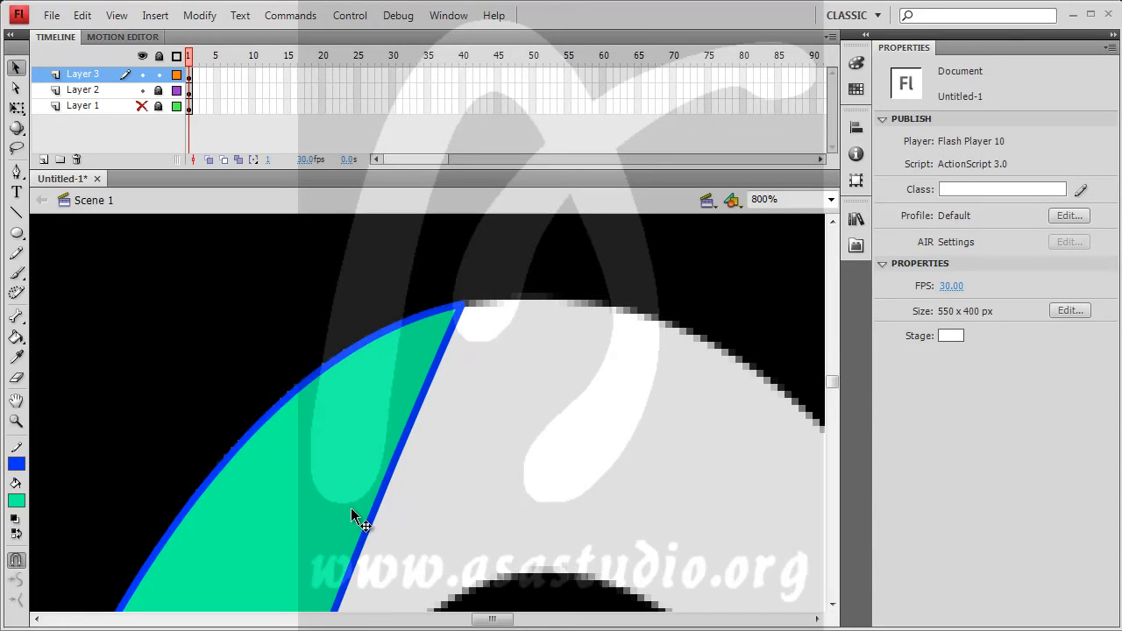
Move the corner at the stroke's rounded foot onto the bitmap's edge and bend the adjoining segments to match the foot's outline
left_click_drag(311, 517, 518, 288)
left_click_drag(361, 517, 416, 329)
left_click_drag(318, 531, 350, 230)
left_click_drag(289, 457, 333, 267)
left_click_drag(282, 528, 365, 270)
left_click_drag(333, 476, 321, 326)
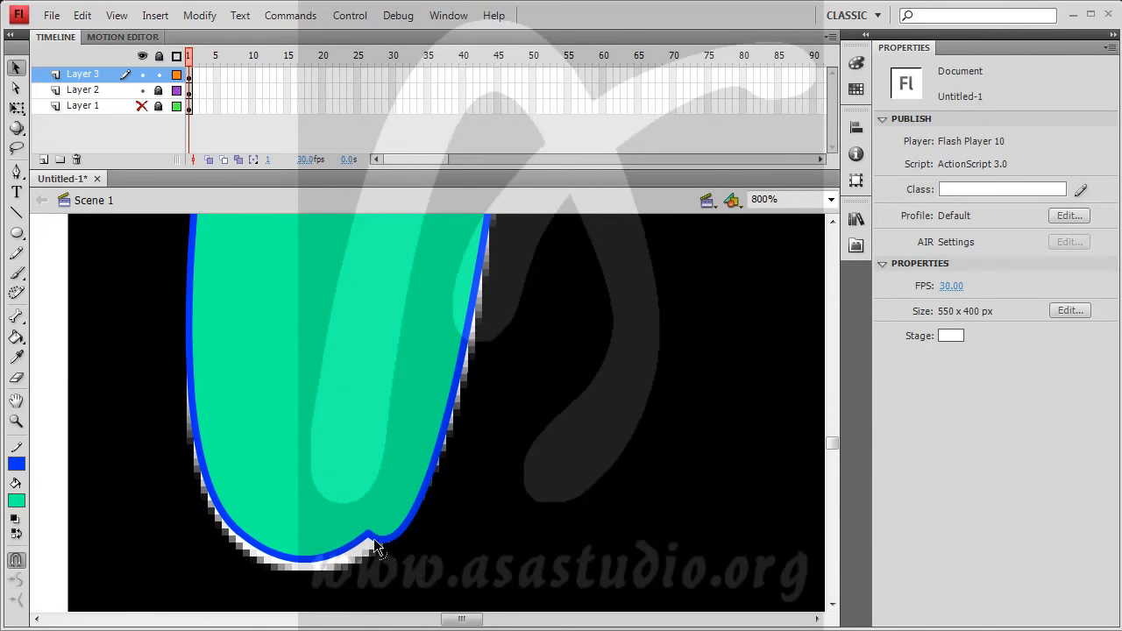
left_click_drag(368, 531, 359, 555)
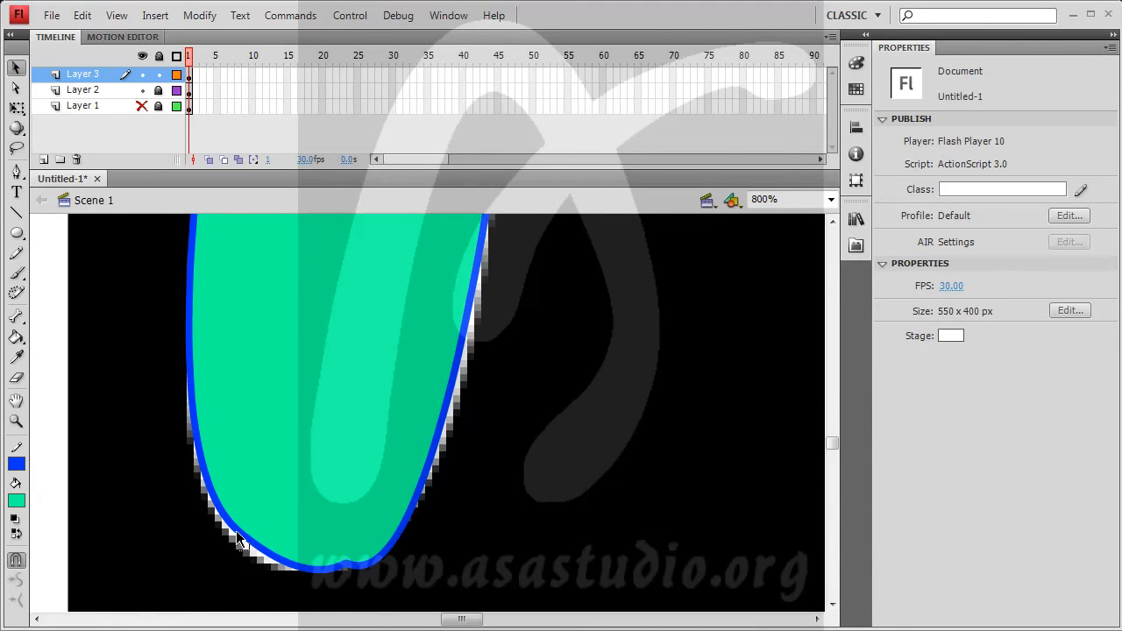
left_click_drag(245, 536, 271, 566)
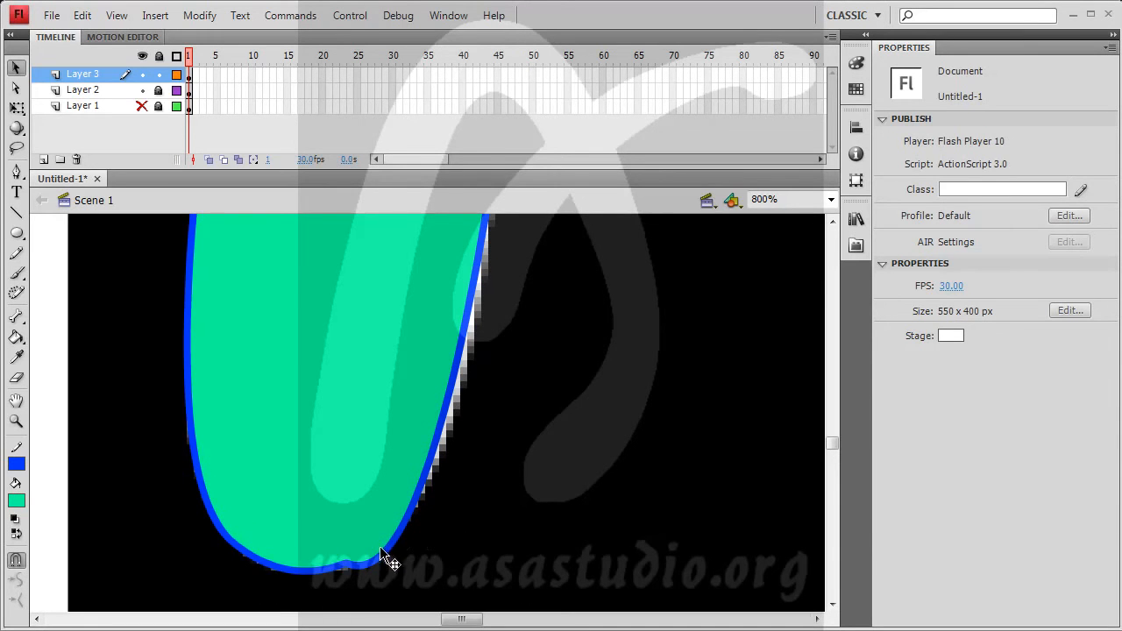
left_click_drag(380, 554, 390, 549)
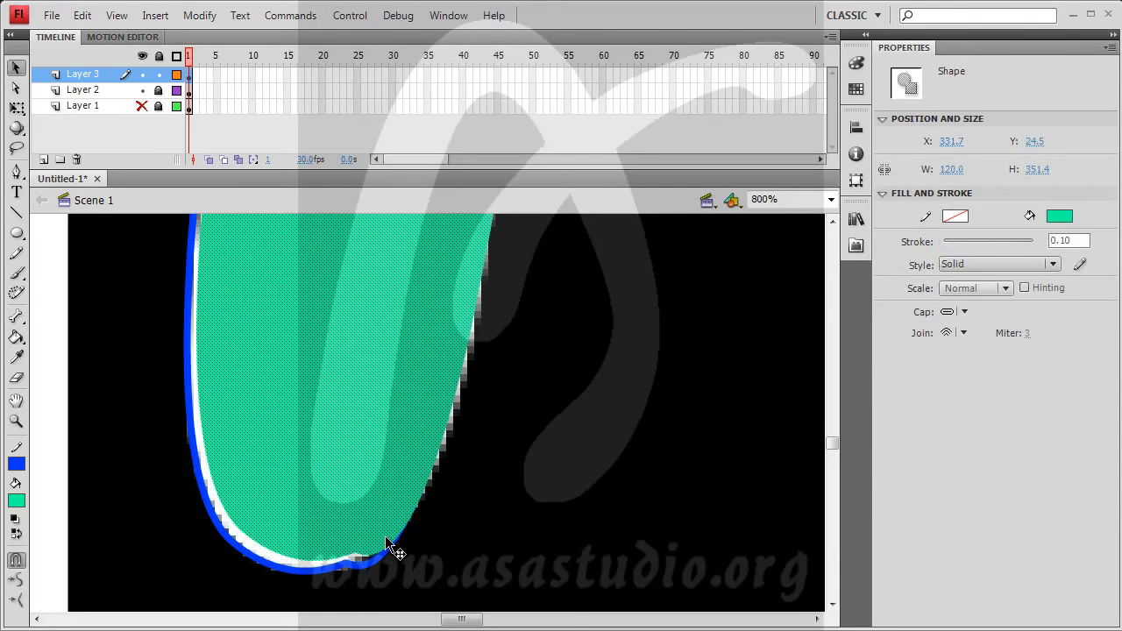
key("ctrl+z")
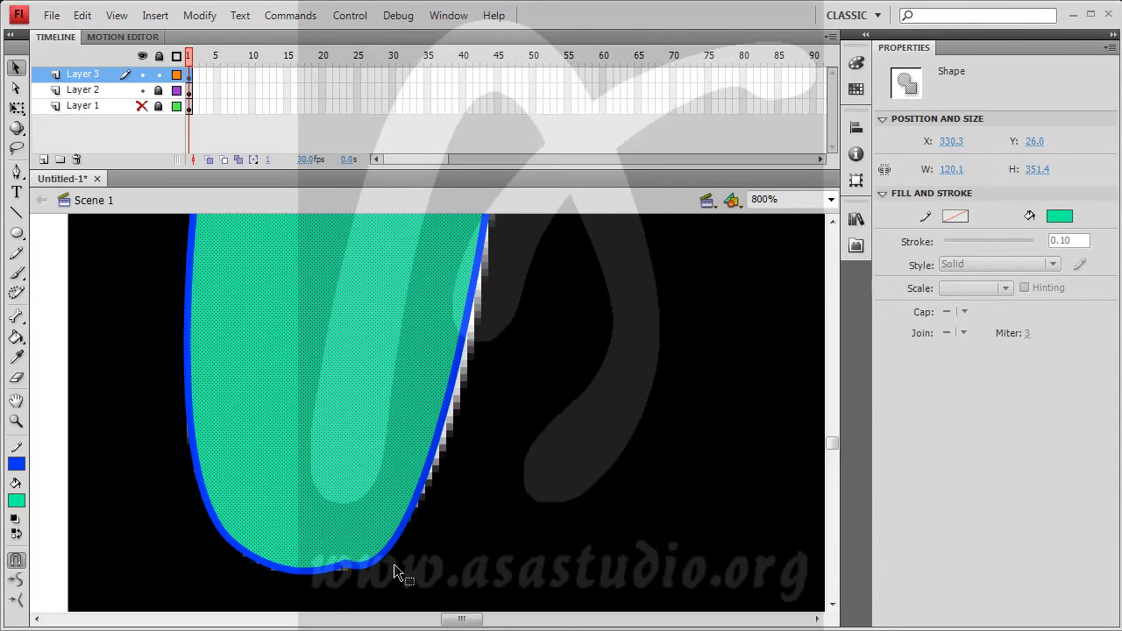
left_click(393, 564)
left_click_drag(387, 550, 412, 508)
Move the corner midway along the long stroke's inner edge outward onto the bitmap's edge
left_click_drag(552, 384, 363, 528)
left_click_drag(476, 301, 451, 589)
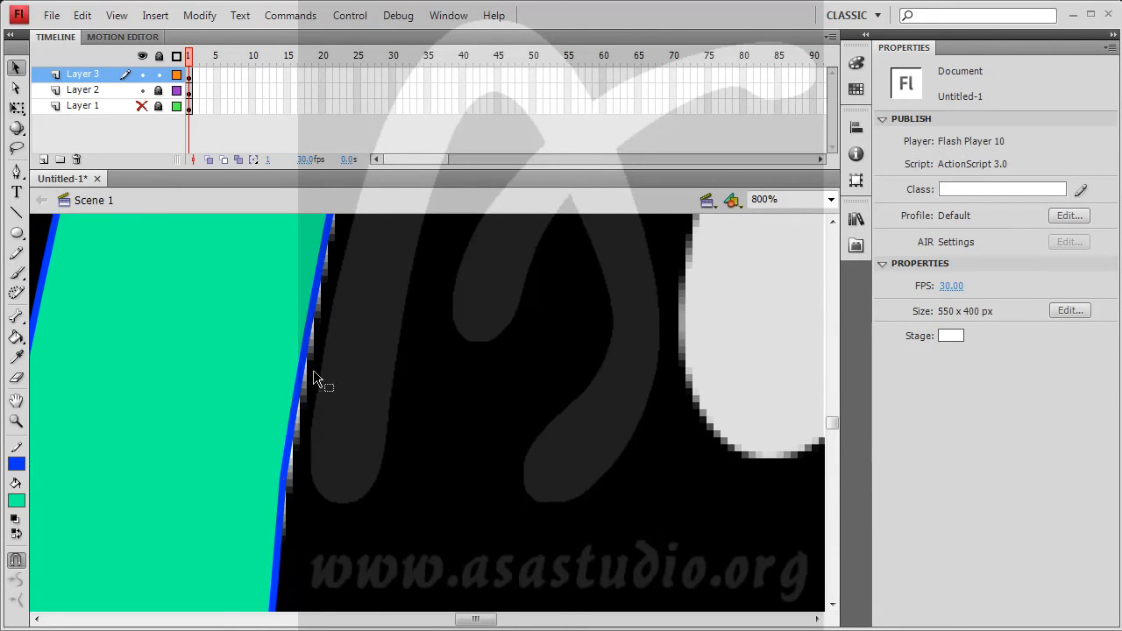
left_click_drag(285, 485, 291, 485)
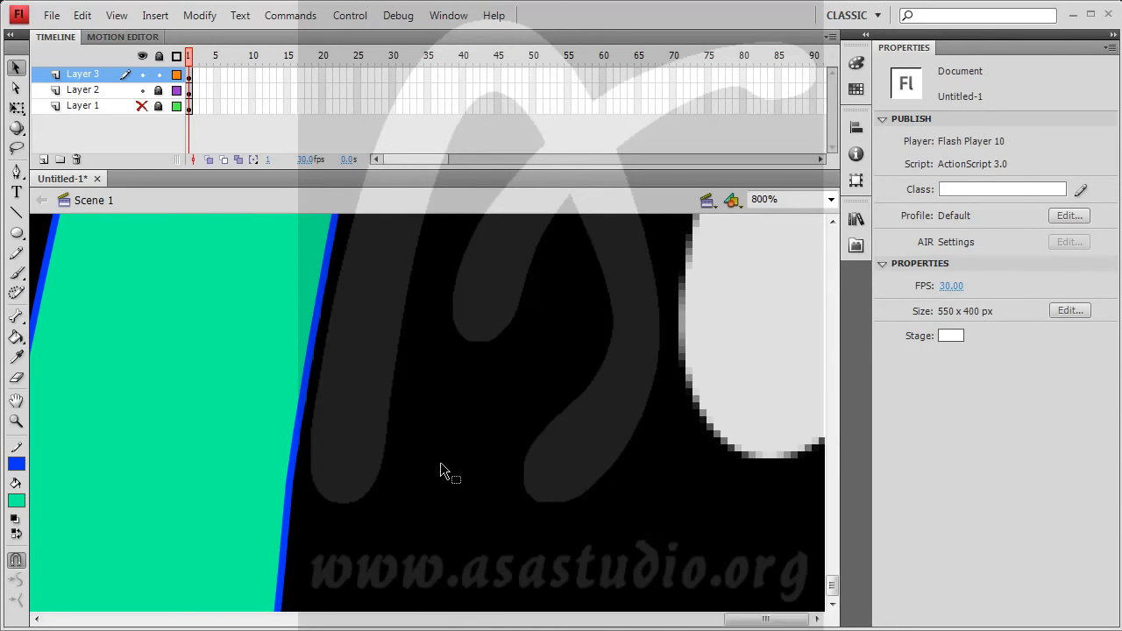
key("ctrl+1")
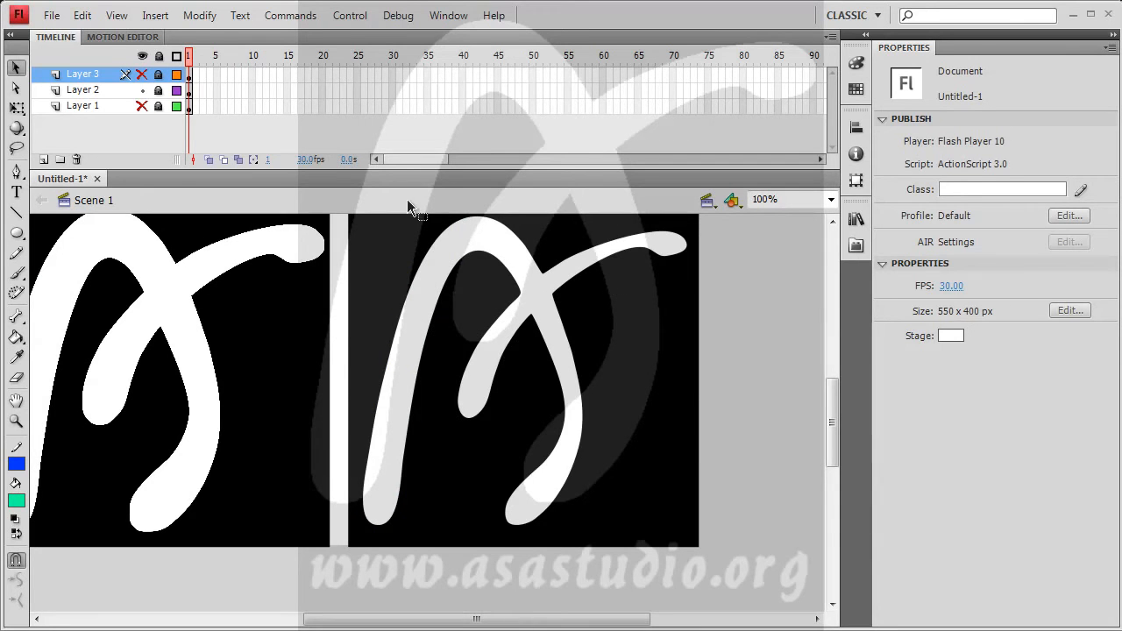
Hide Layer 3 and apply Trace Bitmap to the thin logo with color threshold 100, minimum area 8 pixels, and Normal curve fit and corner threshold
left_click(141, 76)
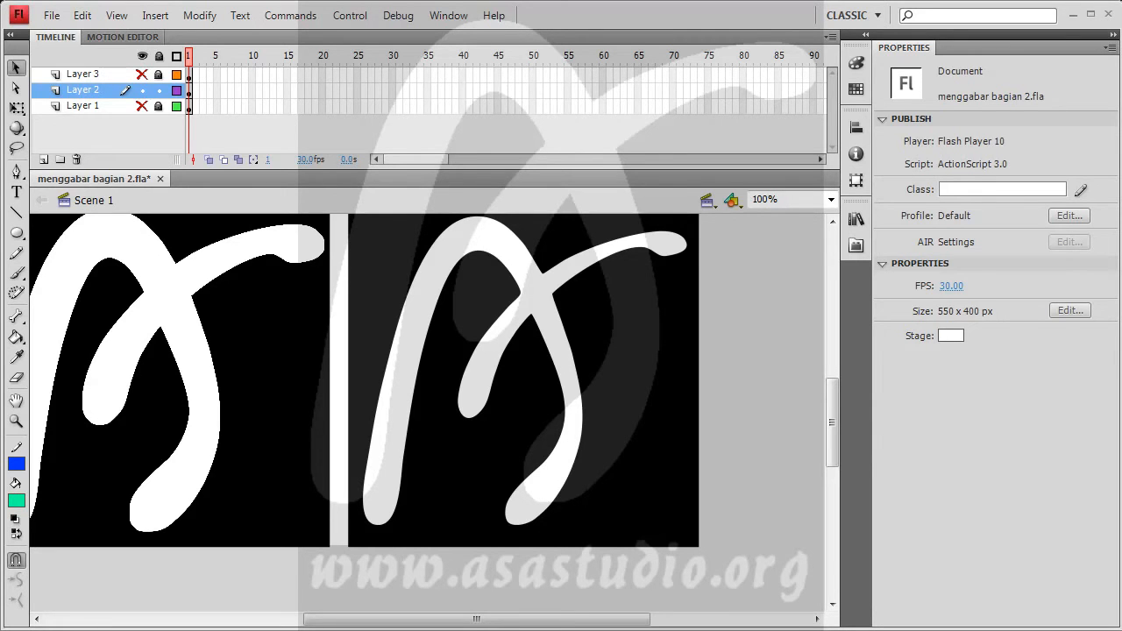
left_click_drag(831, 426, 831, 416)
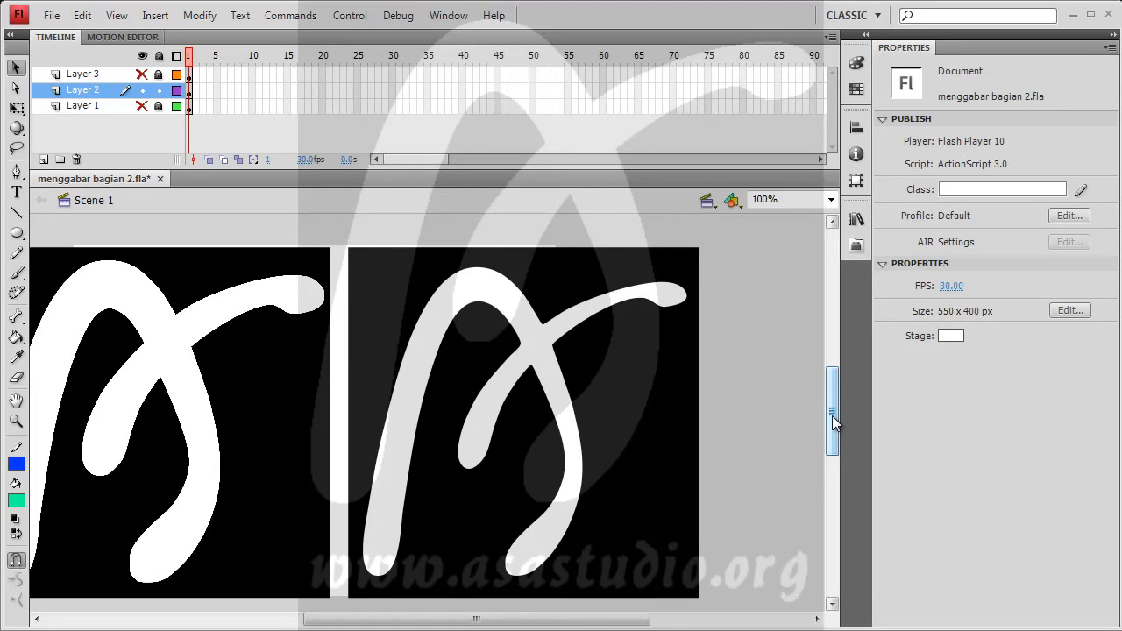
left_click(664, 439)
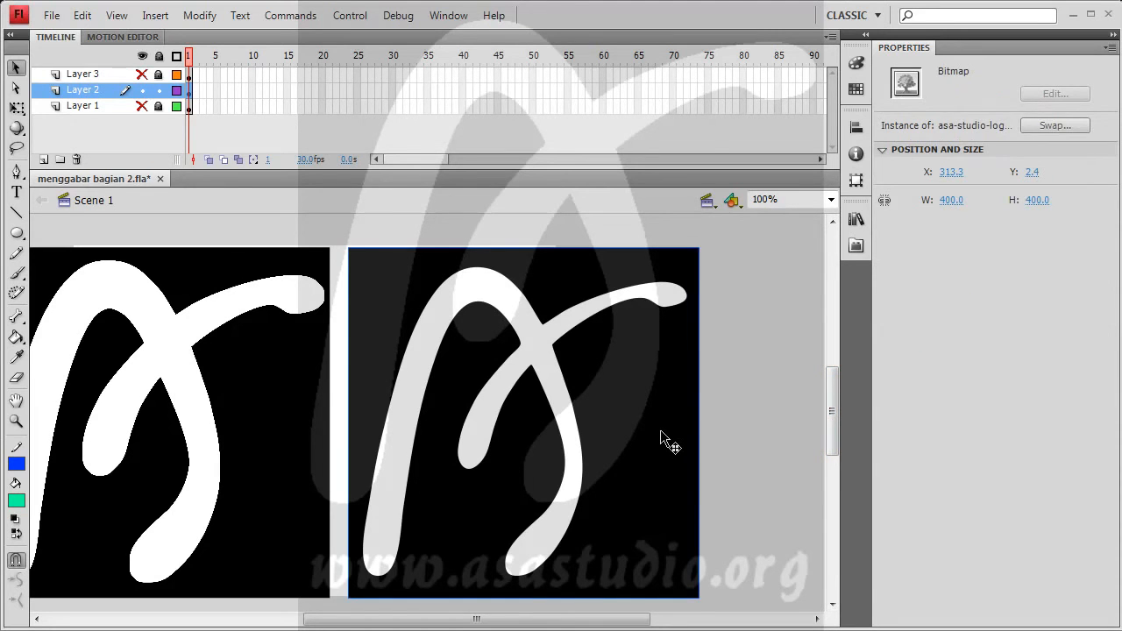
left_click(199, 17)
mouse_move(226, 113)
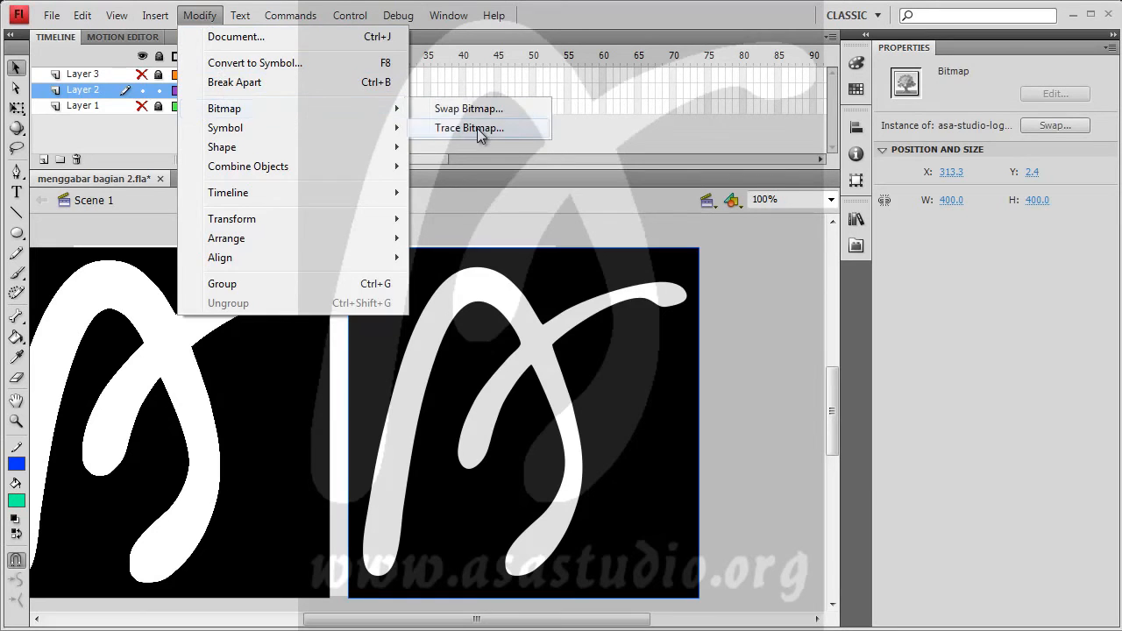
left_click(477, 128)
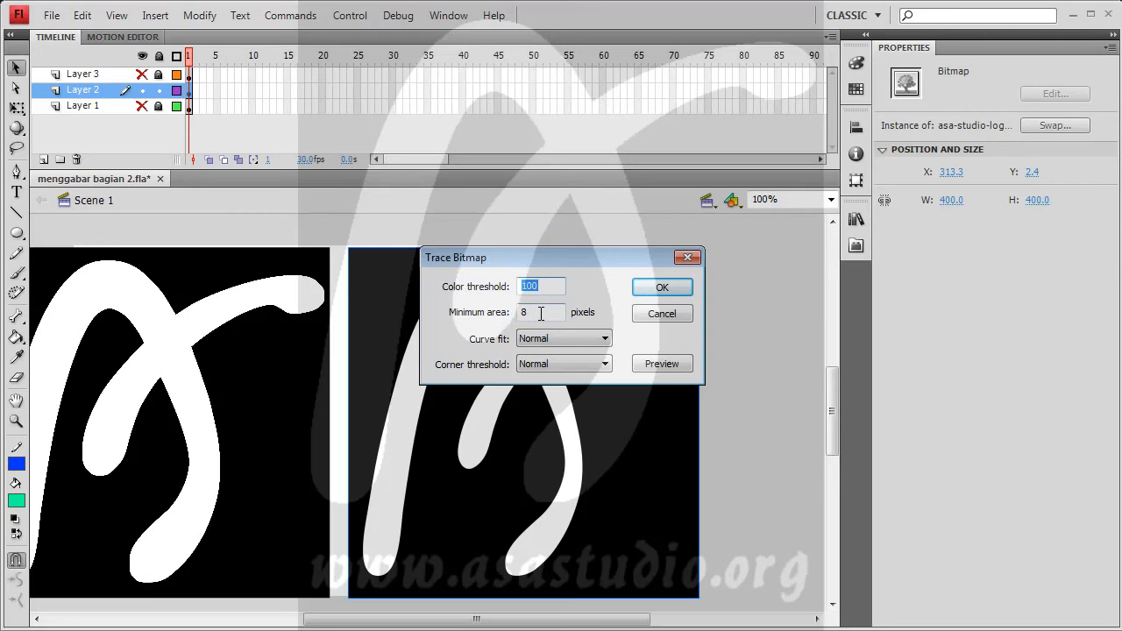
left_click(670, 291)
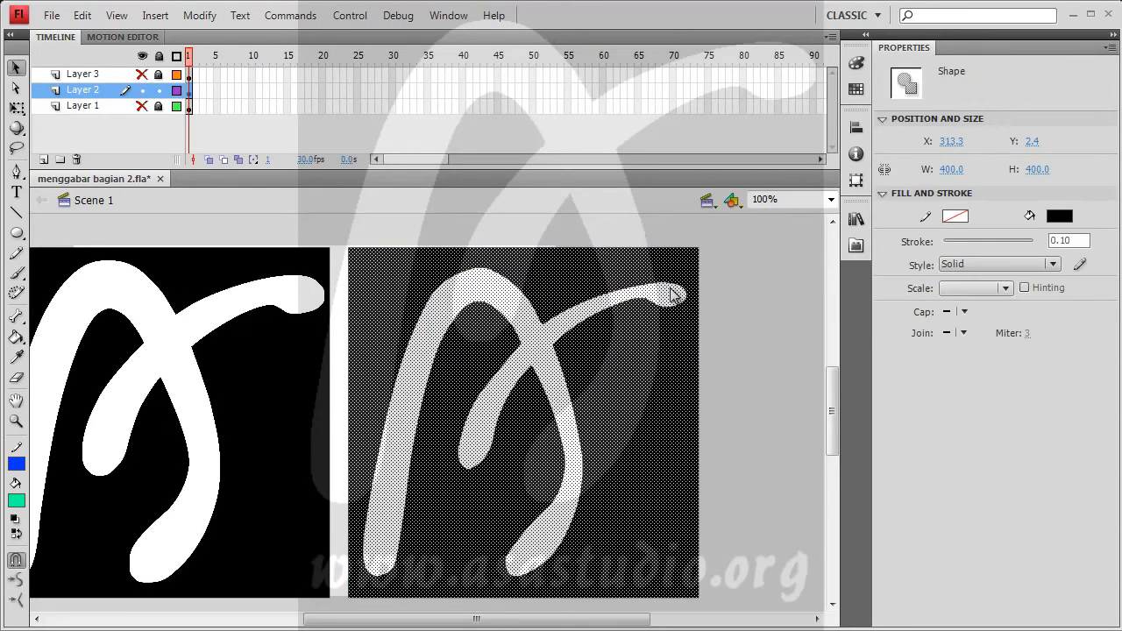
Select the black background and the white logo strokes of the traced bitmap in turn to check that they are separate shapes
left_click(763, 396)
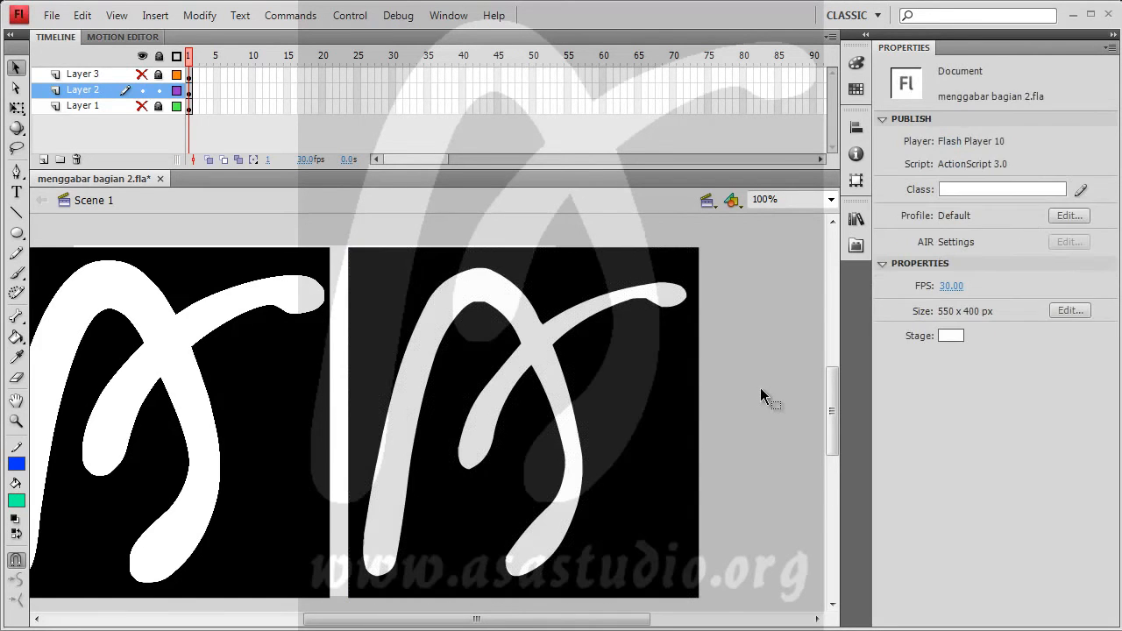
left_click(656, 388)
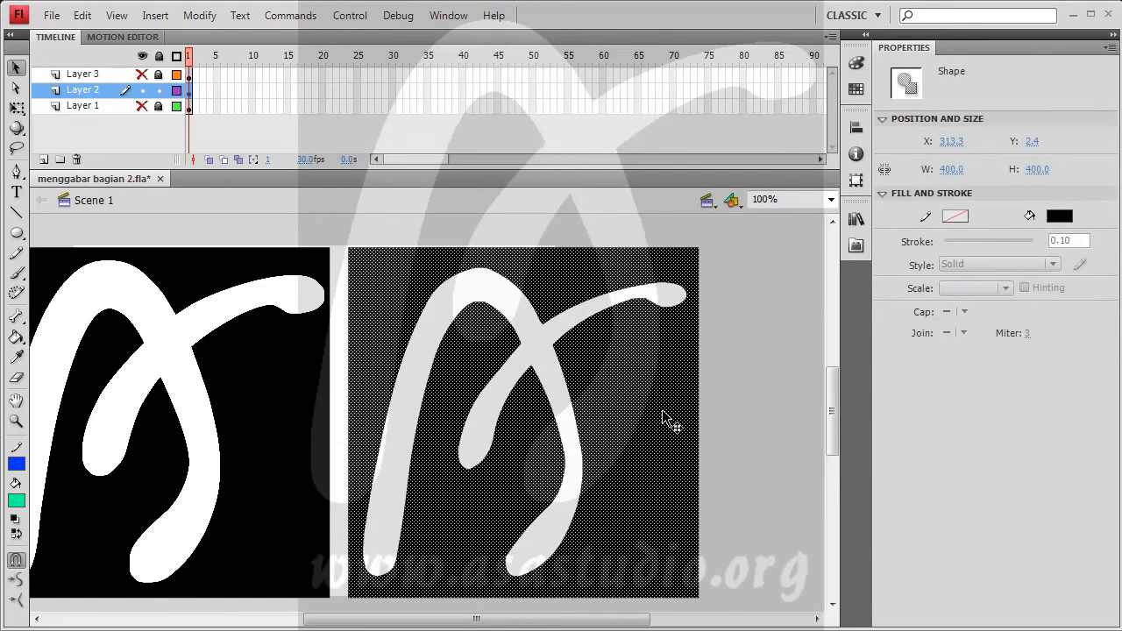
left_click(759, 359)
left_click(545, 331)
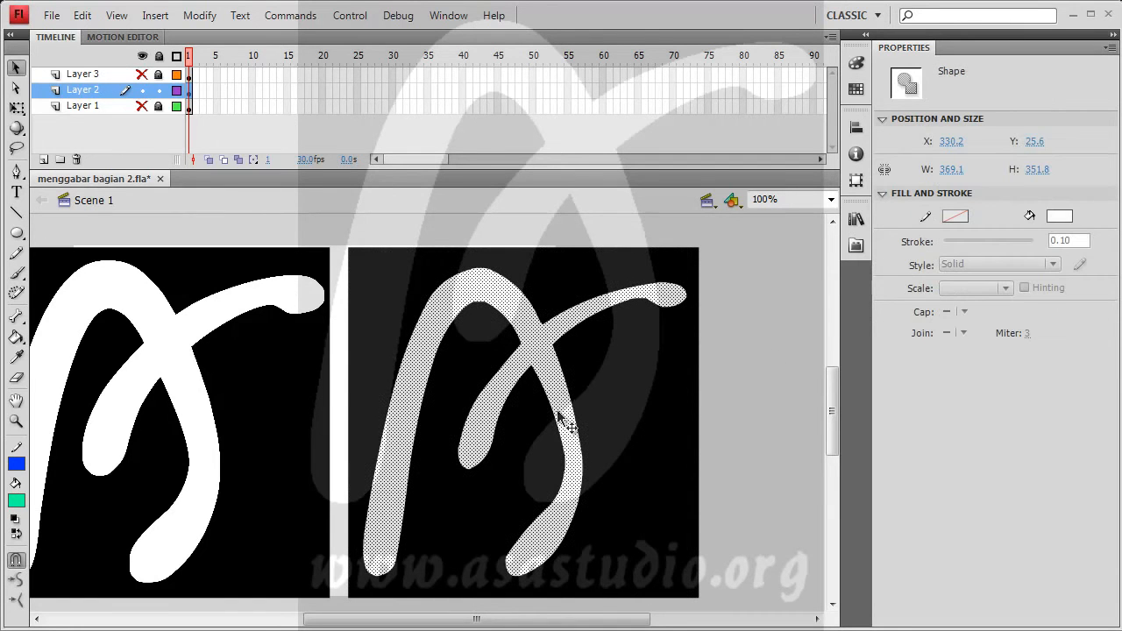
left_click(747, 426)
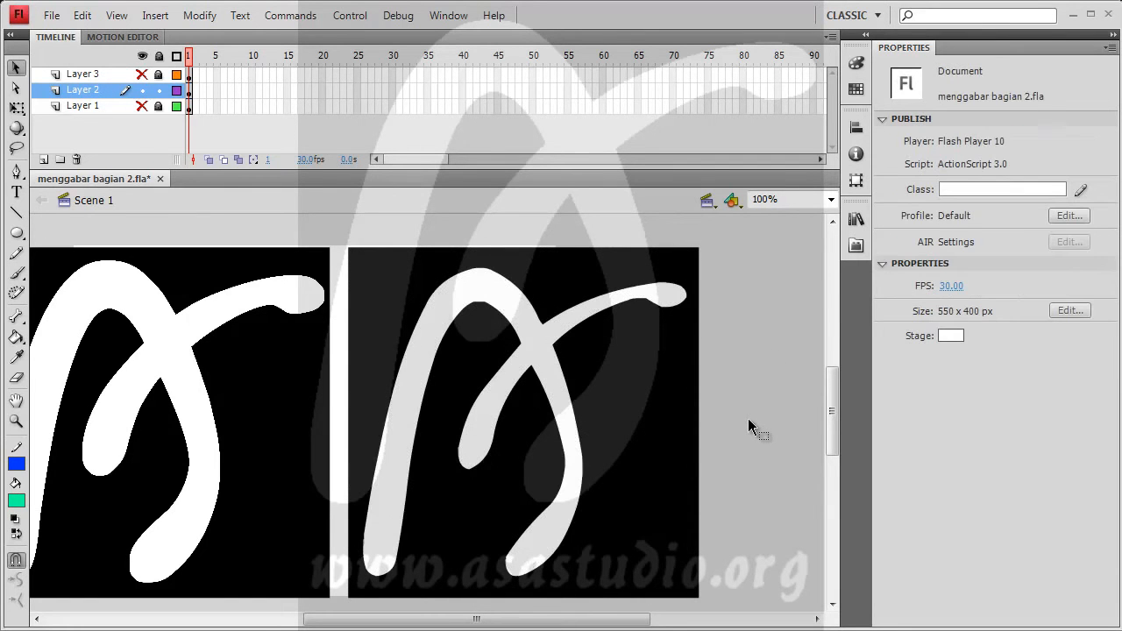
Select the traced background and strokes together and convert them to a Movie Clip symbol named asastudio-logo
left_click(626, 424)
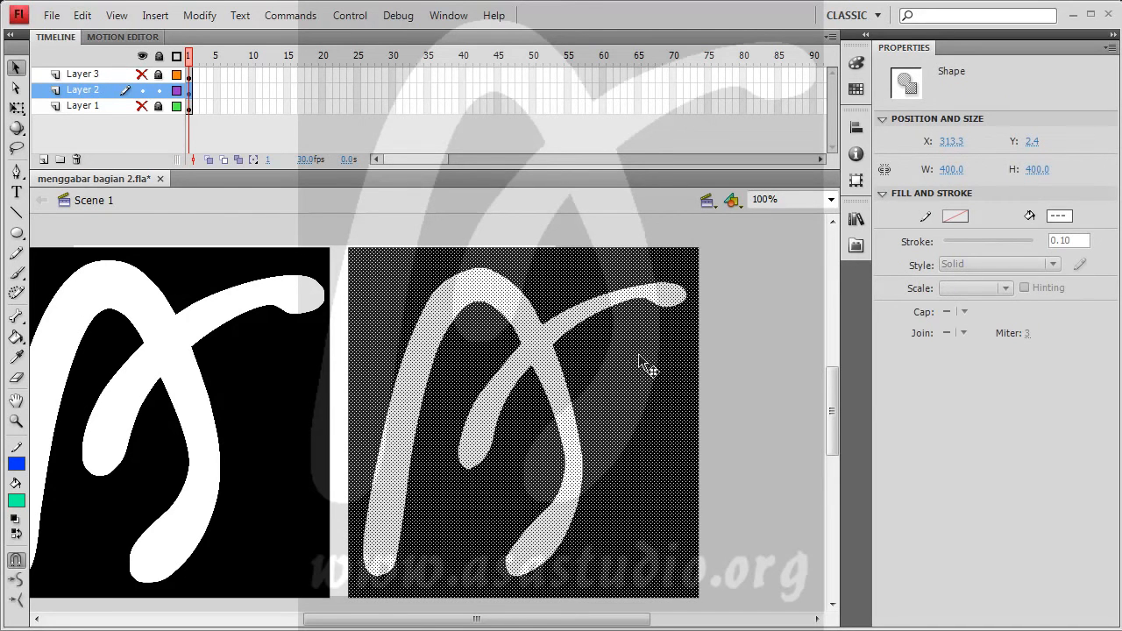
right_click(558, 277)
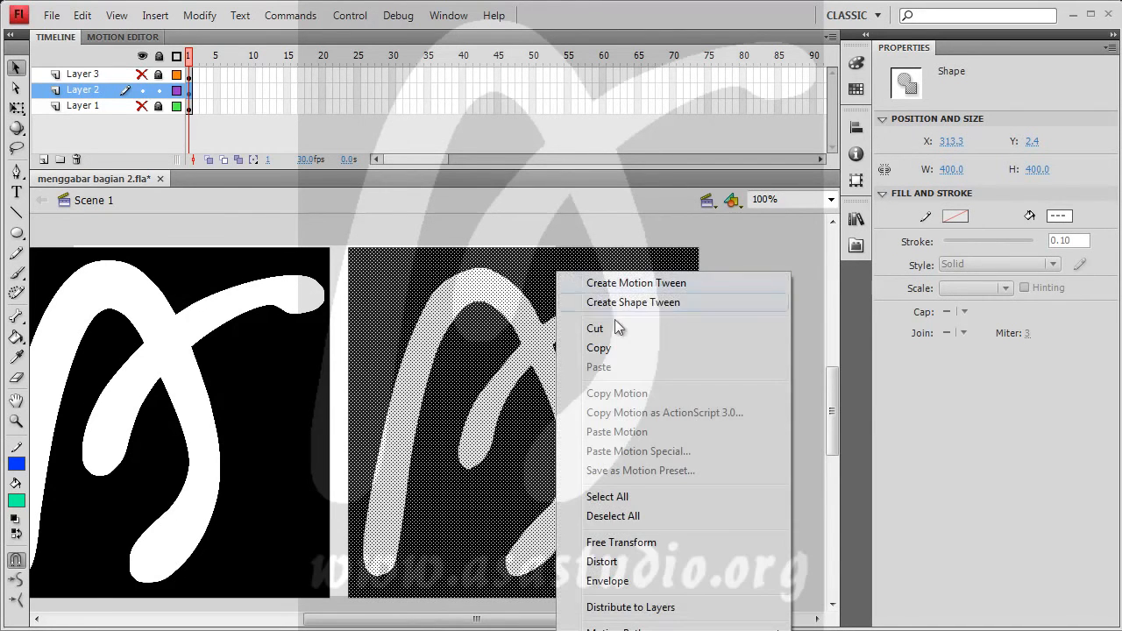
left_click(200, 16)
left_click(220, 63)
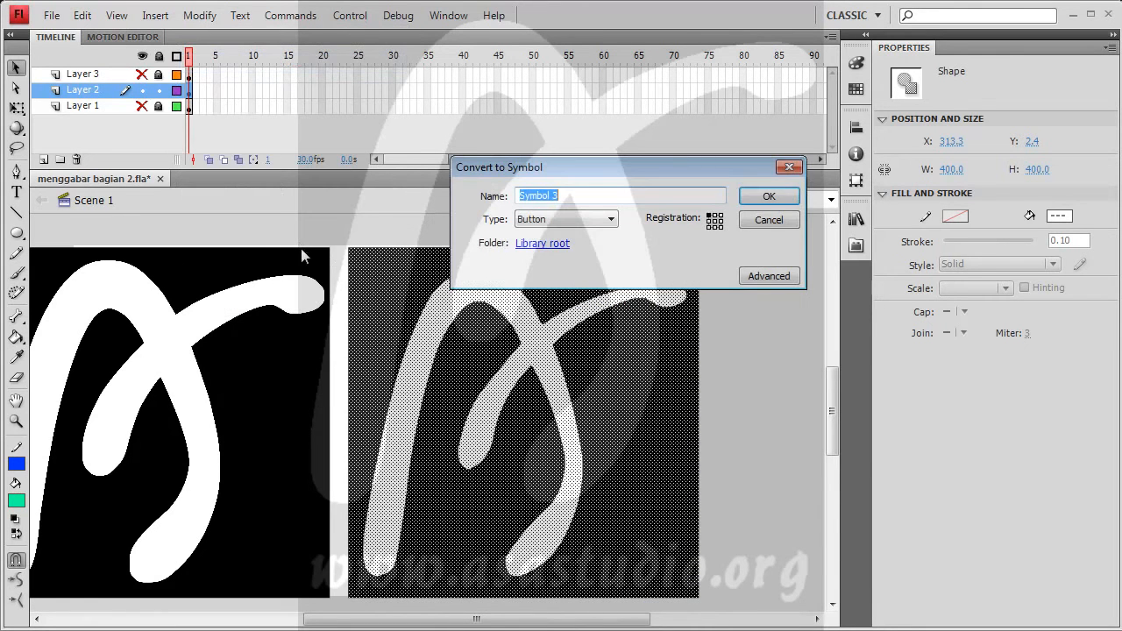
left_click(569, 219)
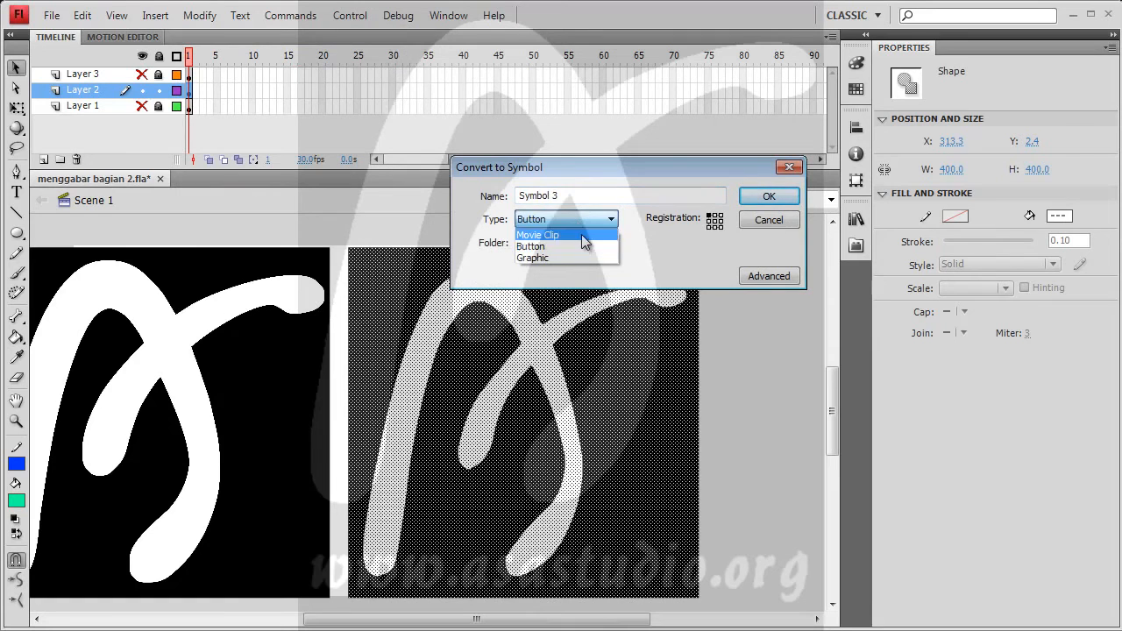
left_click(580, 234)
left_click_drag(583, 195, 508, 197)
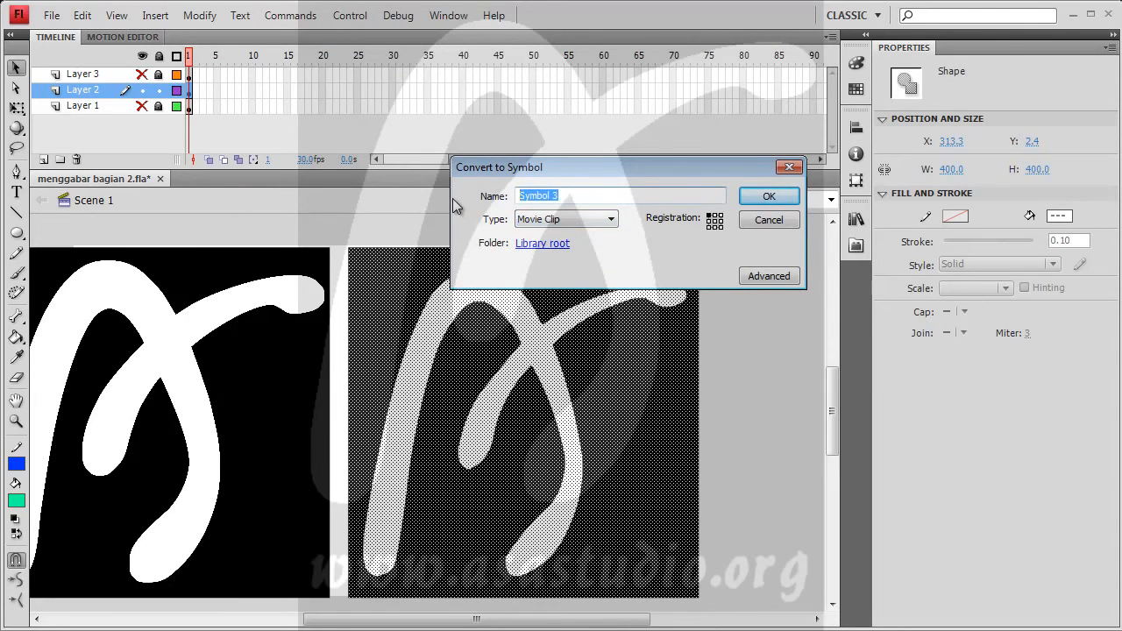
type("logo")
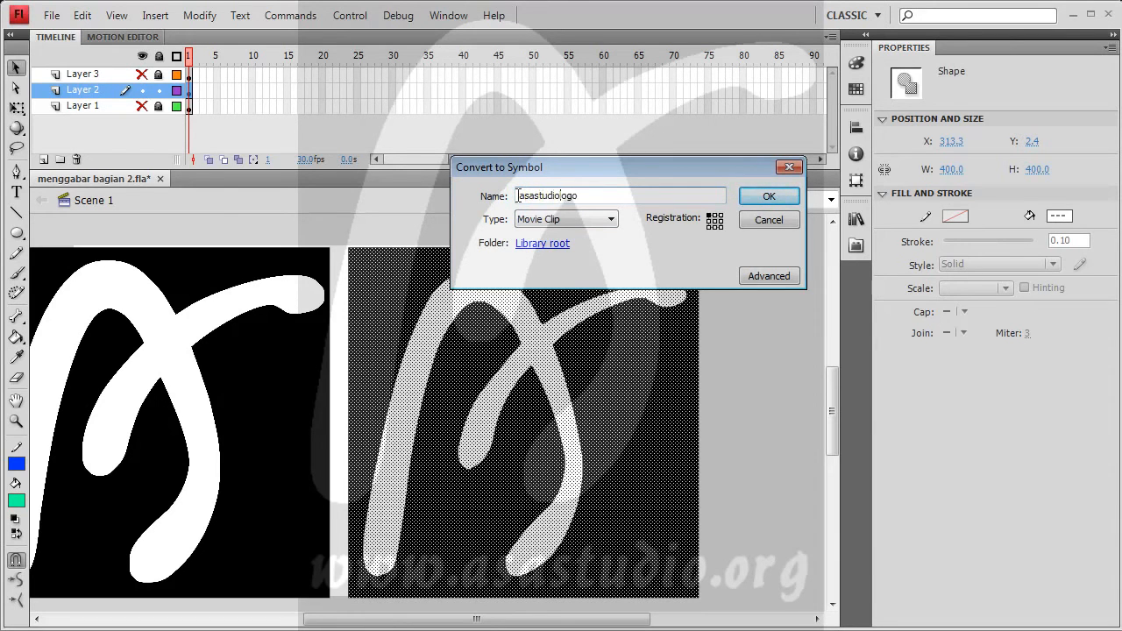
left_click(771, 196)
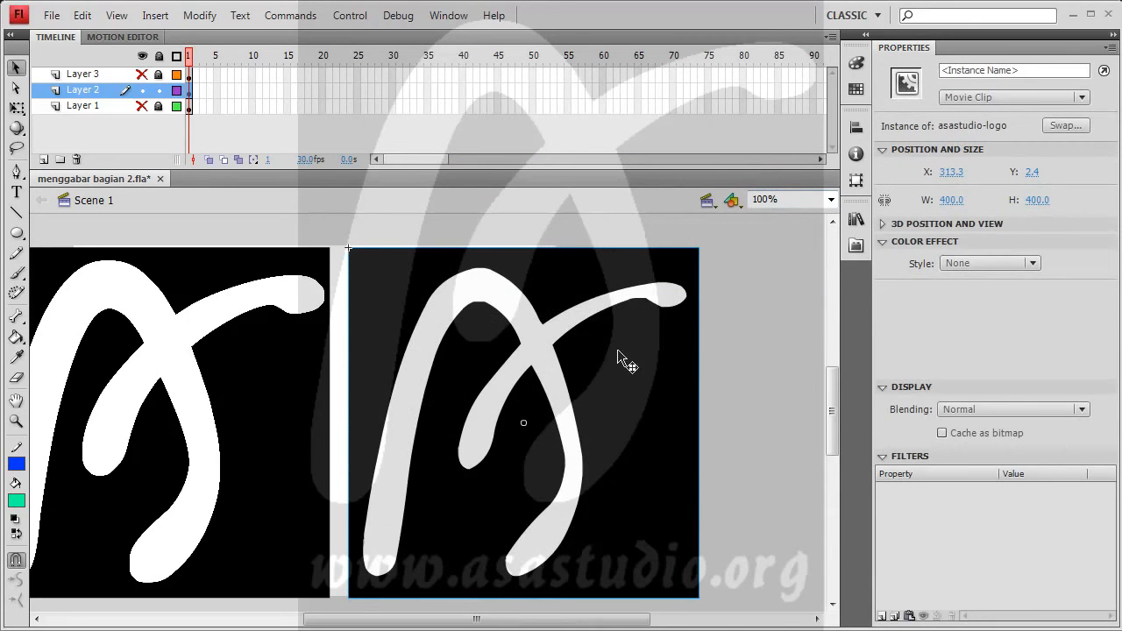
Move the logo movie clip 10 px rightward and upward, and examine the smoothness of its traced stroke edges at 800% zoom
mouse_move(593, 370)
left_mouse_down()
mouse_move(728, 430)
mouse_move(601, 361)
left_mouse_up()
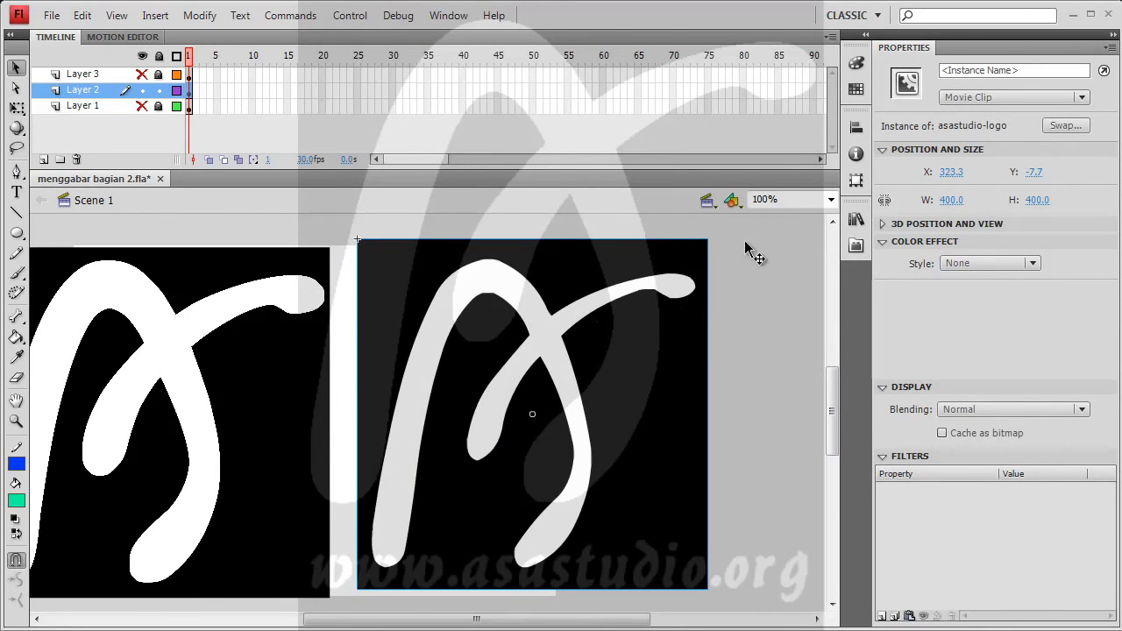
left_click(830, 200)
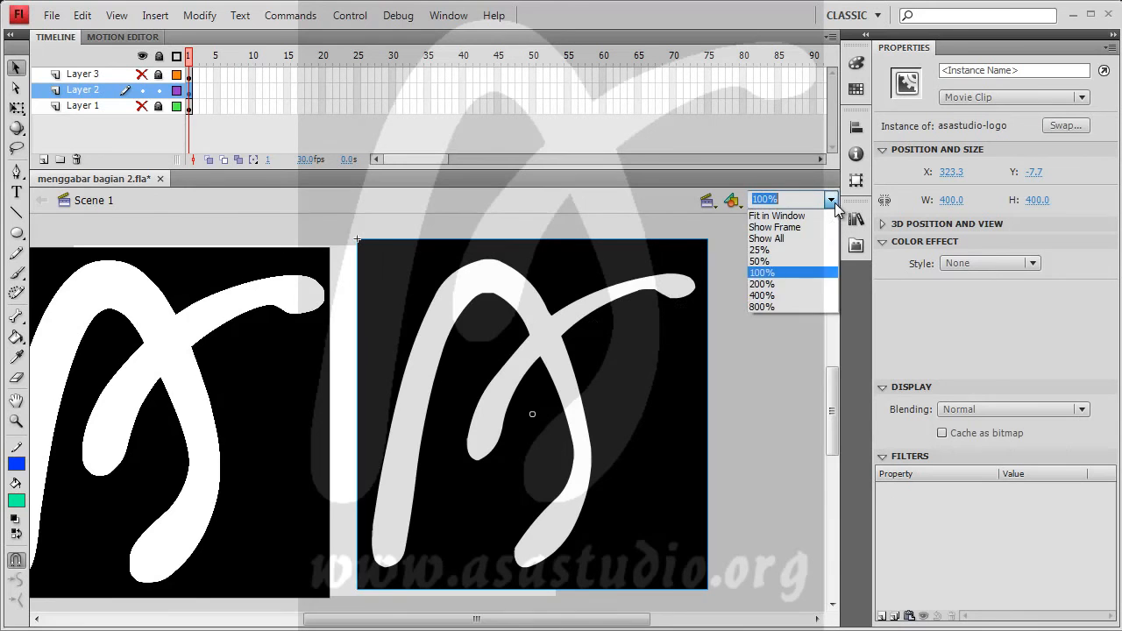
left_click(817, 307)
left_click_drag(833, 417, 832, 379)
left_click_drag(527, 620, 505, 621)
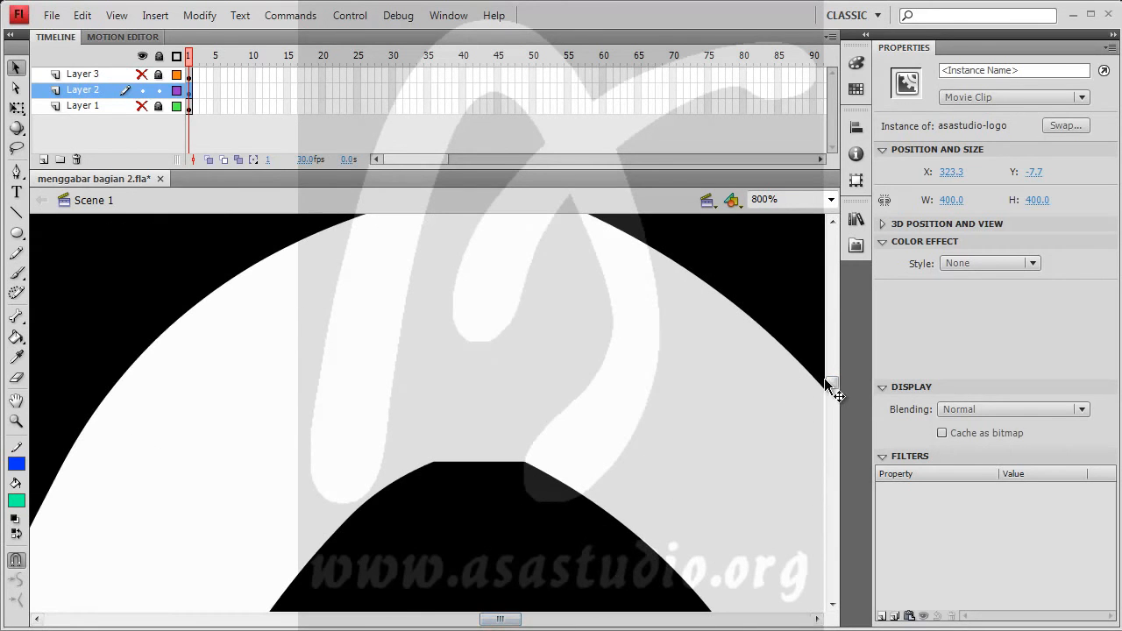
left_click_drag(833, 386, 831, 421)
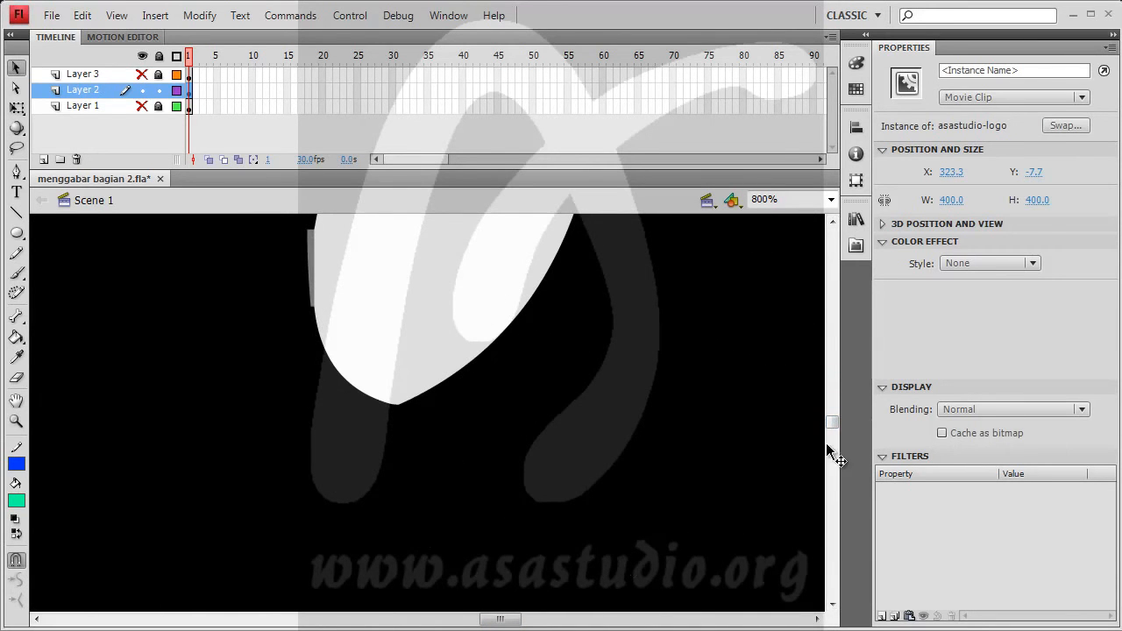
left_click_drag(832, 422, 826, 446)
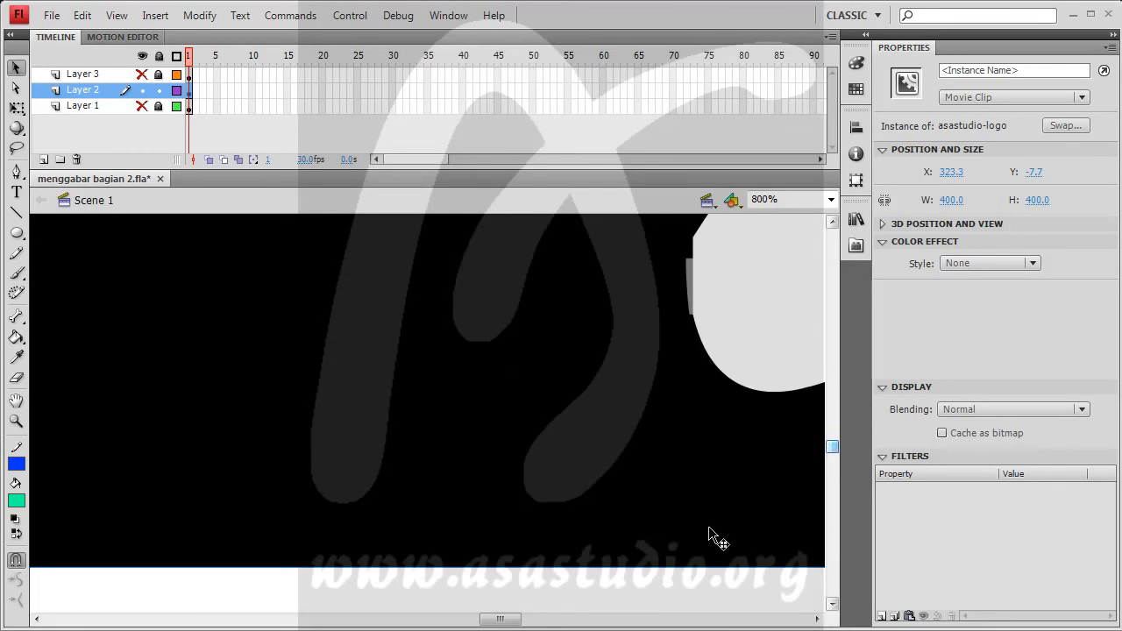
left_click_drag(496, 620, 515, 620)
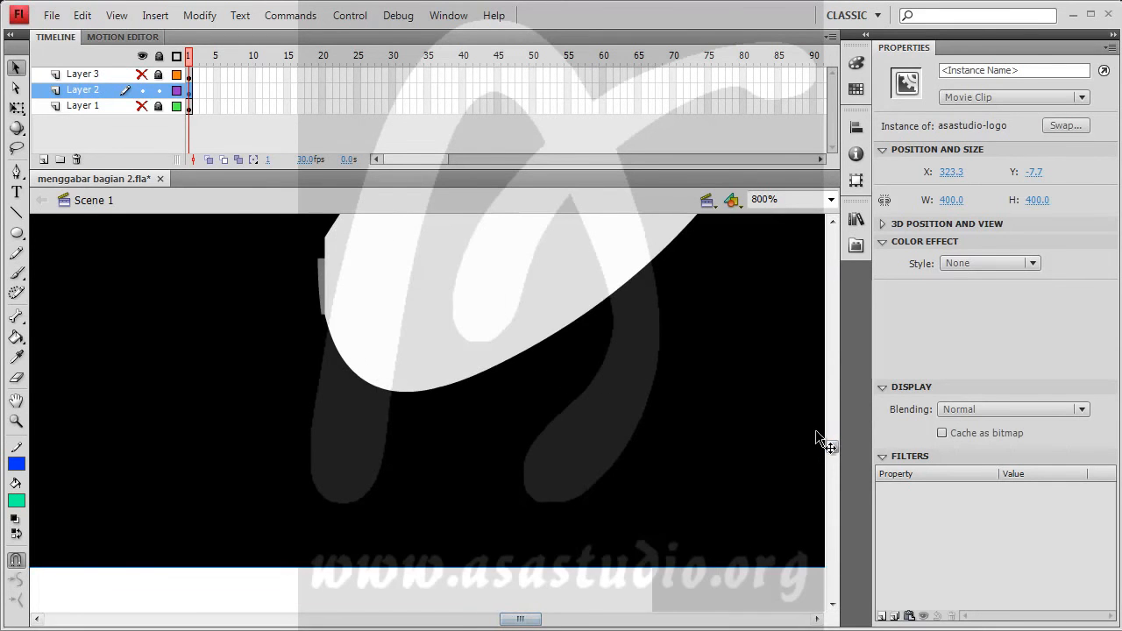
left_click_drag(831, 442, 832, 438)
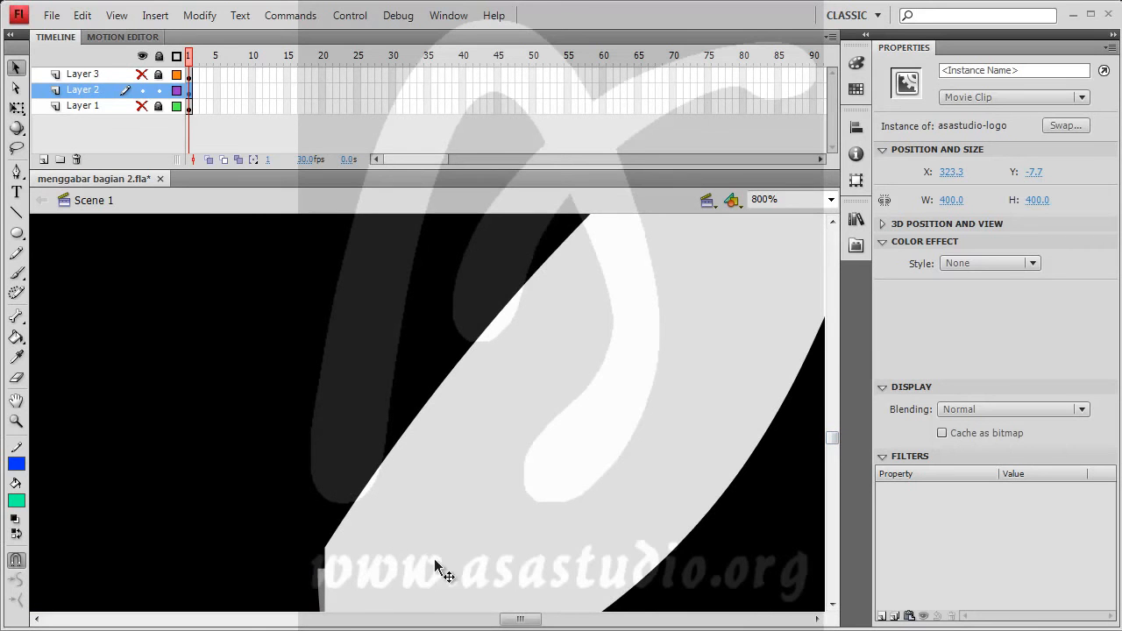
Delete the logo movie clip
left_click(831, 200)
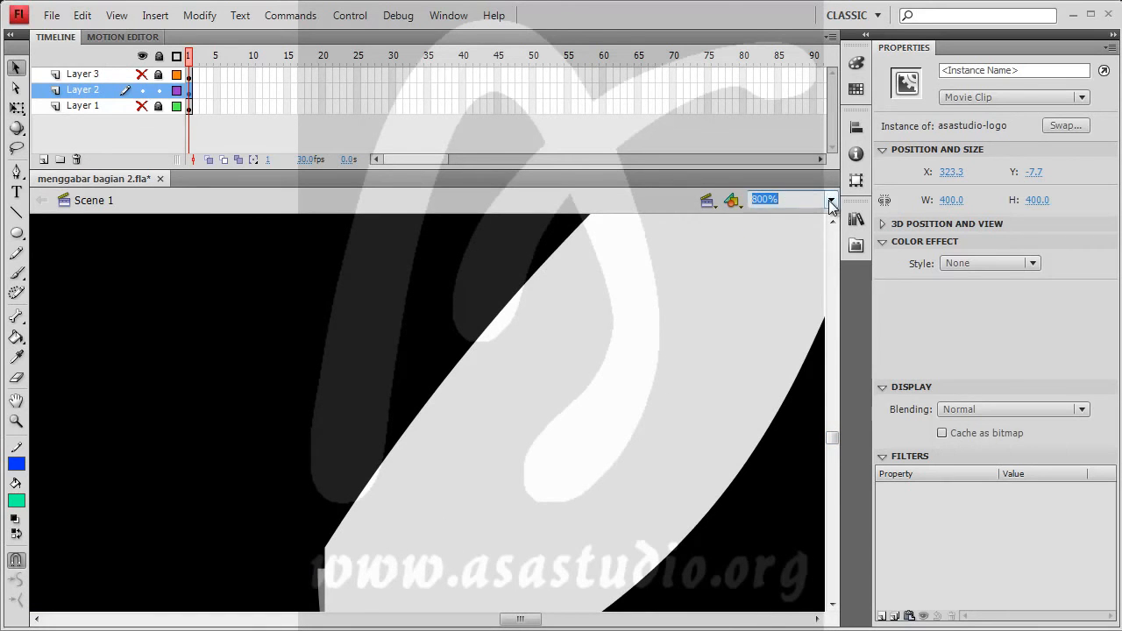
left_click(821, 272)
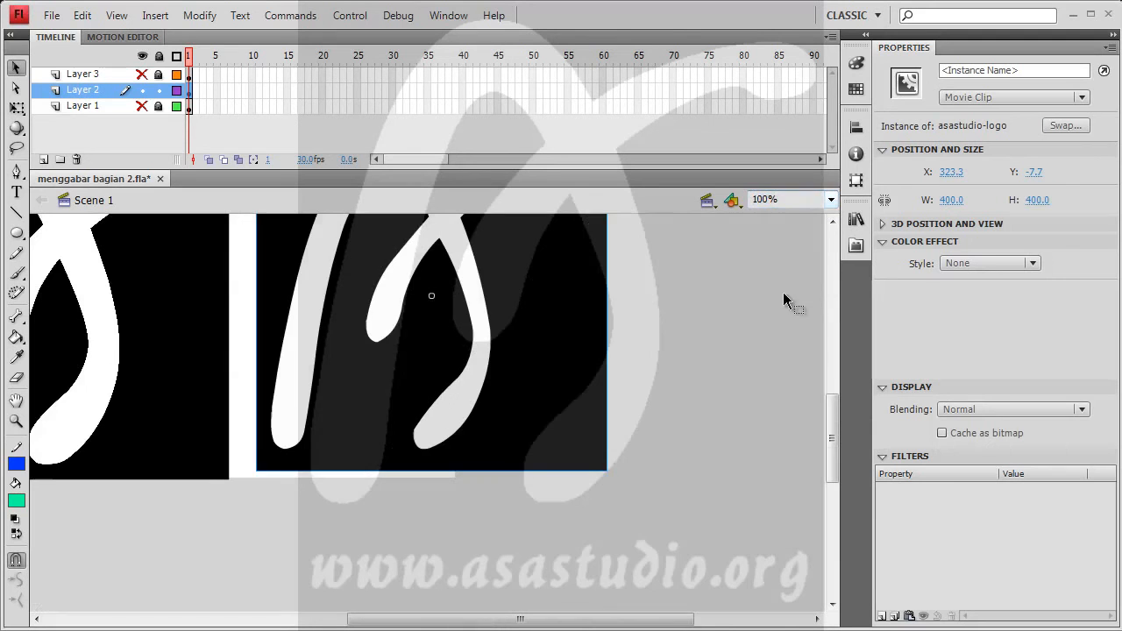
key("Delete")
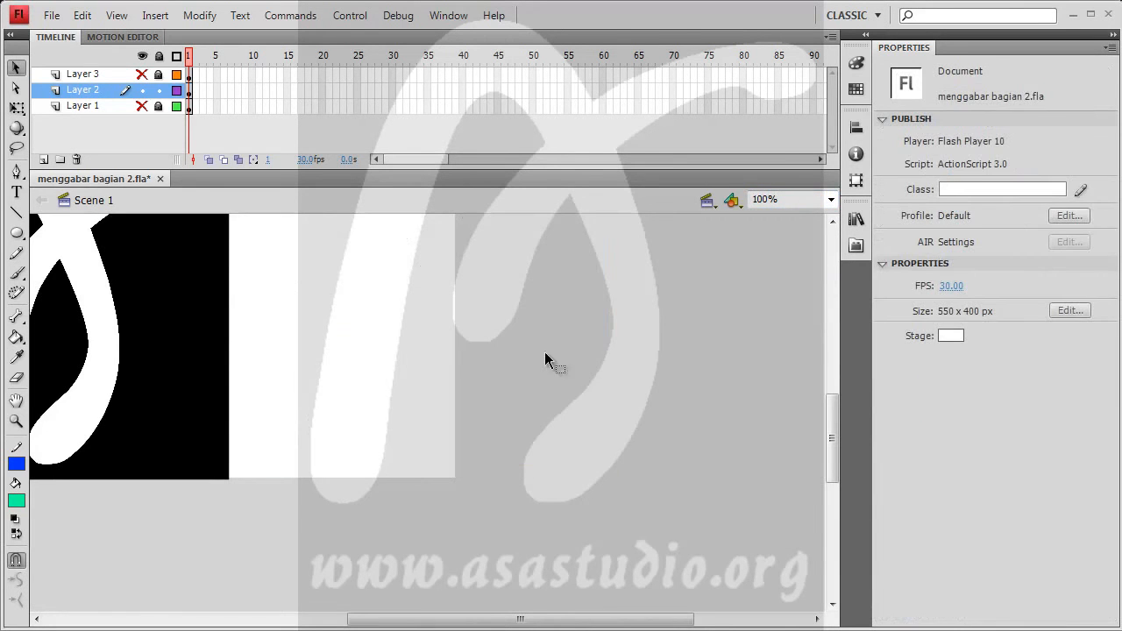
Move the remaining thick logo bitmap horizontally onto the stage to X 80.4
left_click(140, 390)
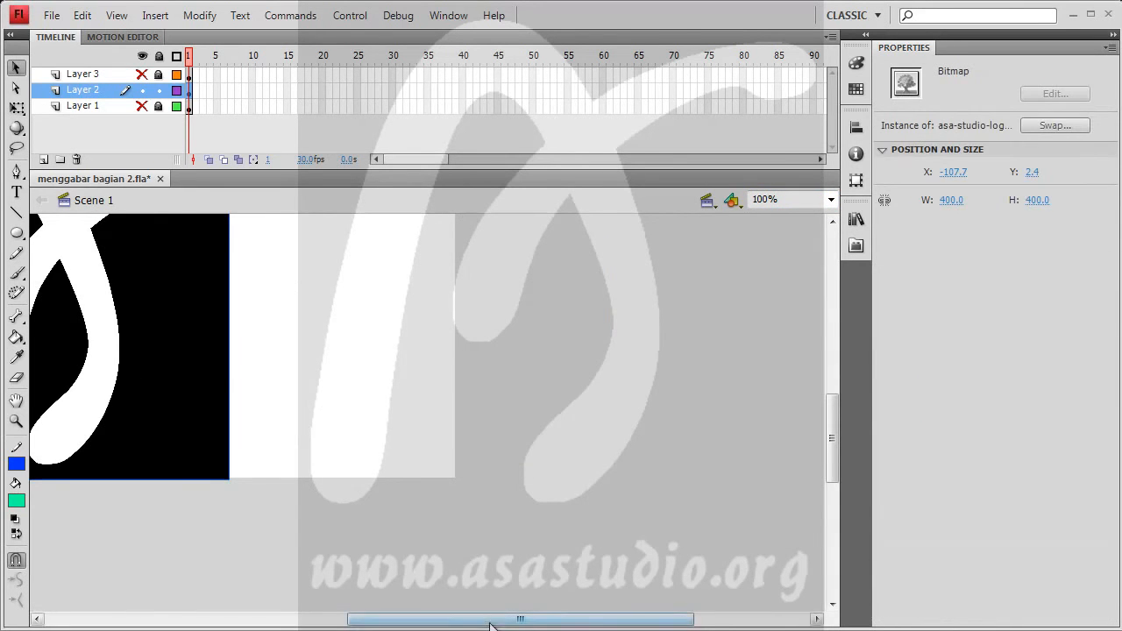
scroll(831, 391, "up", 3)
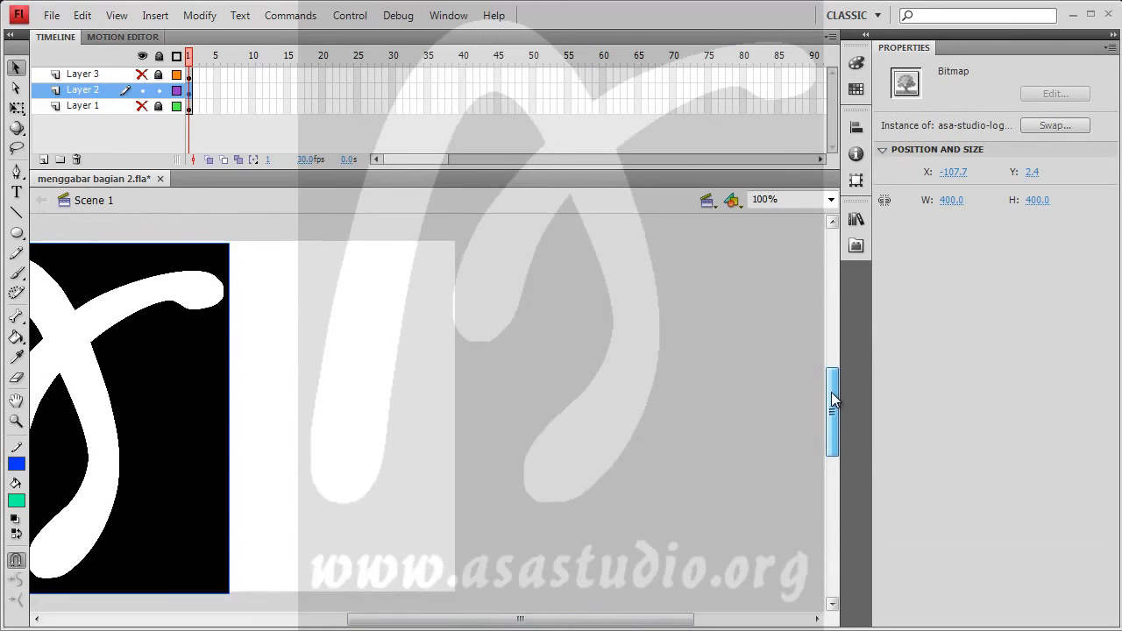
left_click_drag(68, 402, 250, 402)
left_click_drag(440, 620, 388, 551)
key("Left")
key("Left")
key("Left")
key("Left")
key("Left")
key("Left")
key("Left")
key("Left")
key("Left")
key("Left")
key("Left")
key("Left")
key("Left")
key("Left")
key("Left")
key("Left")
key("Left")
key("Left")
key("Left")
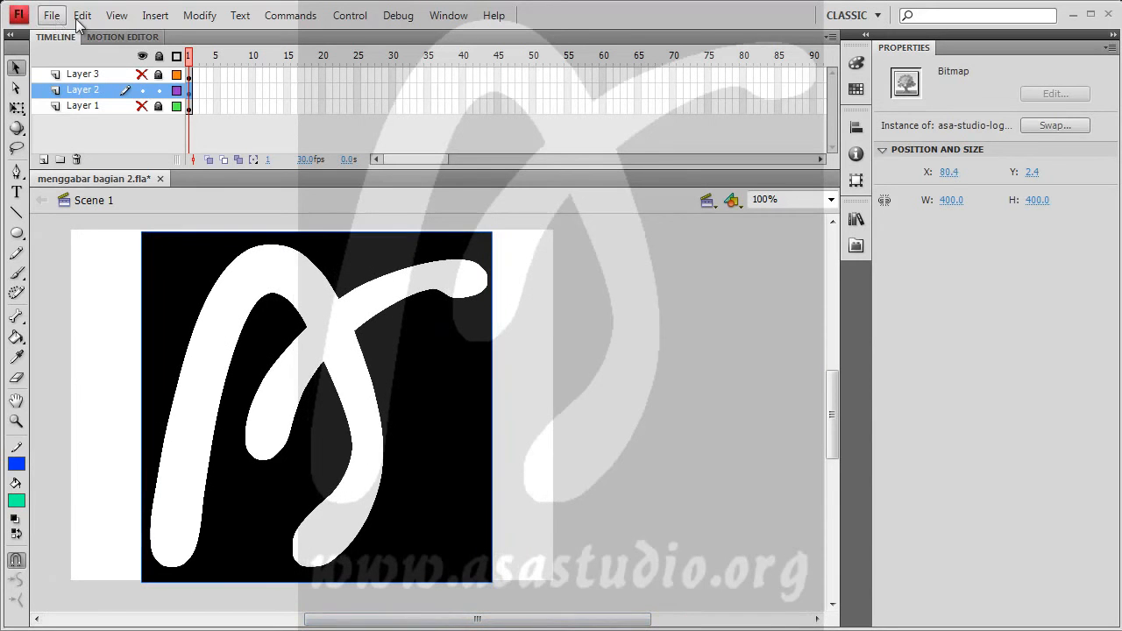
Apply Trace Bitmap to the thick logo with color threshold 1, minimum area 1 pixel, Smooth curve fit and Normal corner threshold
left_click(215, 17)
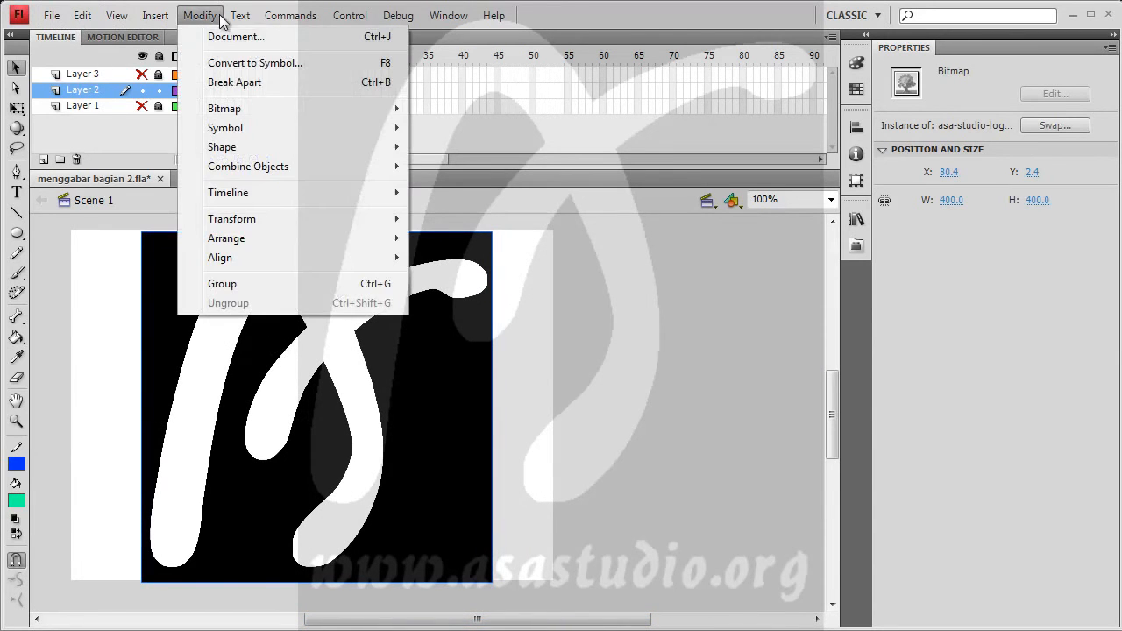
mouse_move(260, 111)
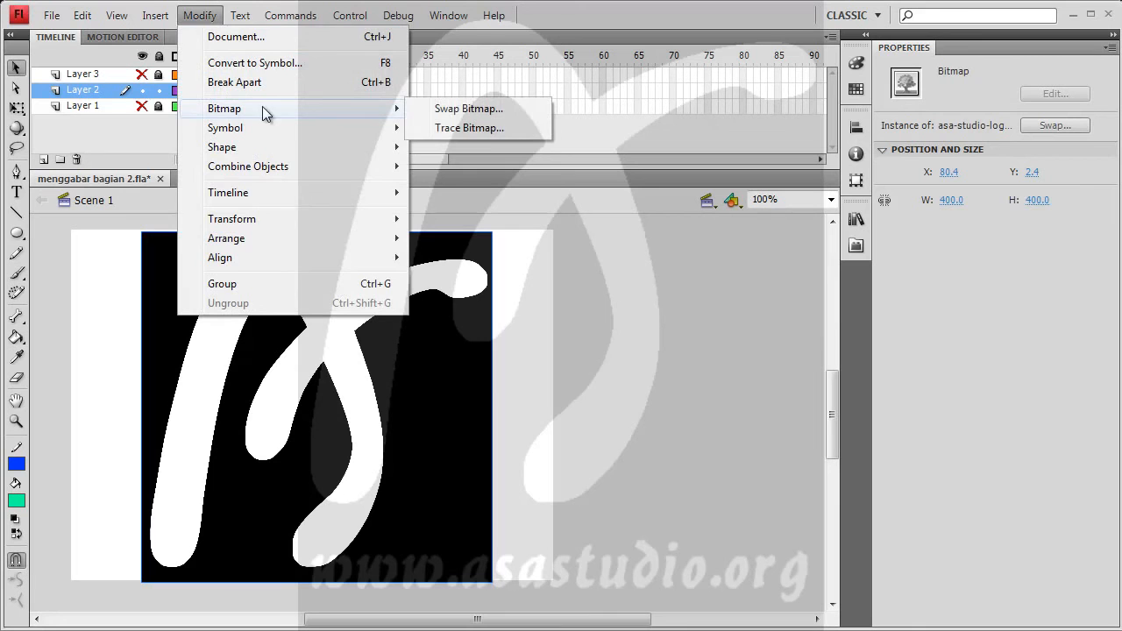
left_click(502, 129)
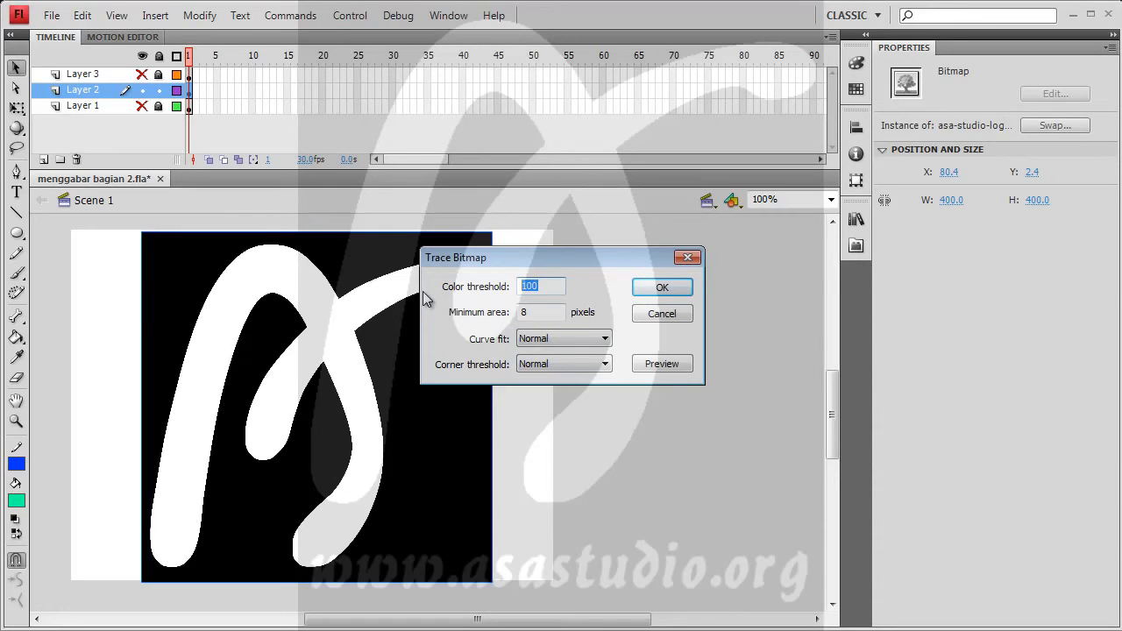
type("1")
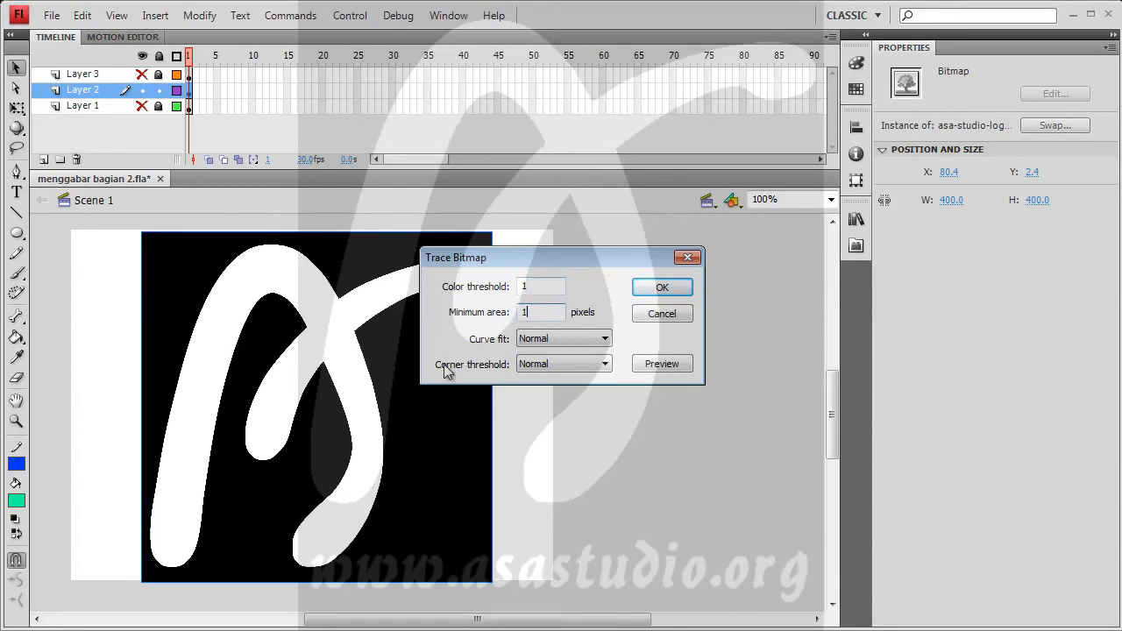
left_click(527, 339)
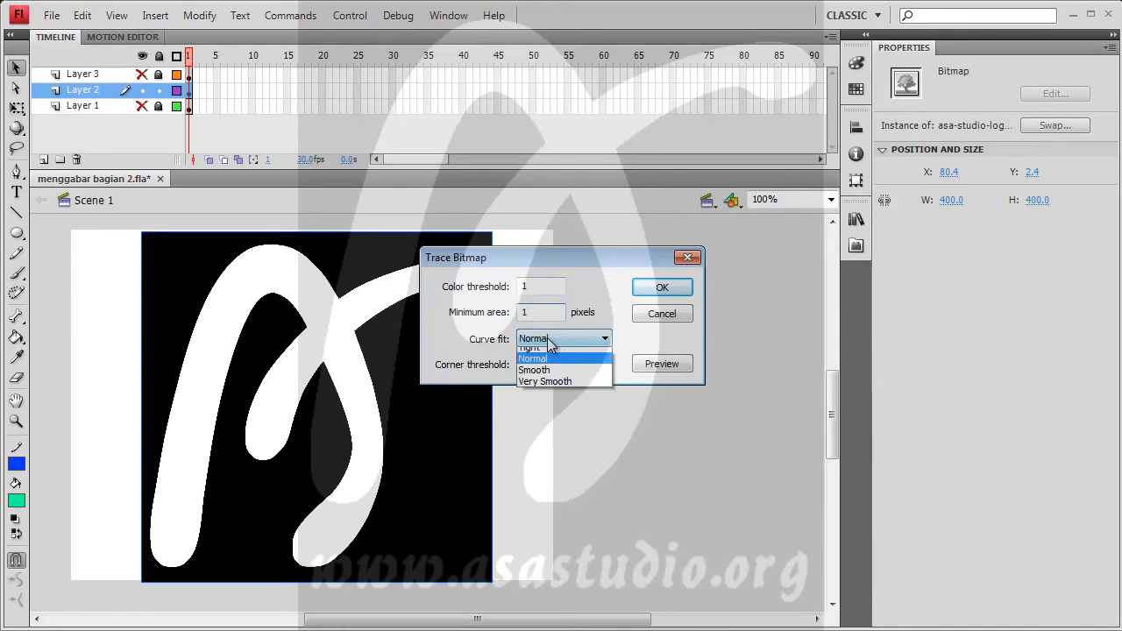
left_click(578, 400)
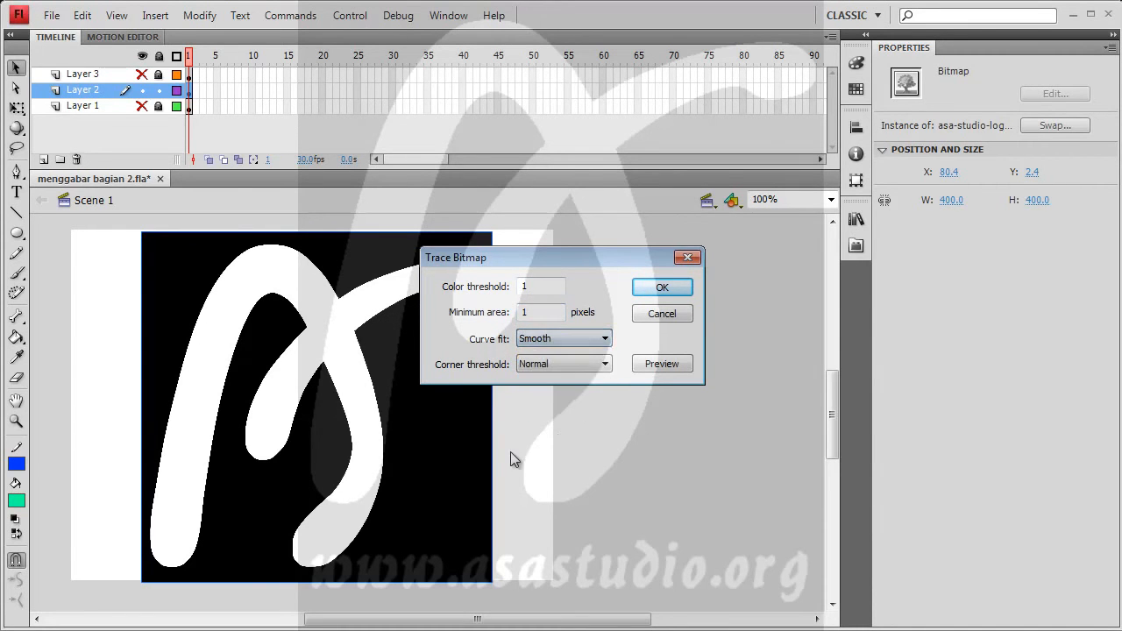
left_click(561, 364)
left_click(571, 389)
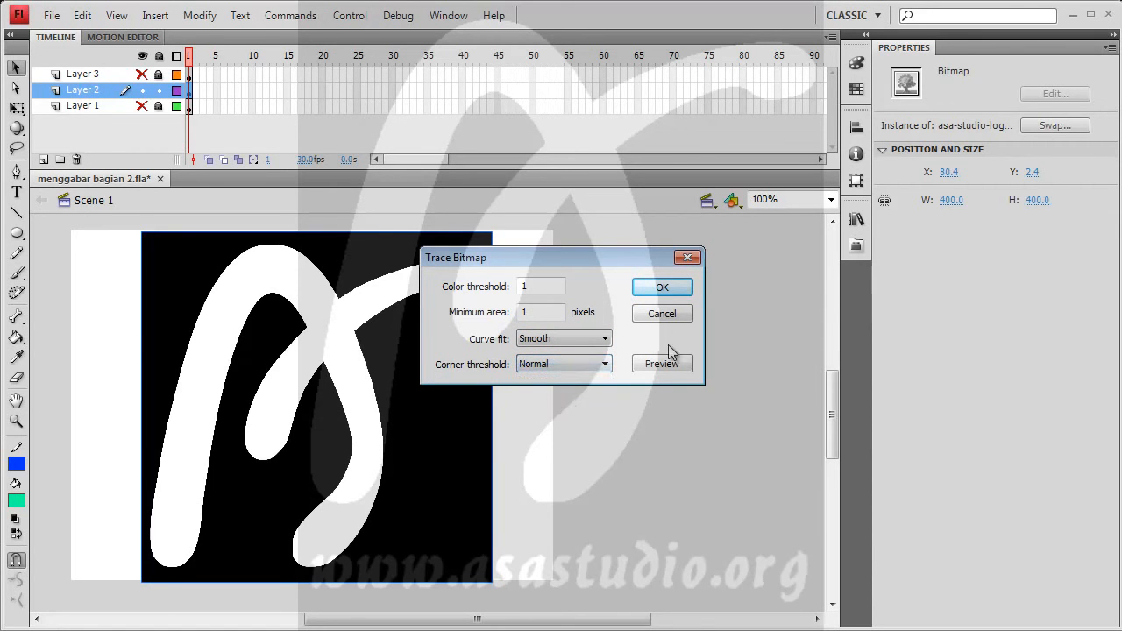
left_click(663, 290)
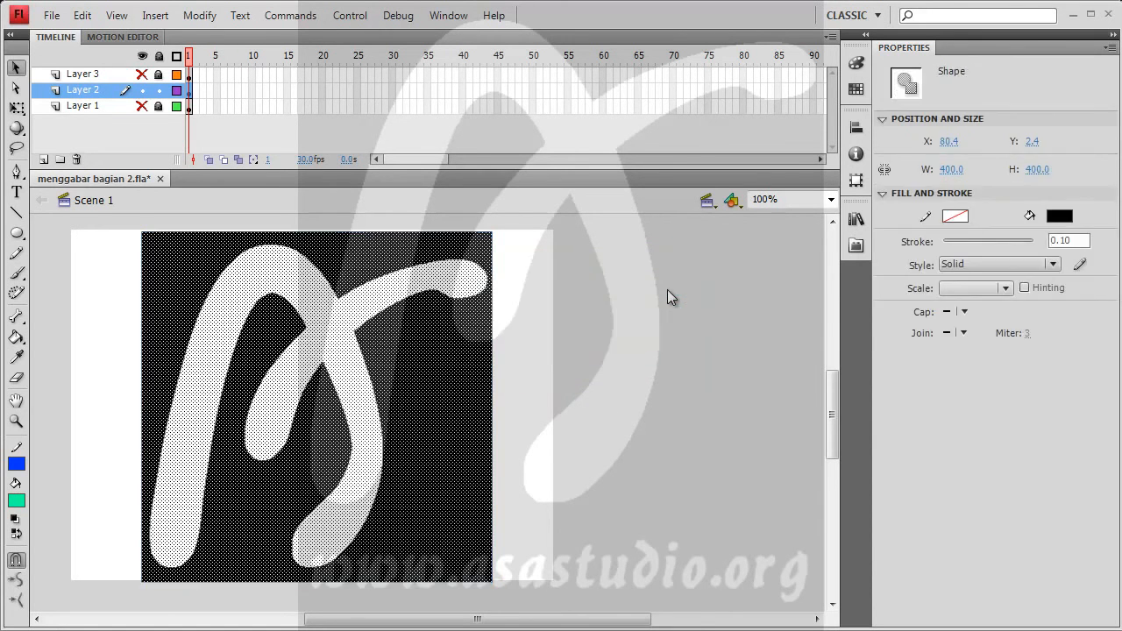
Deselect the traced shapes and examine the logo stroke edges at 800% zoom for jagged outlines
left_click(98, 388)
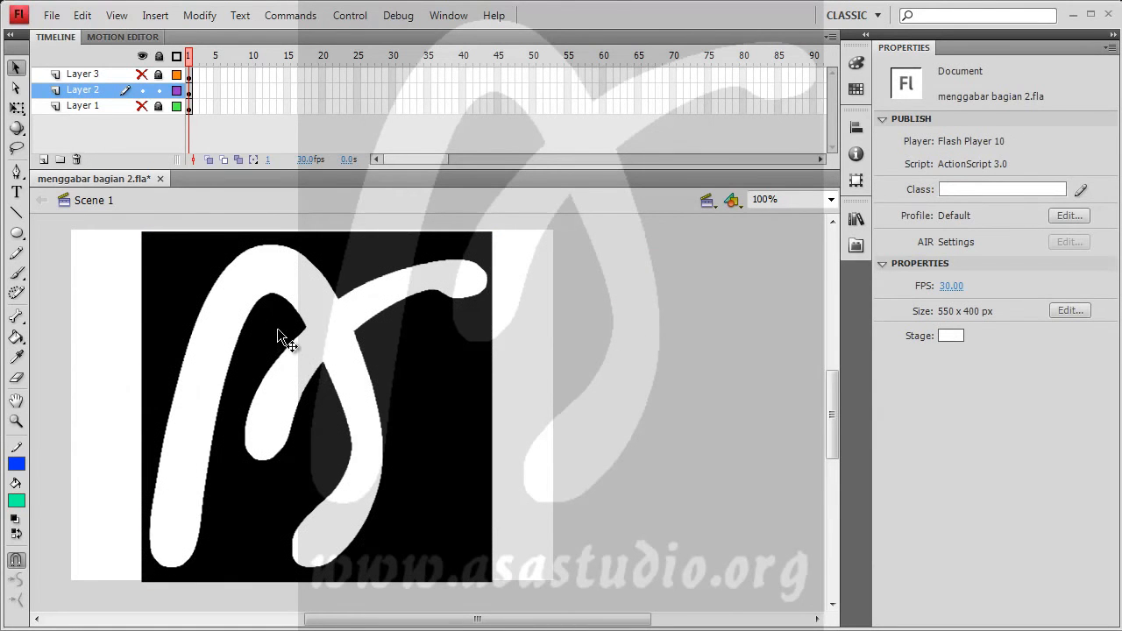
left_click(830, 201)
left_click(813, 307)
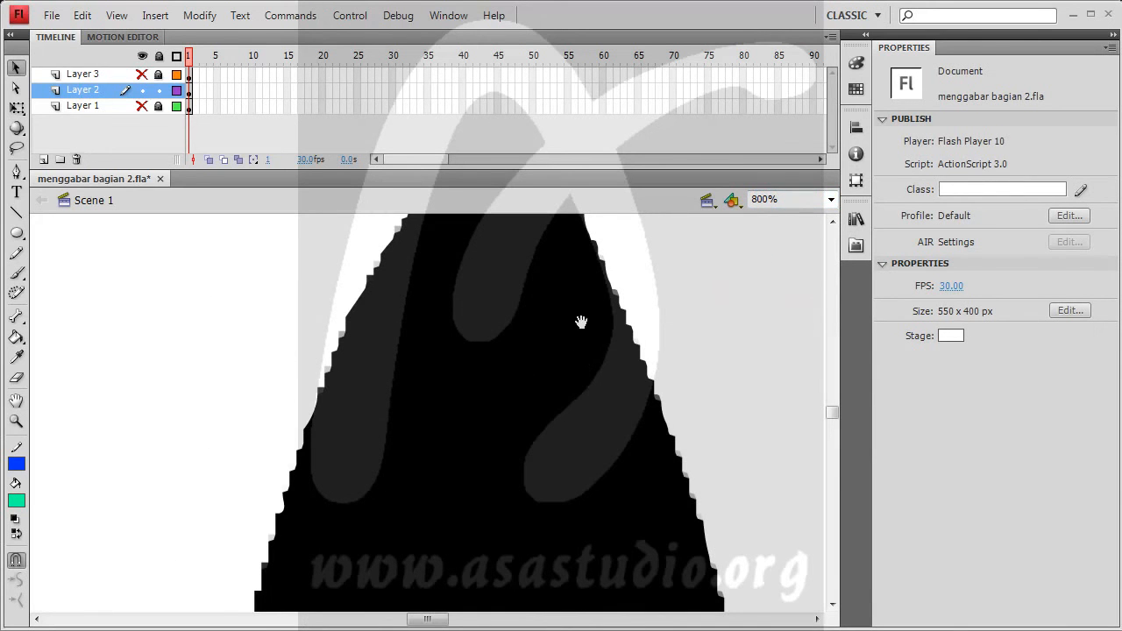
left_click_drag(555, 343, 329, 500)
left_click_drag(596, 370, 654, 433)
left_click_drag(258, 442, 323, 354)
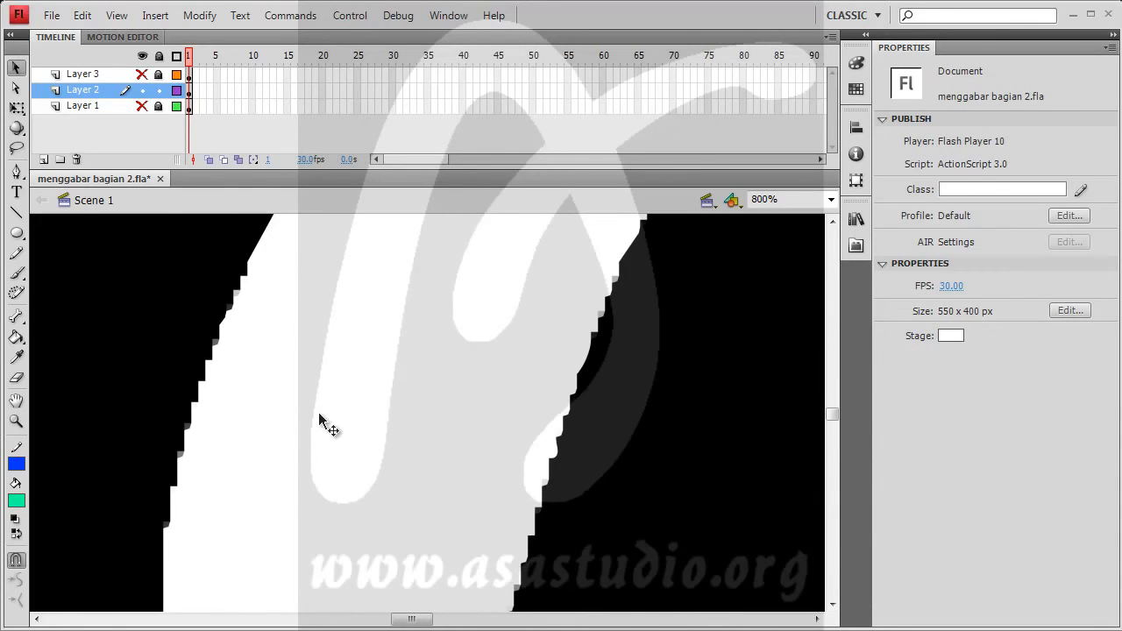
Undo the trace of the thick logo bitmap
key("ctrl+a")
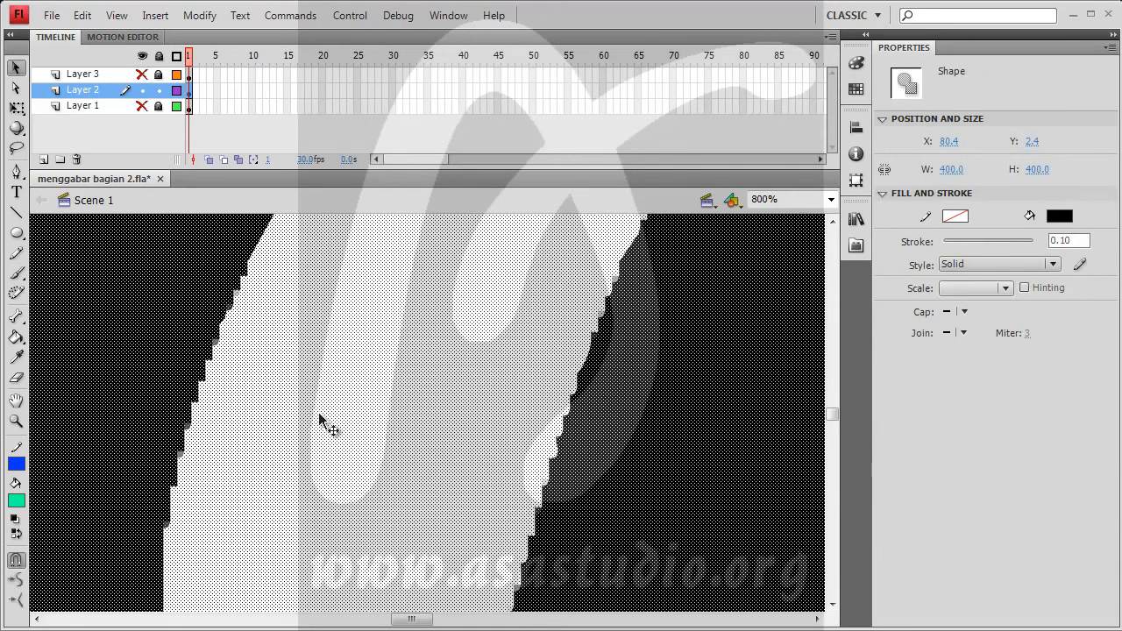
key("ctrl+z")
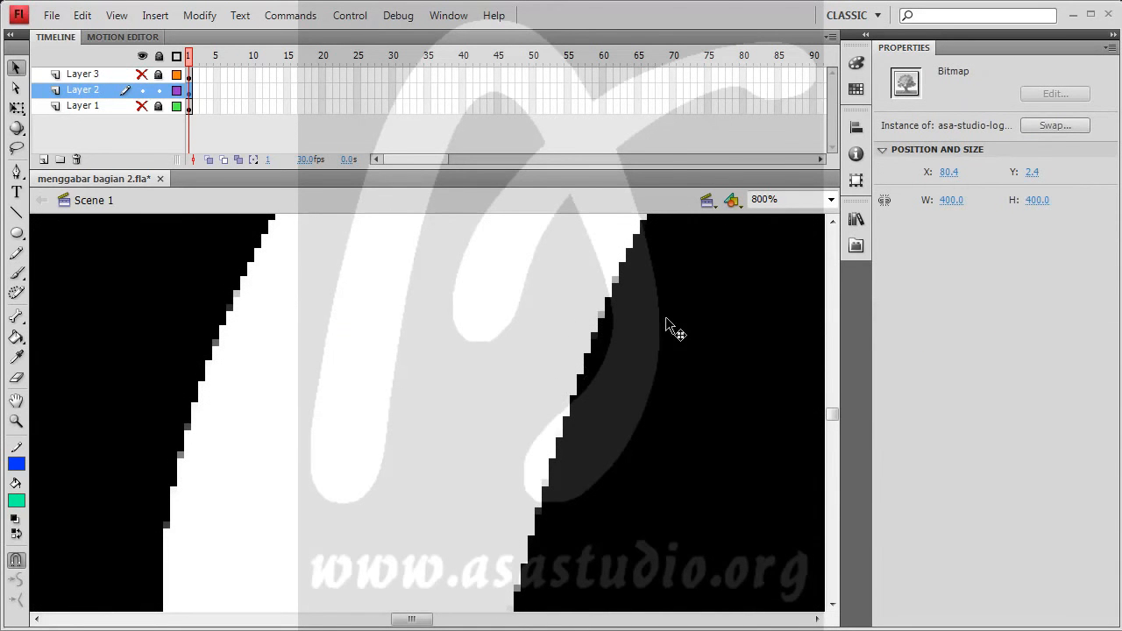
left_click(830, 200)
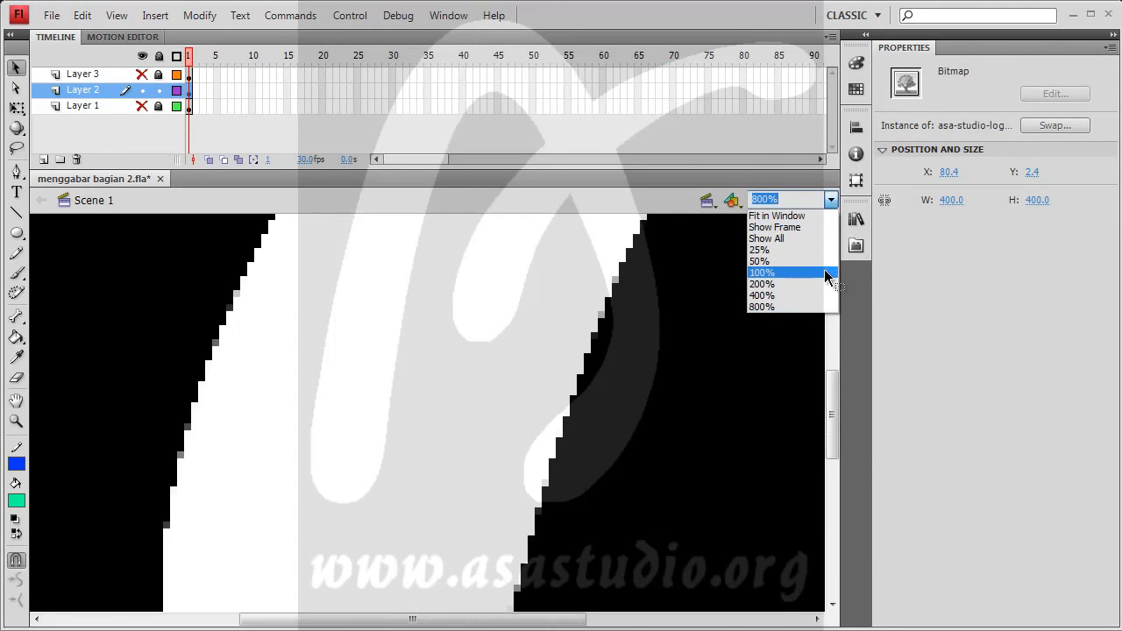
left_click(824, 271)
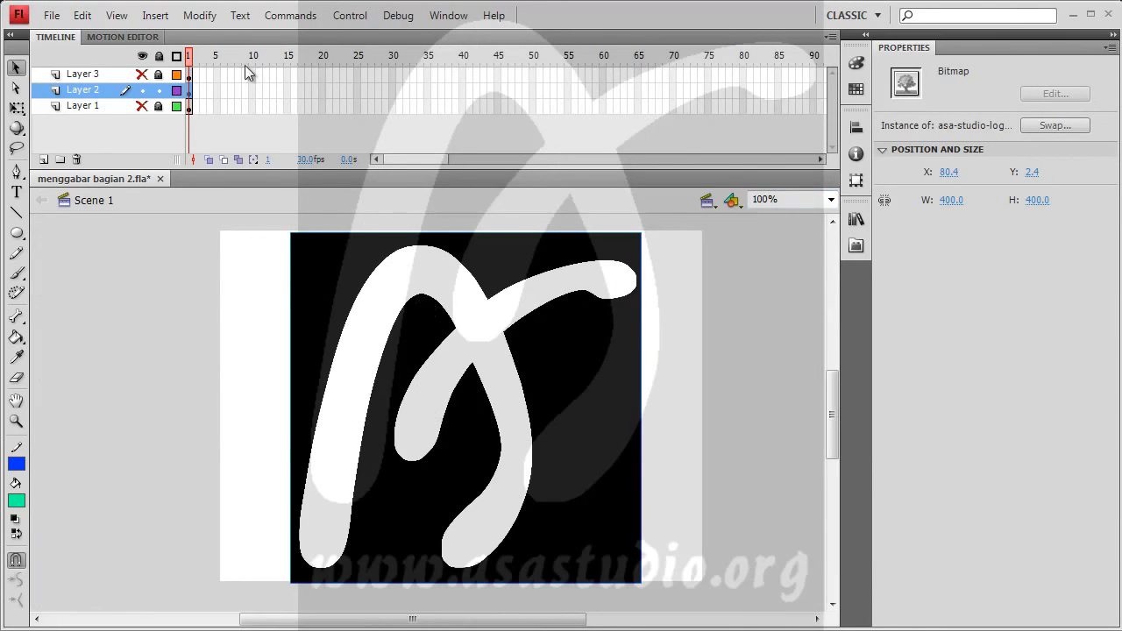
Apply Trace Bitmap to the thick logo with minimum area 10 pixels, Smooth curve fit and Normal corner threshold
left_click(200, 15)
mouse_move(237, 111)
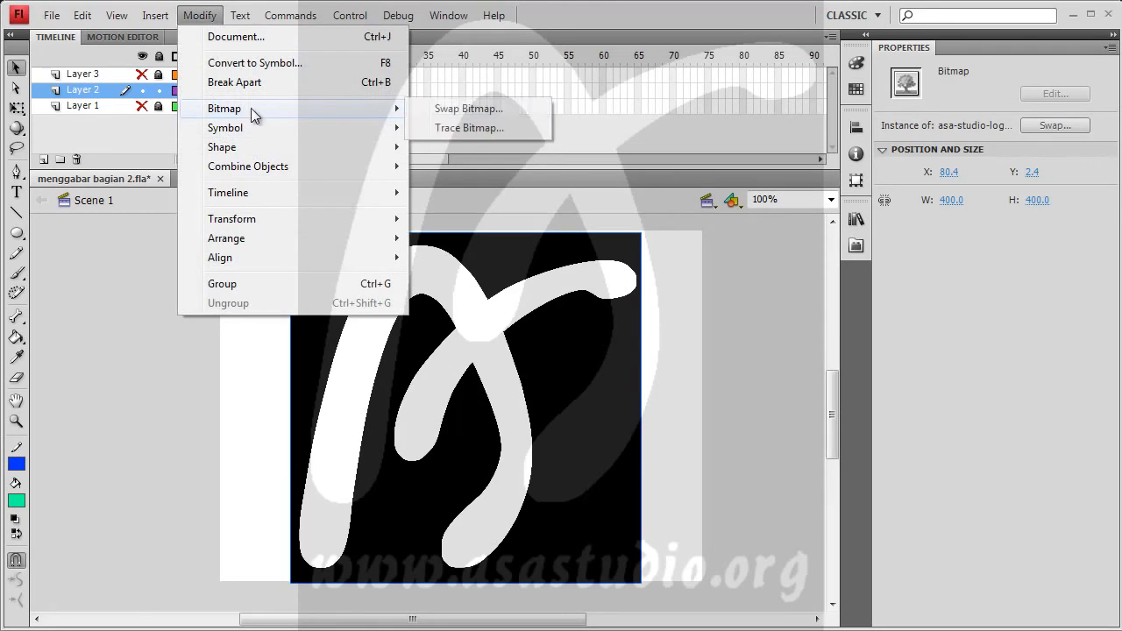
left_click(467, 128)
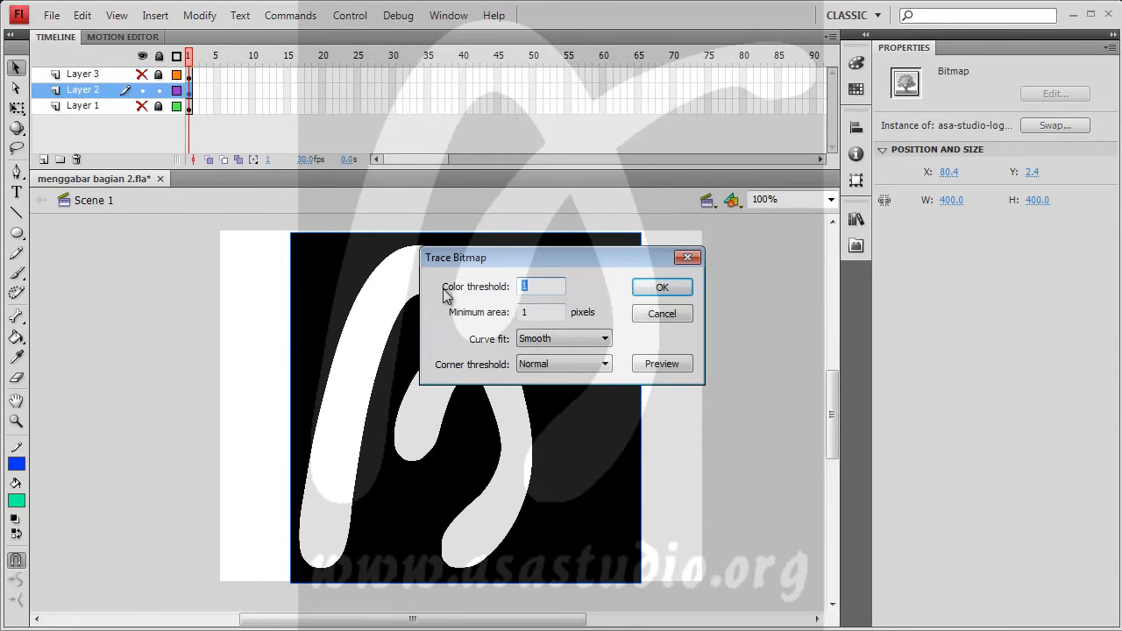
left_click(539, 285)
left_click_drag(544, 311, 430, 318)
type("10")
left_click(661, 285)
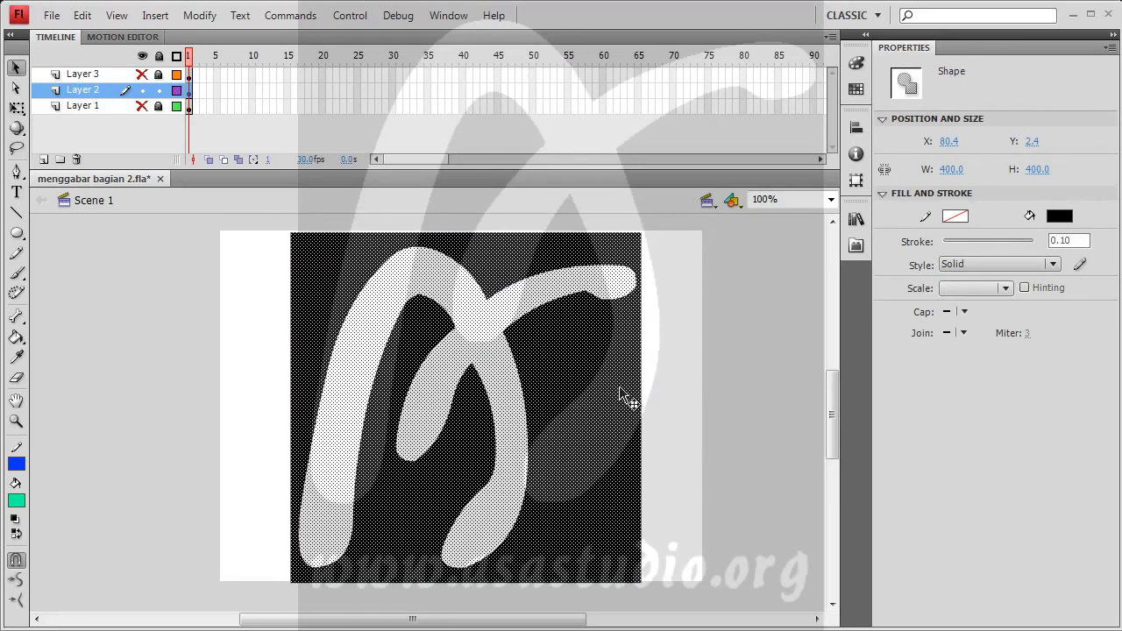
Deselect the new trace and examine the curves around the logo's inner openings at 800% zoom
left_click(716, 388)
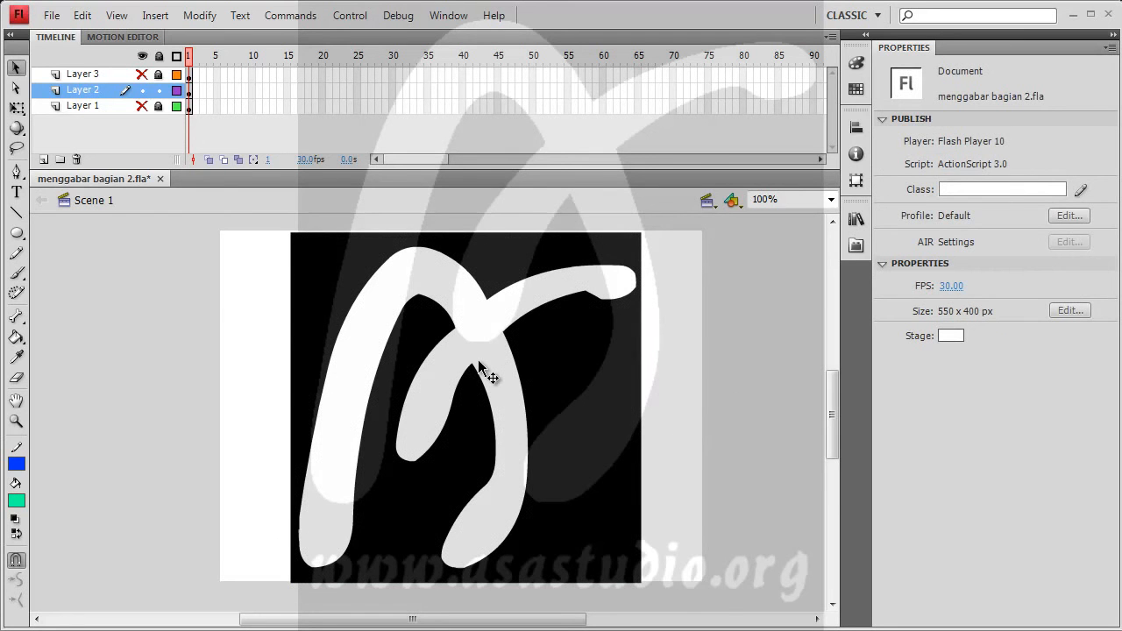
left_click(830, 200)
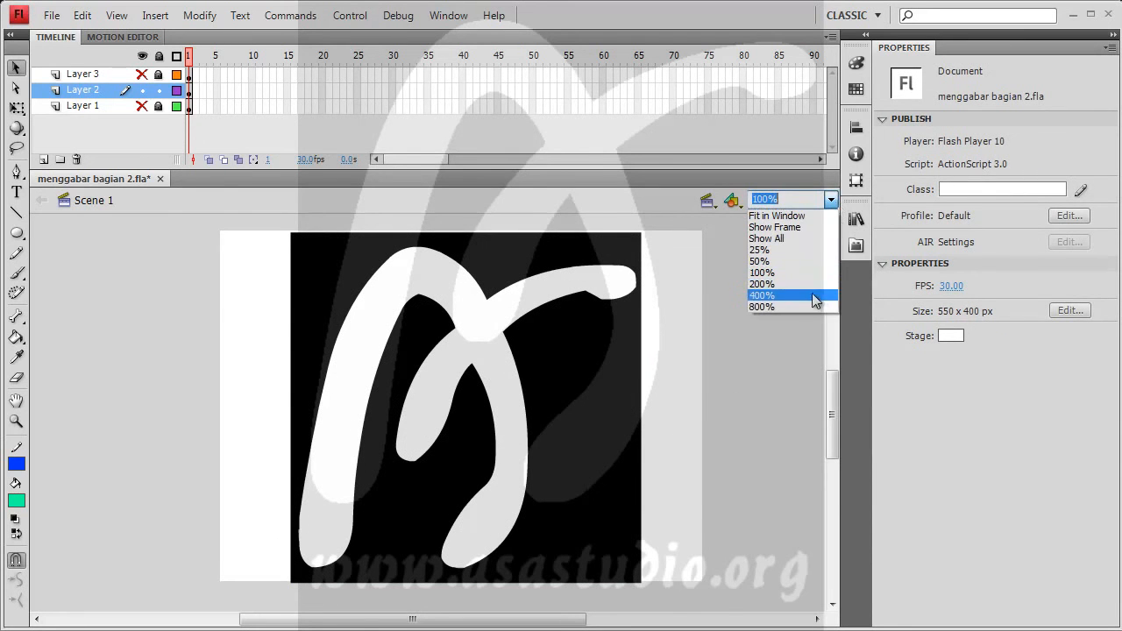
left_click(815, 307)
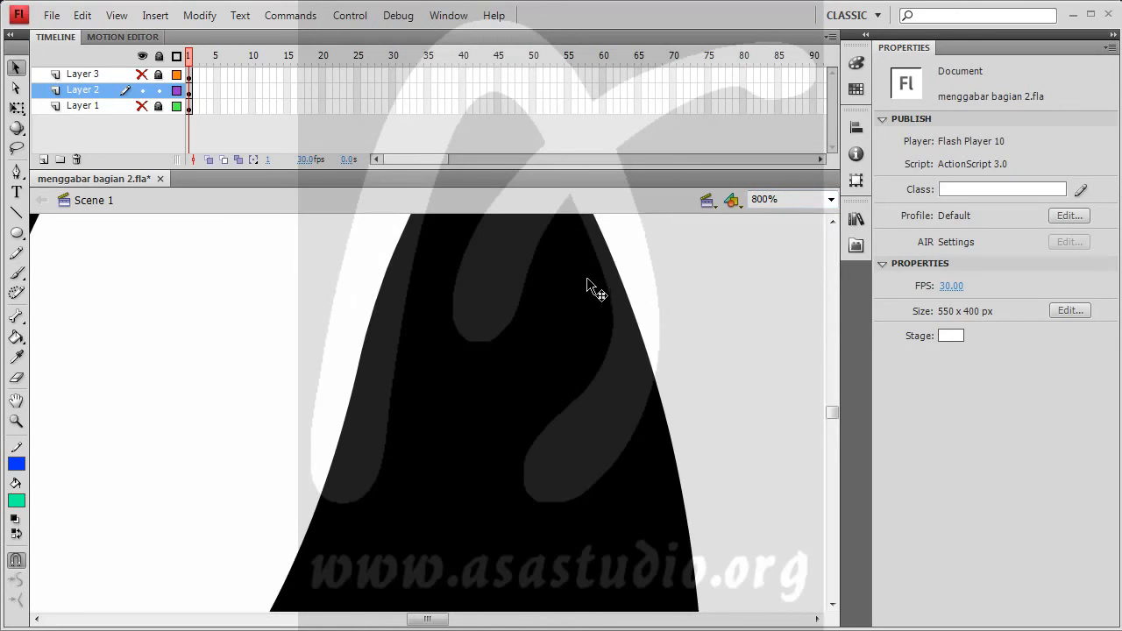
key("space")
left_click_drag(634, 257, 453, 506)
left_click_drag(593, 320, 531, 501)
left_click_drag(318, 396, 509, 441)
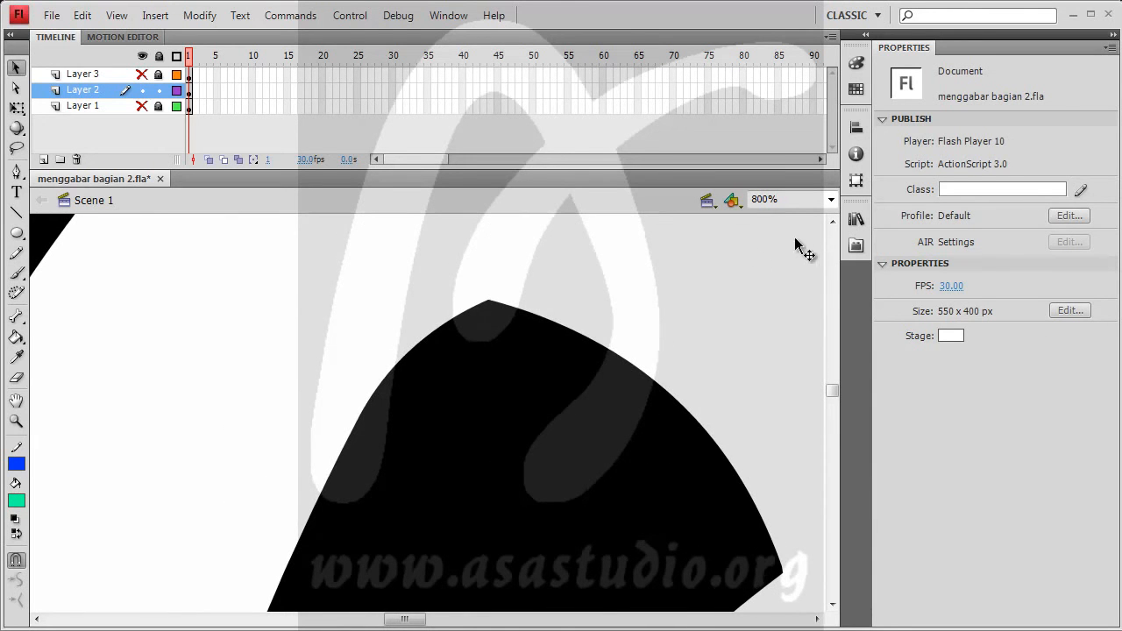
Undo the smooth trace of the thick logo bitmap and return the view to 100%
key("ctrl+a")
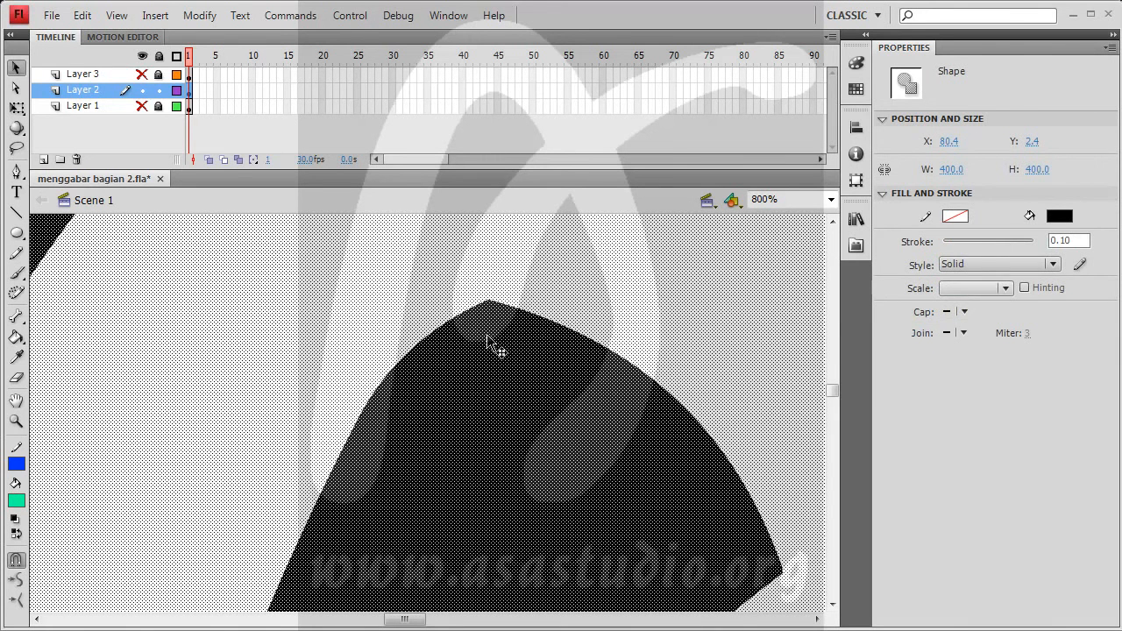
key("ctrl+z")
left_click(830, 199)
left_click(822, 273)
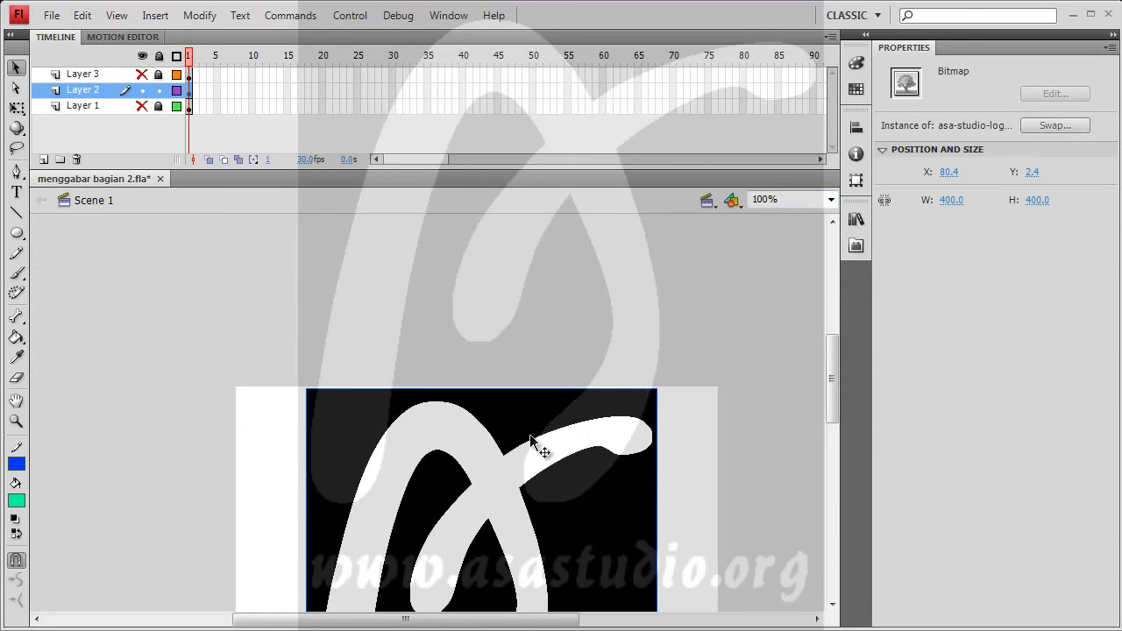
Apply Trace Bitmap to the thick logo with color threshold 80, minimum area 10 pixels, Smooth curve fit and Normal corner threshold
left_click(195, 15)
mouse_move(236, 112)
left_click(469, 128)
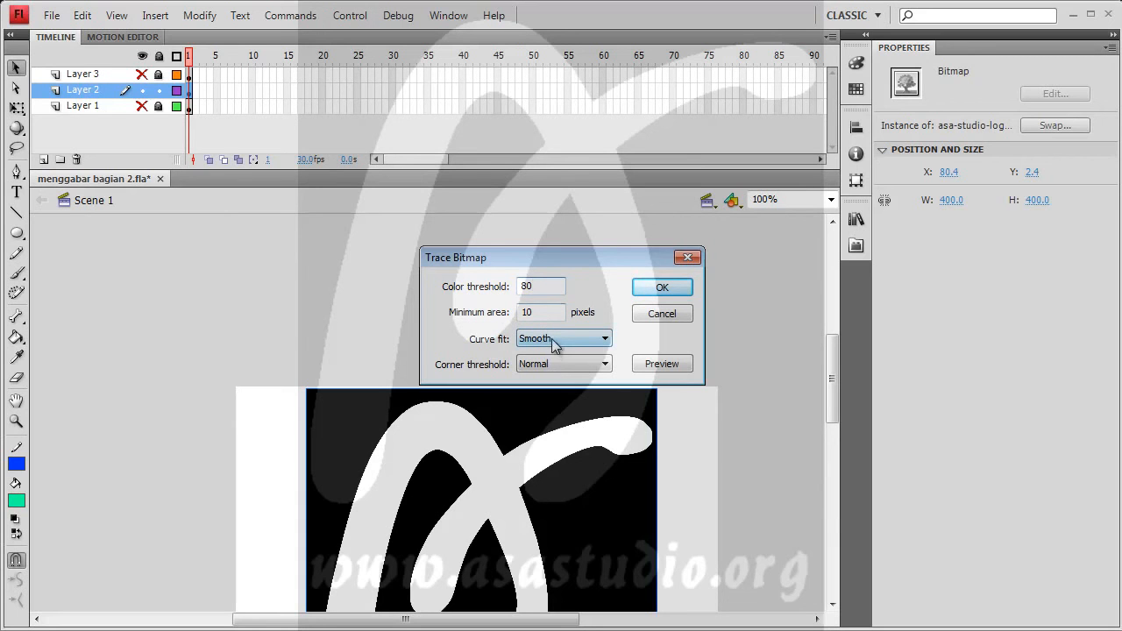
left_click(558, 364)
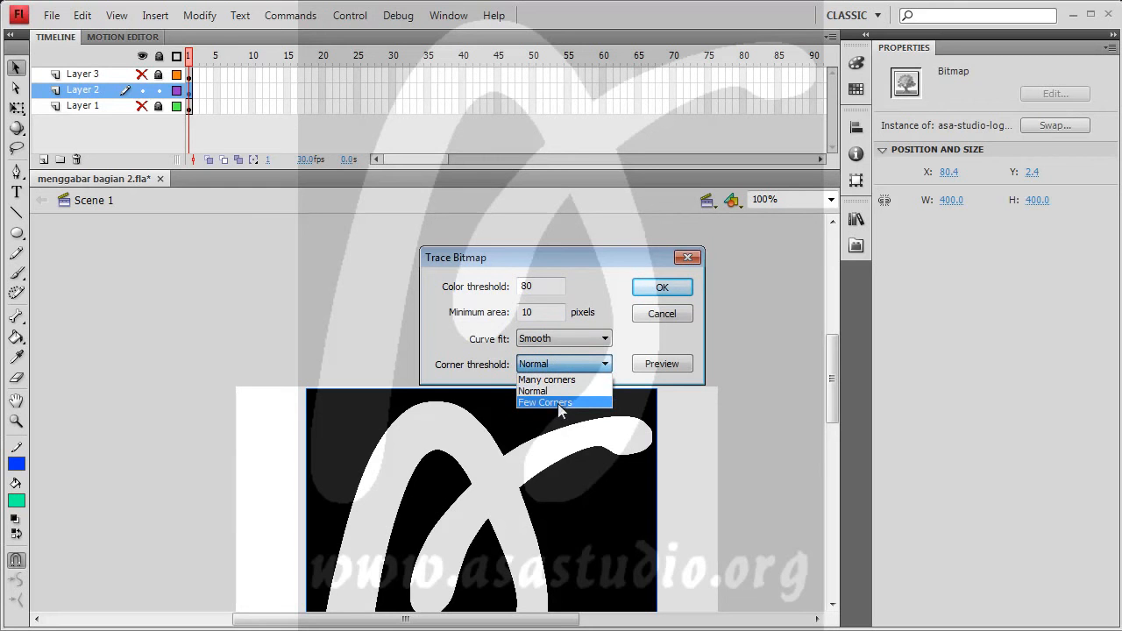
left_click(548, 390)
left_click(662, 288)
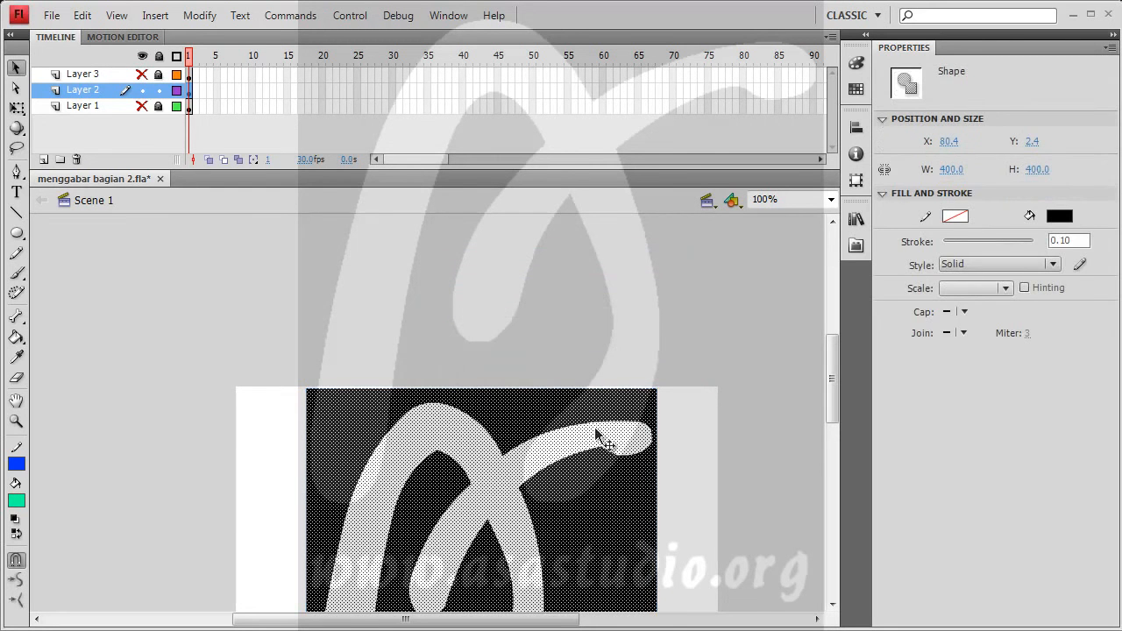
Deselect the traced shapes to view the whole logo, and undo this trace
left_click(688, 362)
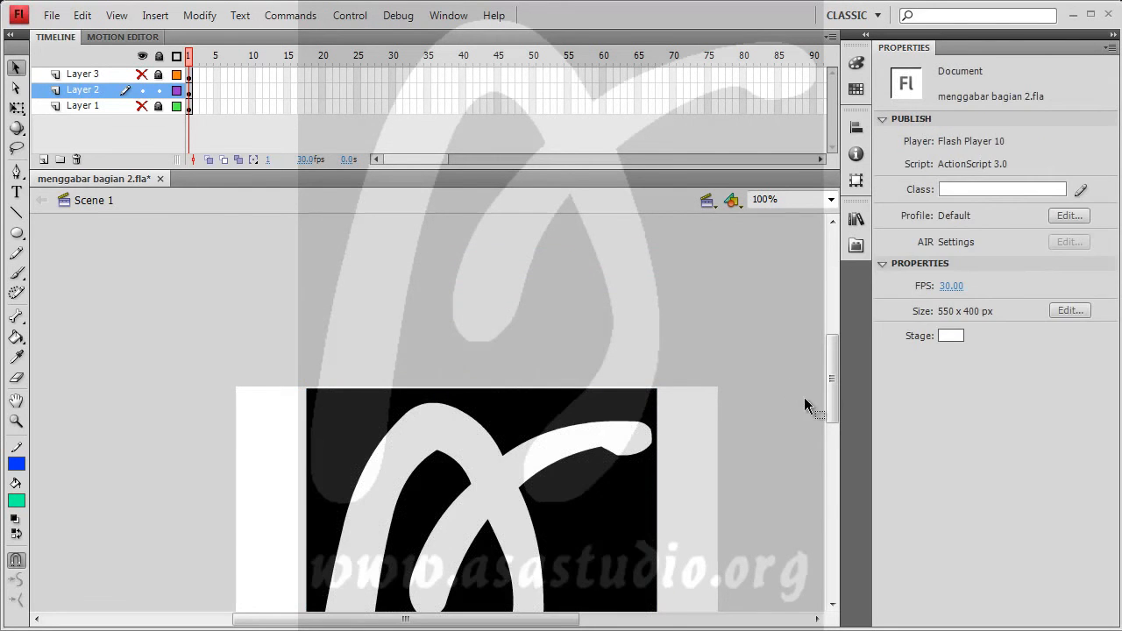
left_click_drag(831, 372, 834, 403)
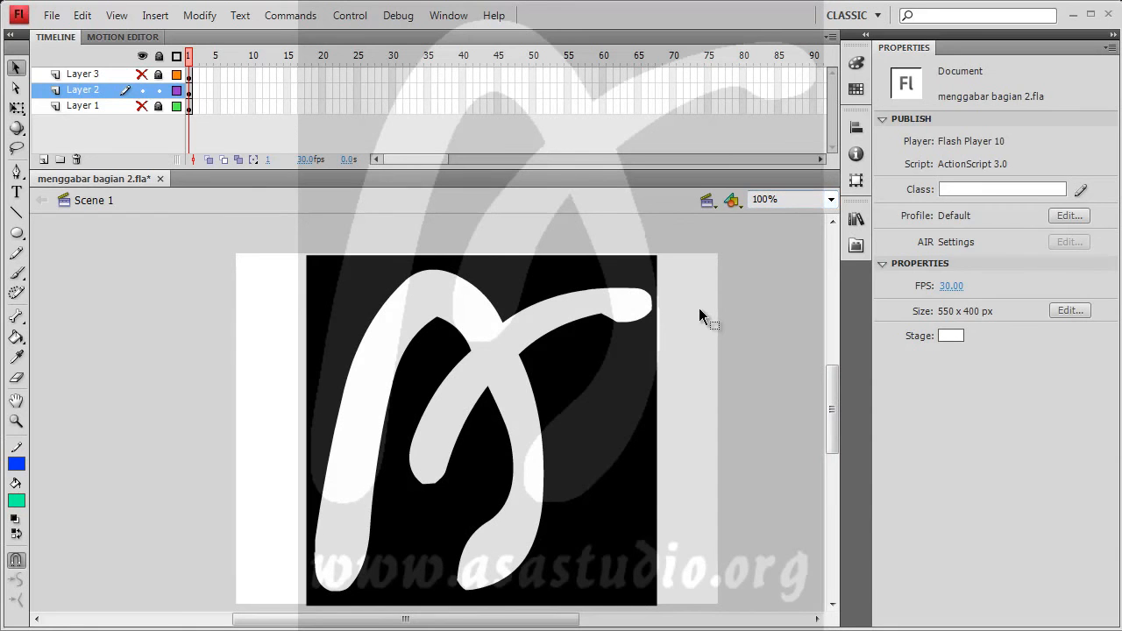
key("ctrl+a")
key("ctrl+z")
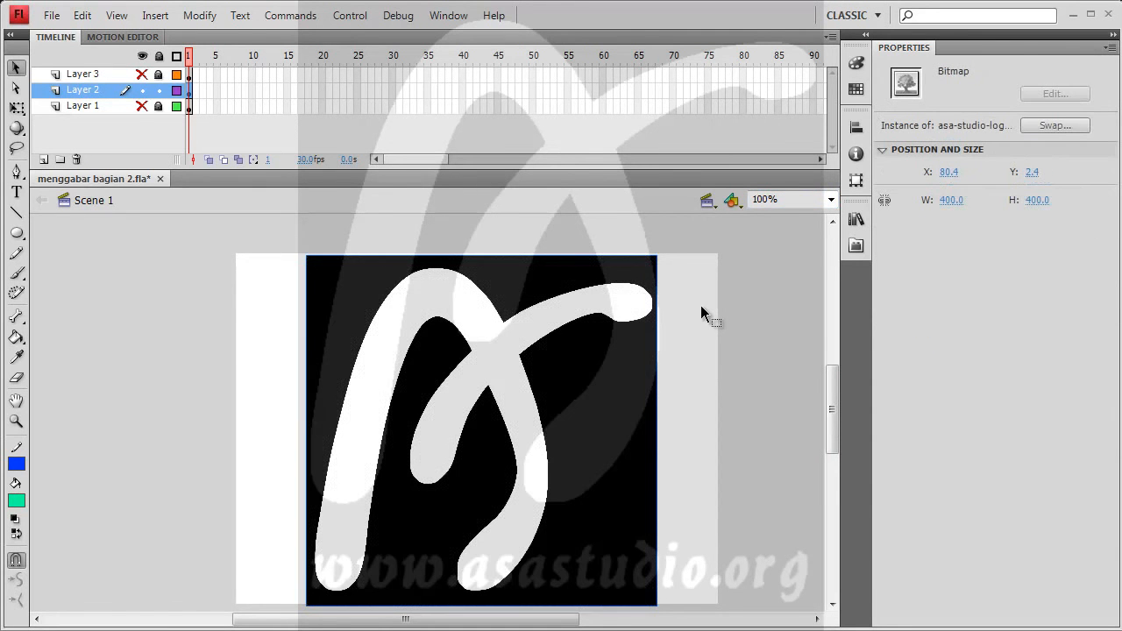
Trace the thick logo bitmap with minimum area 1 pixel, color threshold 80, Smooth curve fit and Normal corner threshold
left_click(196, 18)
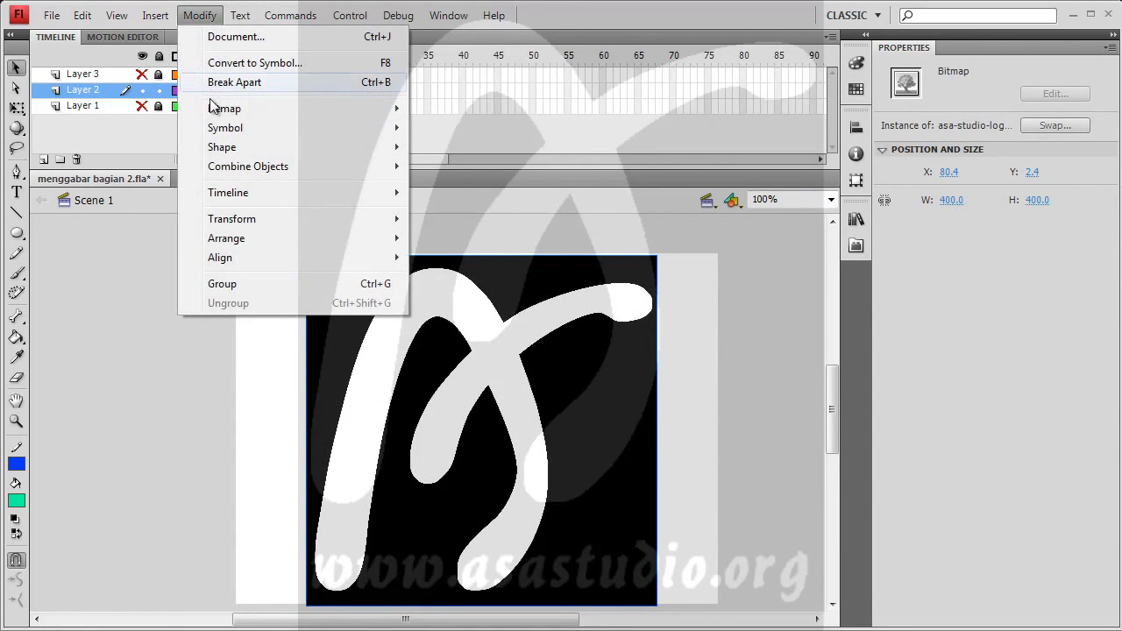
mouse_move(217, 118)
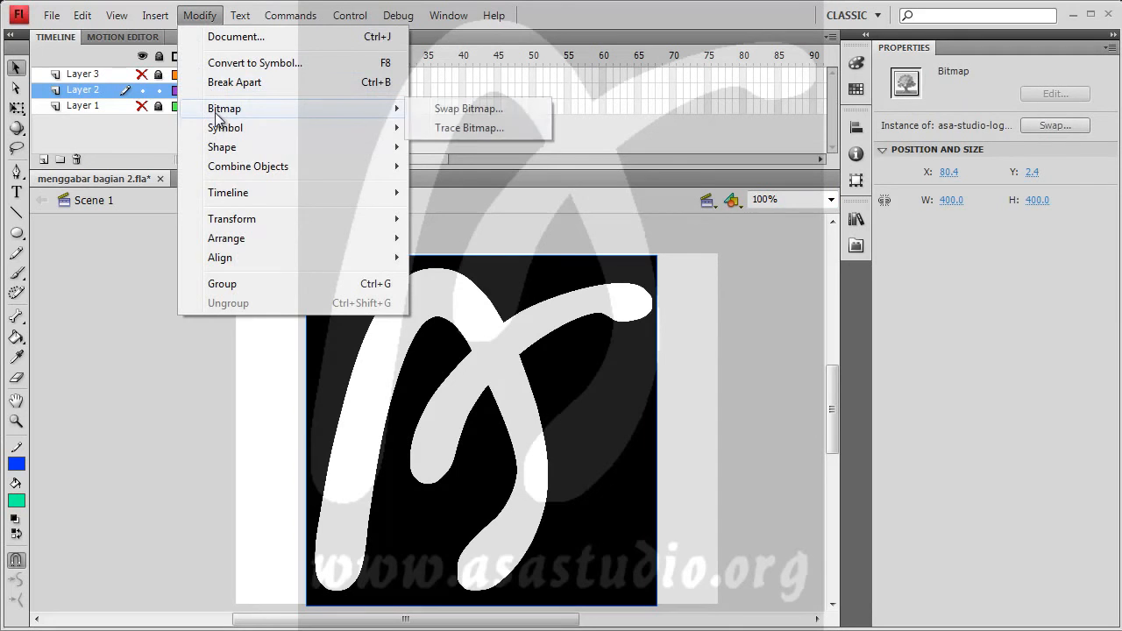
left_click(467, 128)
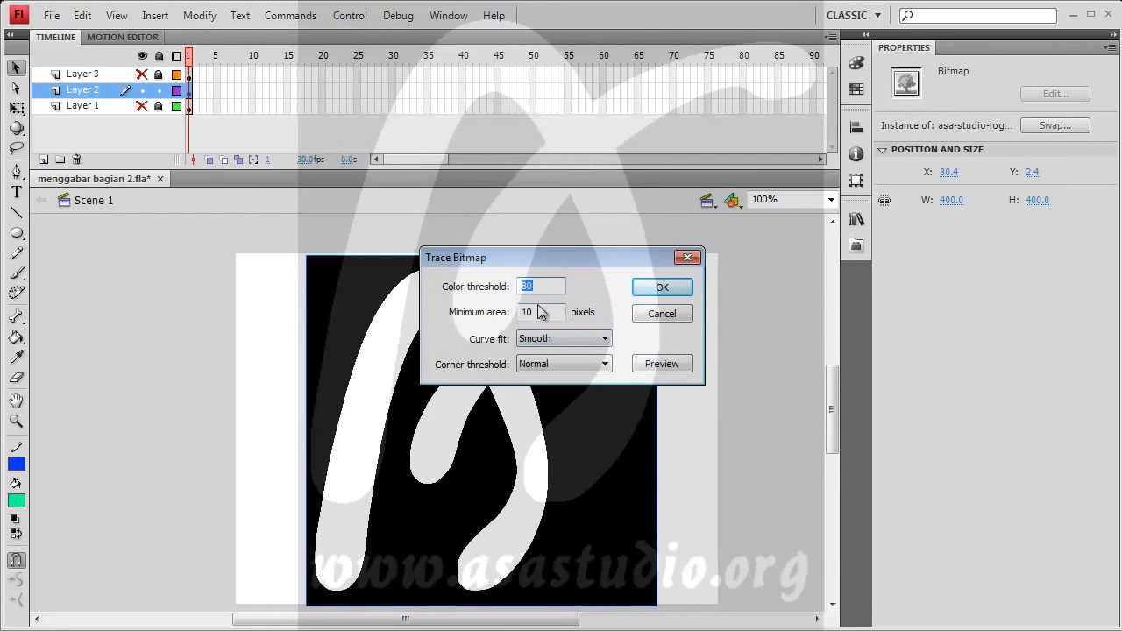
key("Tab")
left_click(666, 291)
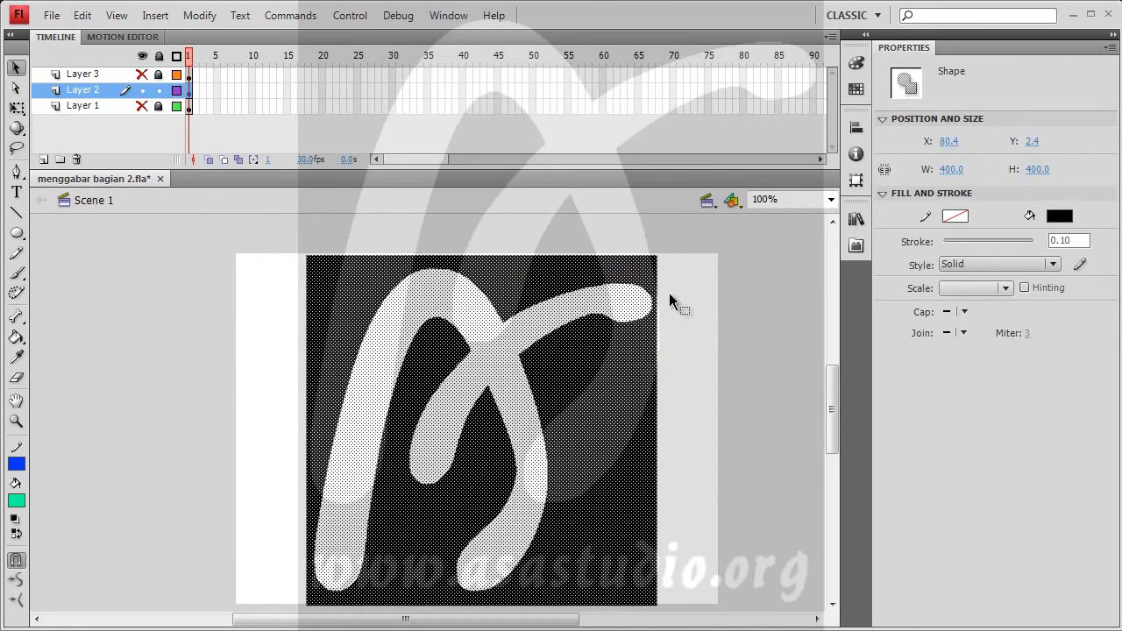
Deselect the traced shapes and examine the edges around the logo's lower inner opening at 800% zoom
left_click(677, 322)
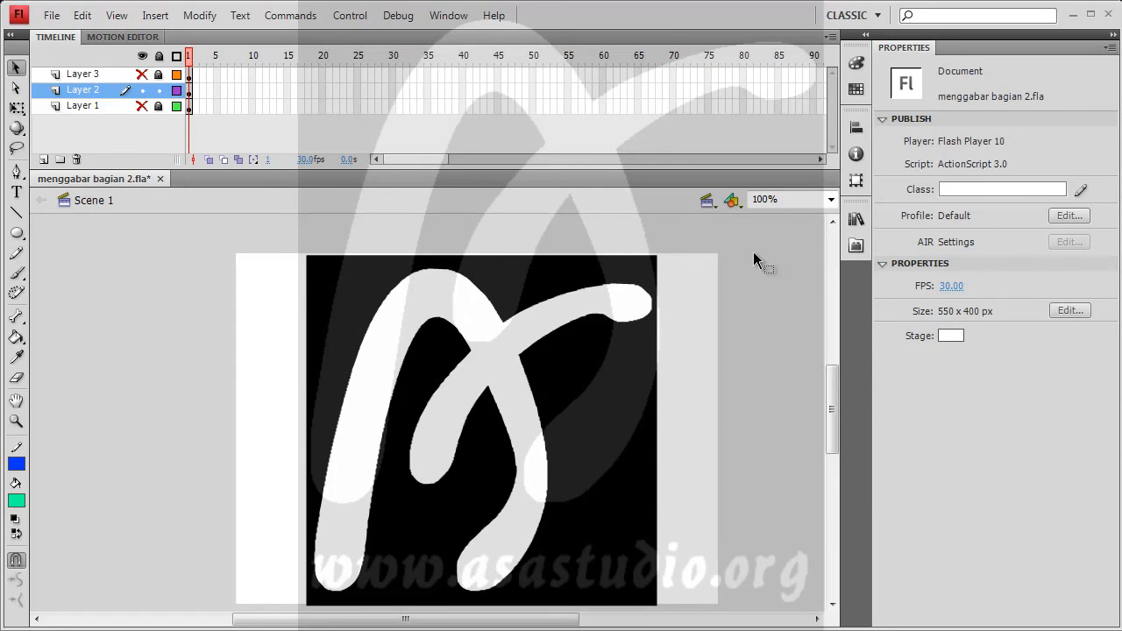
left_click(826, 203)
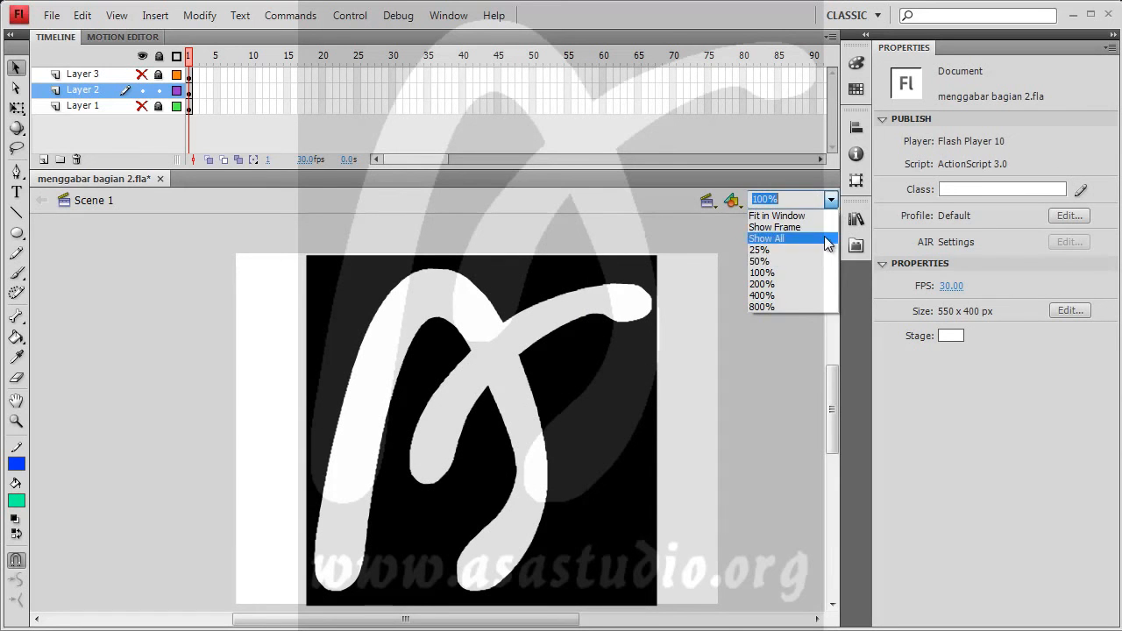
left_click(812, 304)
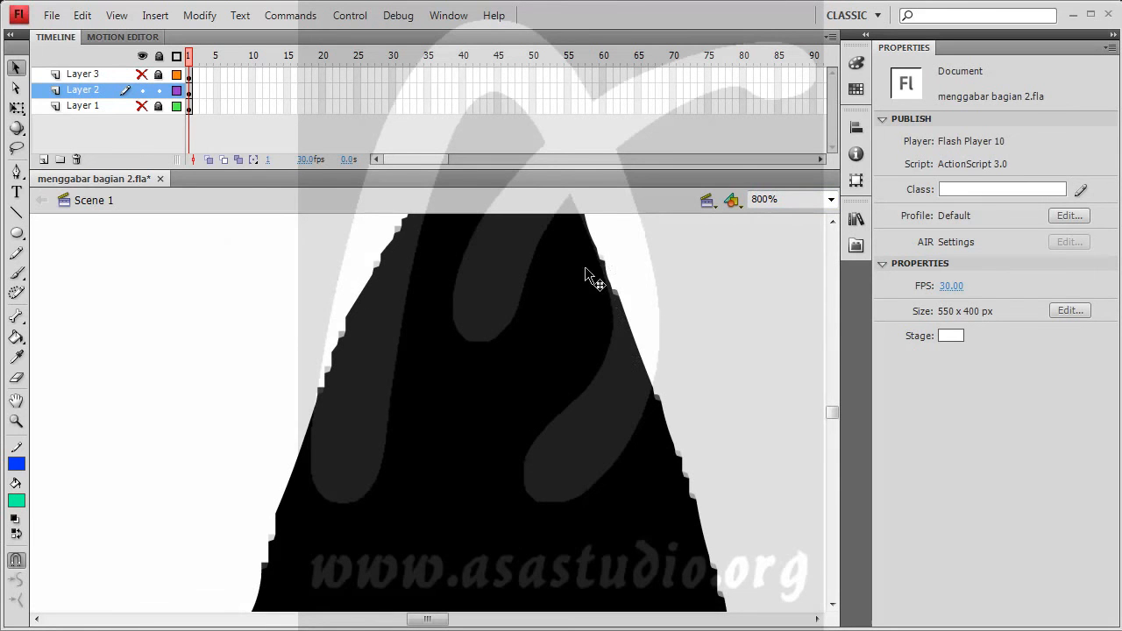
left_click_drag(619, 280, 485, 433)
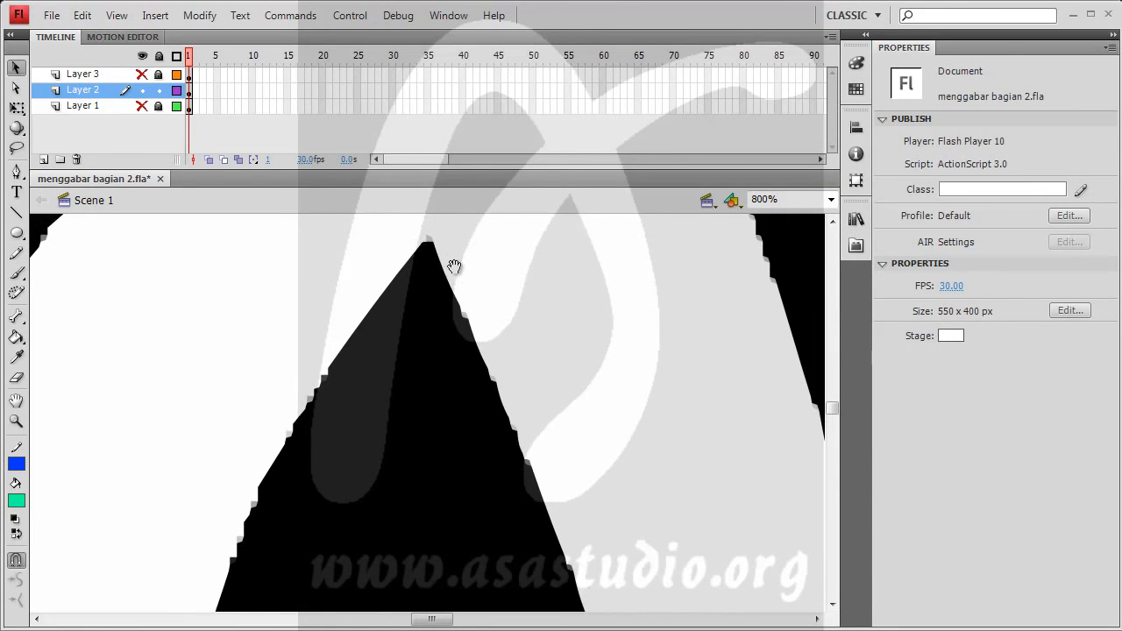
Return the view to 100% and undo the trace made with the 1 pixel minimum area
left_click(831, 204)
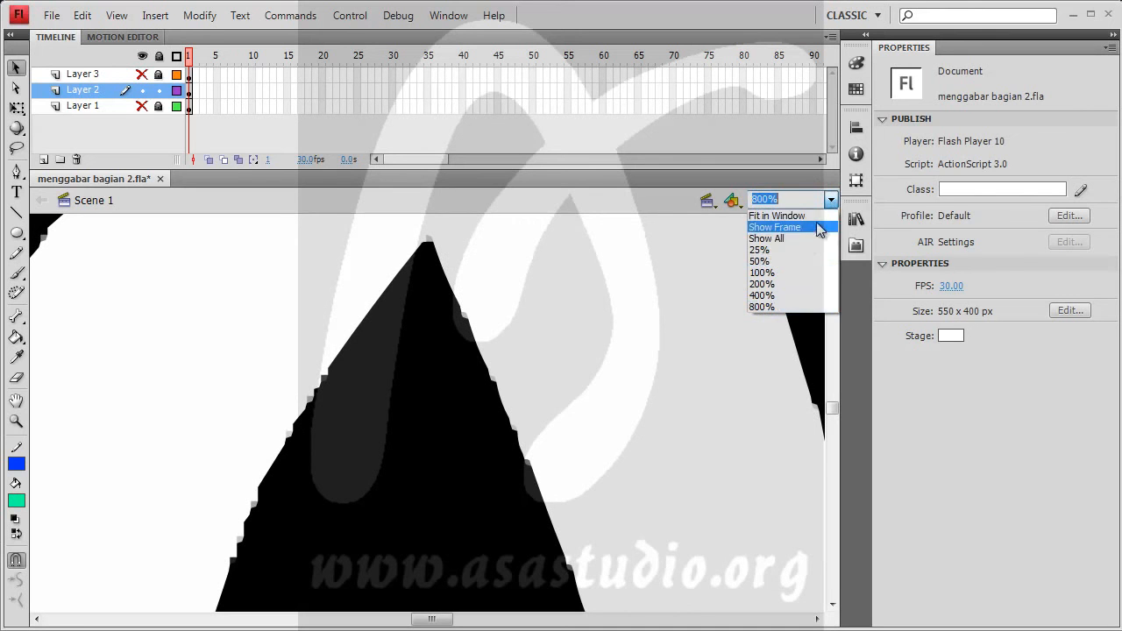
left_click(800, 264)
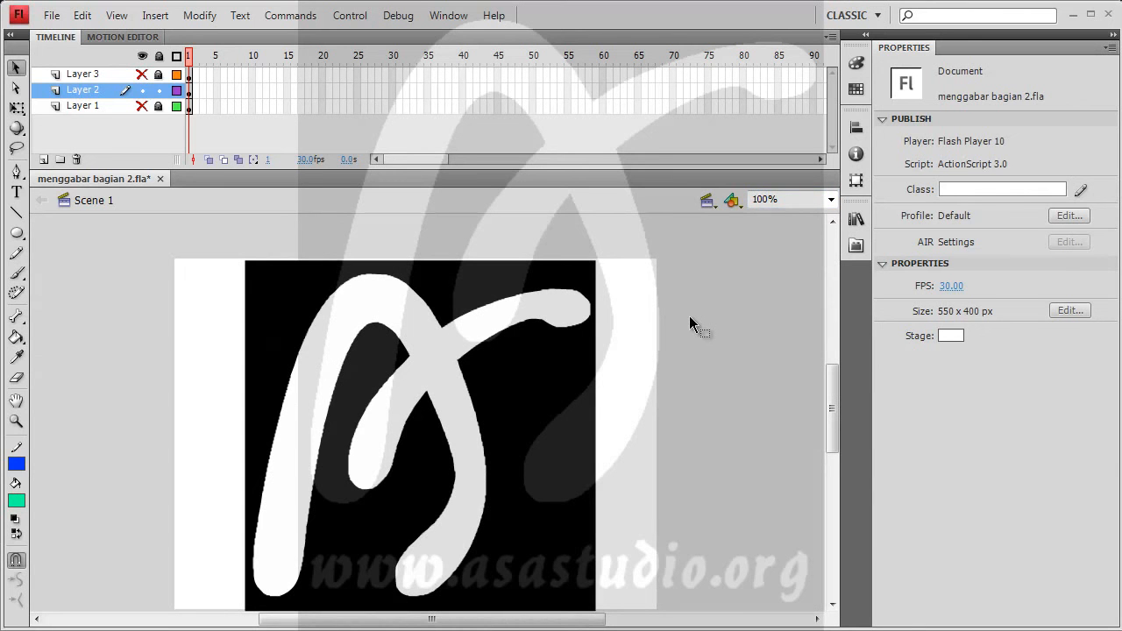
key("ctrl+a")
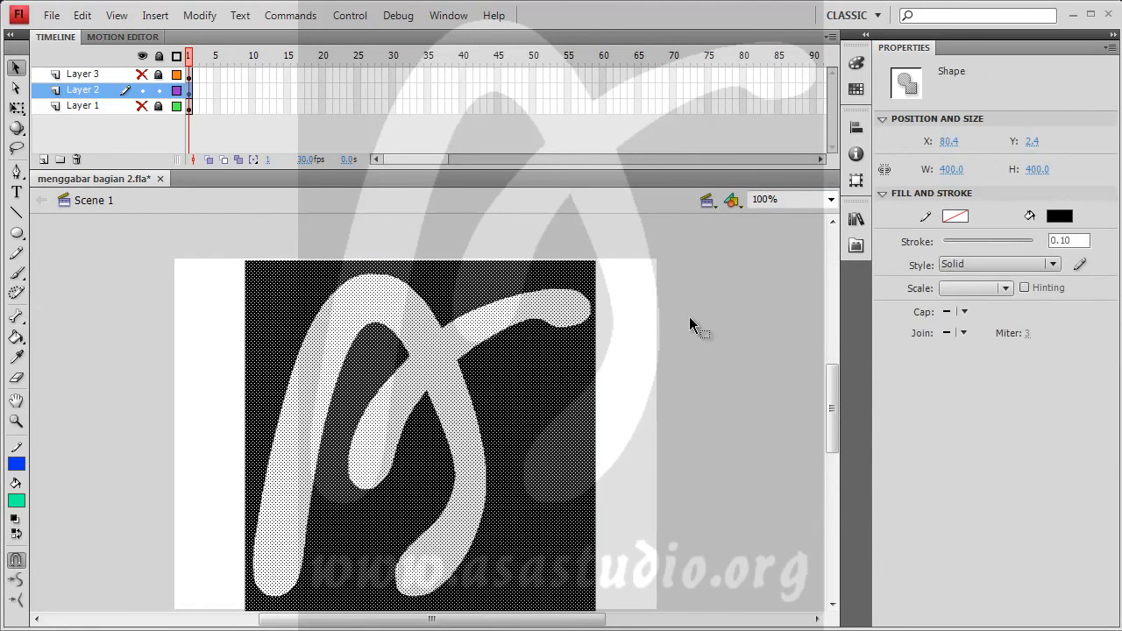
key("ctrl+z")
Trace the thick logo bitmap with color threshold 80, minimum area 6 pixels, Very Tight curve fit and Normal corner threshold
left_click(675, 325)
left_click(465, 340)
left_click(200, 15)
mouse_move(225, 109)
left_click(470, 127)
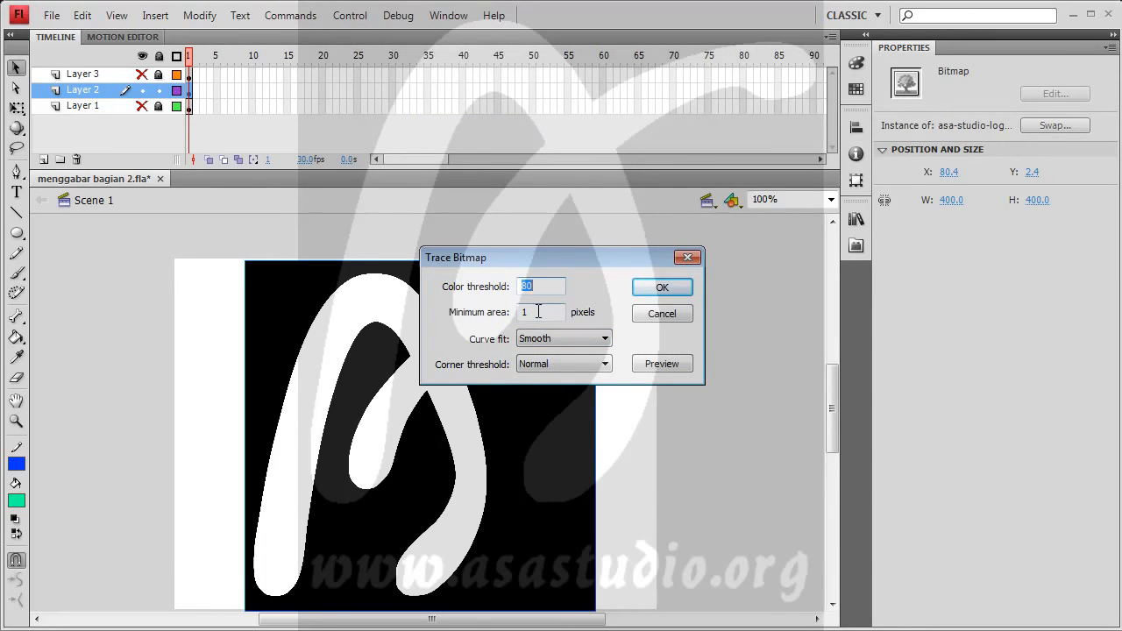
left_click(563, 338)
left_click(580, 367)
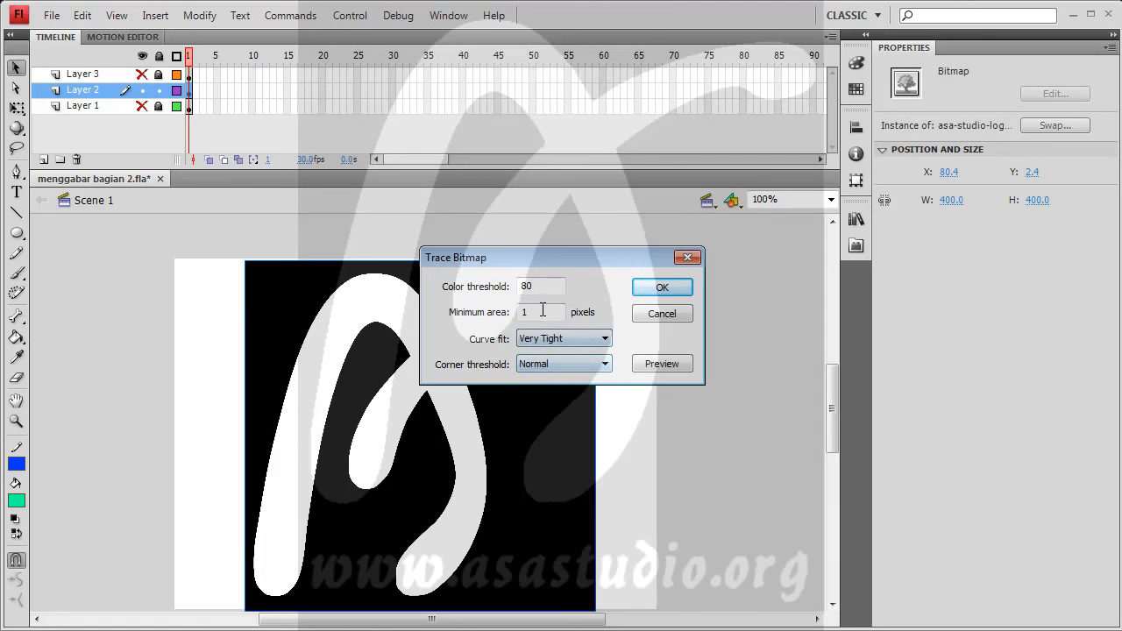
type("6")
left_click(669, 288)
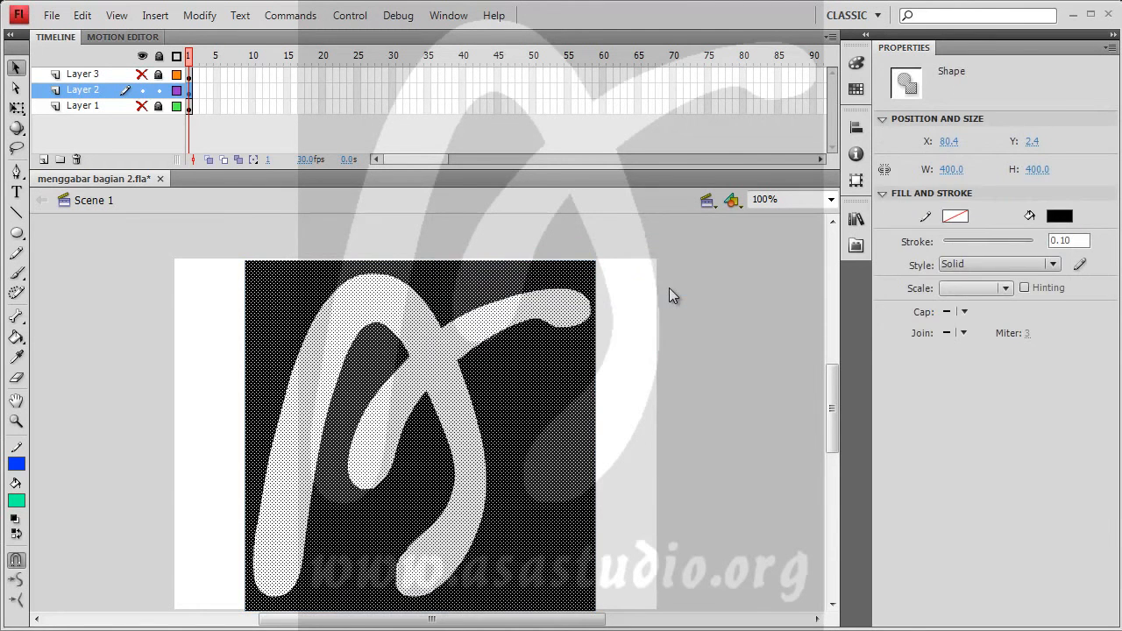
Select the traced white logo shape and examine the curves and corners around its inner openings at 800% zoom
left_click(653, 427)
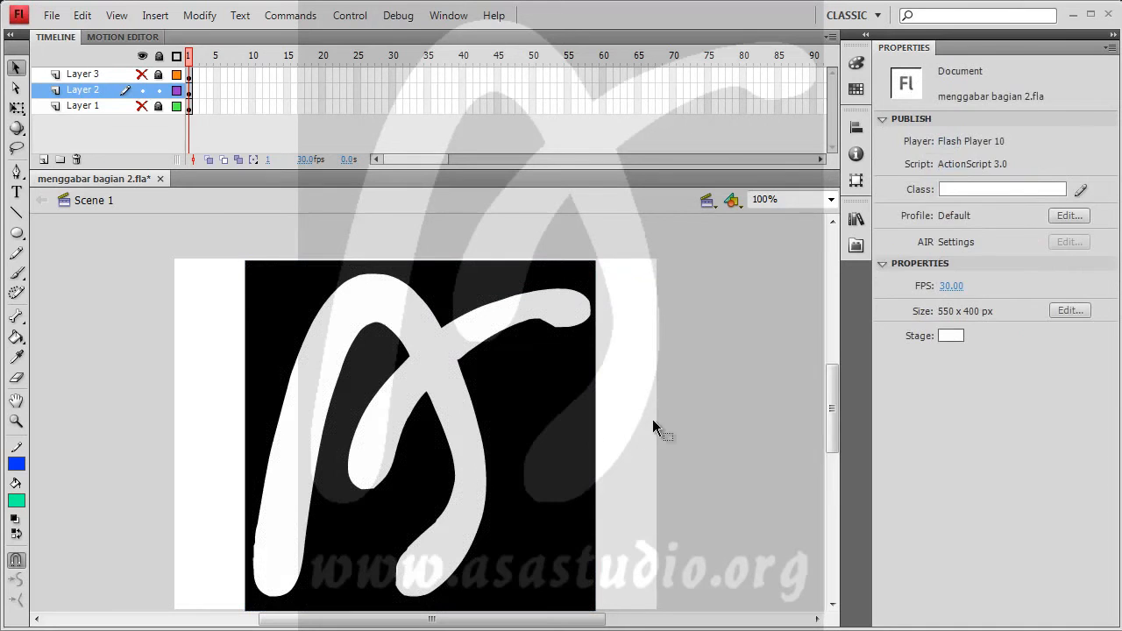
left_click(422, 367)
left_click(831, 200)
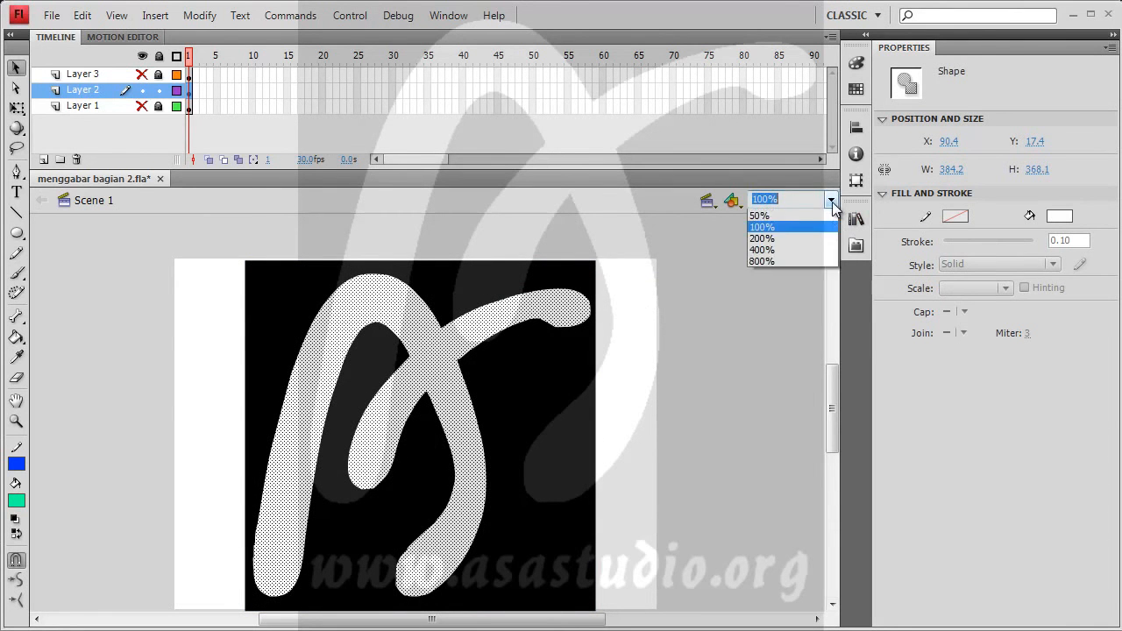
left_click(824, 308)
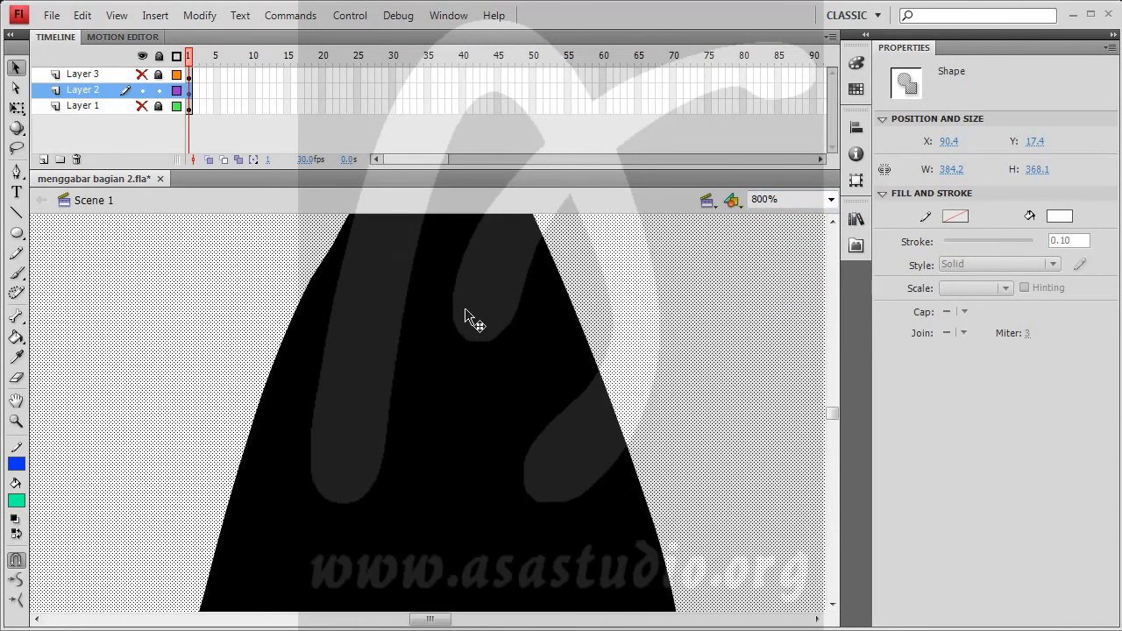
scroll(469, 301, "up", 10)
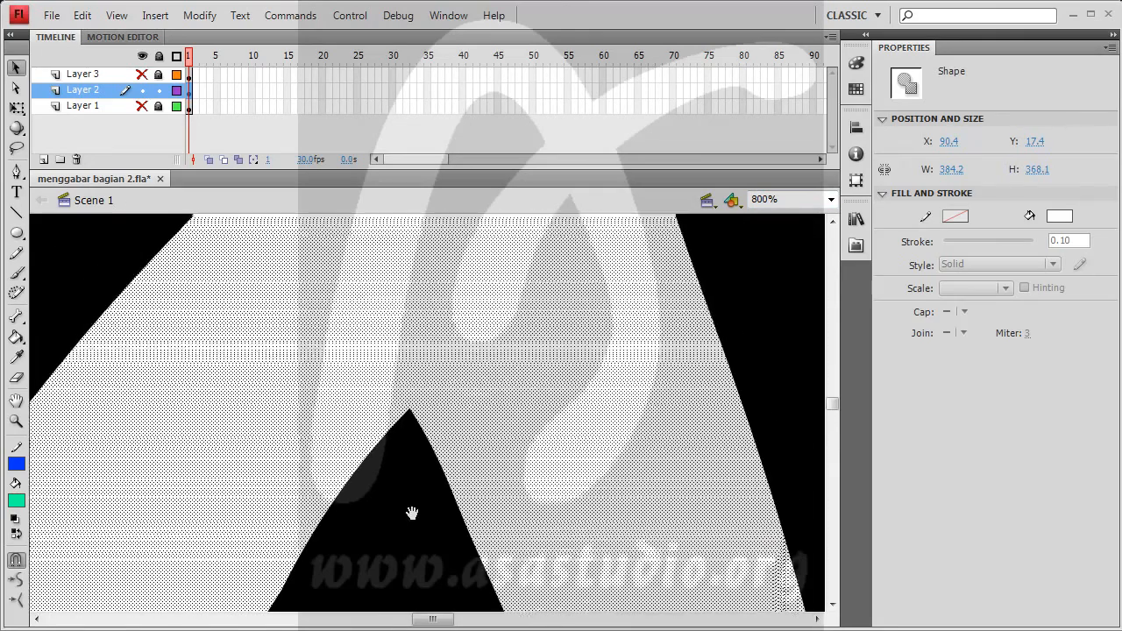
left_click_drag(563, 333, 429, 520)
left_click_drag(649, 372, 723, 442)
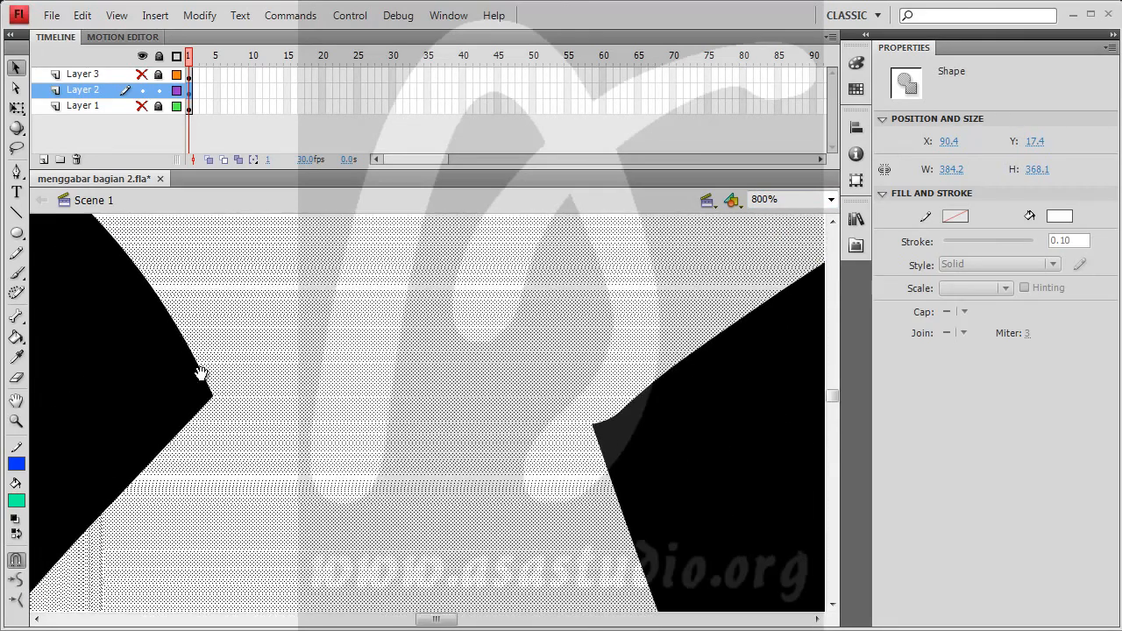
left_click_drag(204, 372, 566, 466)
left_click_drag(517, 438, 520, 508)
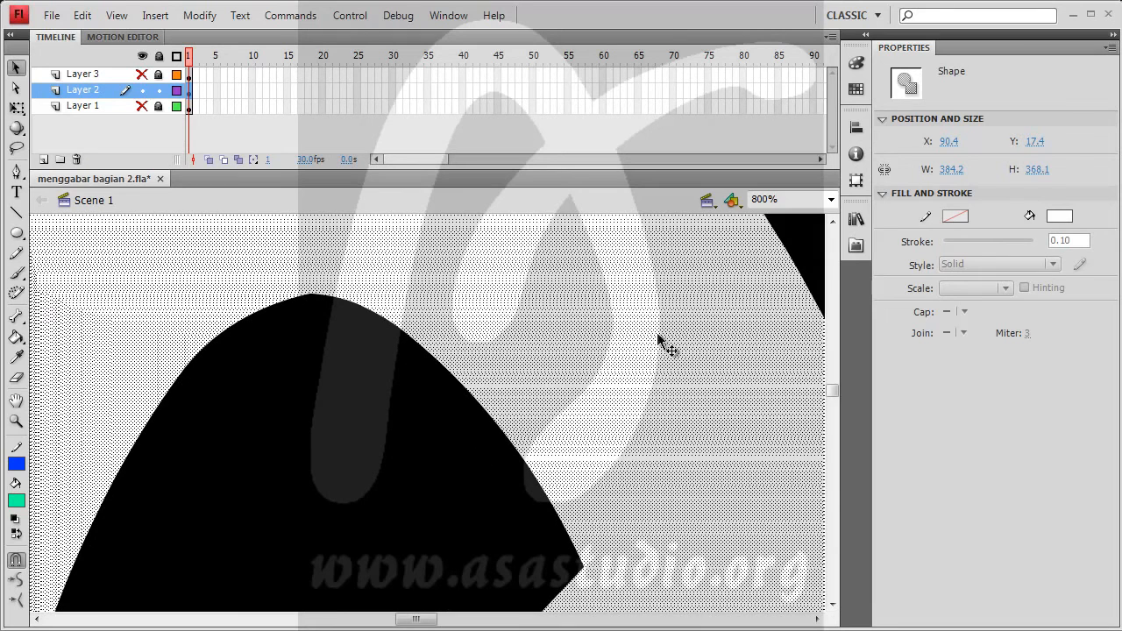
Place a copy of the thick logo bitmap from the library beside the traced logo, at about X 495.3, Y 2.4
left_click(828, 201)
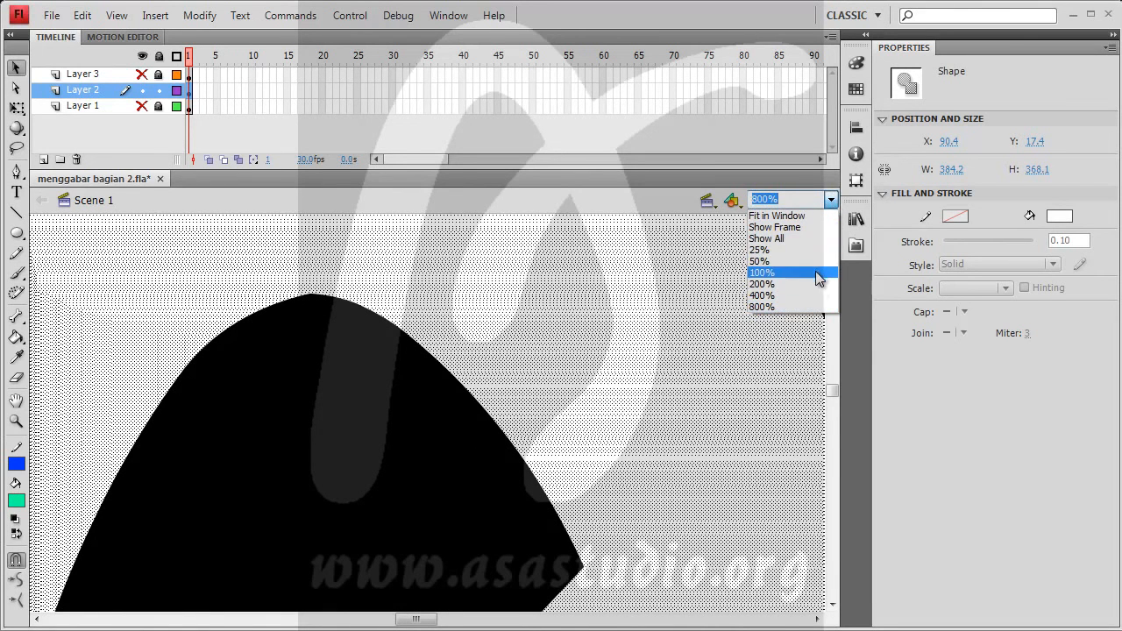
left_click(816, 282)
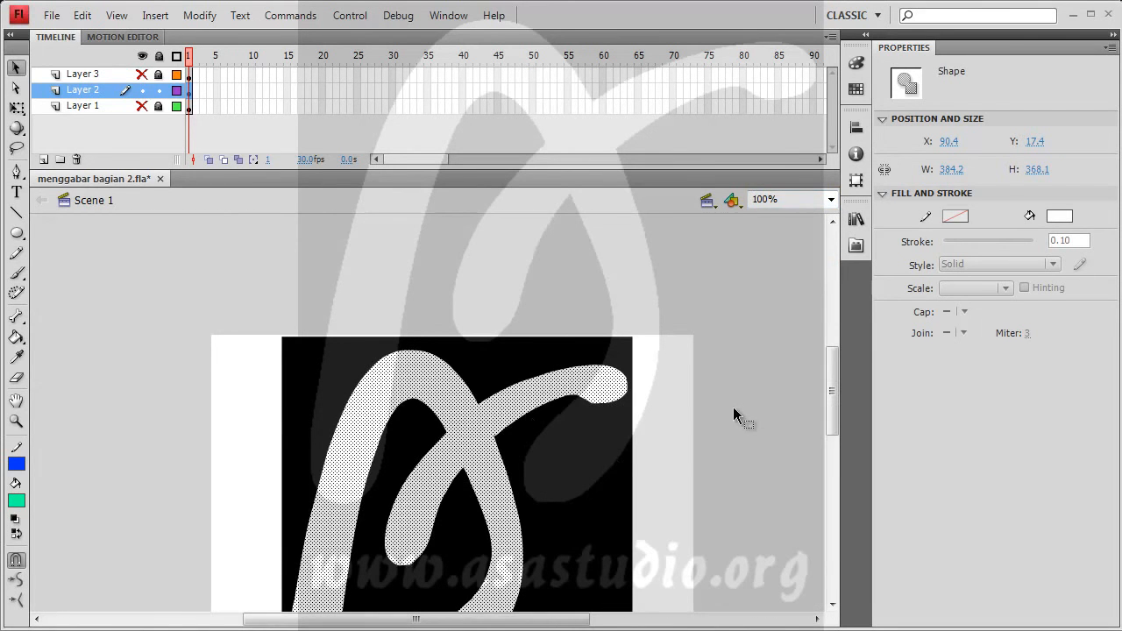
left_click_drag(834, 381, 833, 400)
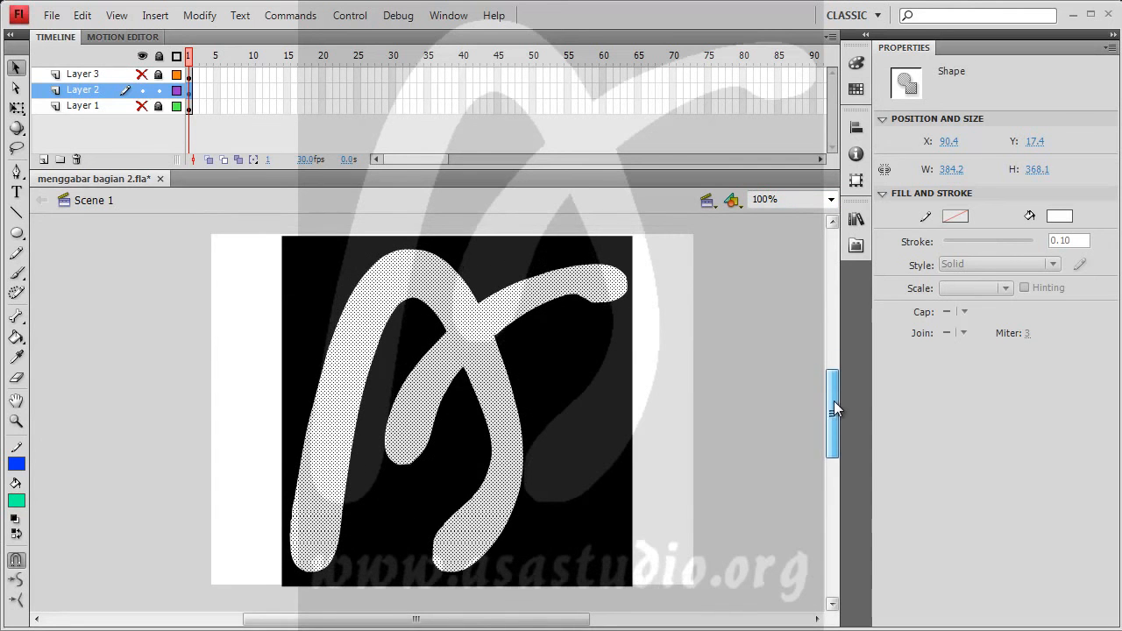
left_click_drag(493, 619, 575, 619)
left_click(856, 128)
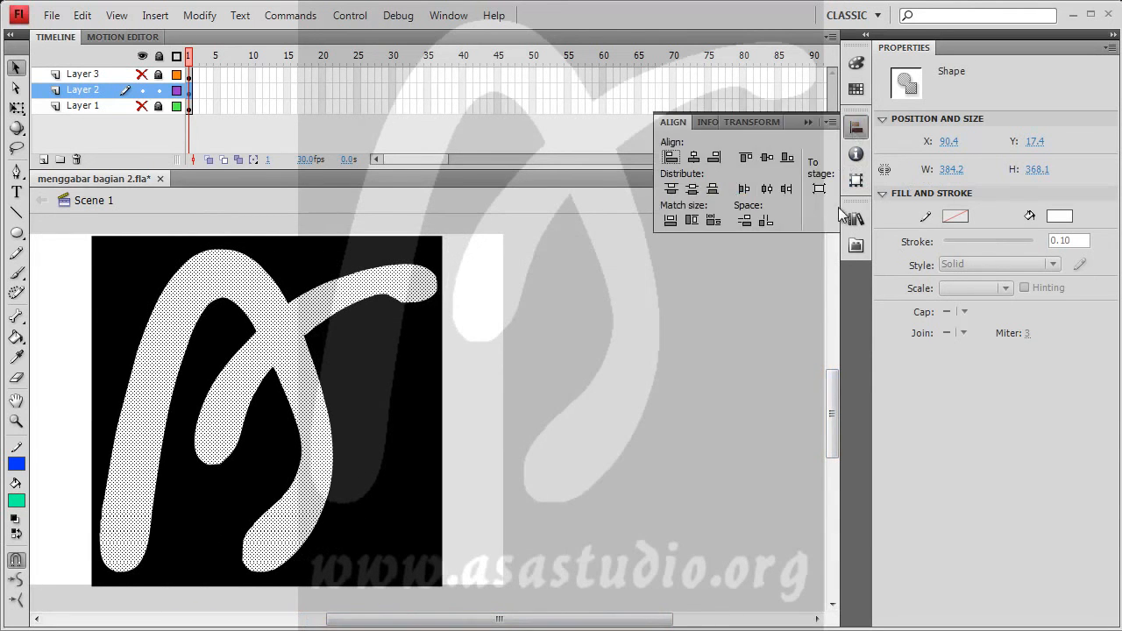
left_click(856, 220)
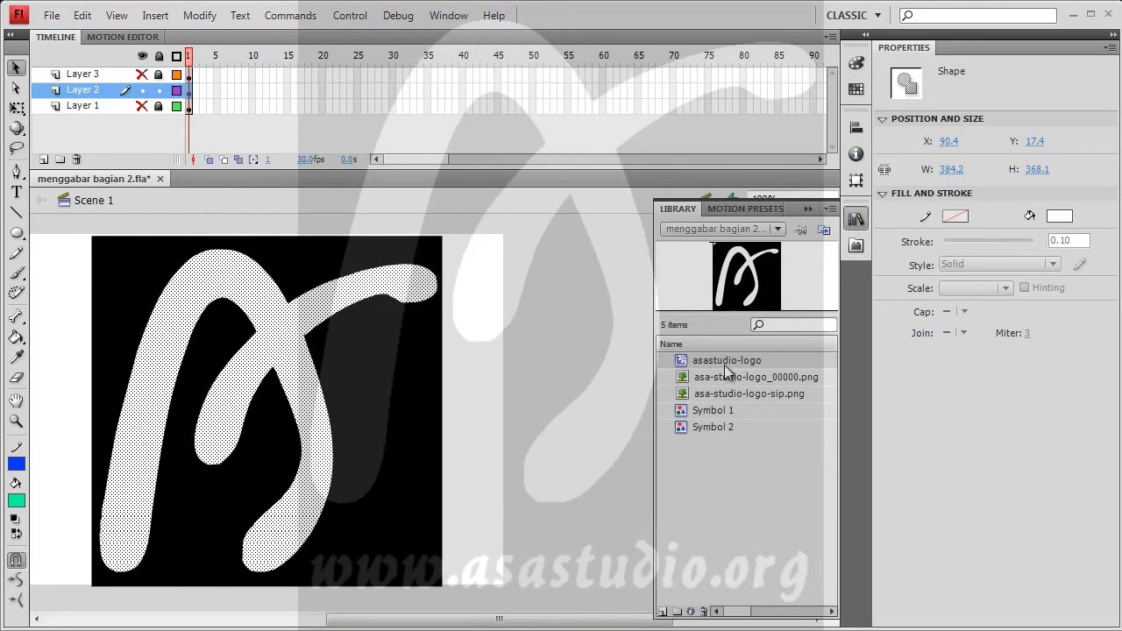
left_click_drag(750, 401, 570, 408)
left_click_drag(550, 338, 607, 343)
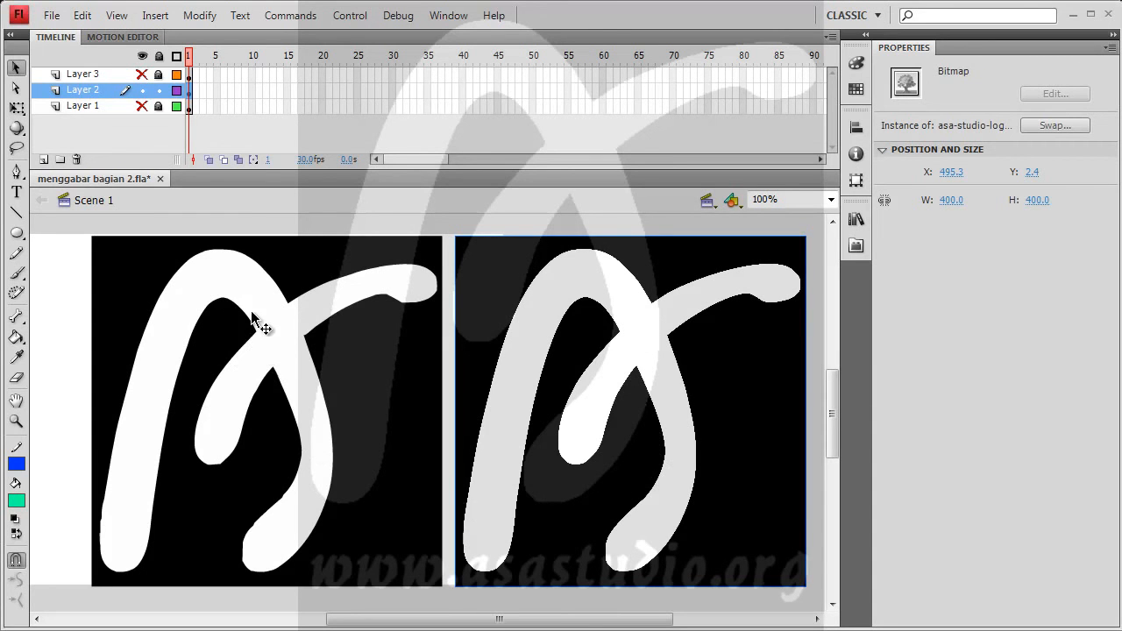
Compare the edges of the original logo bitmap with the traced logo at 800% and 200% zoom, finishing at 100%
left_click(830, 200)
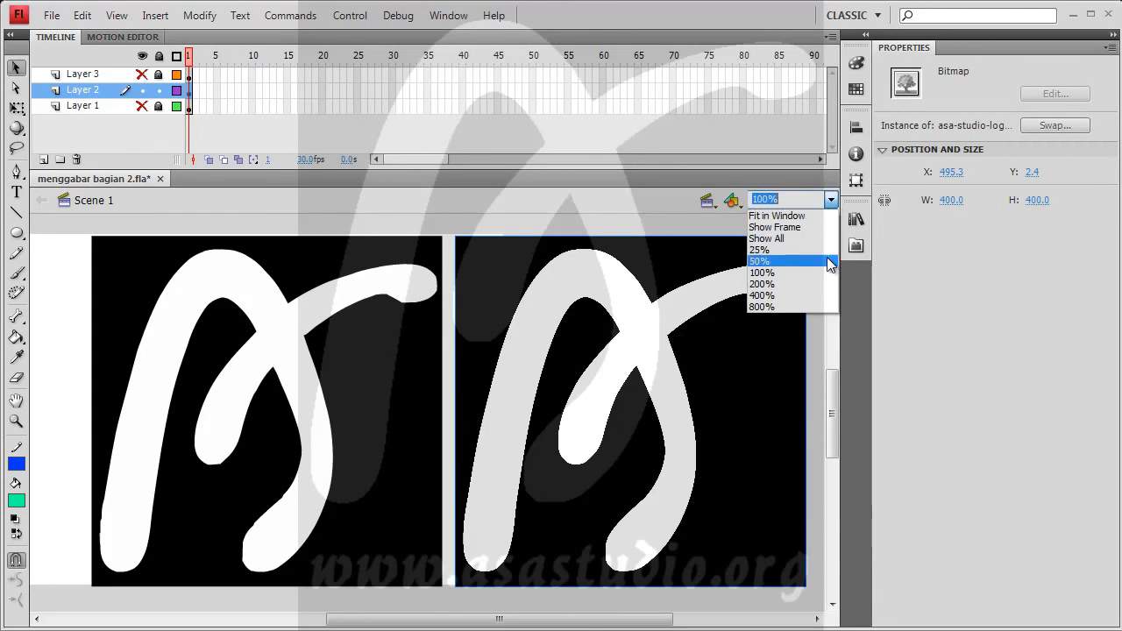
left_click(823, 300)
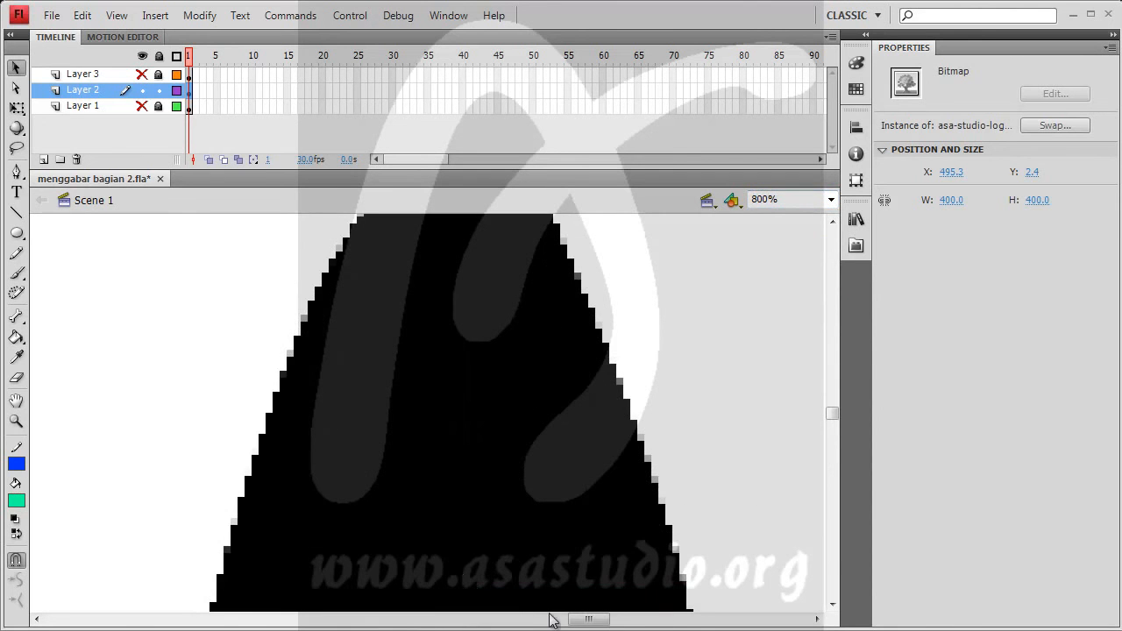
left_click_drag(583, 619, 558, 619)
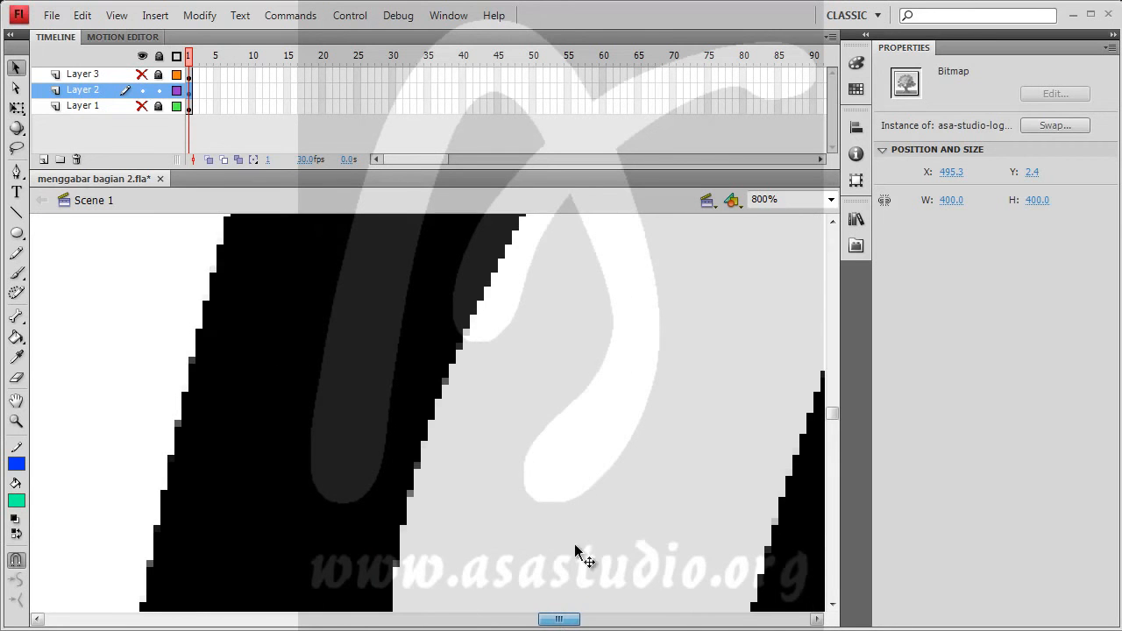
left_click(830, 200)
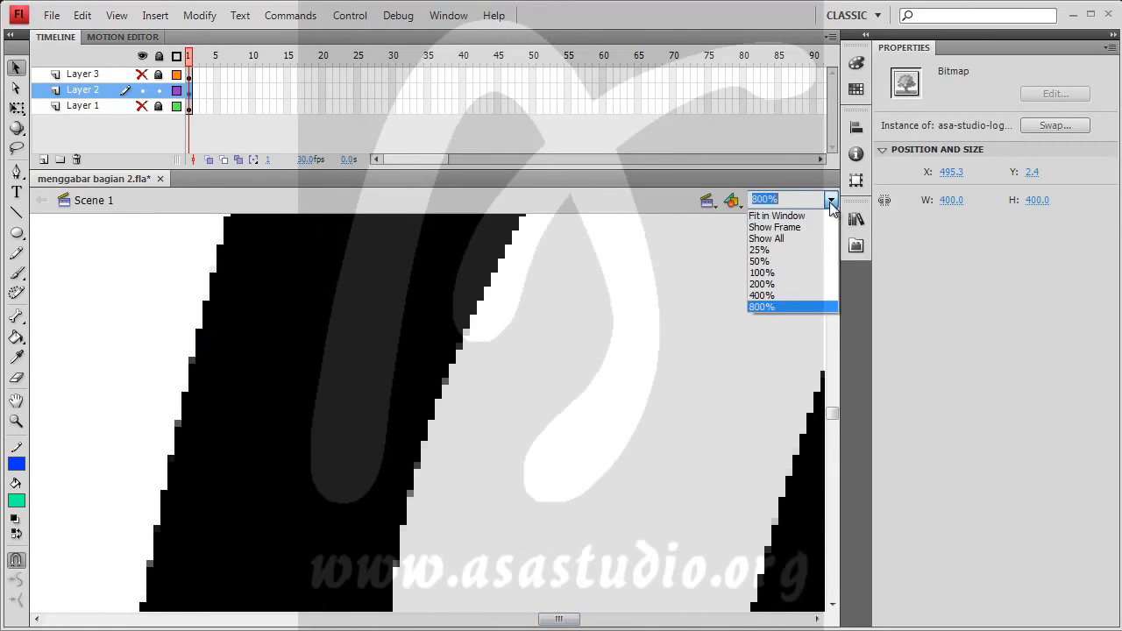
left_click(823, 284)
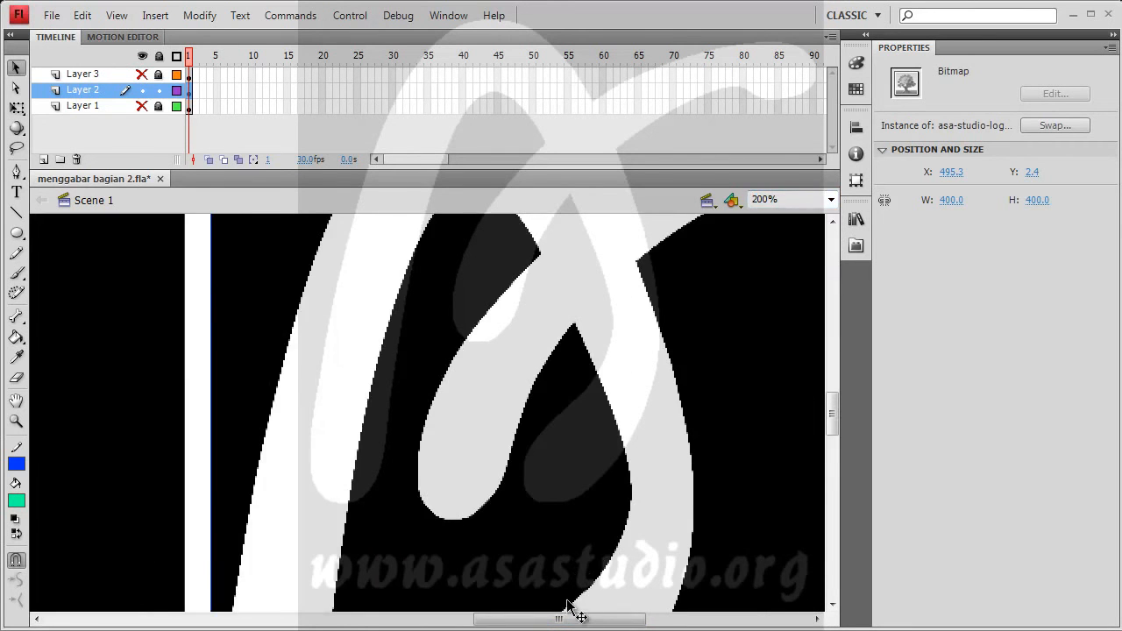
left_click_drag(571, 619, 496, 620)
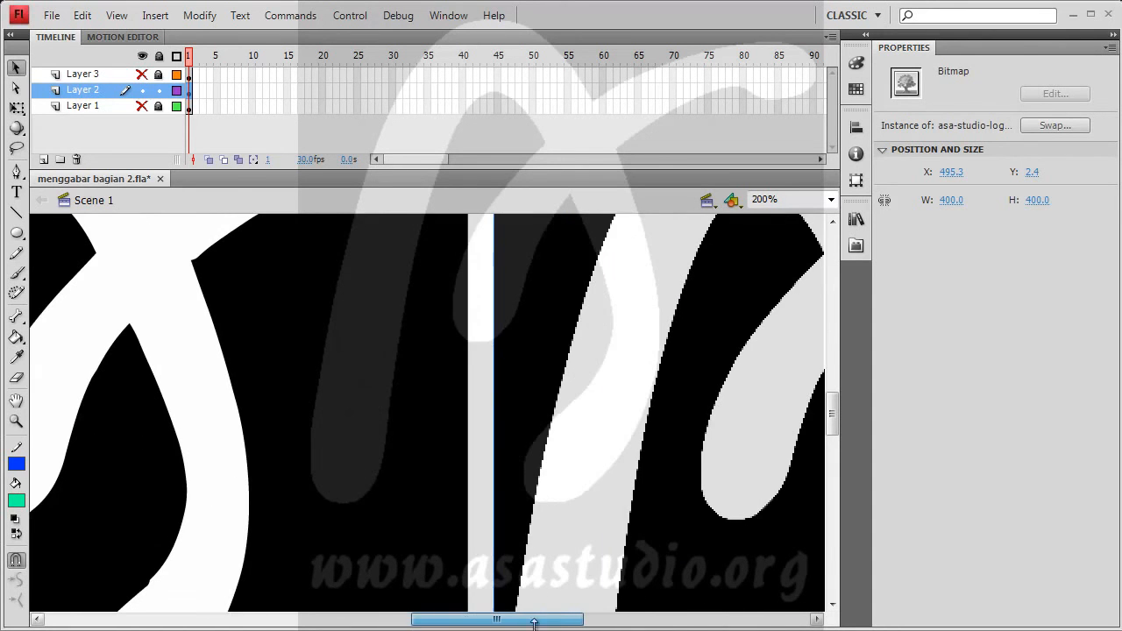
left_click(832, 203)
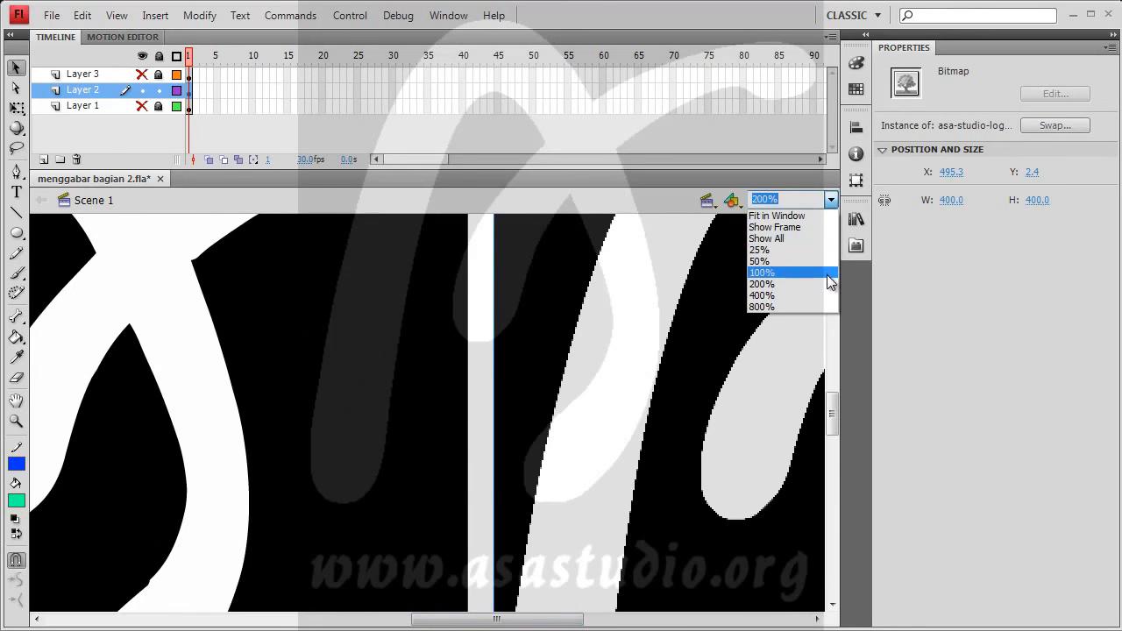
left_click(764, 273)
left_click_drag(496, 620, 509, 620)
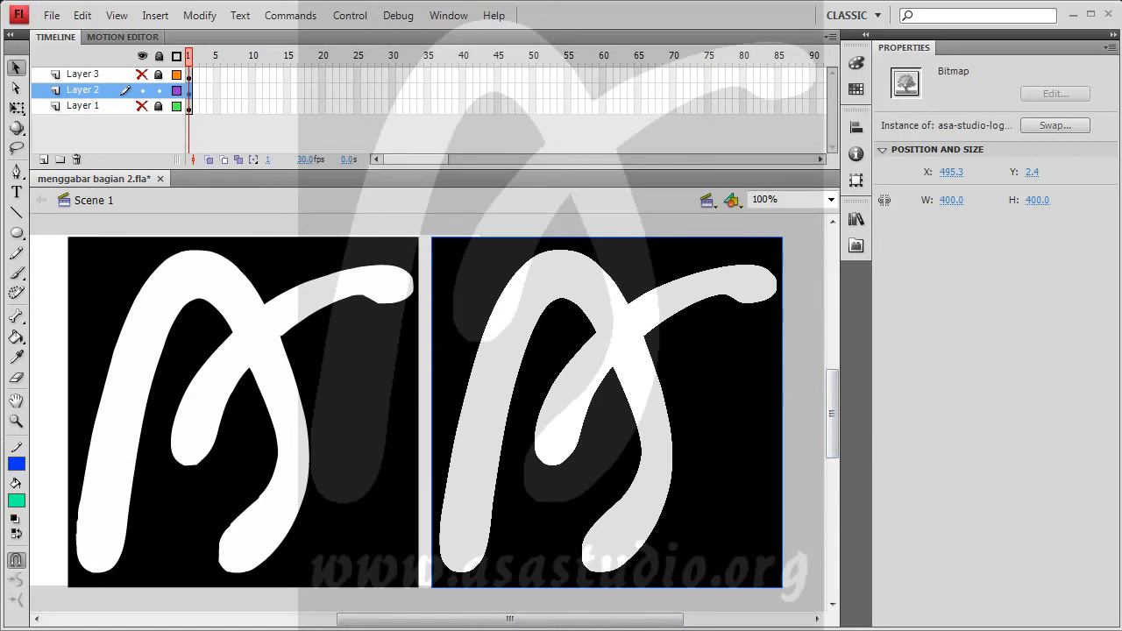
left_click(52, 14)
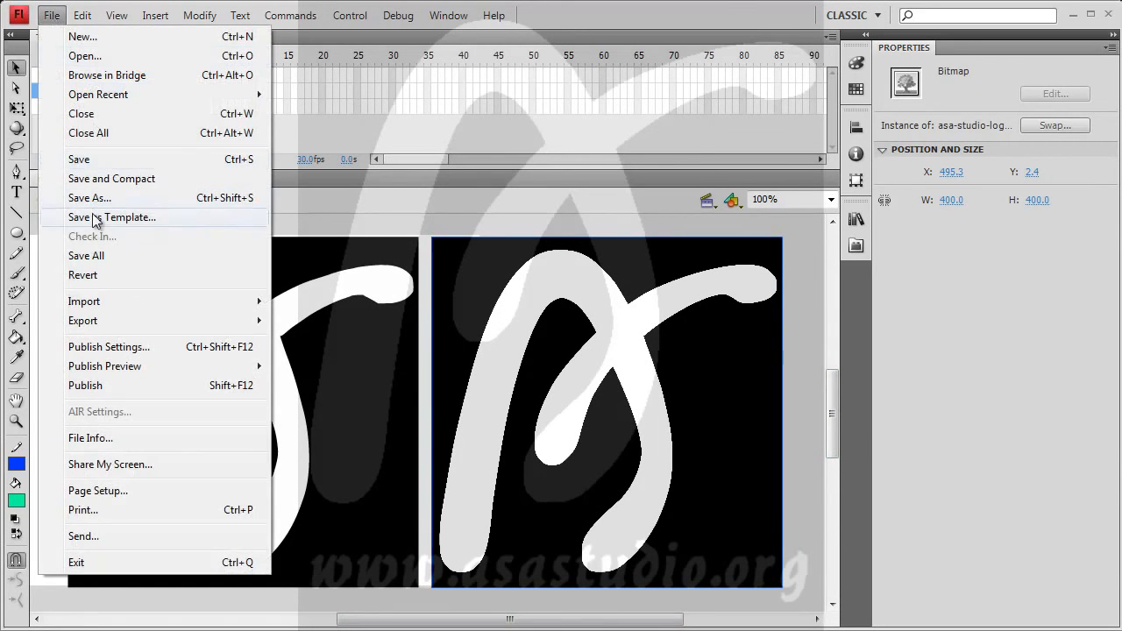
mouse_move(123, 304)
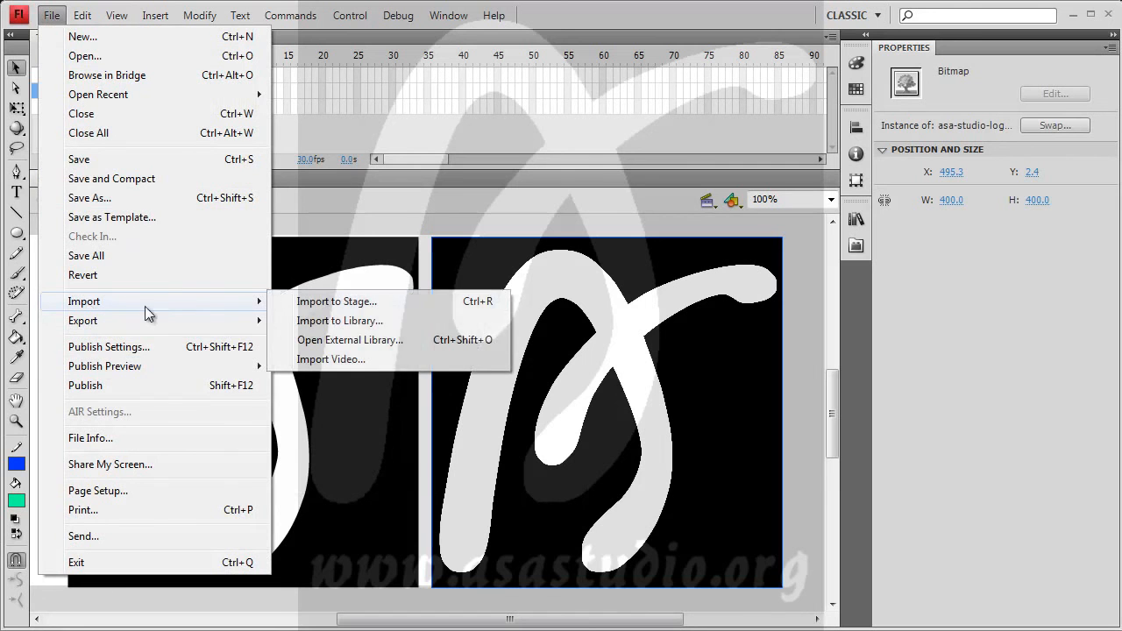
left_click(401, 321)
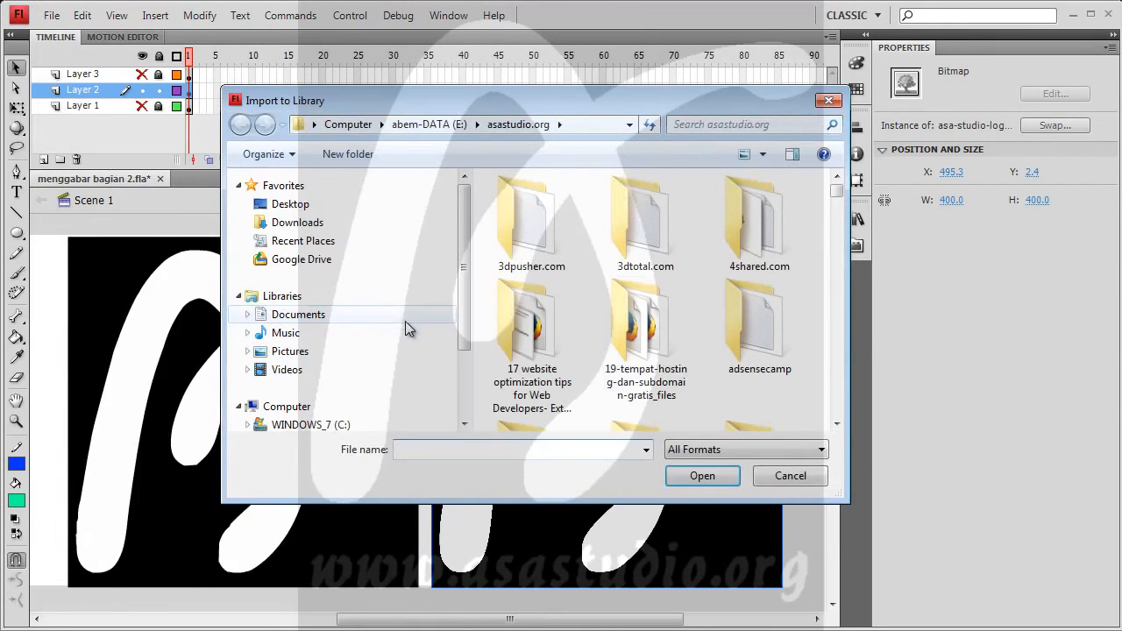
left_click_drag(838, 192, 845, 318)
left_click(756, 320)
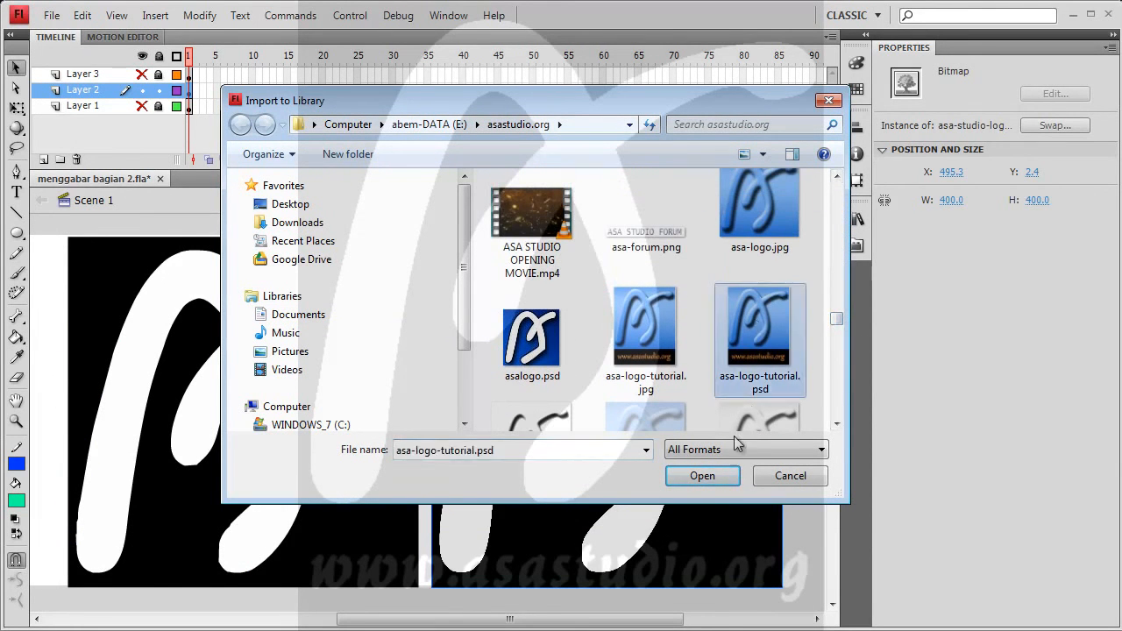
left_click(698, 473)
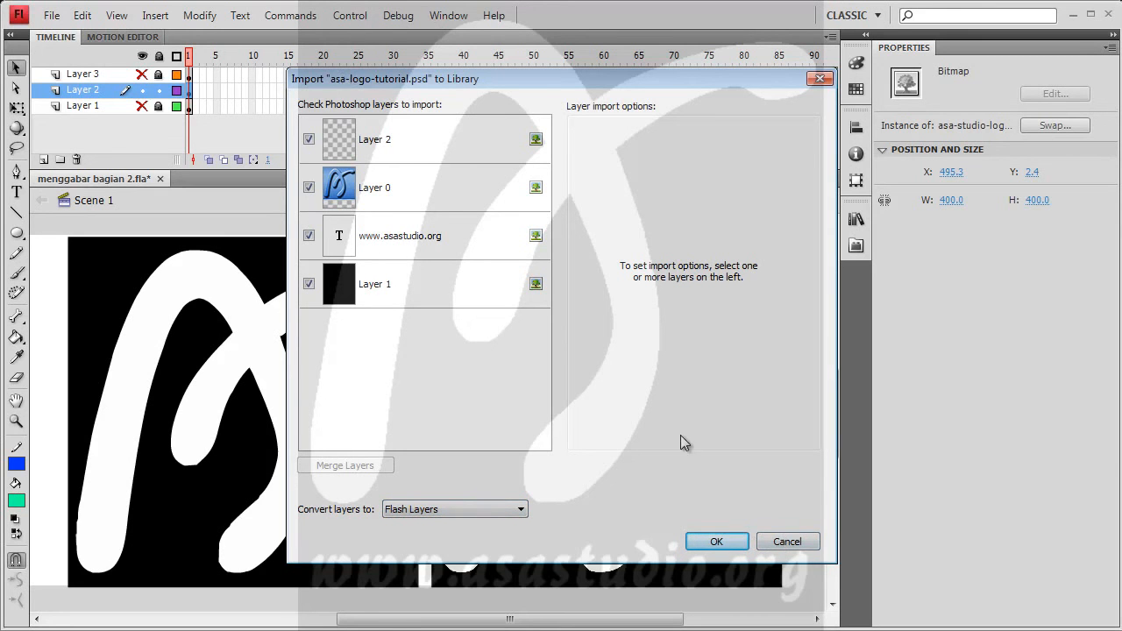
left_click(787, 541)
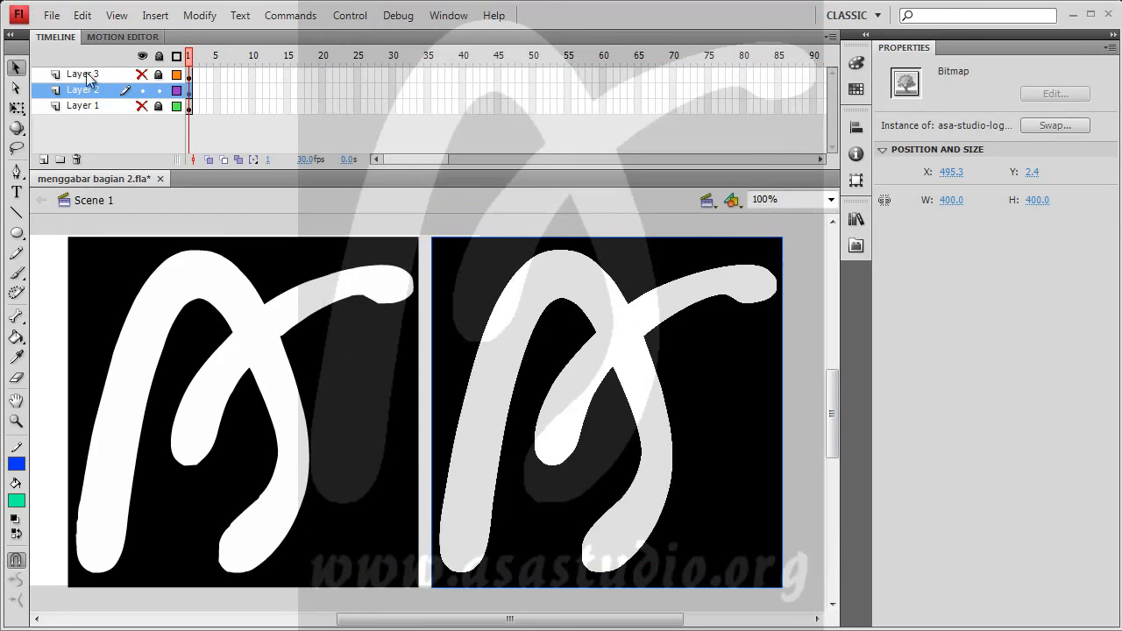
Import asa-logo-tutorial.jpg into the library and select it there to preview it
left_click(52, 15)
mouse_move(130, 306)
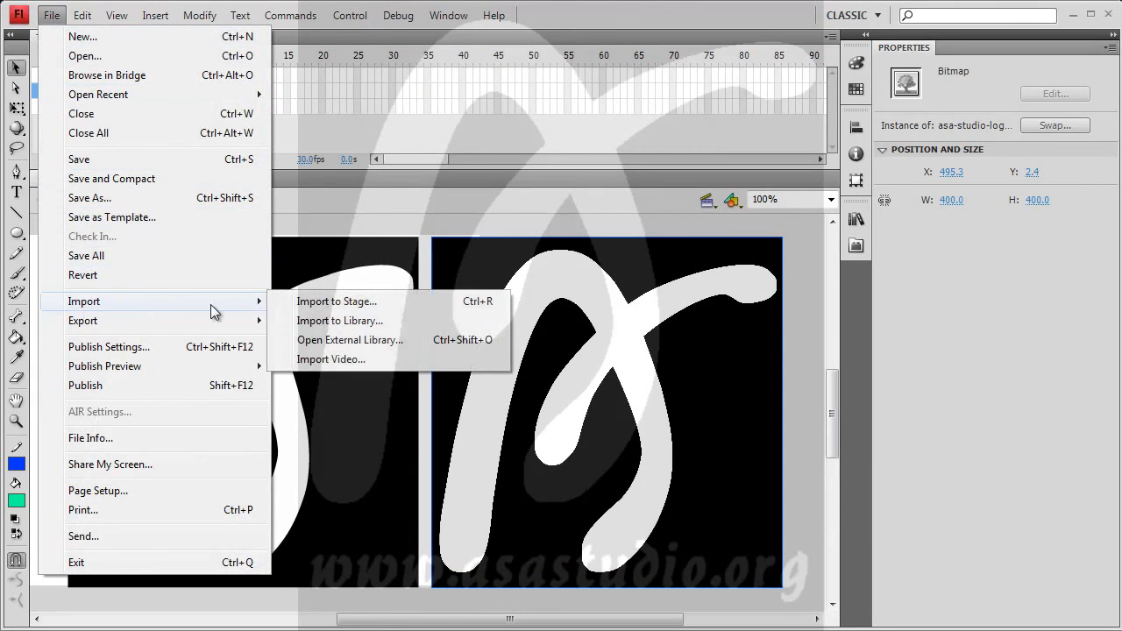
left_click(338, 321)
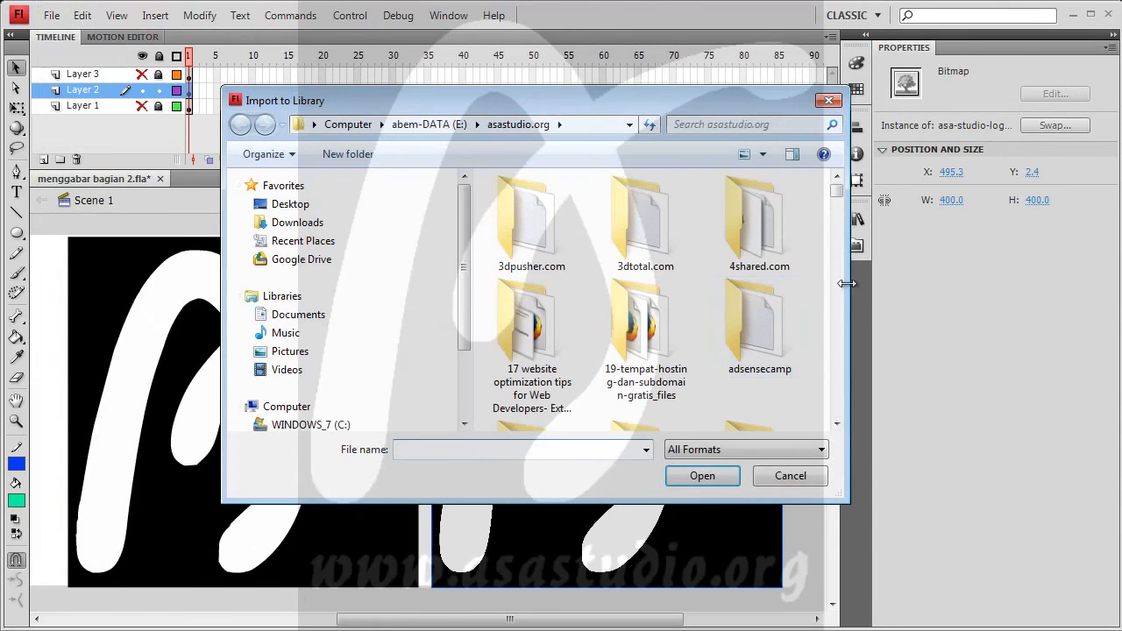
left_click_drag(838, 188, 842, 322)
left_click(637, 277)
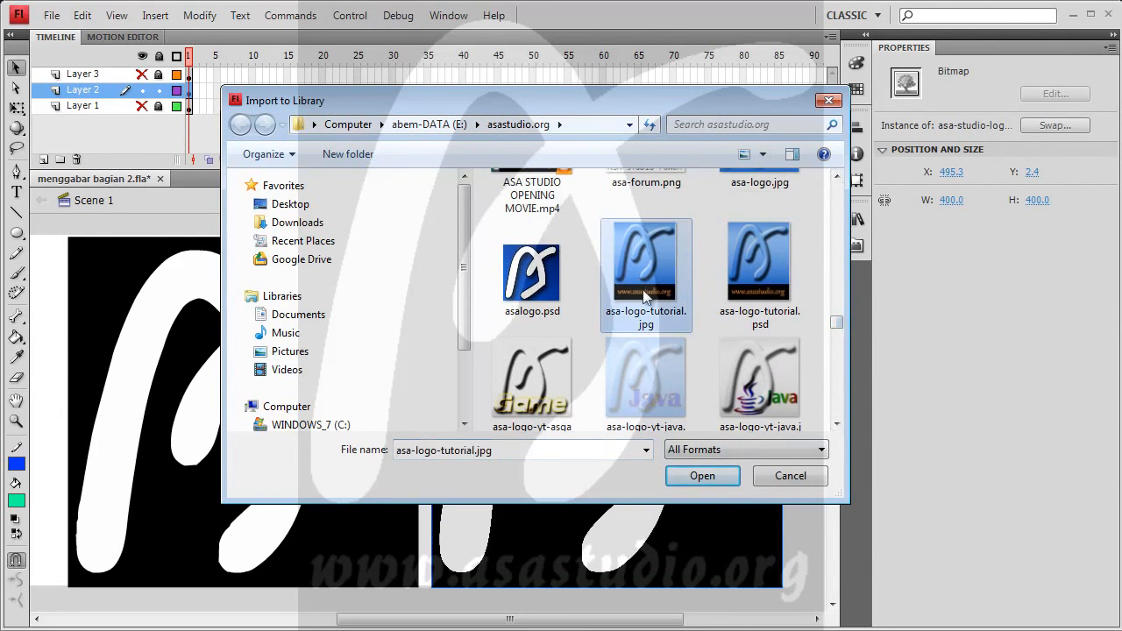
left_click(701, 474)
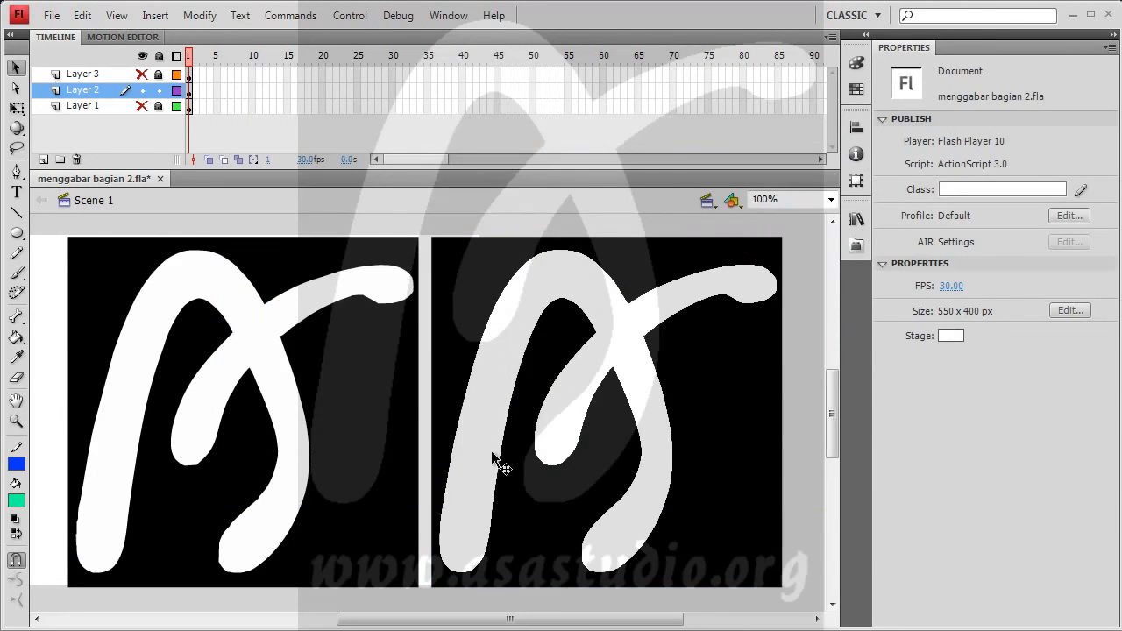
left_click(855, 218)
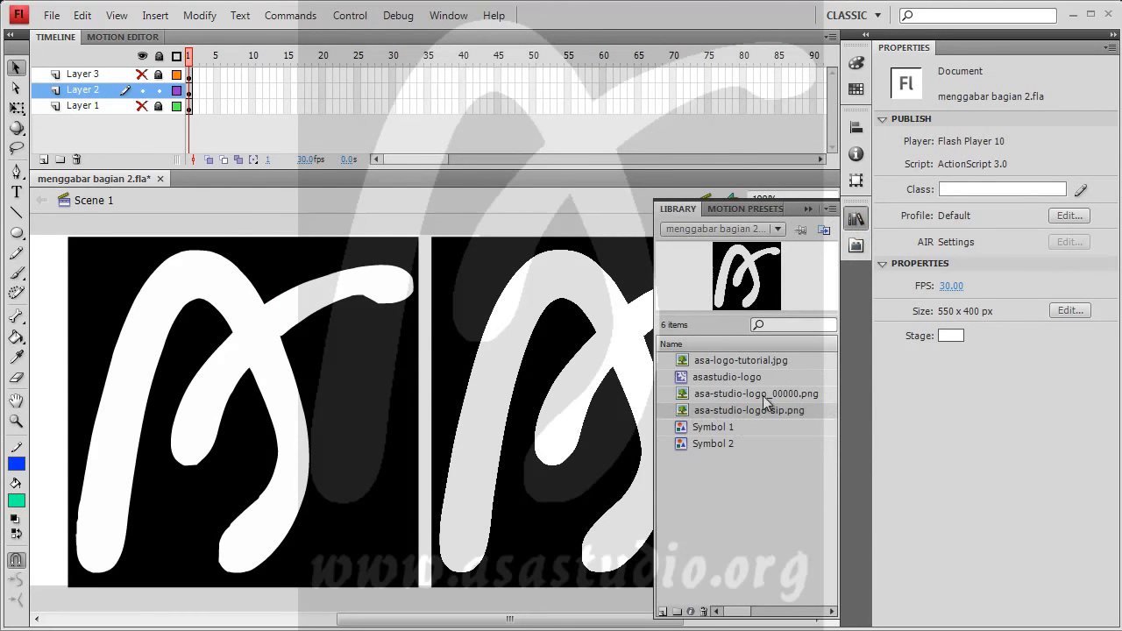
left_click(752, 364)
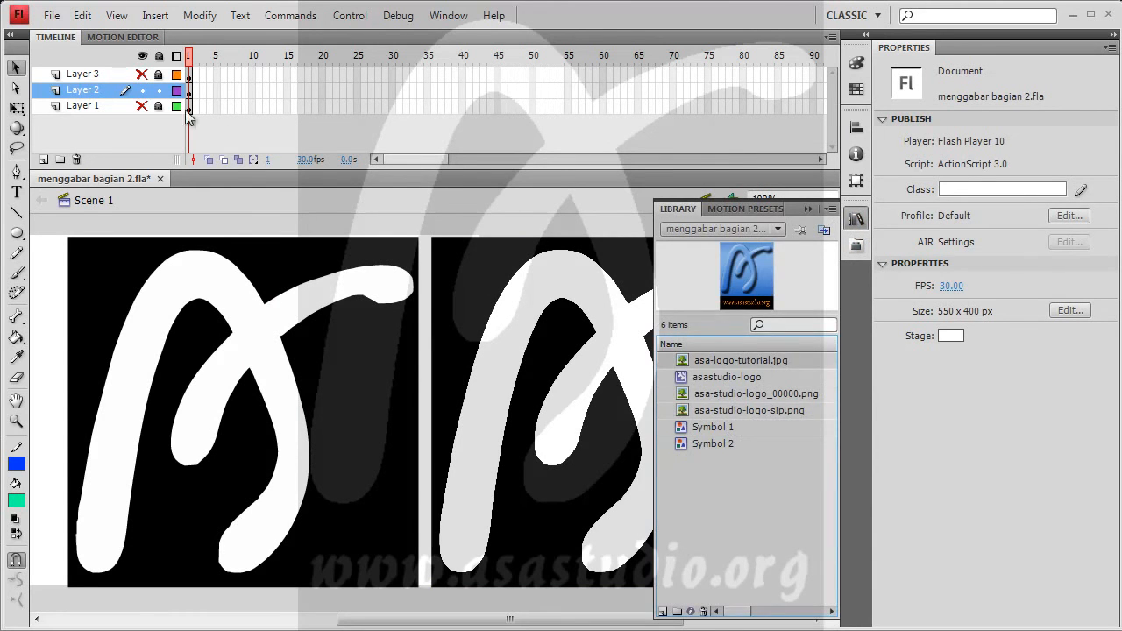
Hide and lock Layer 2, and add a new layer above Layer 3
left_click(141, 89)
left_click(158, 89)
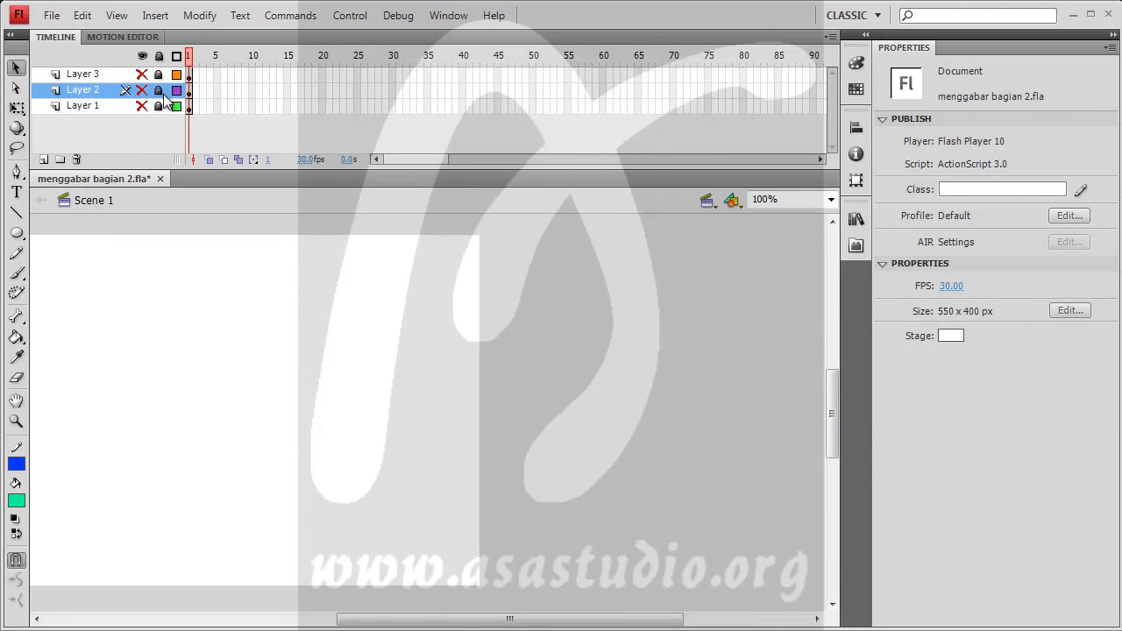
left_click(83, 75)
left_click(42, 160)
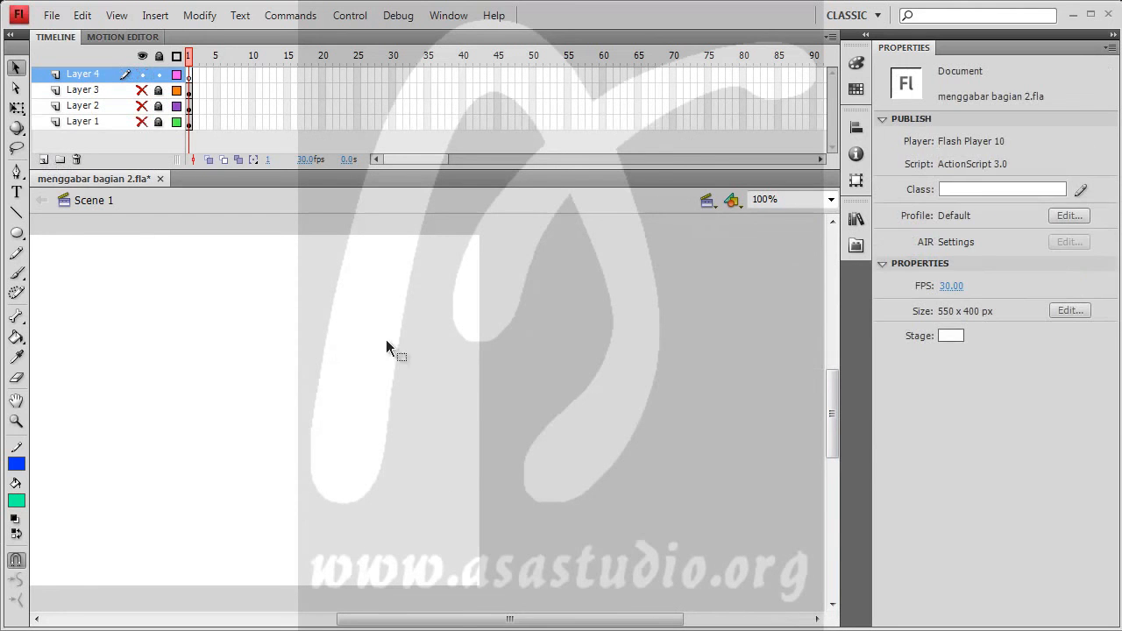
Place asa-logo-tutorial.jpg from the library on the stage in Layer 4, at about X 94.3, Y -70
left_click_drag(456, 618, 409, 622)
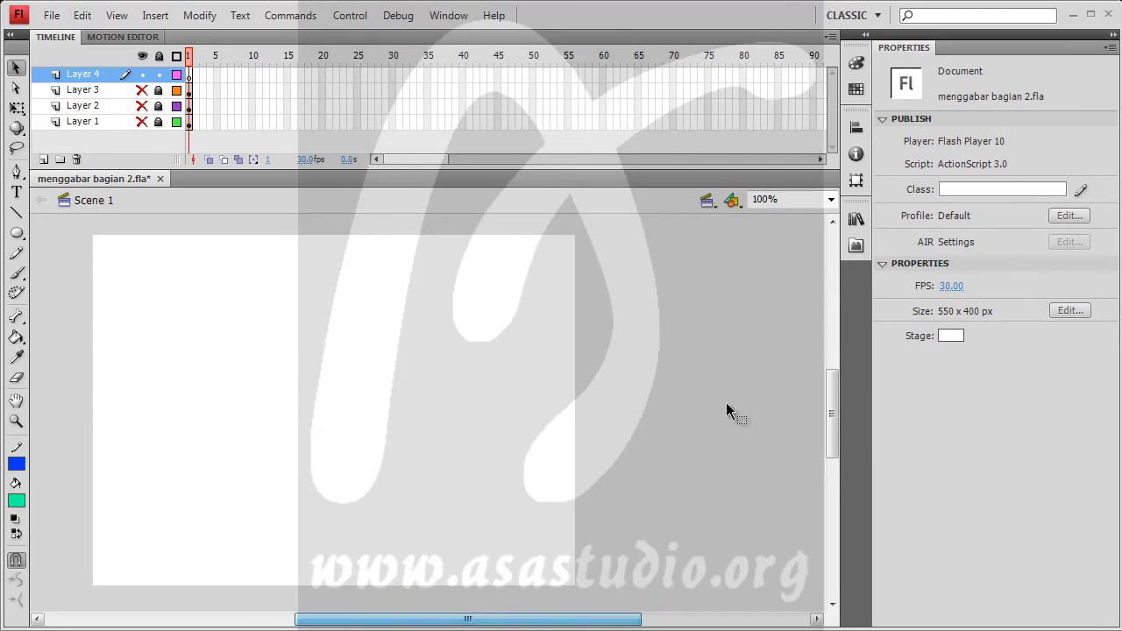
left_click(856, 219)
left_click_drag(762, 288, 355, 392)
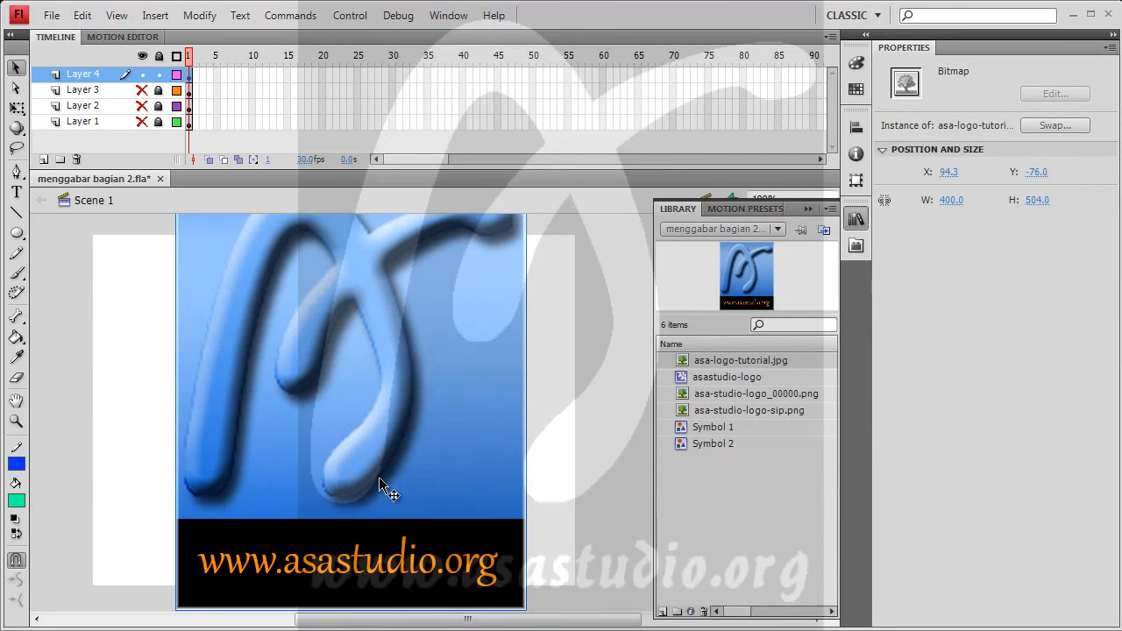
left_click_drag(369, 366, 368, 370)
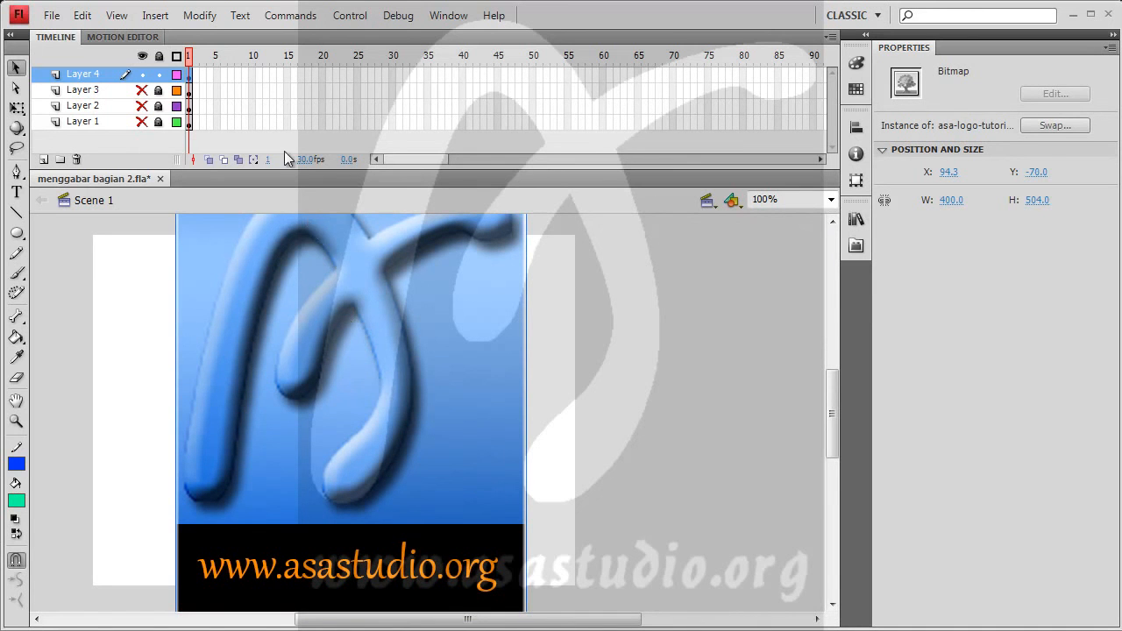
Trace the blue logo bitmap with color threshold 10, minimum area 6 pixels, Very Tight curve fit and Normal corner threshold, leaving it deselected
left_click(198, 15)
mouse_move(365, 108)
left_click(467, 131)
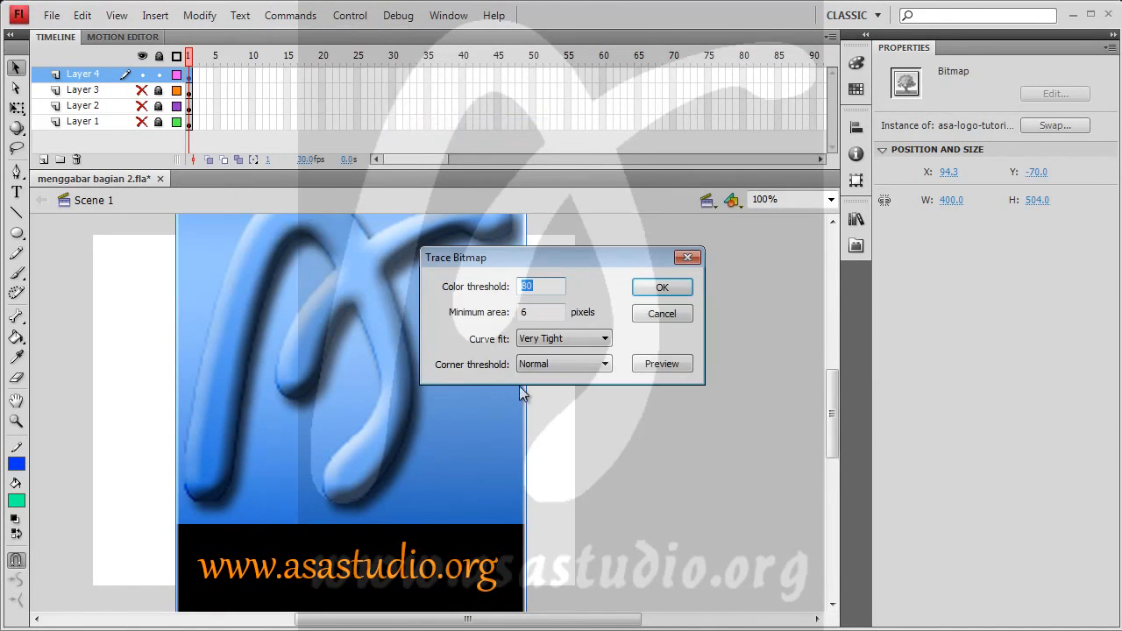
type("10")
left_click(659, 287)
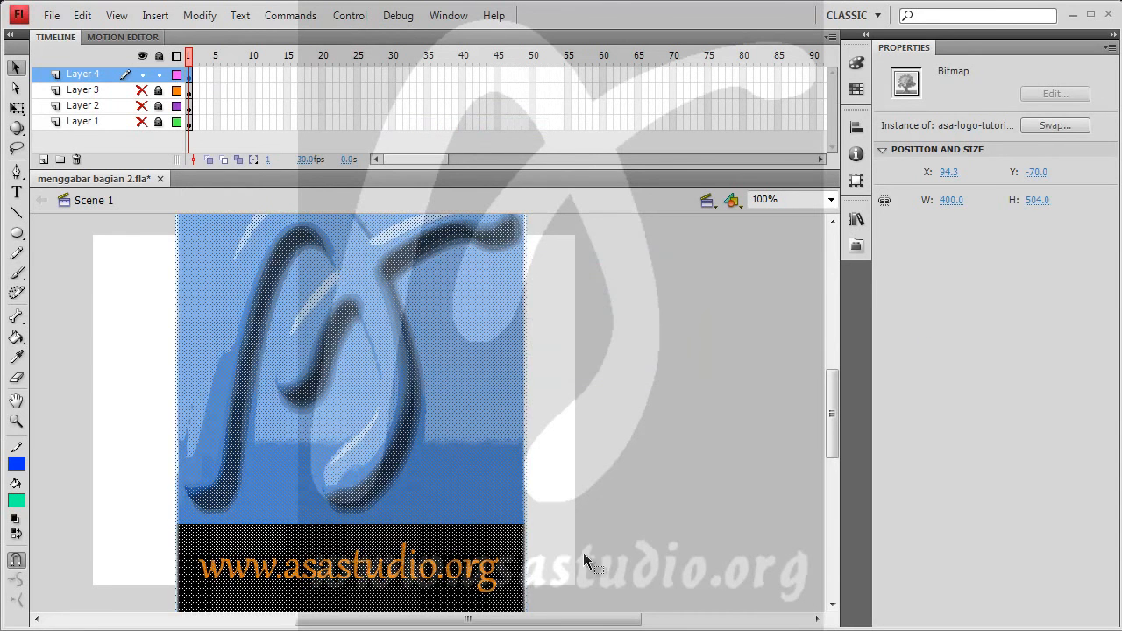
left_click(650, 430)
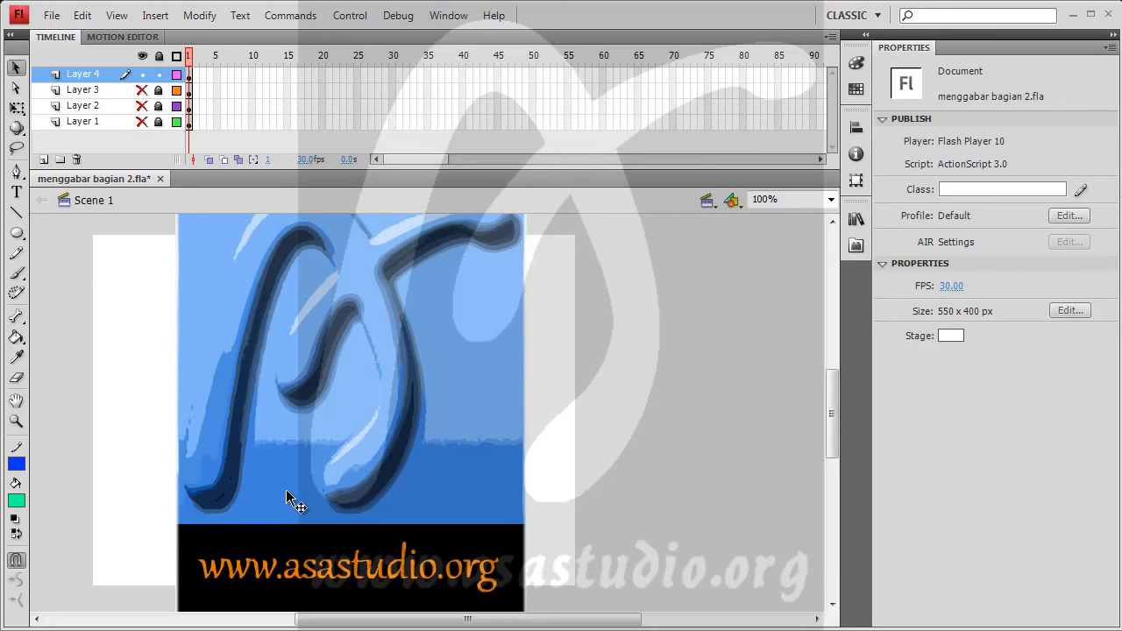
left_click_drag(831, 402, 833, 425)
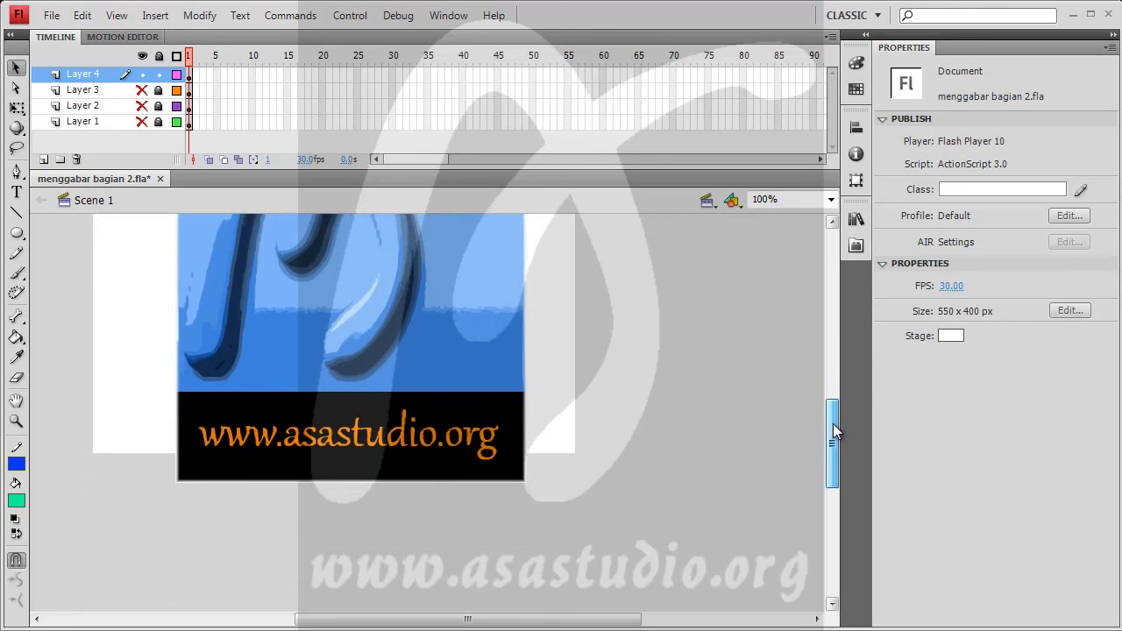
left_click(410, 434)
left_click(608, 421)
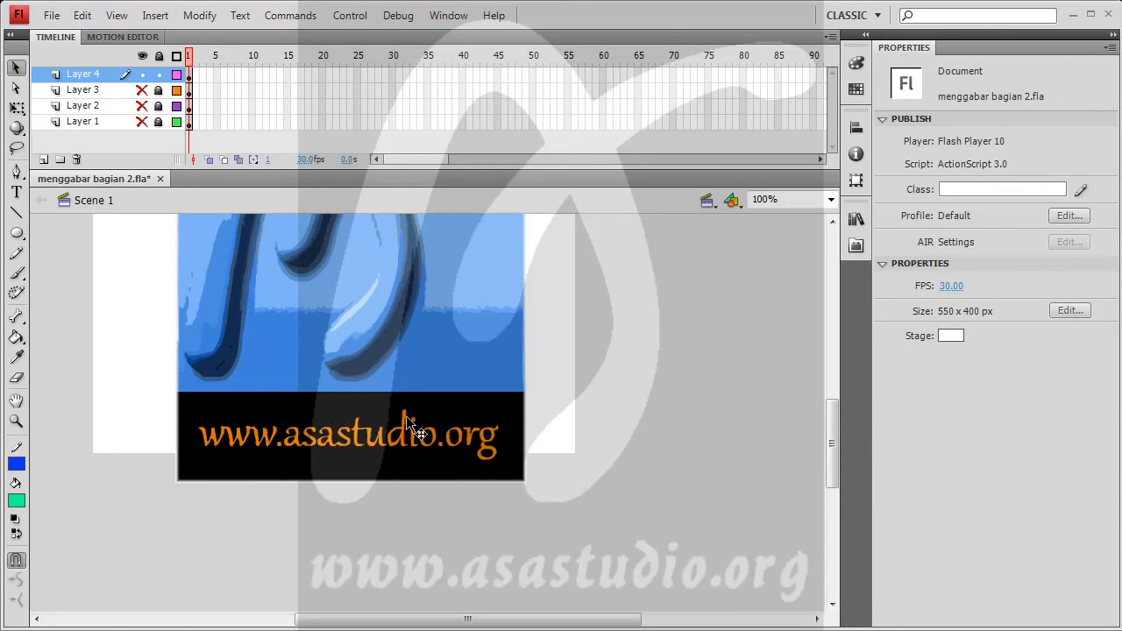
left_click_drag(832, 446, 839, 403)
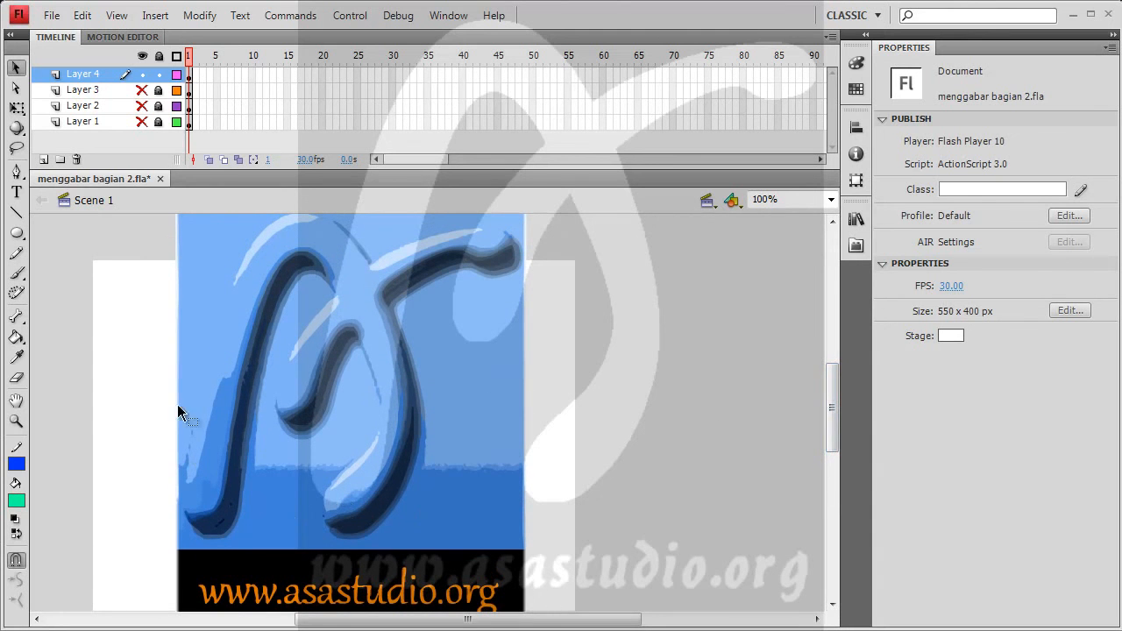